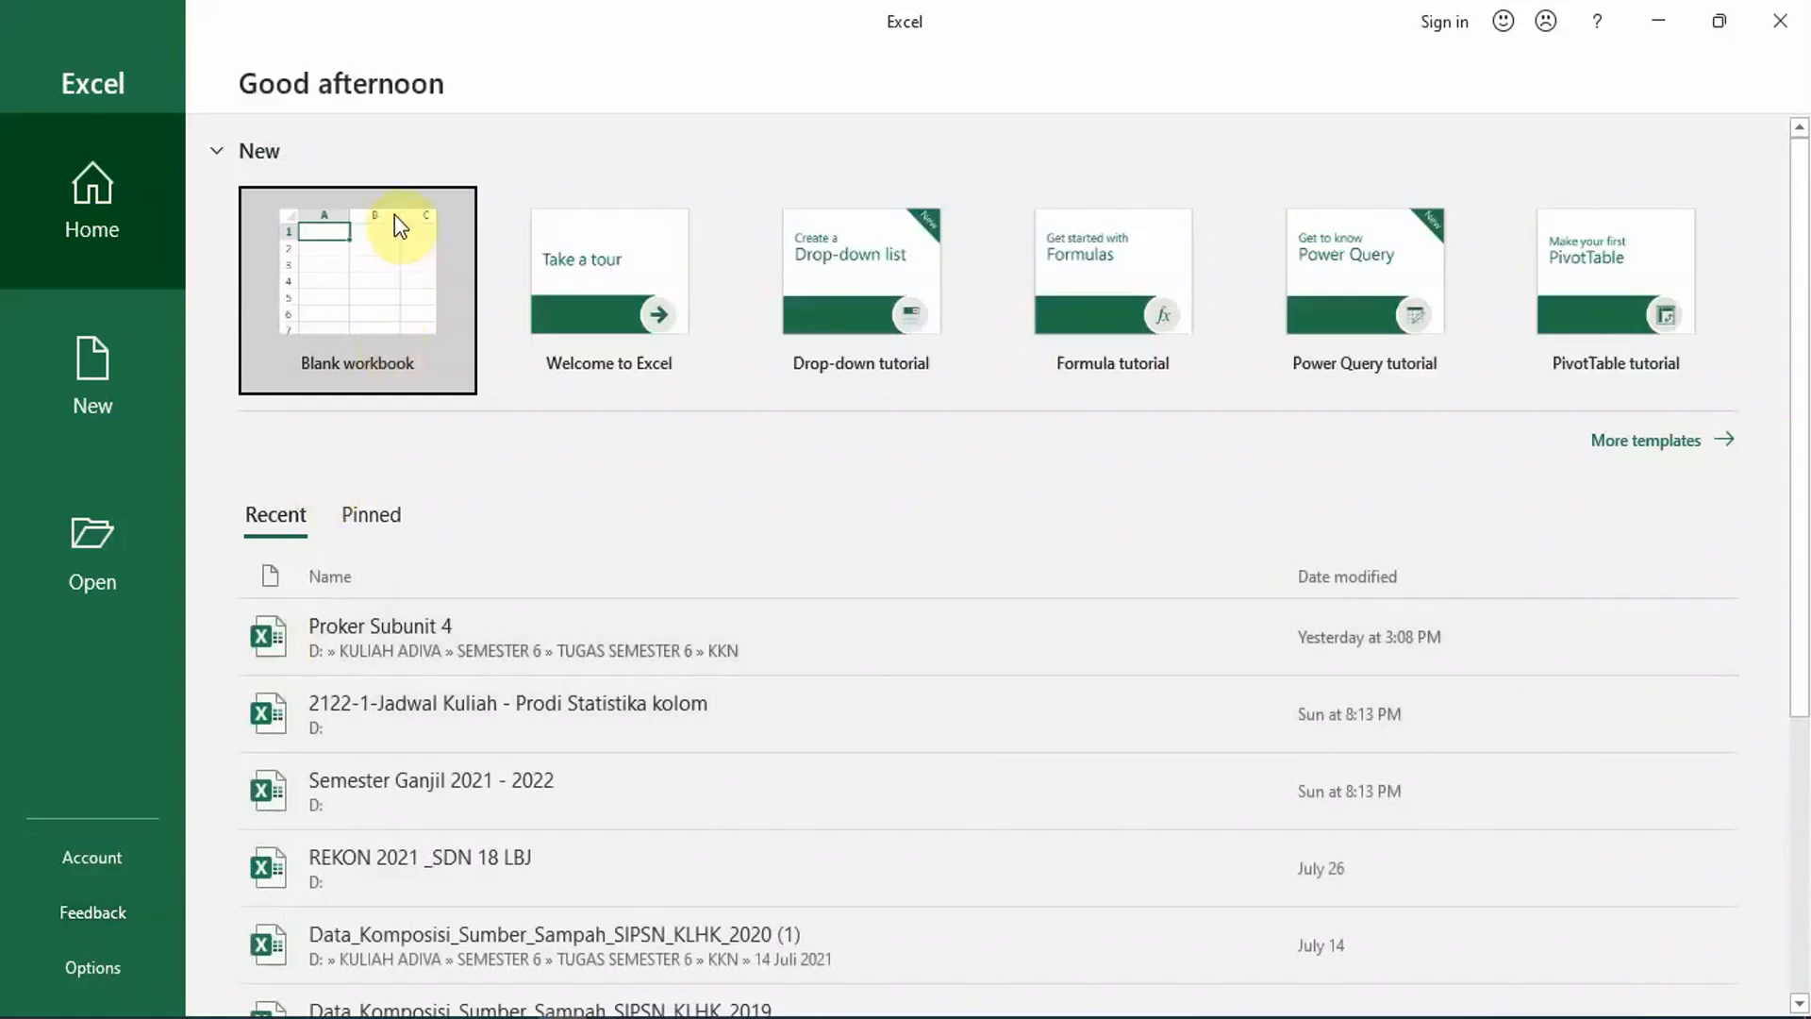
Step: Create a blank workbook and select columns A through E one at a time
click(346, 328)
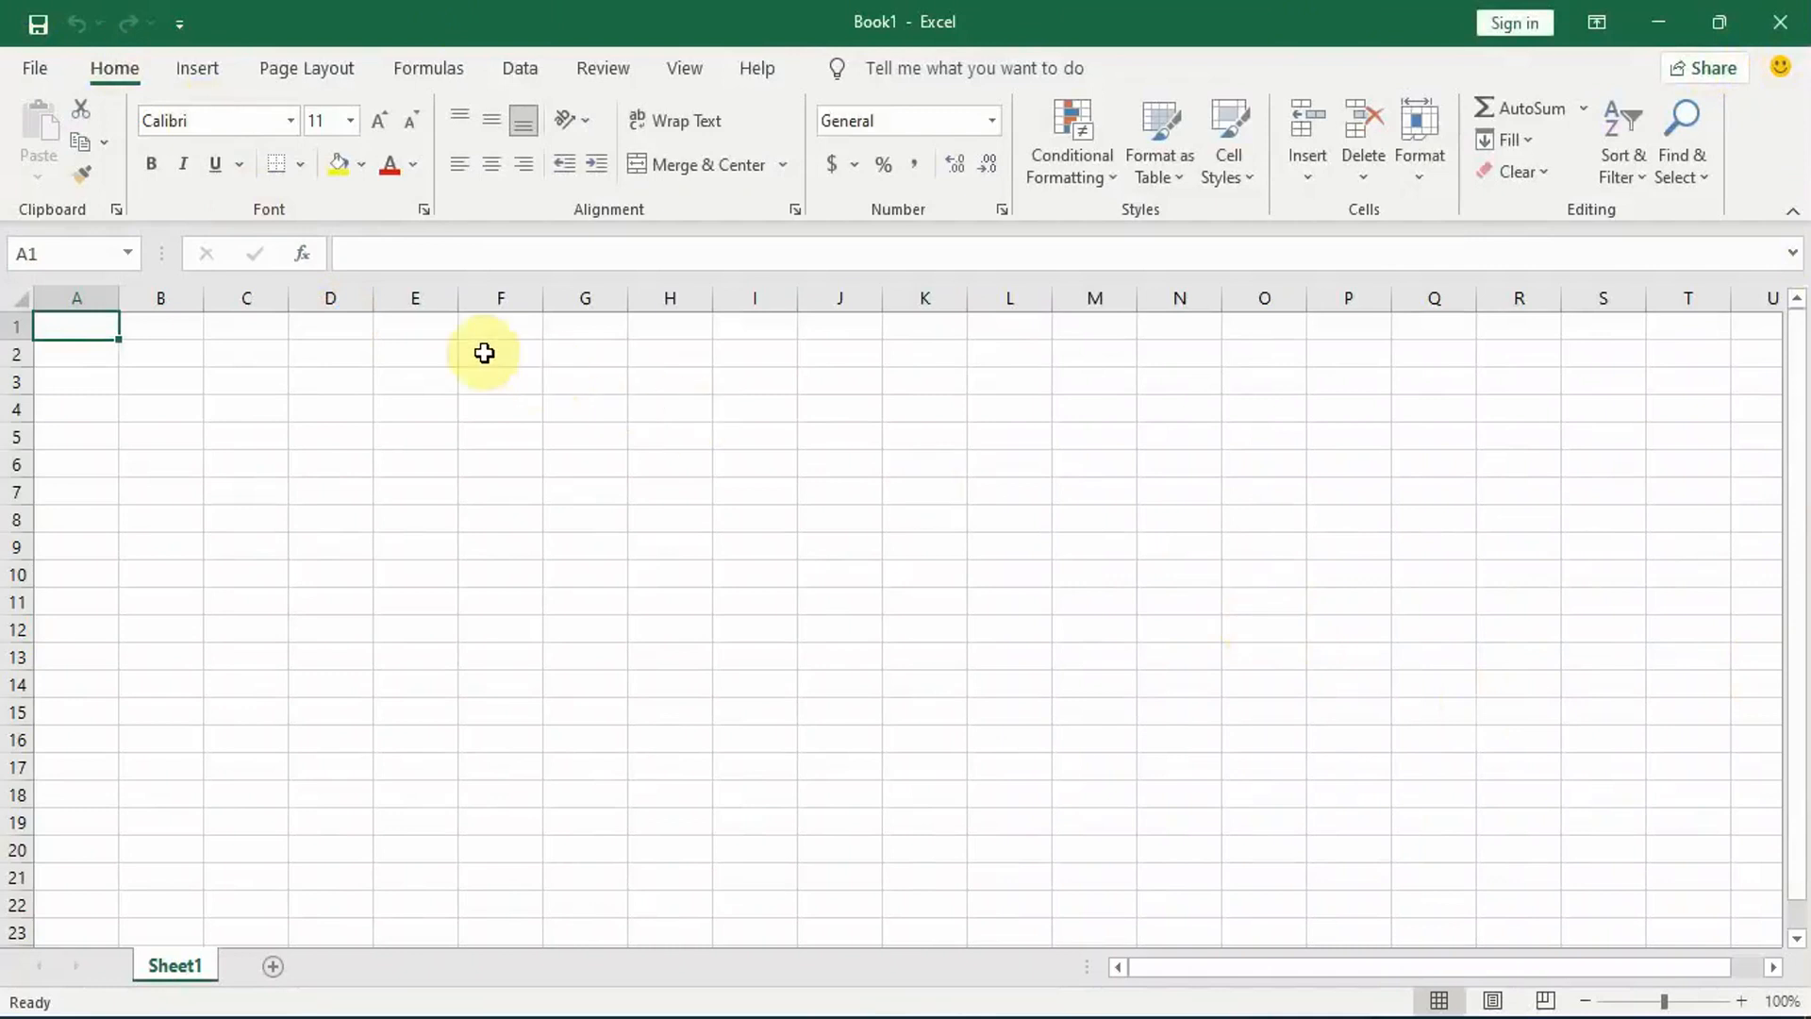
click(72, 298)
click(170, 298)
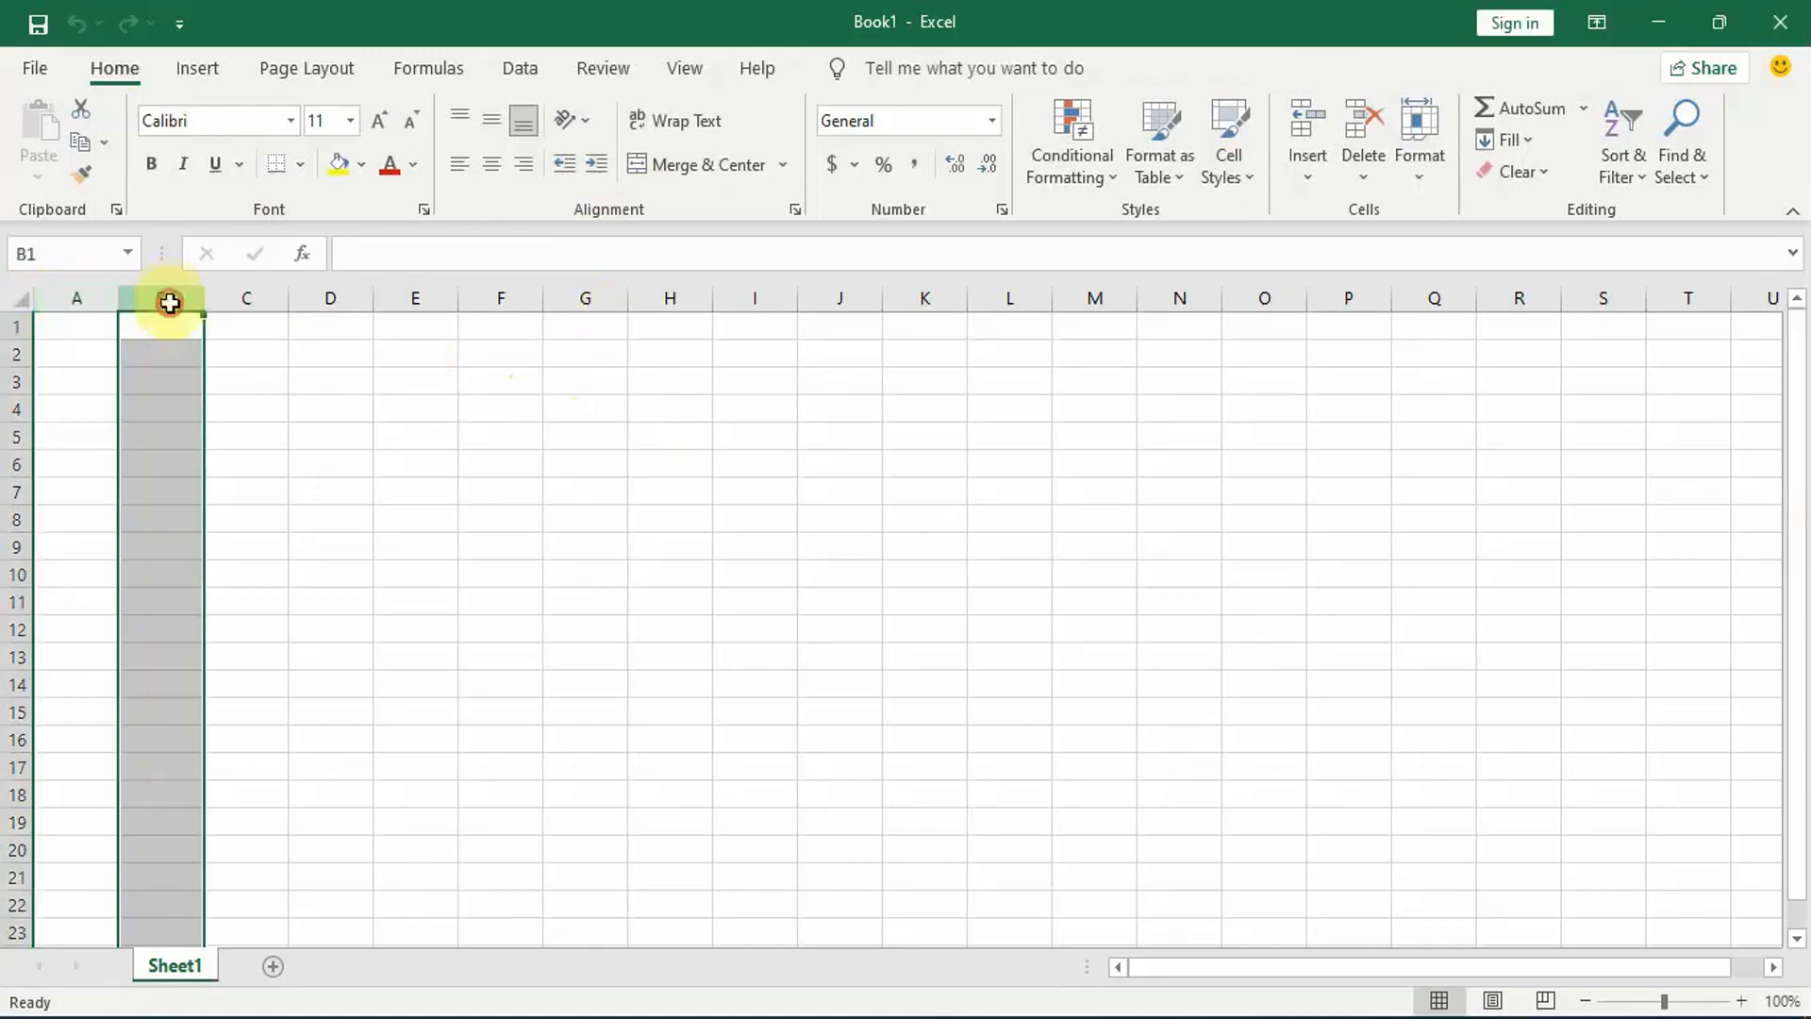
click(251, 299)
click(339, 298)
click(384, 301)
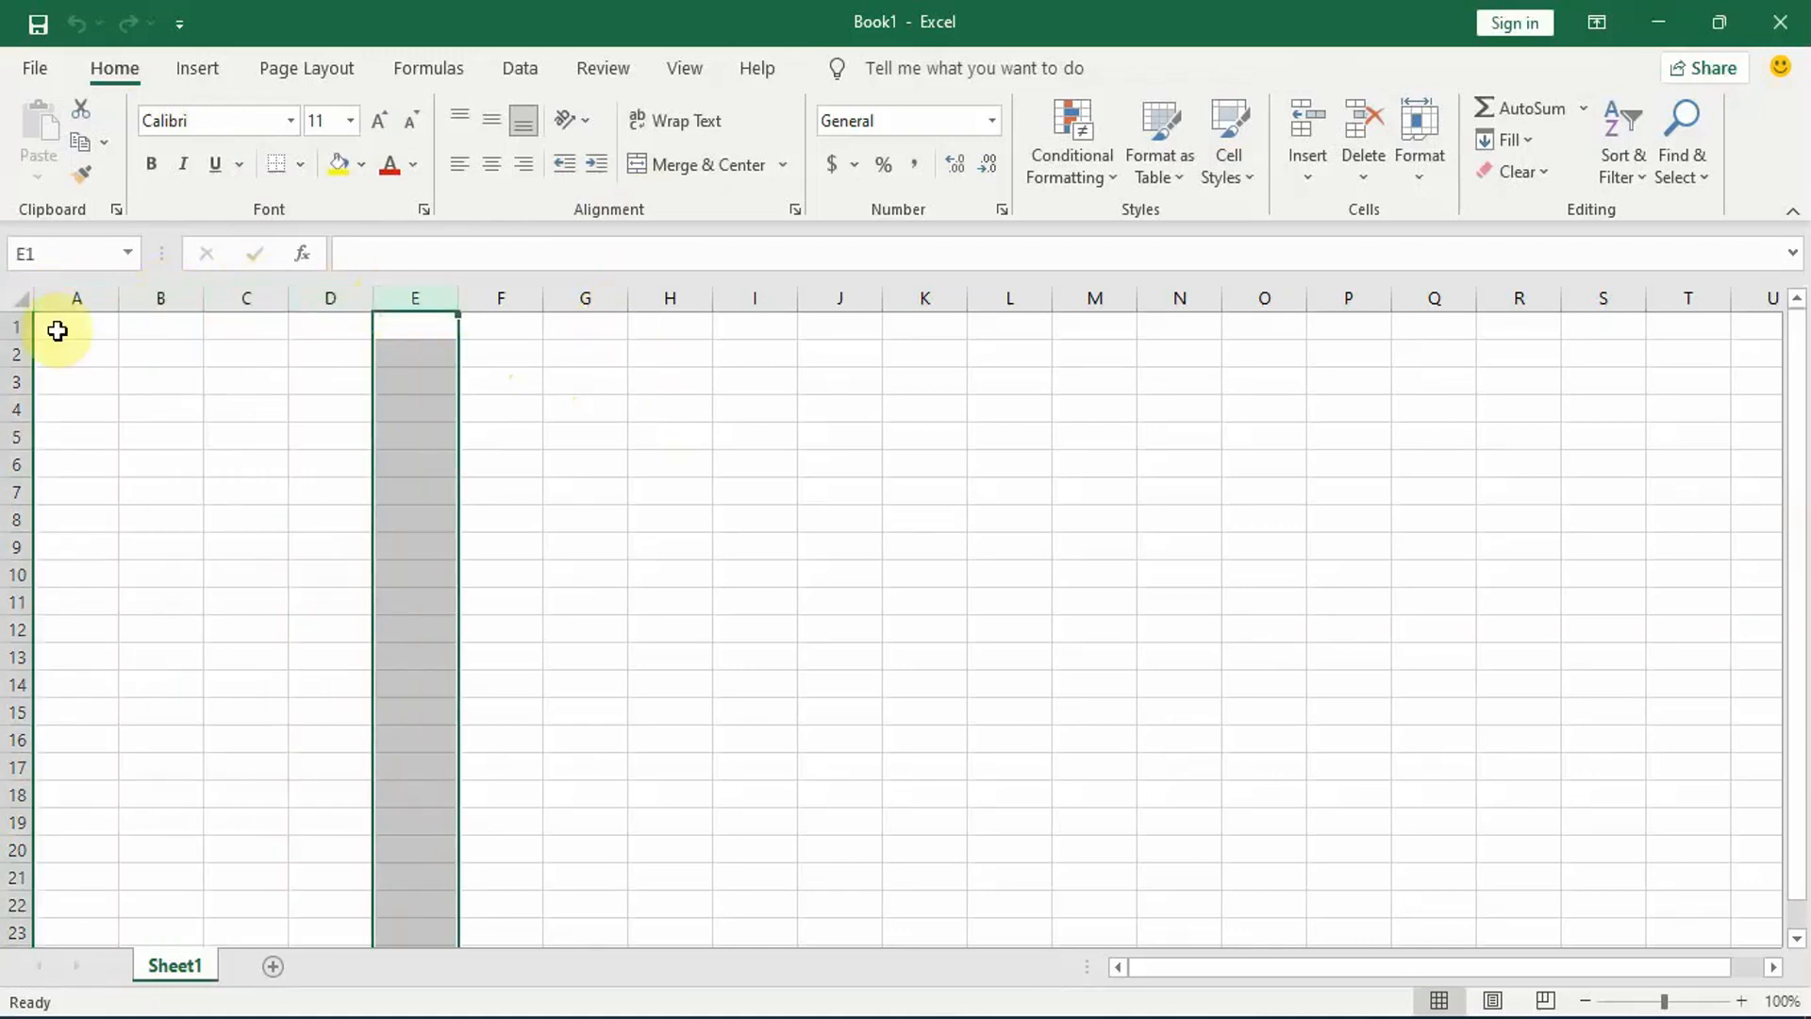
Step: Select row 1, move down column A to cell A5, and return to cell A1
click(7, 326)
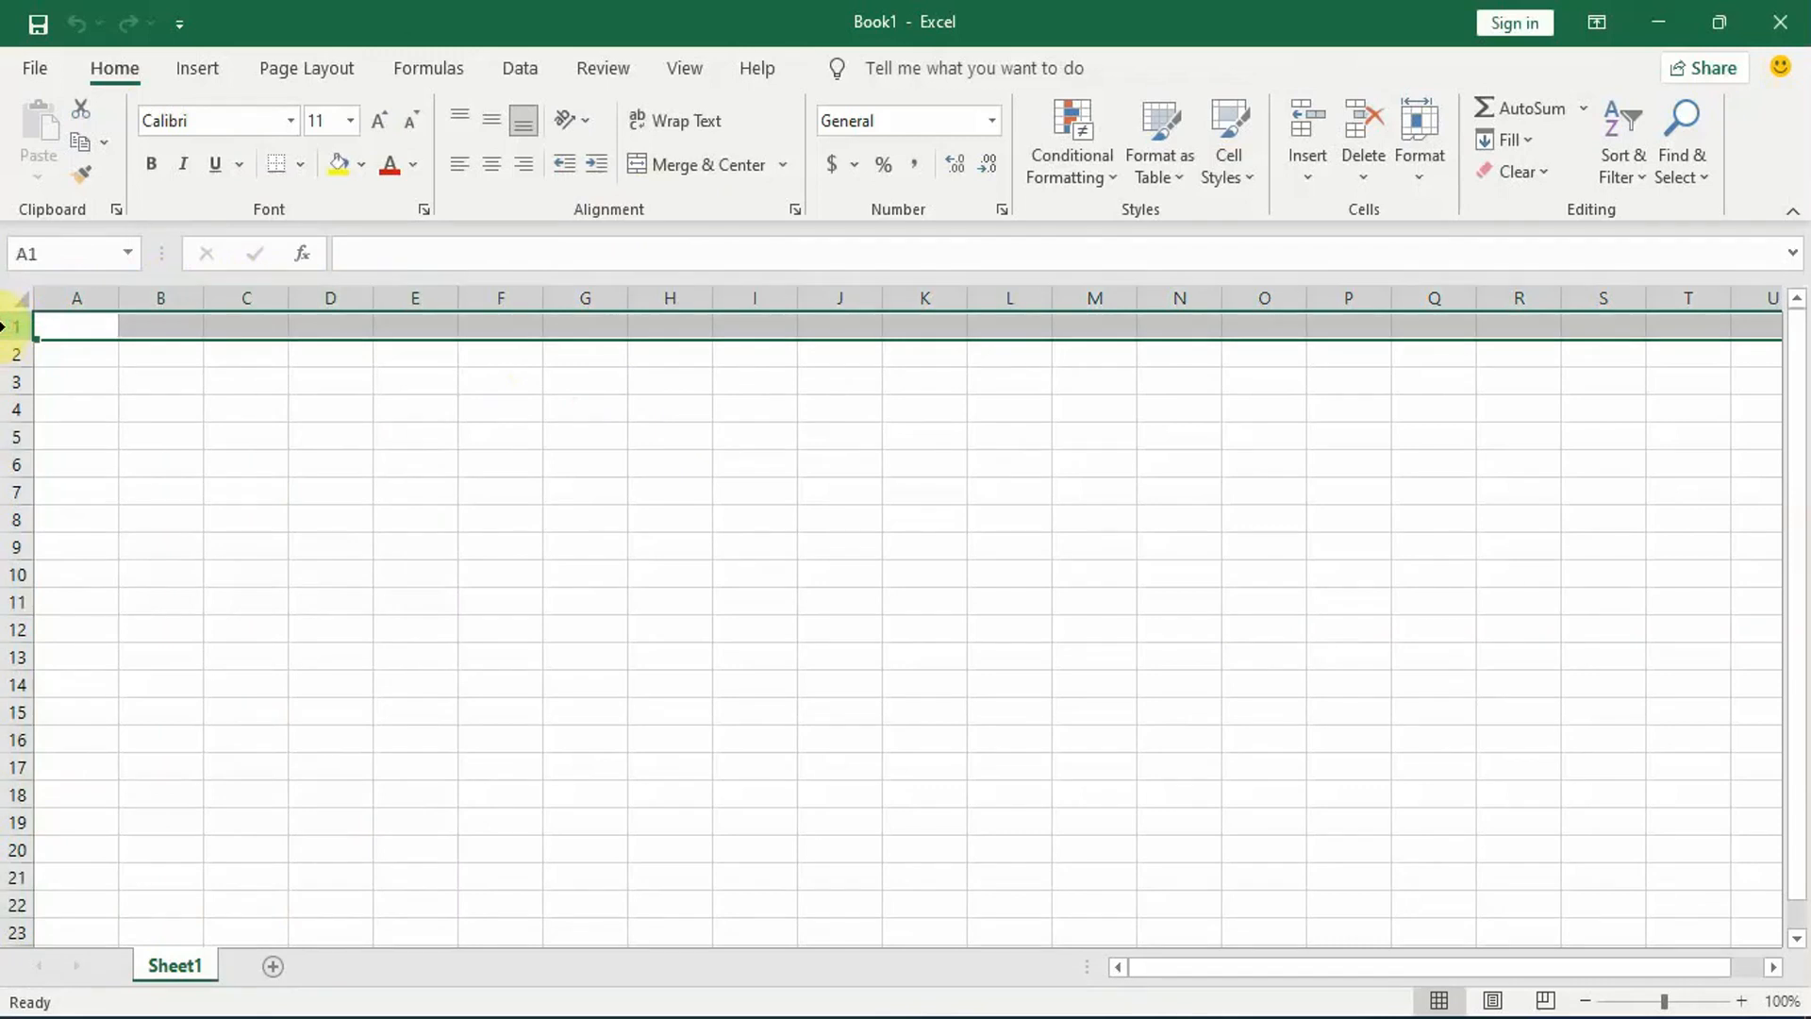
key(Down)
key(Down)
key(Down)
key(Down)
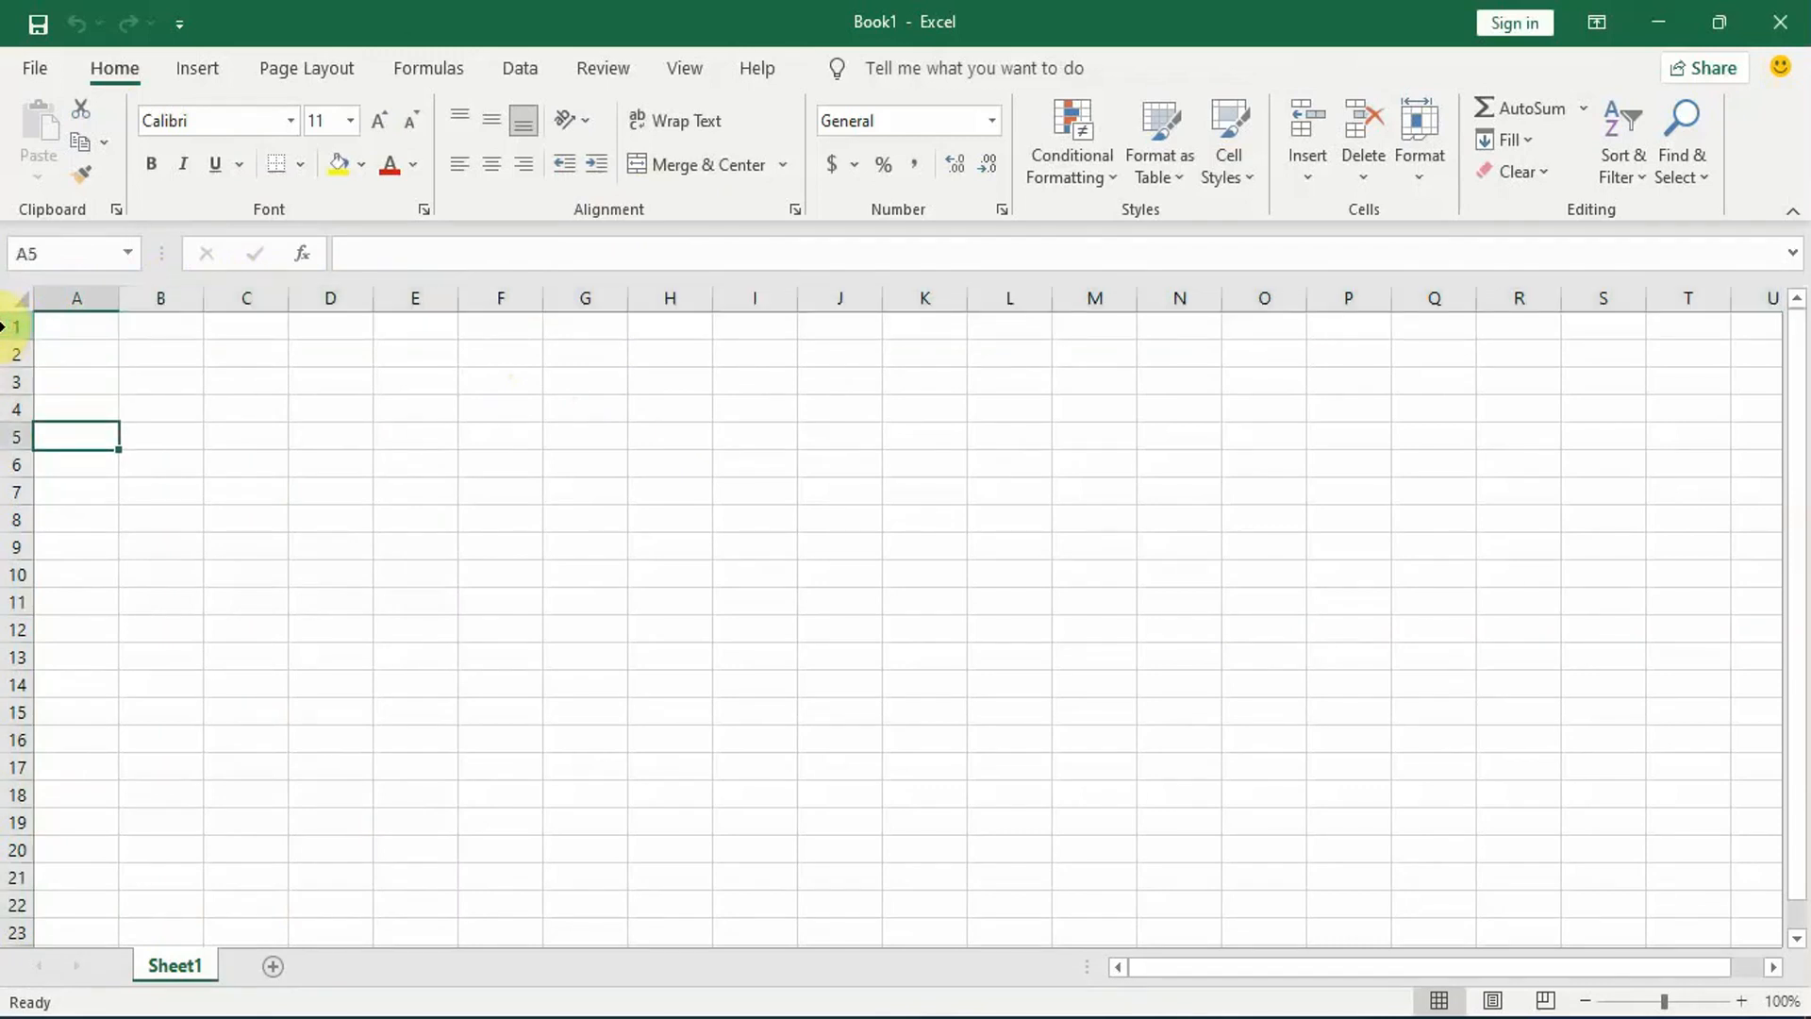
click(64, 330)
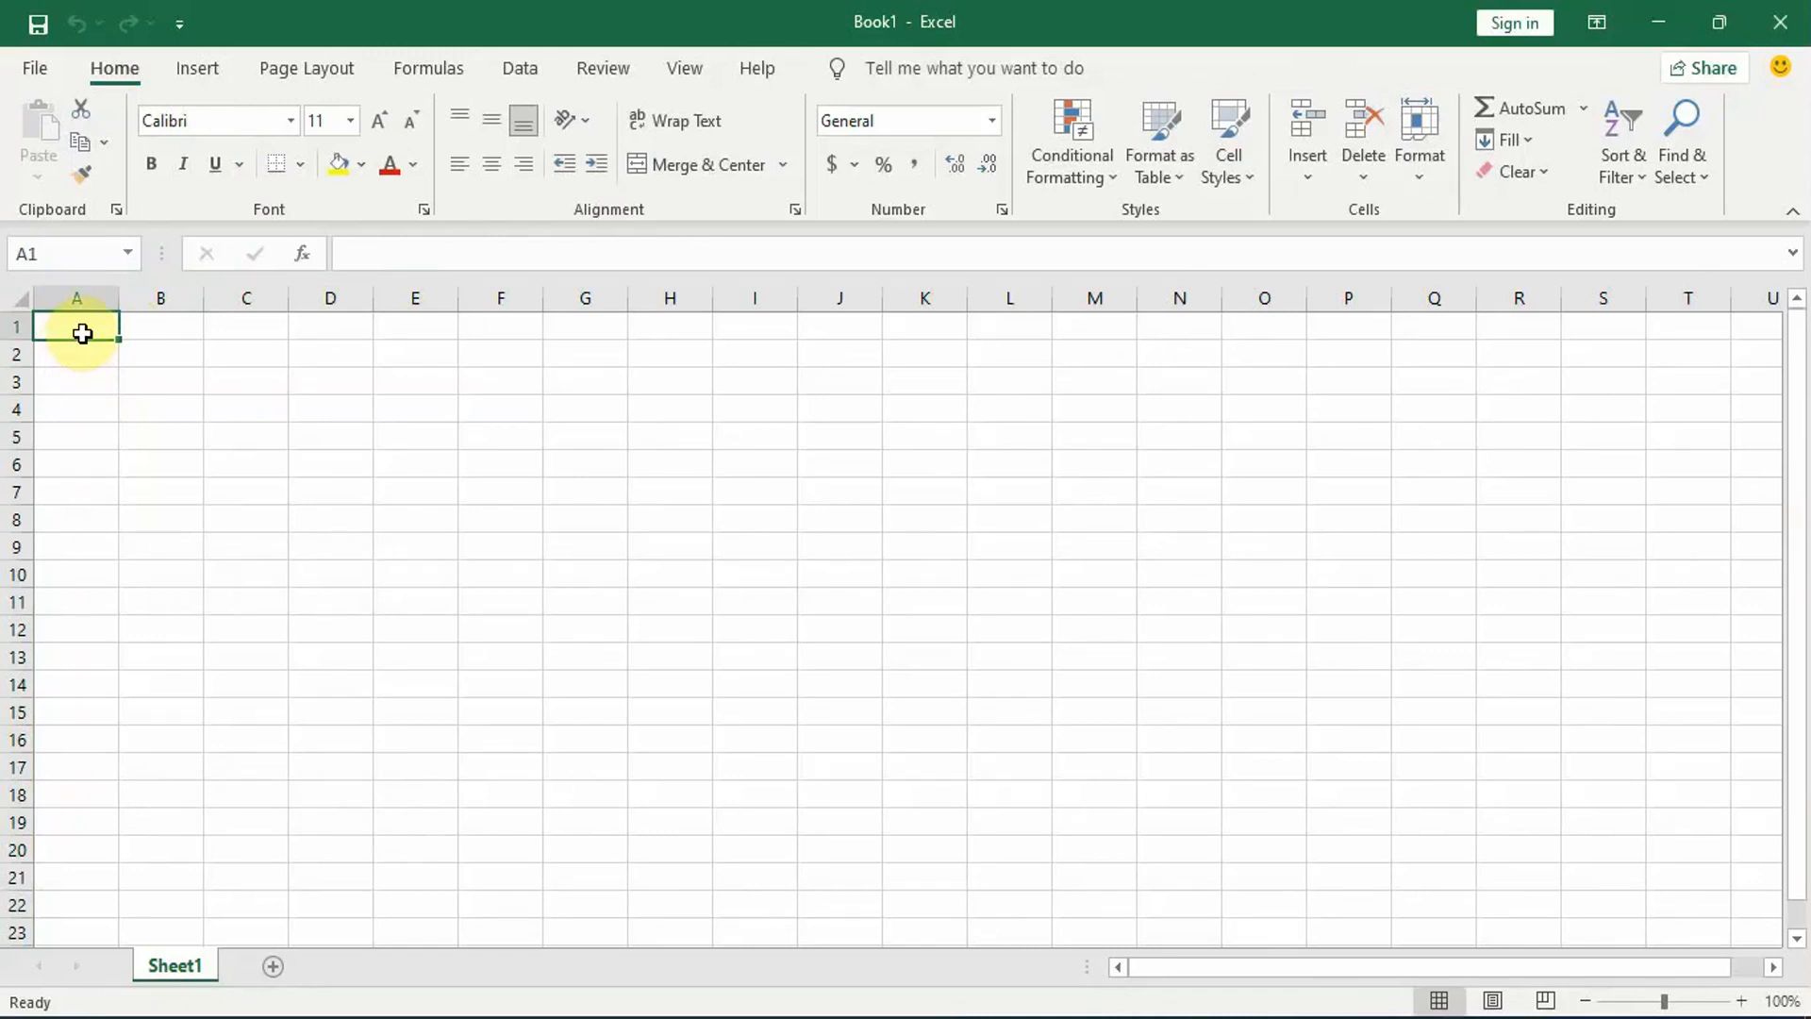
Step: Jump to the sheet's last row and last column, and return along the first row to cell A1
key(ctrl+Down)
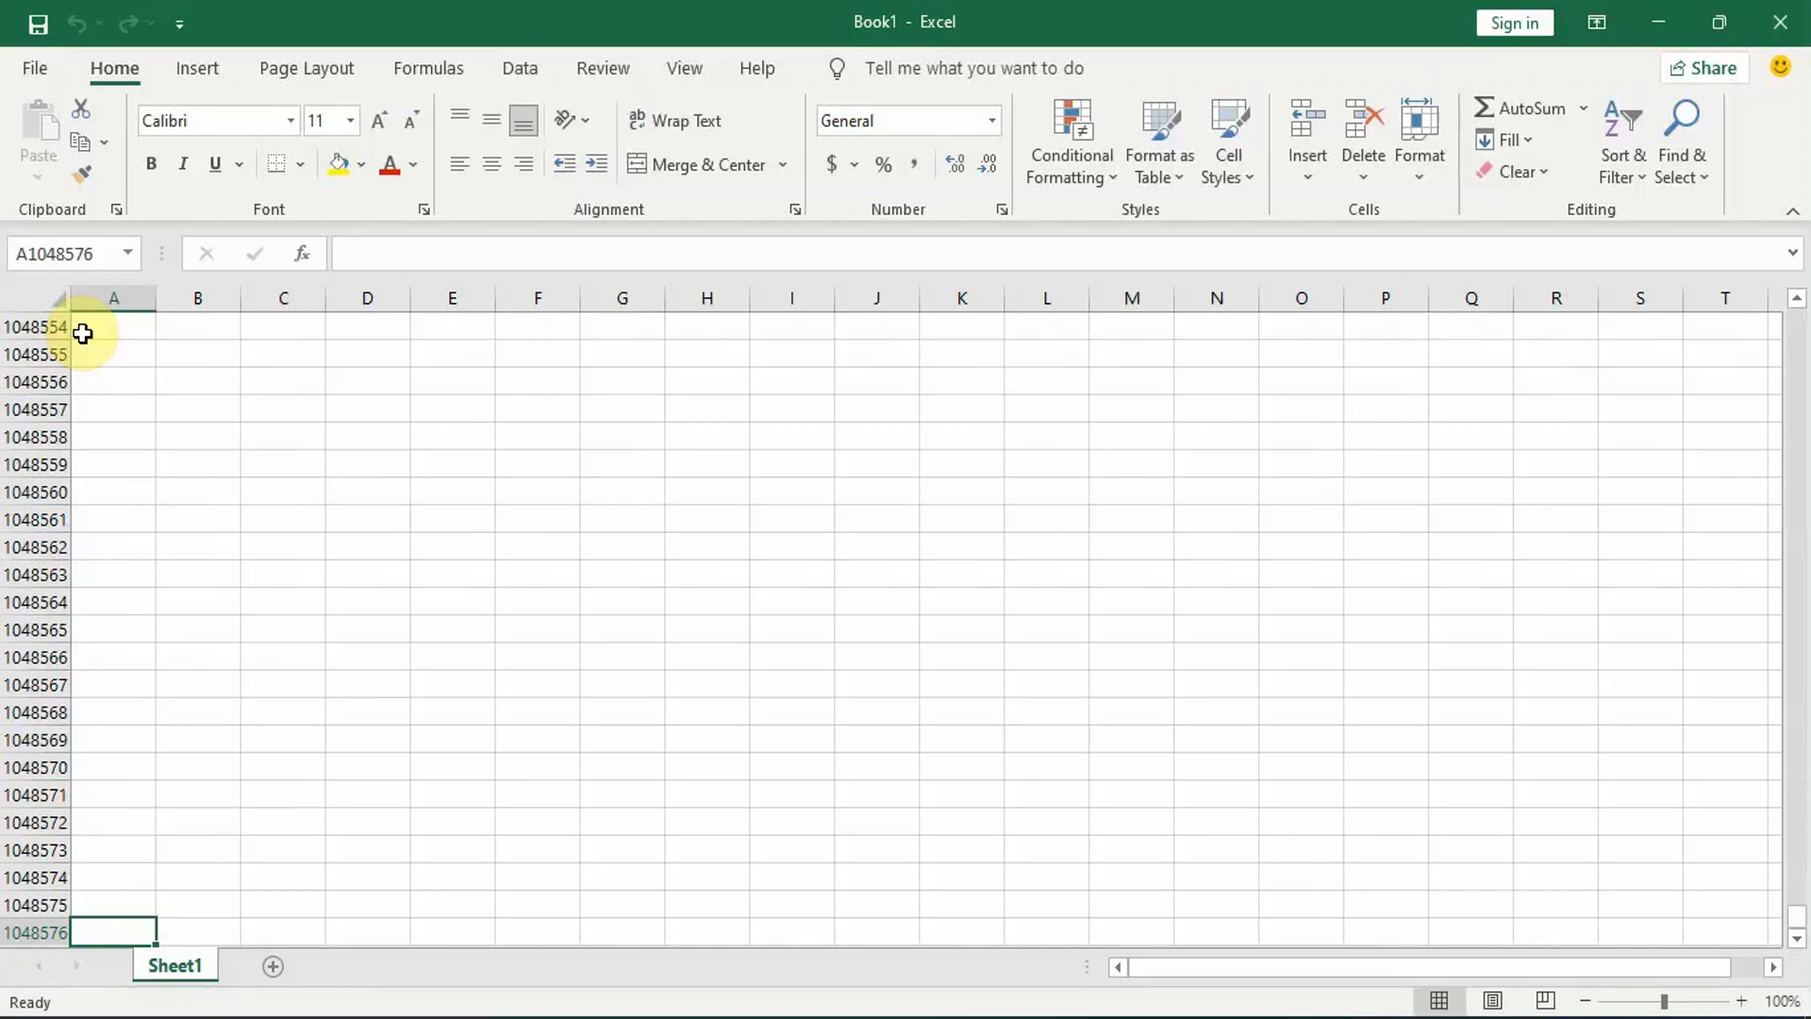
key(ctrl+Right)
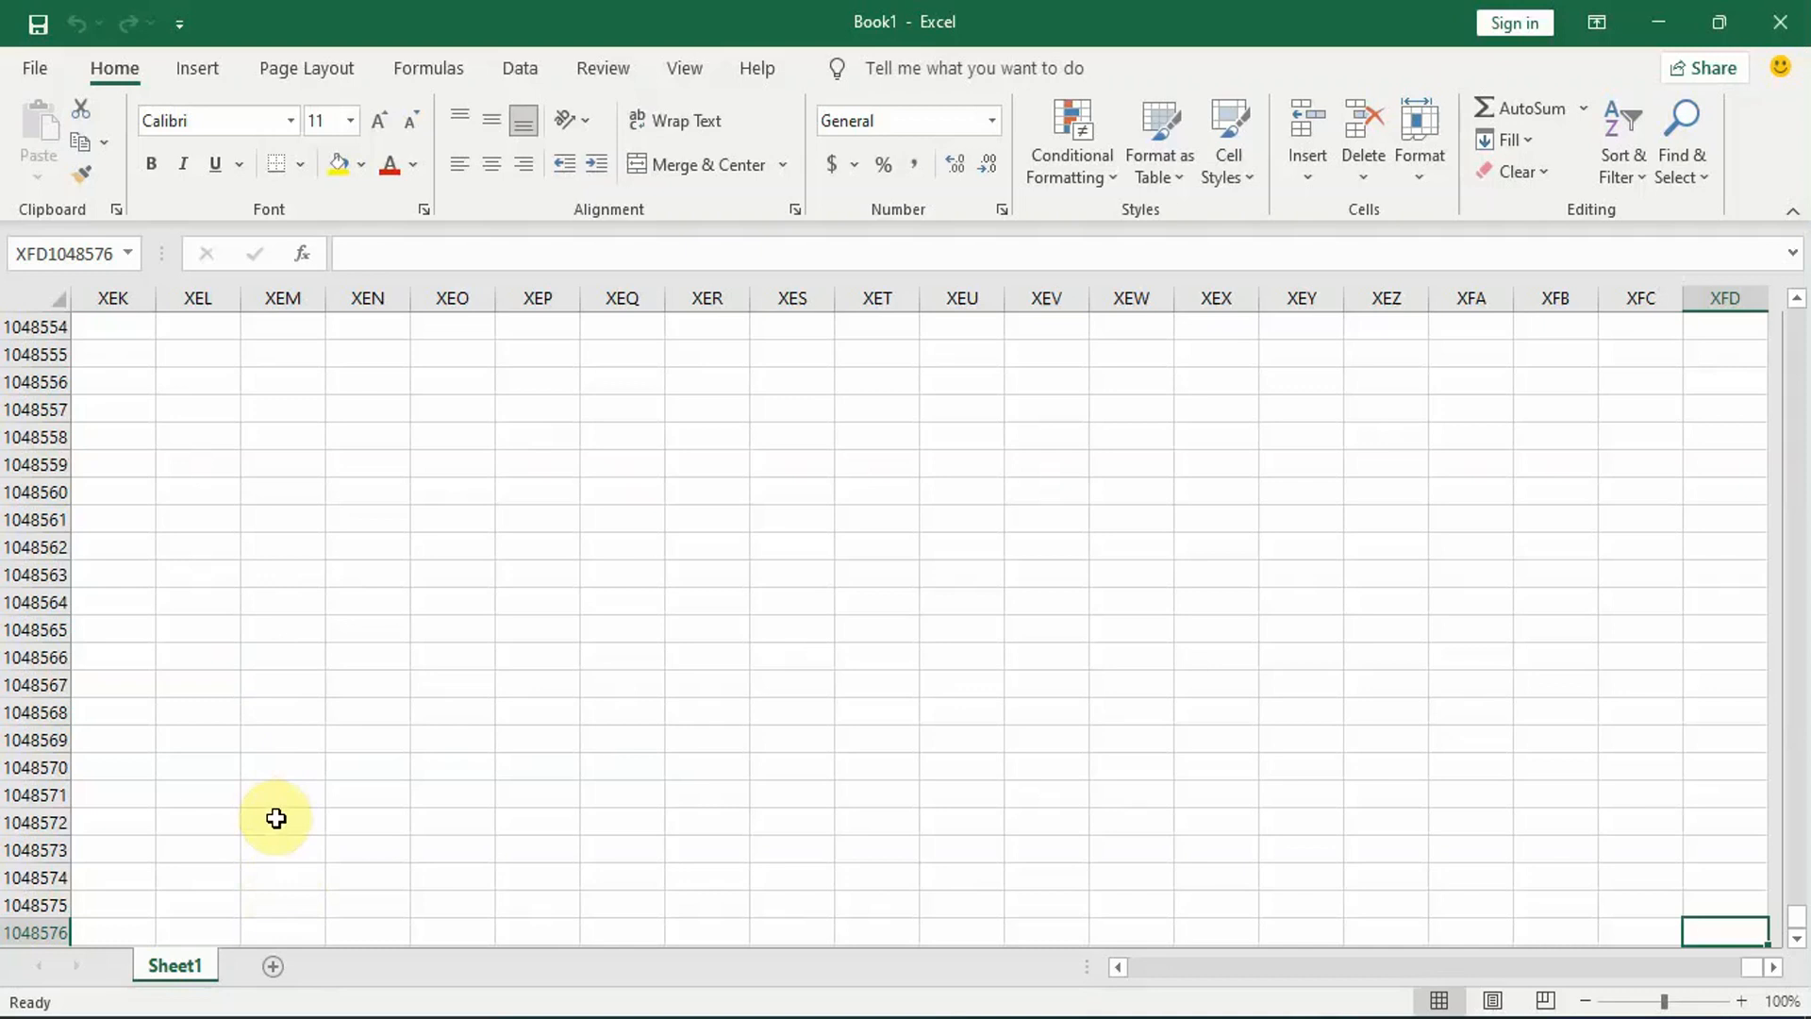
key(ctrl+Up)
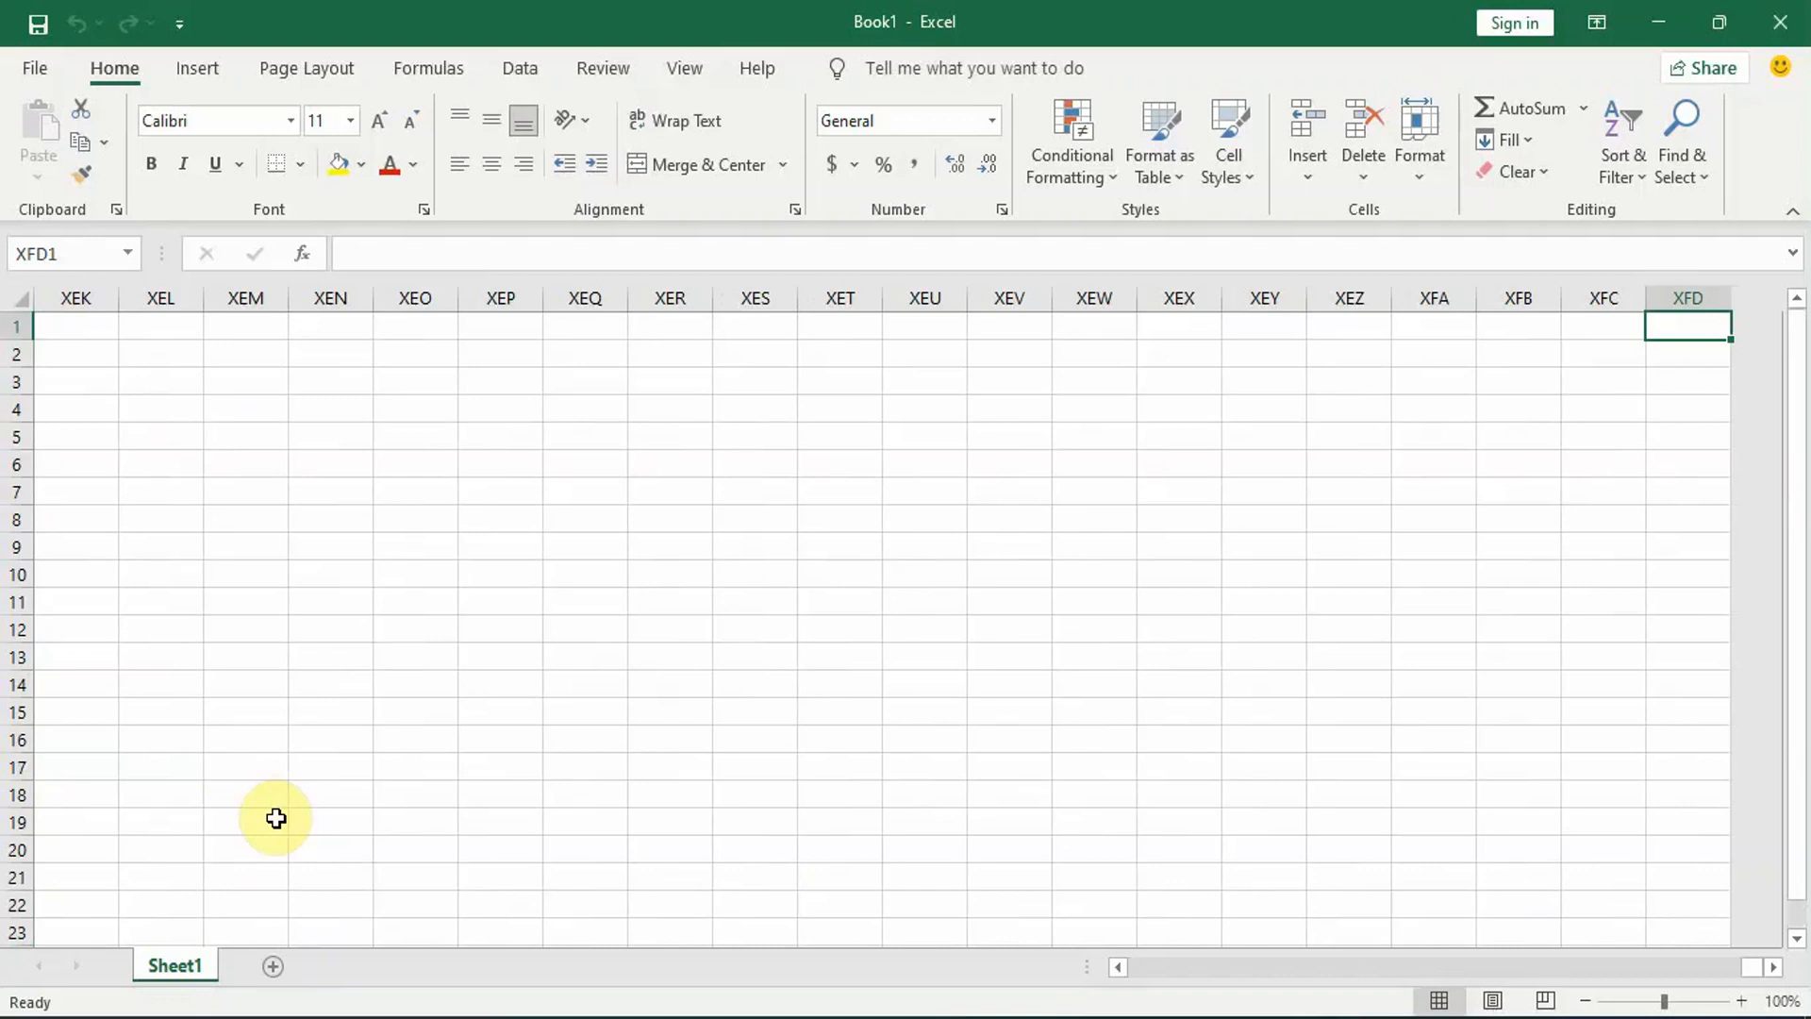
key(ctrl+Left)
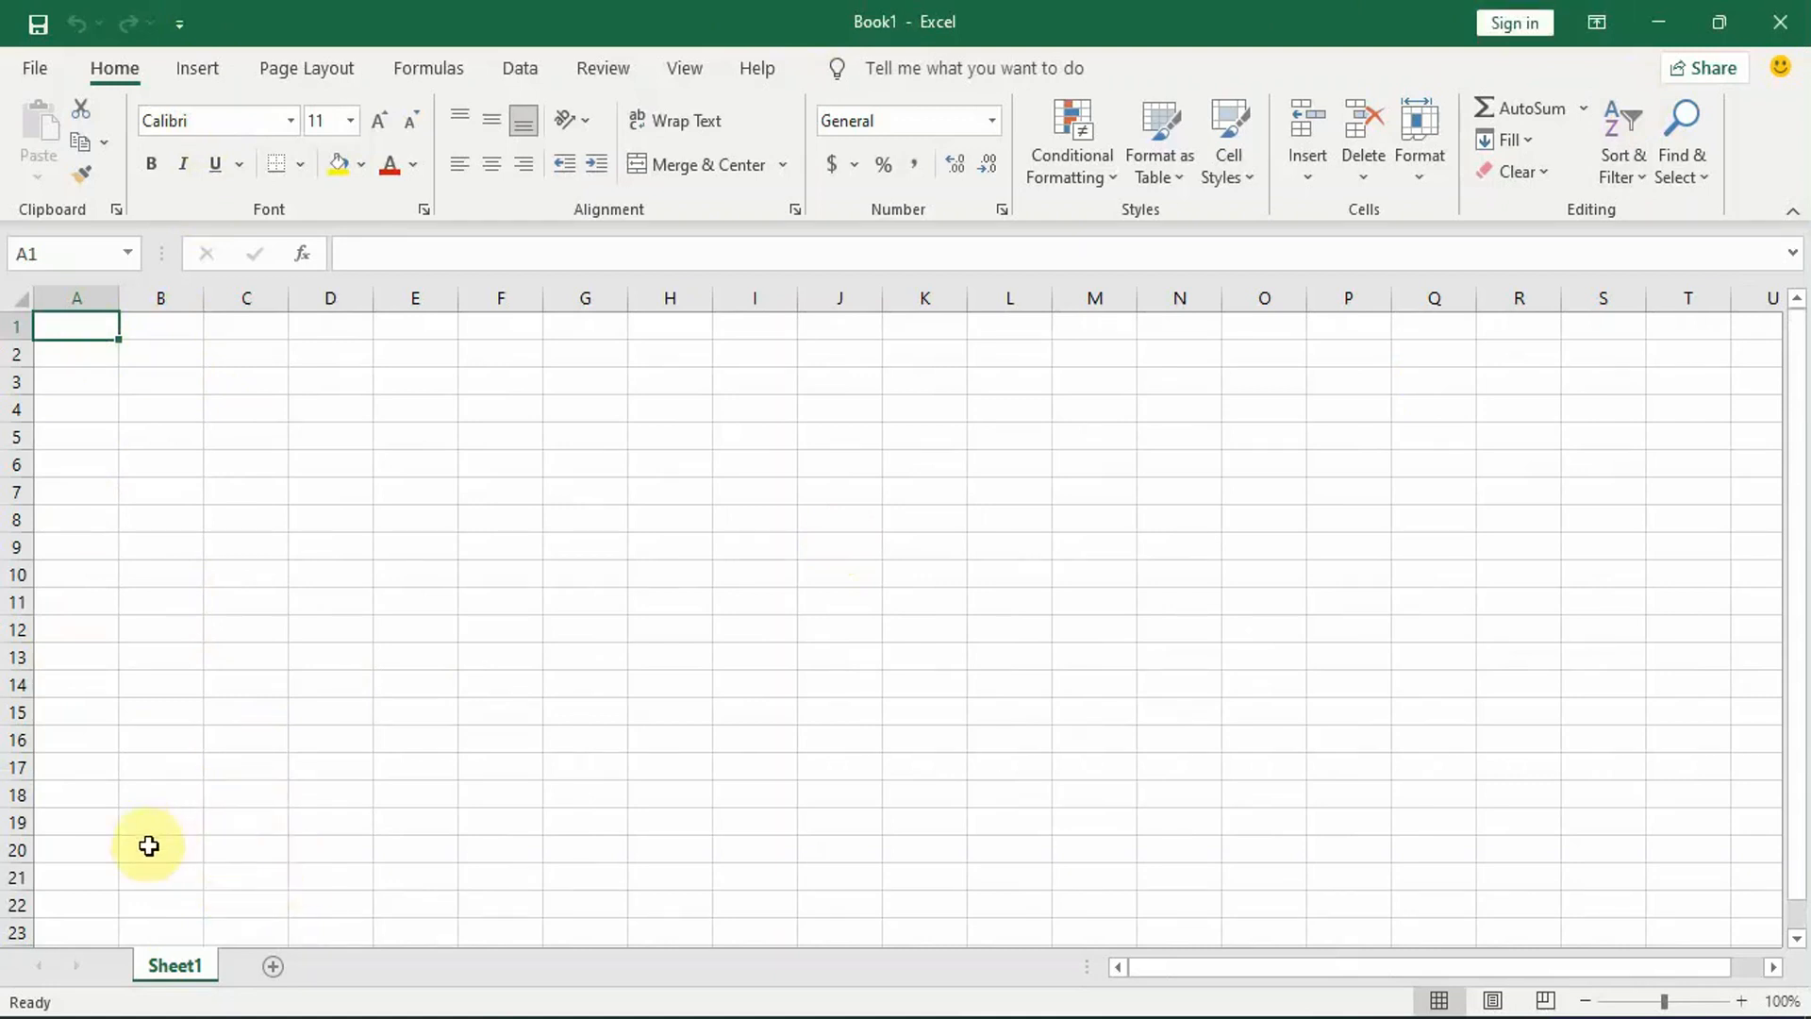
Step: Add three new worksheets after Sheet1 and delete Sheet4
click(275, 966)
click(359, 966)
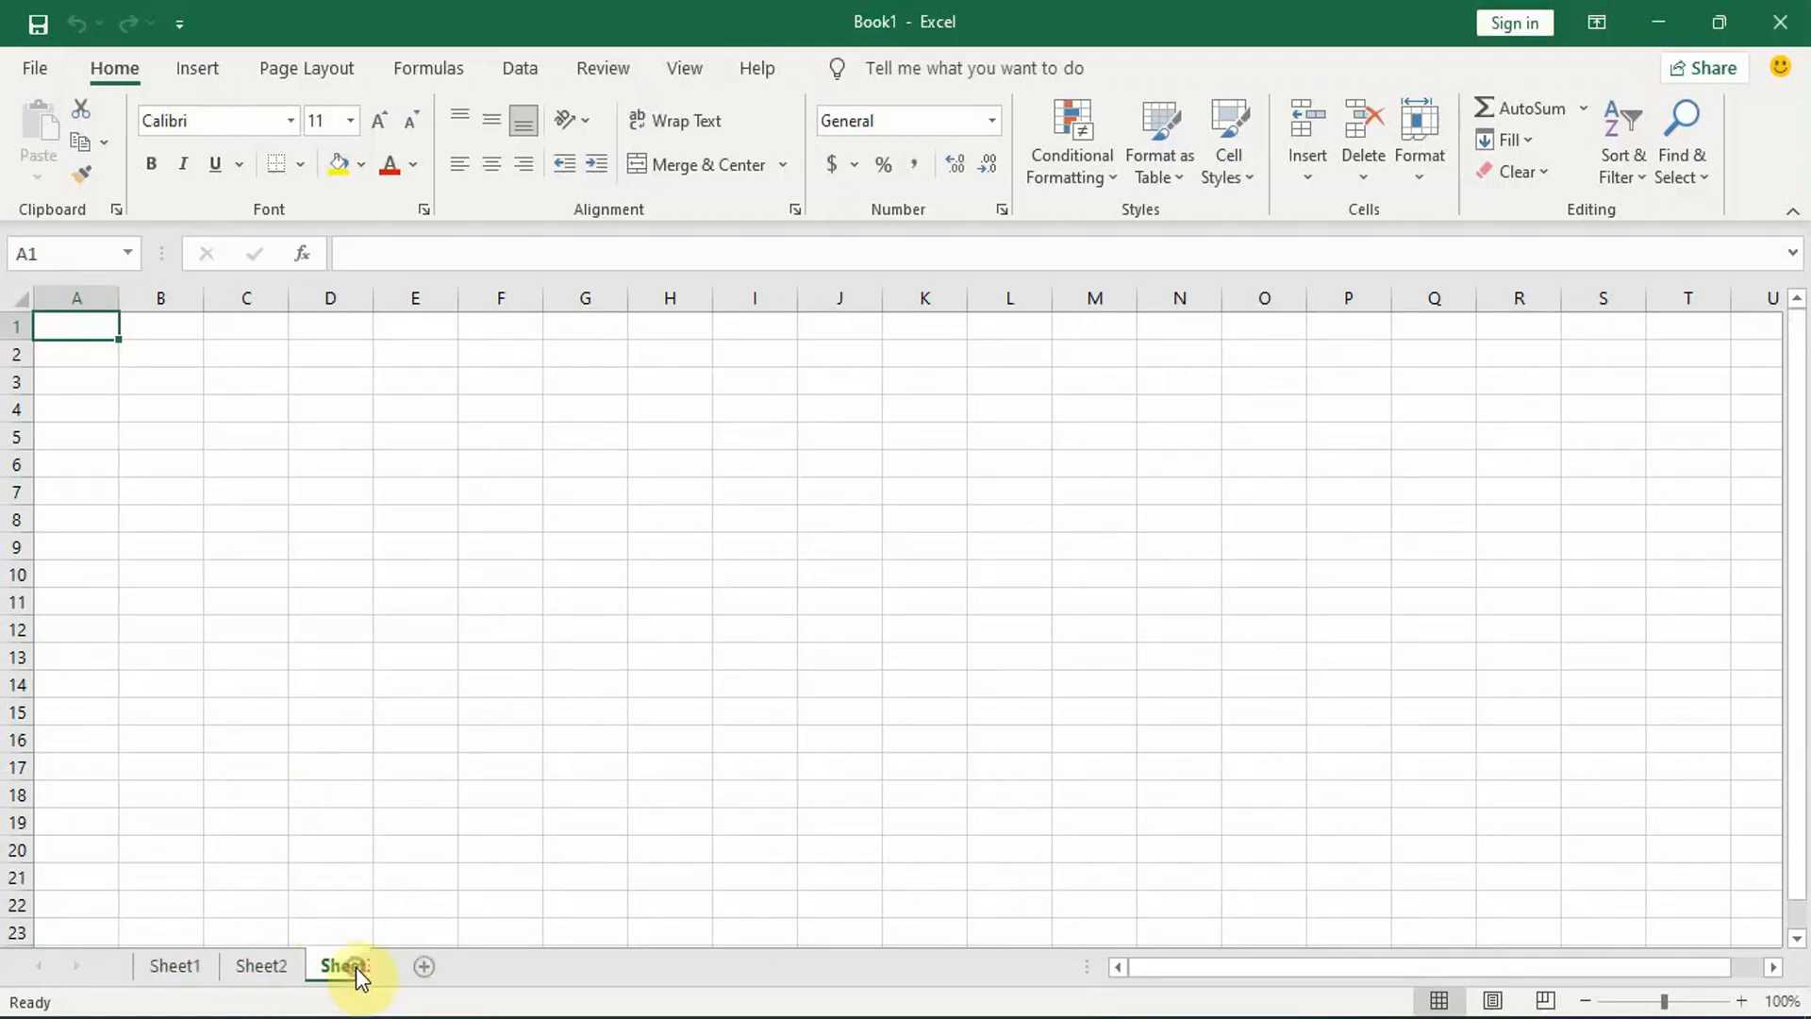
click(457, 971)
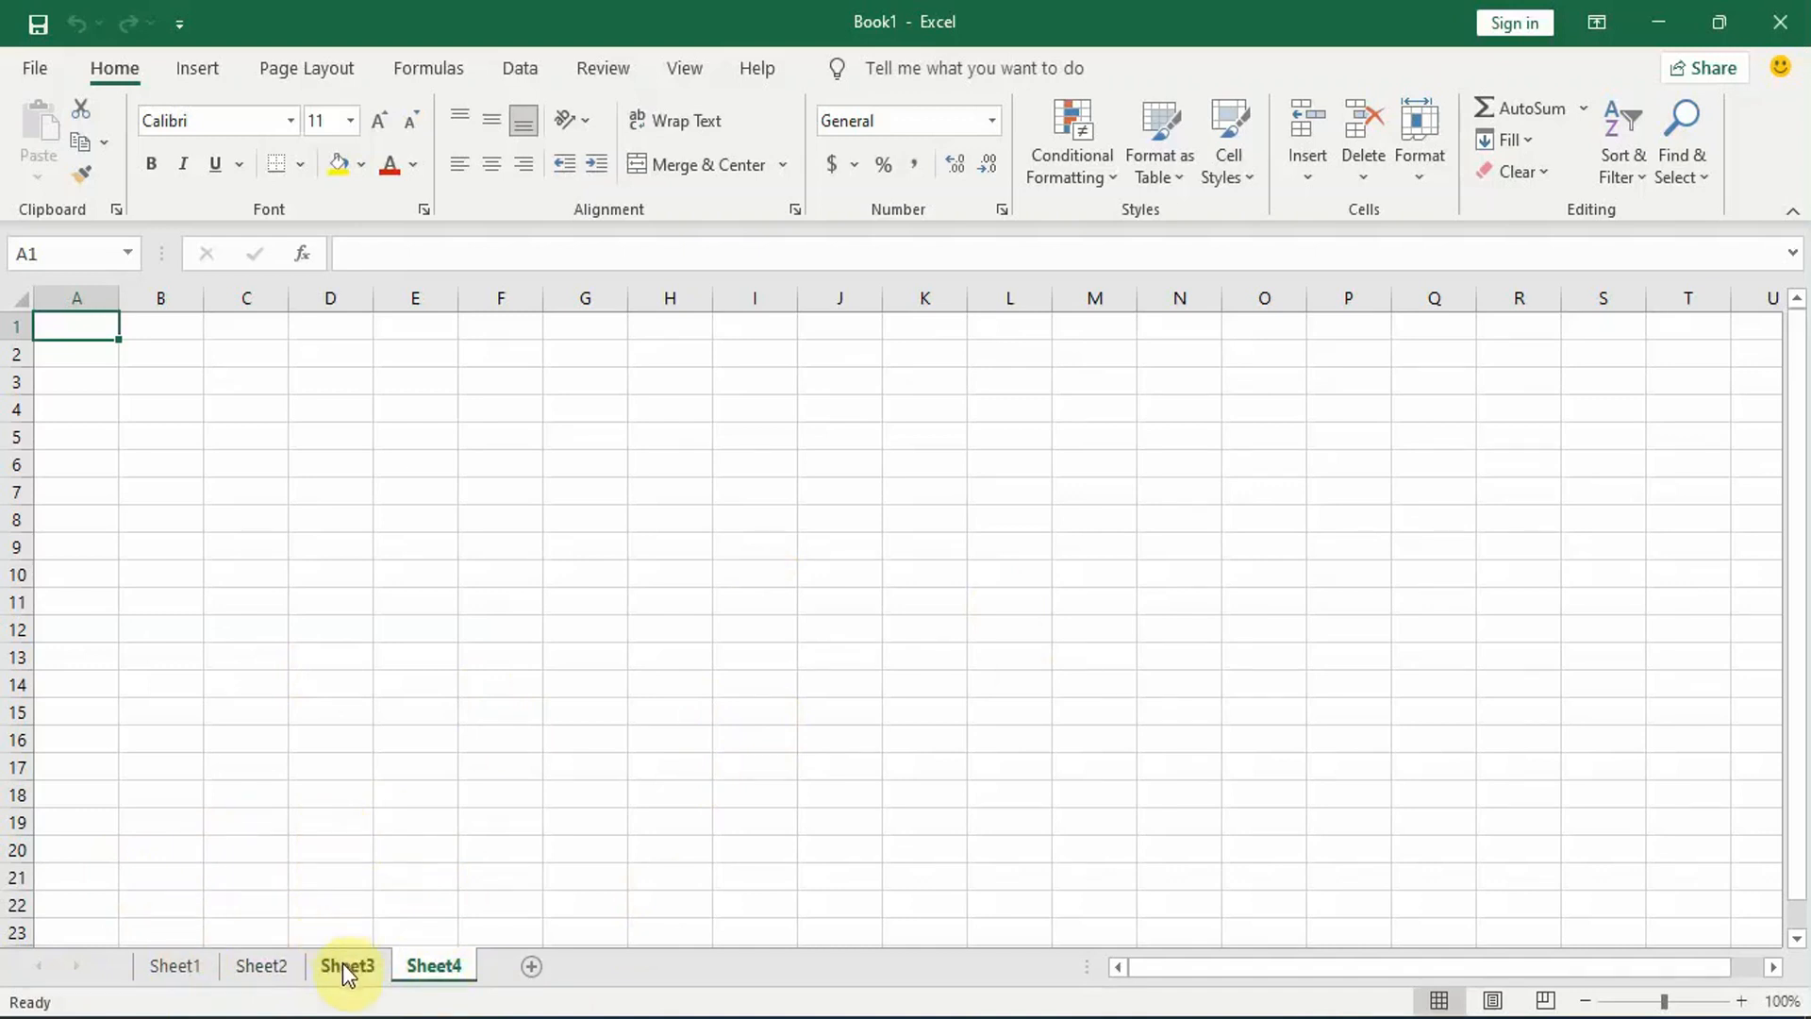
right_click(426, 967)
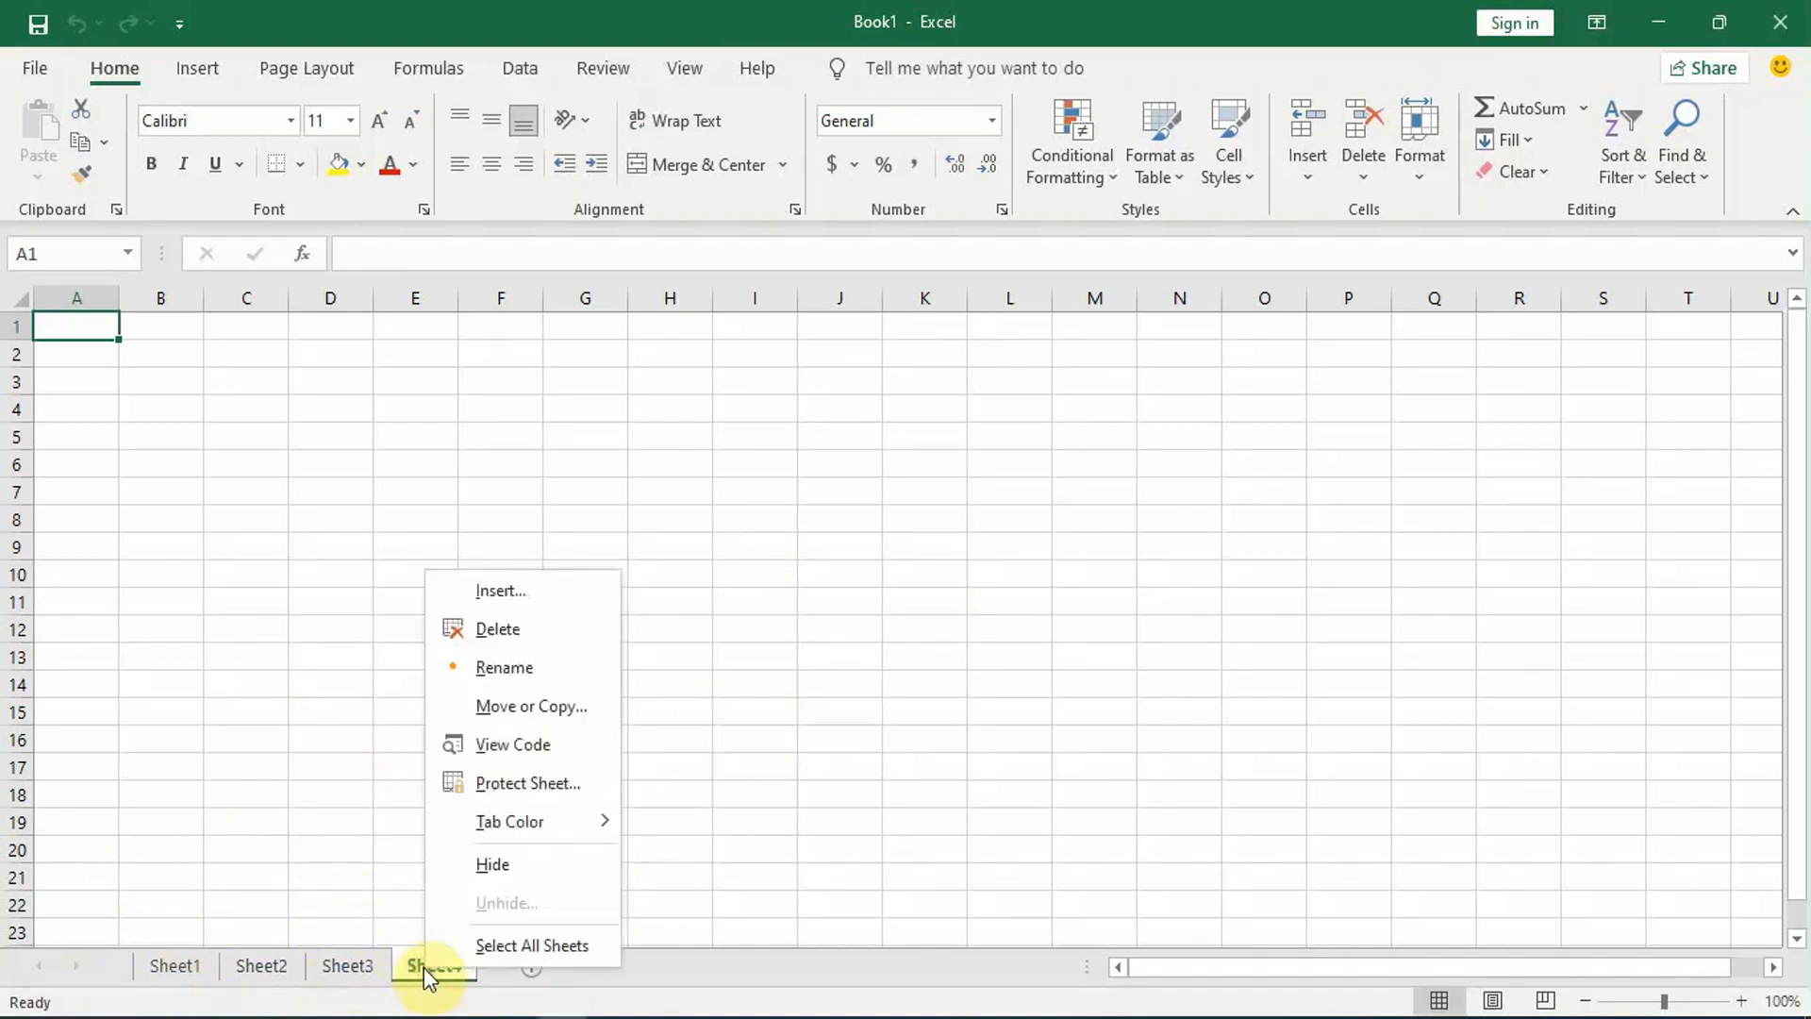
click(500, 624)
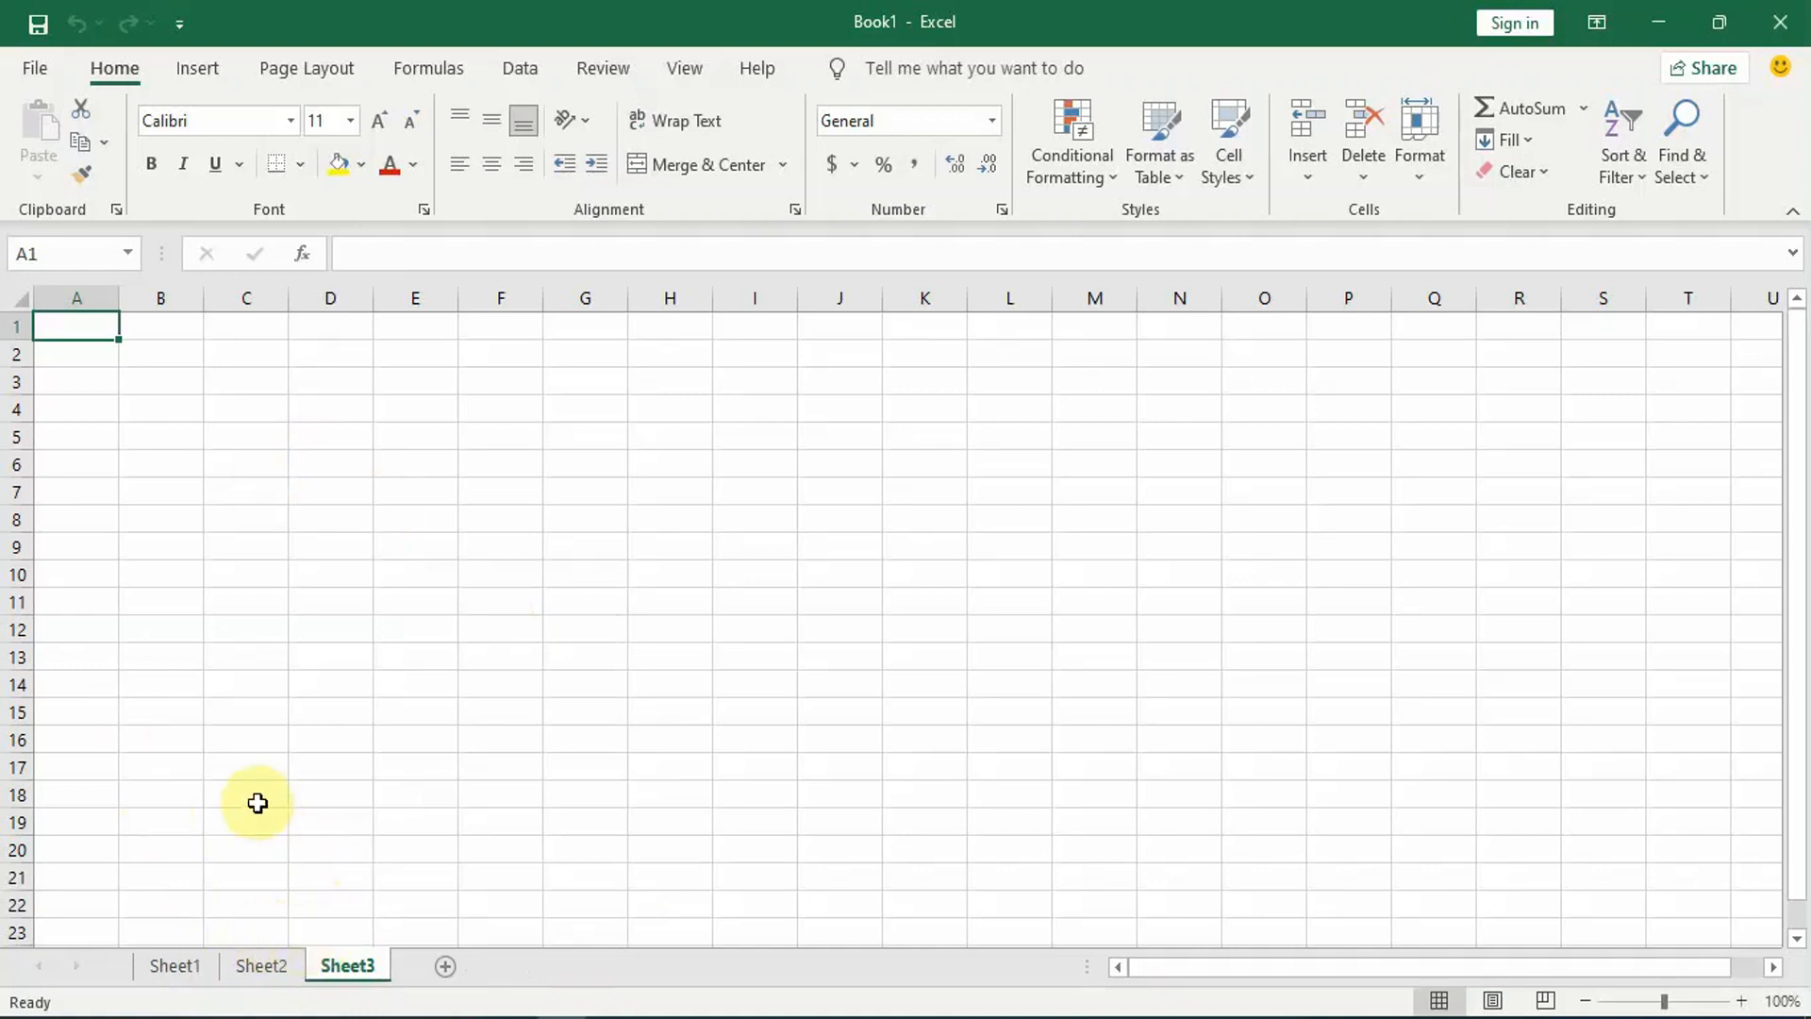
Step: Rename Sheet1 as Data1
click(191, 964)
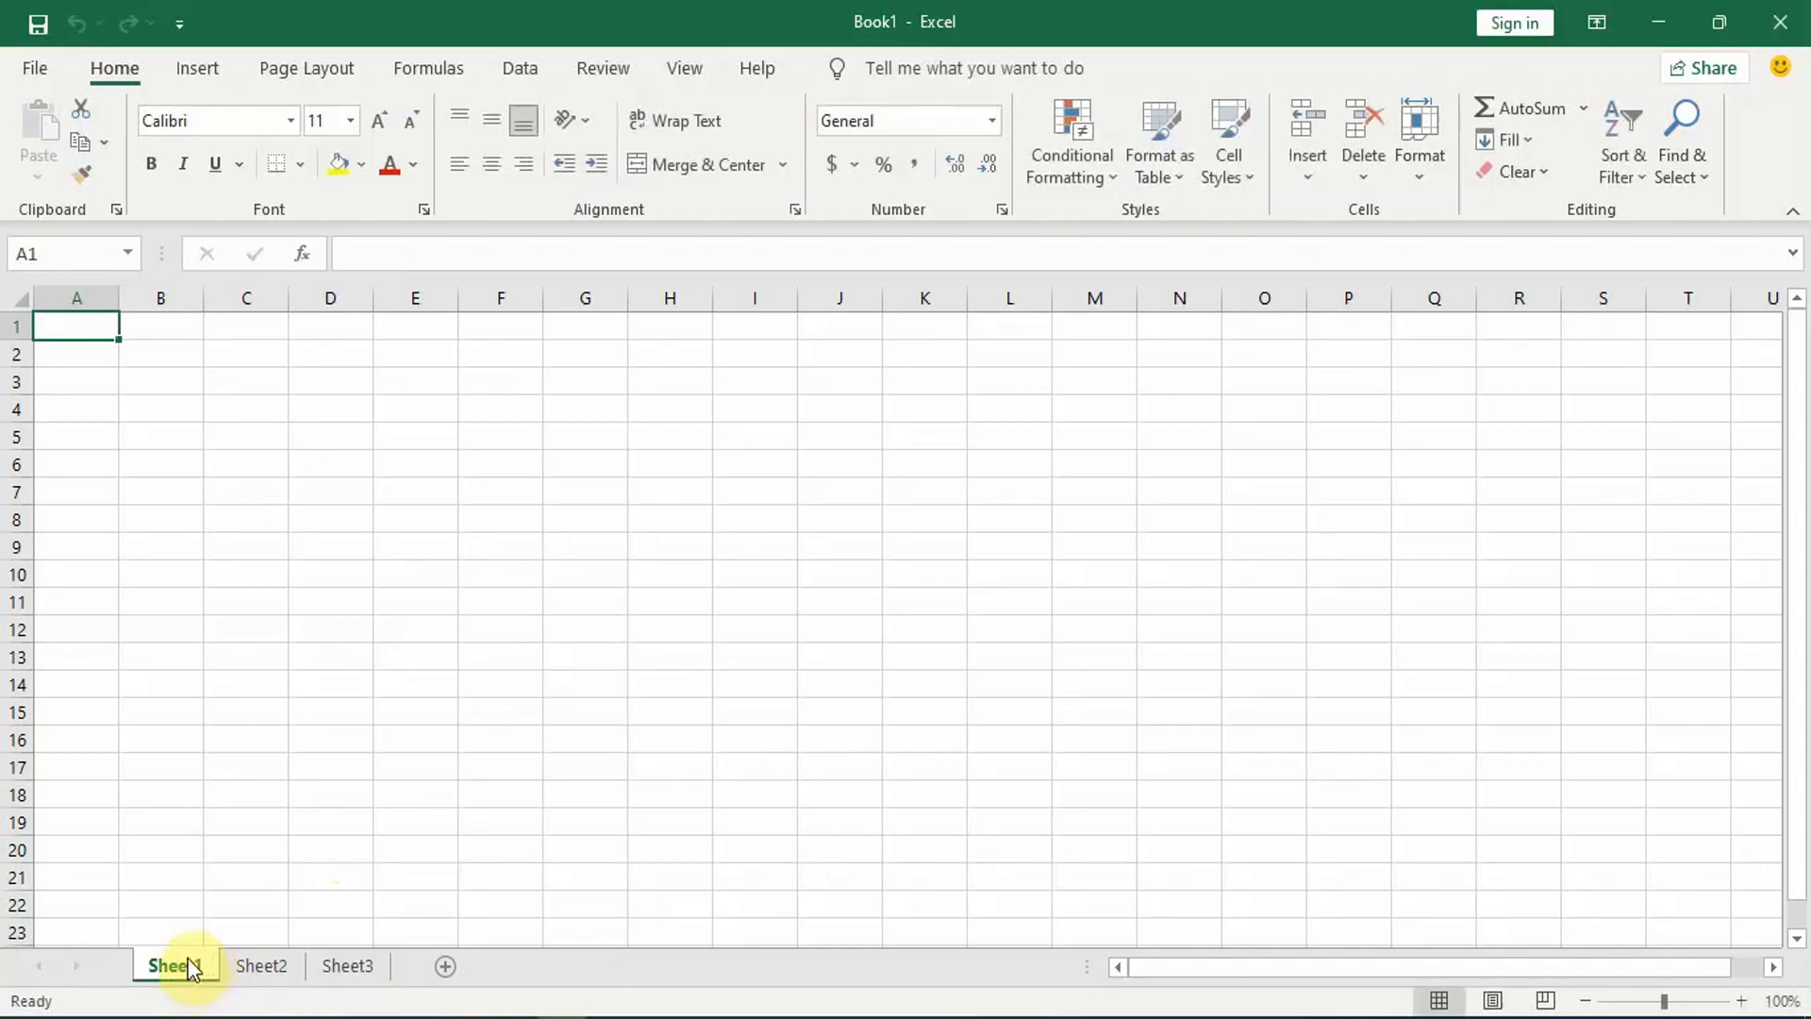
double_click(188, 966)
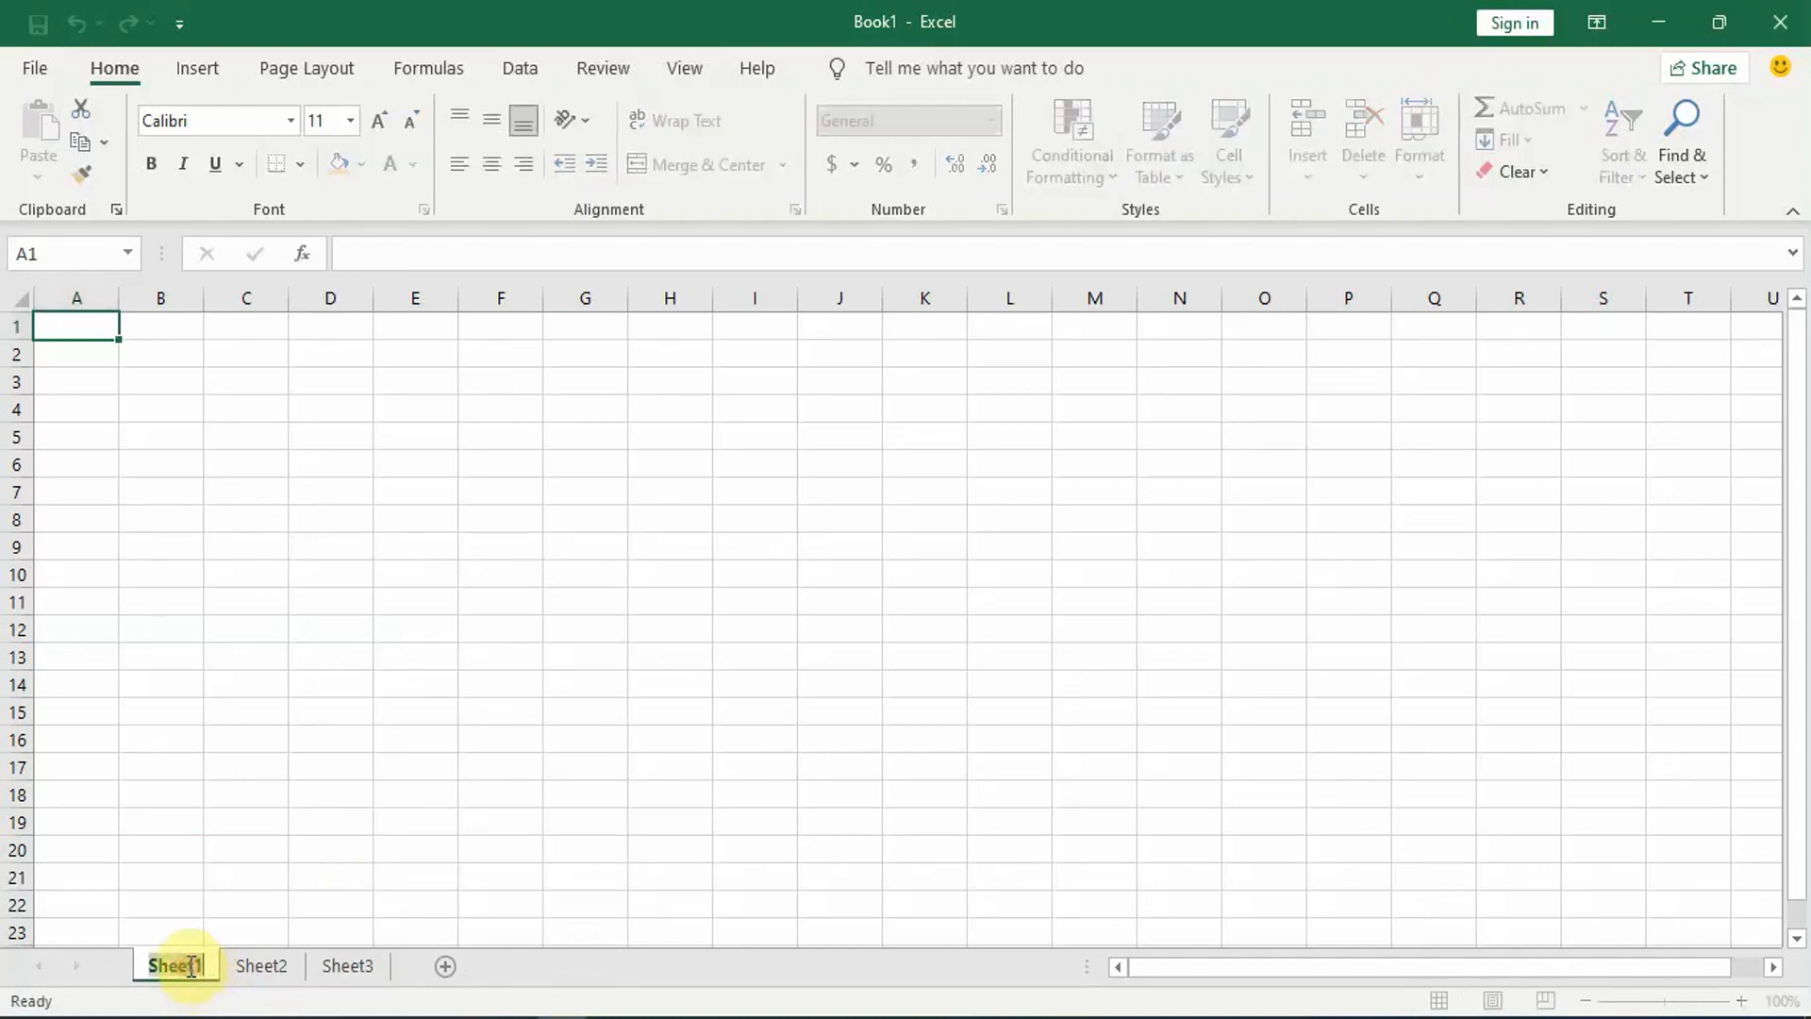
text(D)
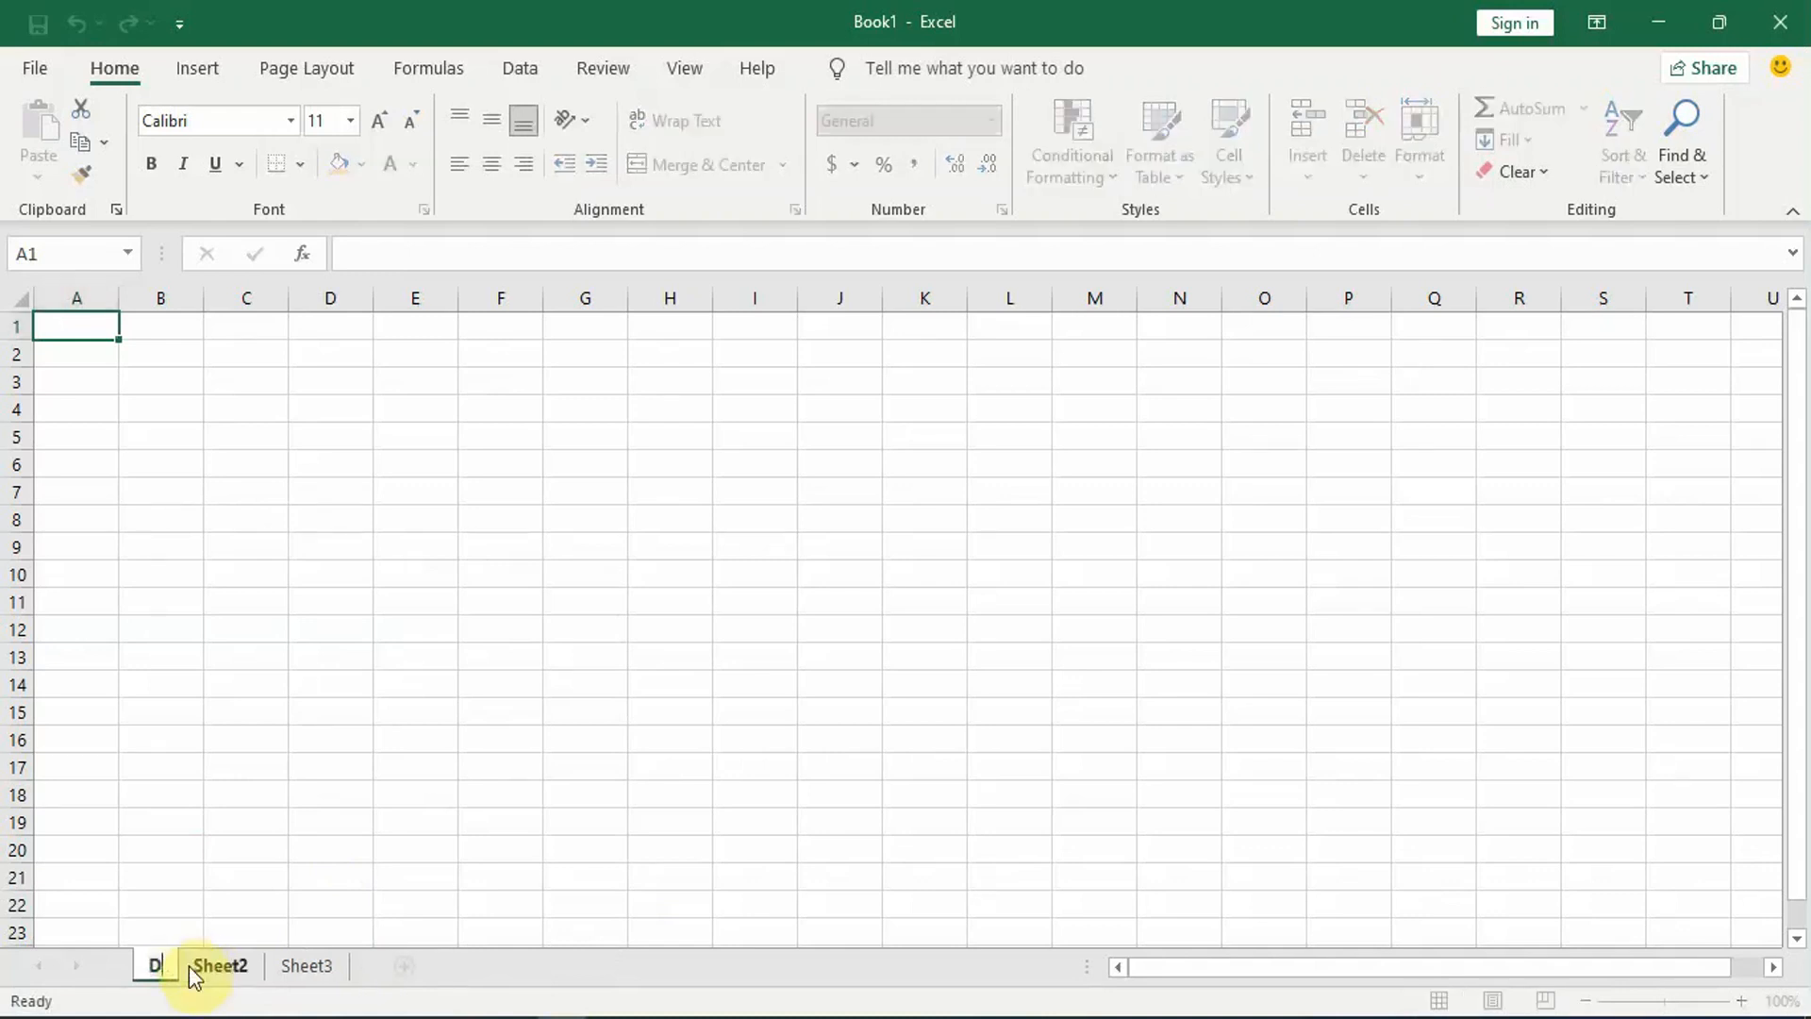
text(ata1)
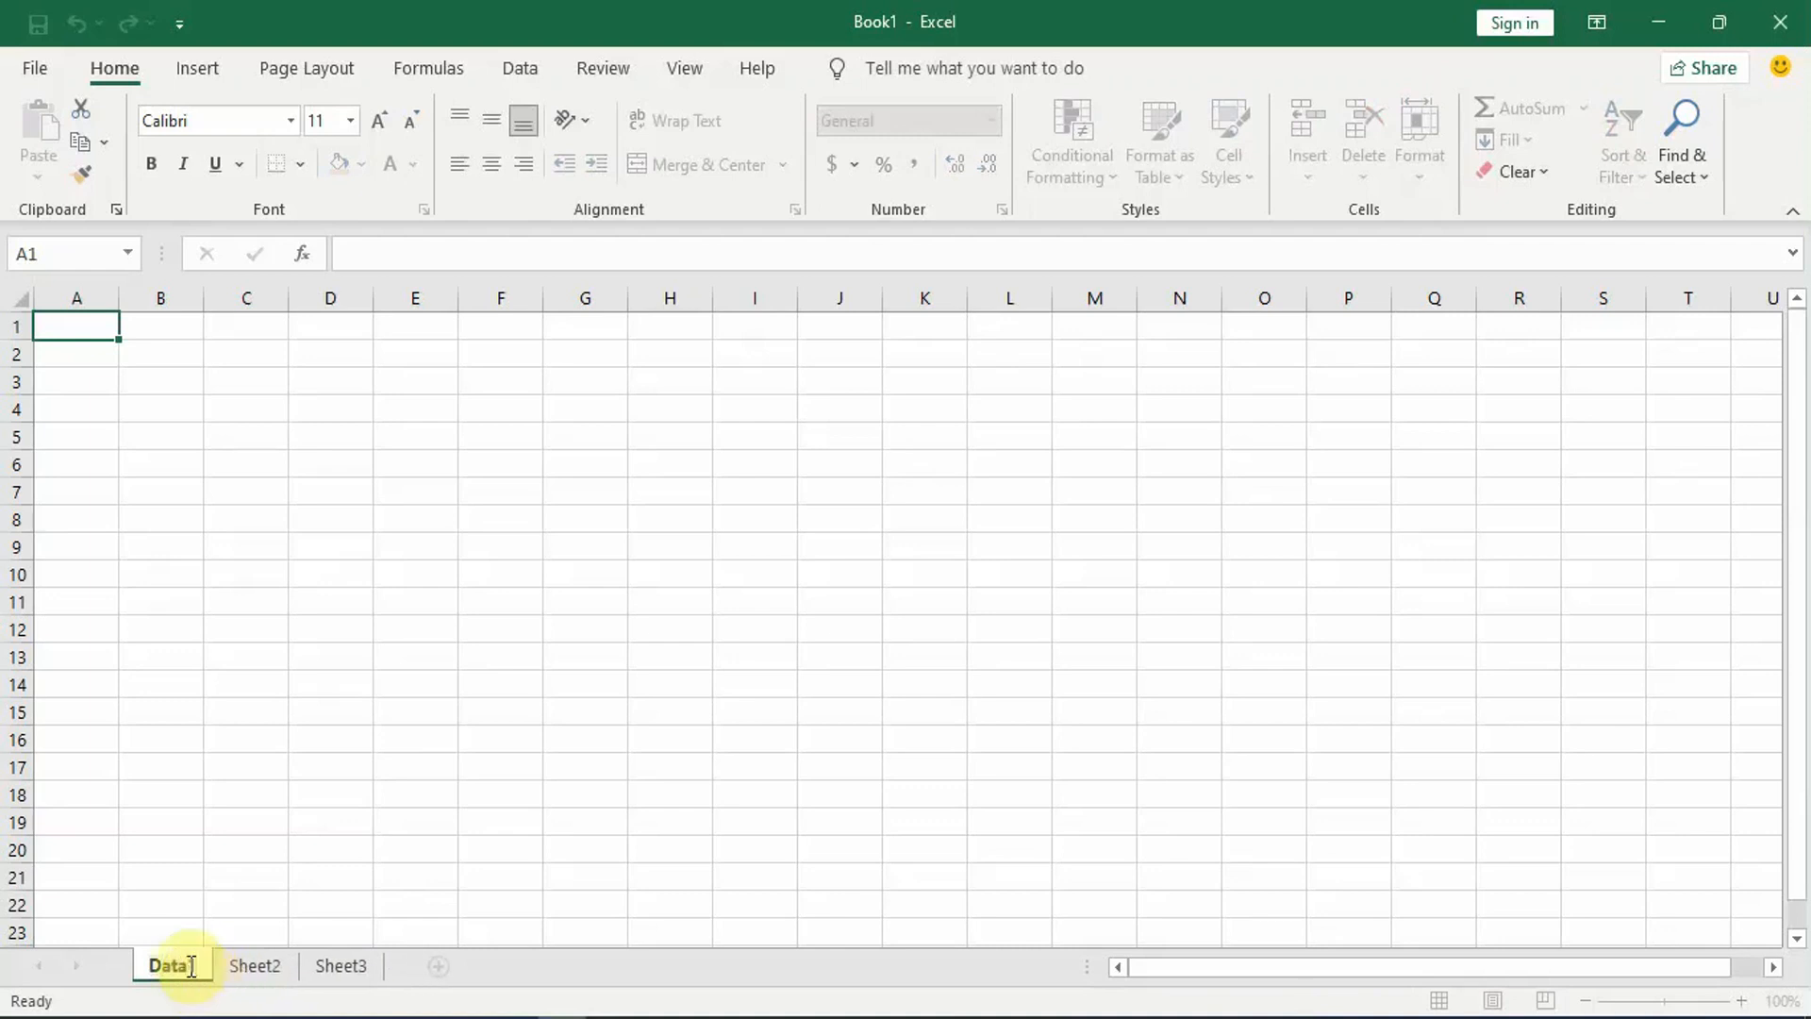
click(422, 824)
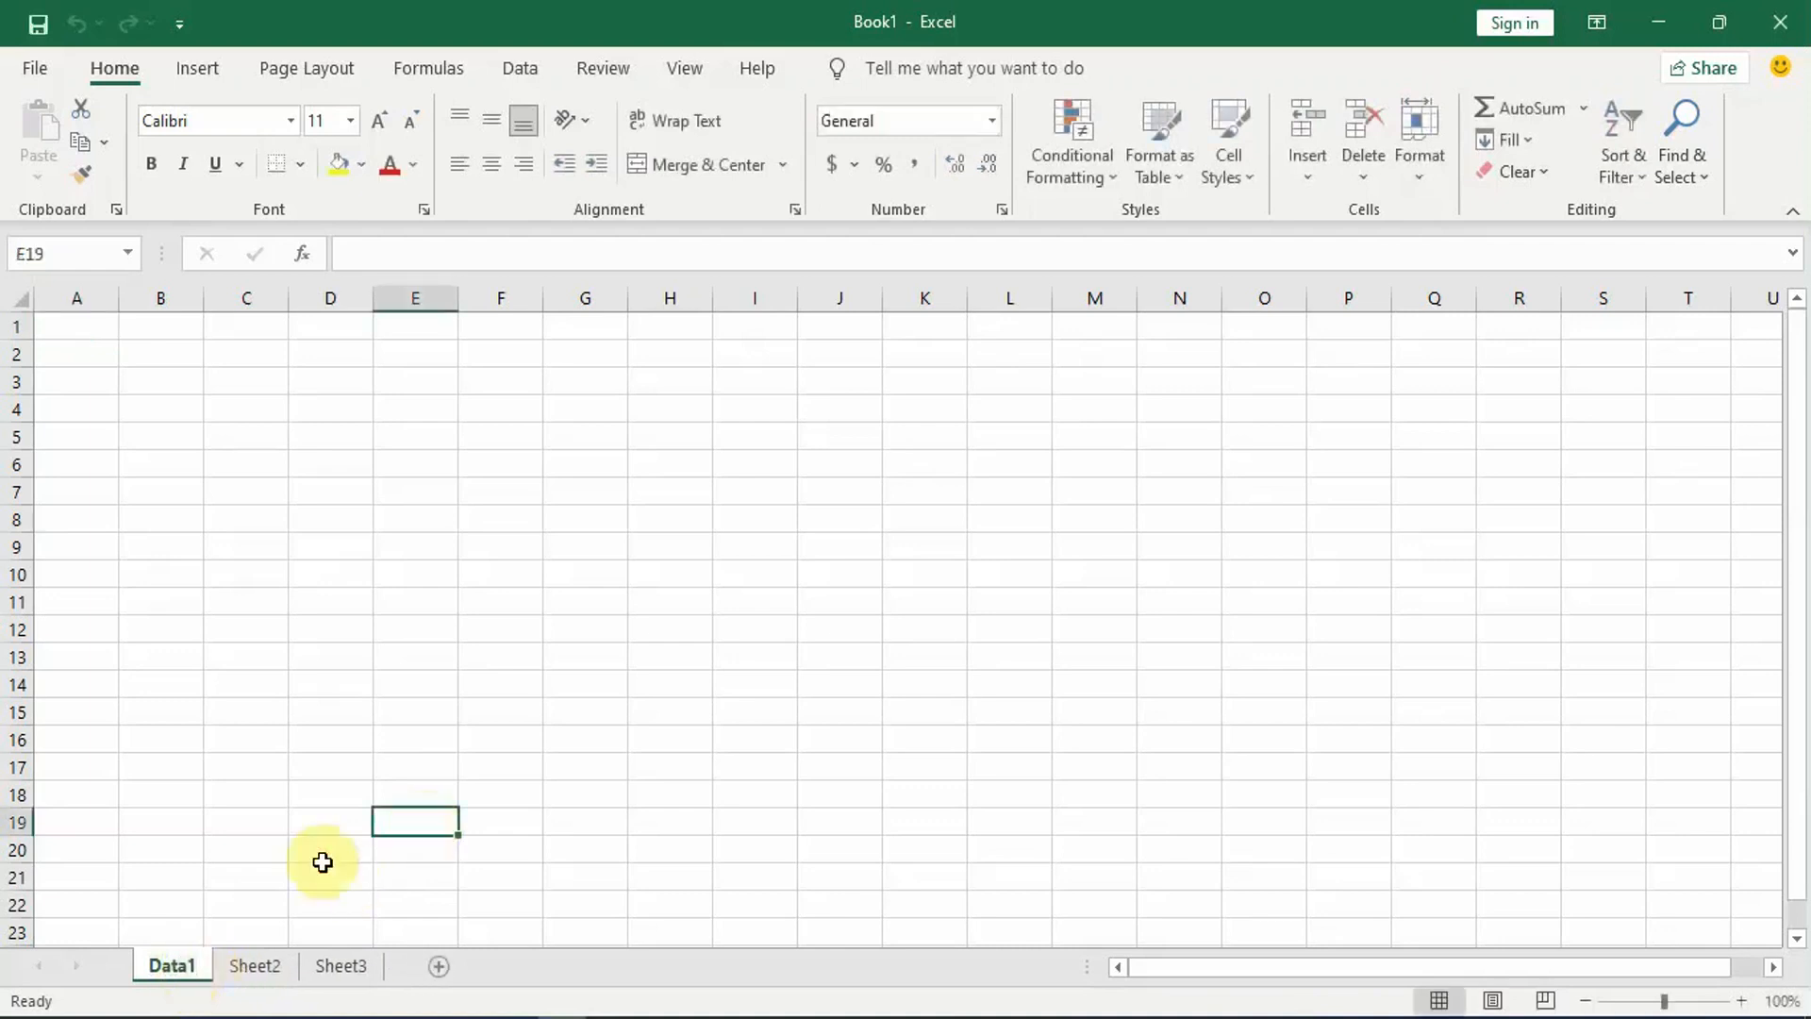
Step: Rename Sheet2 as Data2
double_click(241, 966)
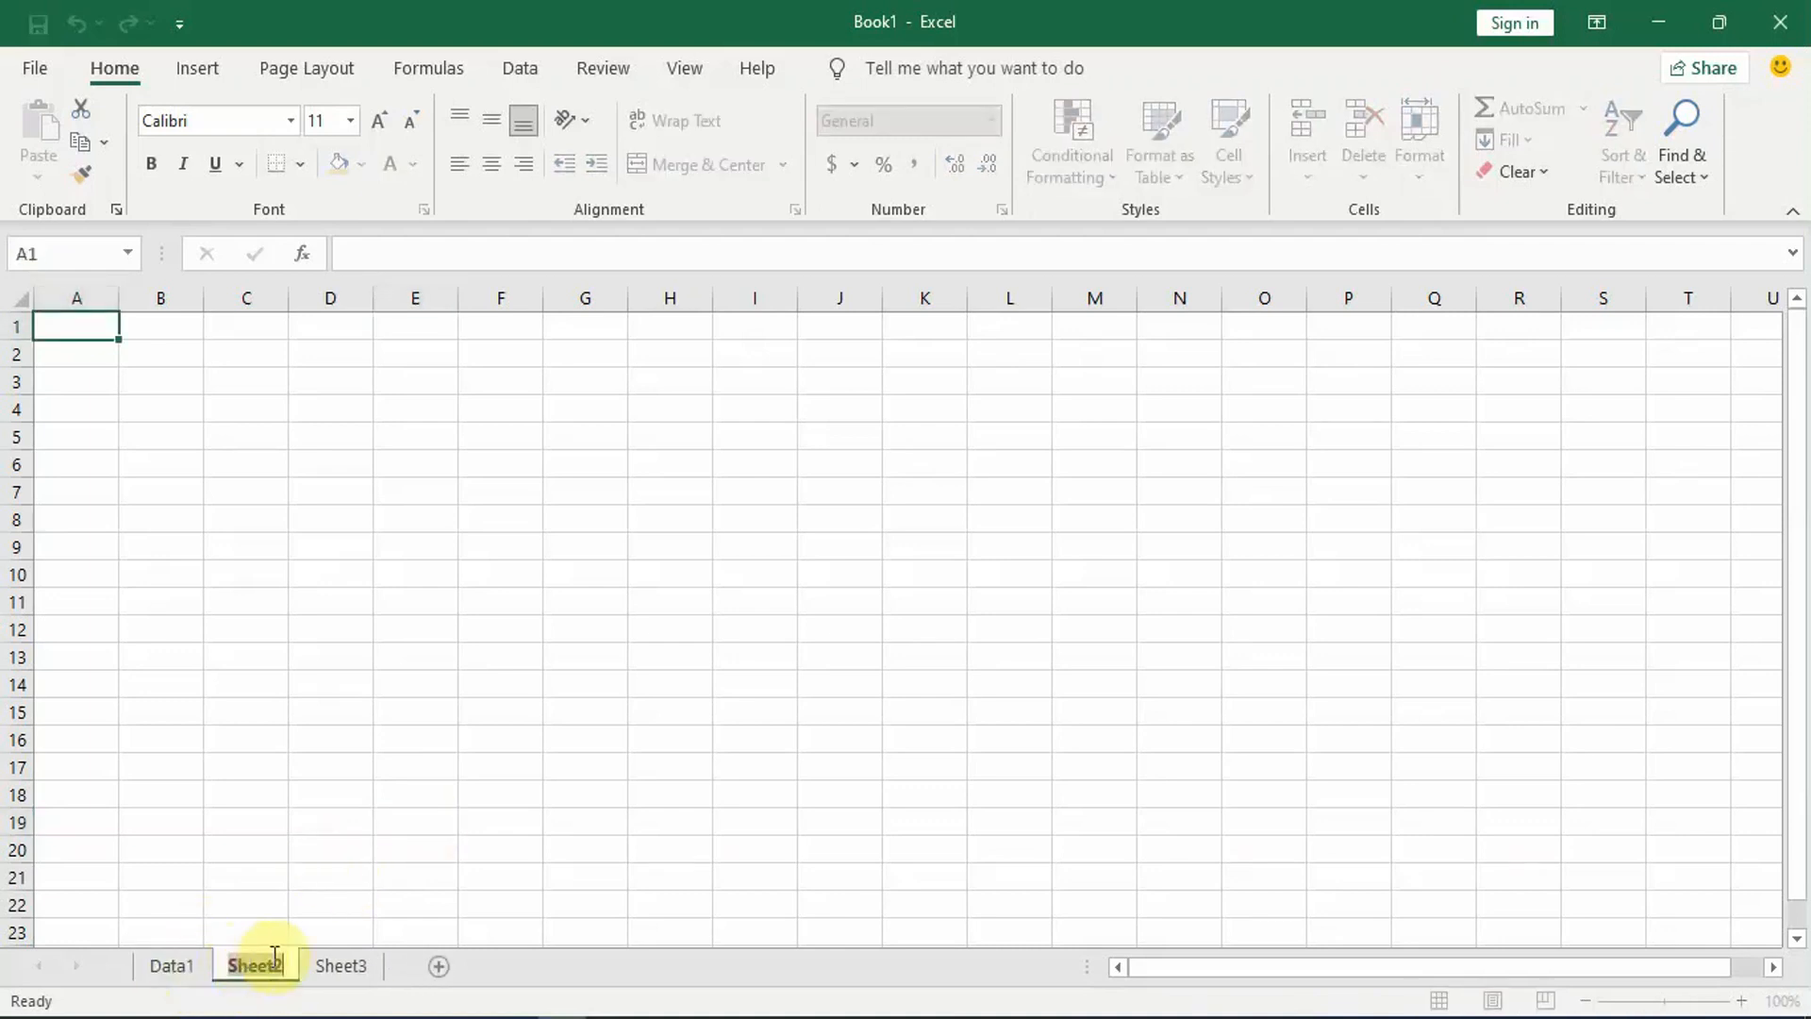
key(BackSpace)
text(Data2)
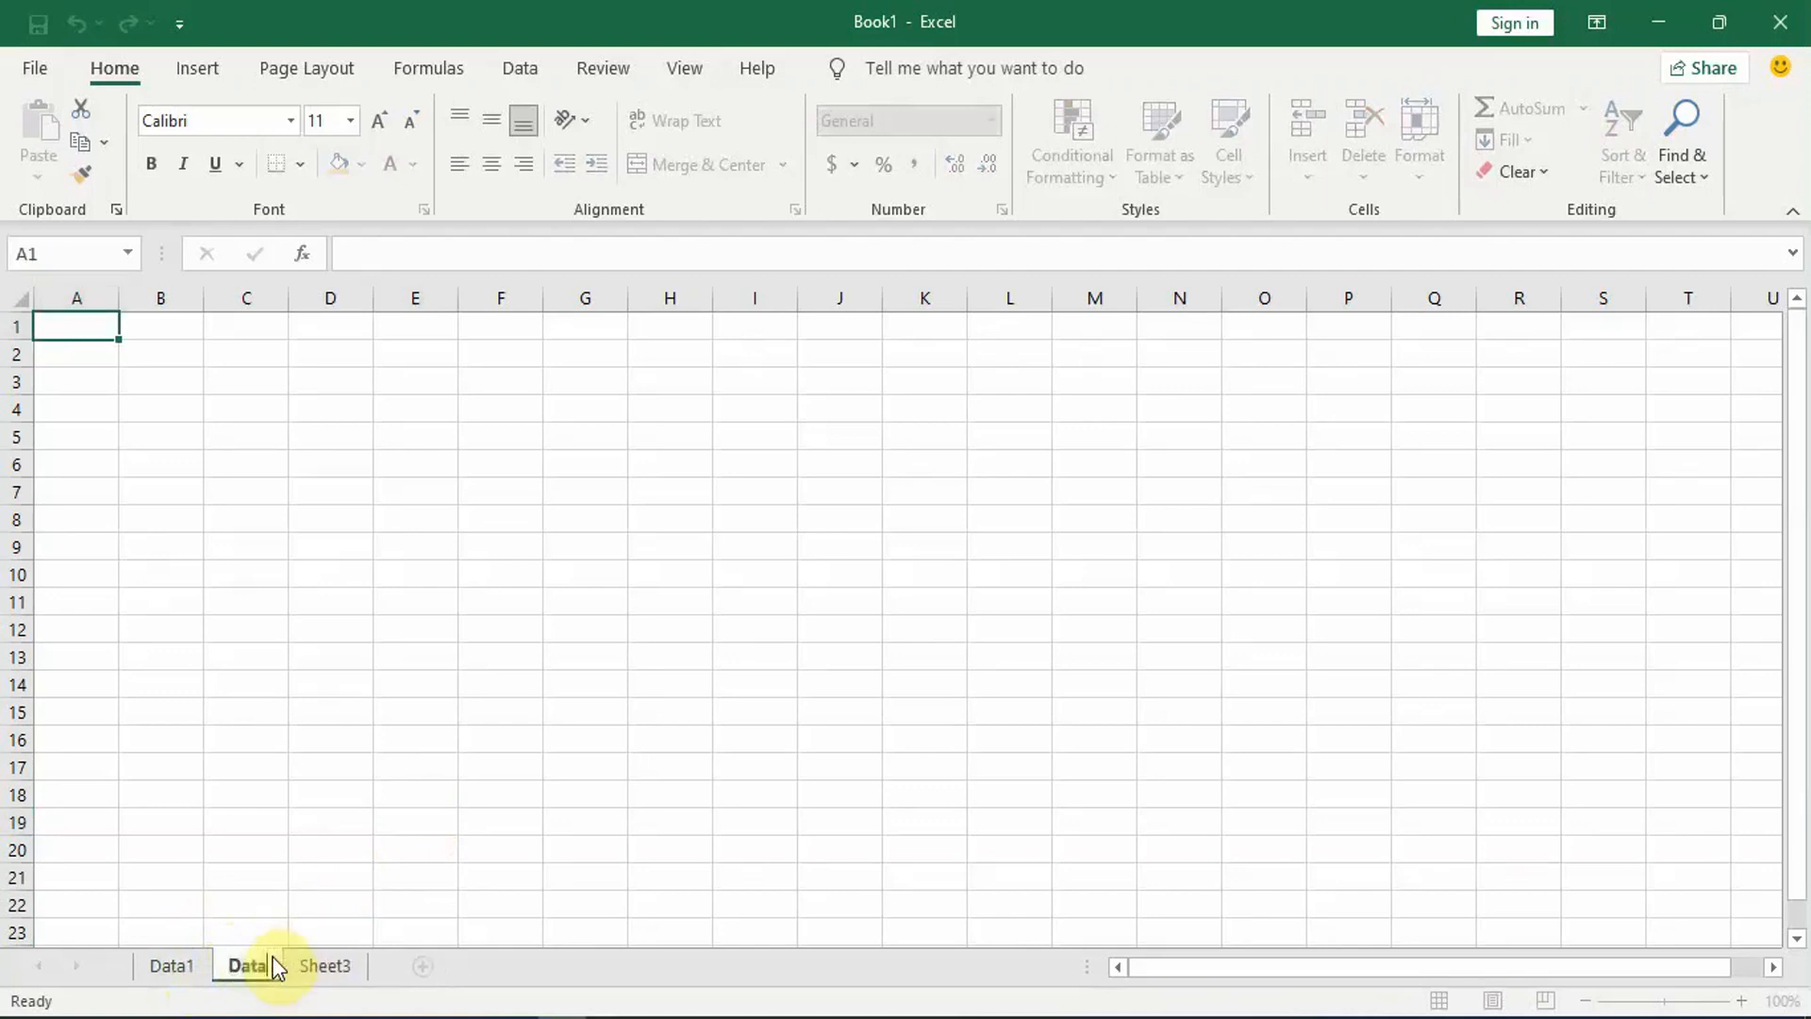
key(Return)
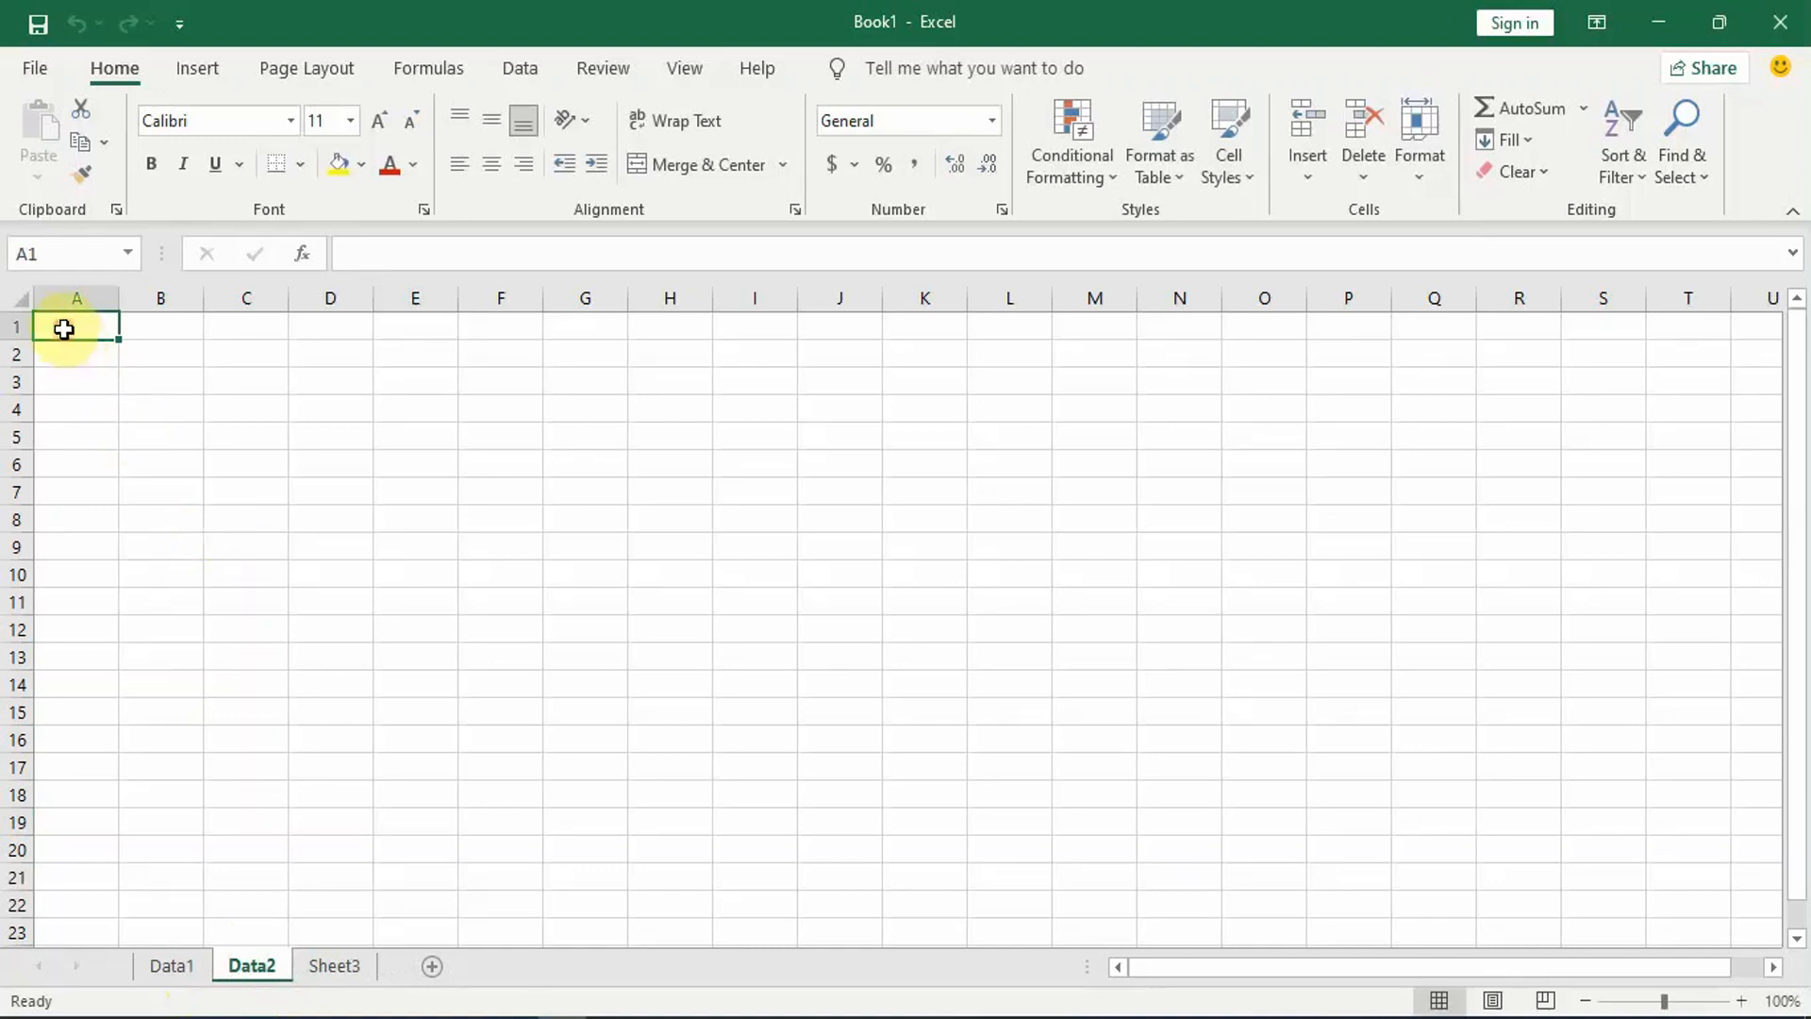
Step: Enter the operators +, - and * in cells A1 to A3 of the Data2 sheet
text(+)
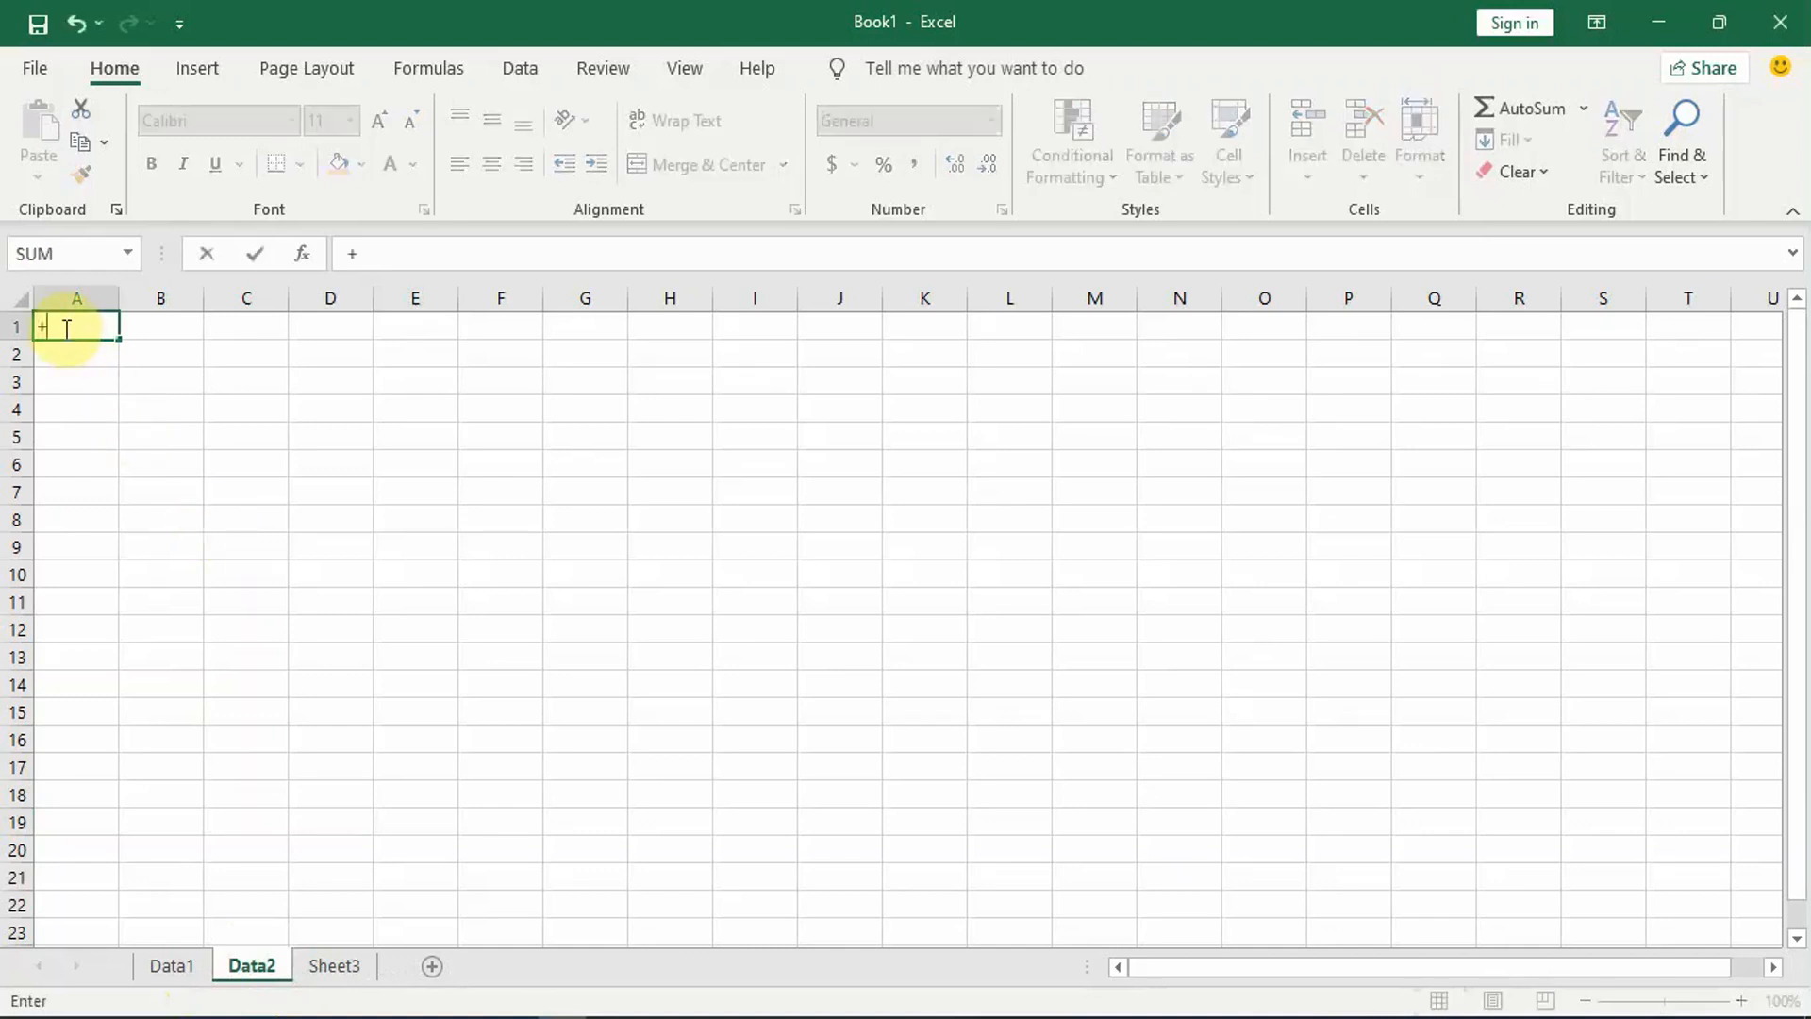
key(Return)
text(_)
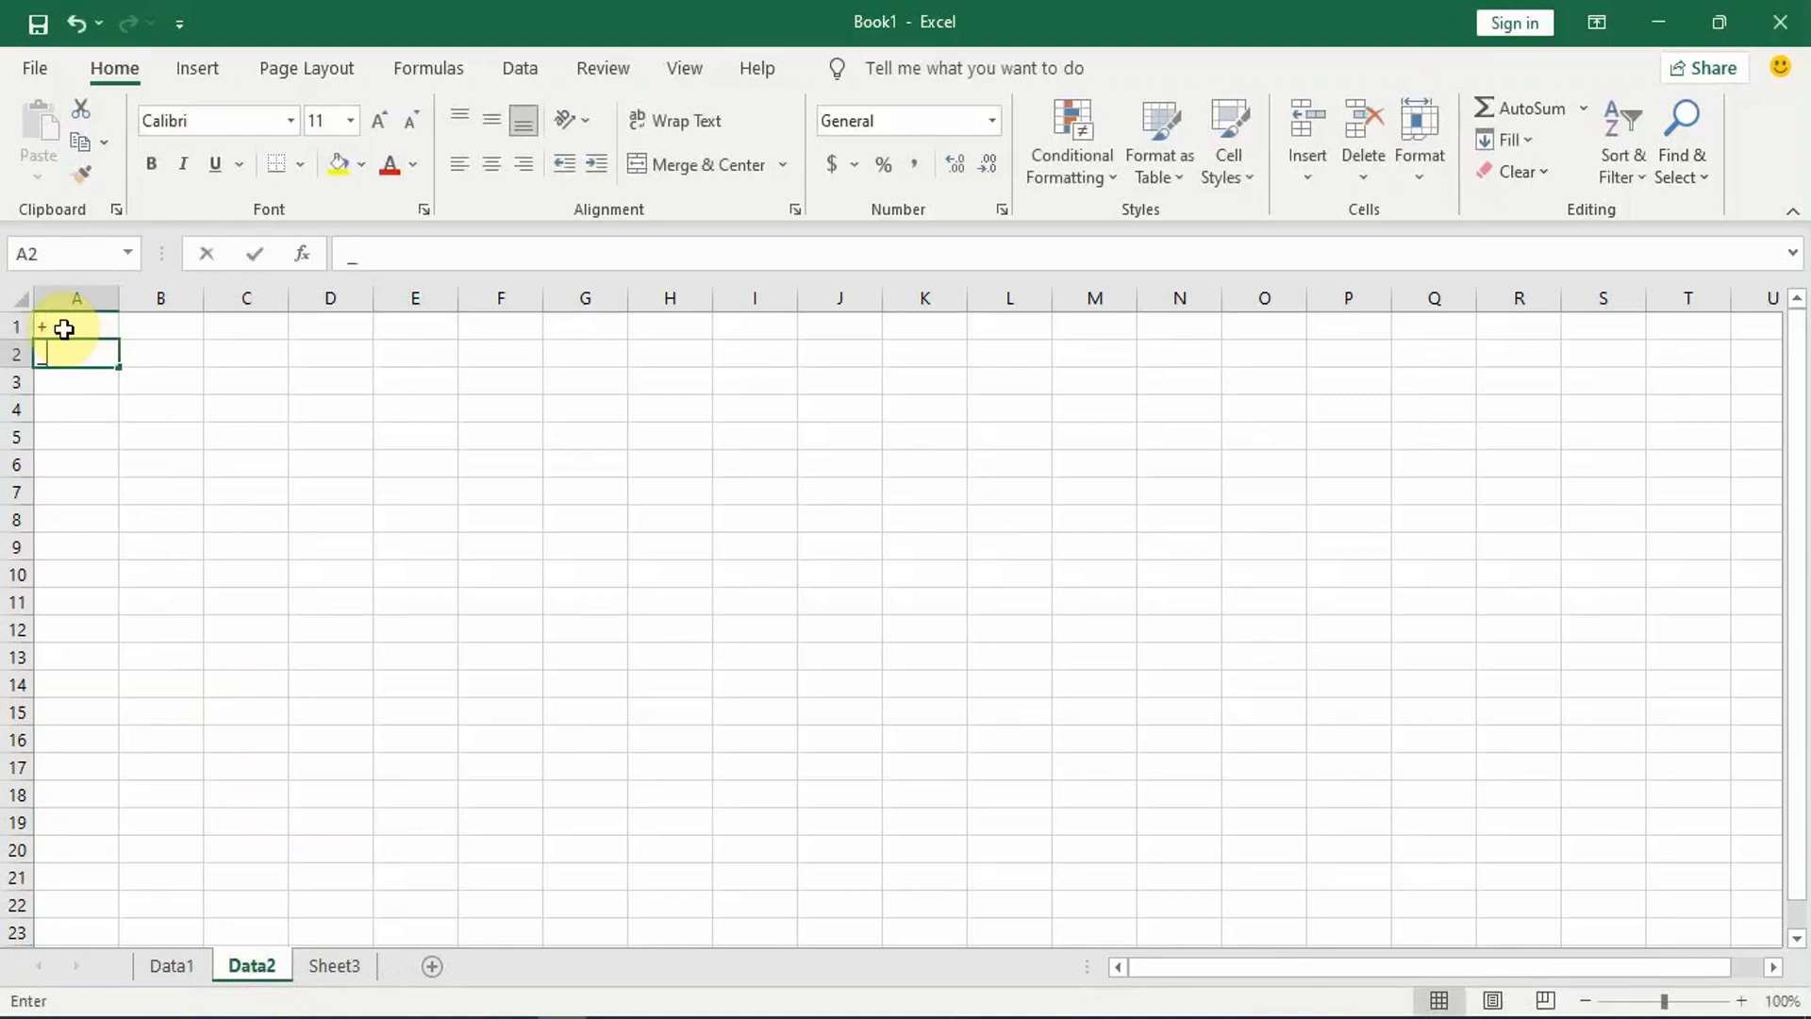
key(BackSpace)
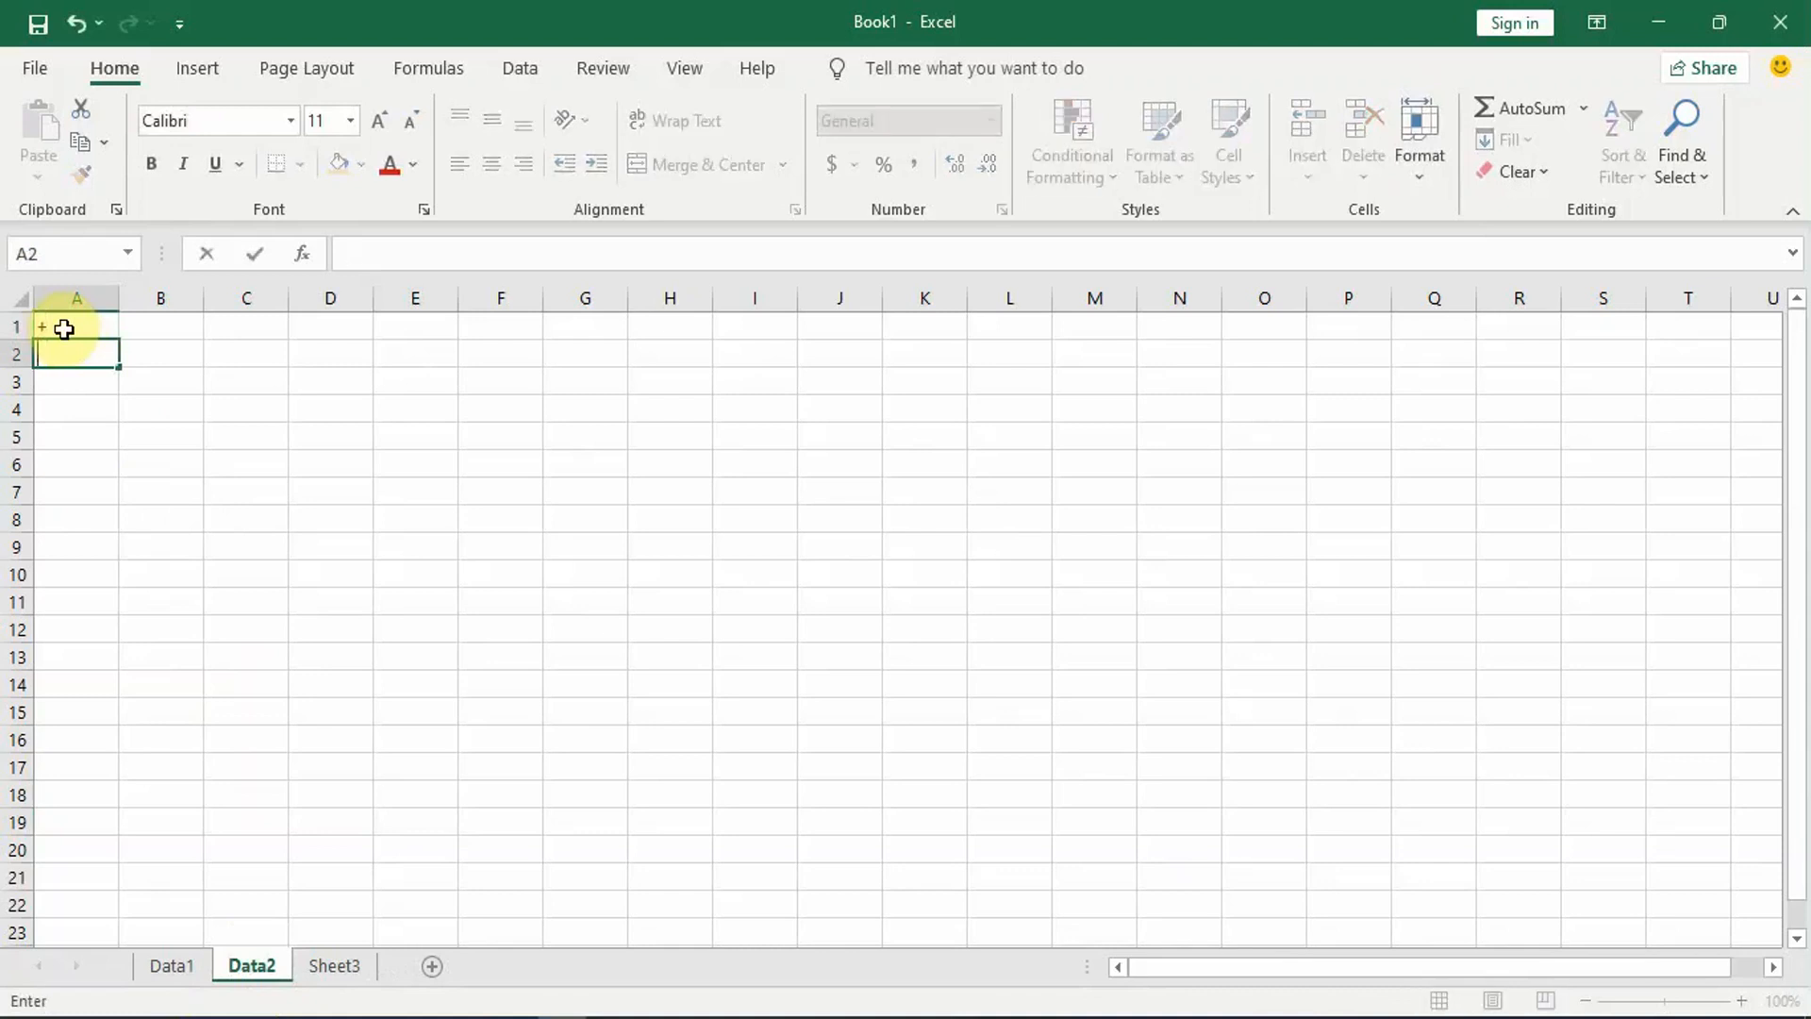
text(-)
key(Return)
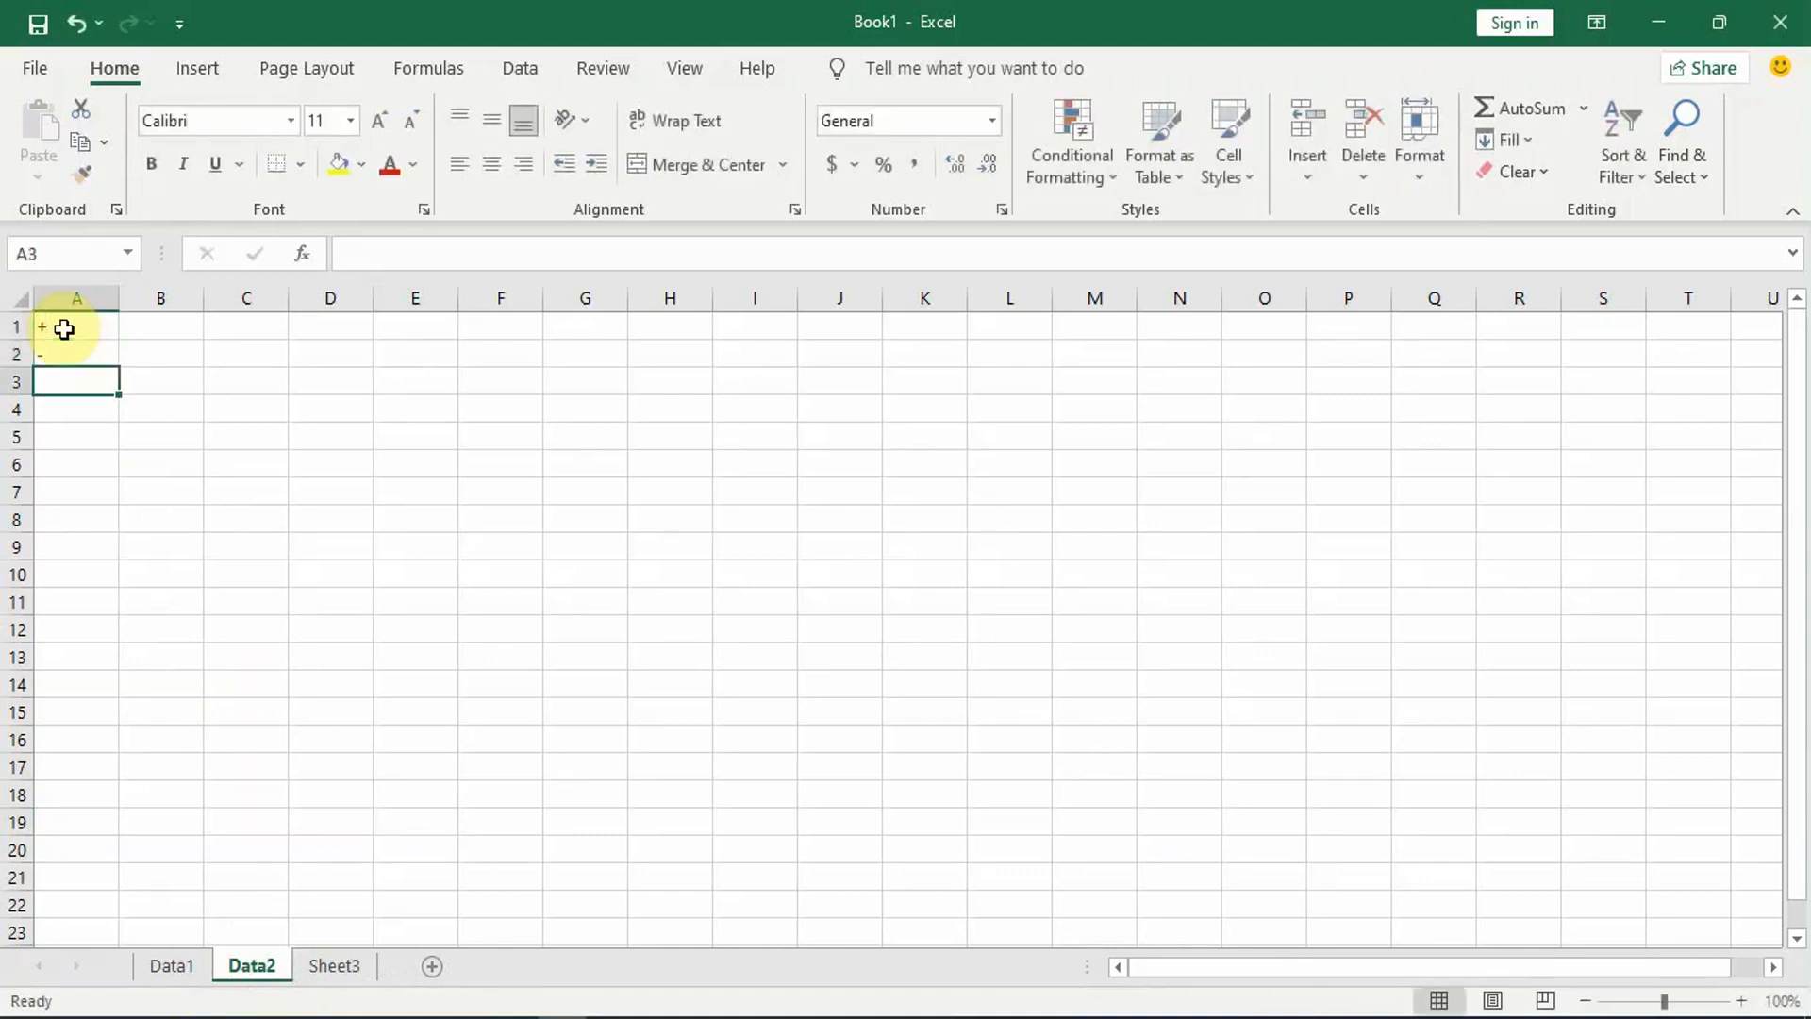
text(*)
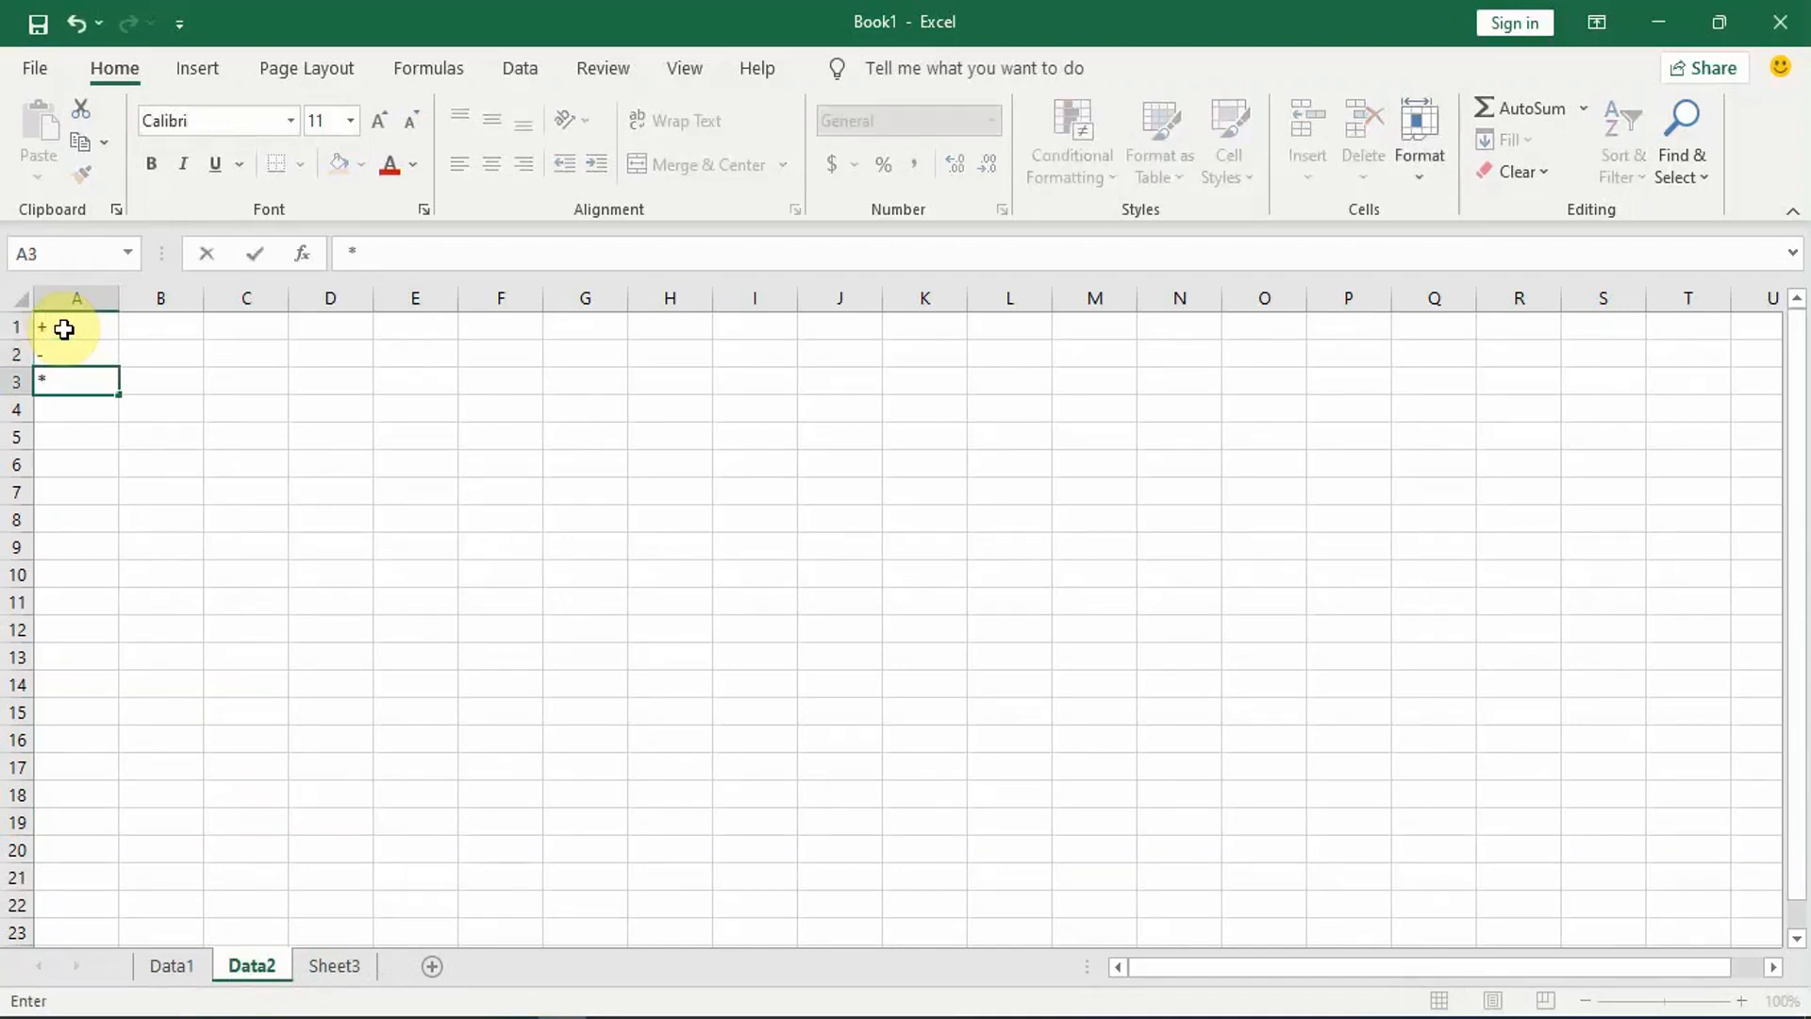
key(Return)
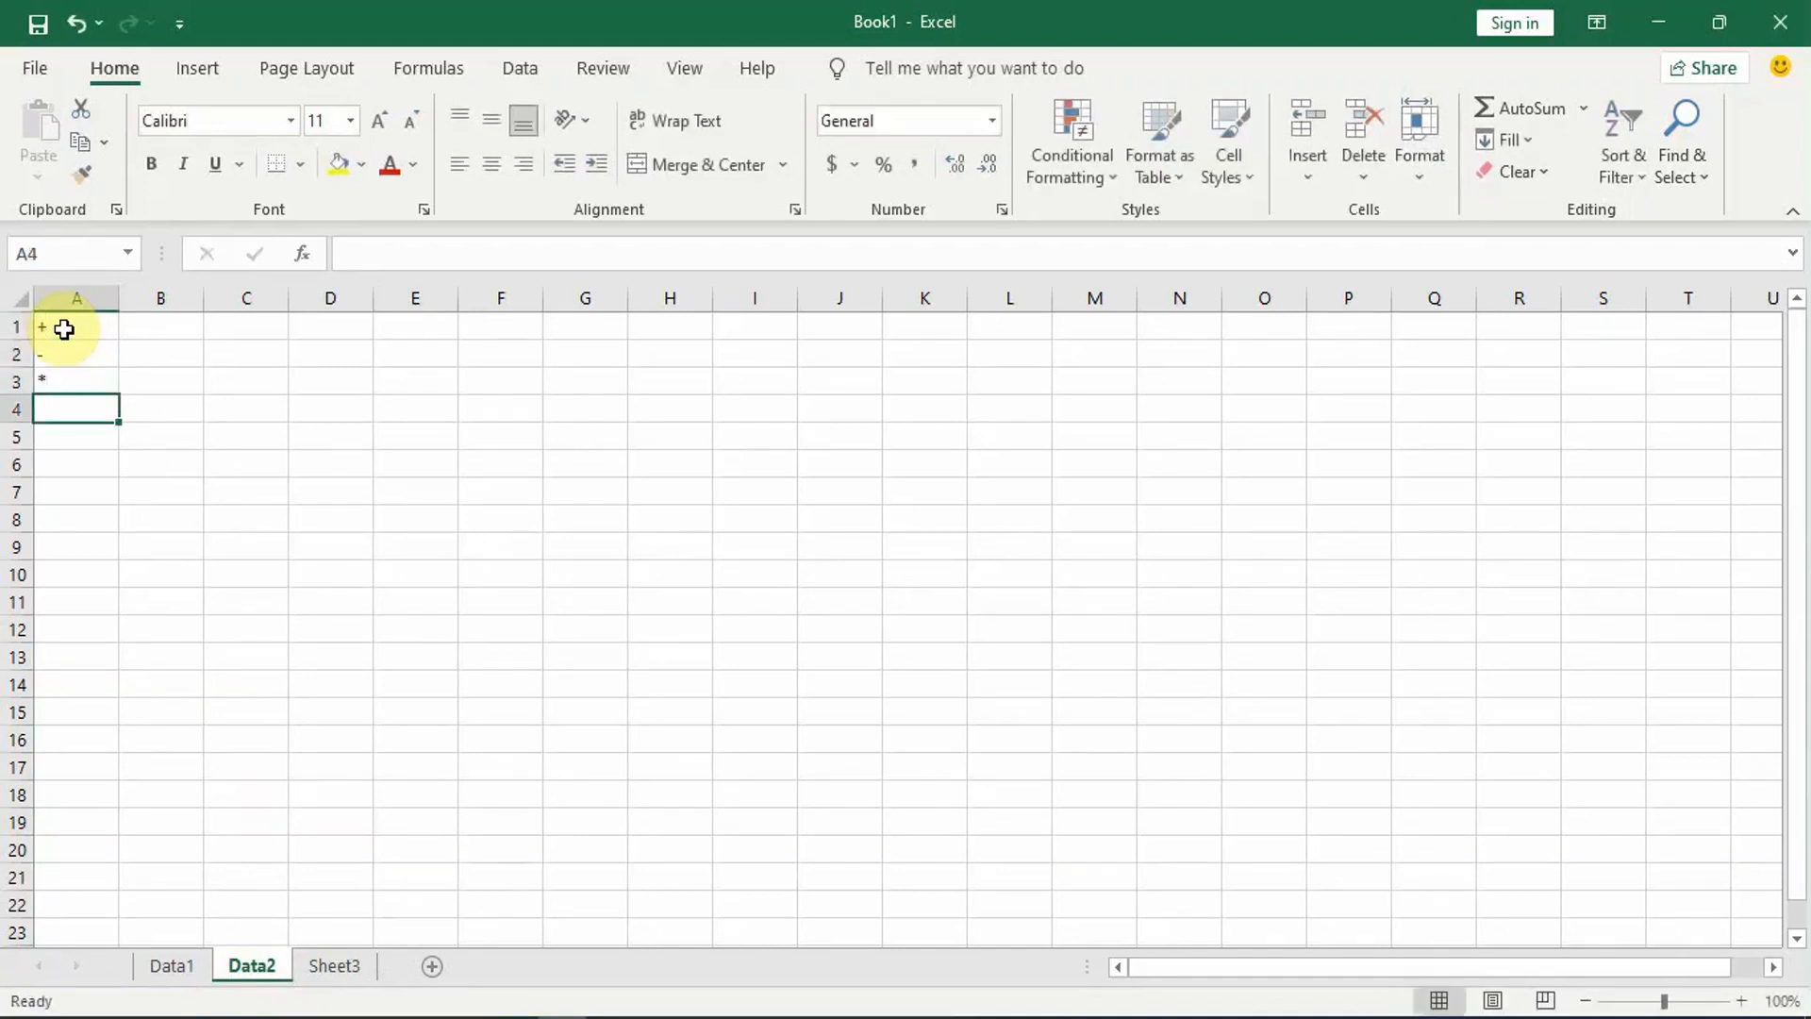
Step: Enter the operators /, % and ^ in cells A4 to A6 of the Data2 sheet
key(alt)
key(alt)
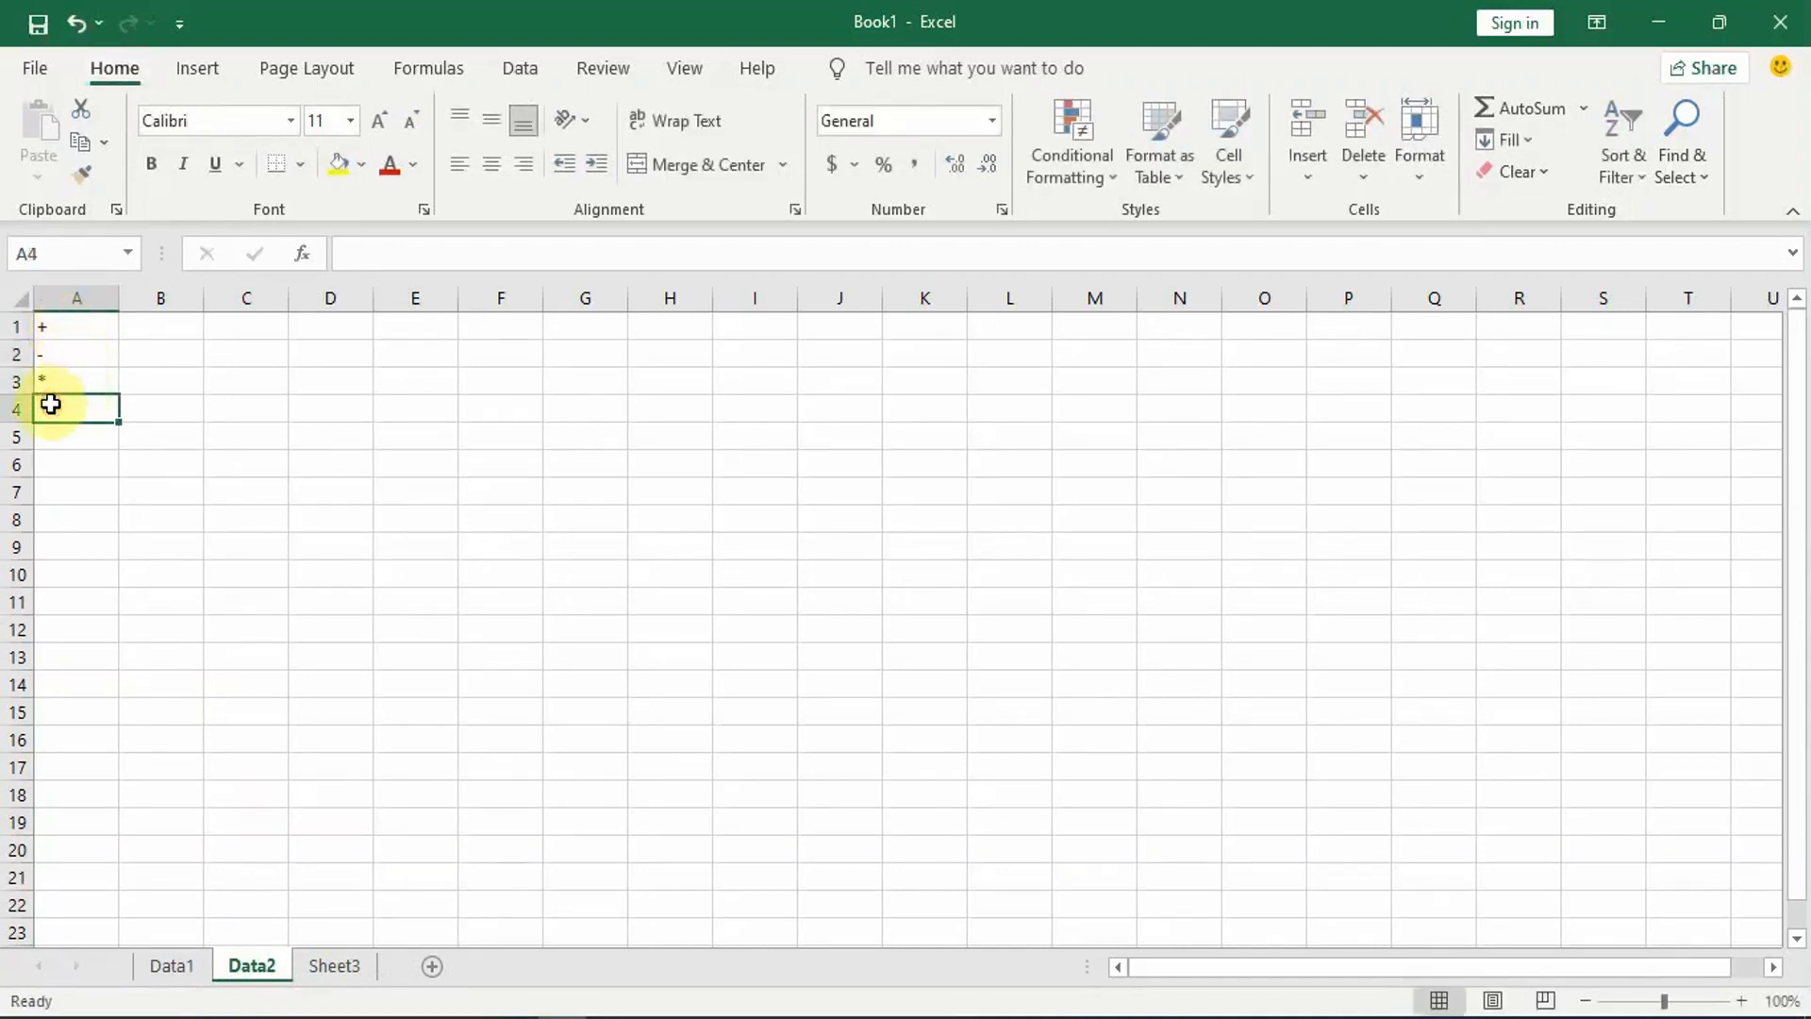
click(66, 445)
click(59, 414)
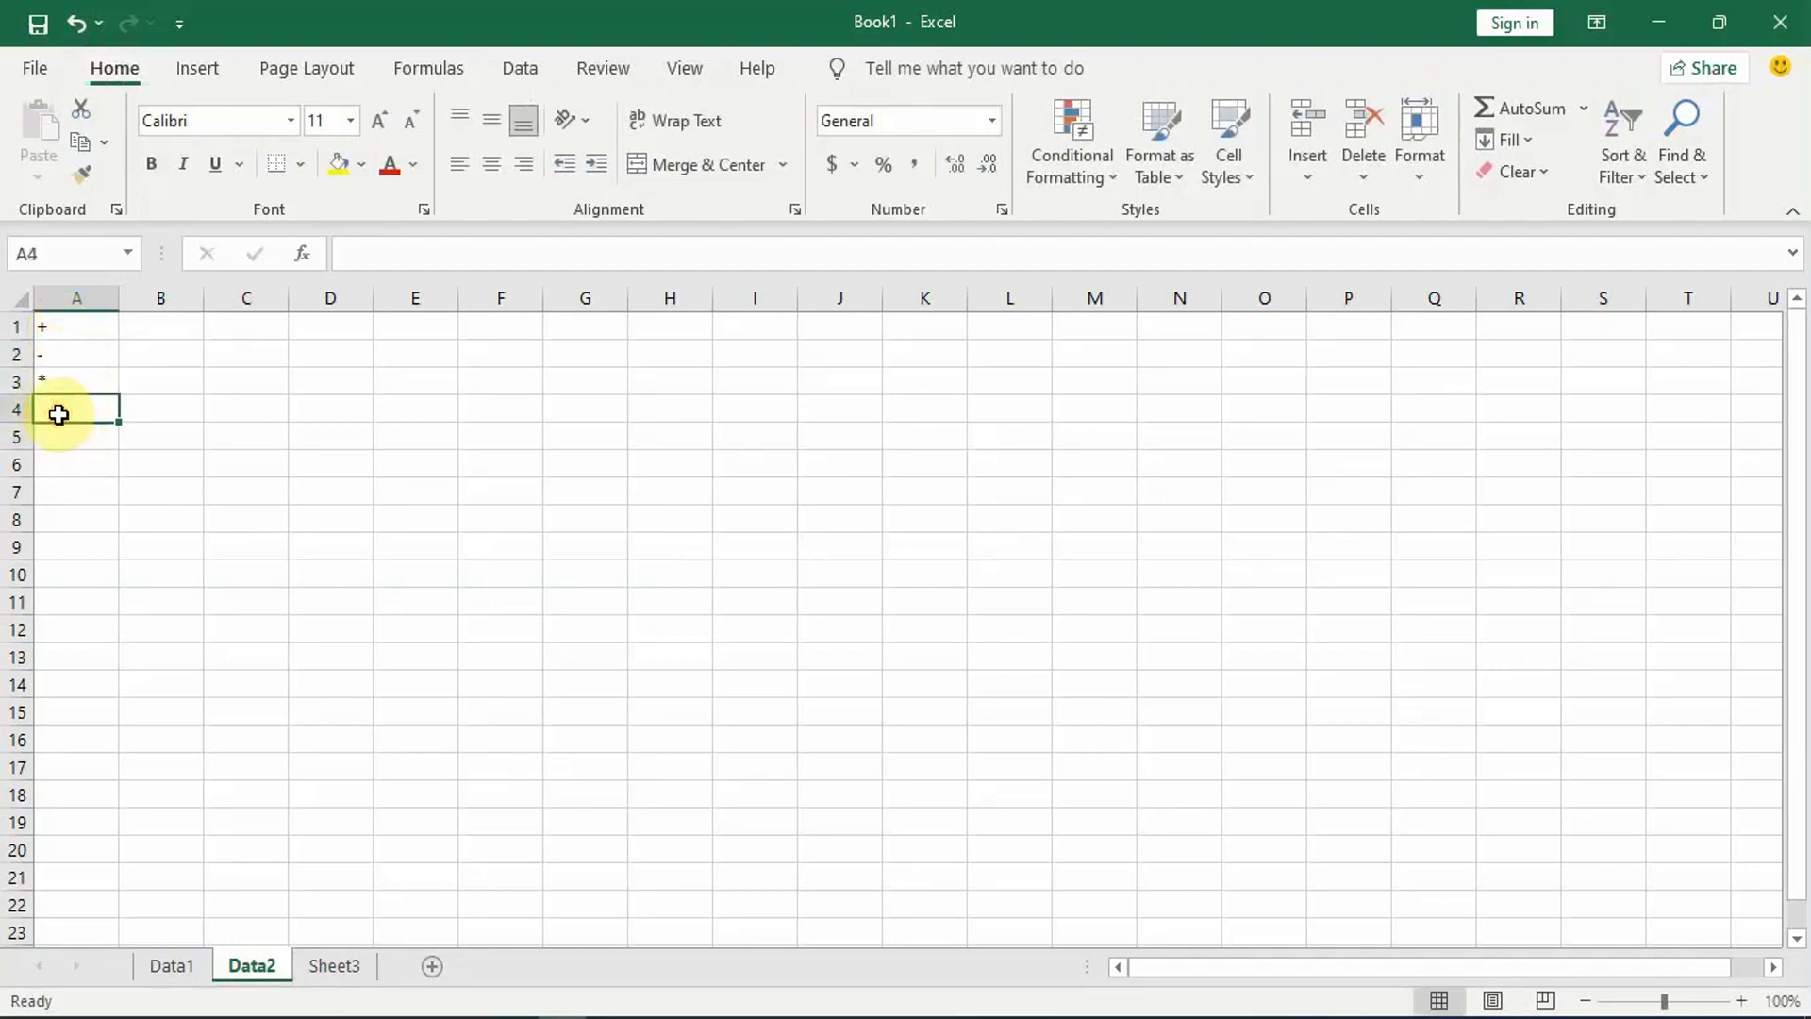
key(alt)
key(alt)
text(/)
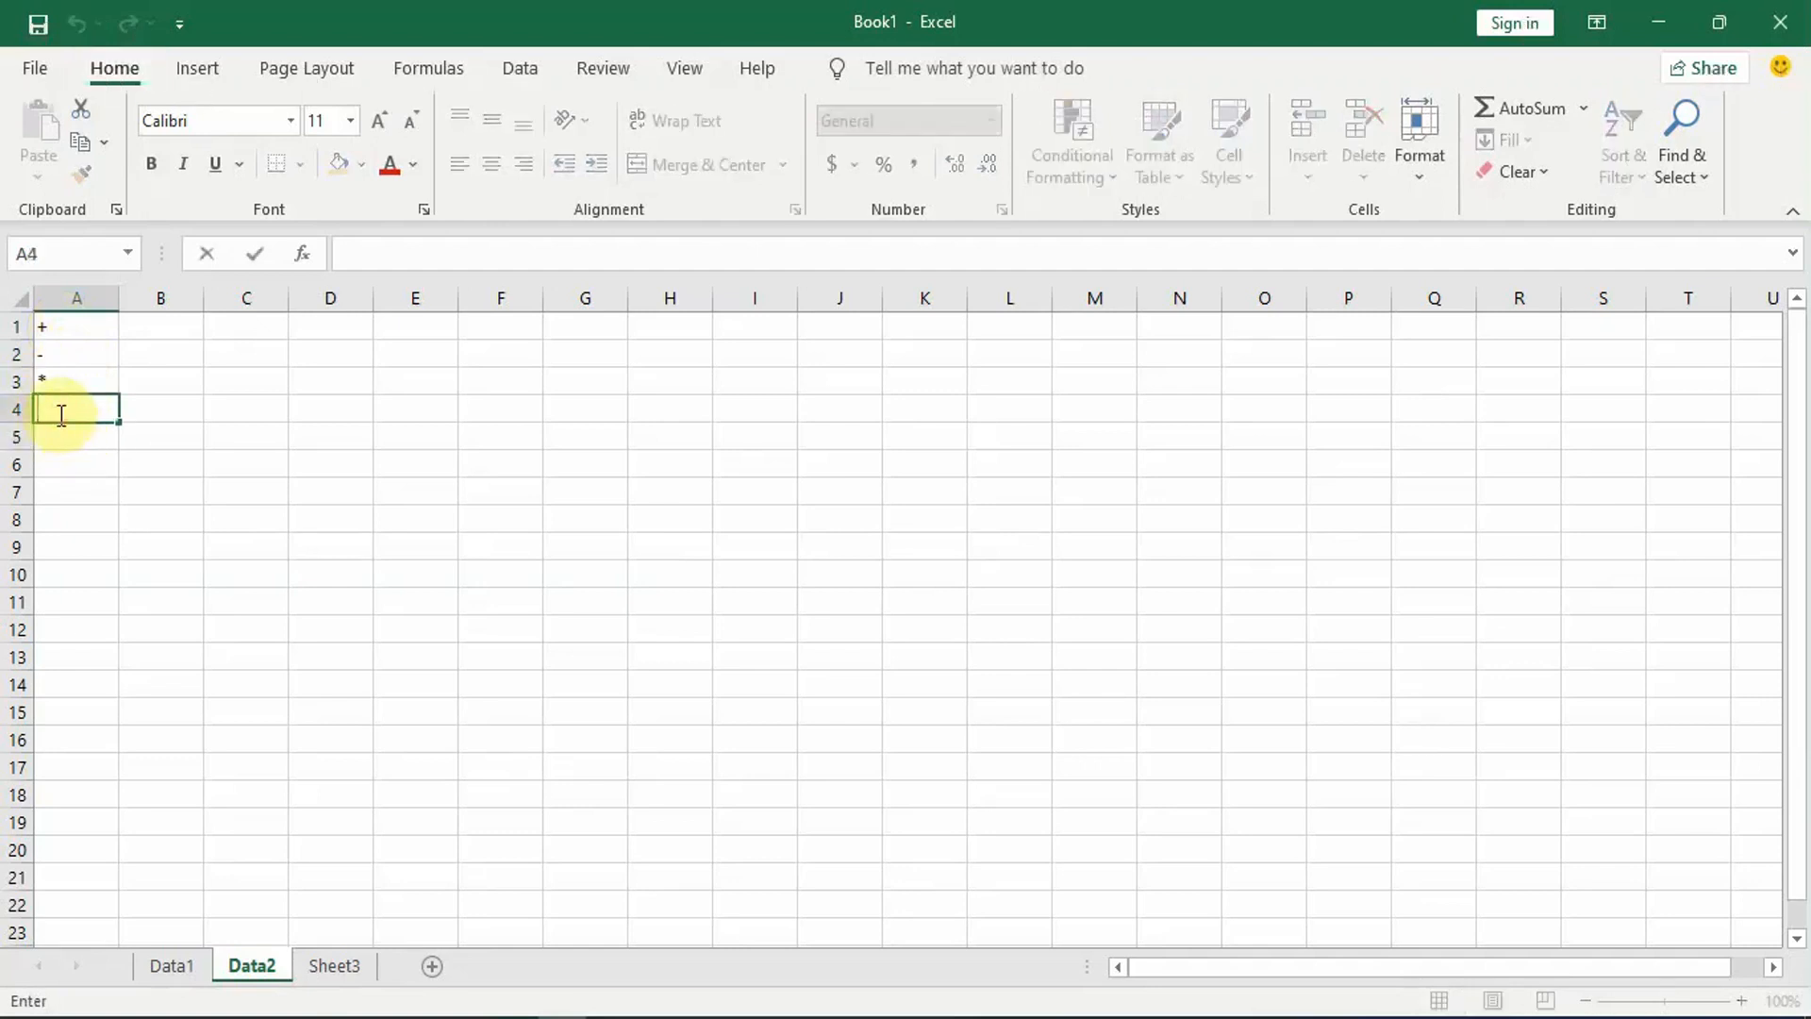
key(Return)
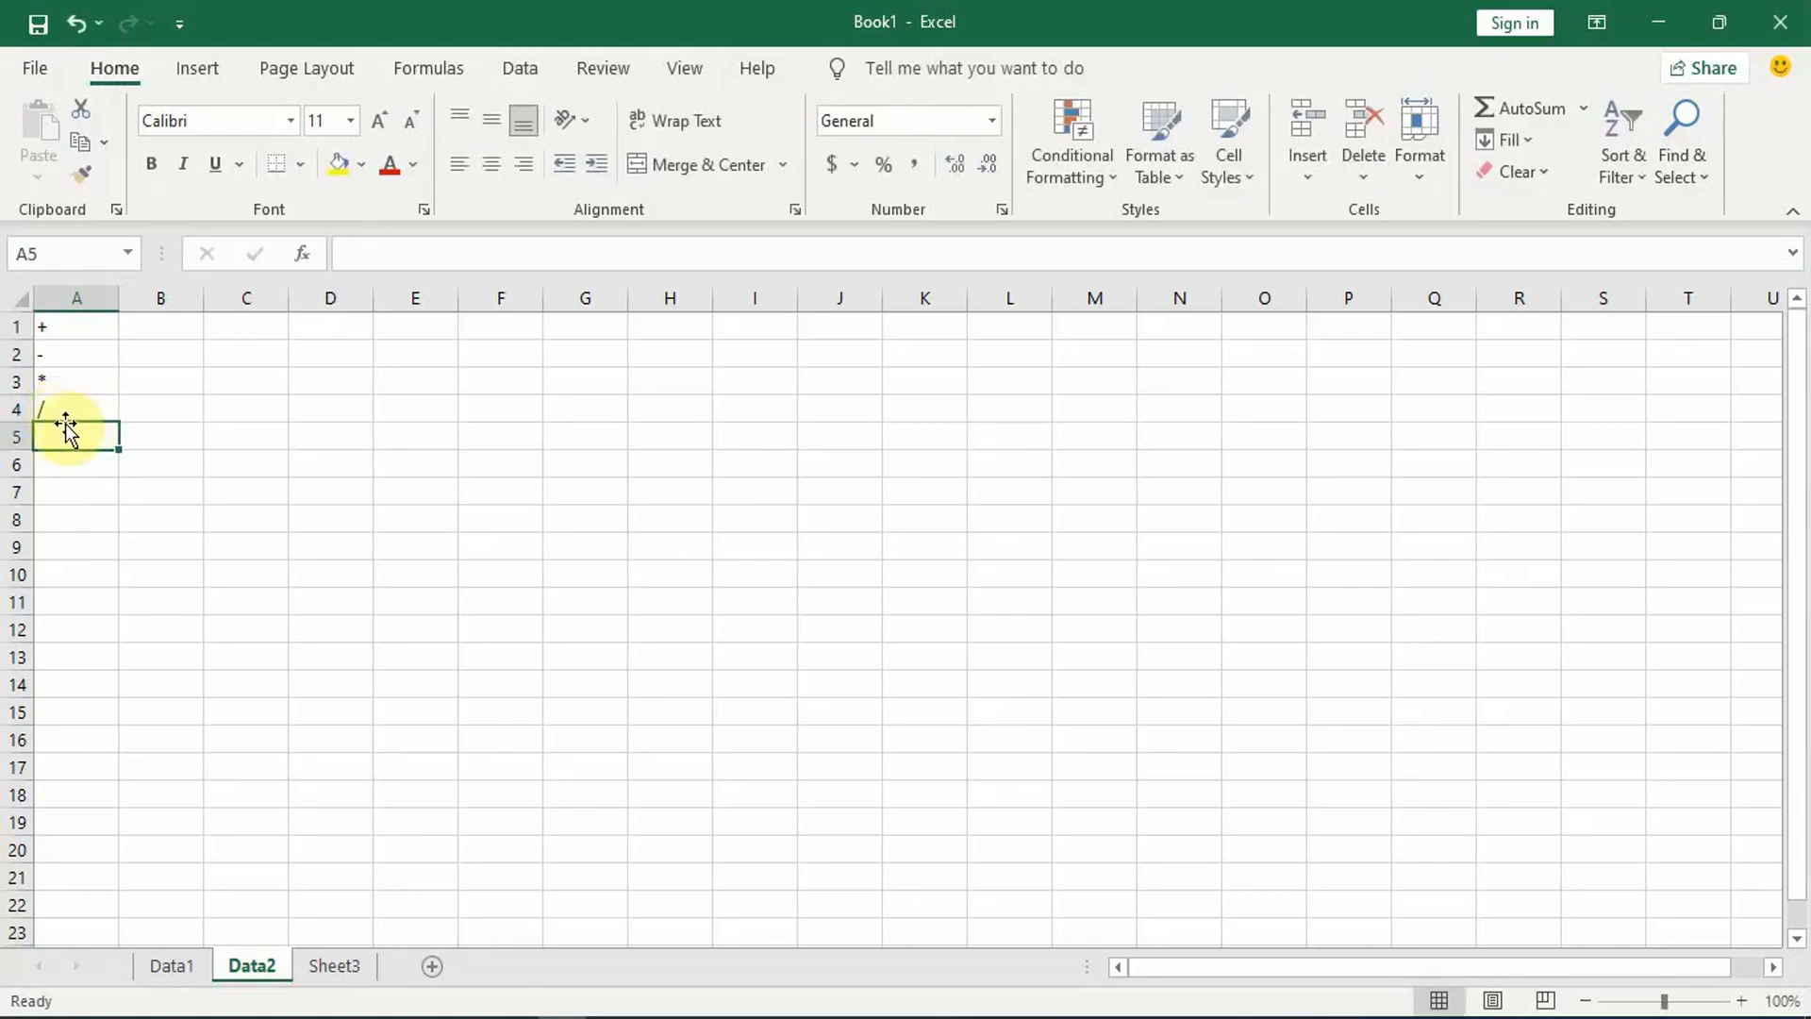
text(%)
key(Return)
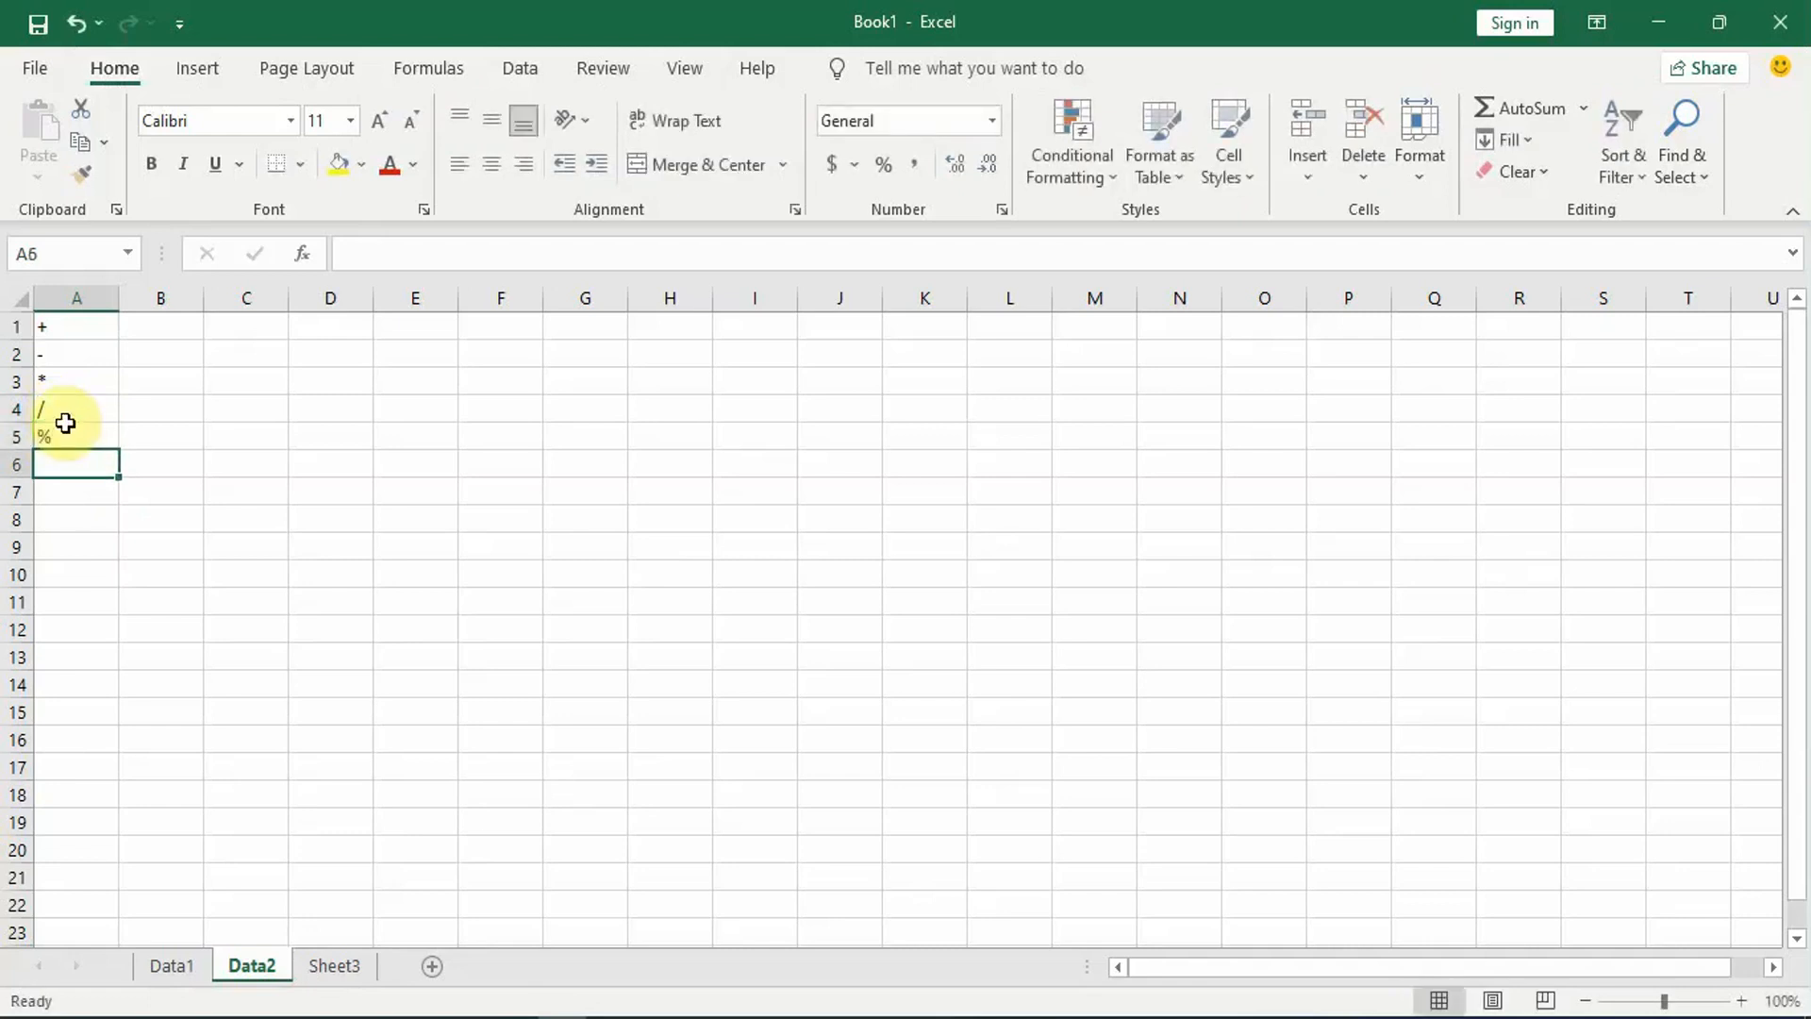
text(^)
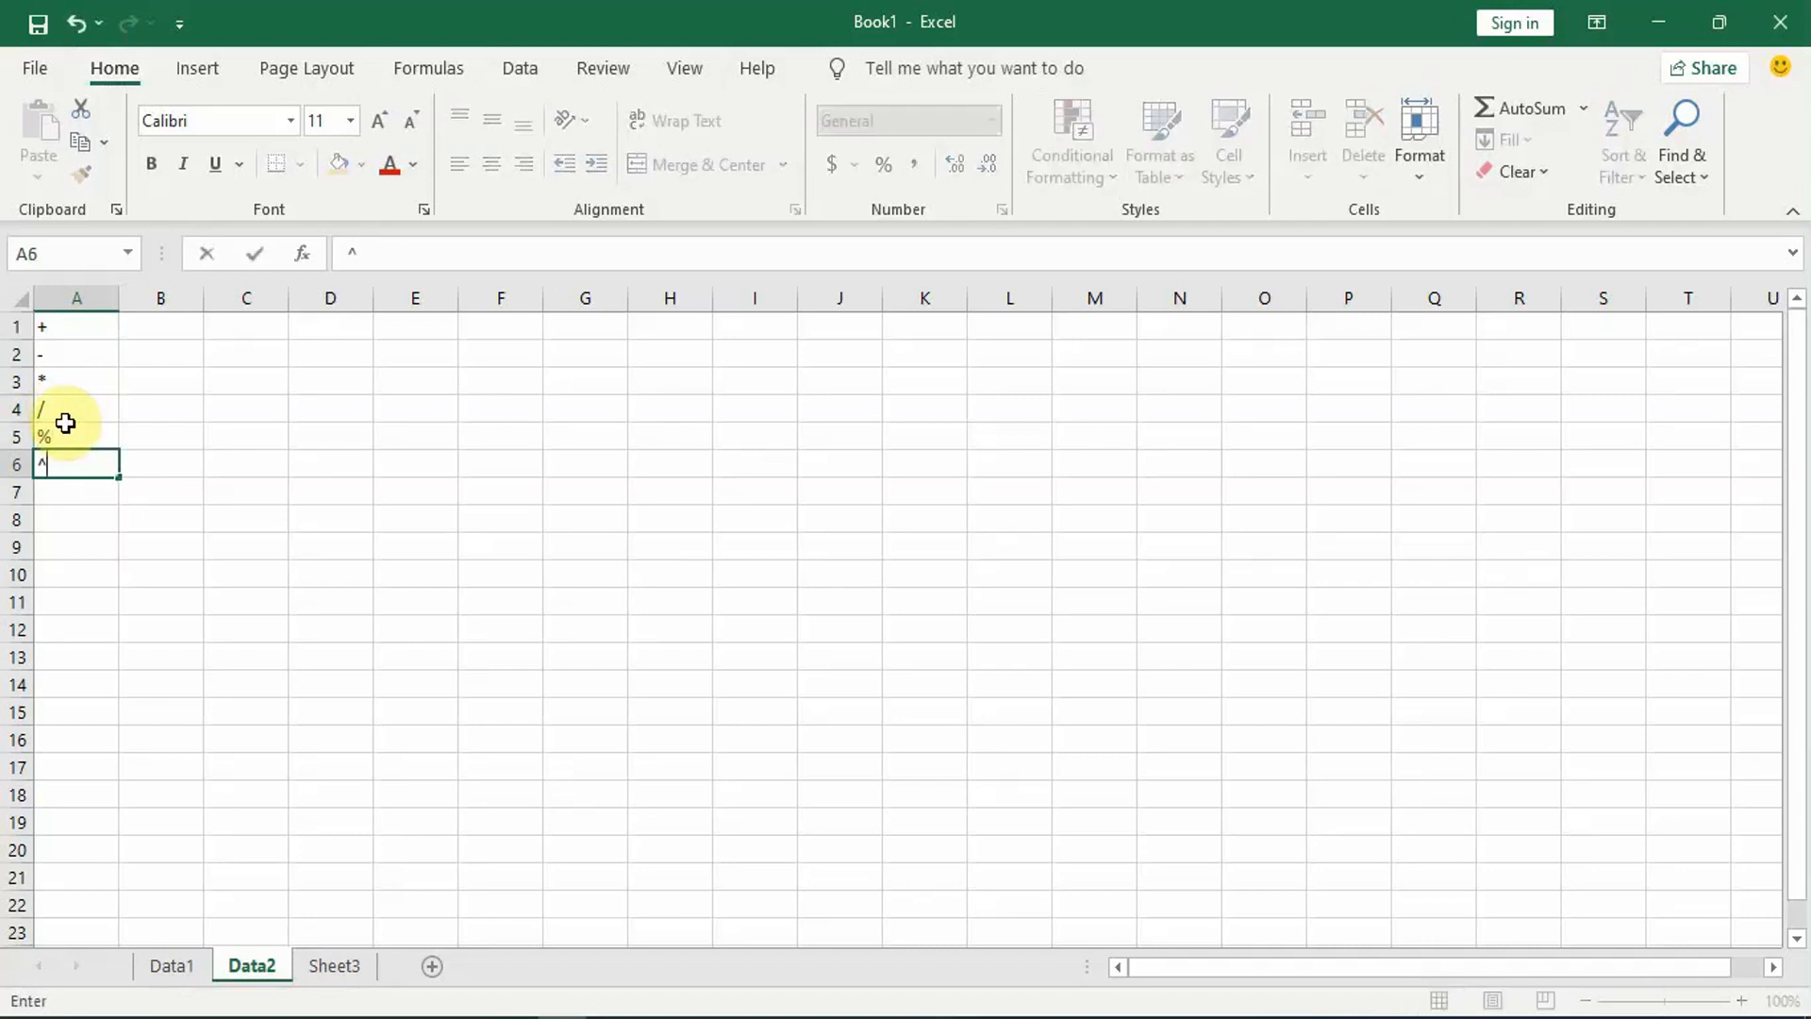
key(Return)
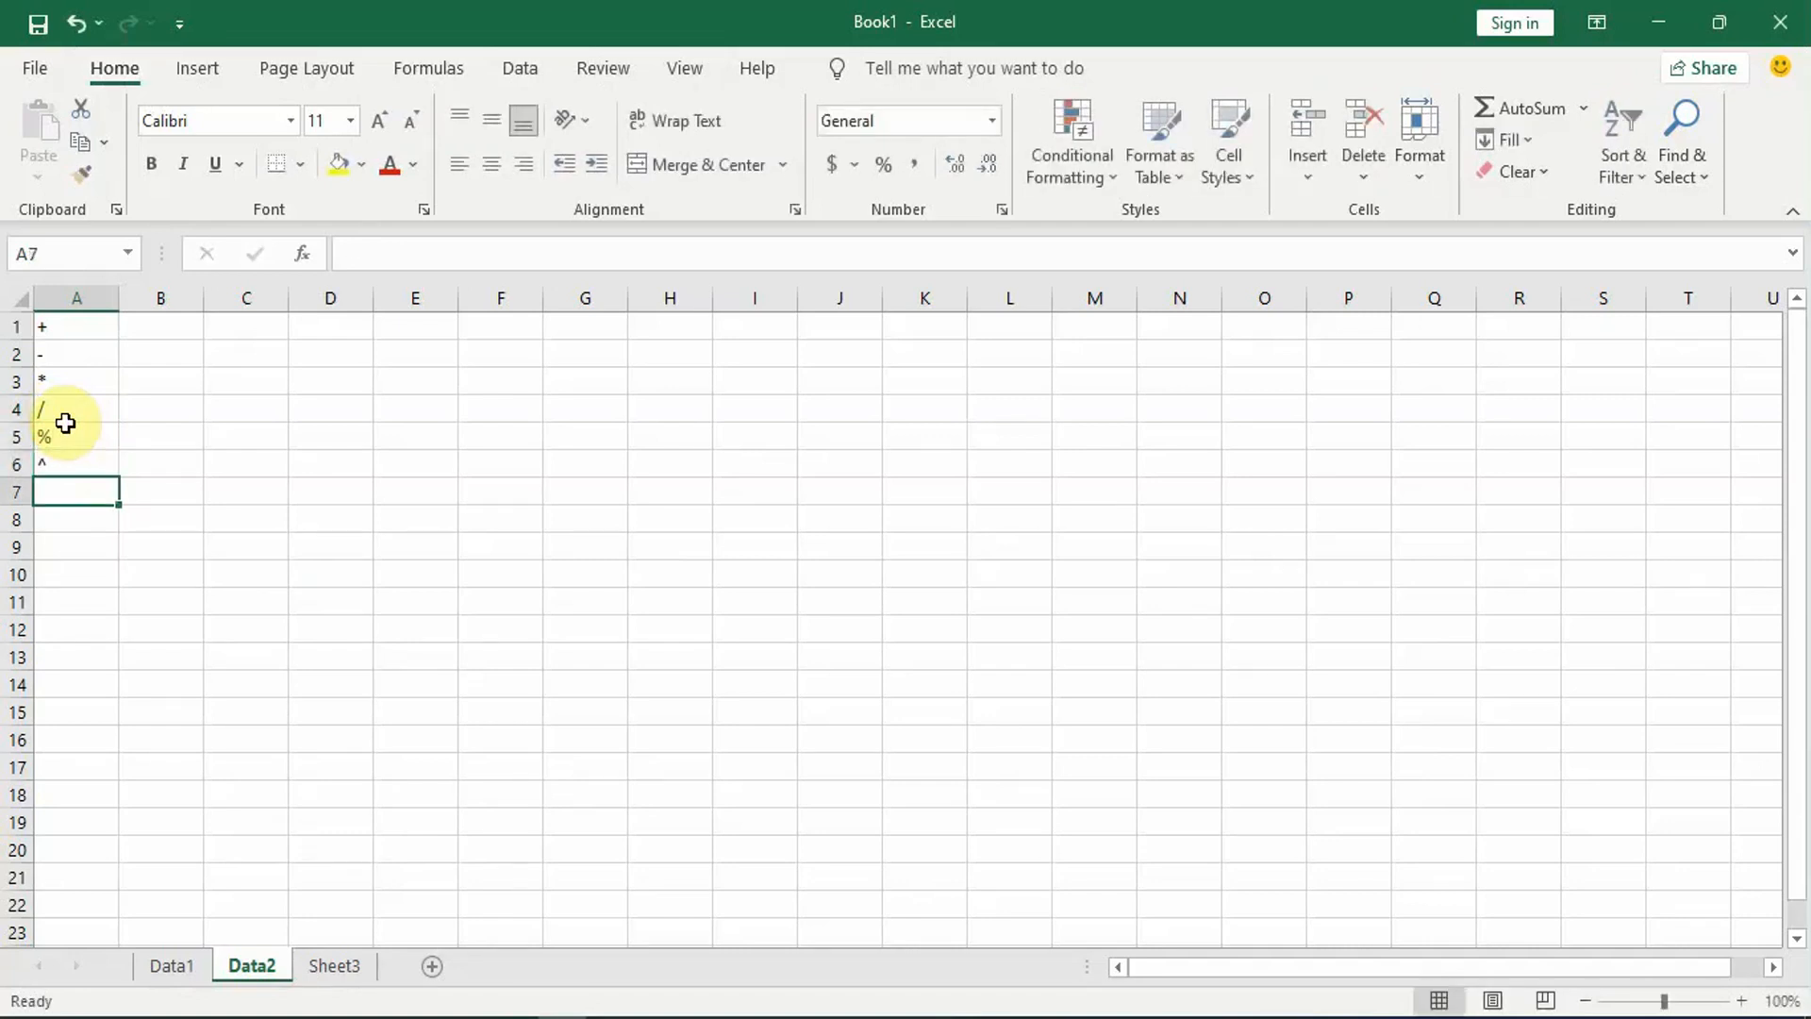
Step: Enter the comparison operators =, < and <= in cells A7 to A9
text(=)
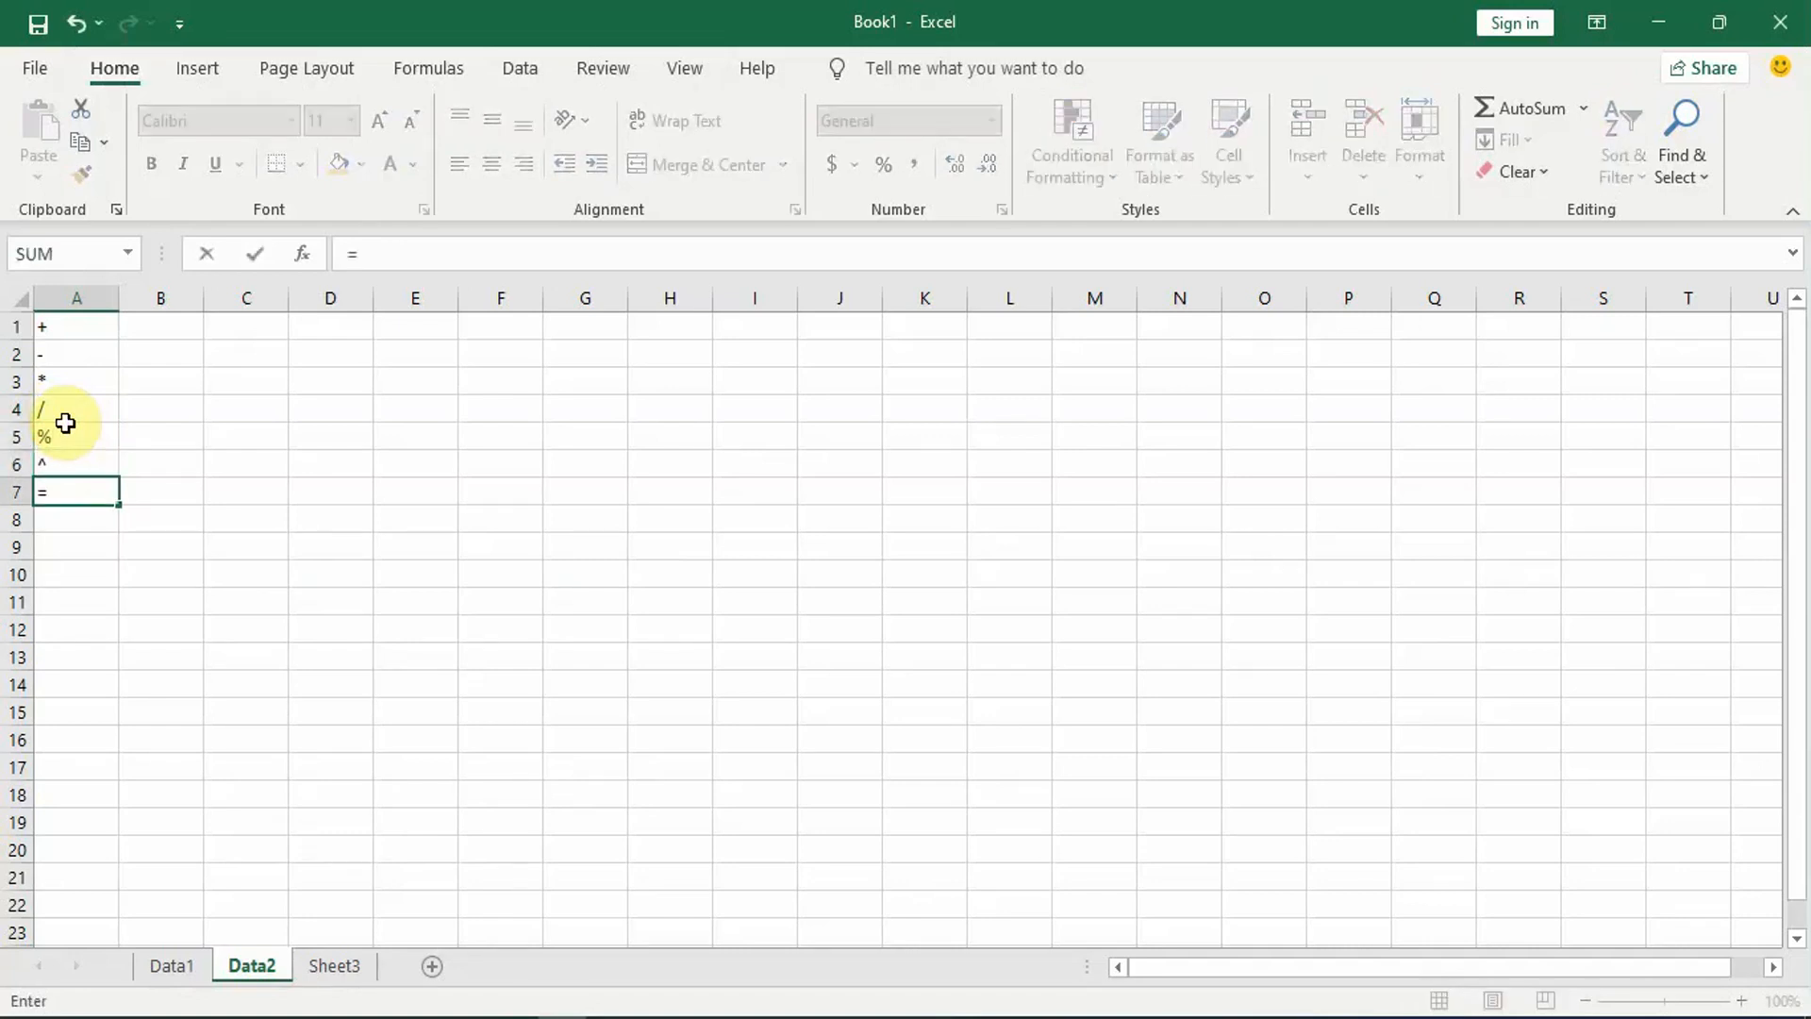
key(Return)
text(<)
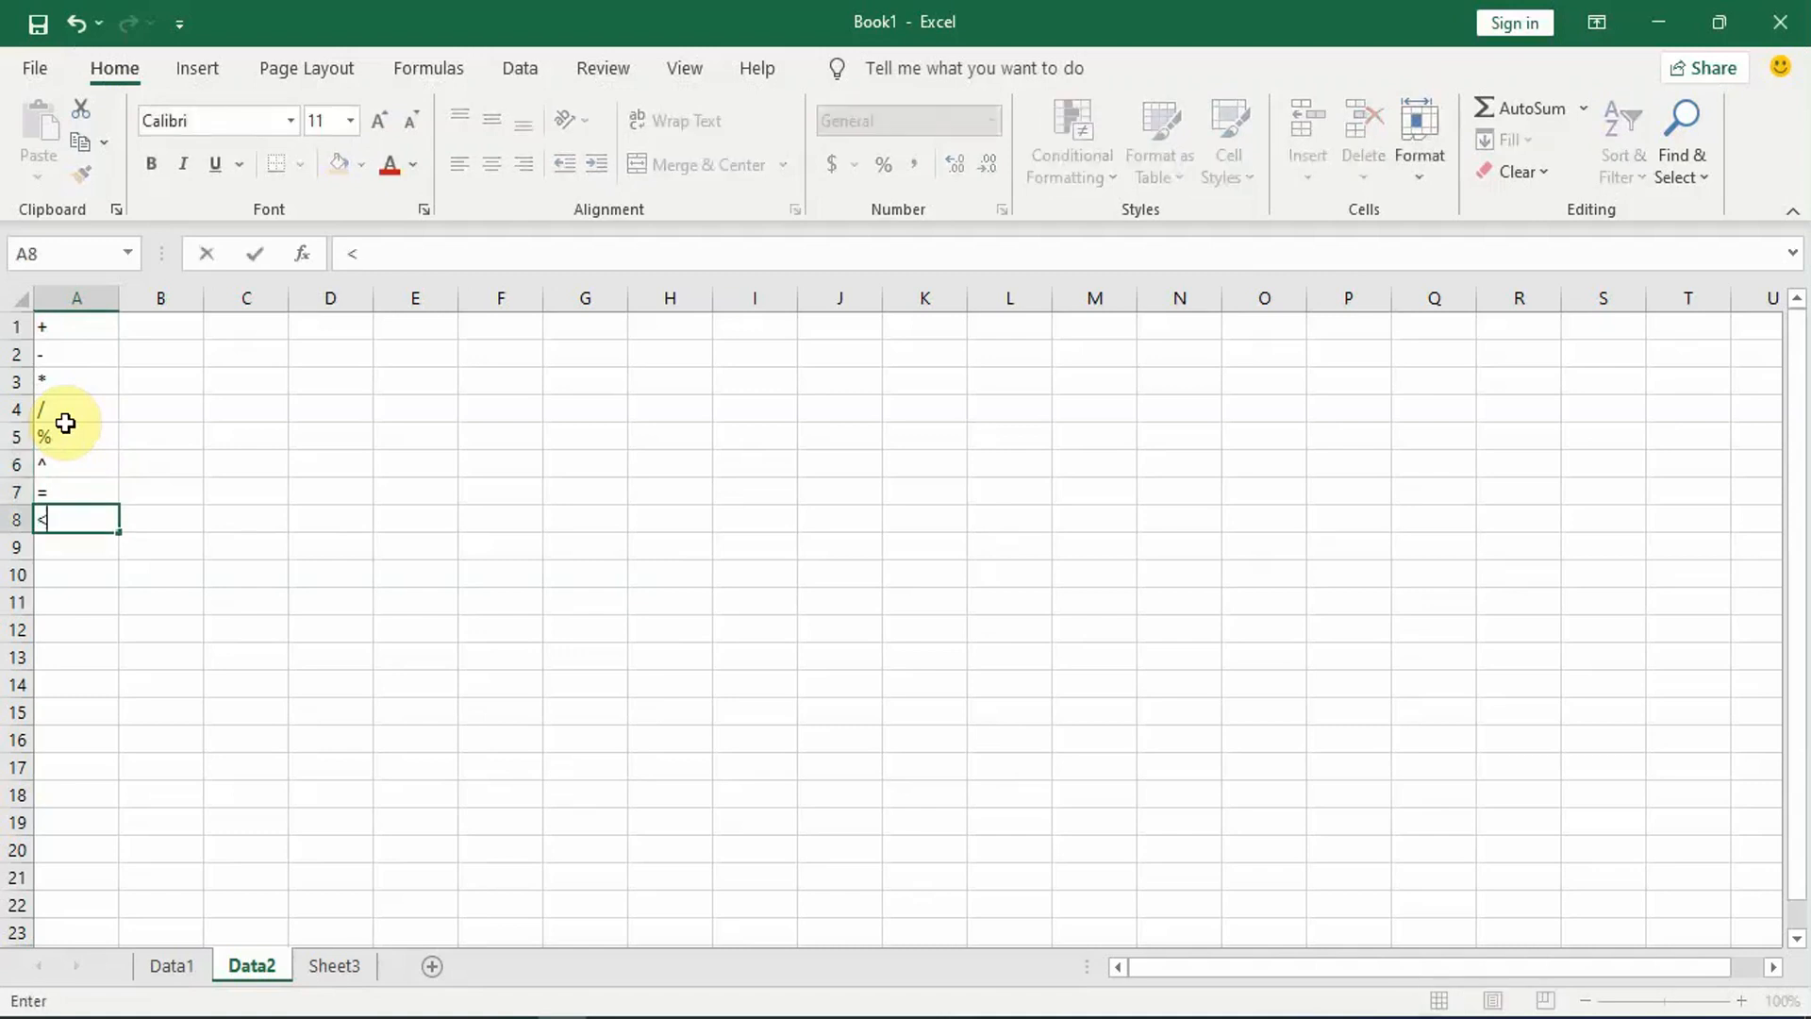
key(Return)
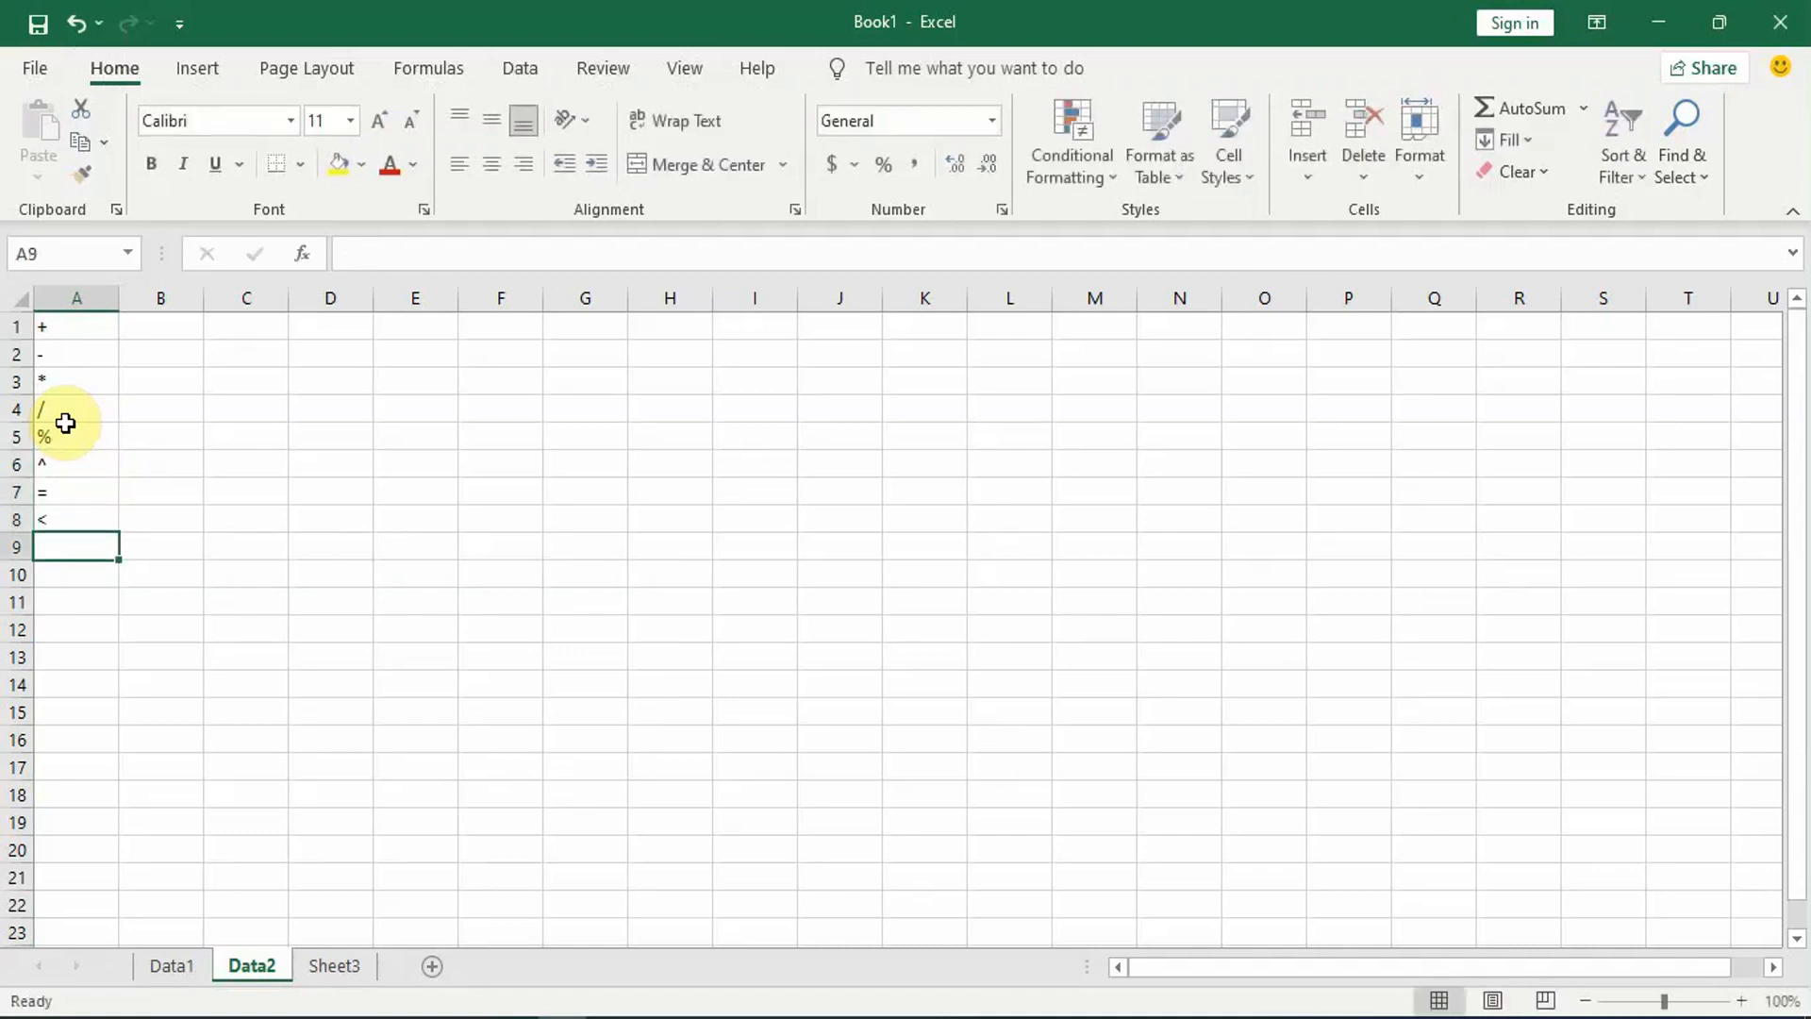
text(<)
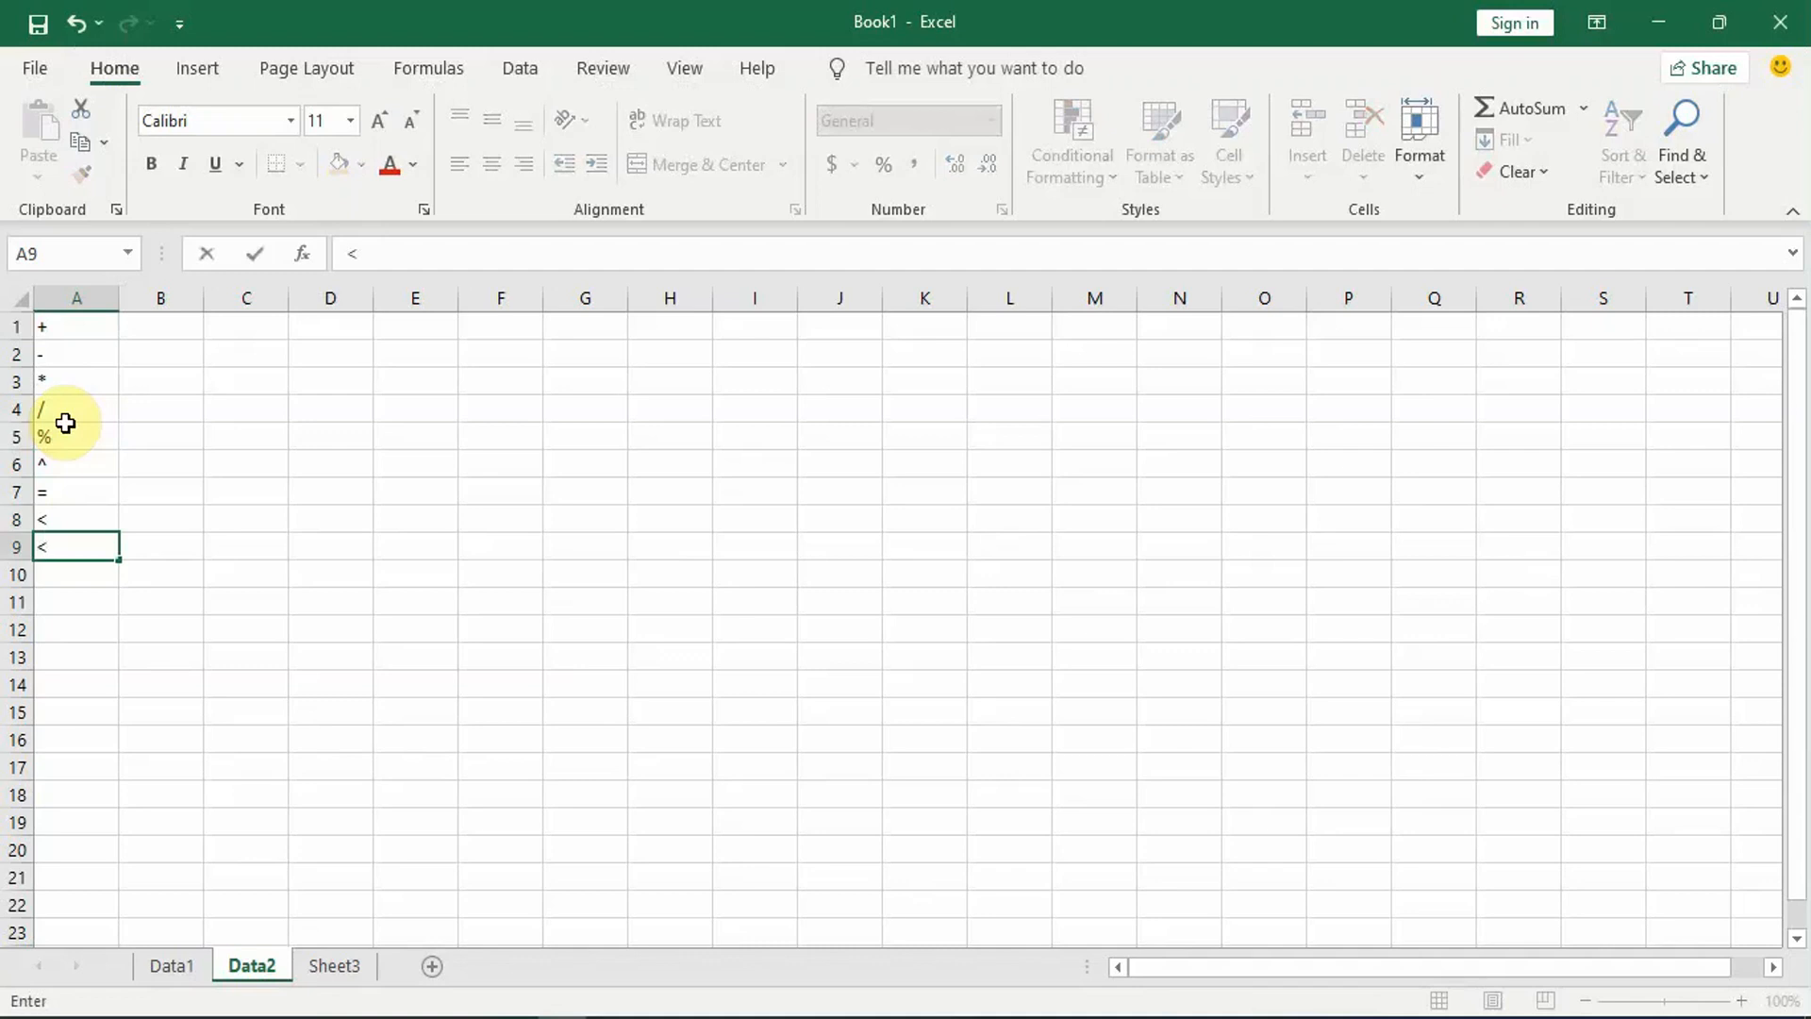
text(=)
key(Return)
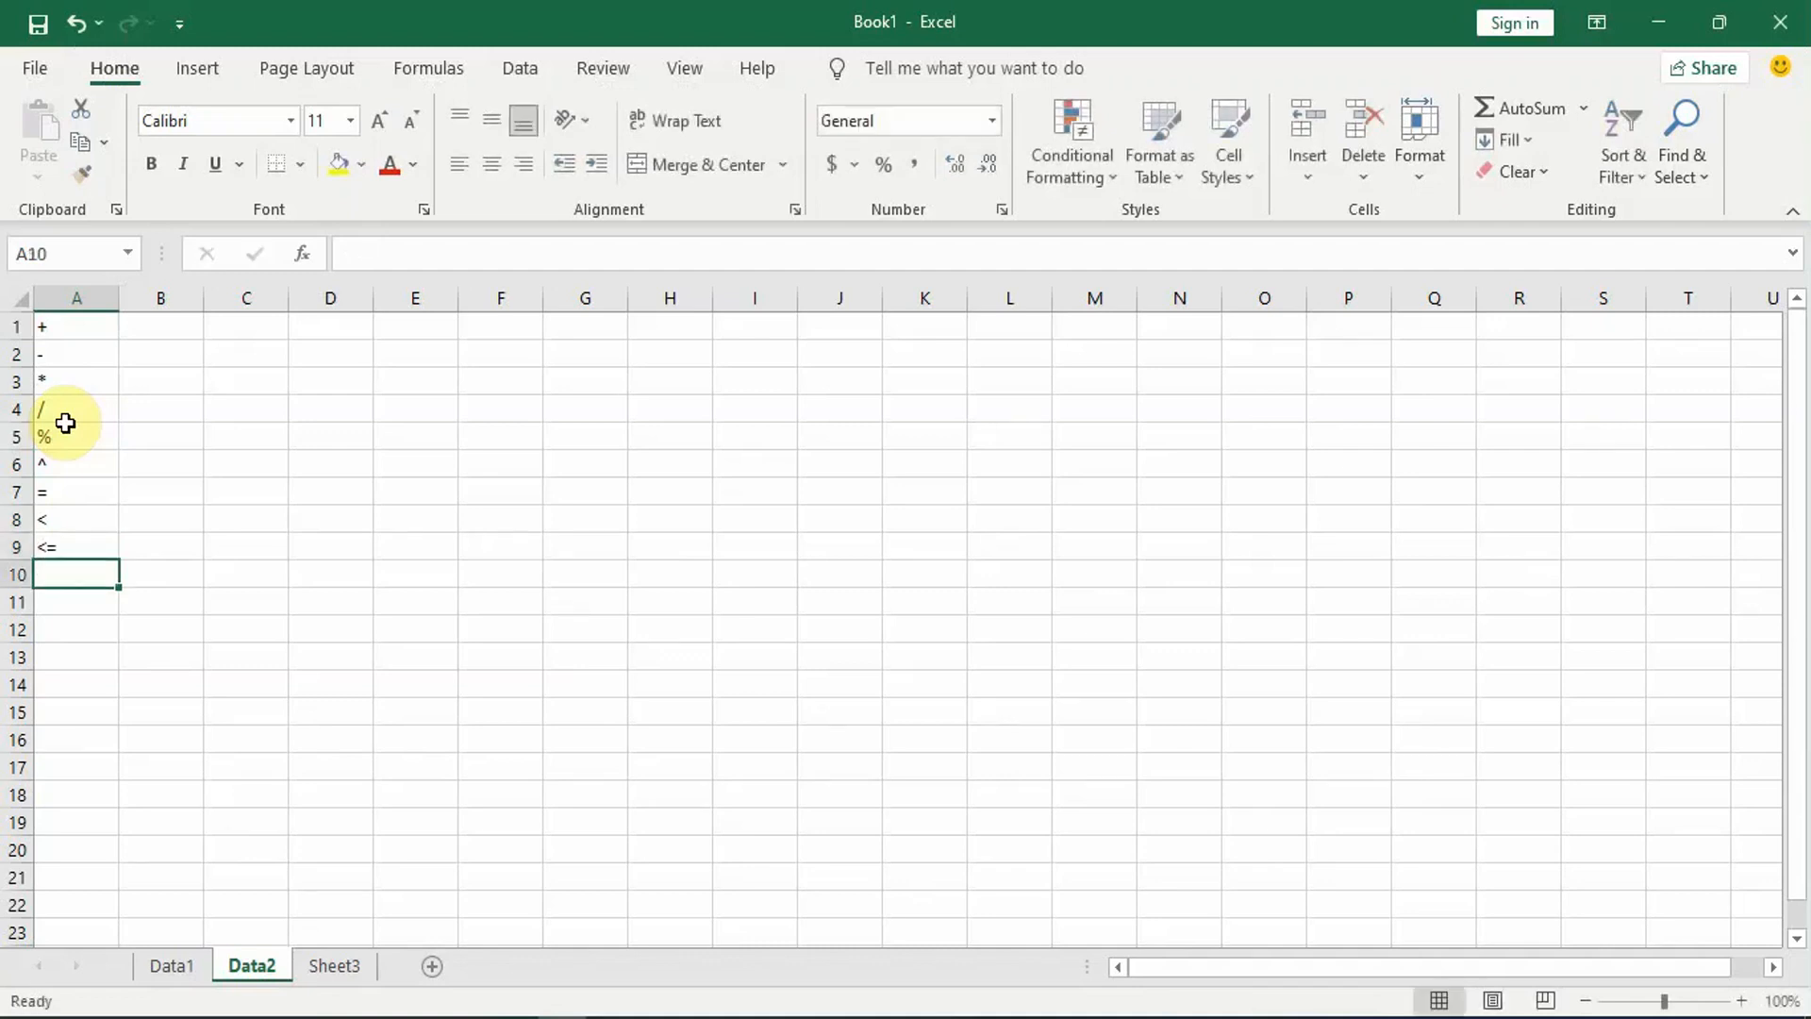
Step: Enter the comparison operators >, >= and <> in cells A10 to A12
text(>)
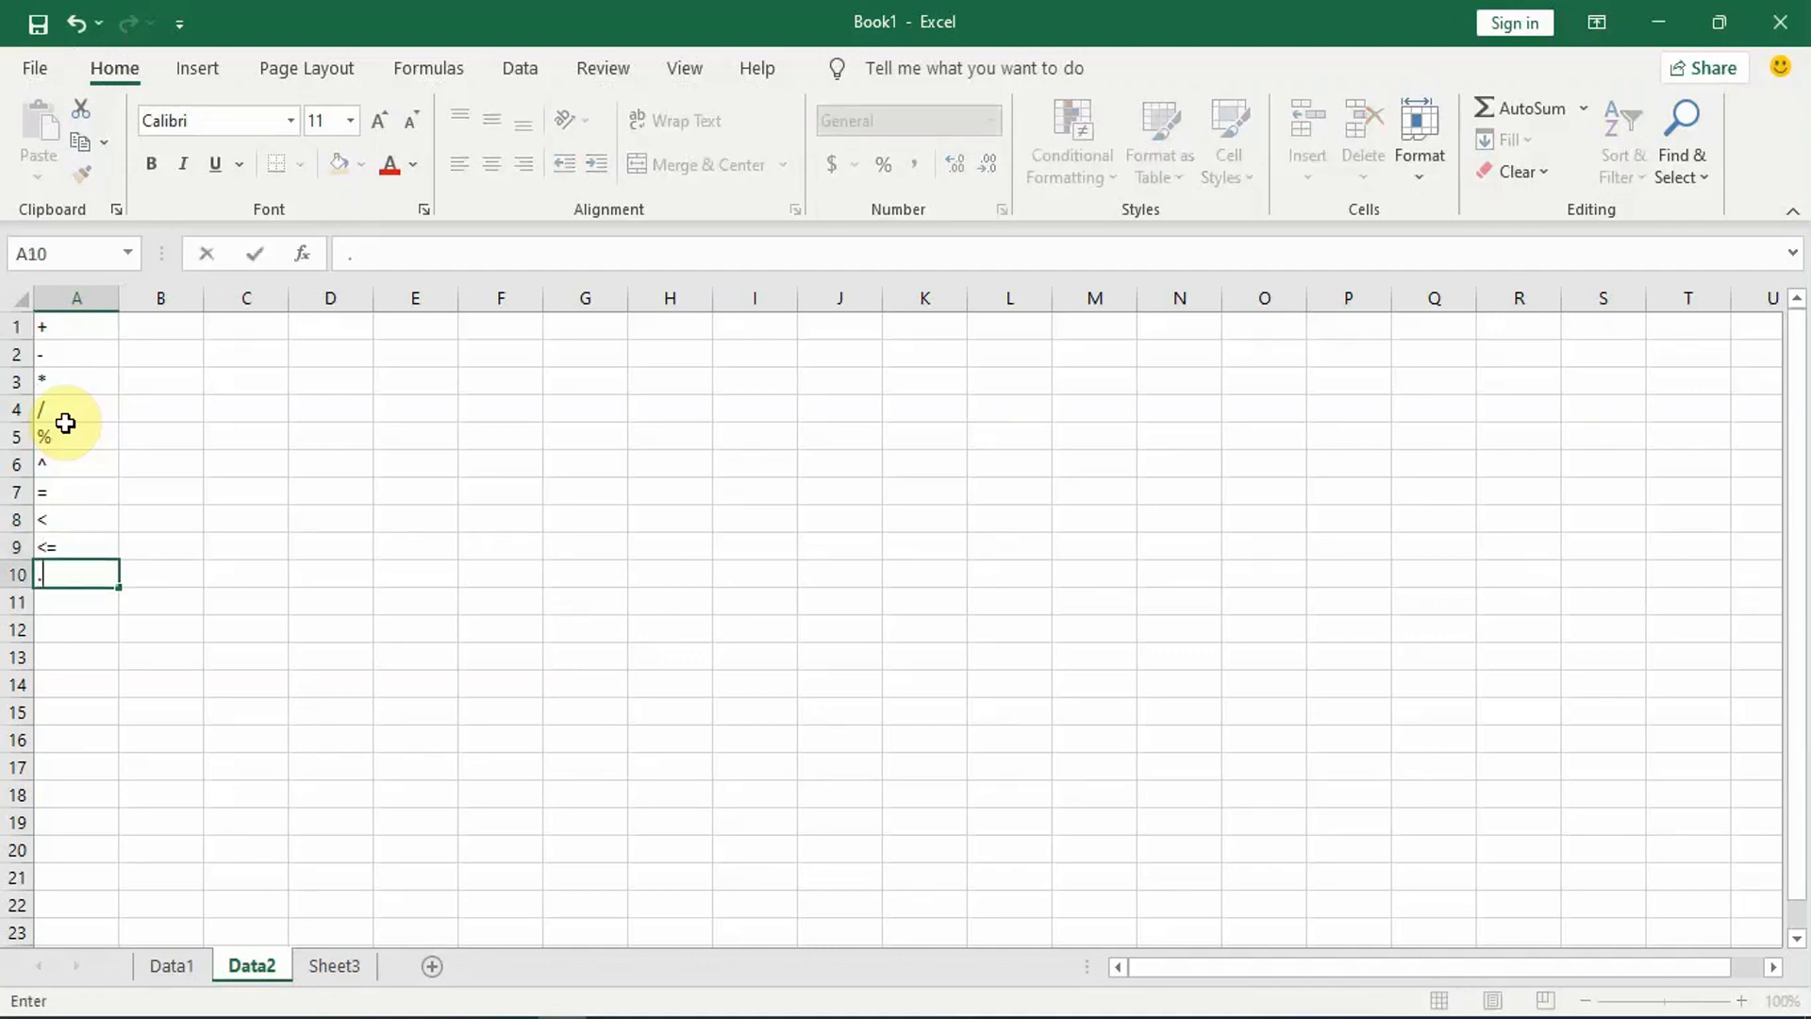
key(Return)
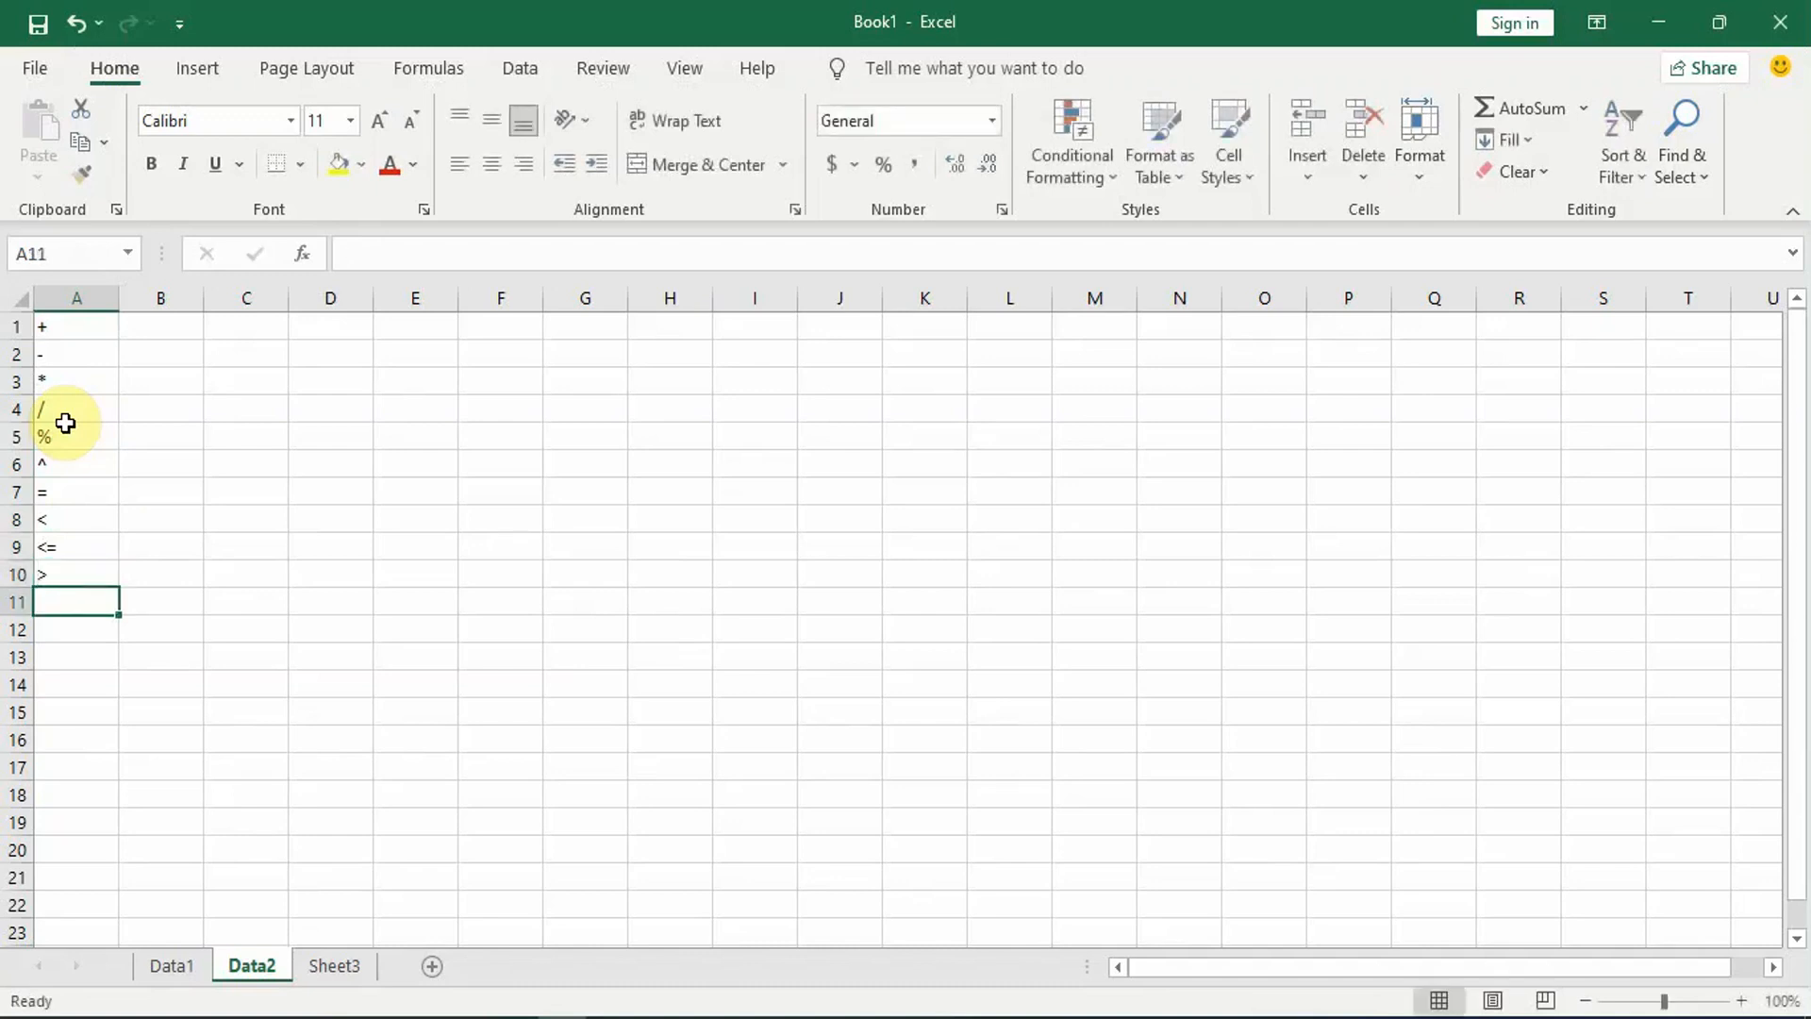
text(>=)
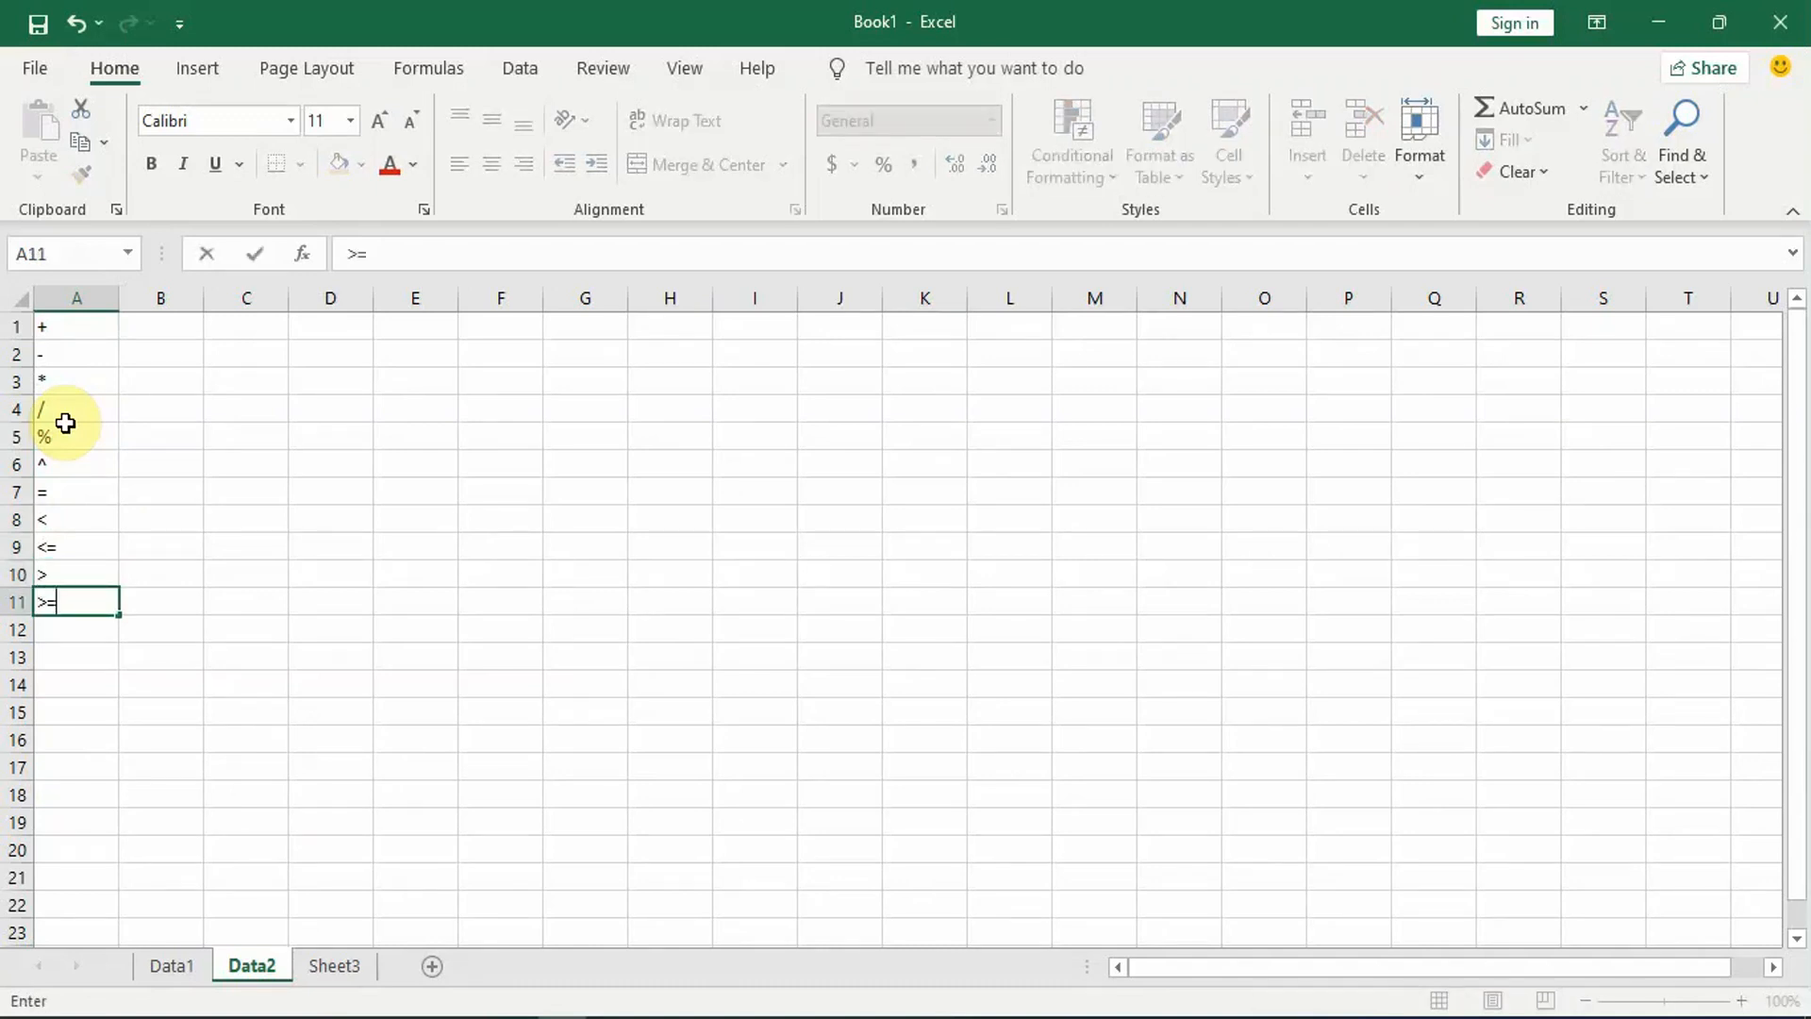
key(ctrl+Return)
key(Return)
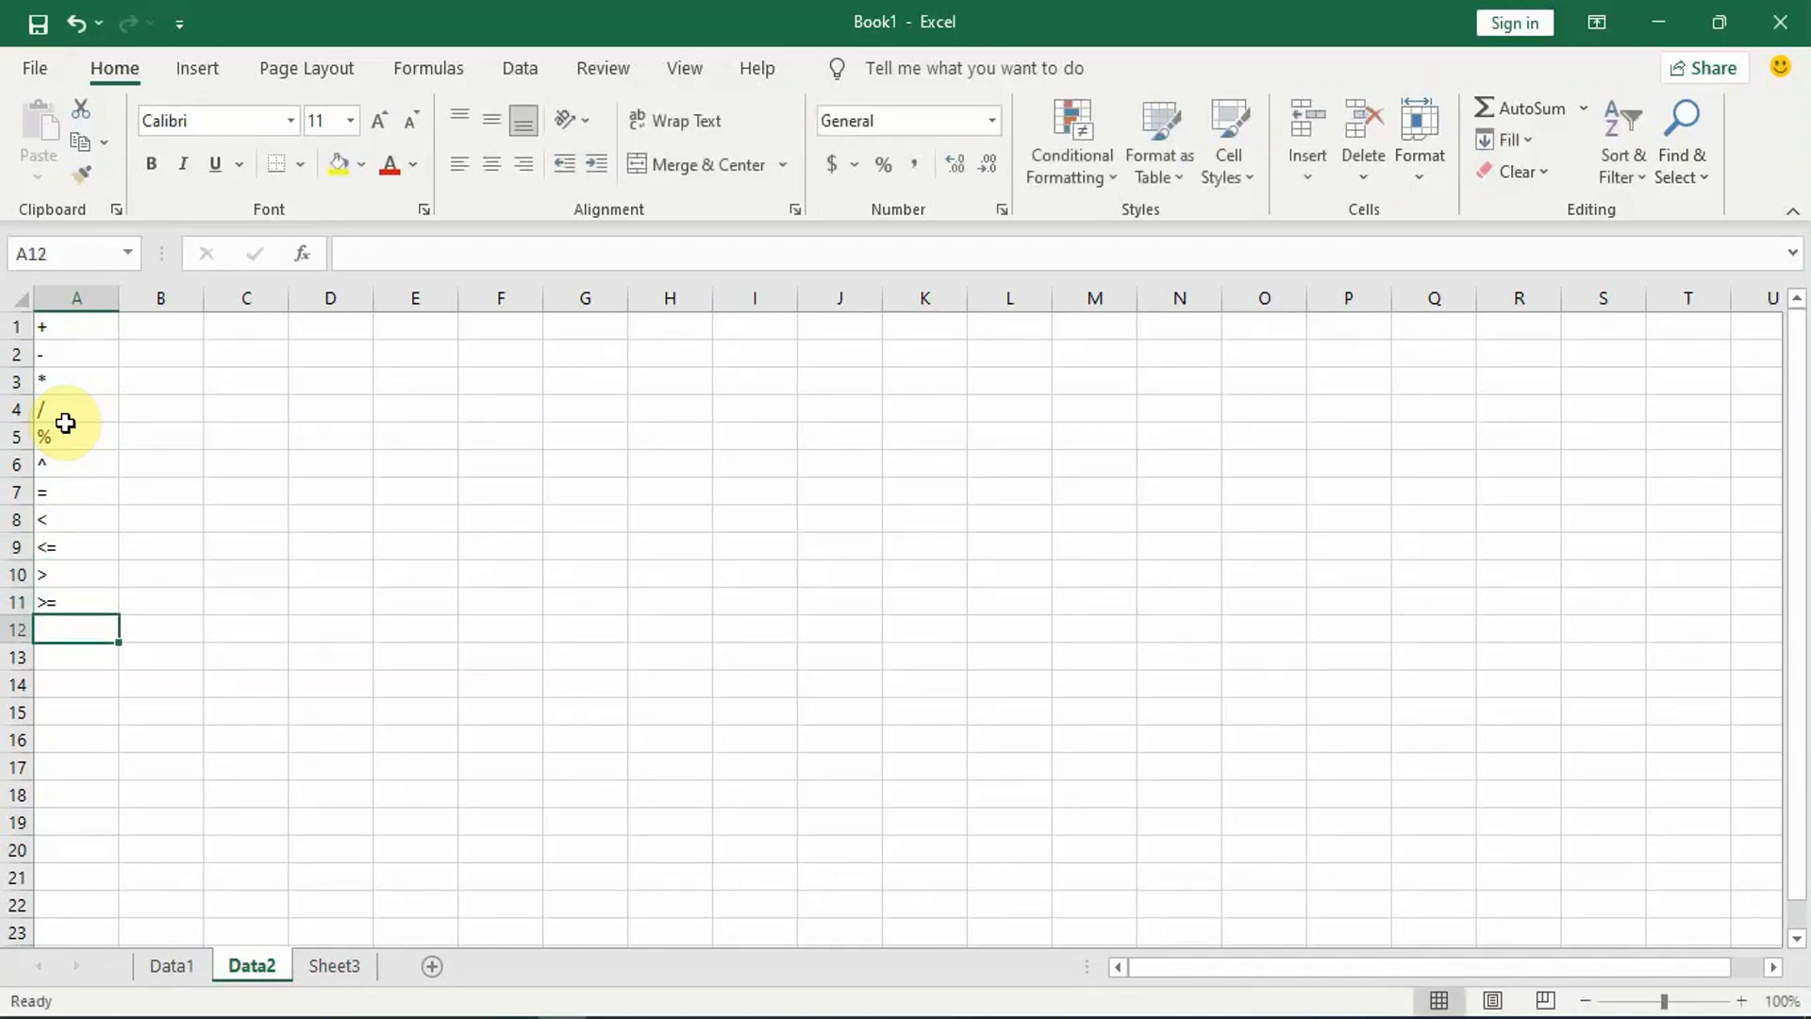
text(<>)
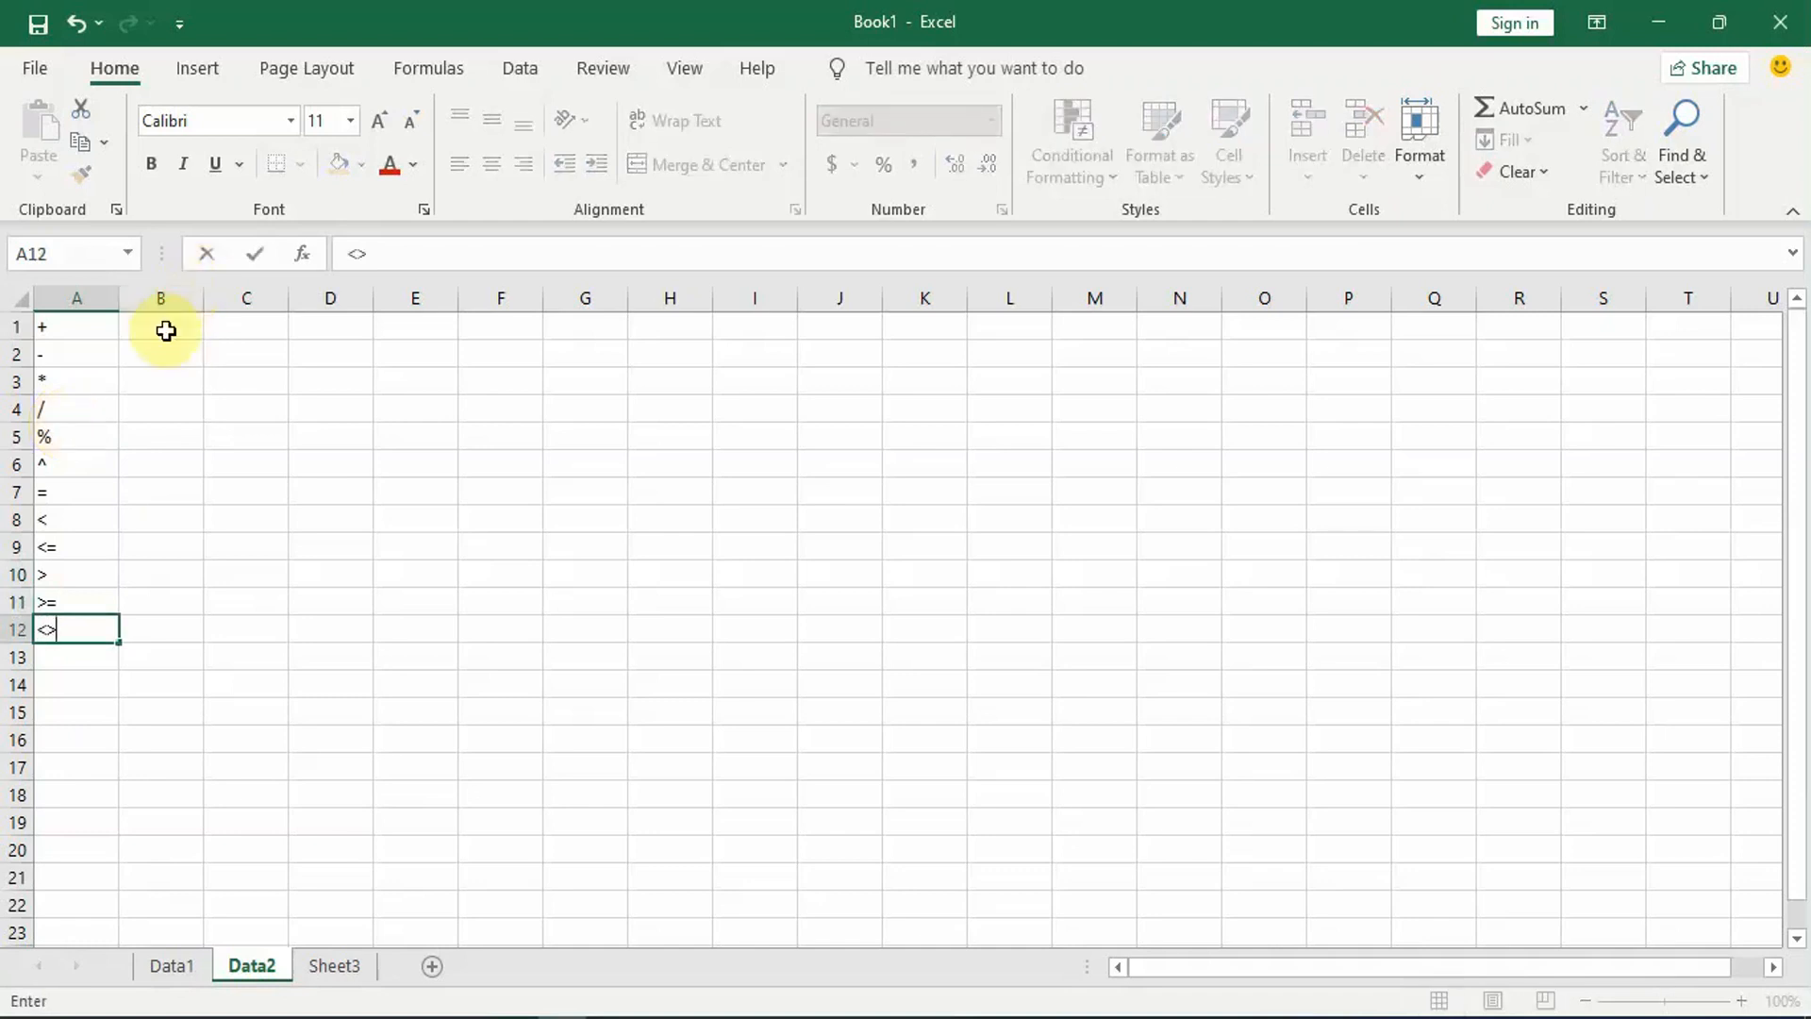
Step: Enter the formula =5+5 in cell B1 and check its result
click(166, 332)
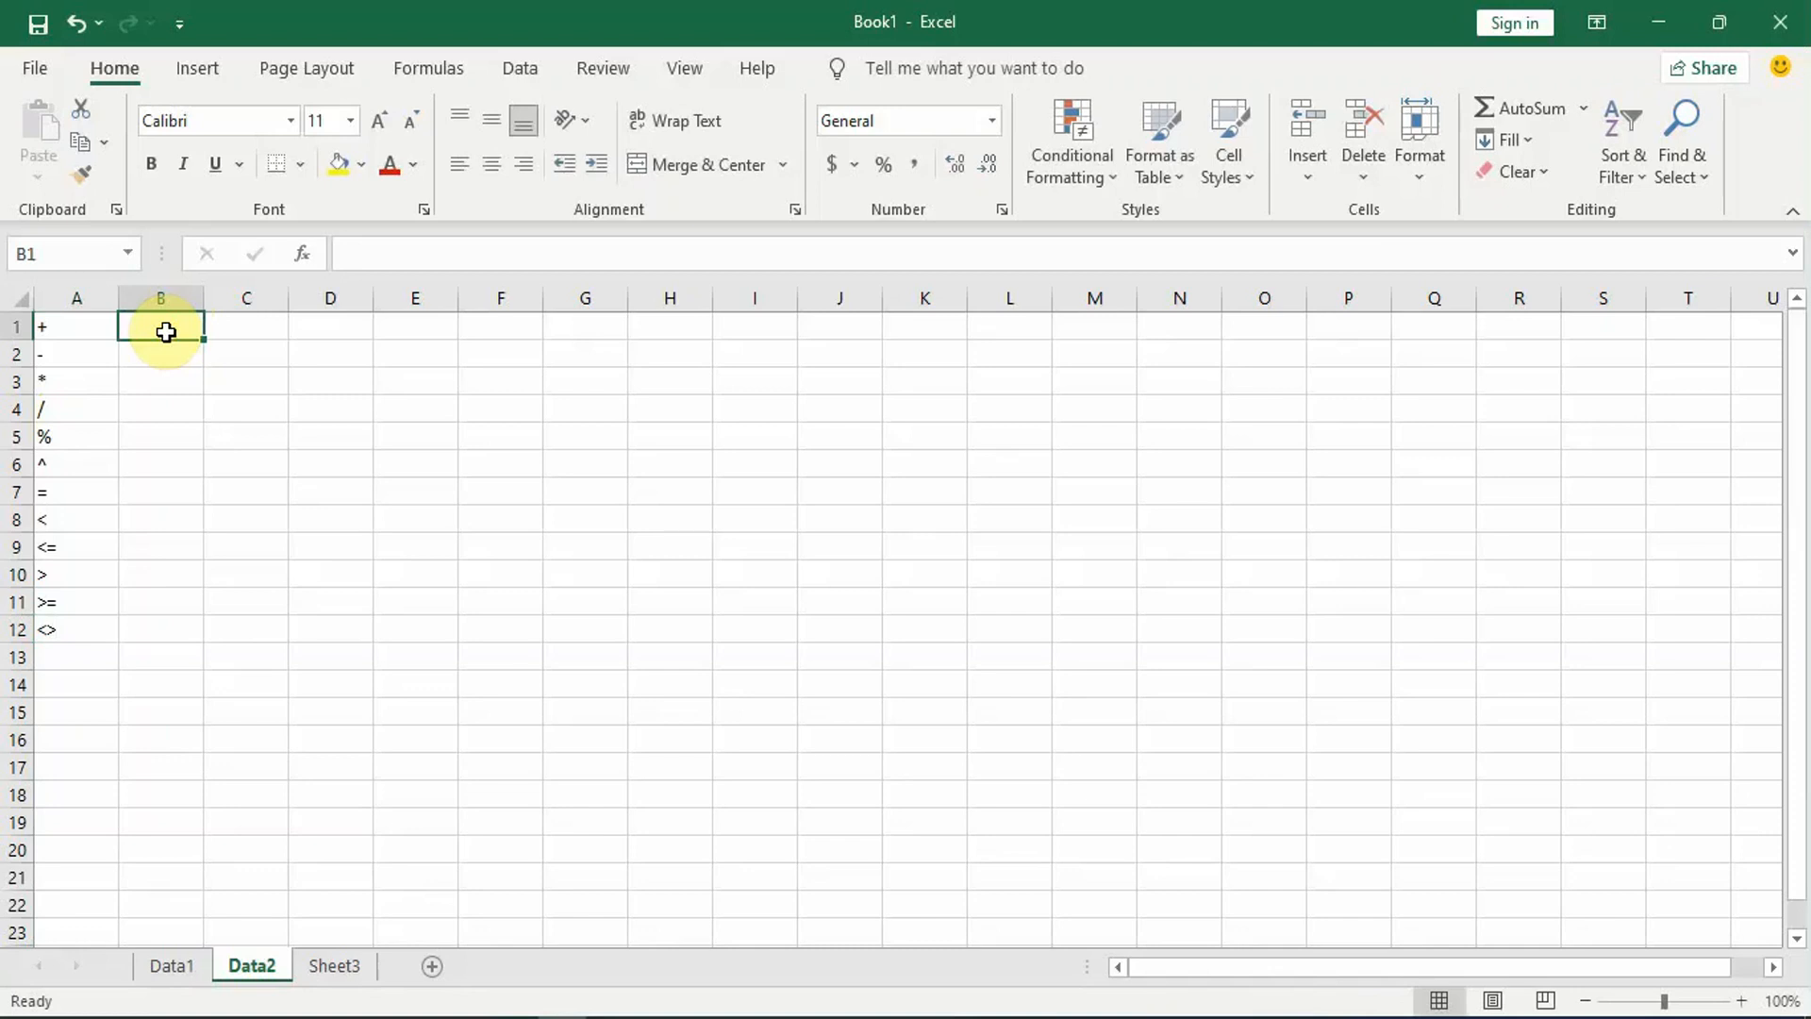
text(=)
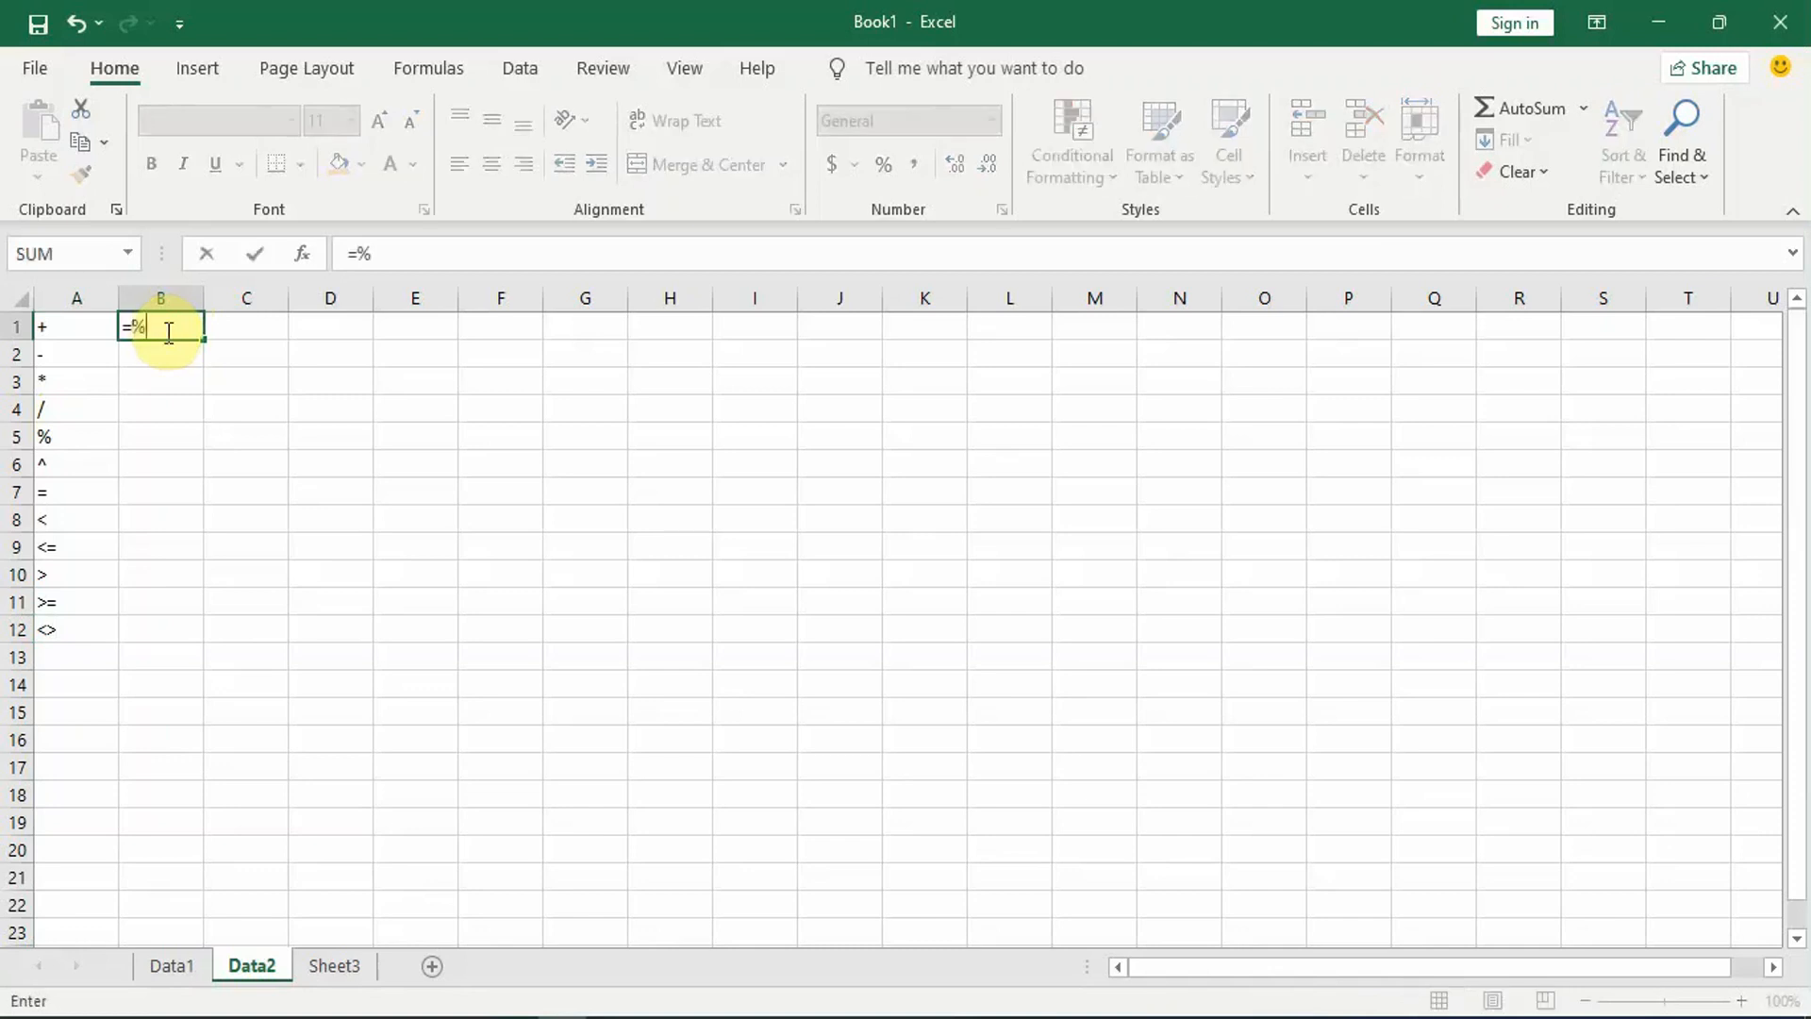
text(5+5)
key(Return)
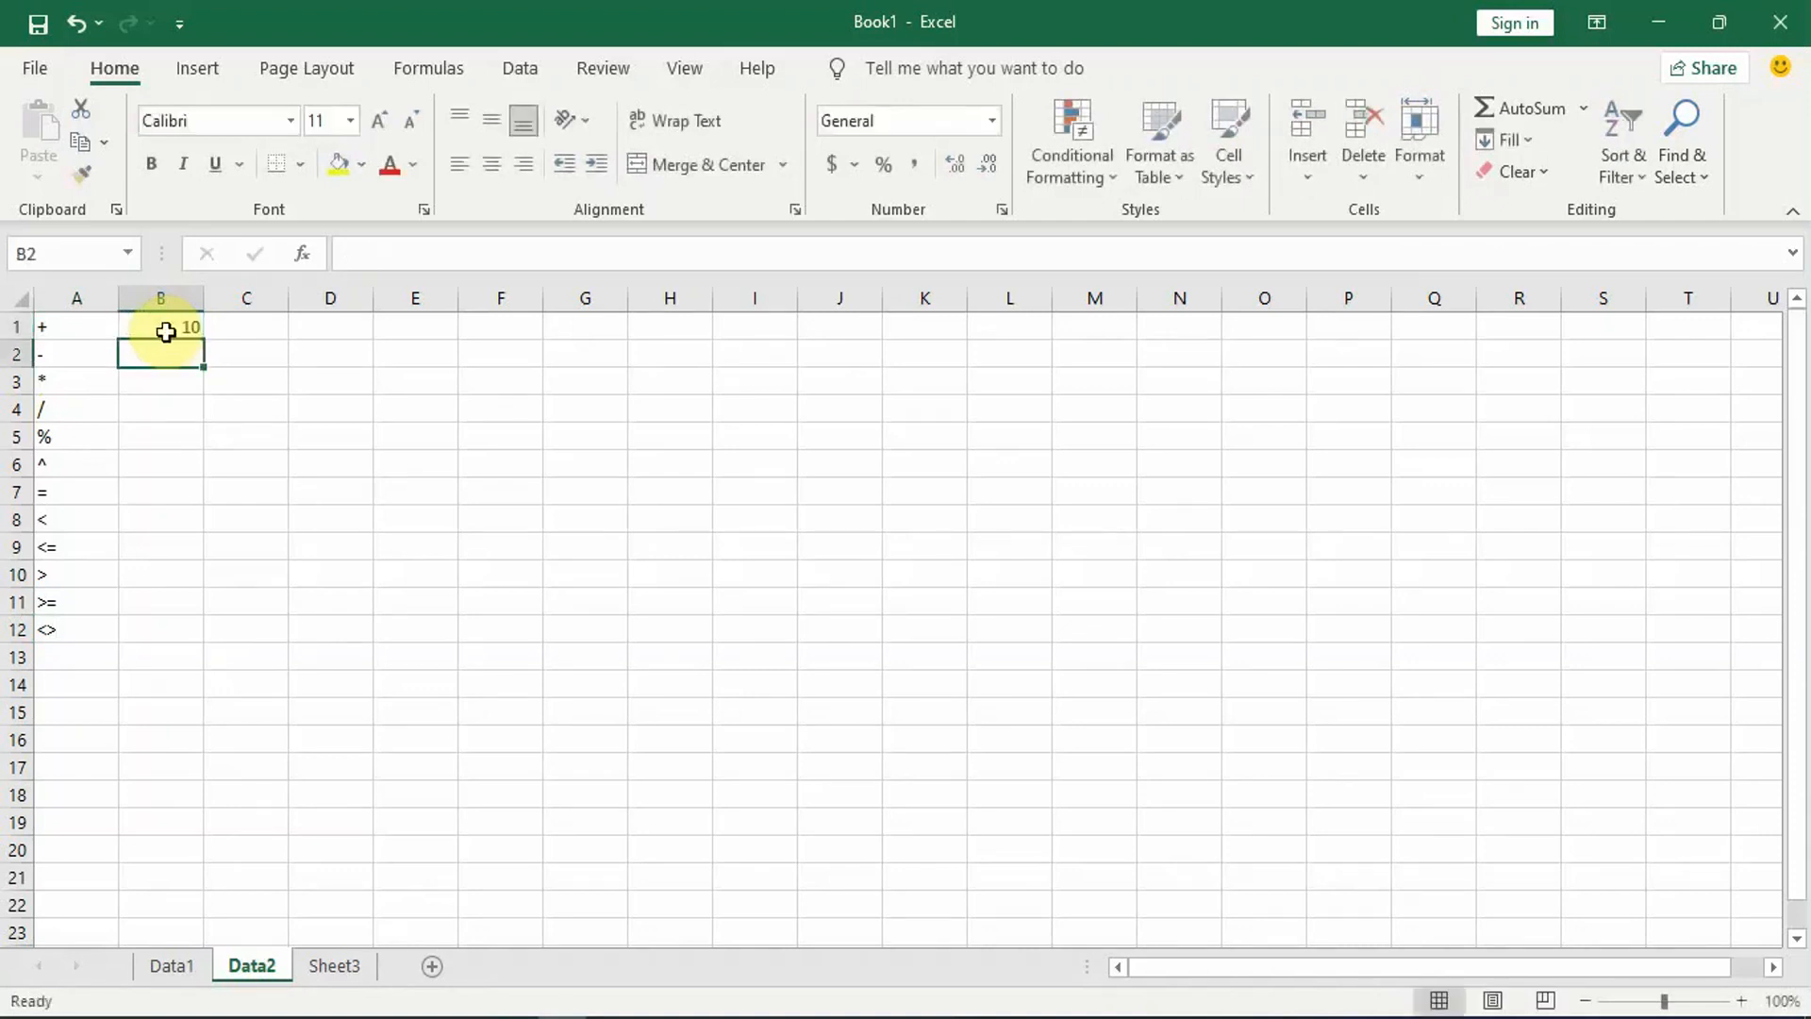
click(181, 328)
Step: Enter 5+5 without an equals sign in cell C1
click(244, 336)
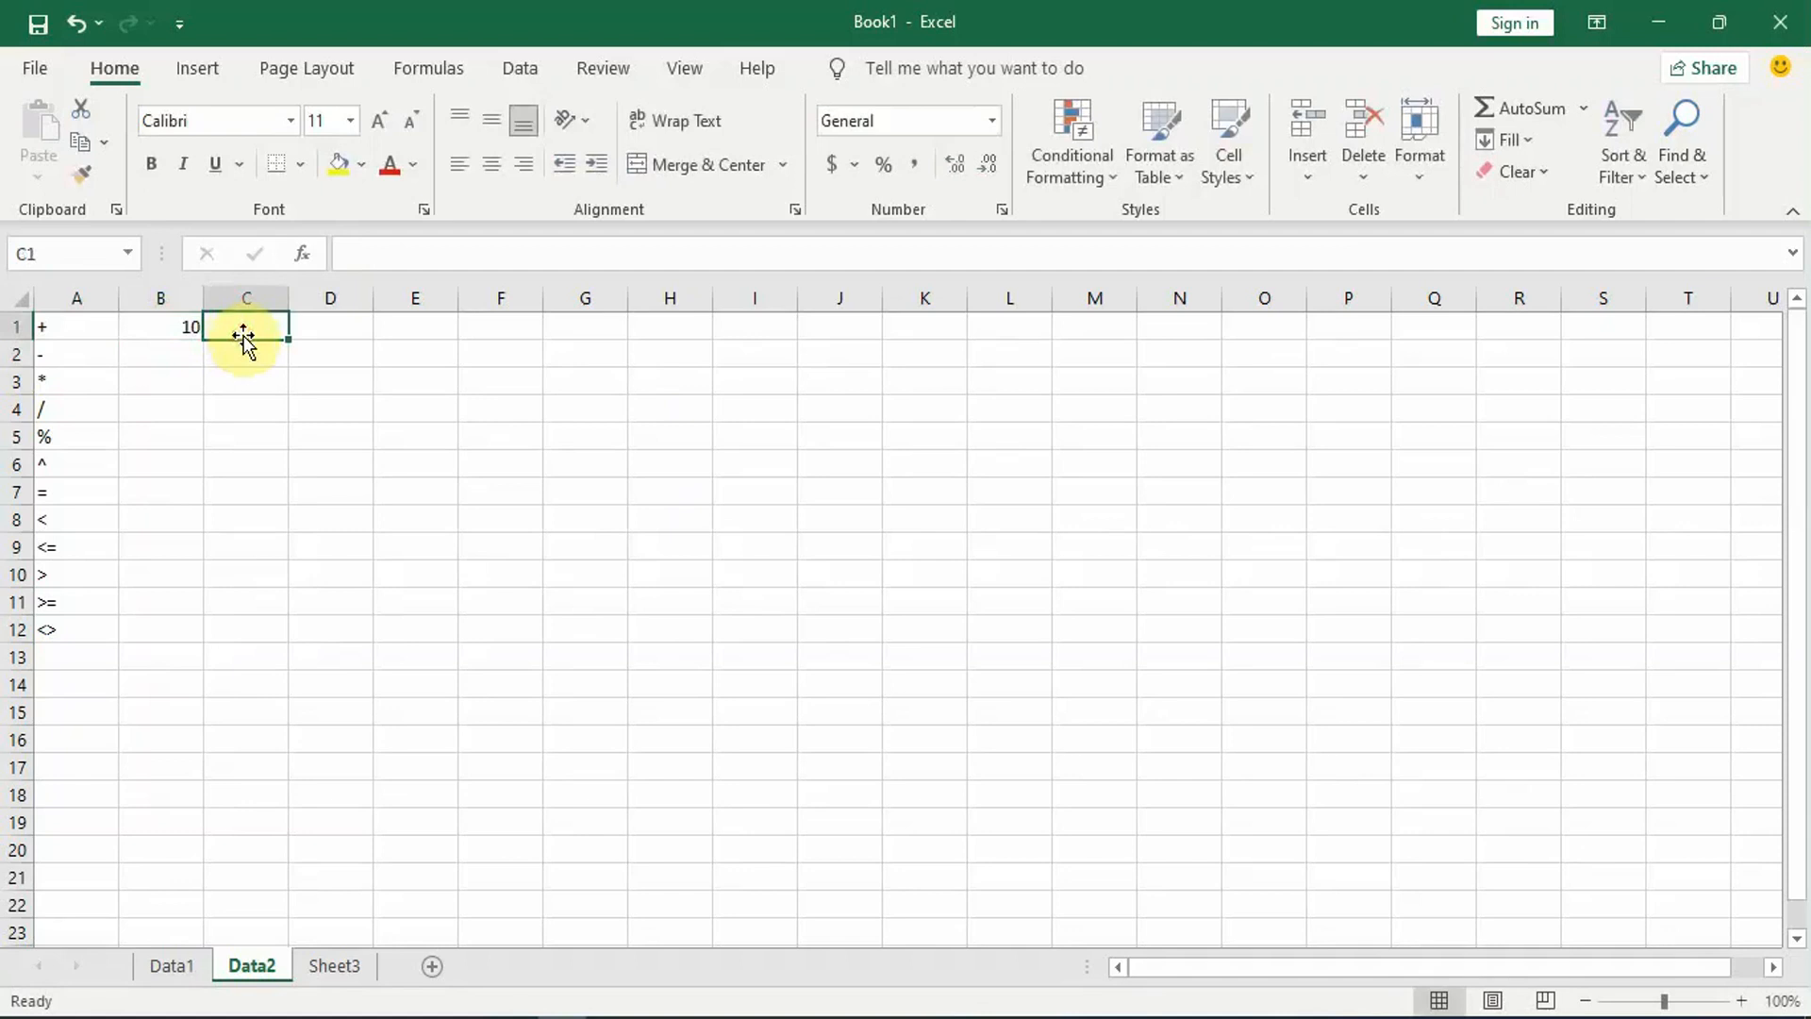
text(5+5)
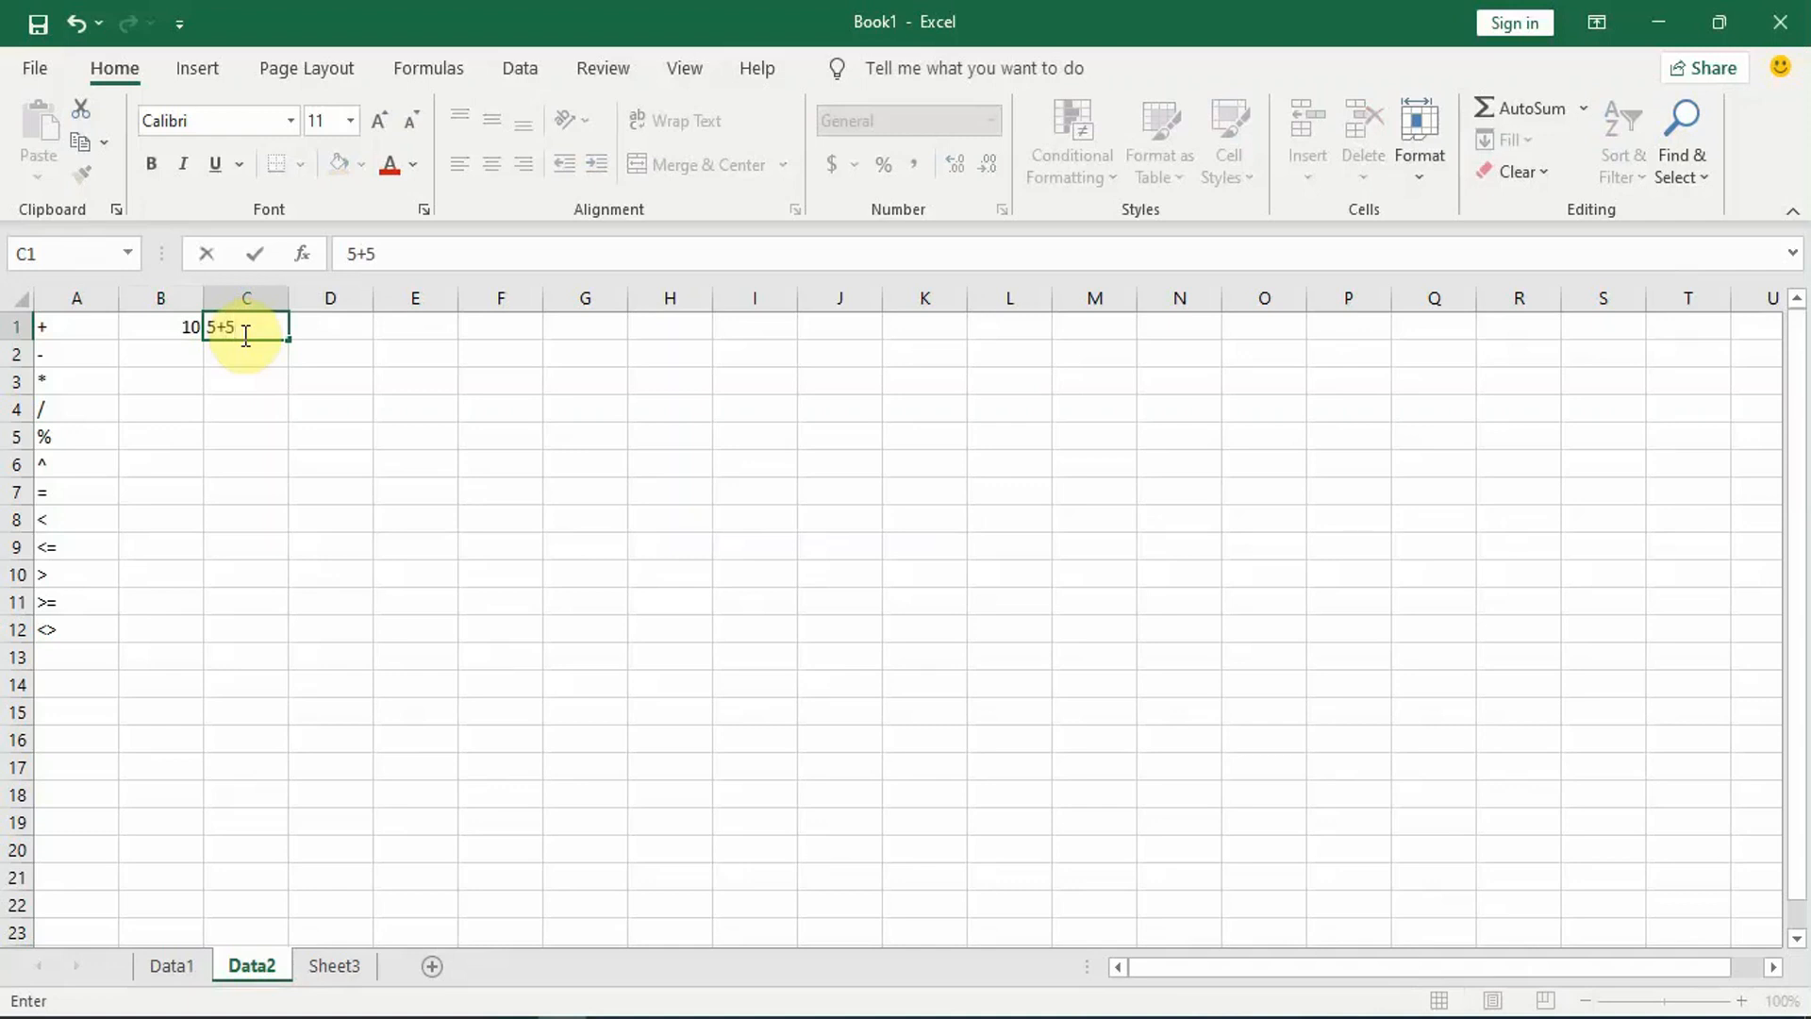
key(Return)
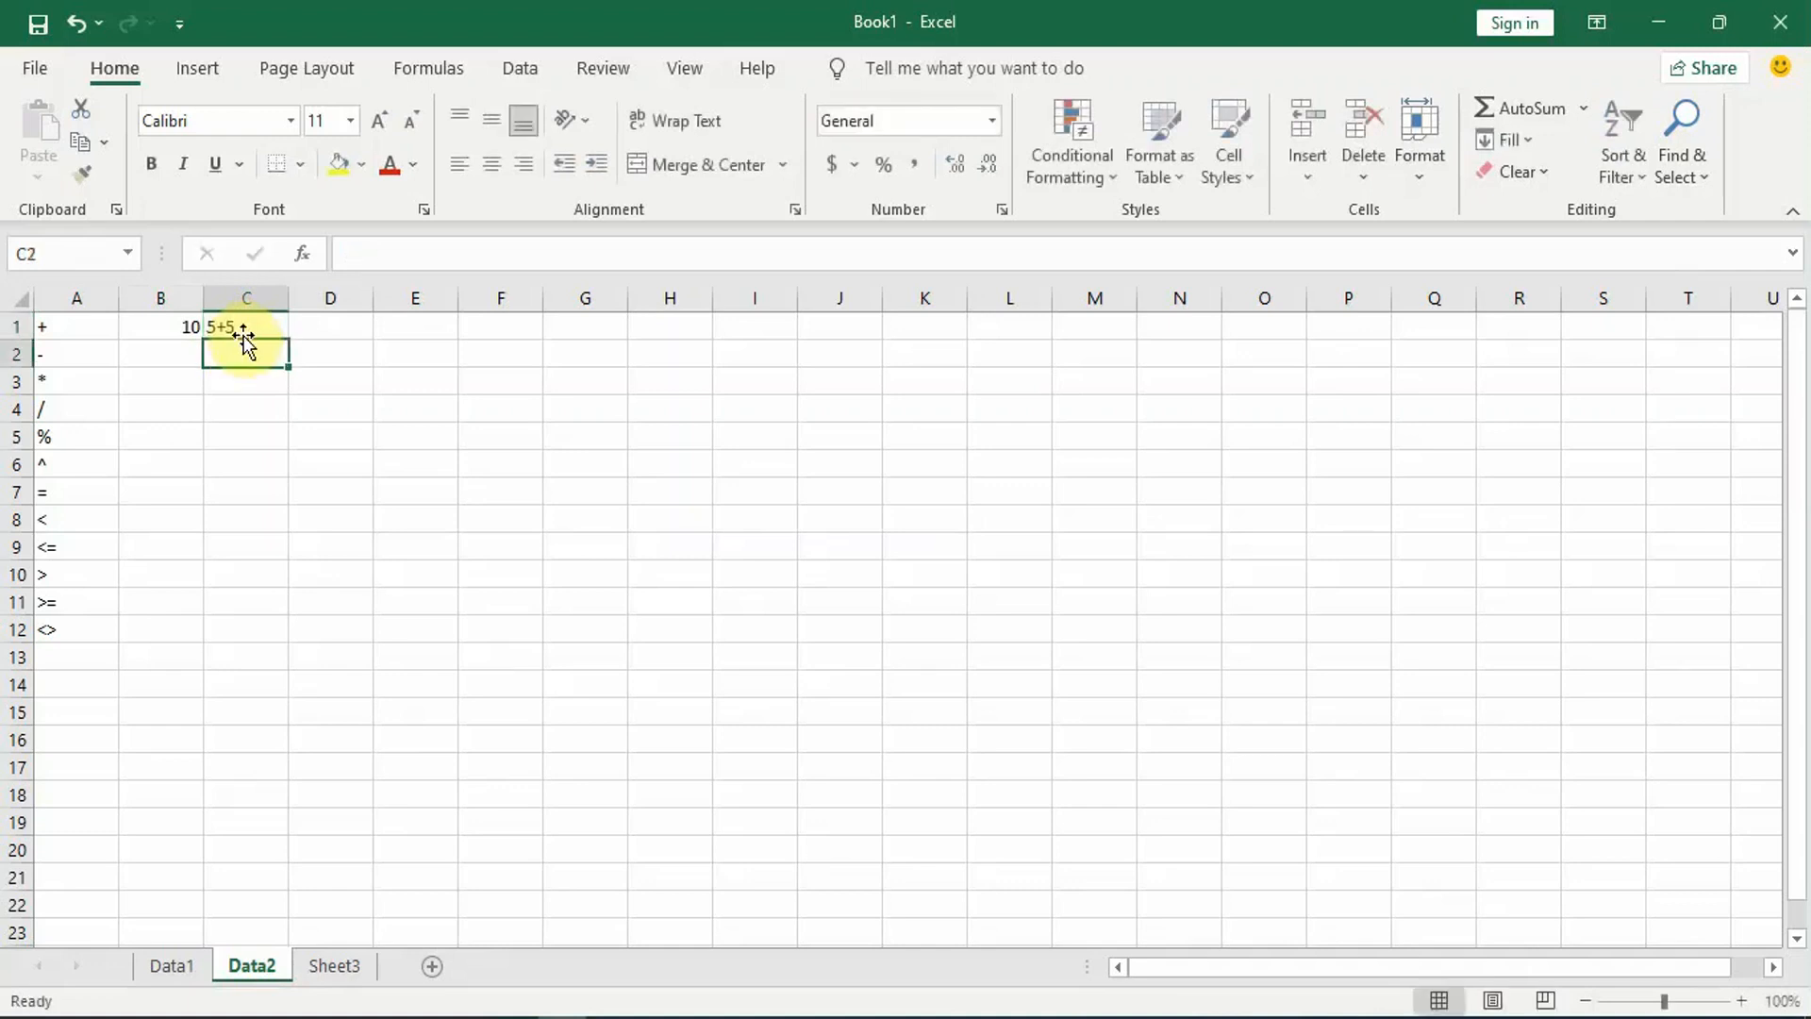
Step: Clear the example calculations from cells C1 and B1
click(232, 327)
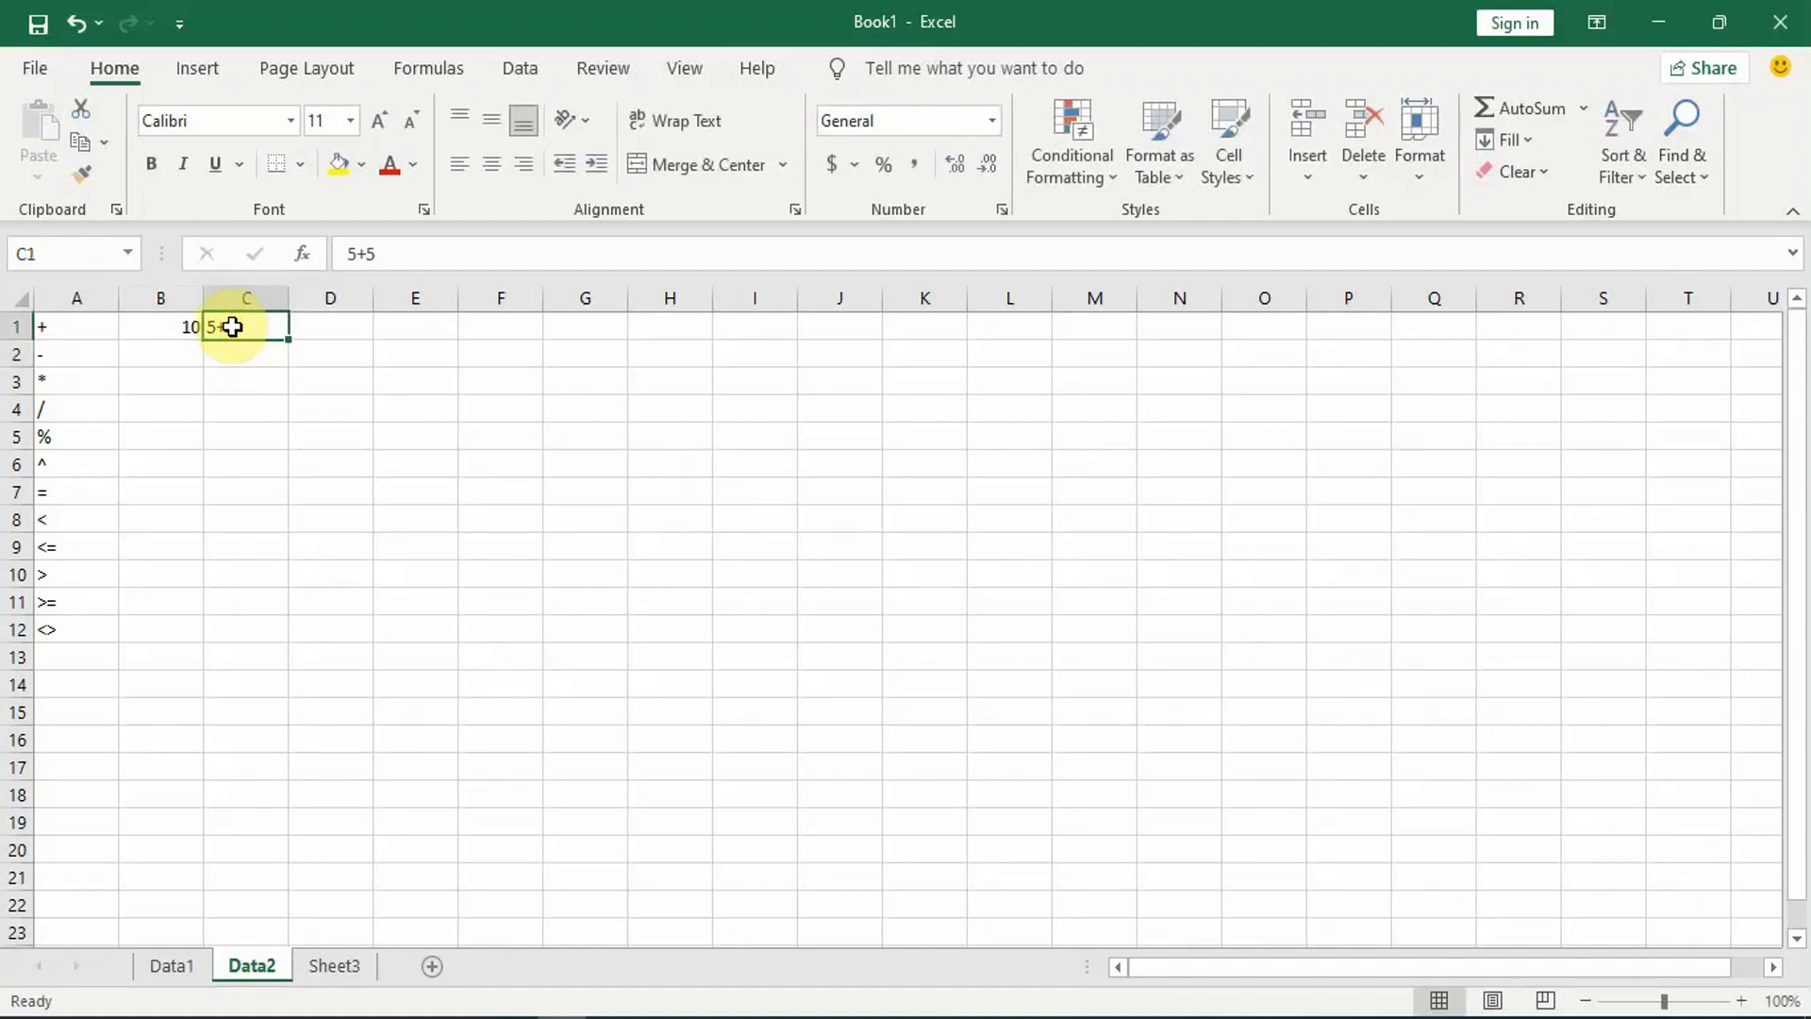
click(161, 321)
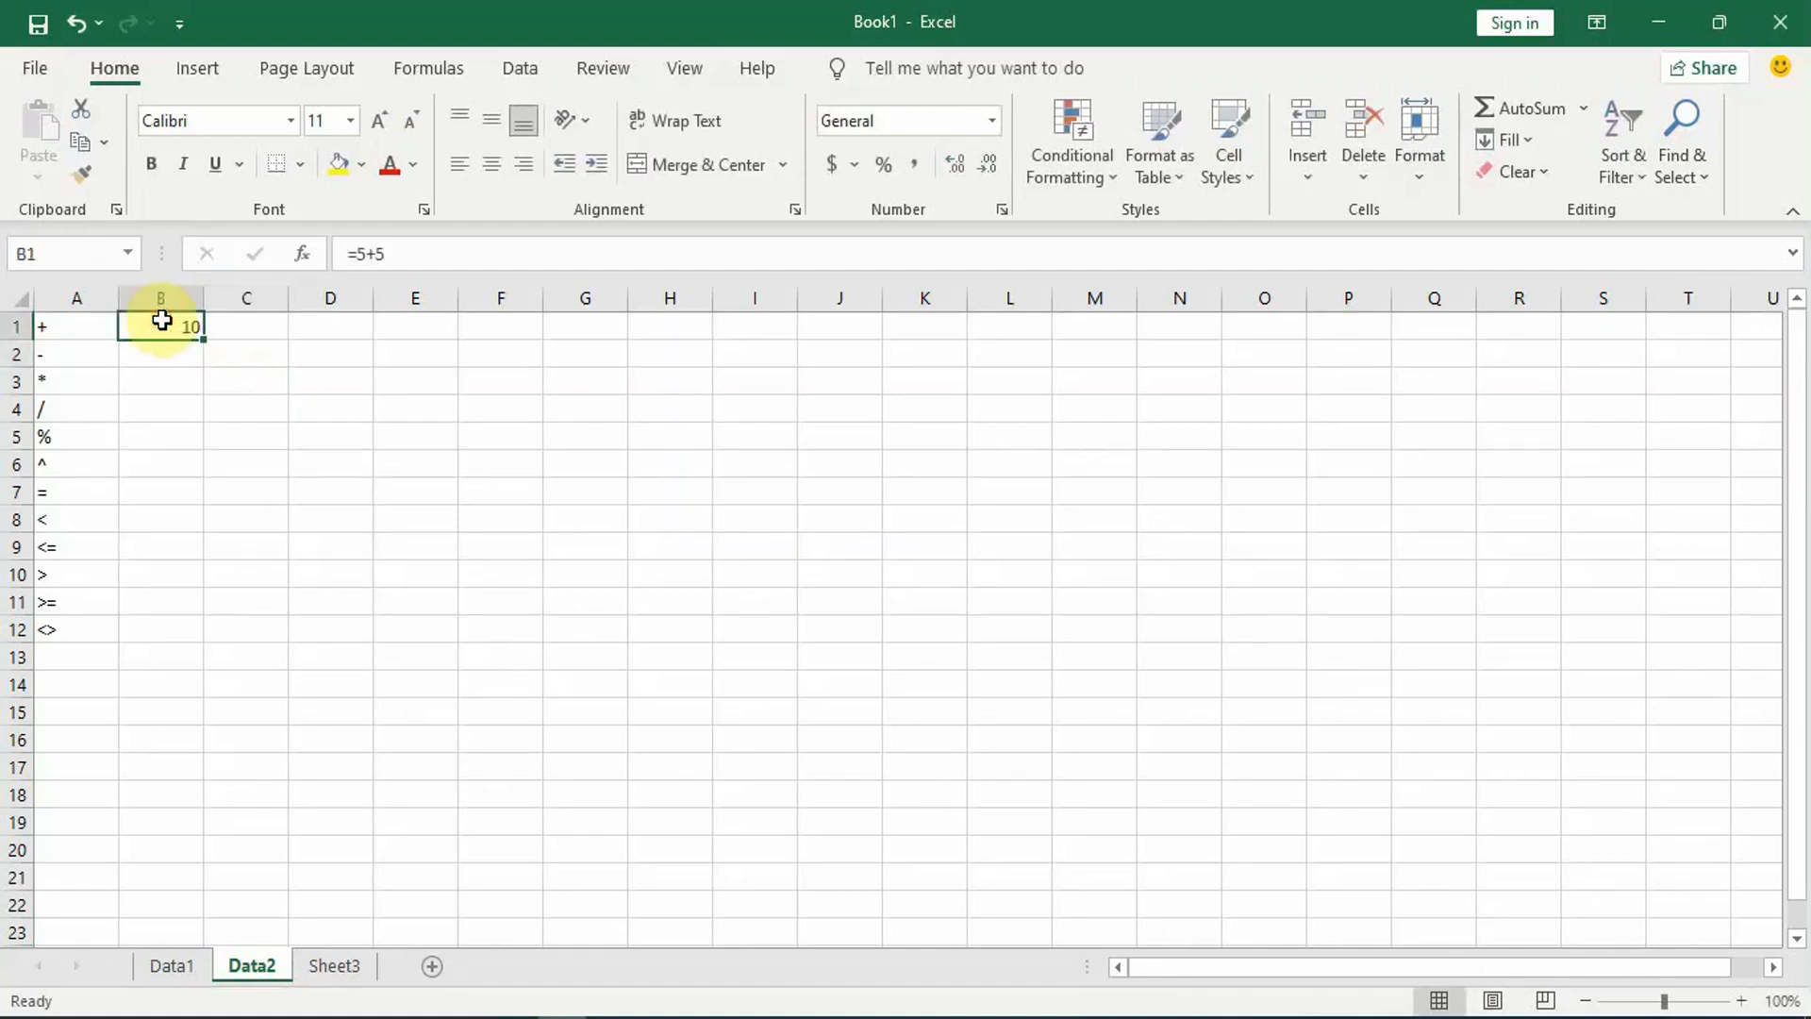
key(Delete)
Step: Enter the table title Data Siswa in cell C2
click(236, 353)
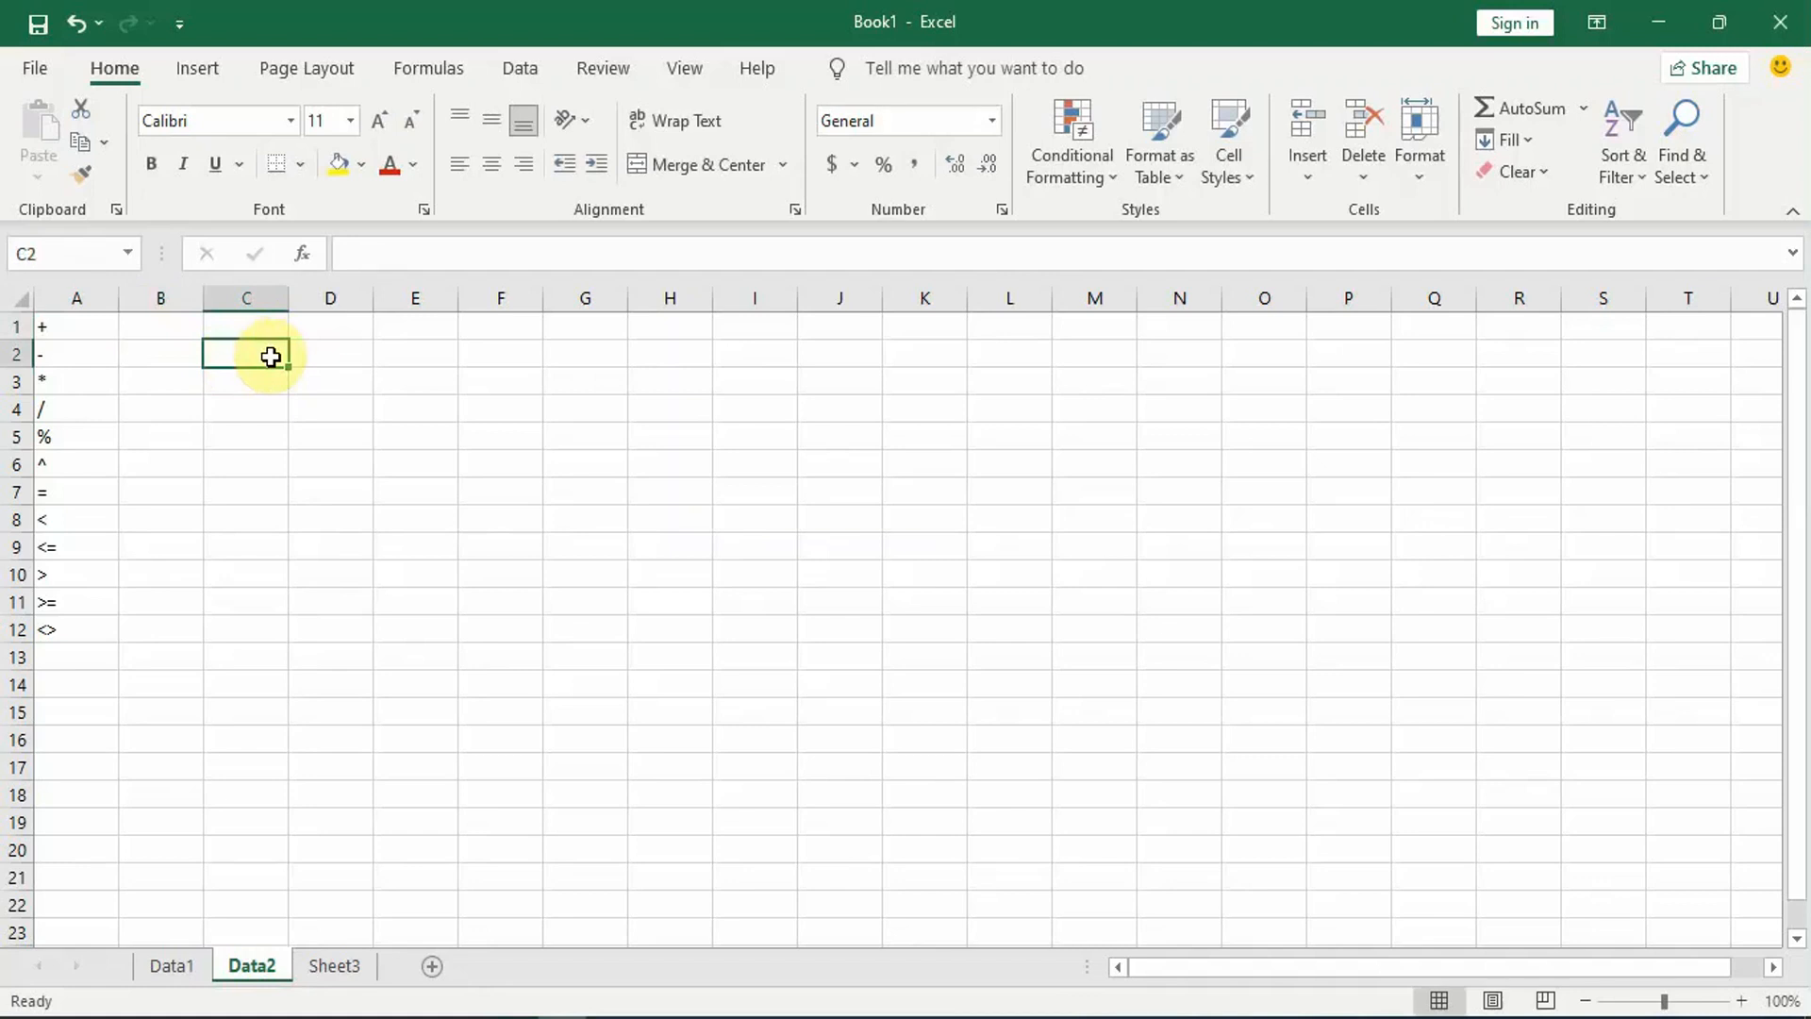
text(Data)
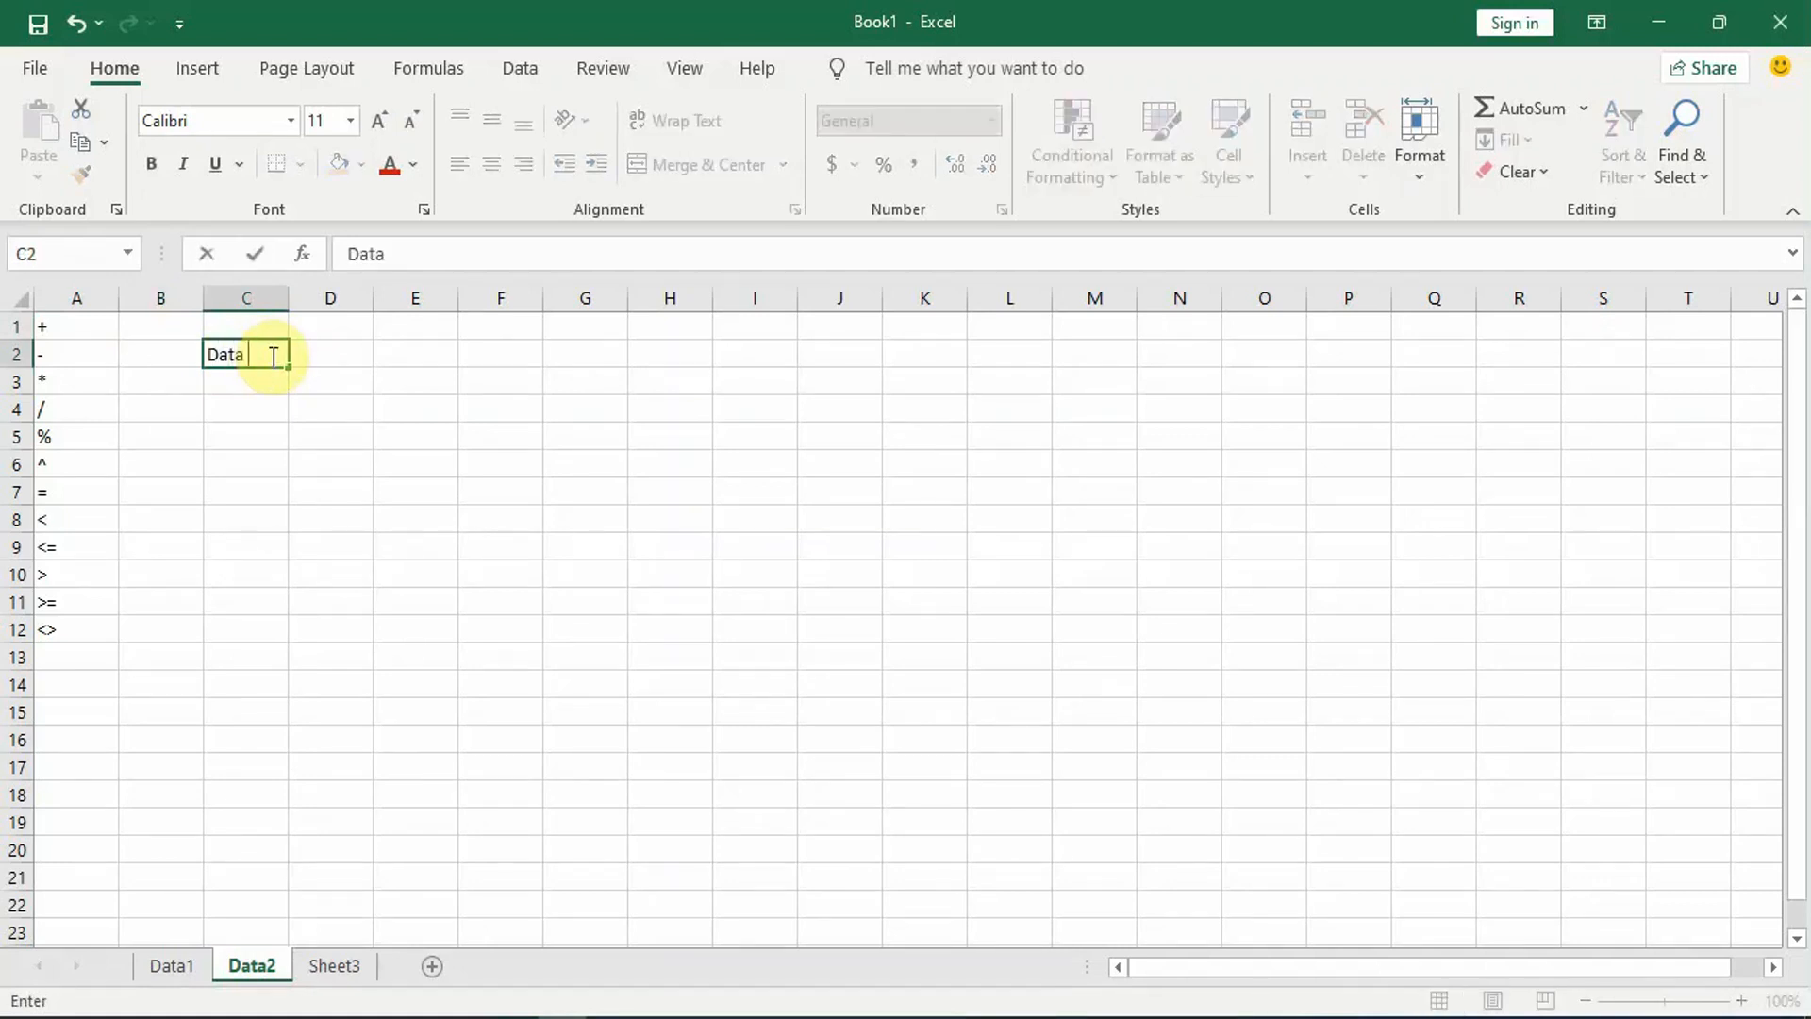
text( Siwa)
key(BackSpace)
key(BackSpace)
text(swa)
key(ctrl+Return)
key(Down)
Step: Enter the column headers Kelas in cell C3 and Perempuan in cell D3
text(Ke)
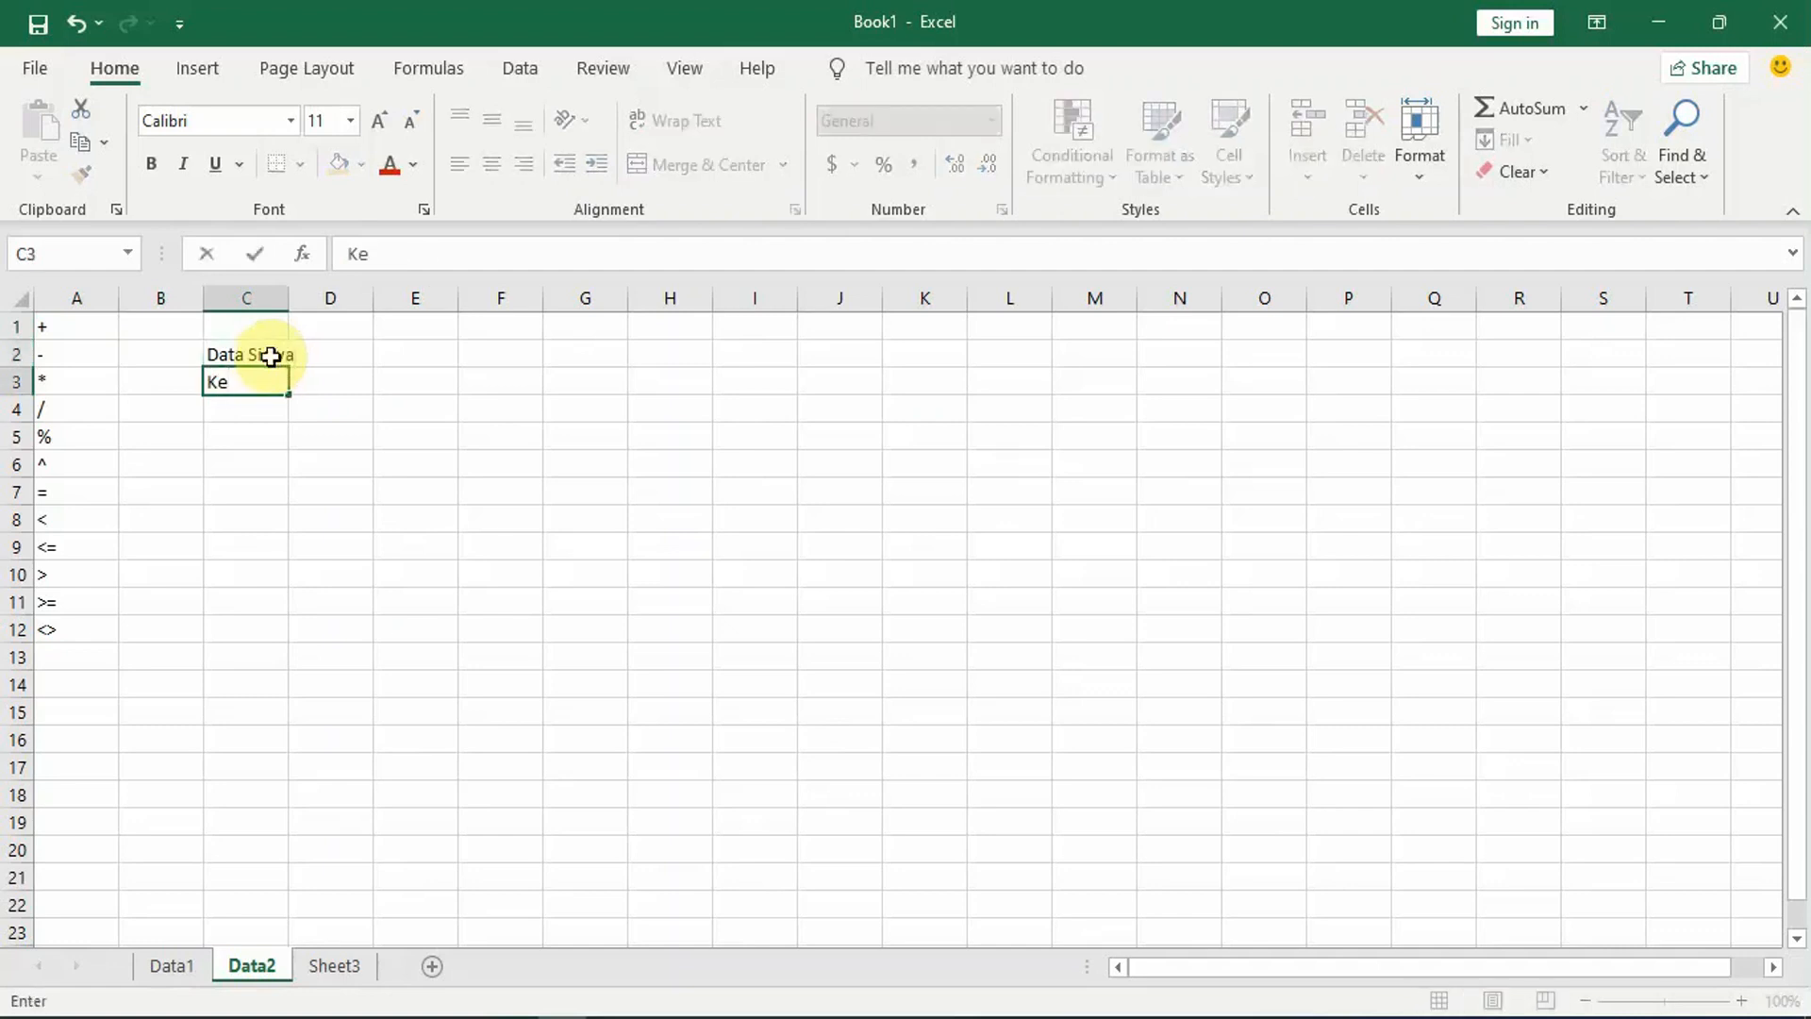
text(las)
key(Tab)
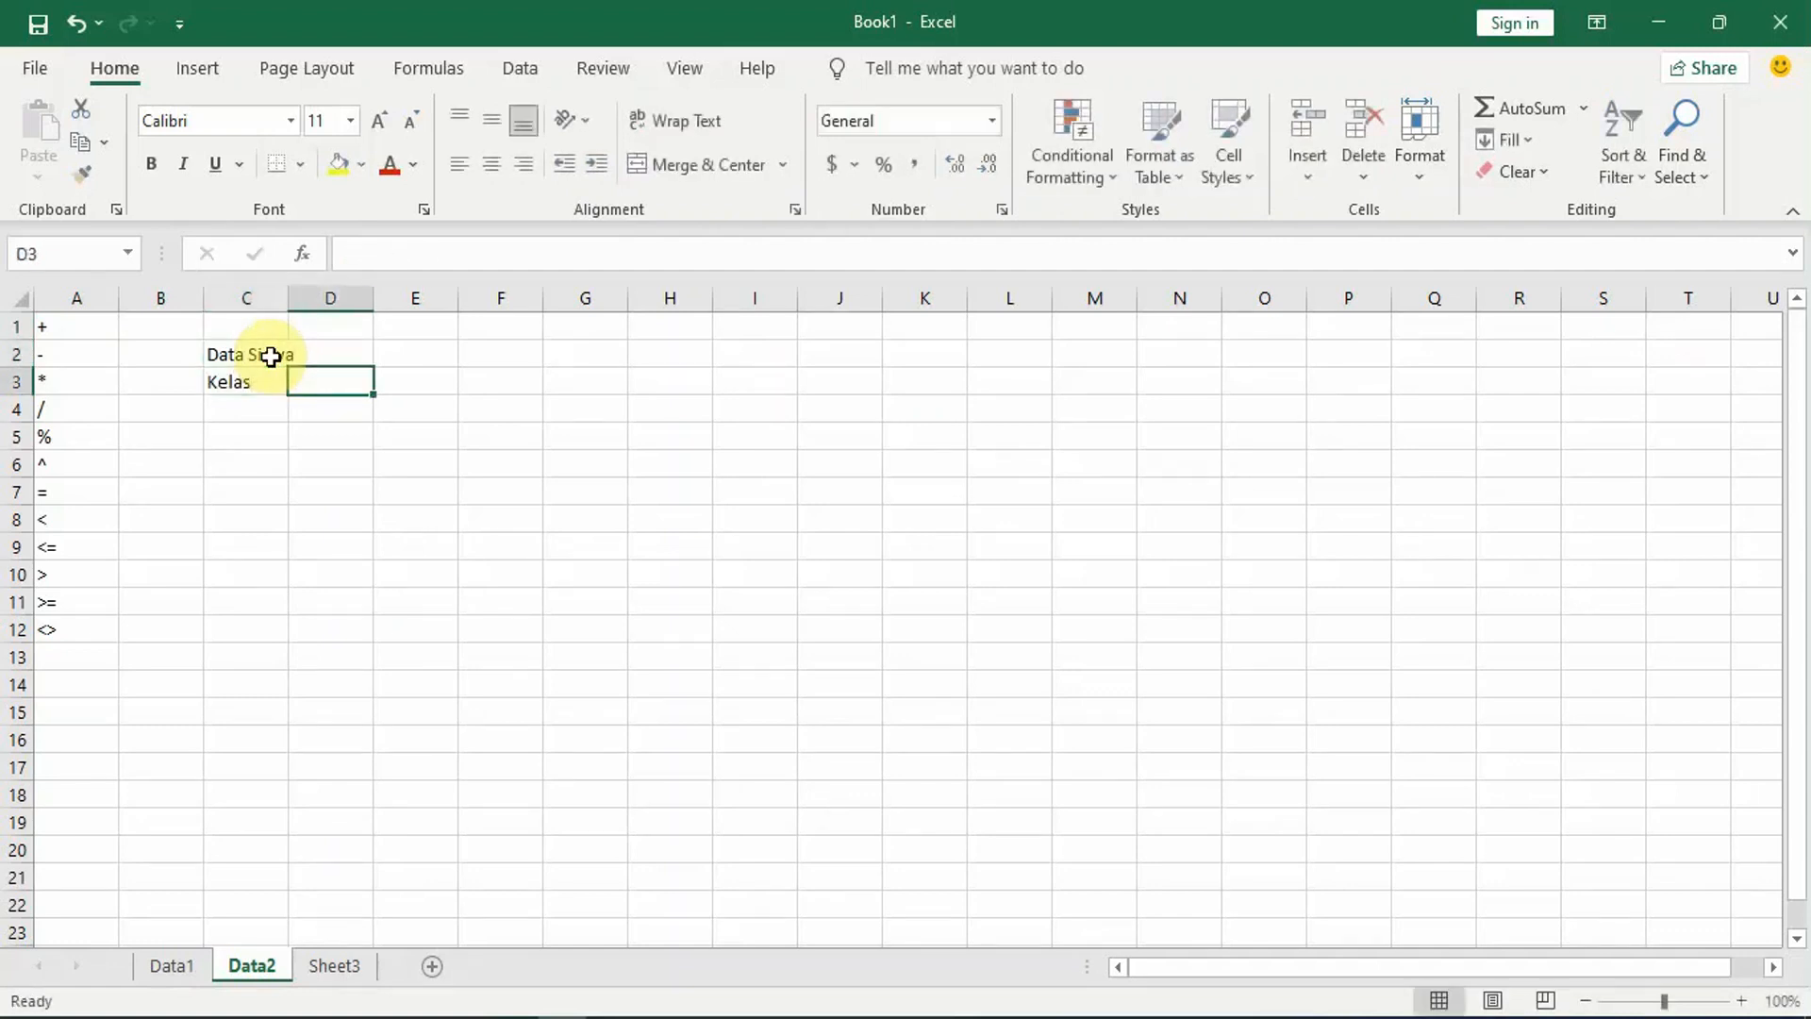
text(P)
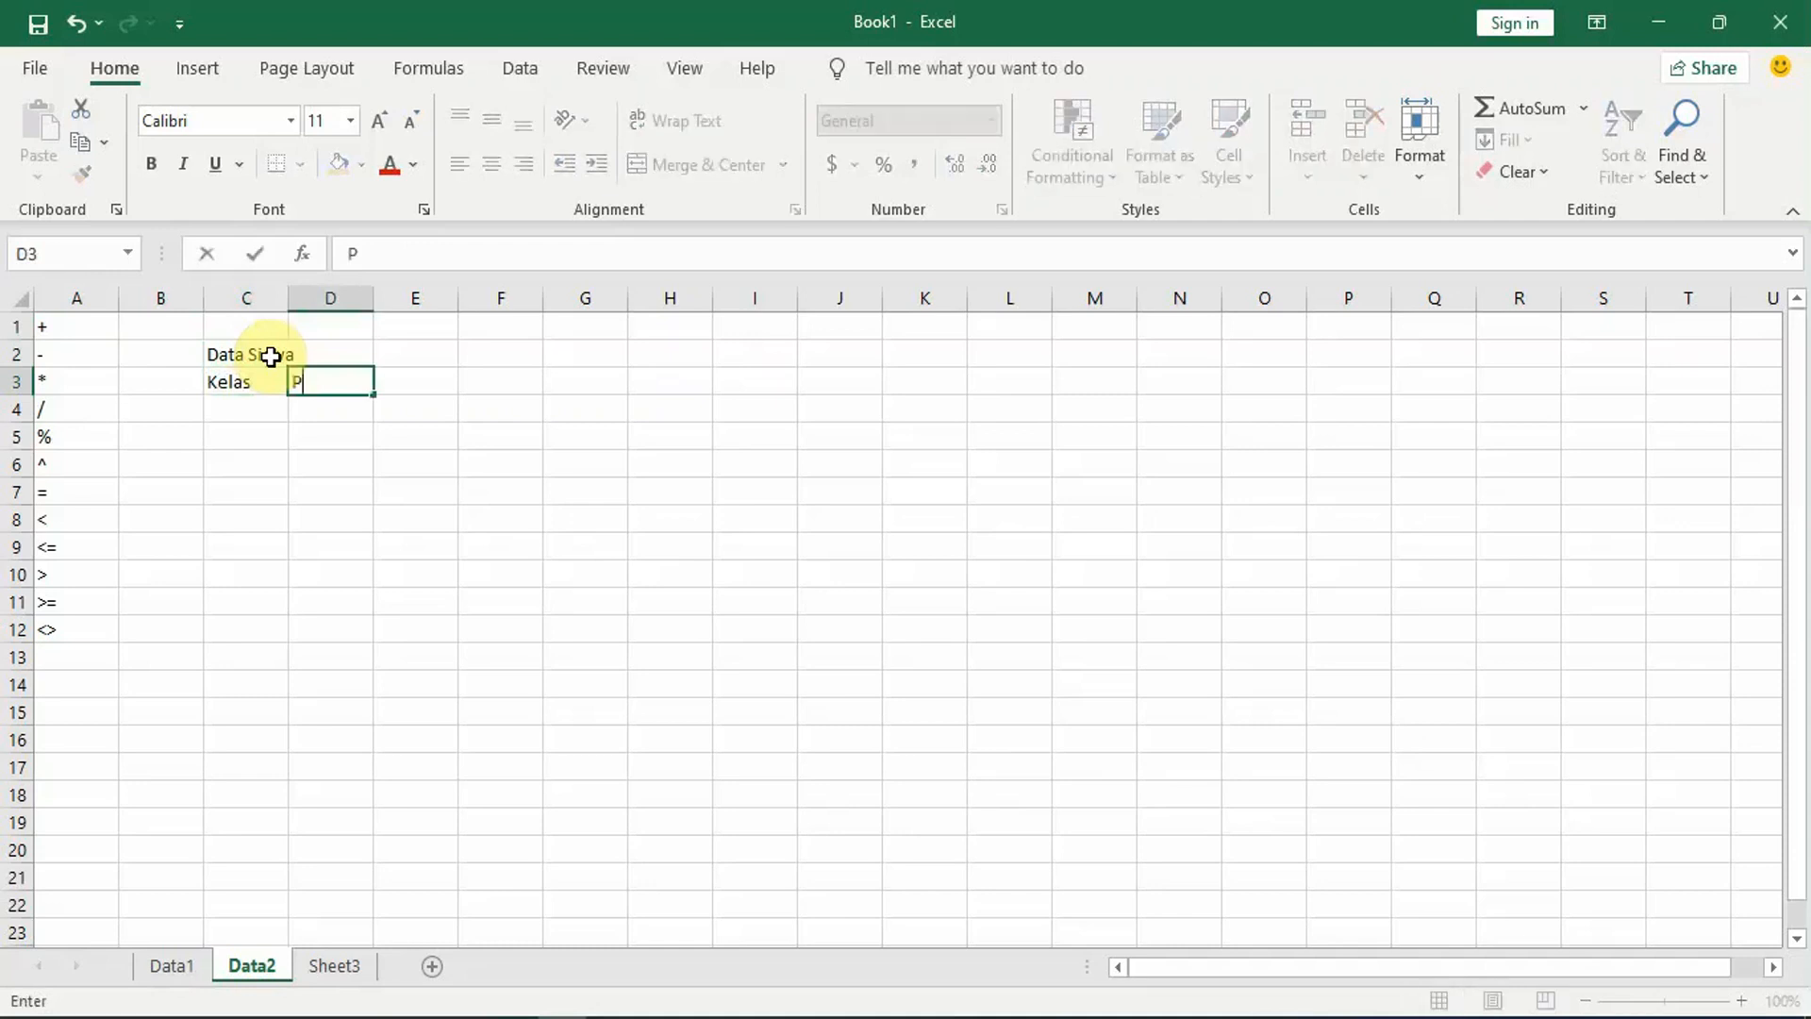
text(erempuan)
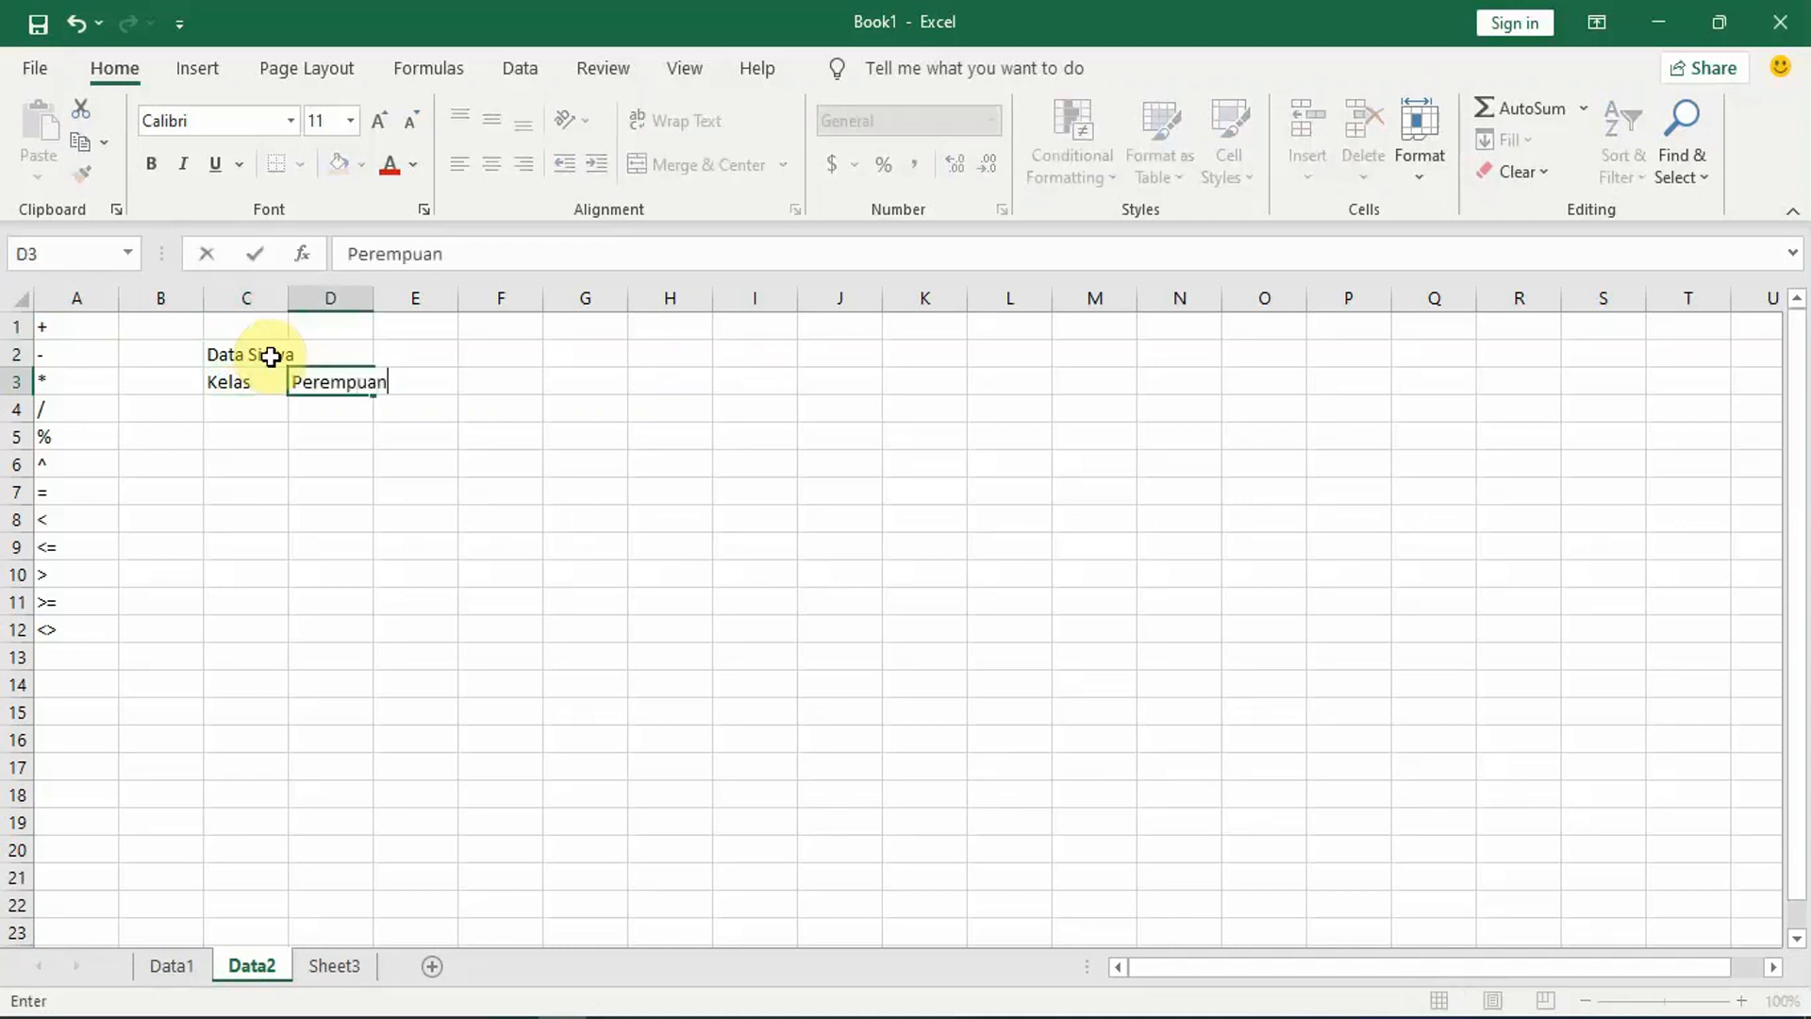
key(End)
key(Right)
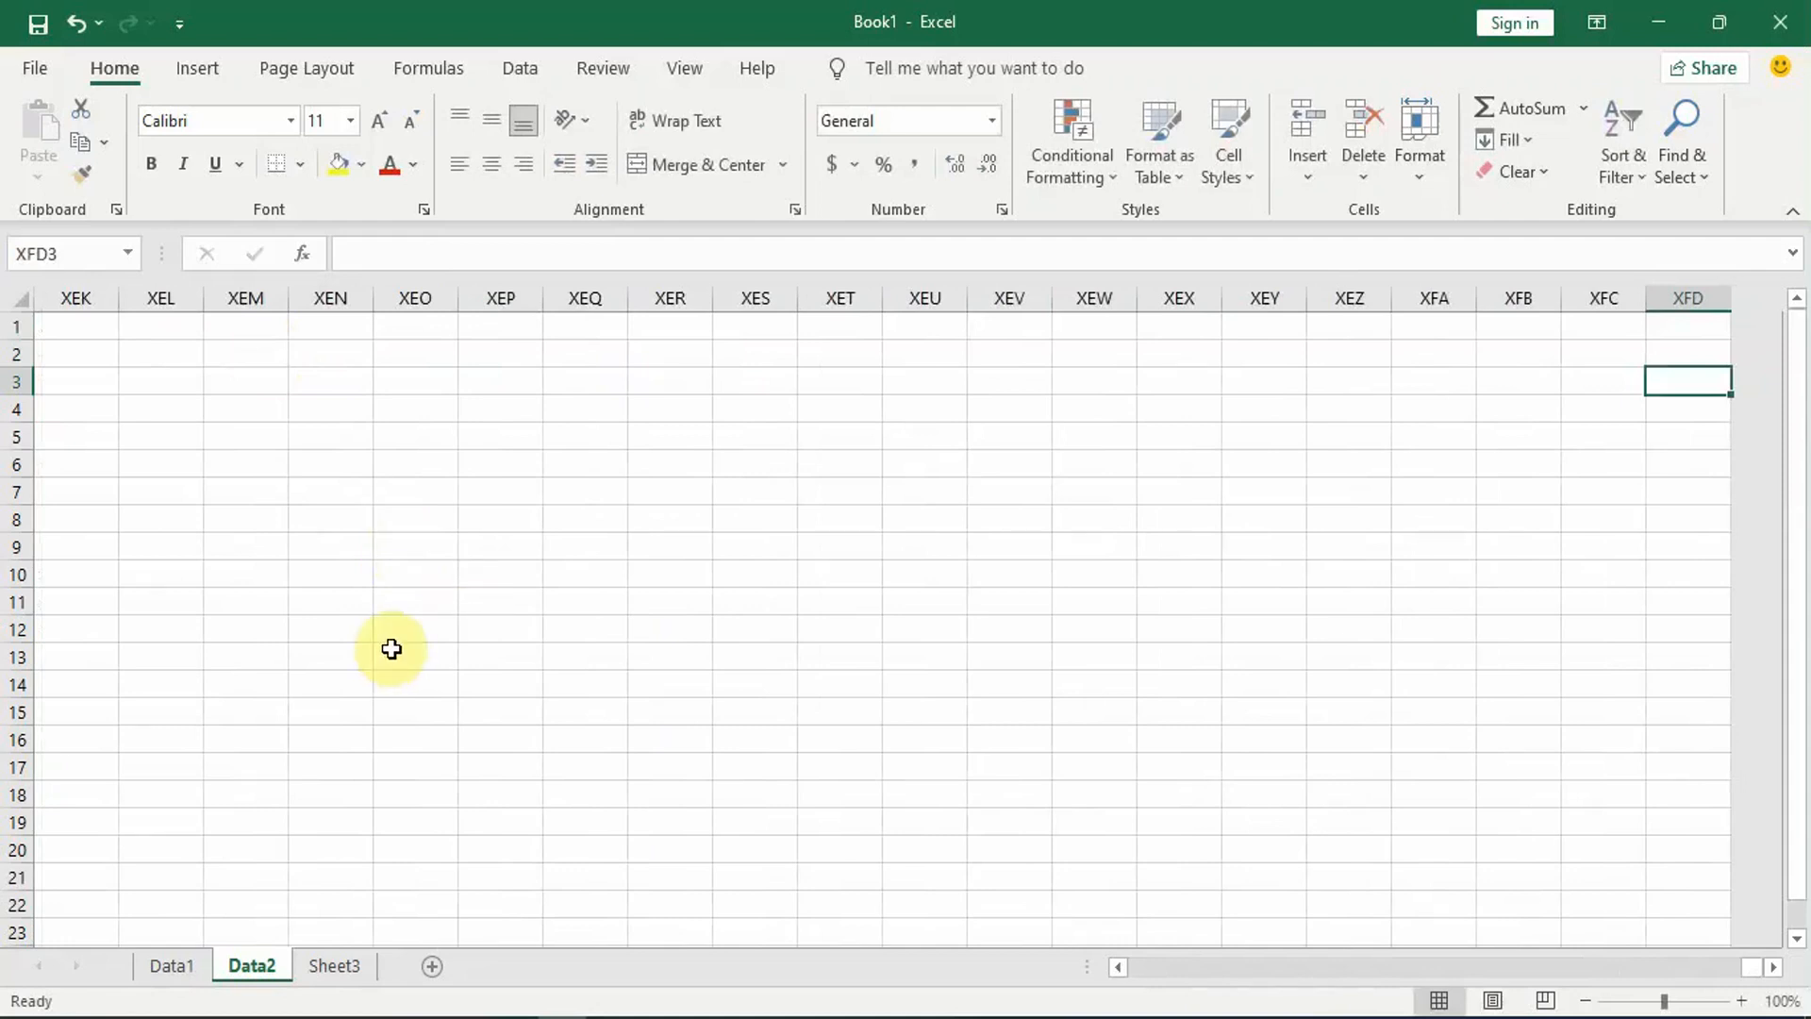
key(End)
key(Left)
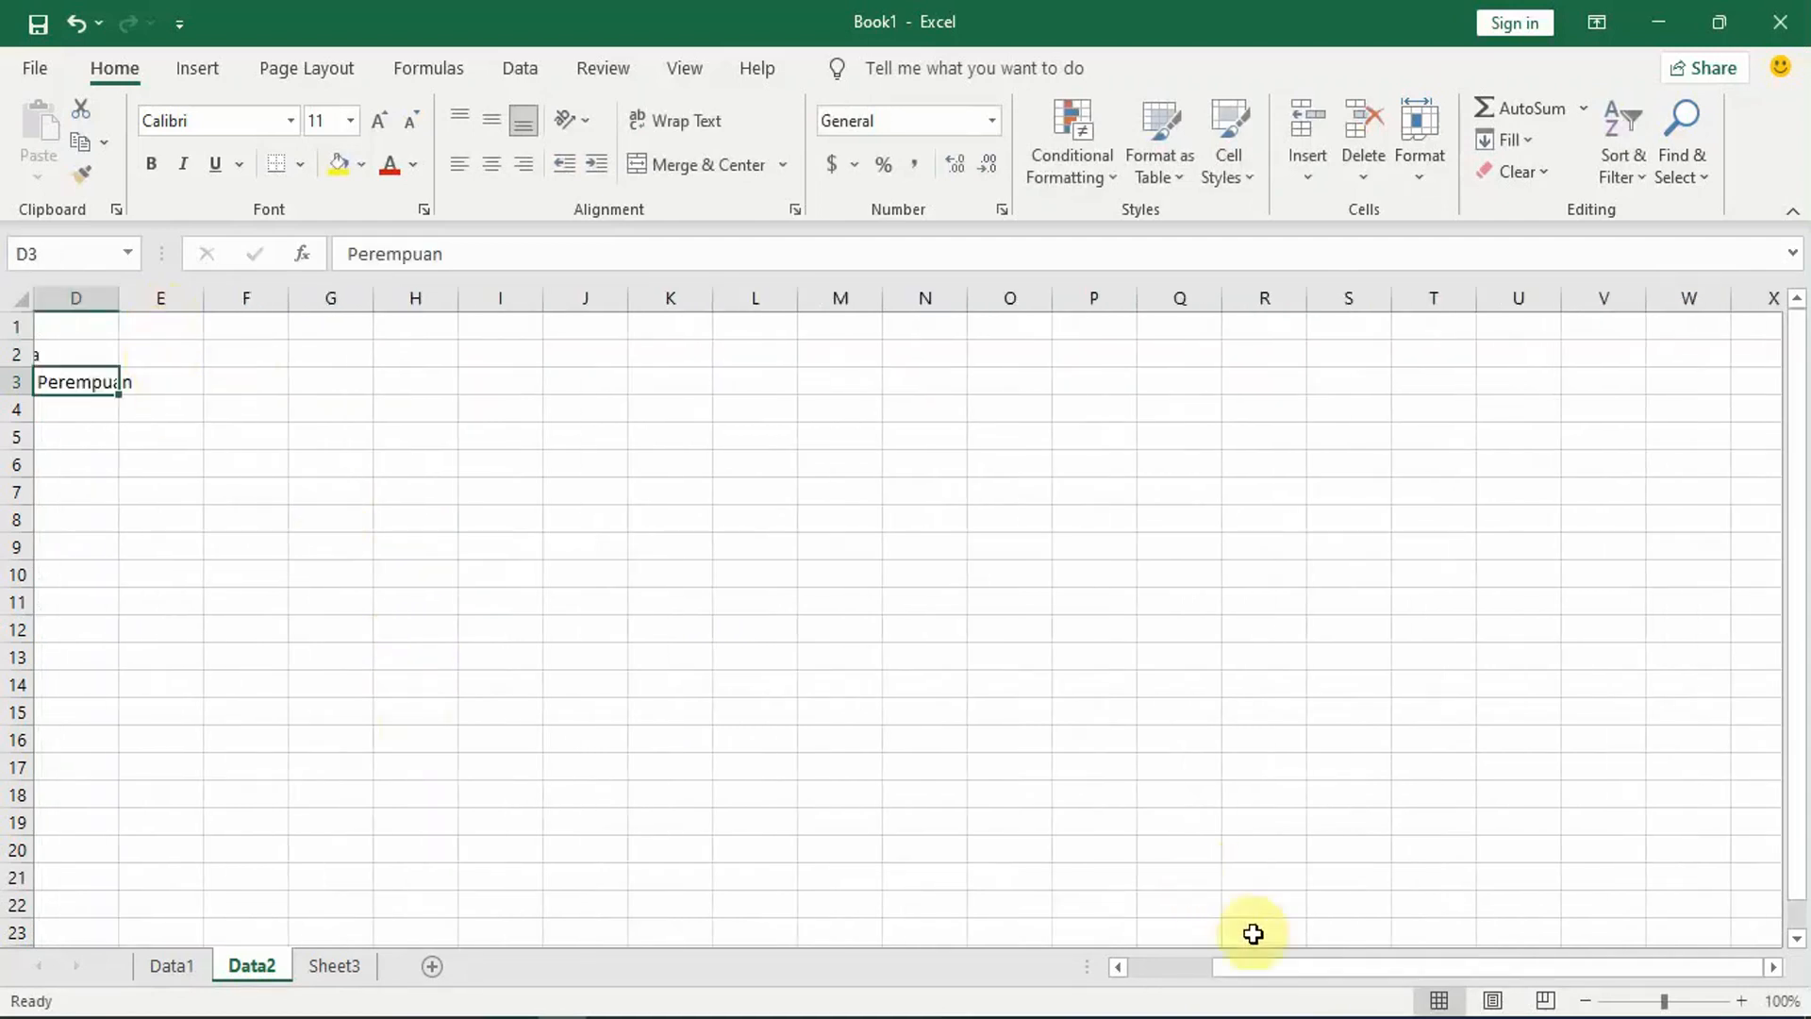
drag(1219, 959, 1091, 971)
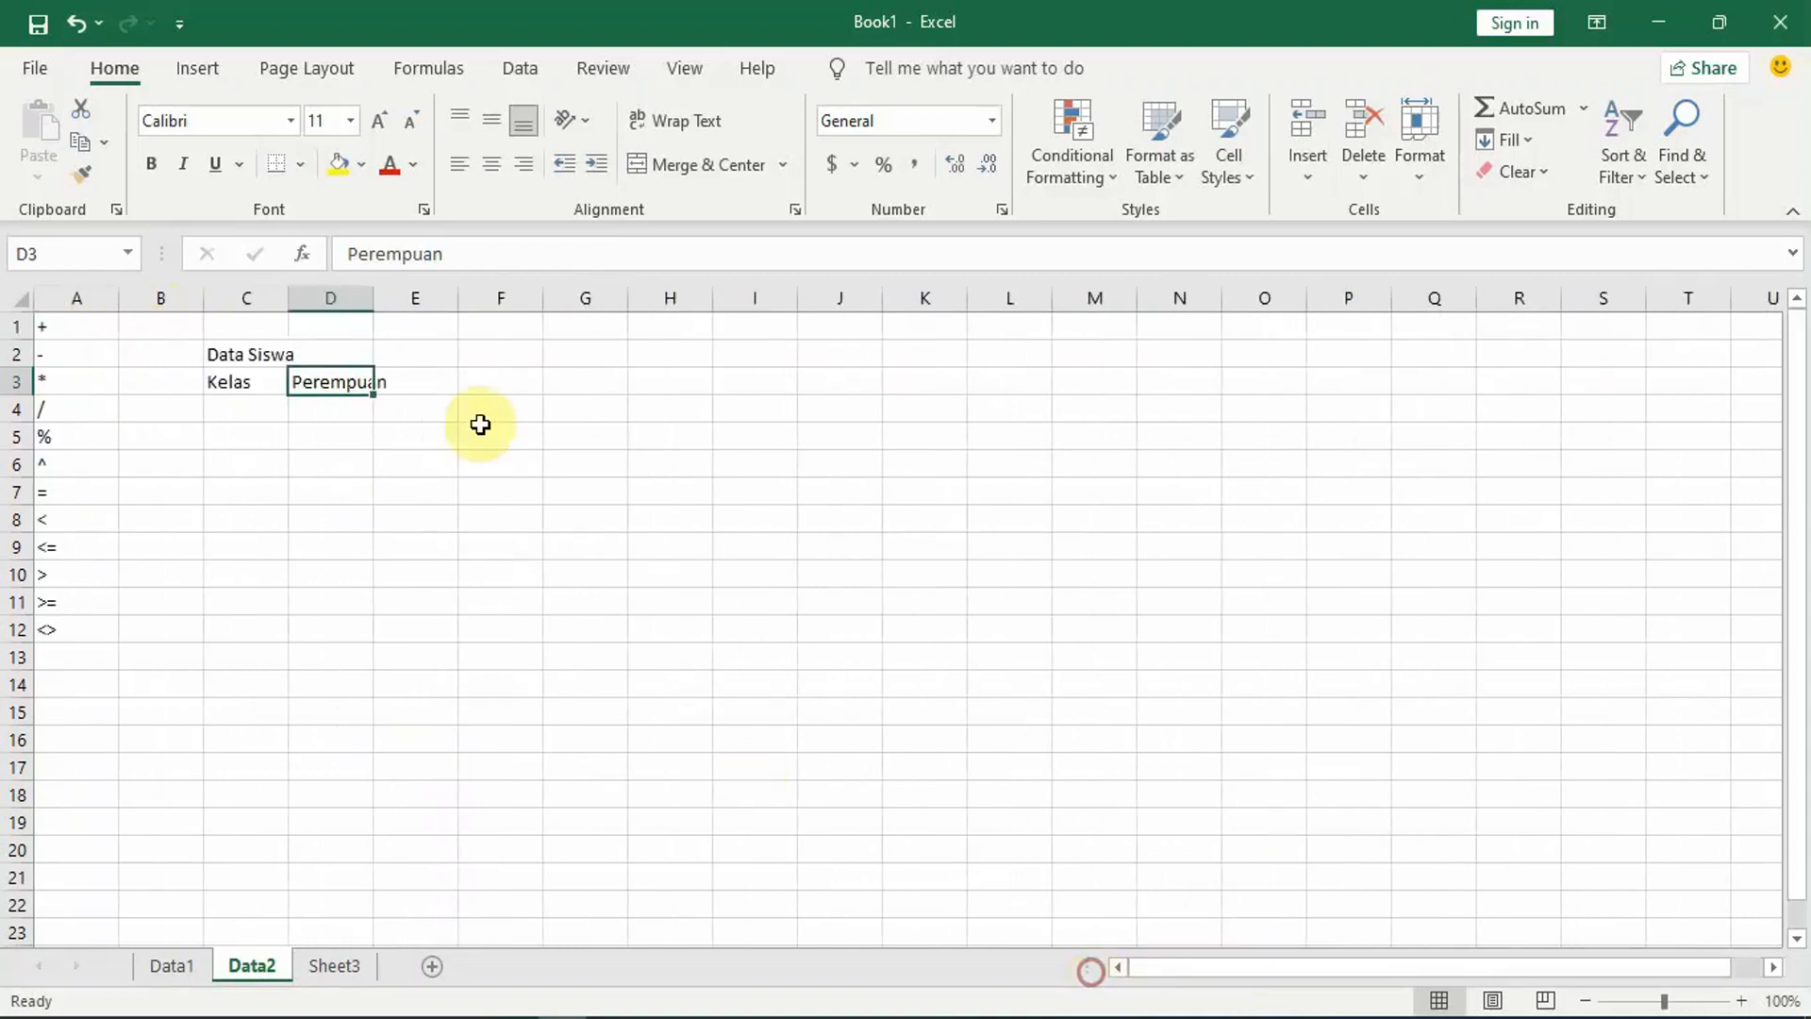
Step: Enter the column headers Laki-laki in cell E3 and Total in cell F3
click(421, 381)
text(Lak)
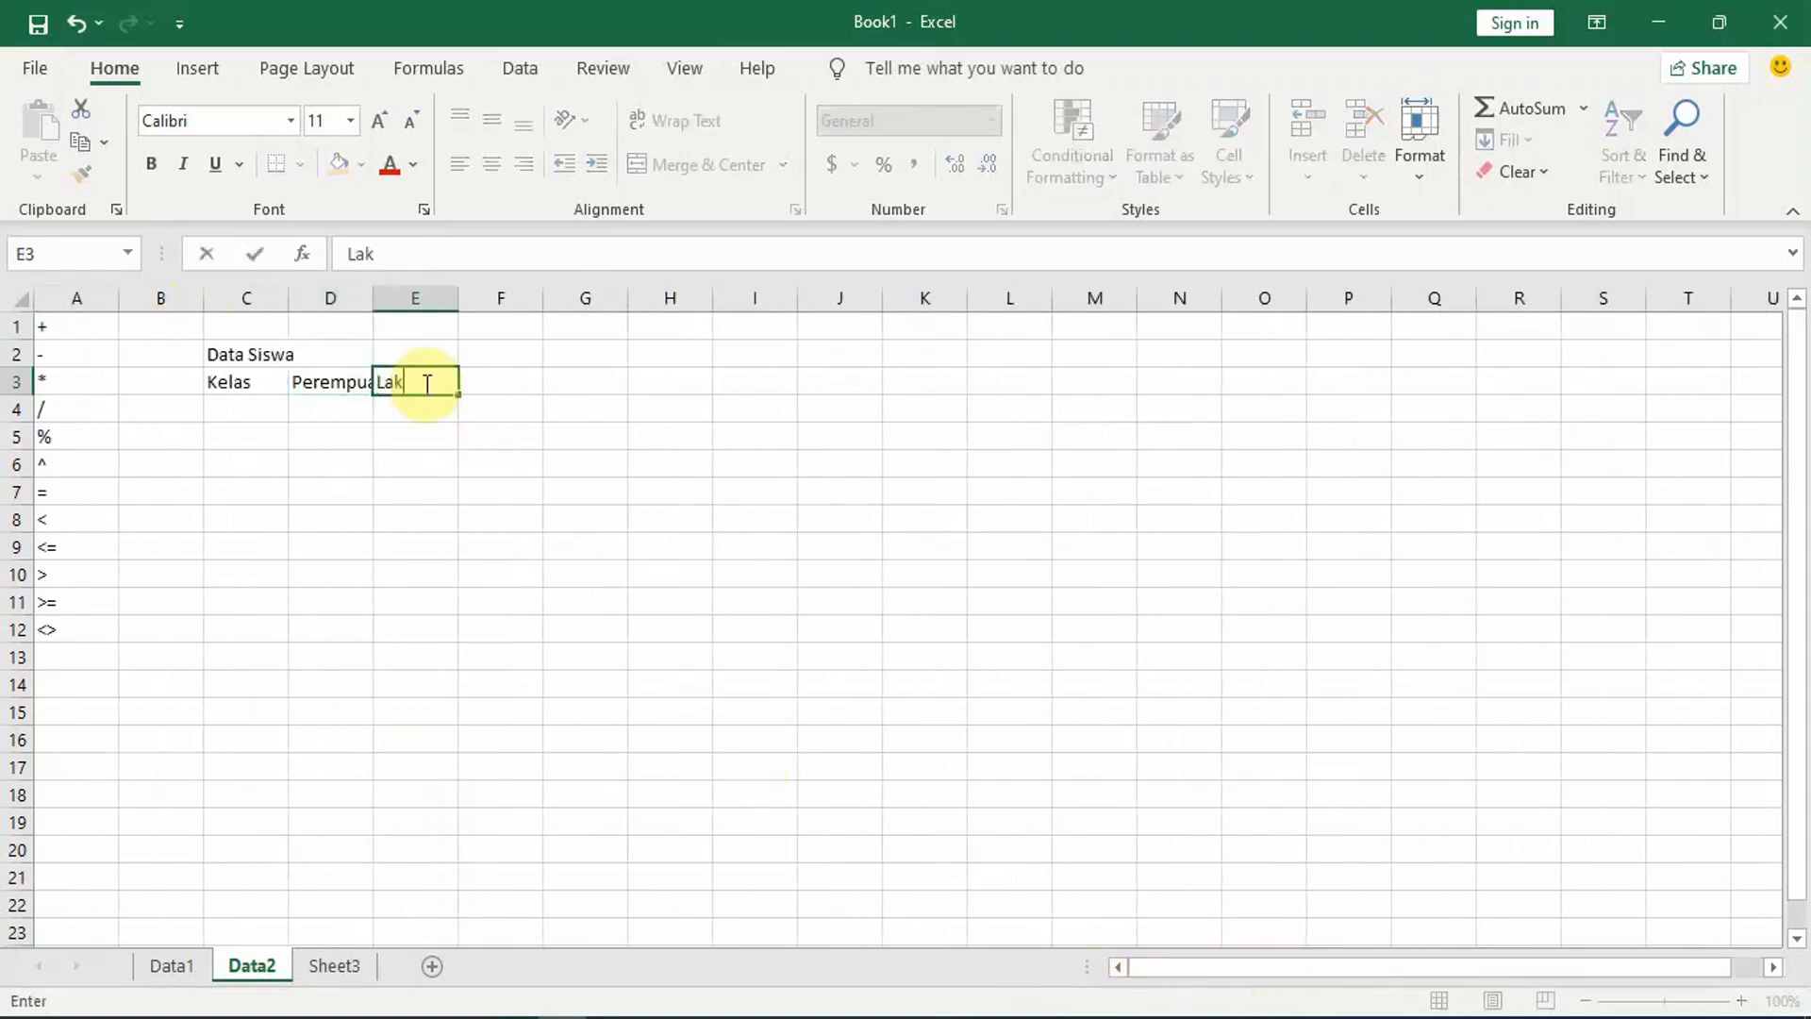
text(i-laki)
key(Tab)
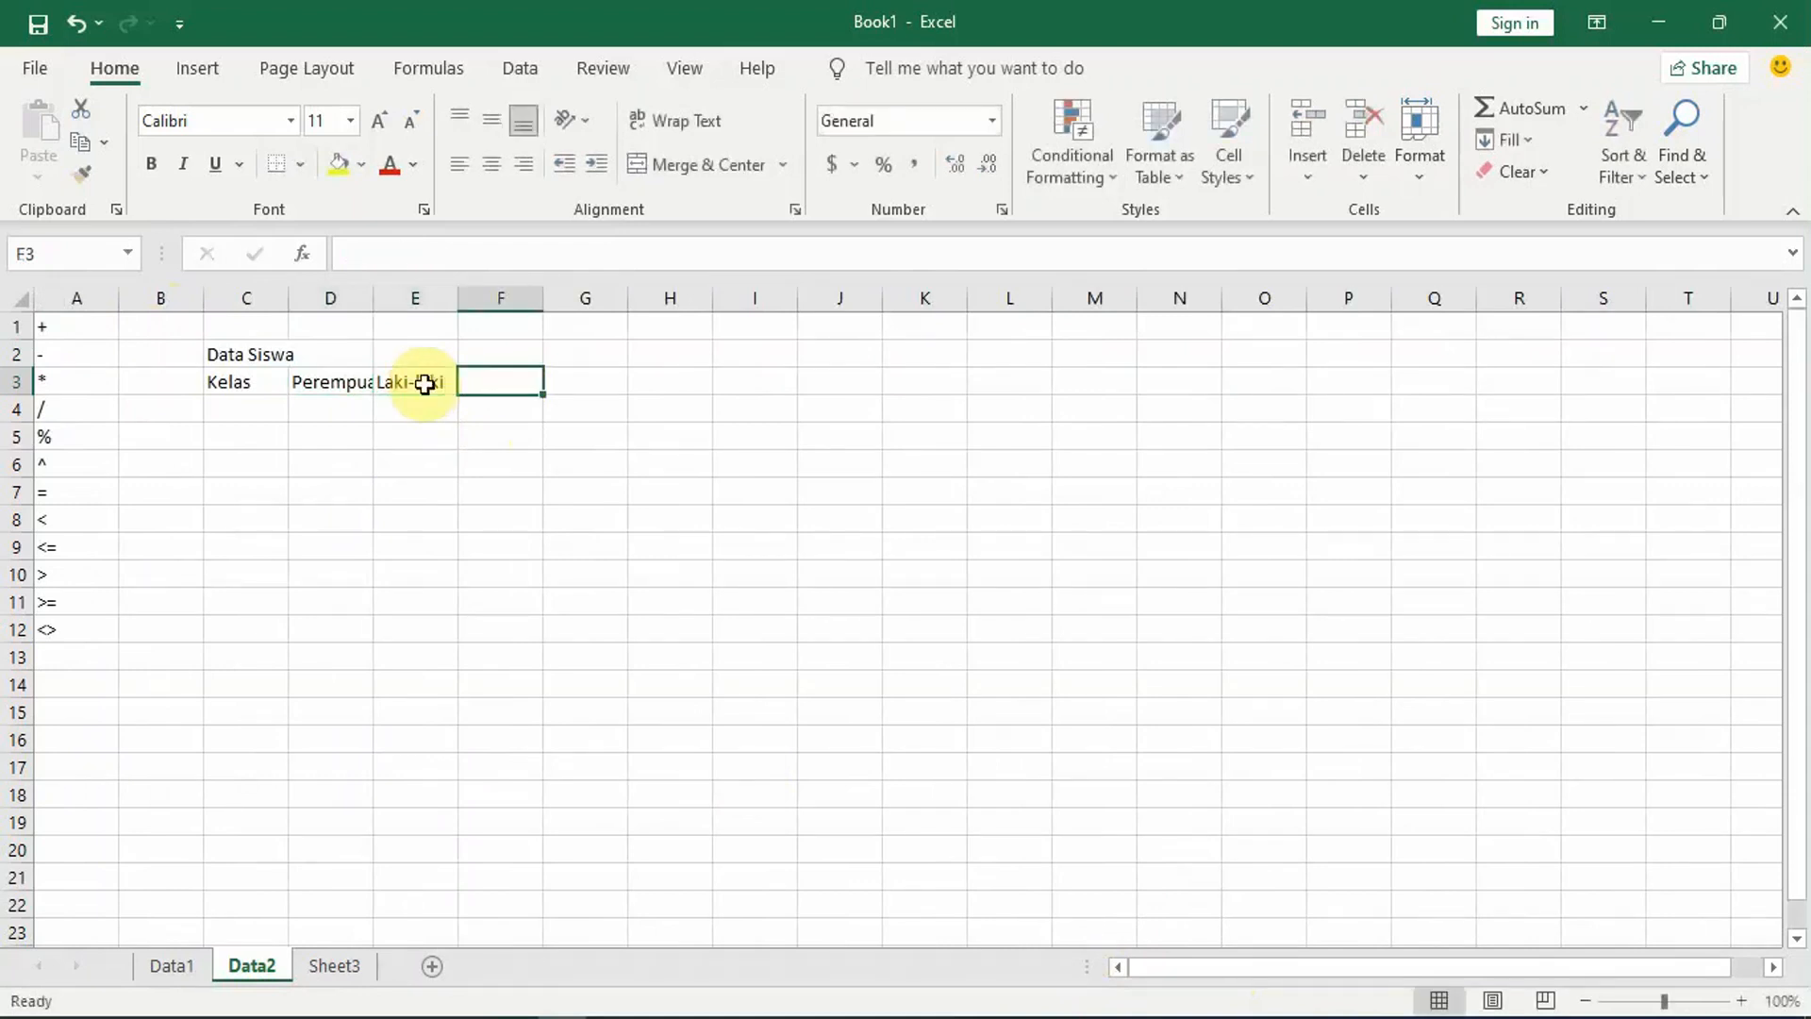
text(Tota)
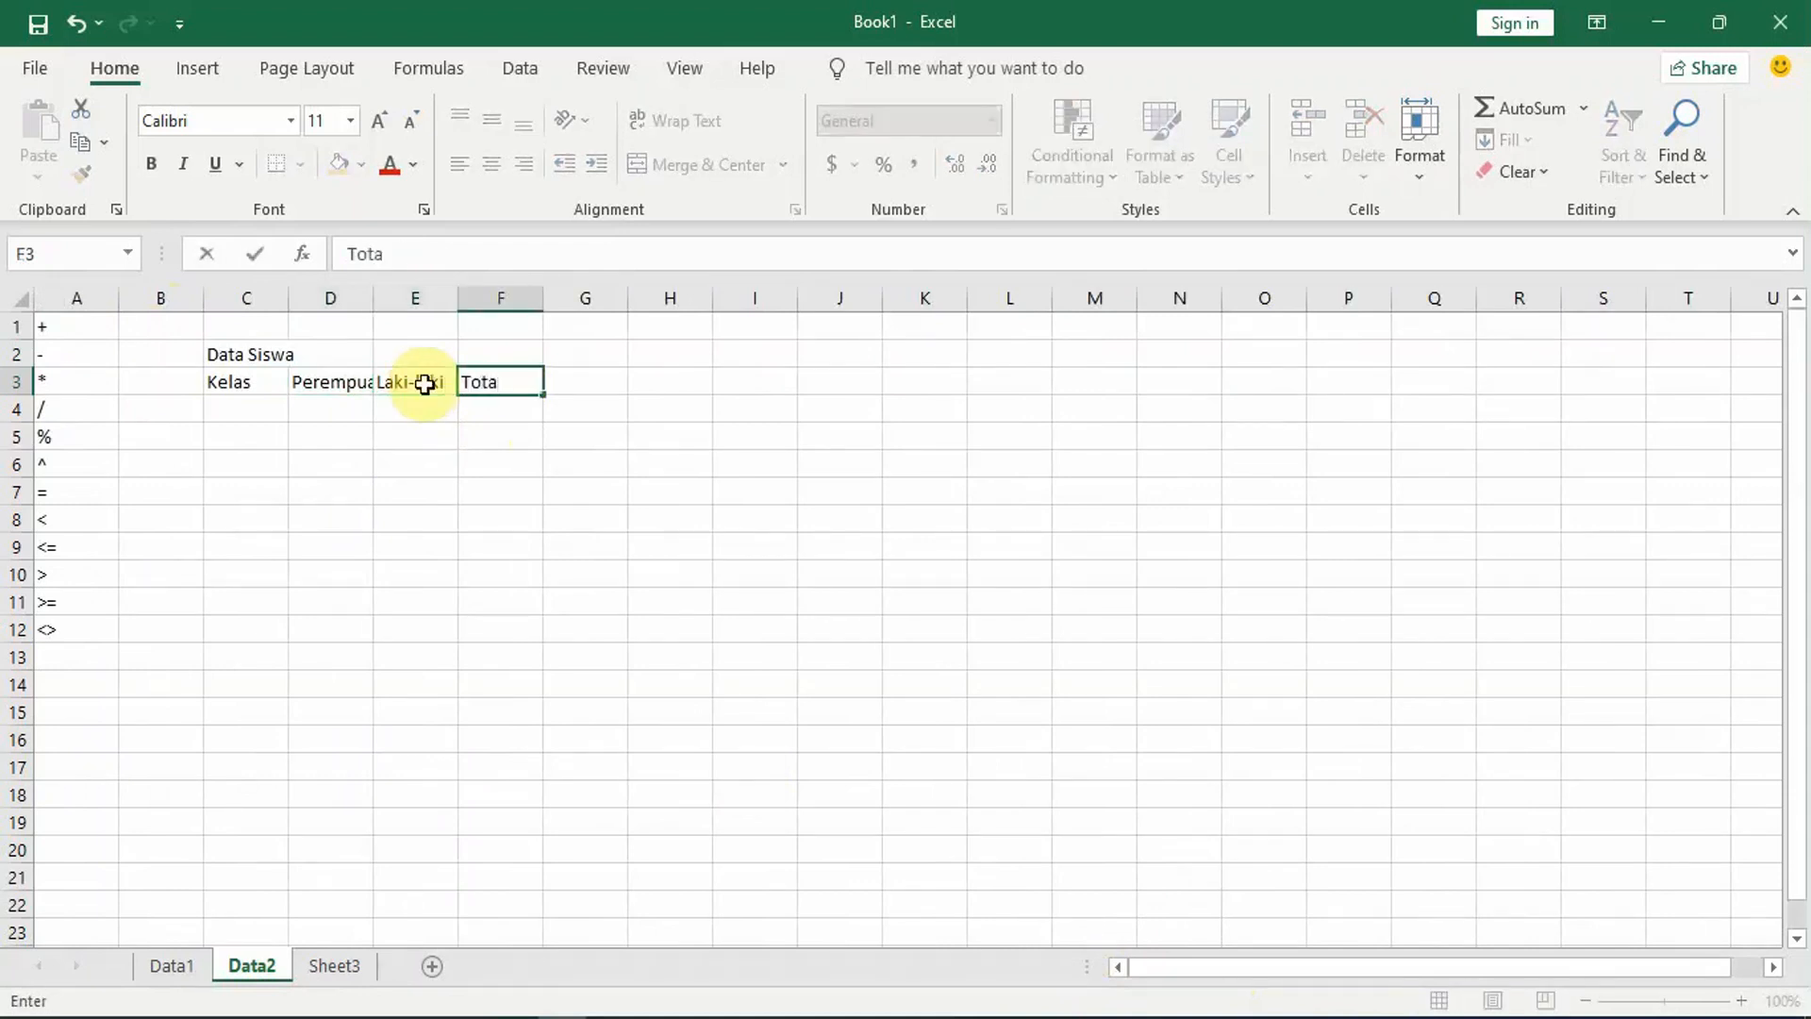
text(l)
key(Return)
Step: Enter the class numbers 1, 2 and 3 in cells C4 to C6 under Kelas
click(231, 406)
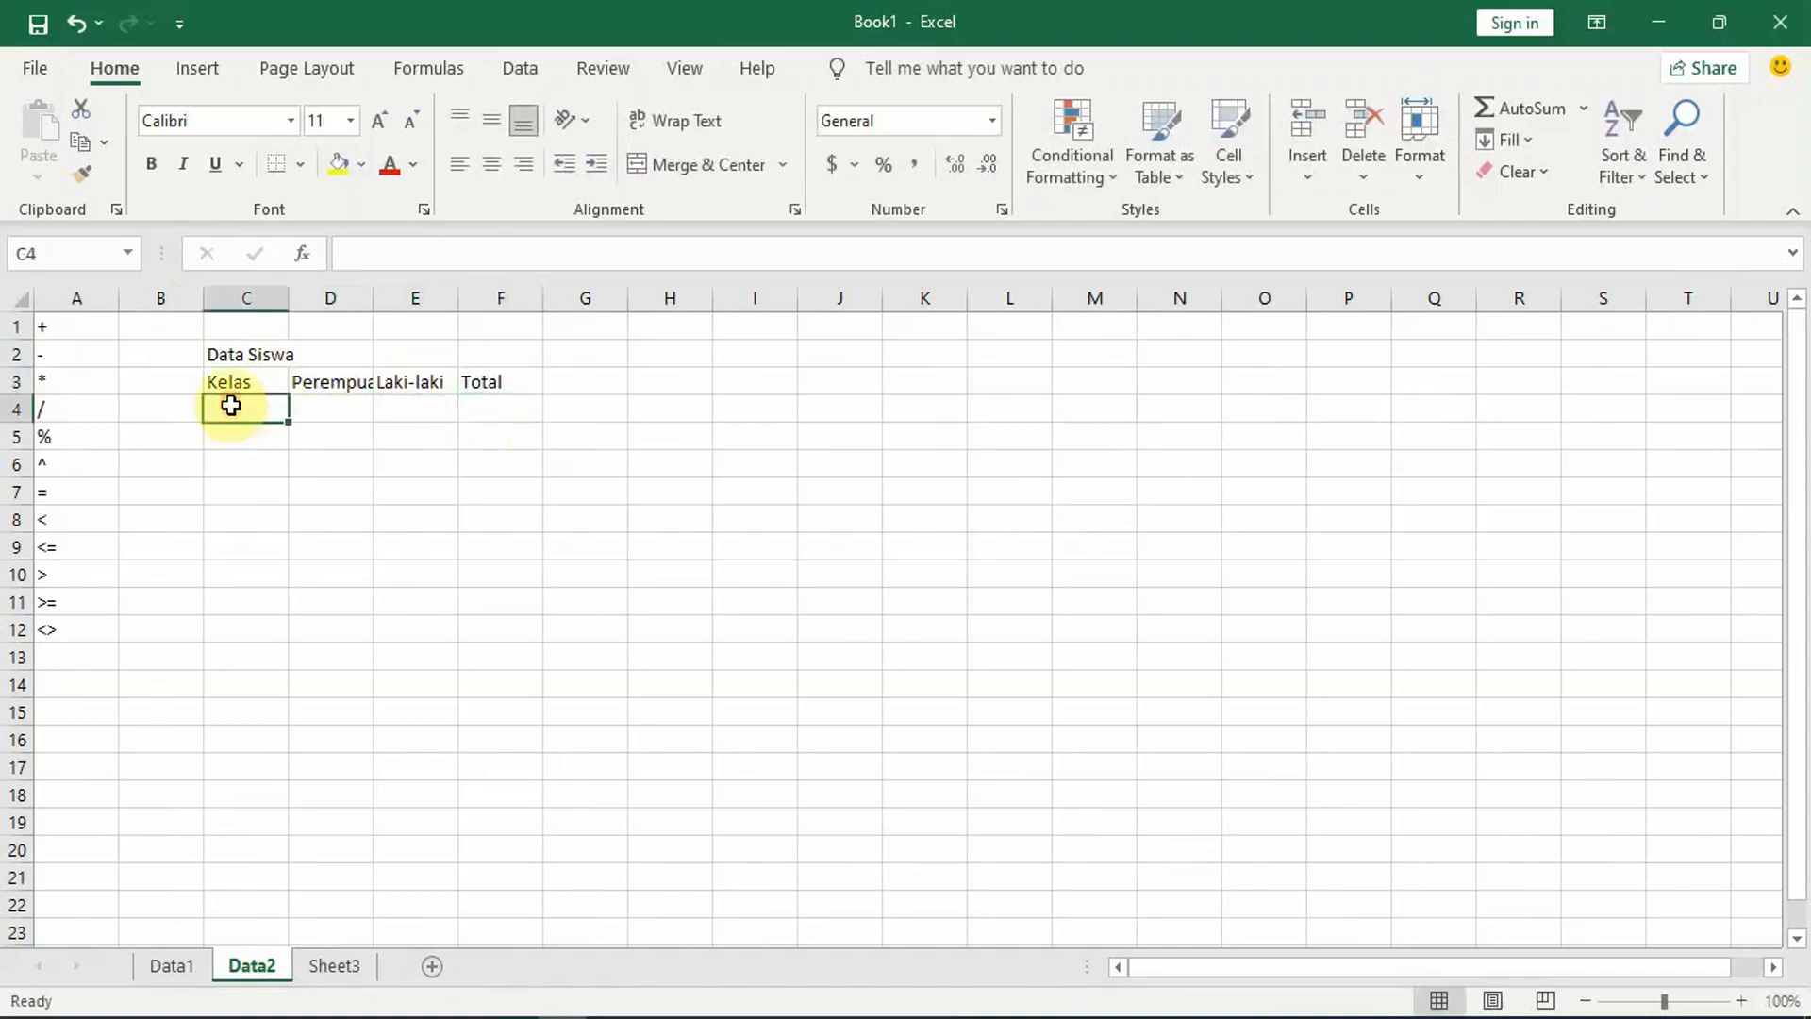
text(1)
key(Return)
text(2)
key(Return)
text(3)
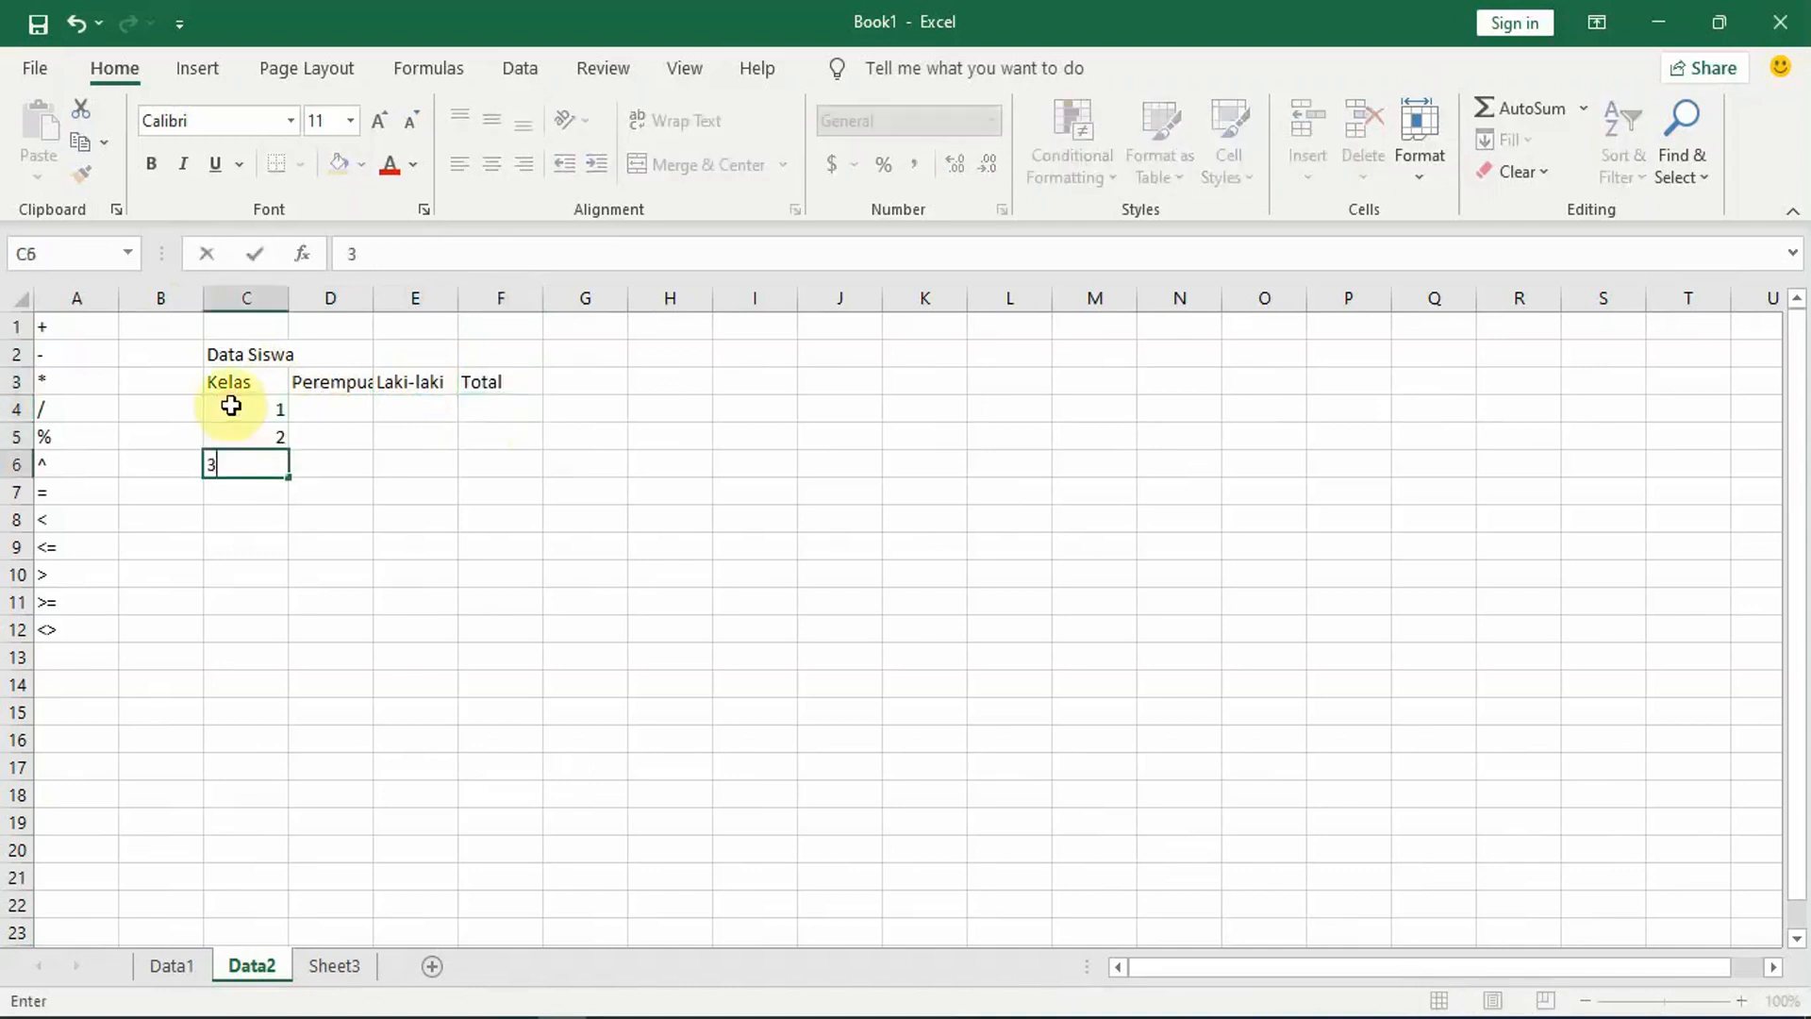
key(Return)
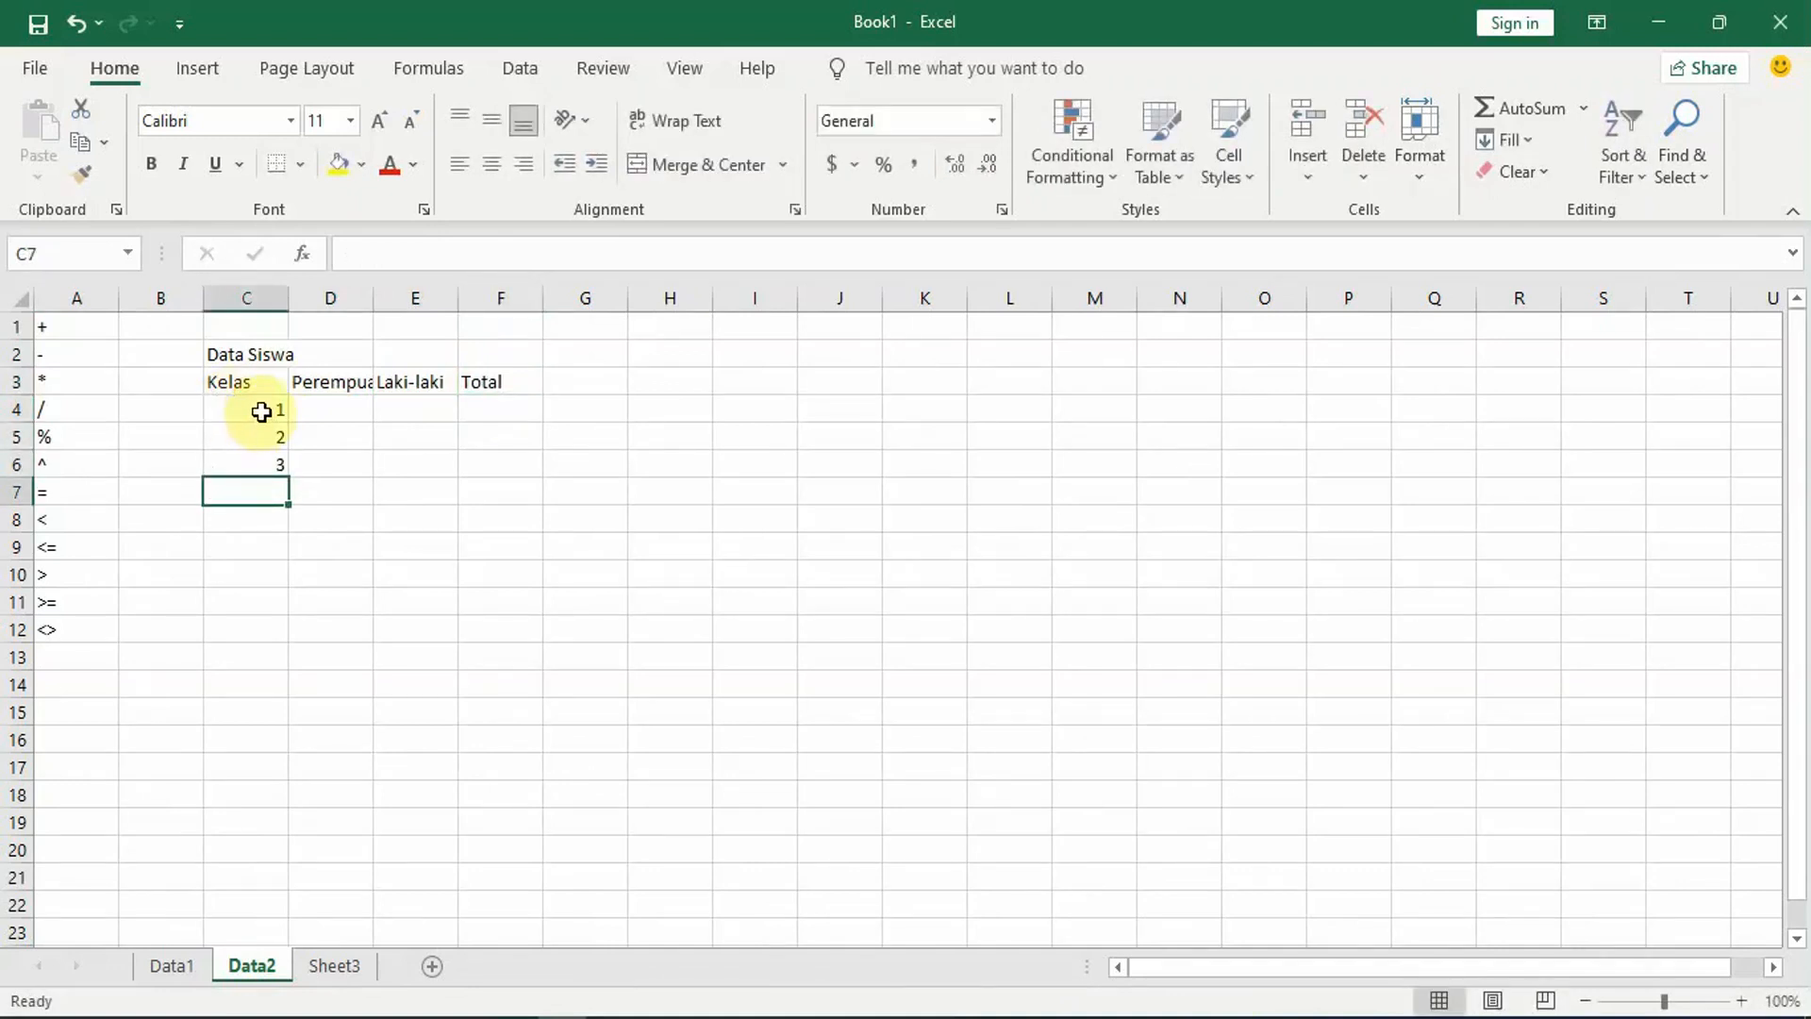
click(262, 415)
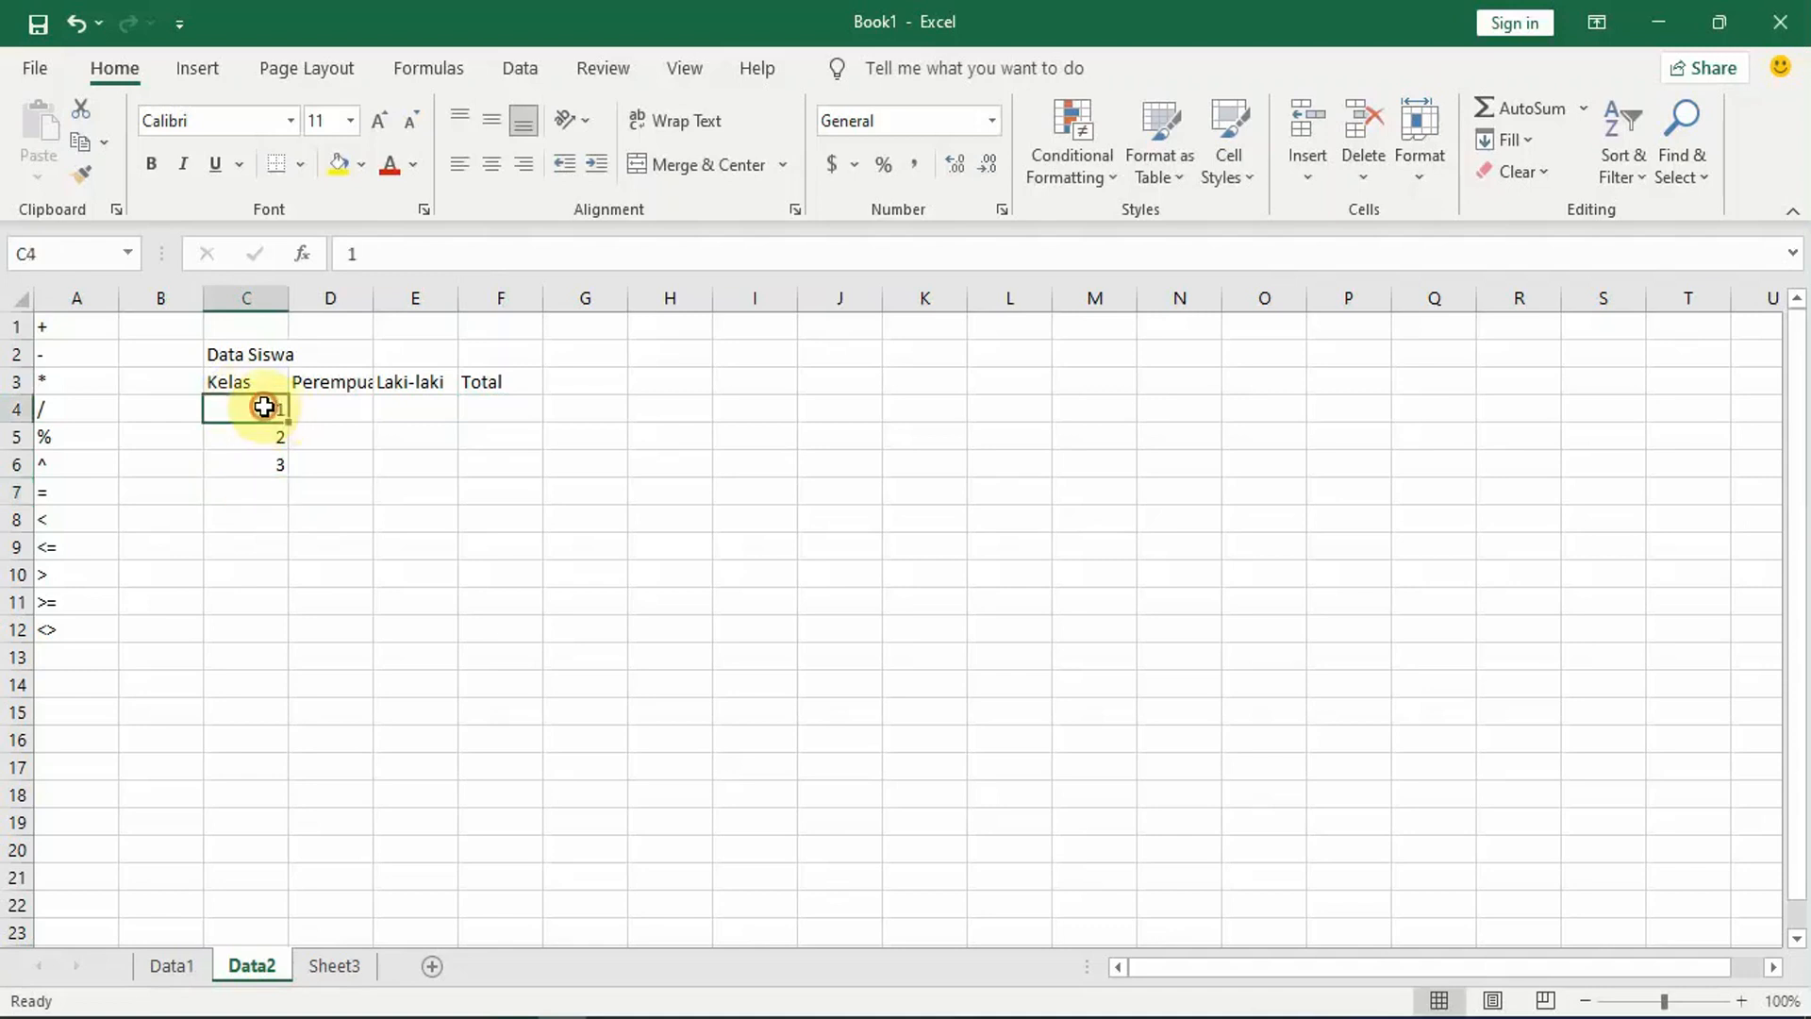
Step: Extend the Kelas number series from cells C4 and C5 down to 5 in cell C8
drag(264, 419, 265, 429)
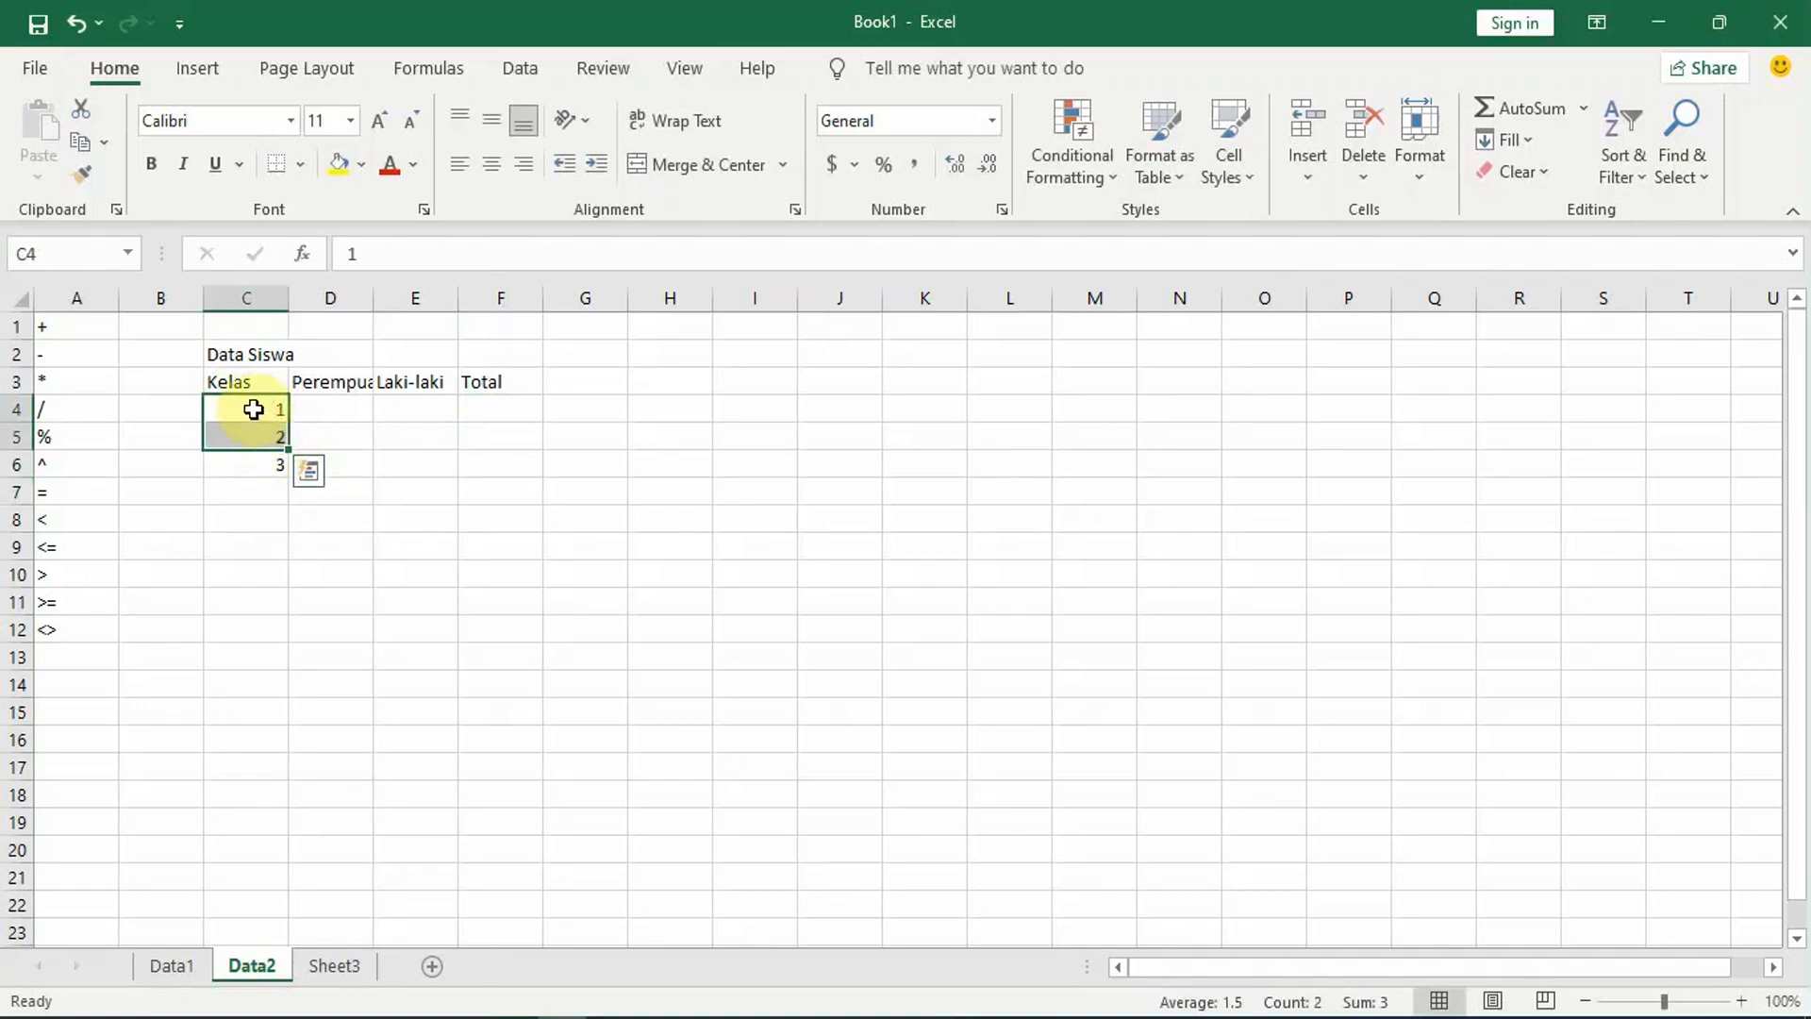
drag(284, 454, 283, 528)
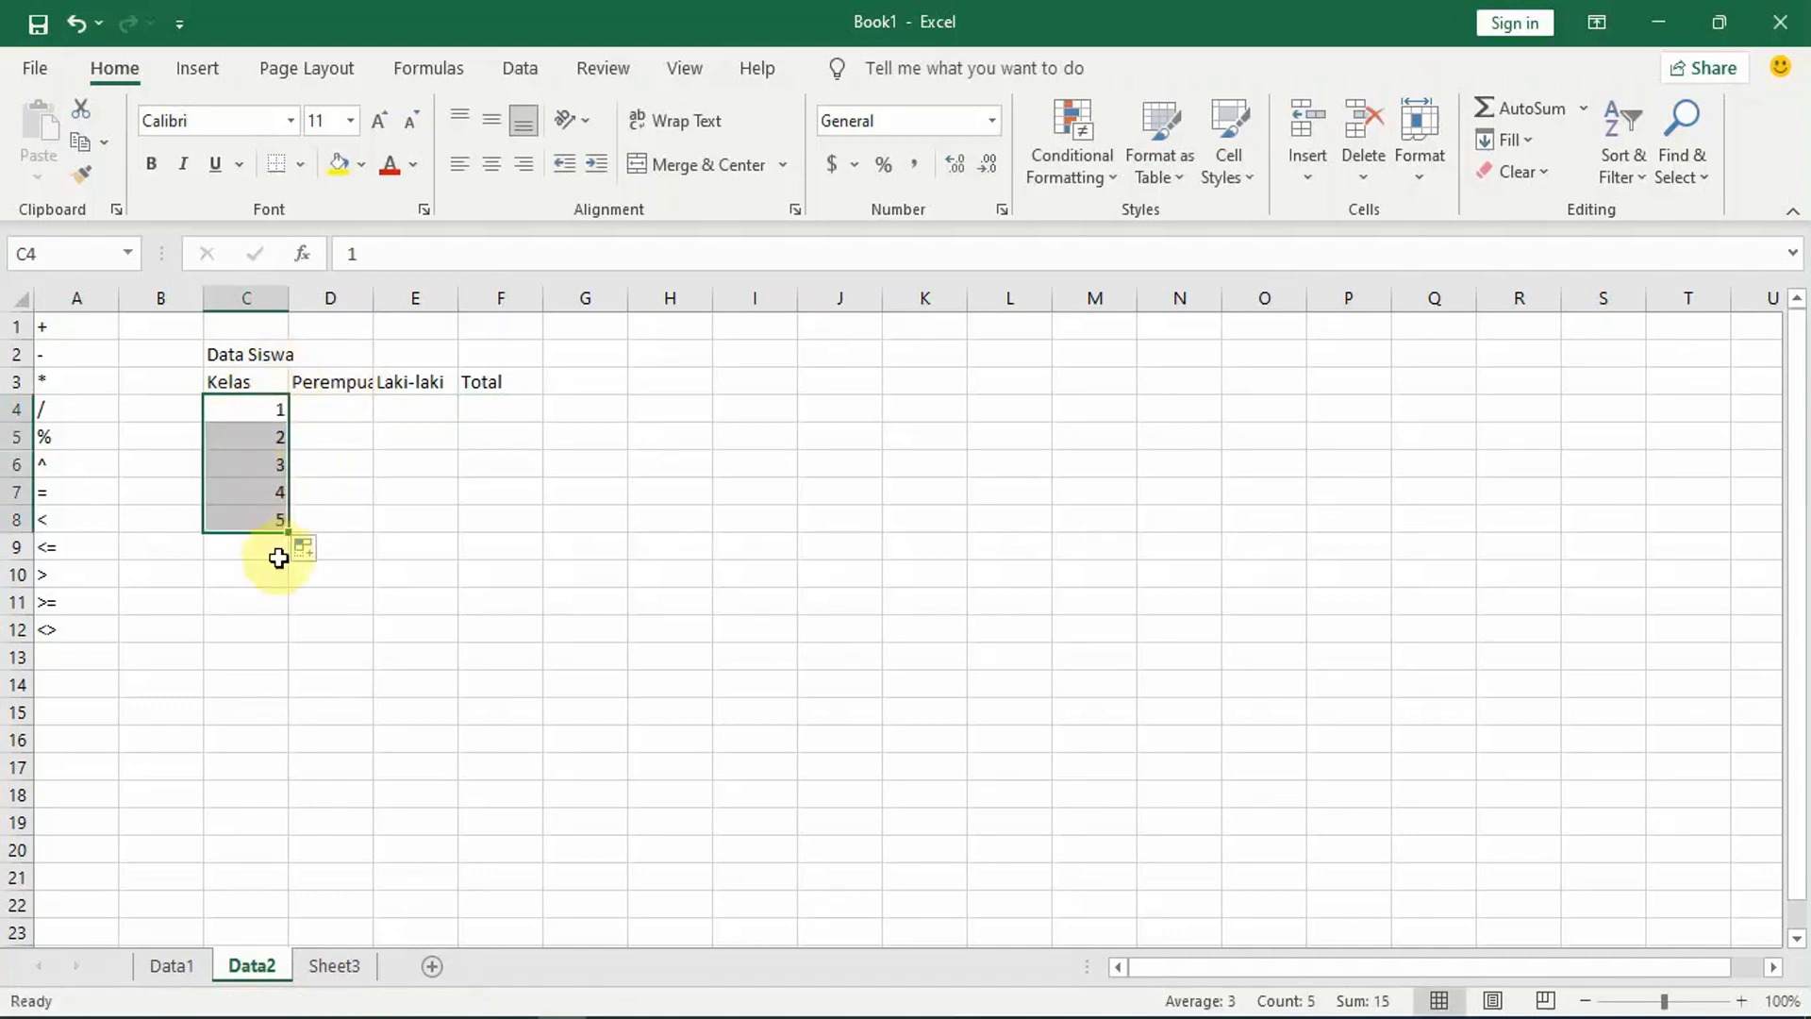
Step: Enter the Perempuan counts 20, 17, 22, 24 and 25 in cells D4 to D8
click(342, 409)
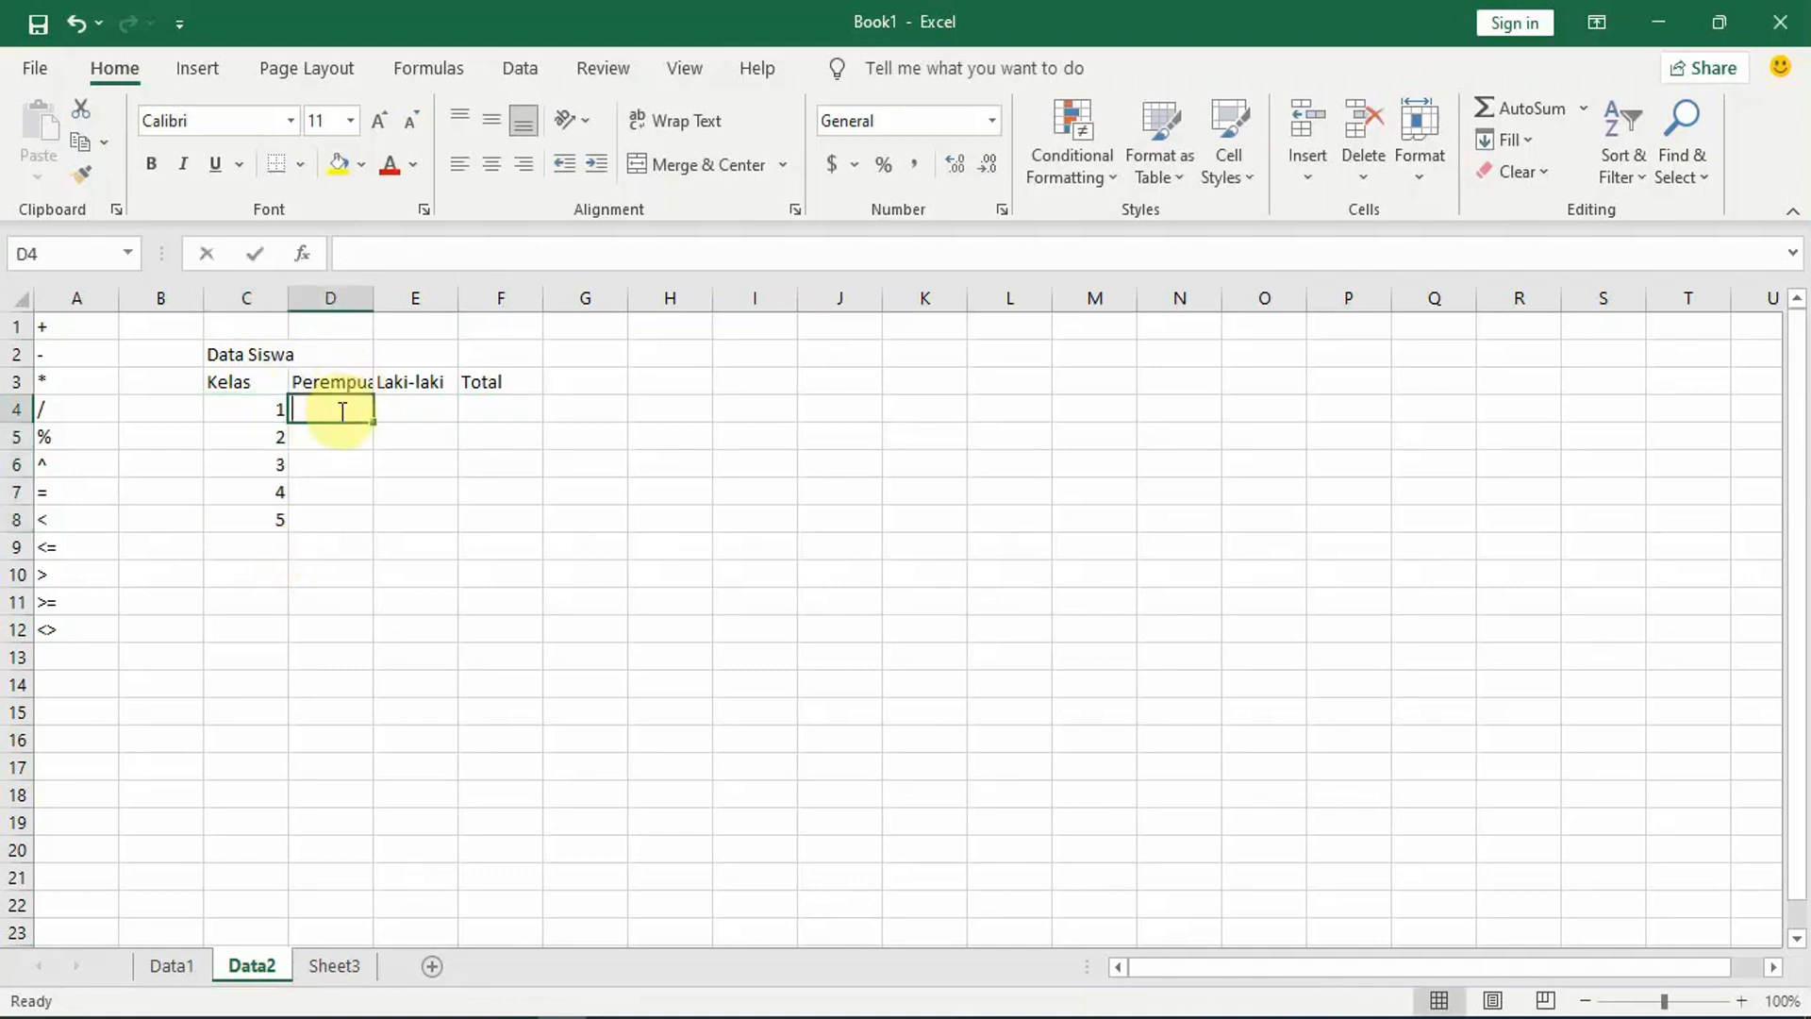
text(20)
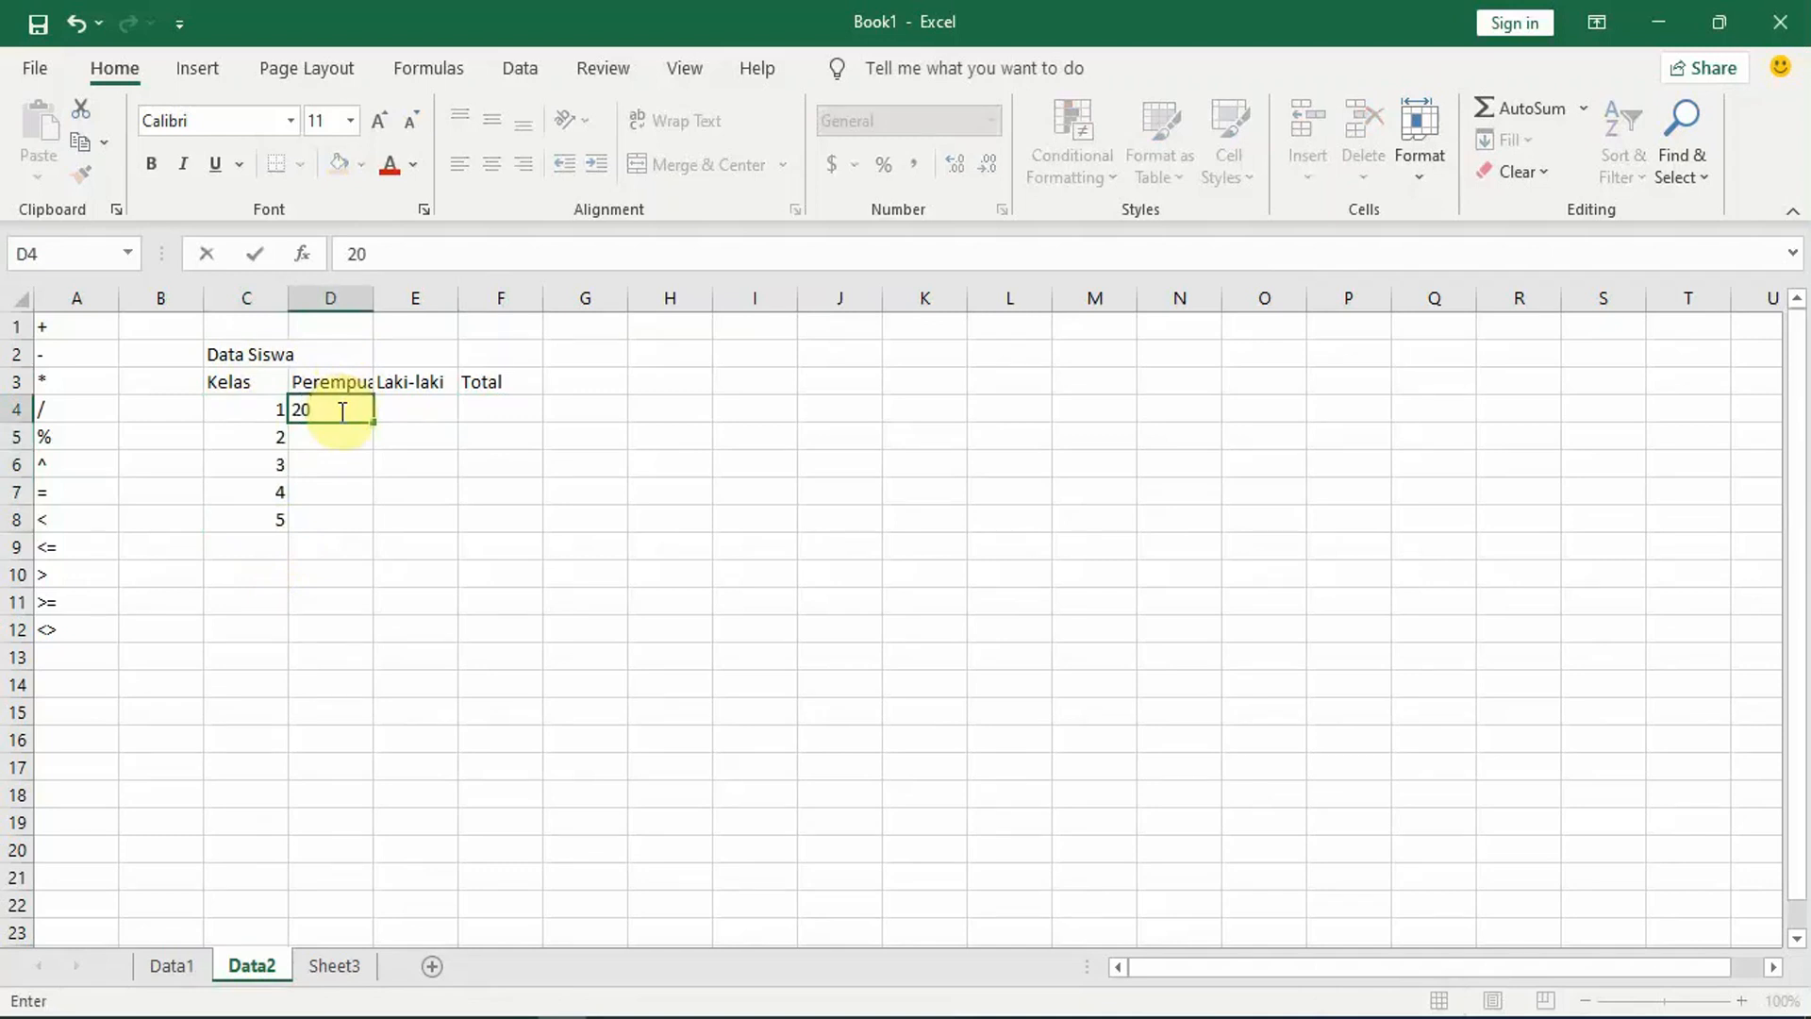
key(Return)
text(17)
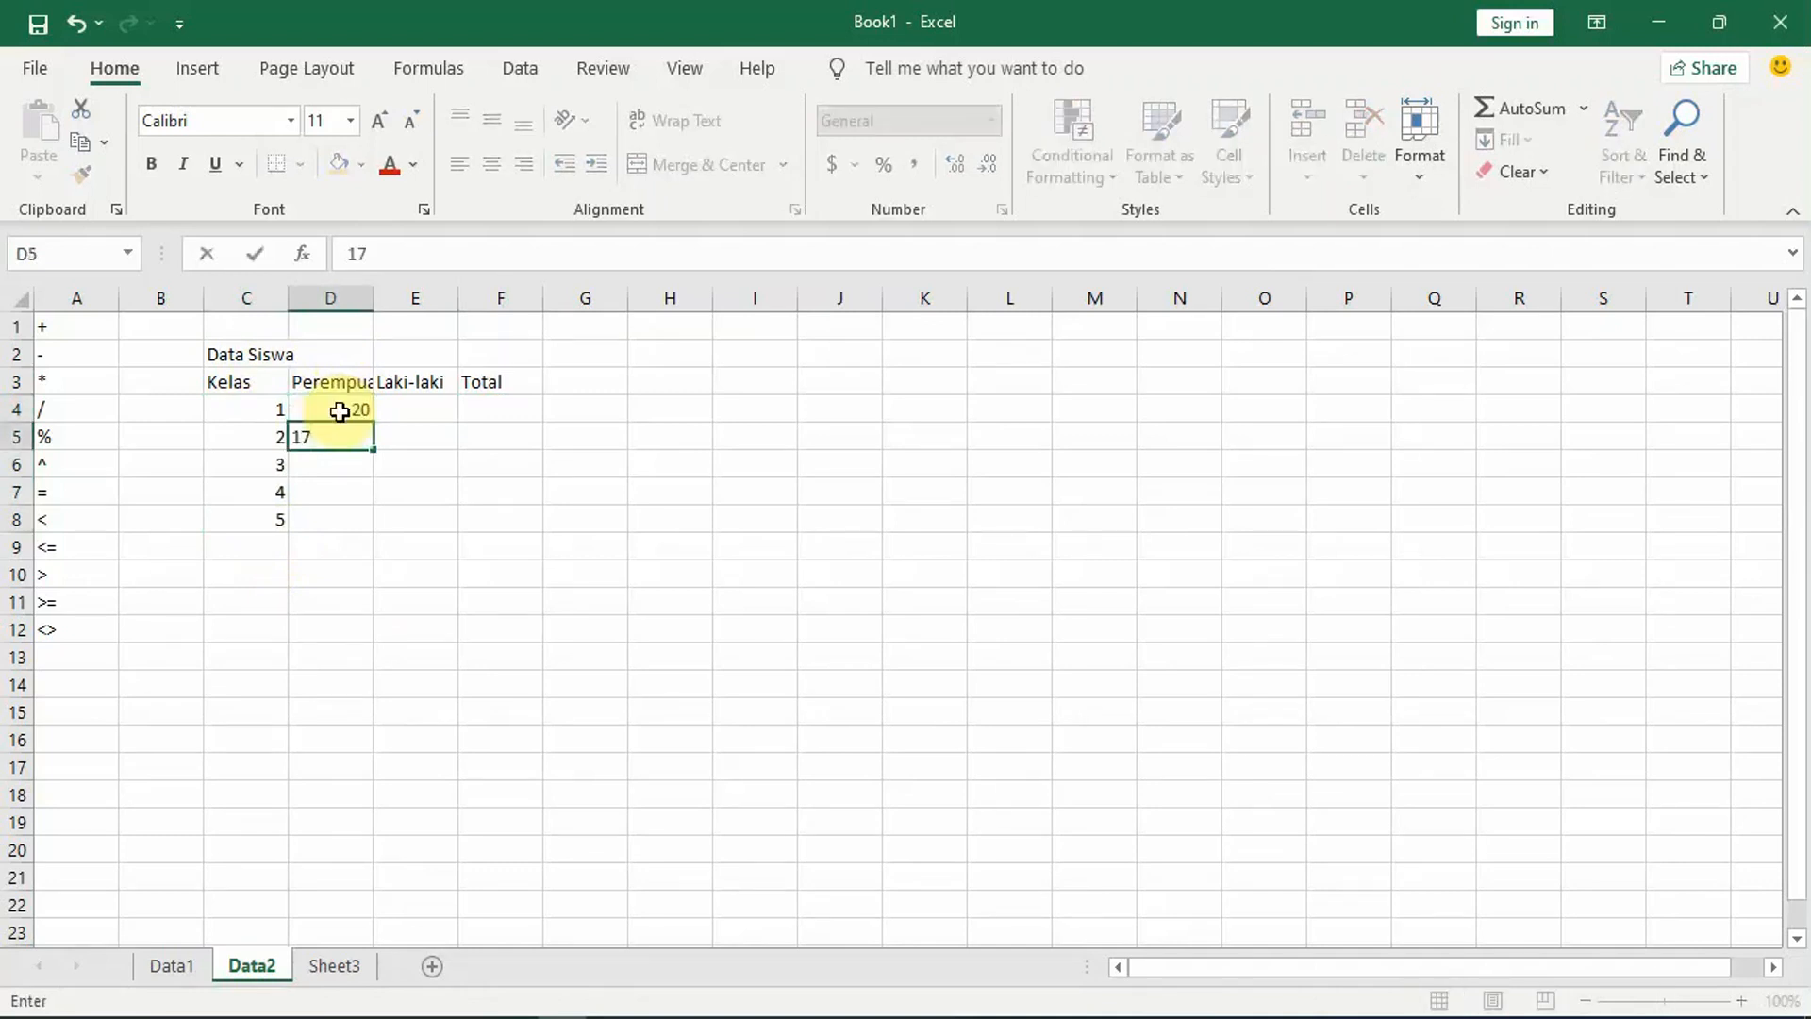
key(Return)
text(22)
key(Return)
text(24)
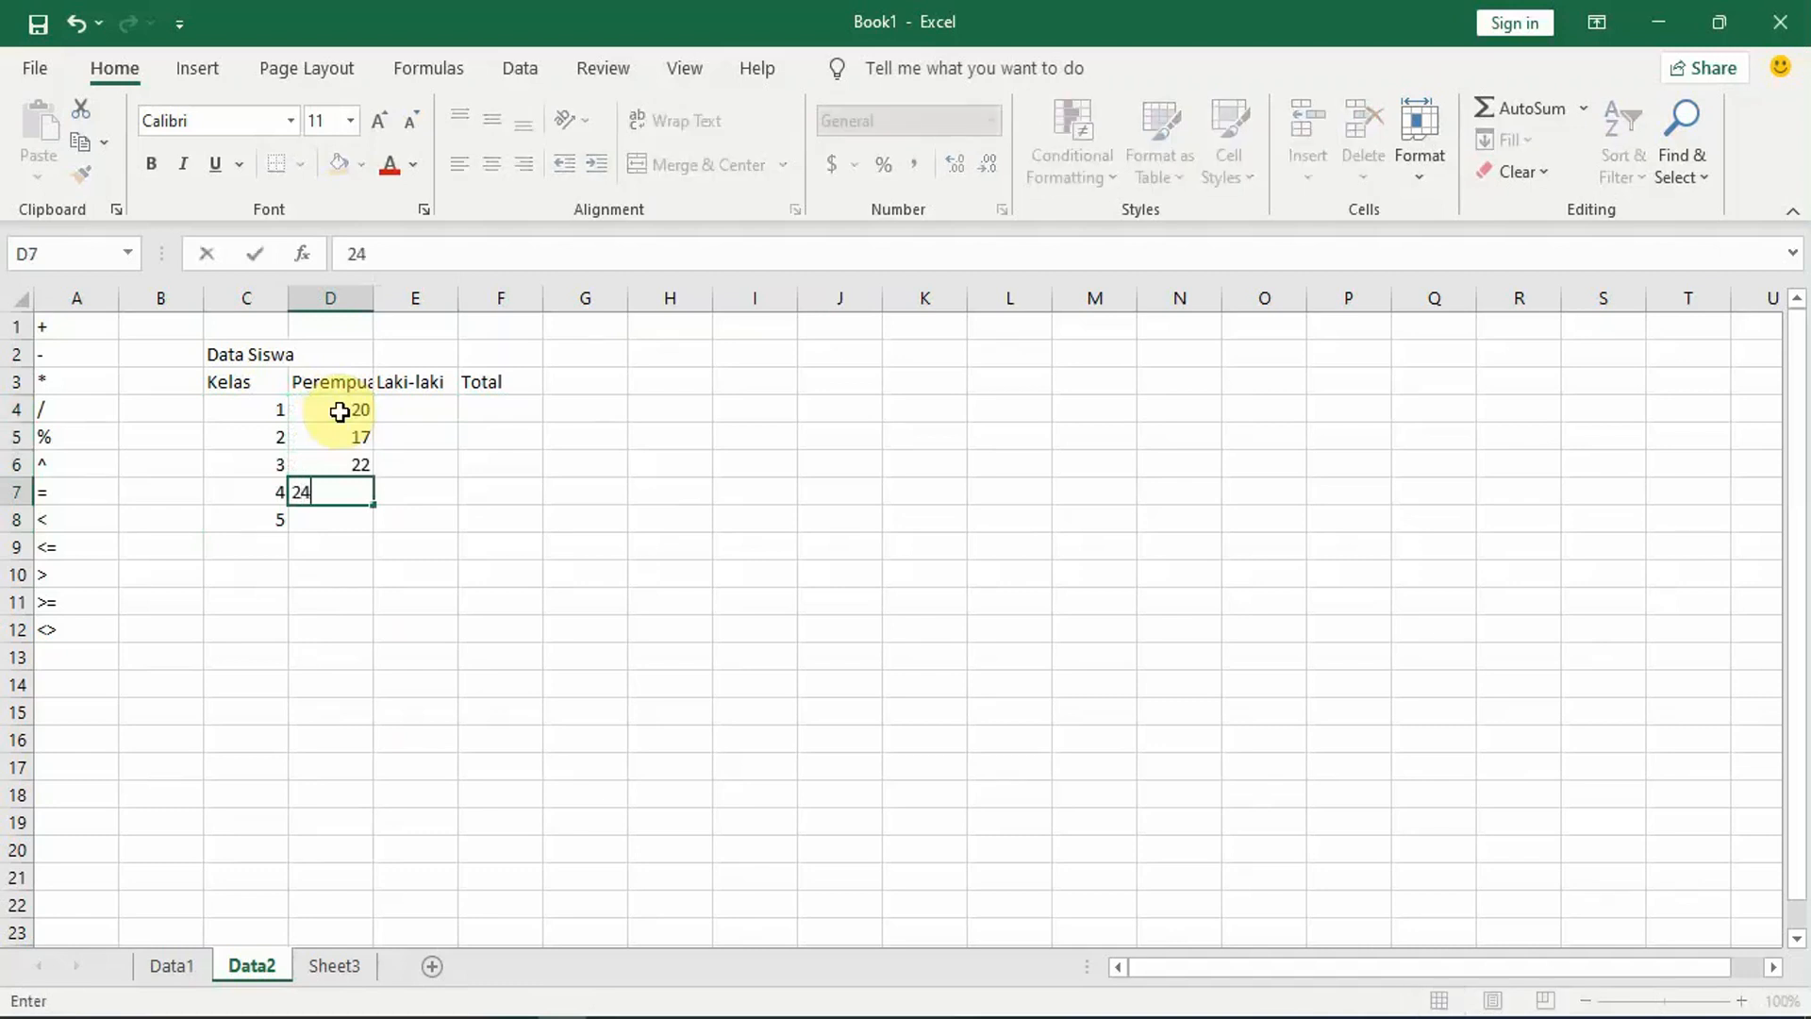
key(Return)
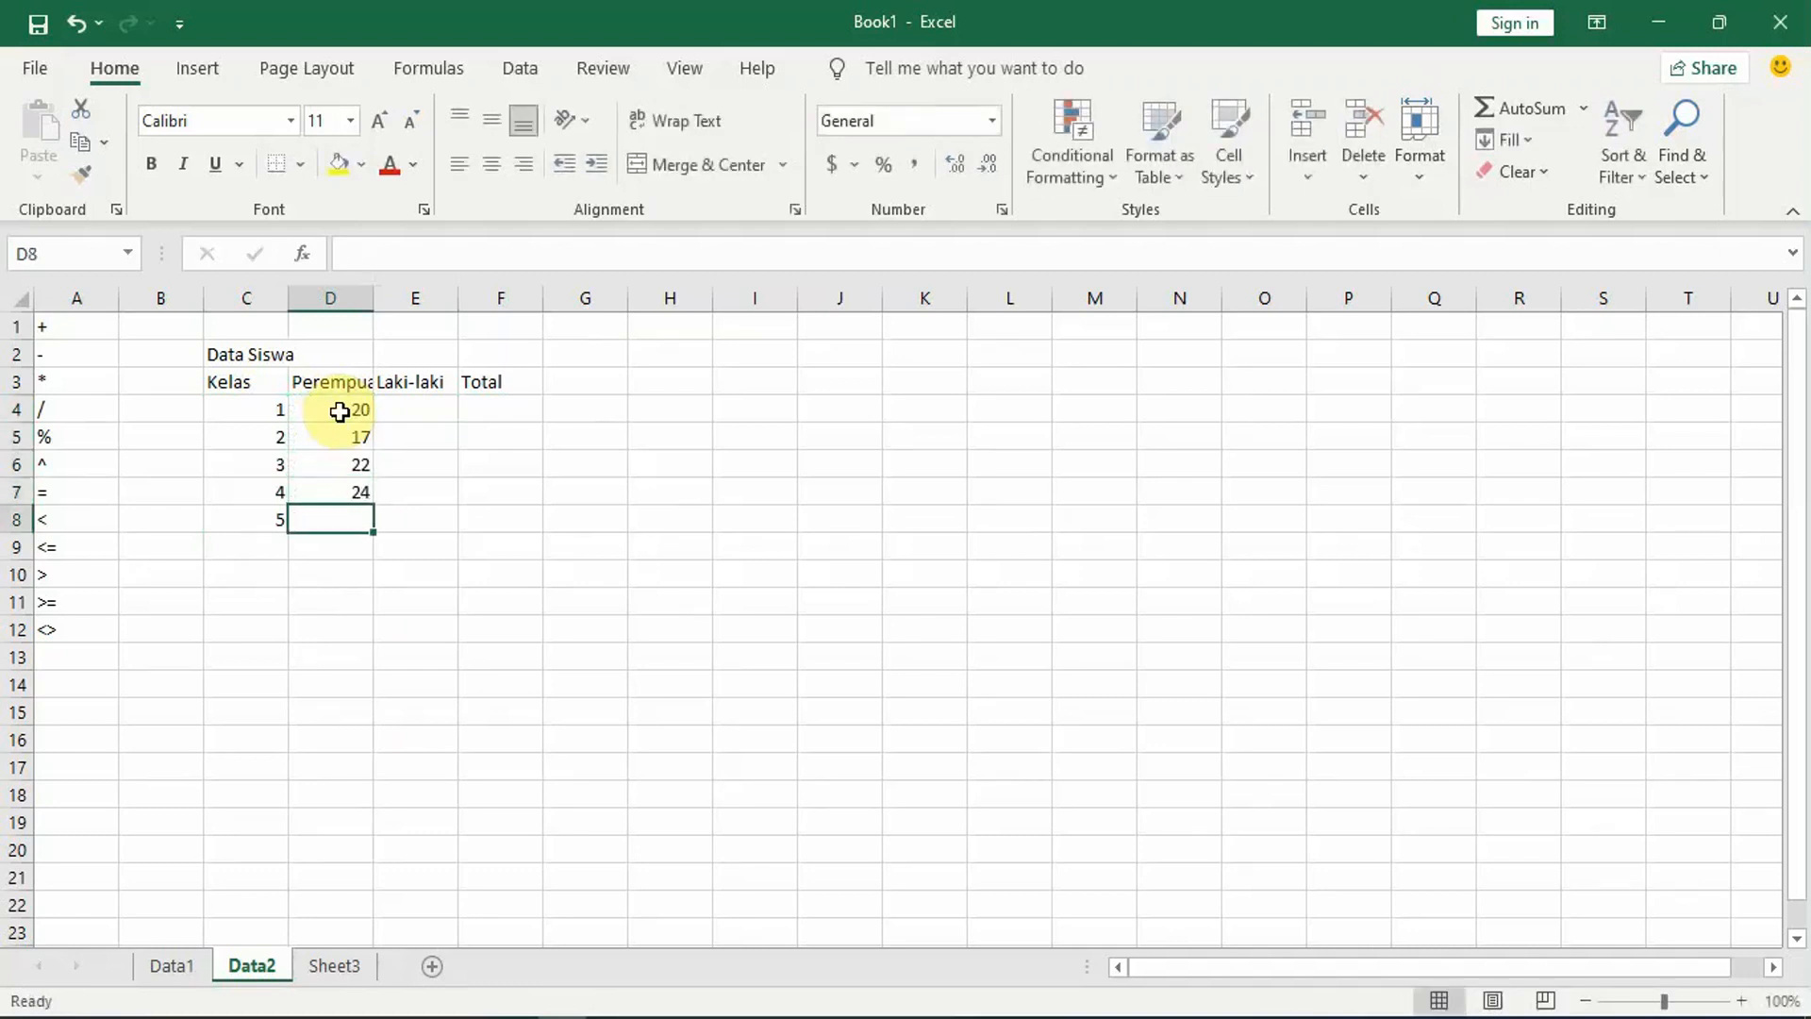
text(6)
key(BackSpace)
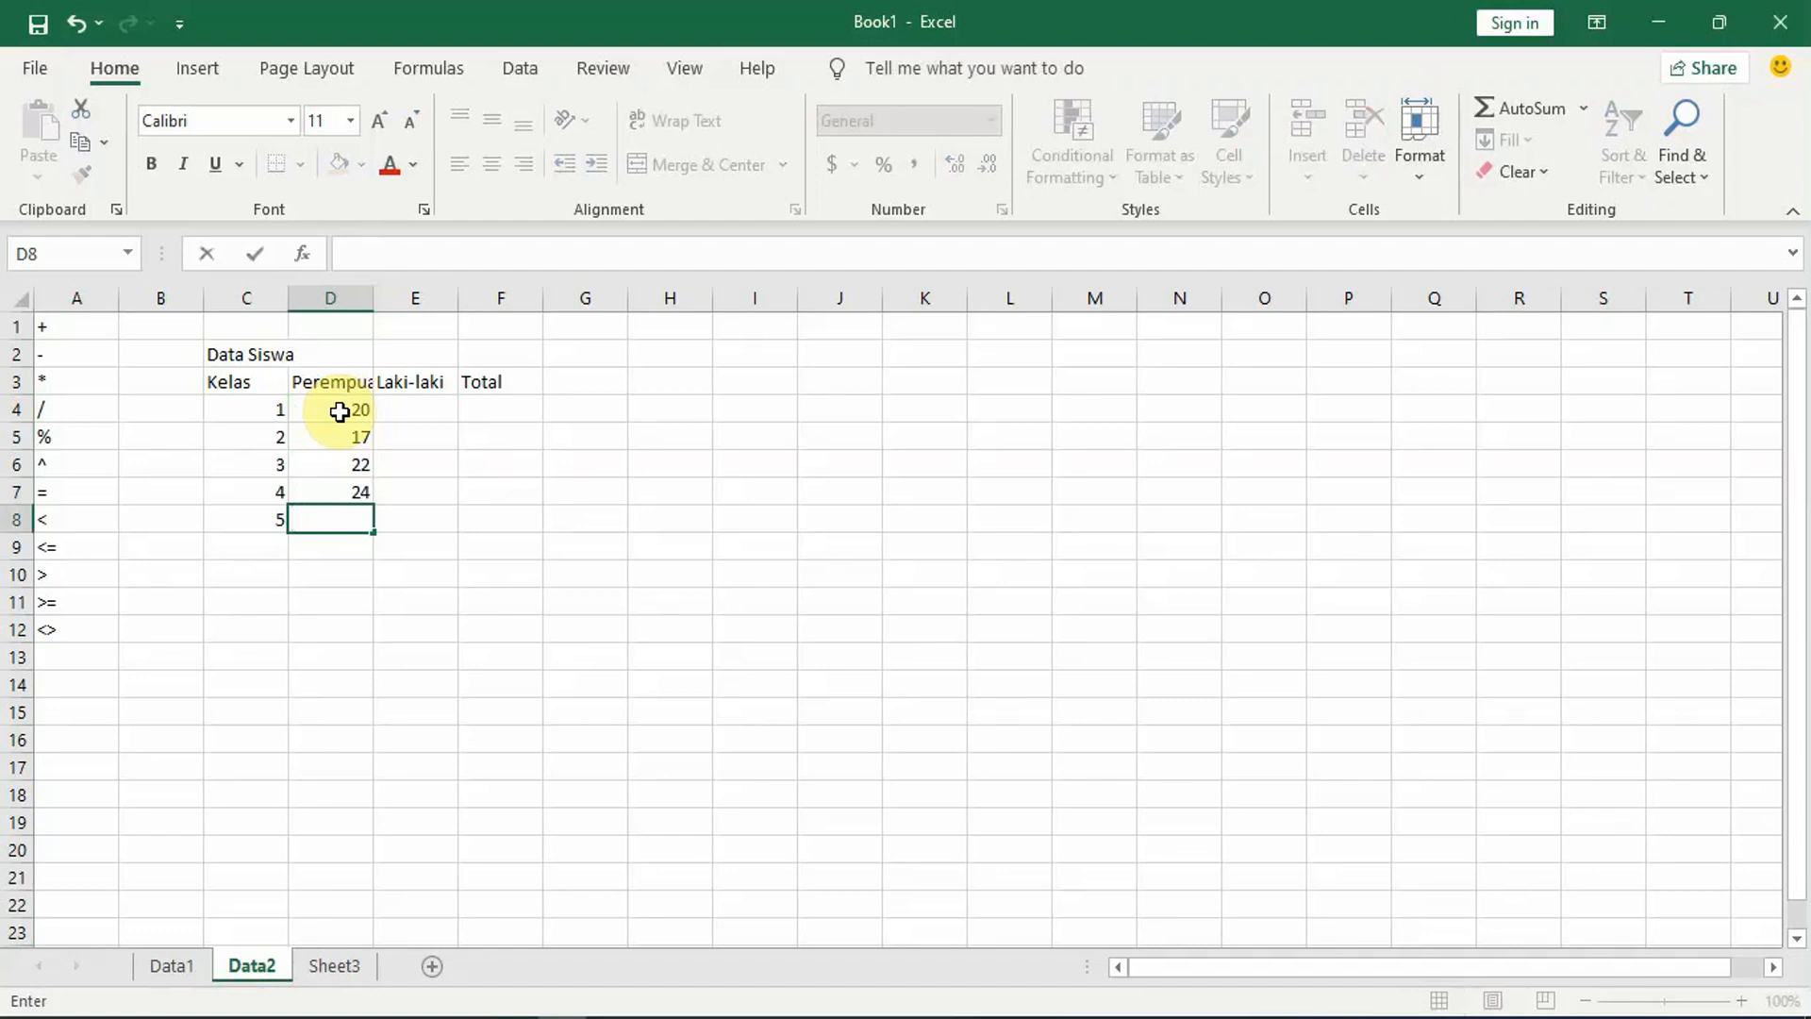
text(25)
key(Return)
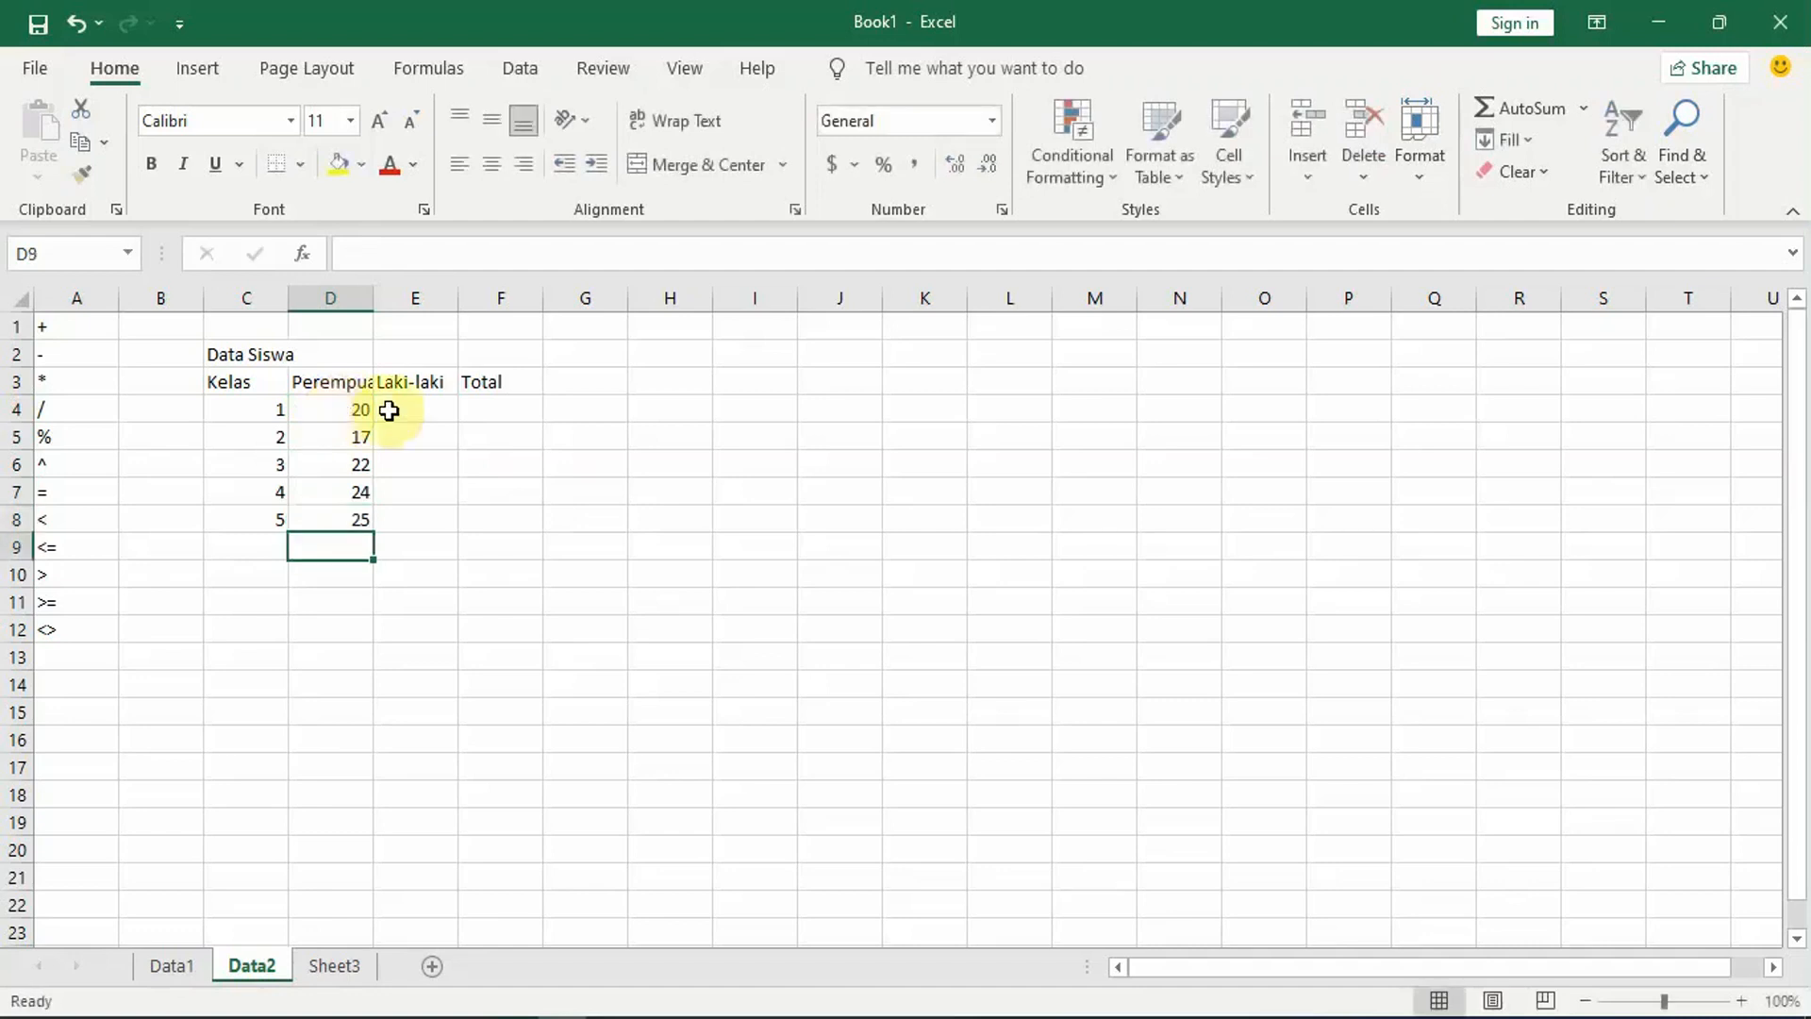
Step: Add class 6 in cell C9 with a Perempuan count of 24 in cell D9
click(262, 545)
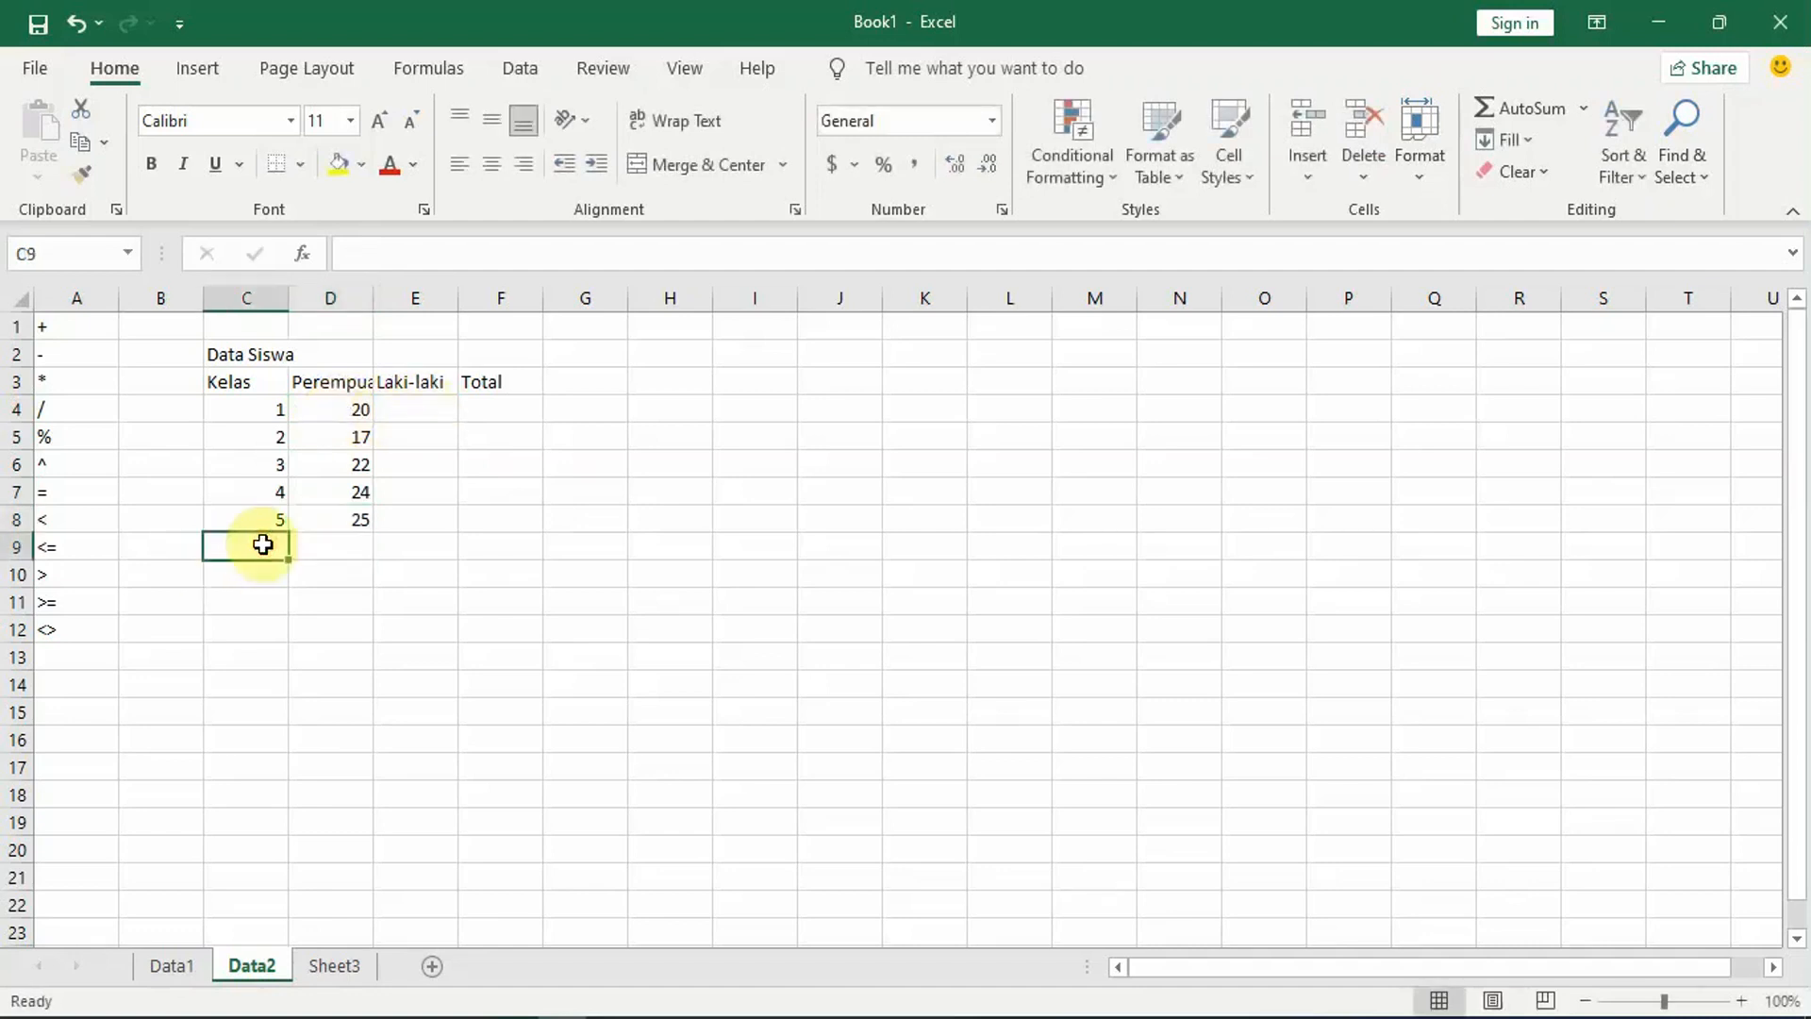
text(6)
click(358, 547)
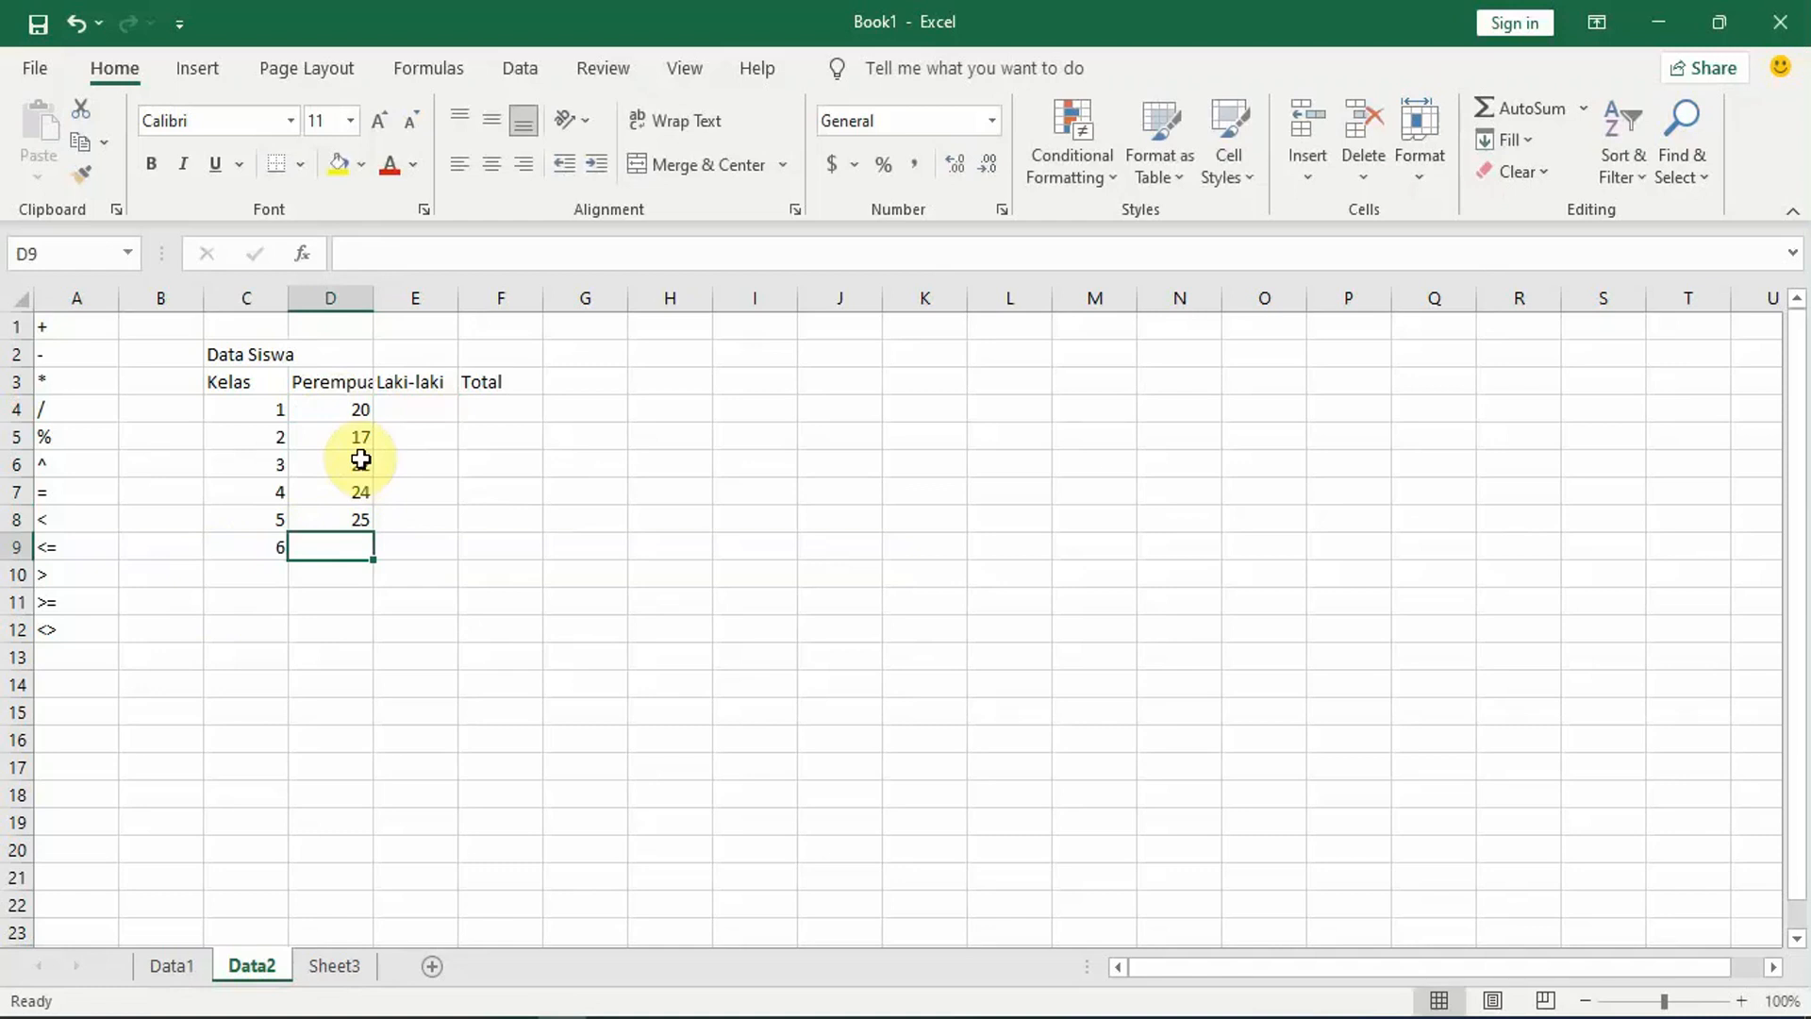
text(24)
key(Return)
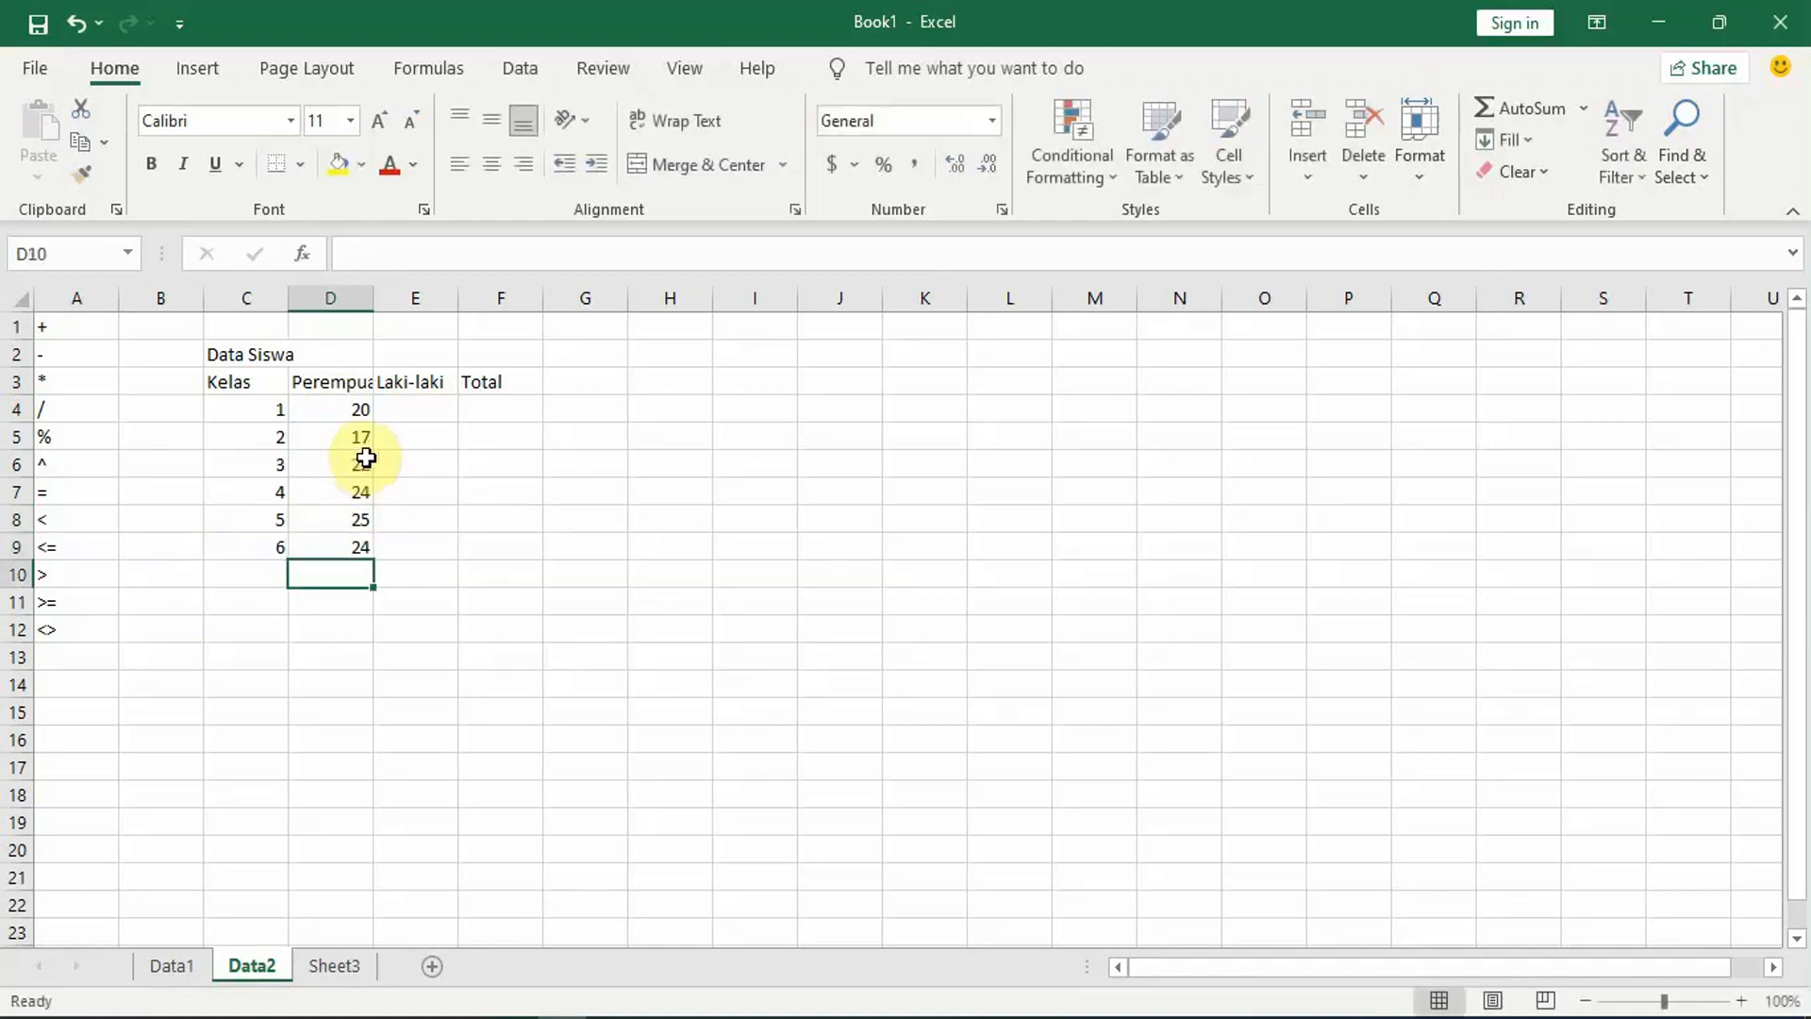
Step: Enter the Laki-laki counts 15, 25, 15 and 12 in cells E4 to E7
click(412, 412)
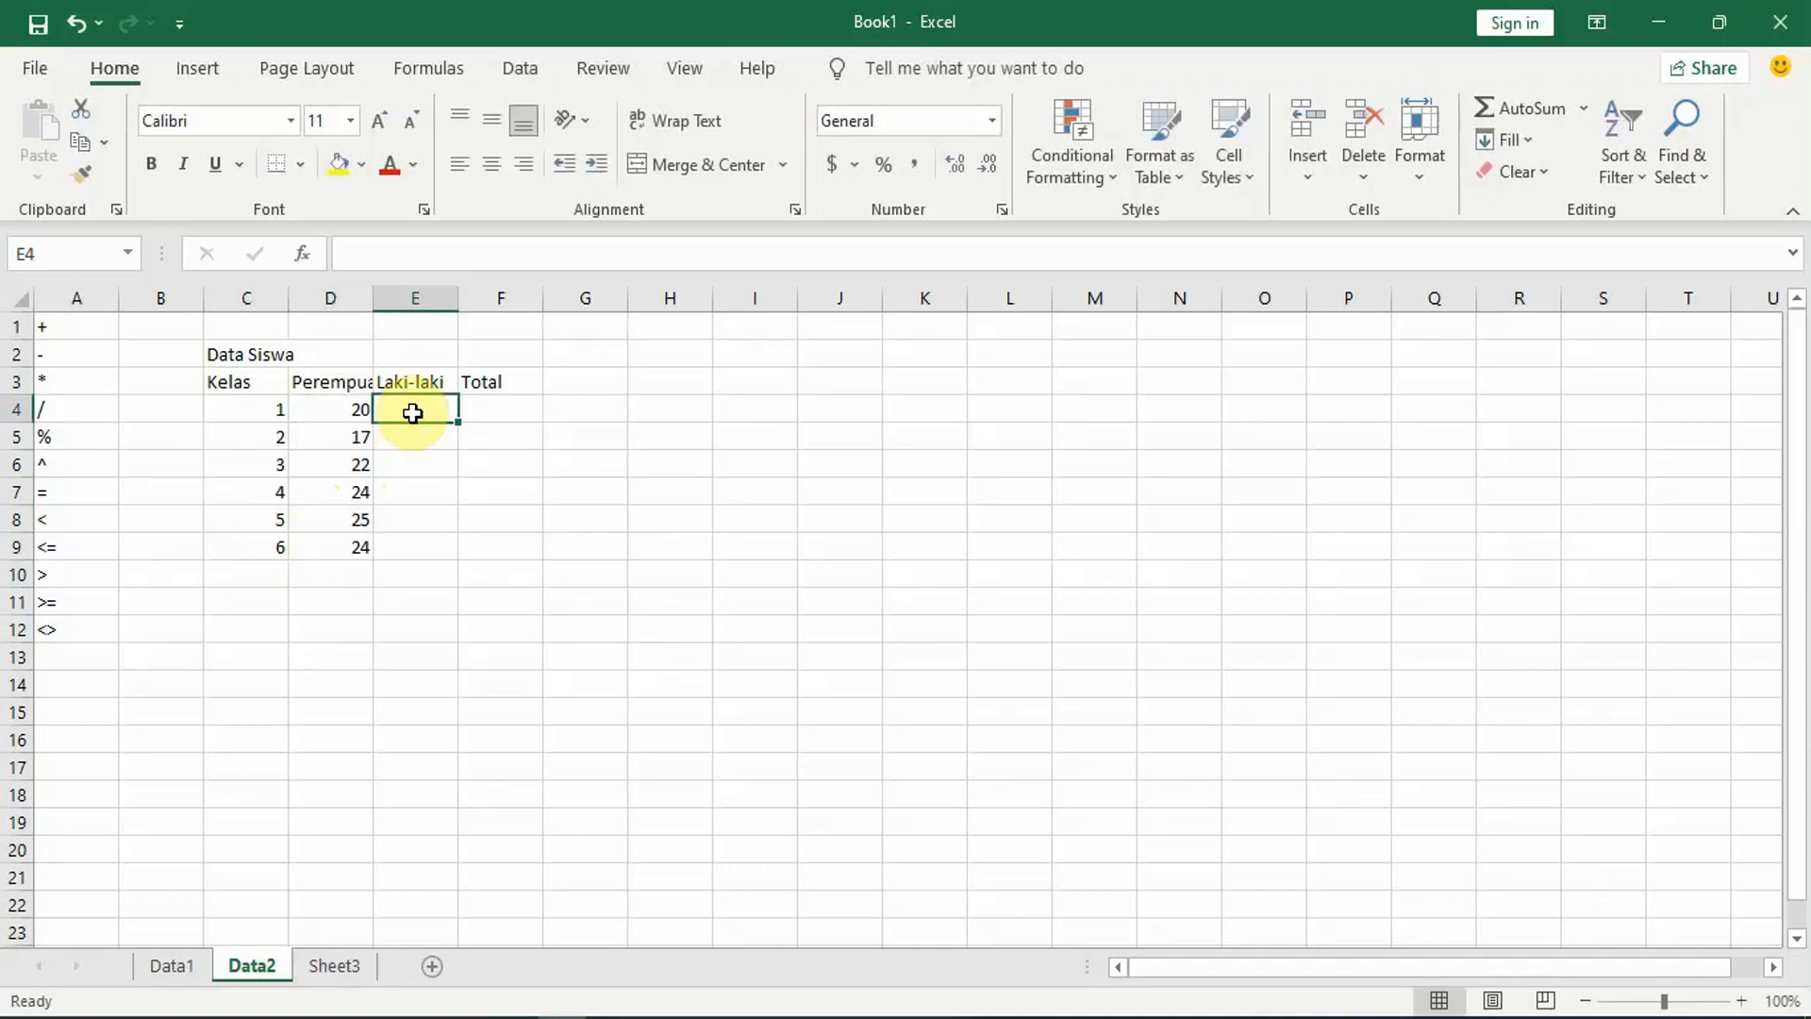
text(15)
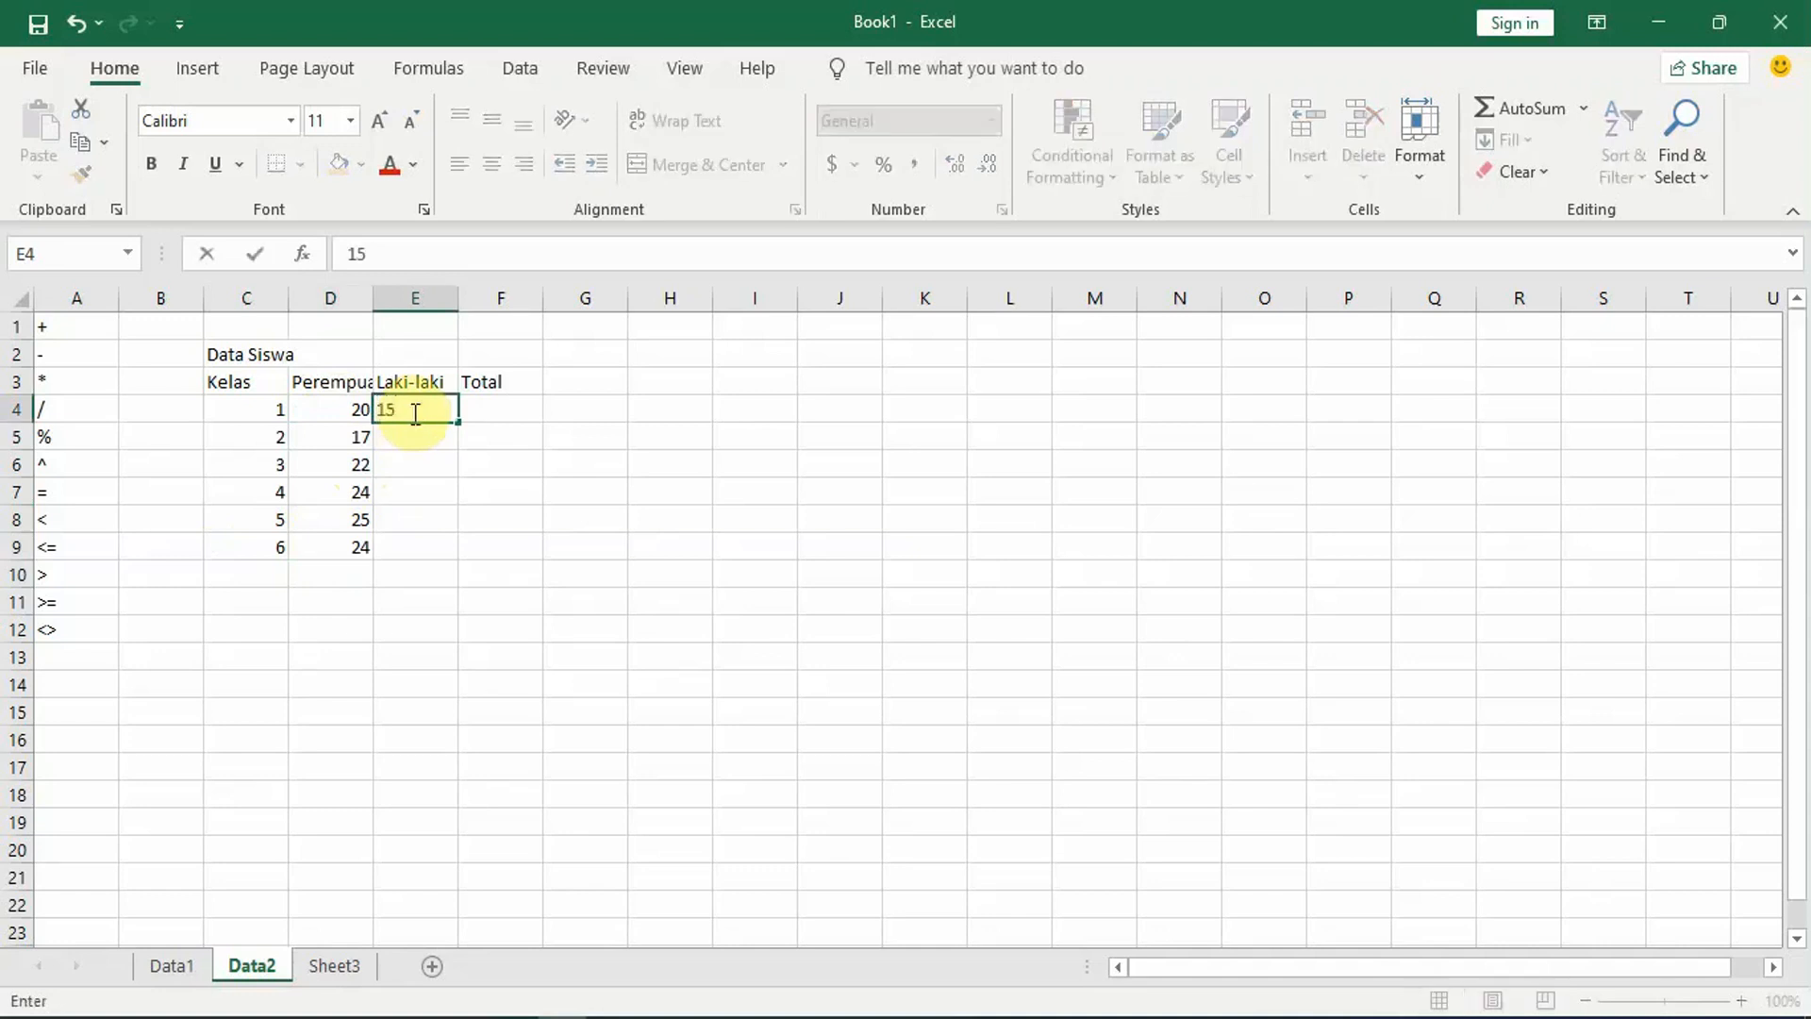
key(Return)
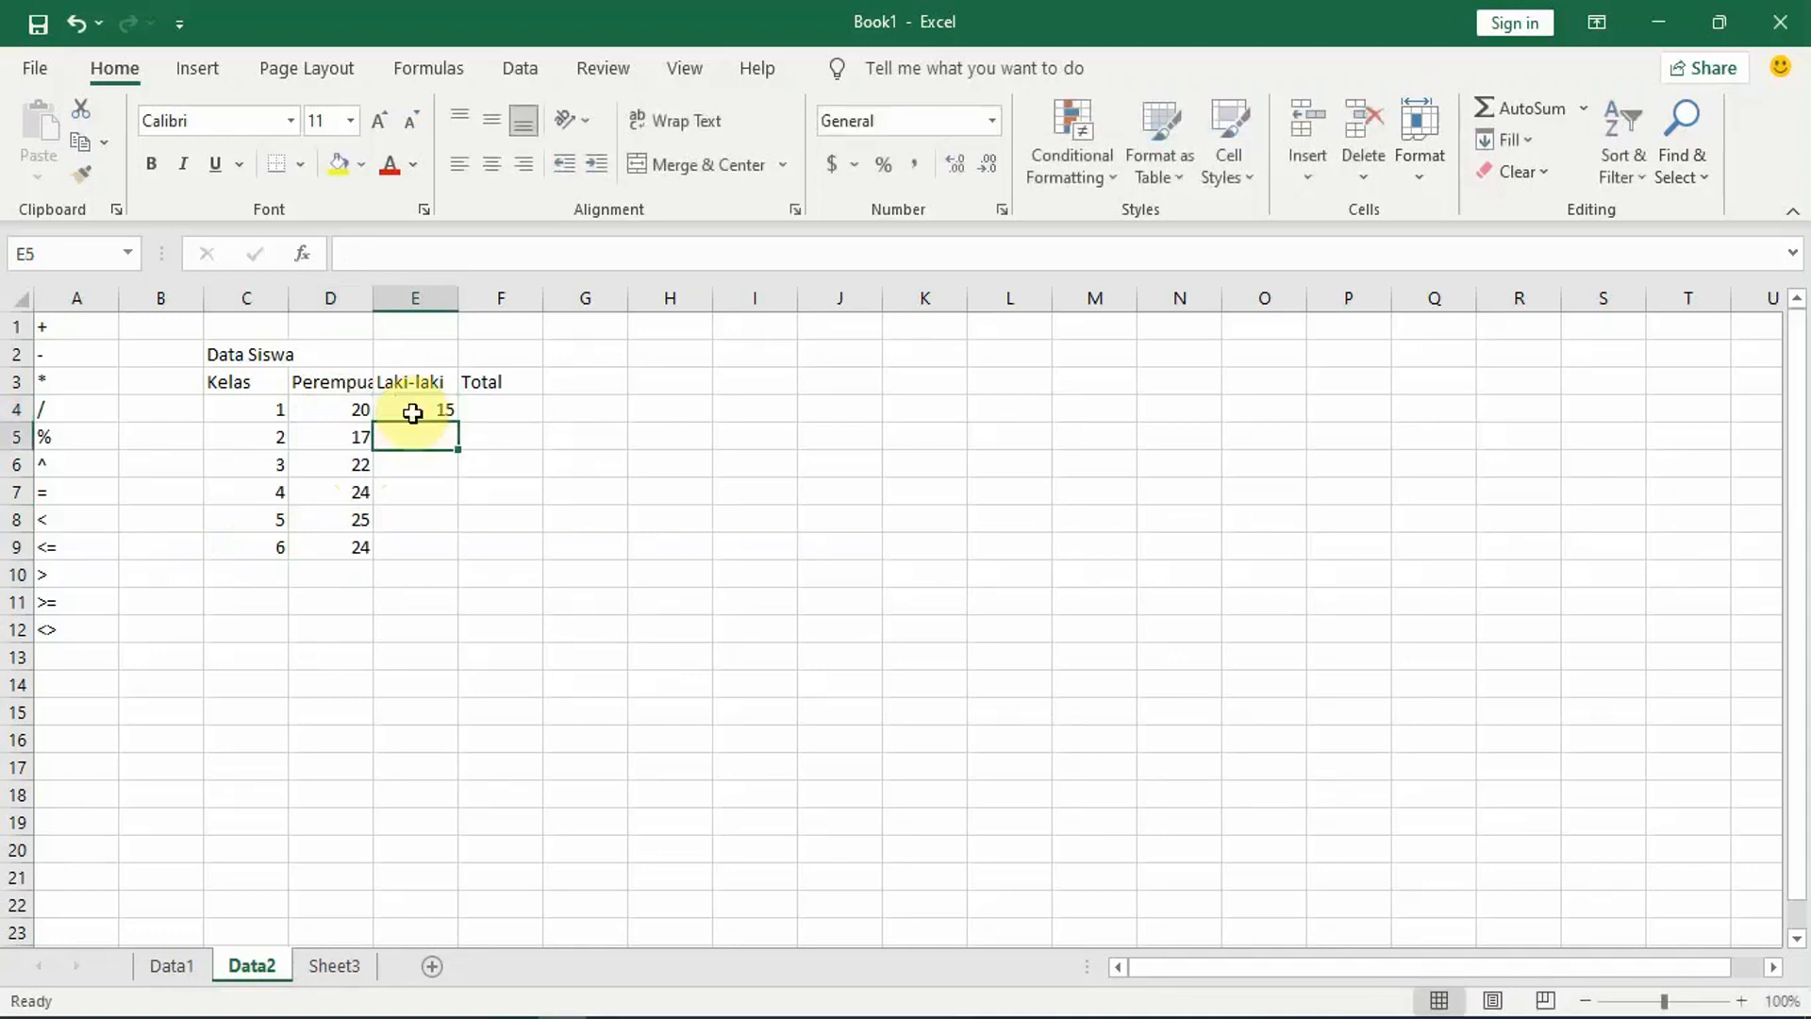
text(25)
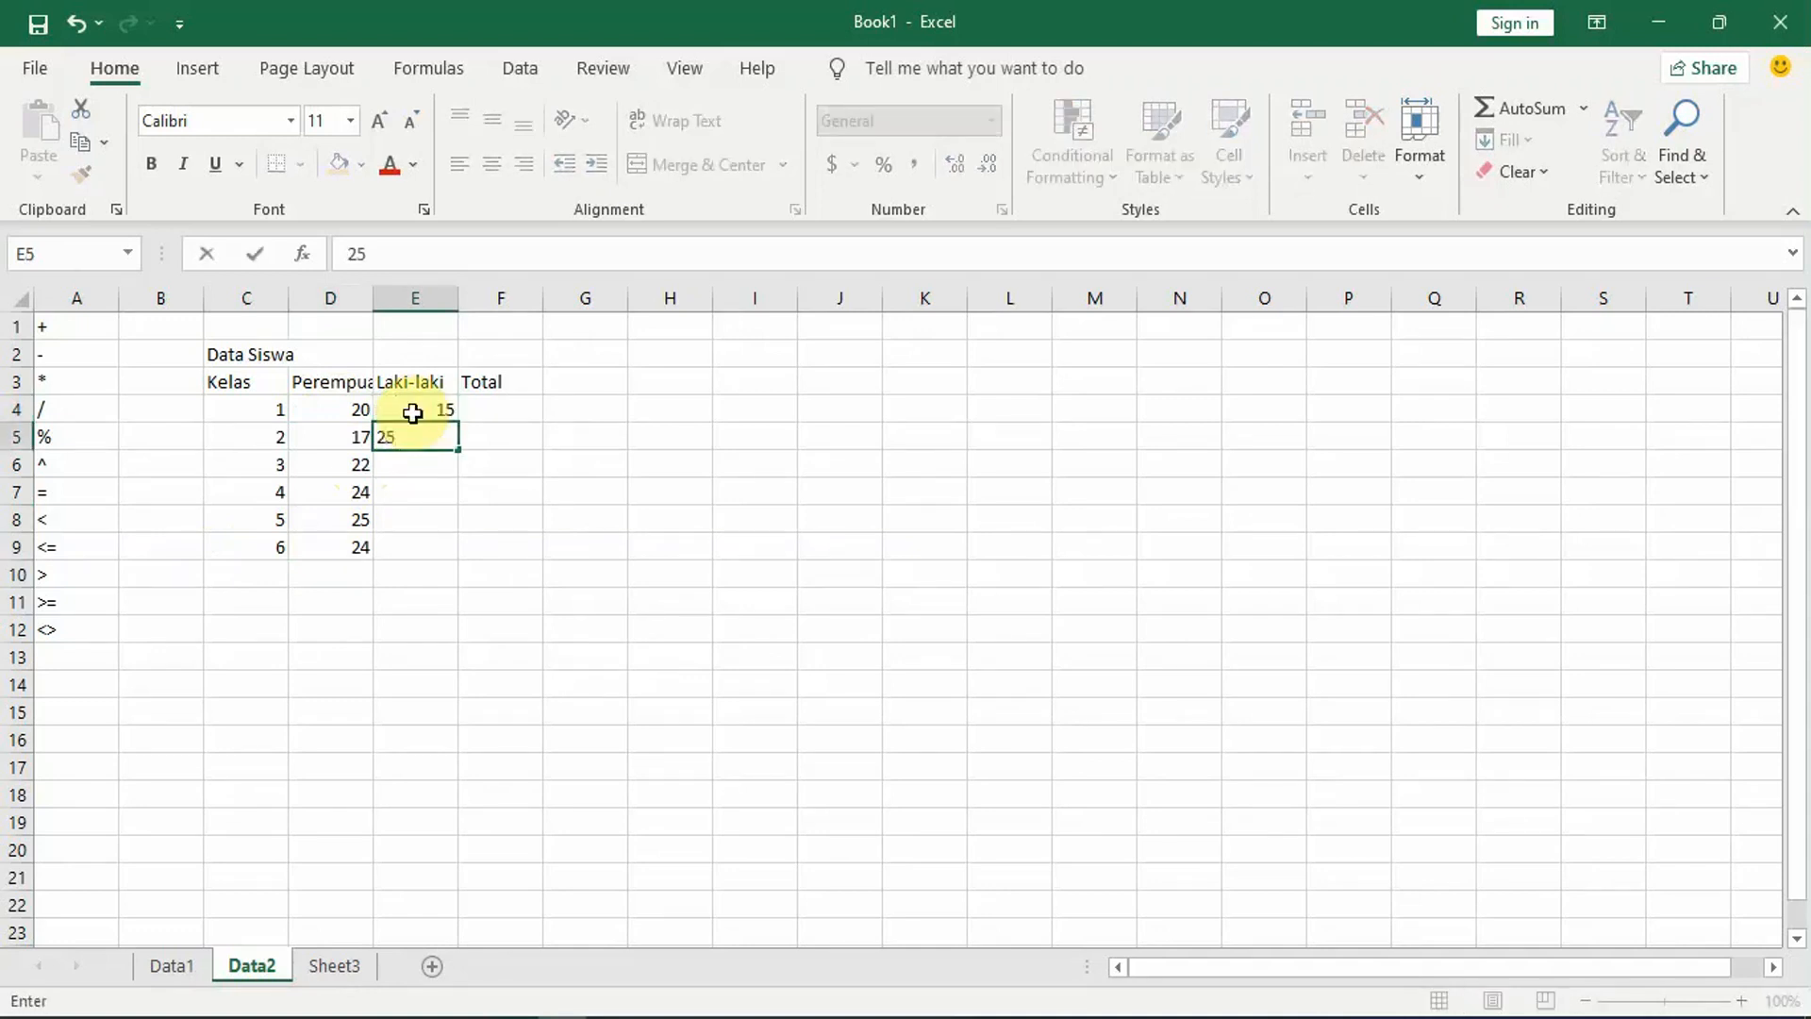
key(Return)
text(15)
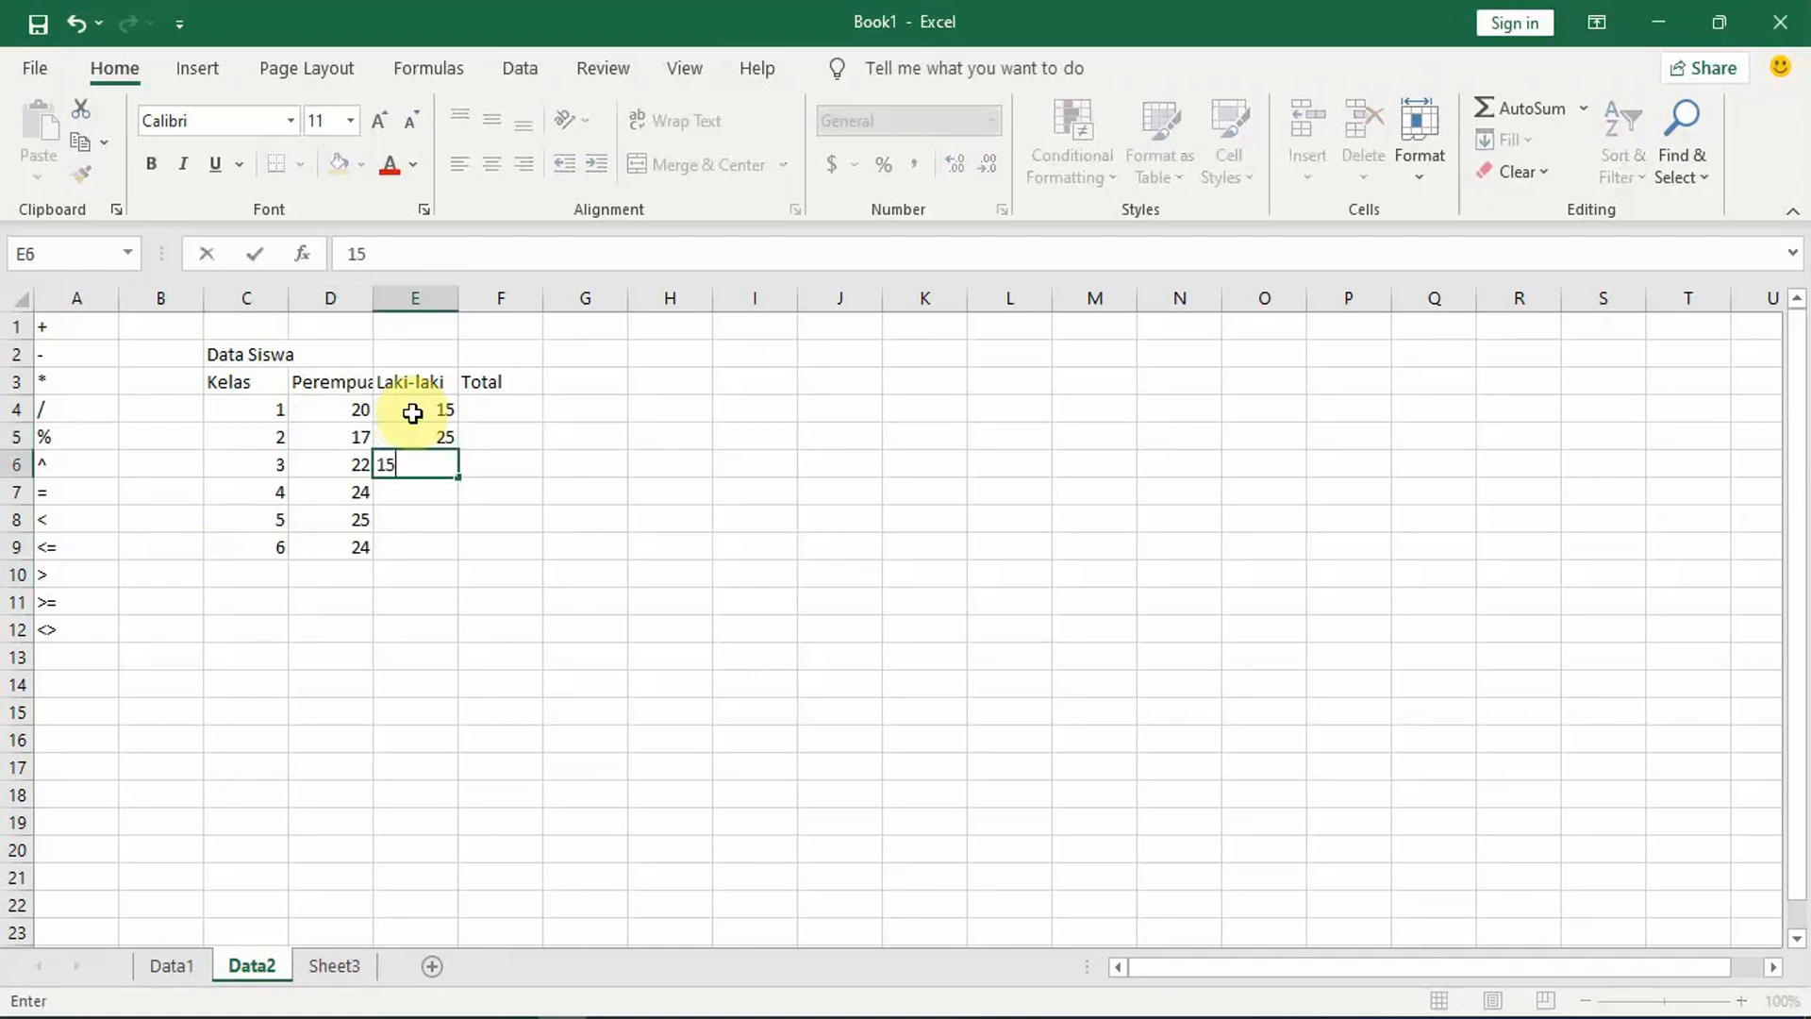
key(Return)
text(12)
key(Return)
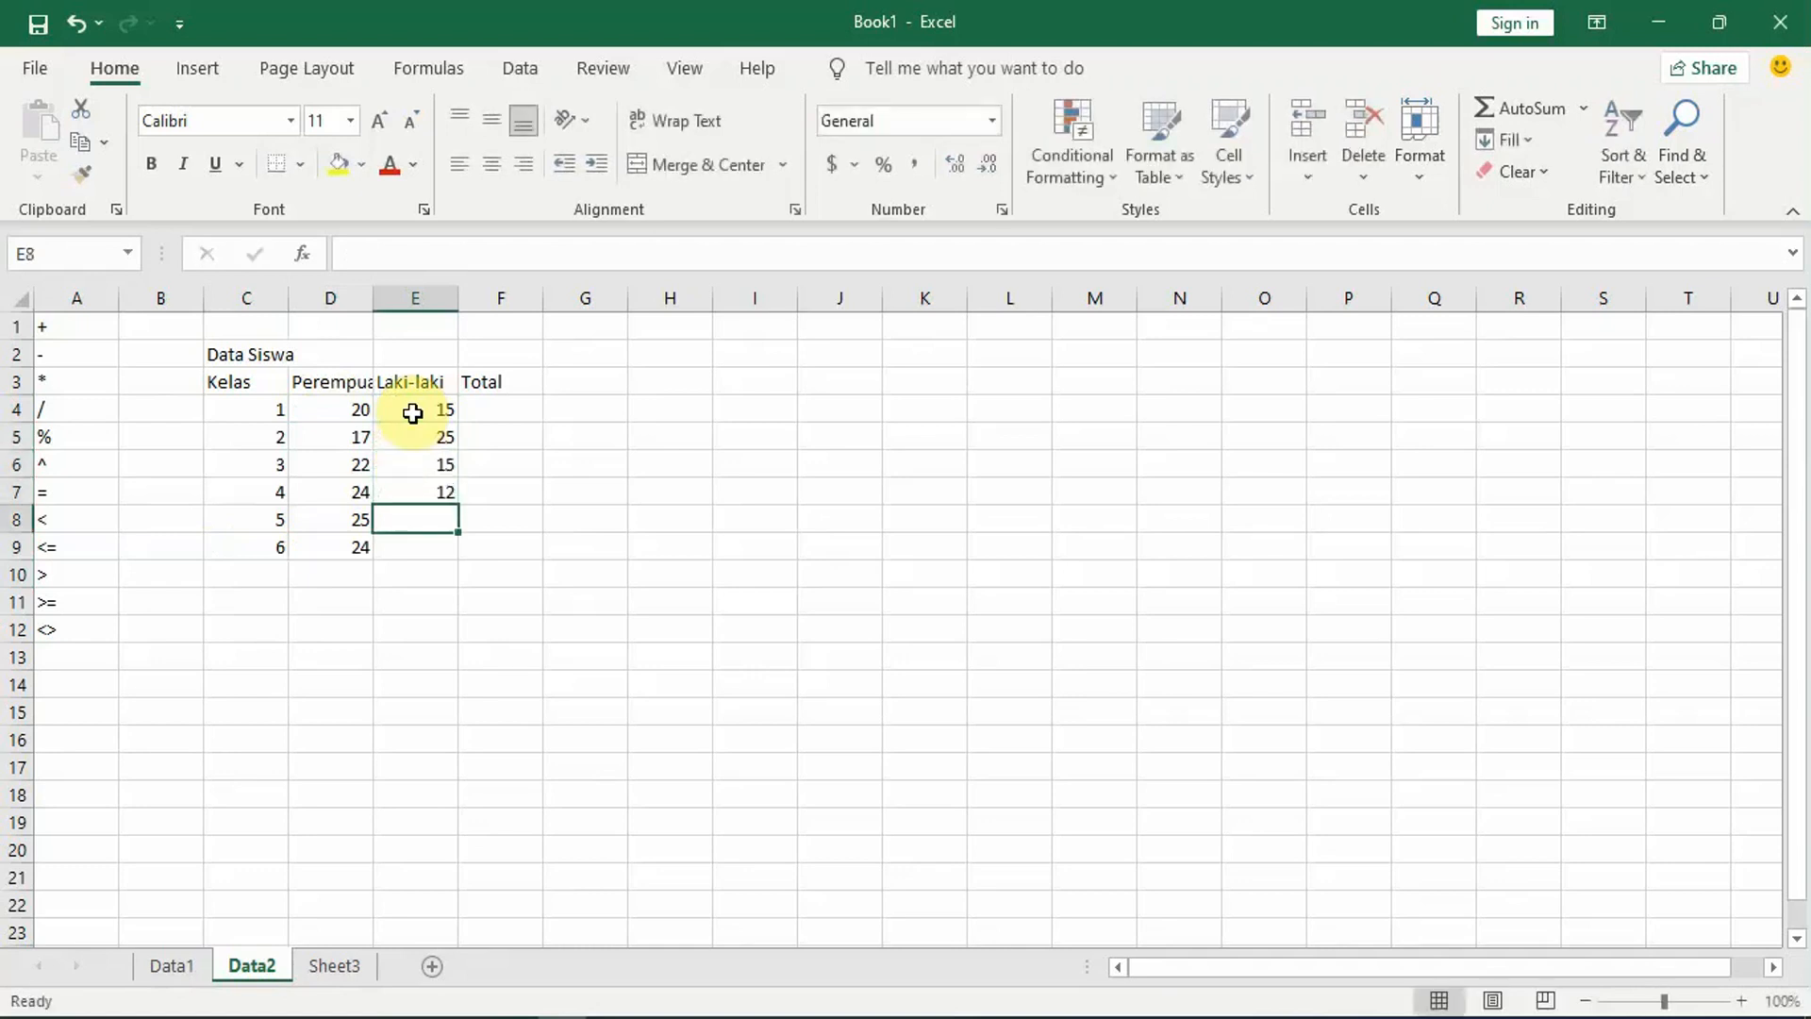
Step: Enter the Laki-laki counts 16 in cell E8 and 12 in cell E9 for classes 5 and 6
text(26)
key(Return)
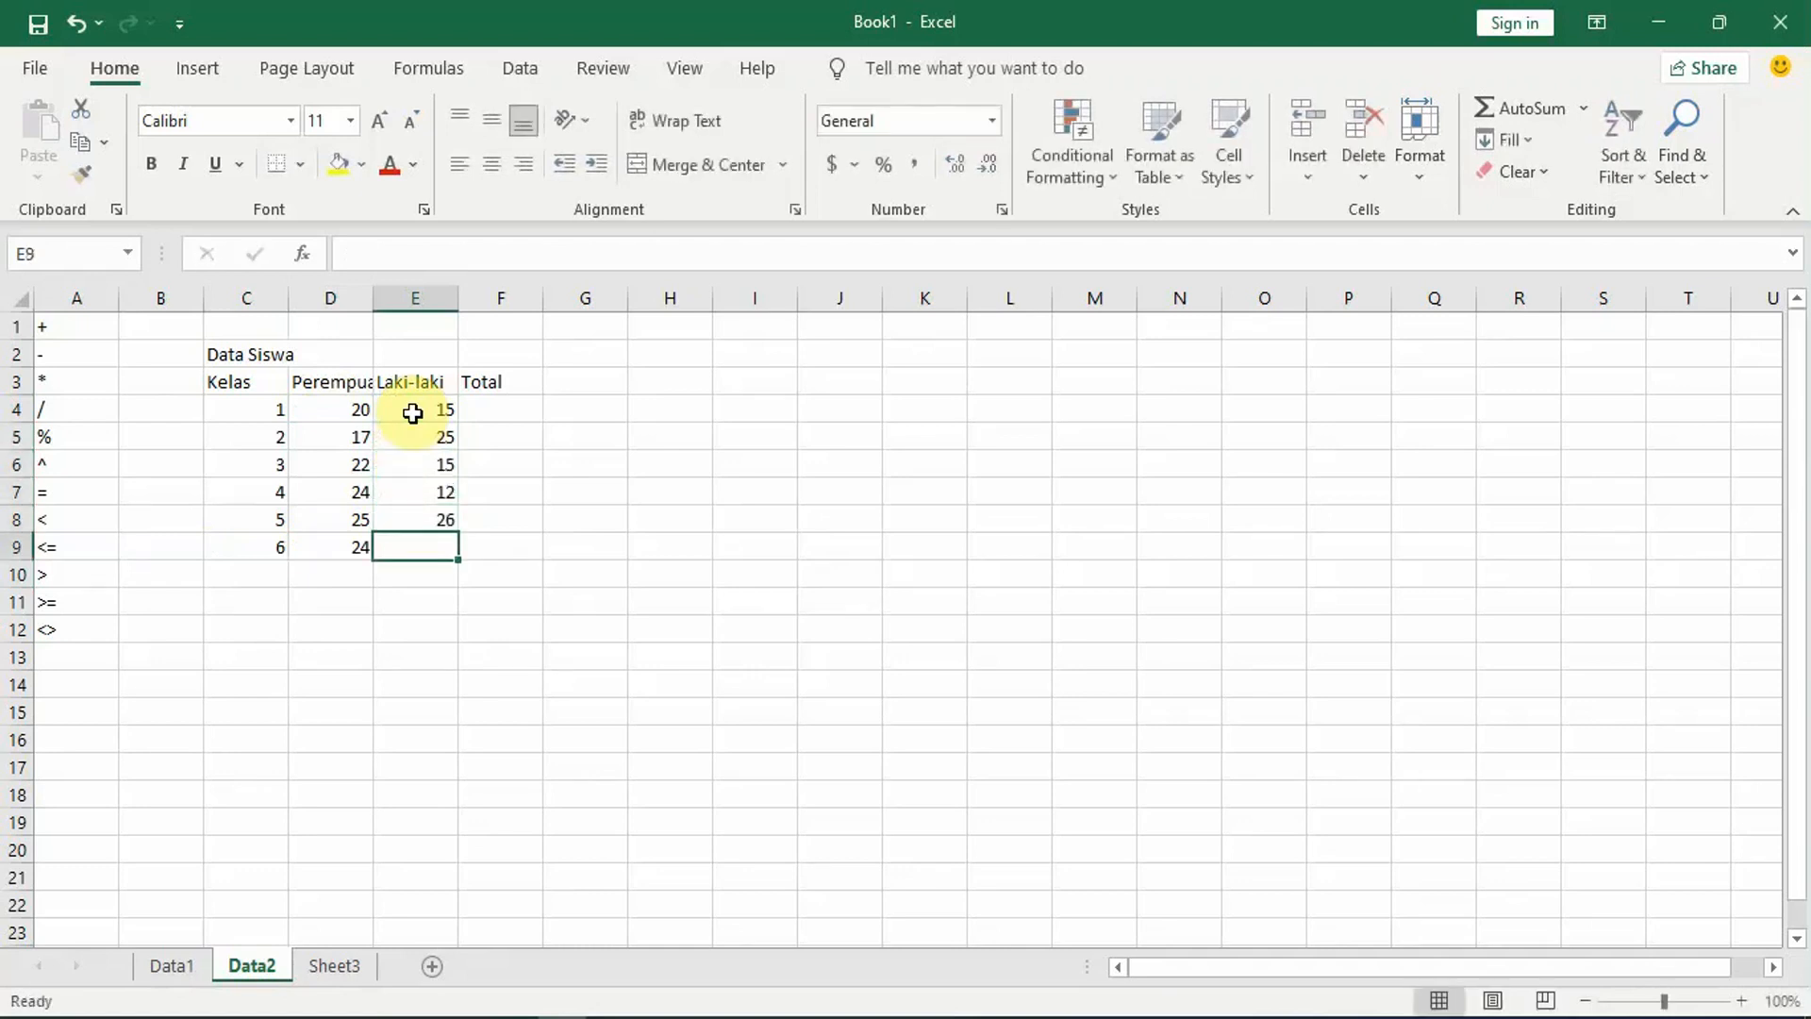
key(Up)
text(16)
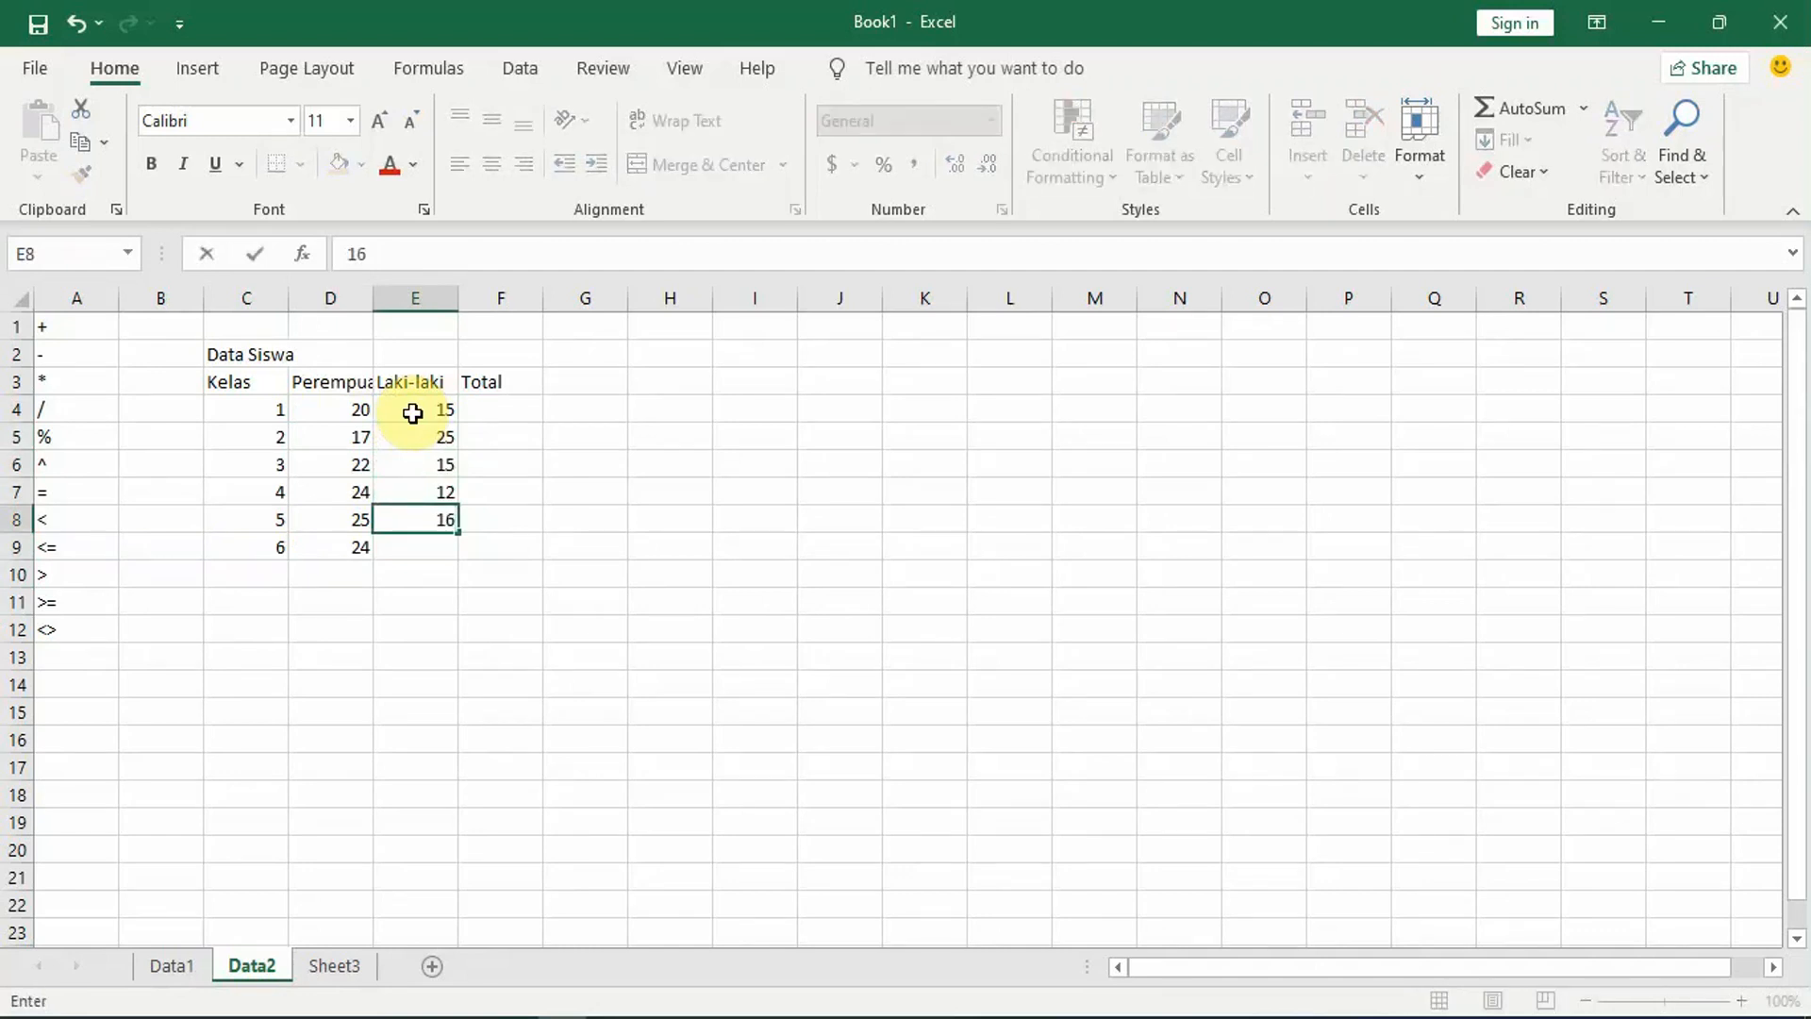
key(Return)
text(12)
key(Return)
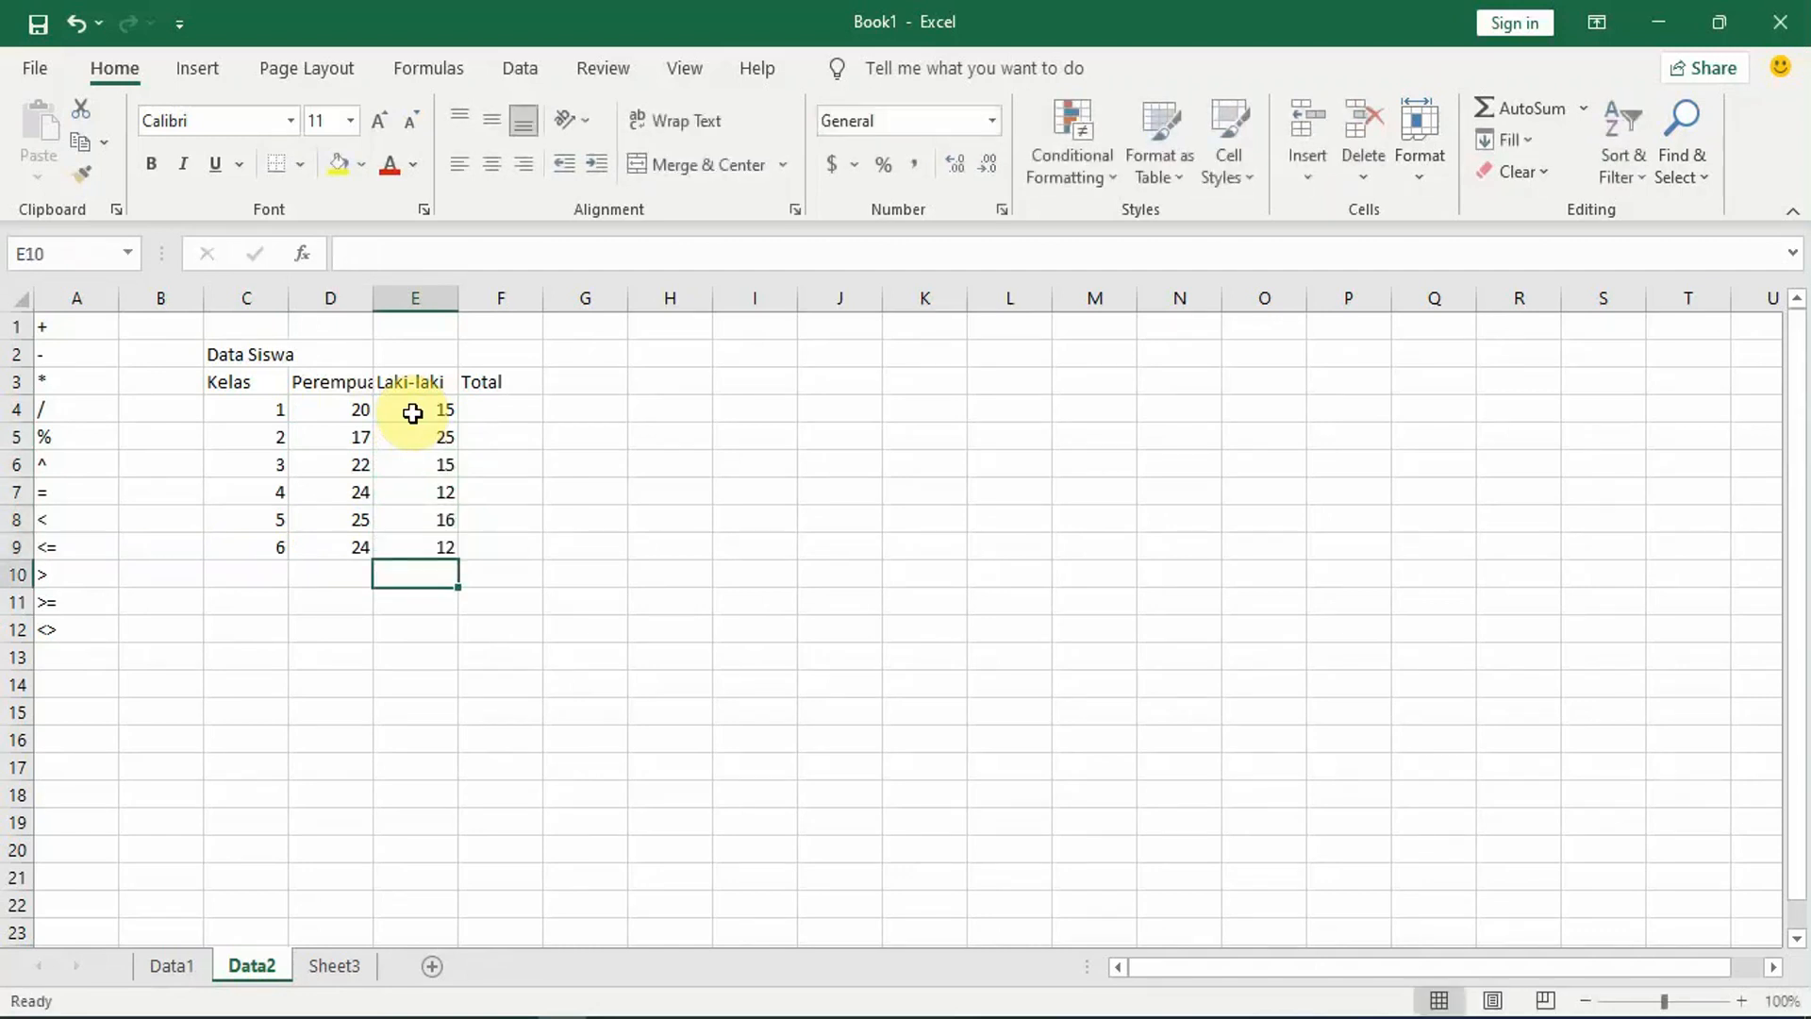
Step: Enter the formula =D4+E4 in cell F4 to total the students of class 1
click(512, 410)
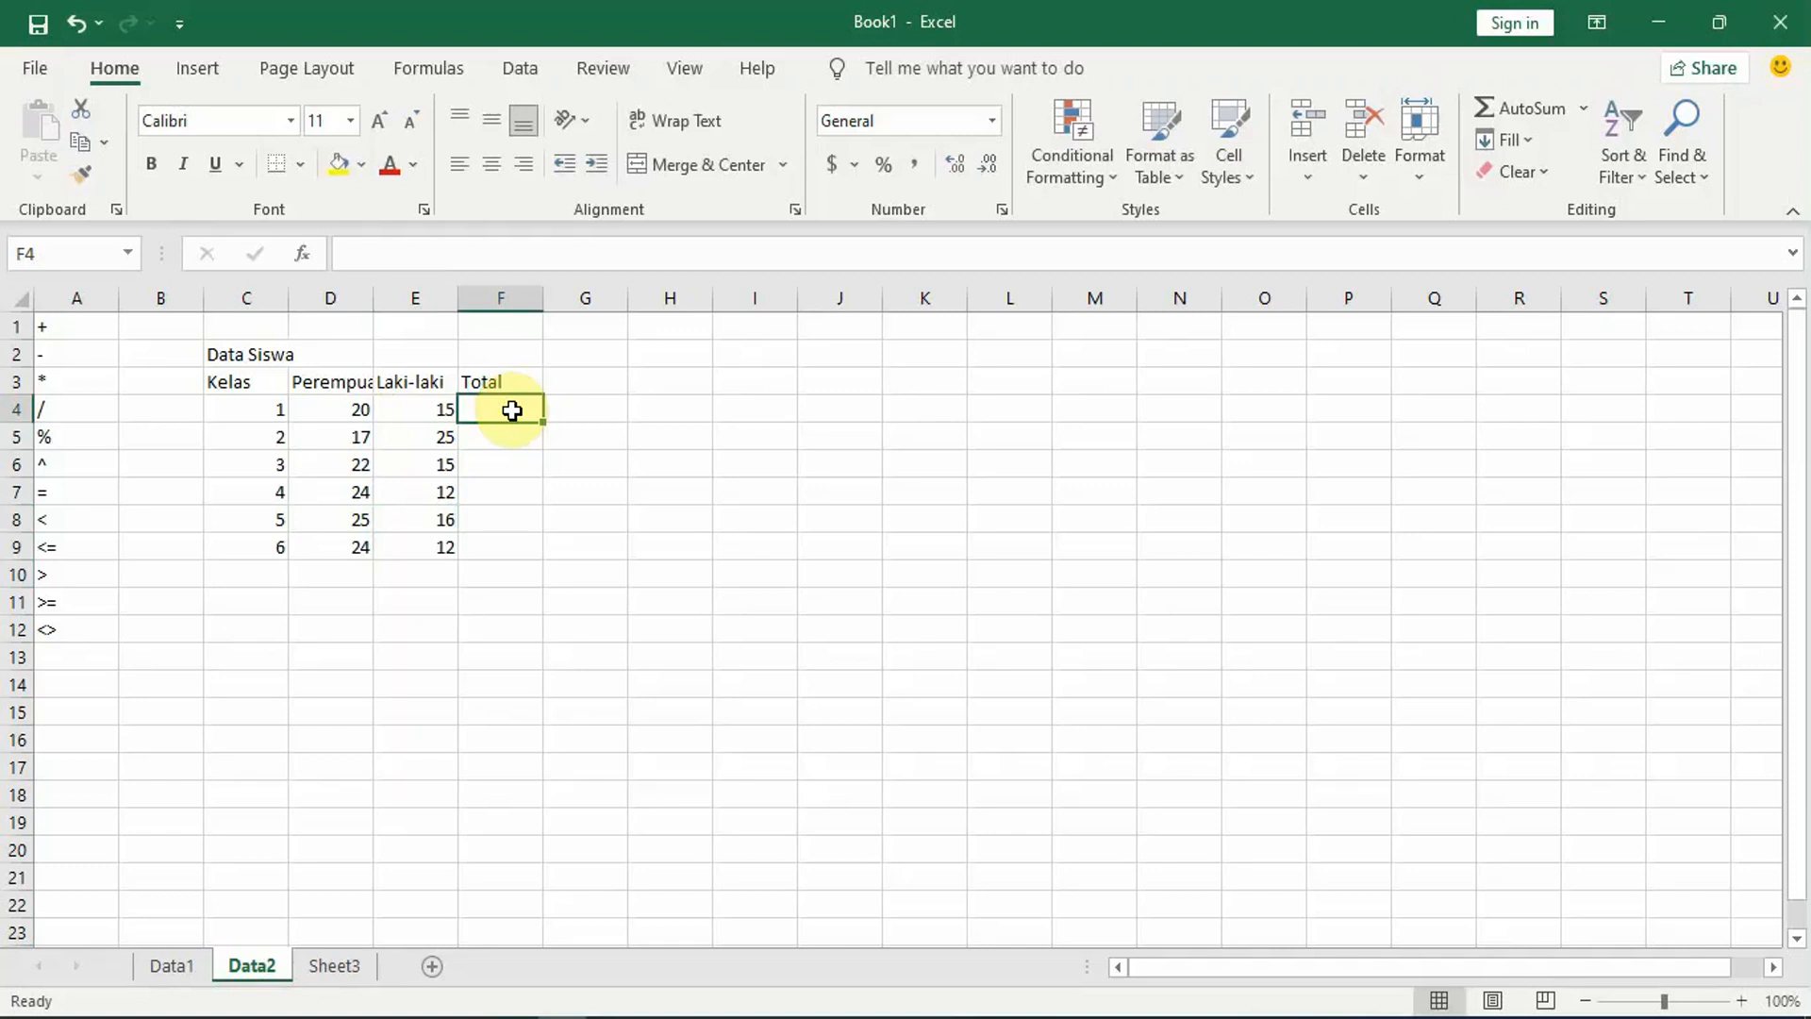
text(=)
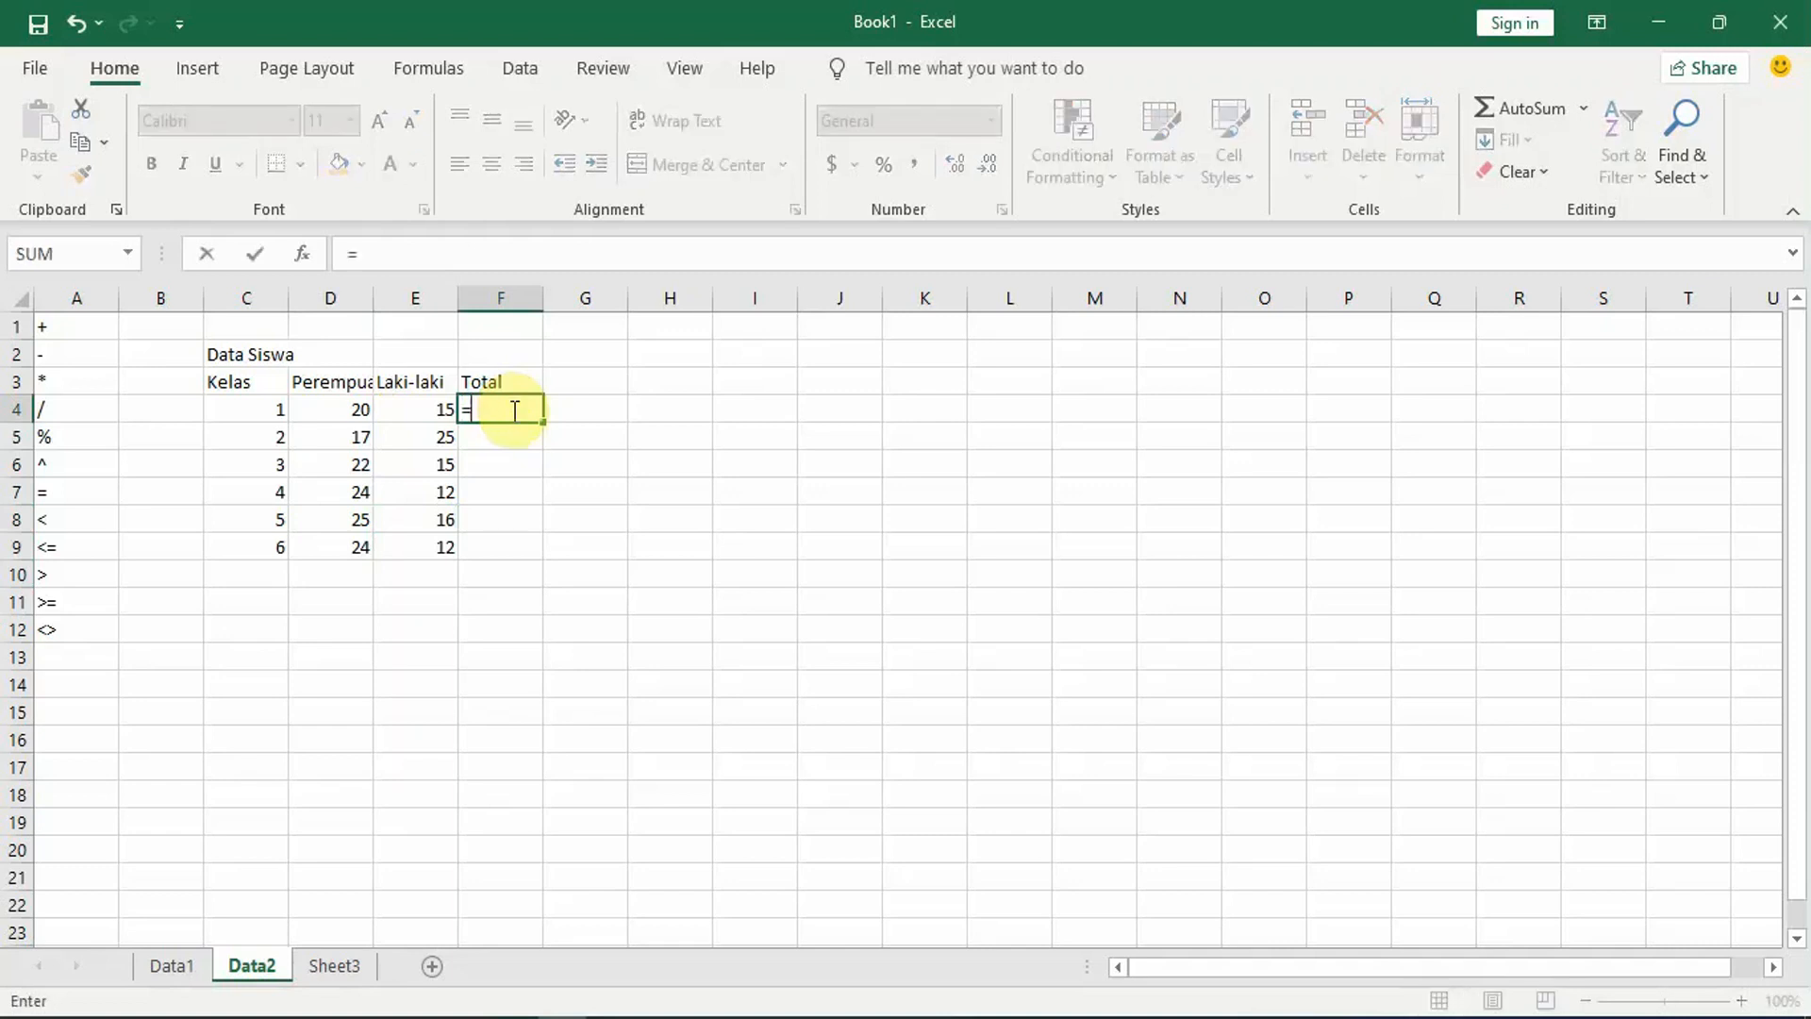
click(350, 411)
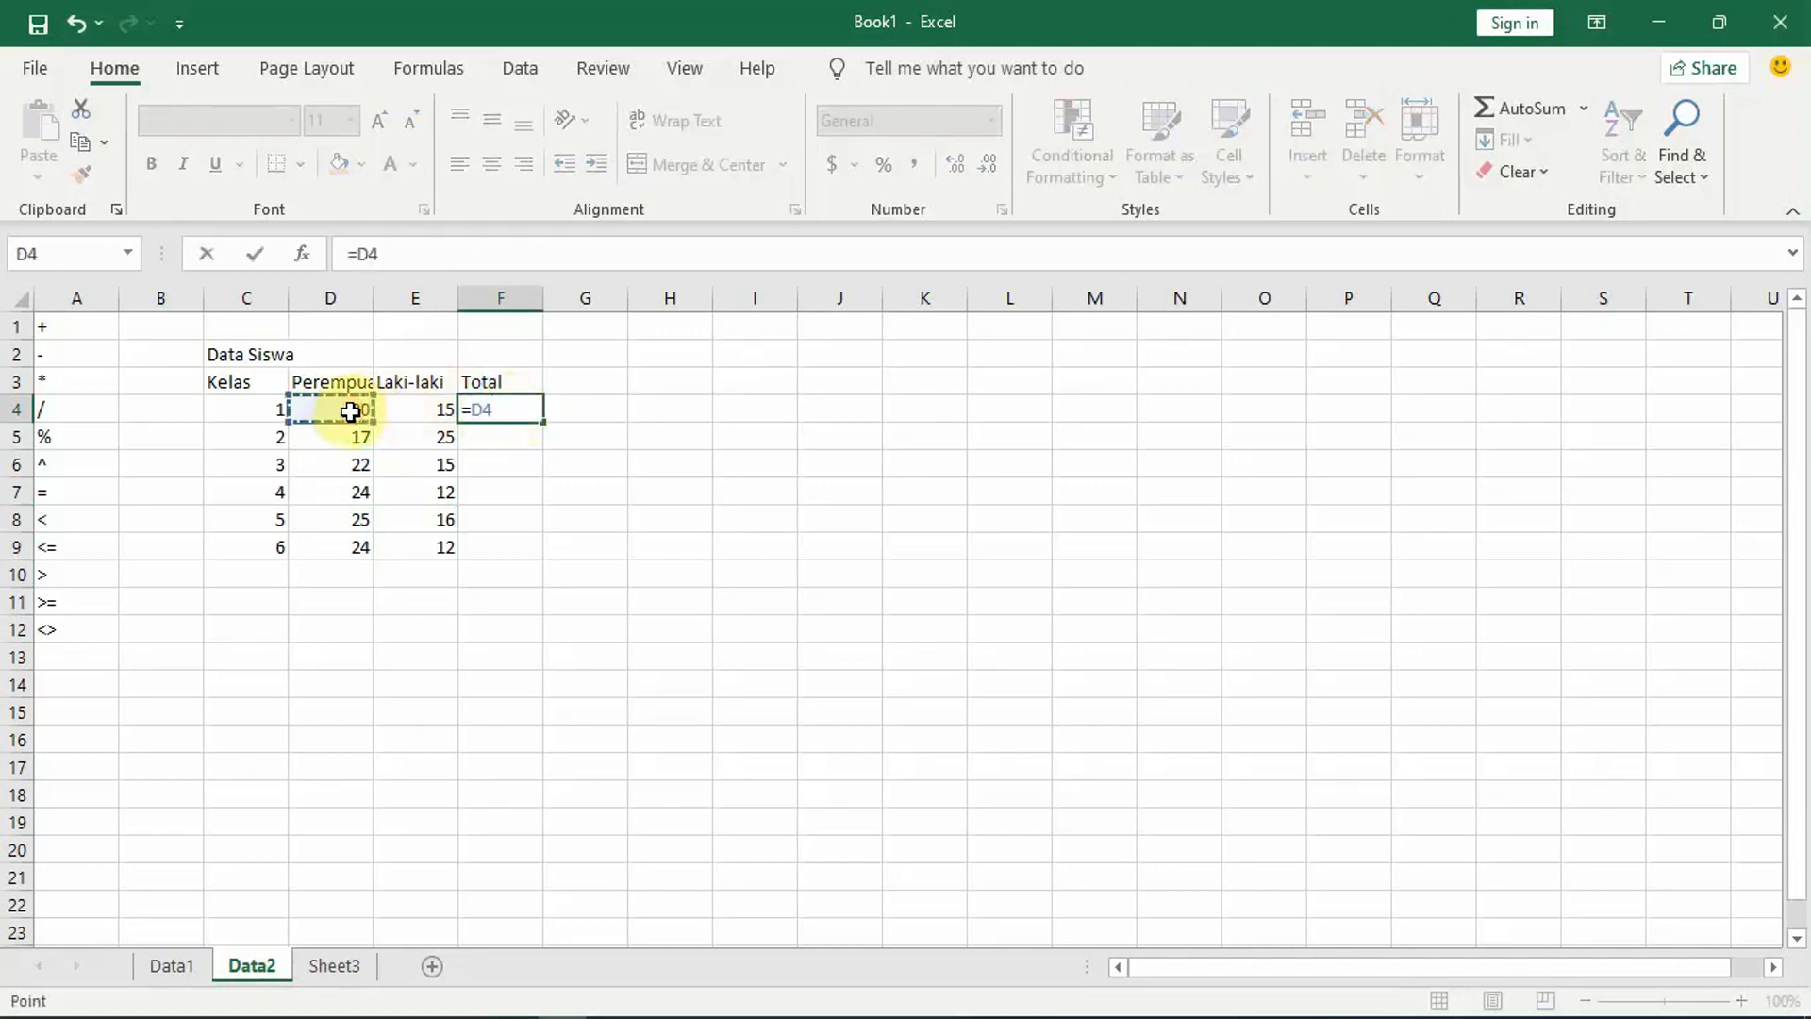
text(+)
click(429, 414)
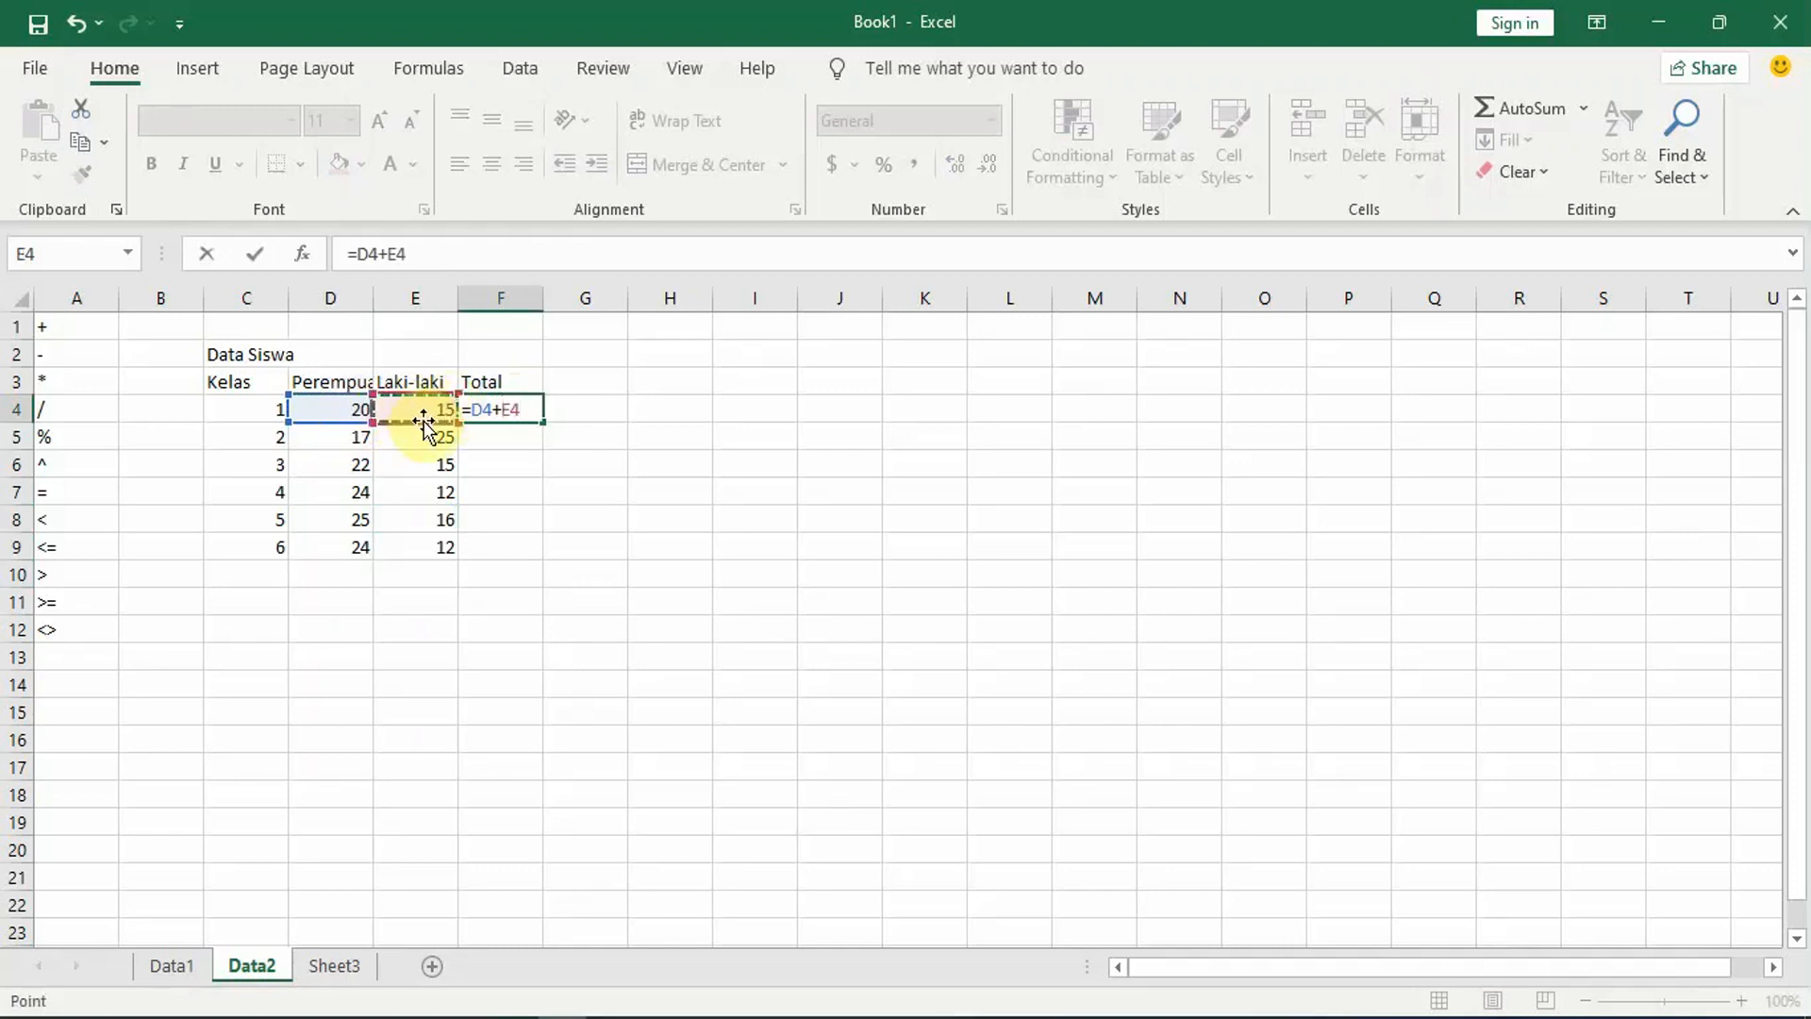
key(Return)
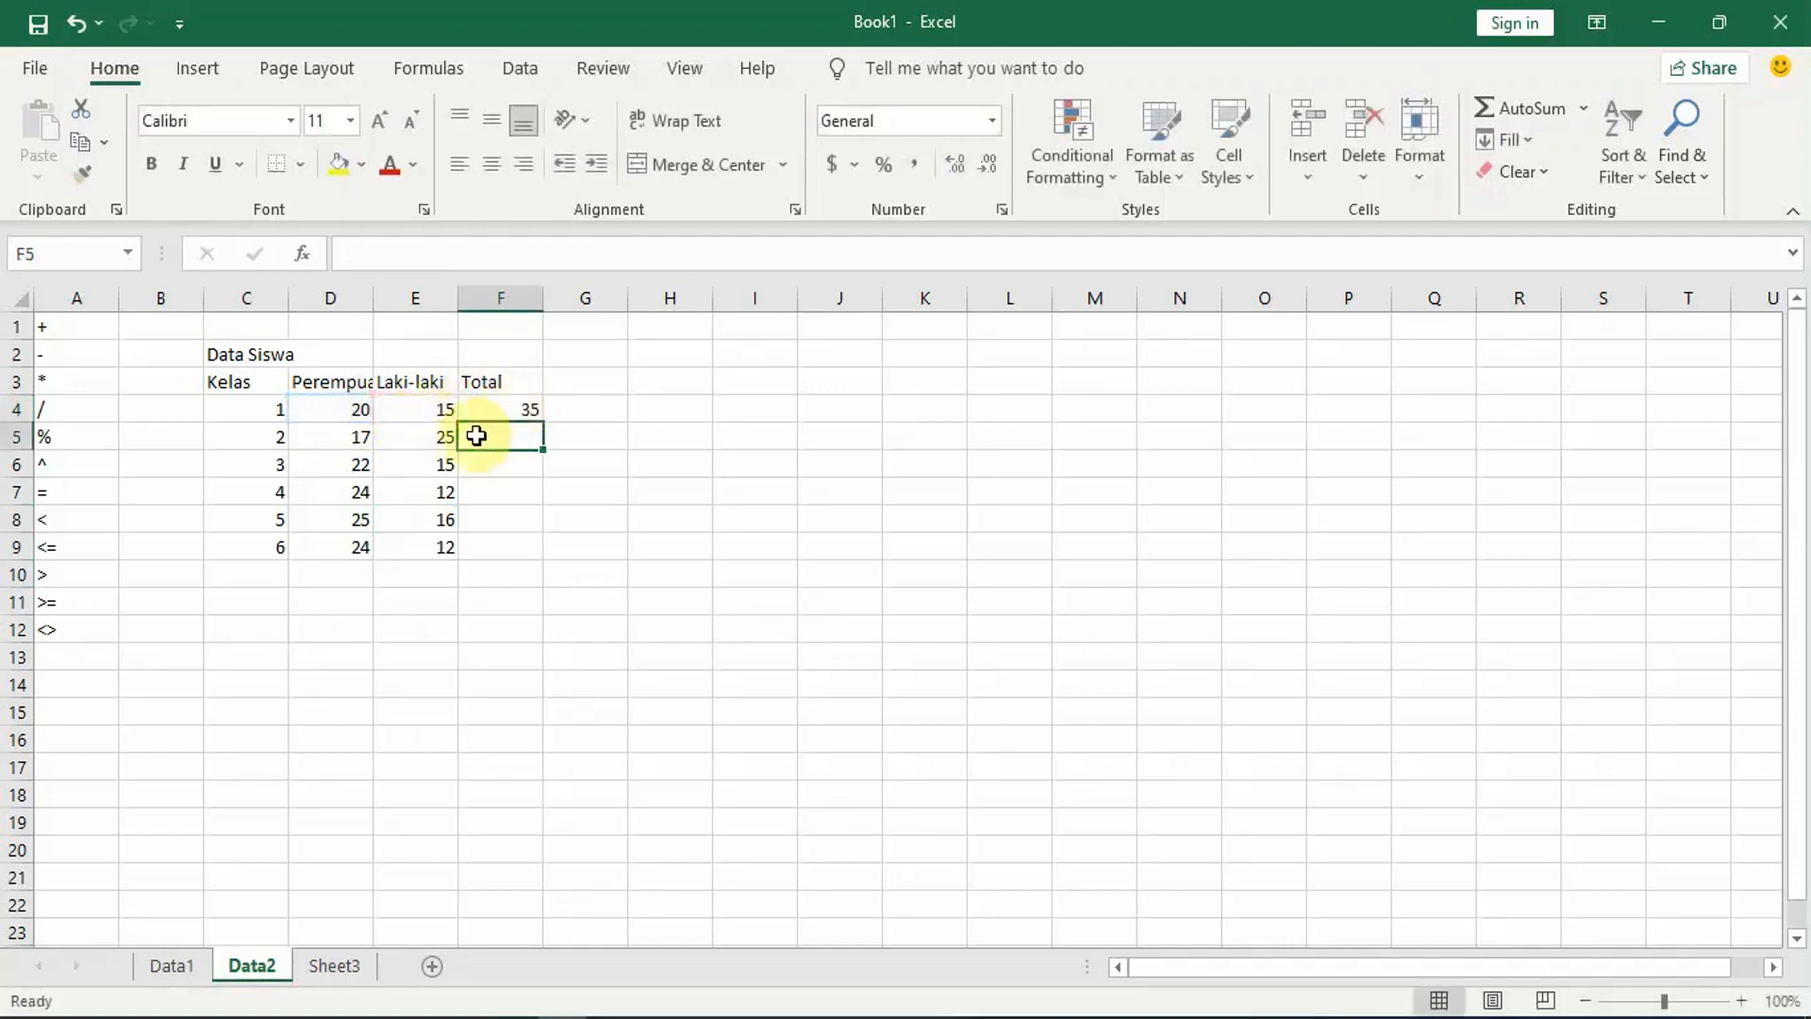
Step: Enter the formula =D5+E5 in cell F5 and fill it down through cell F9
text(=)
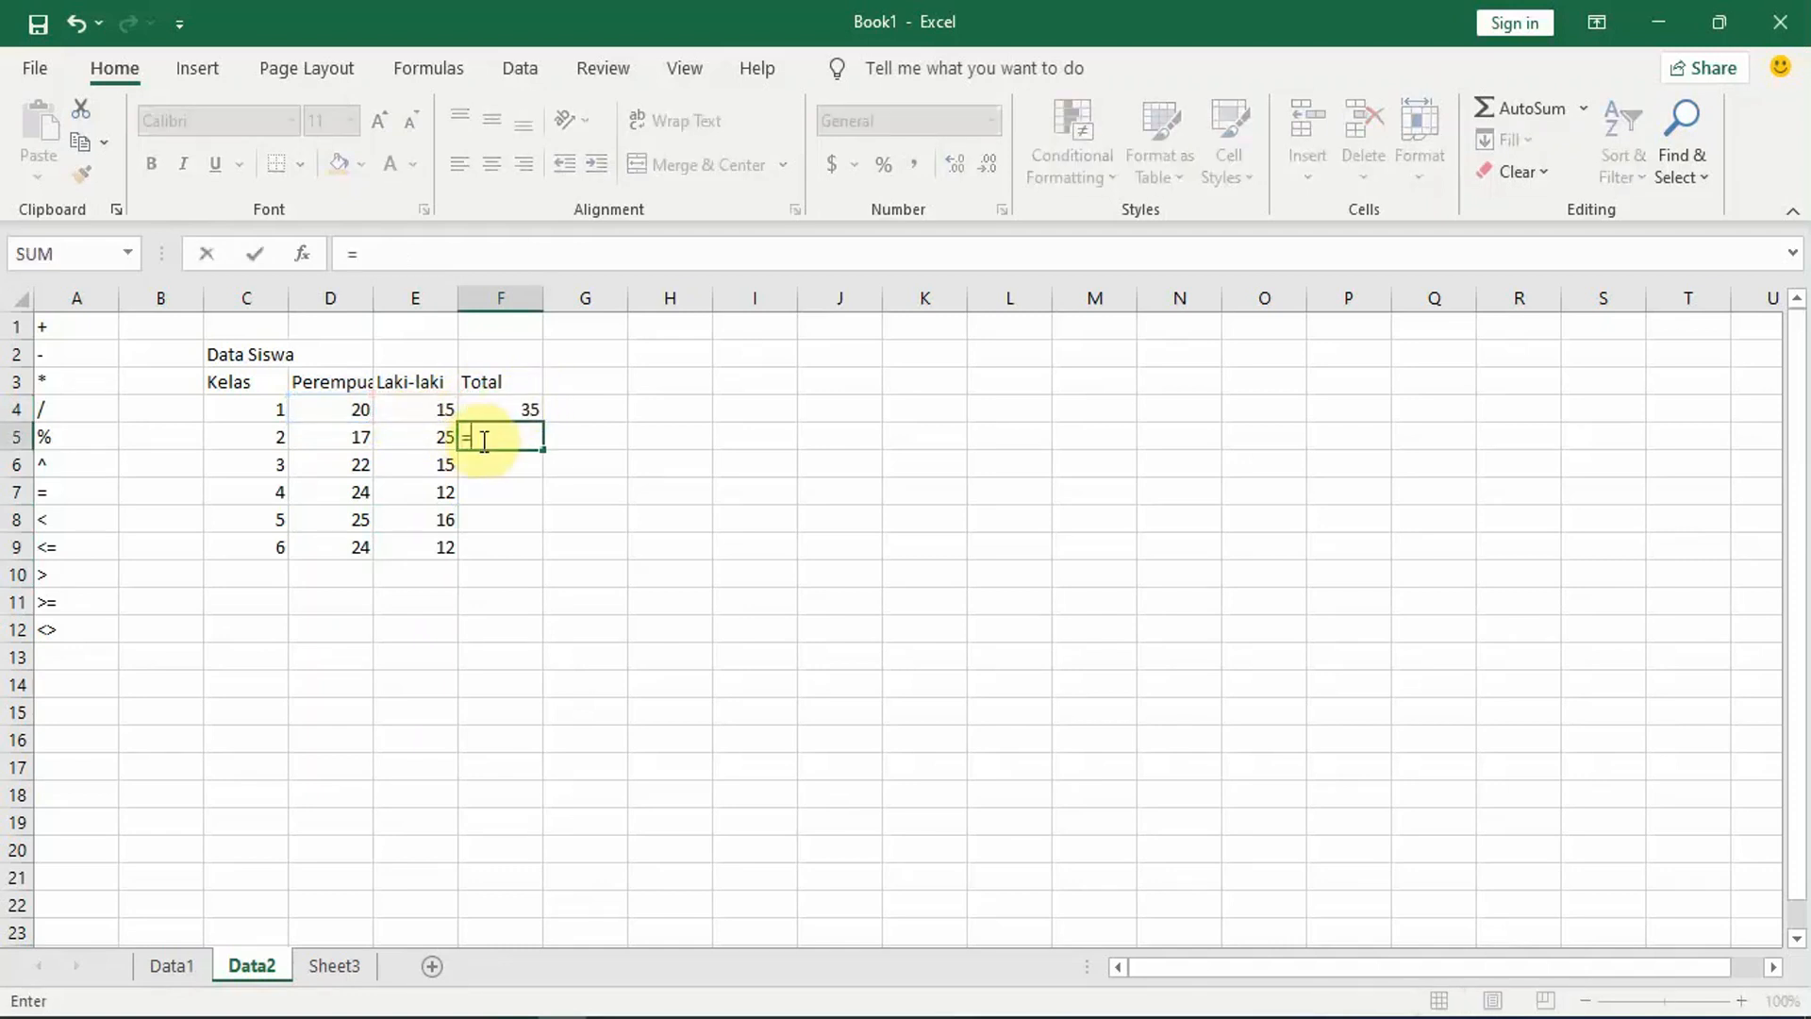
click(352, 447)
text(+)
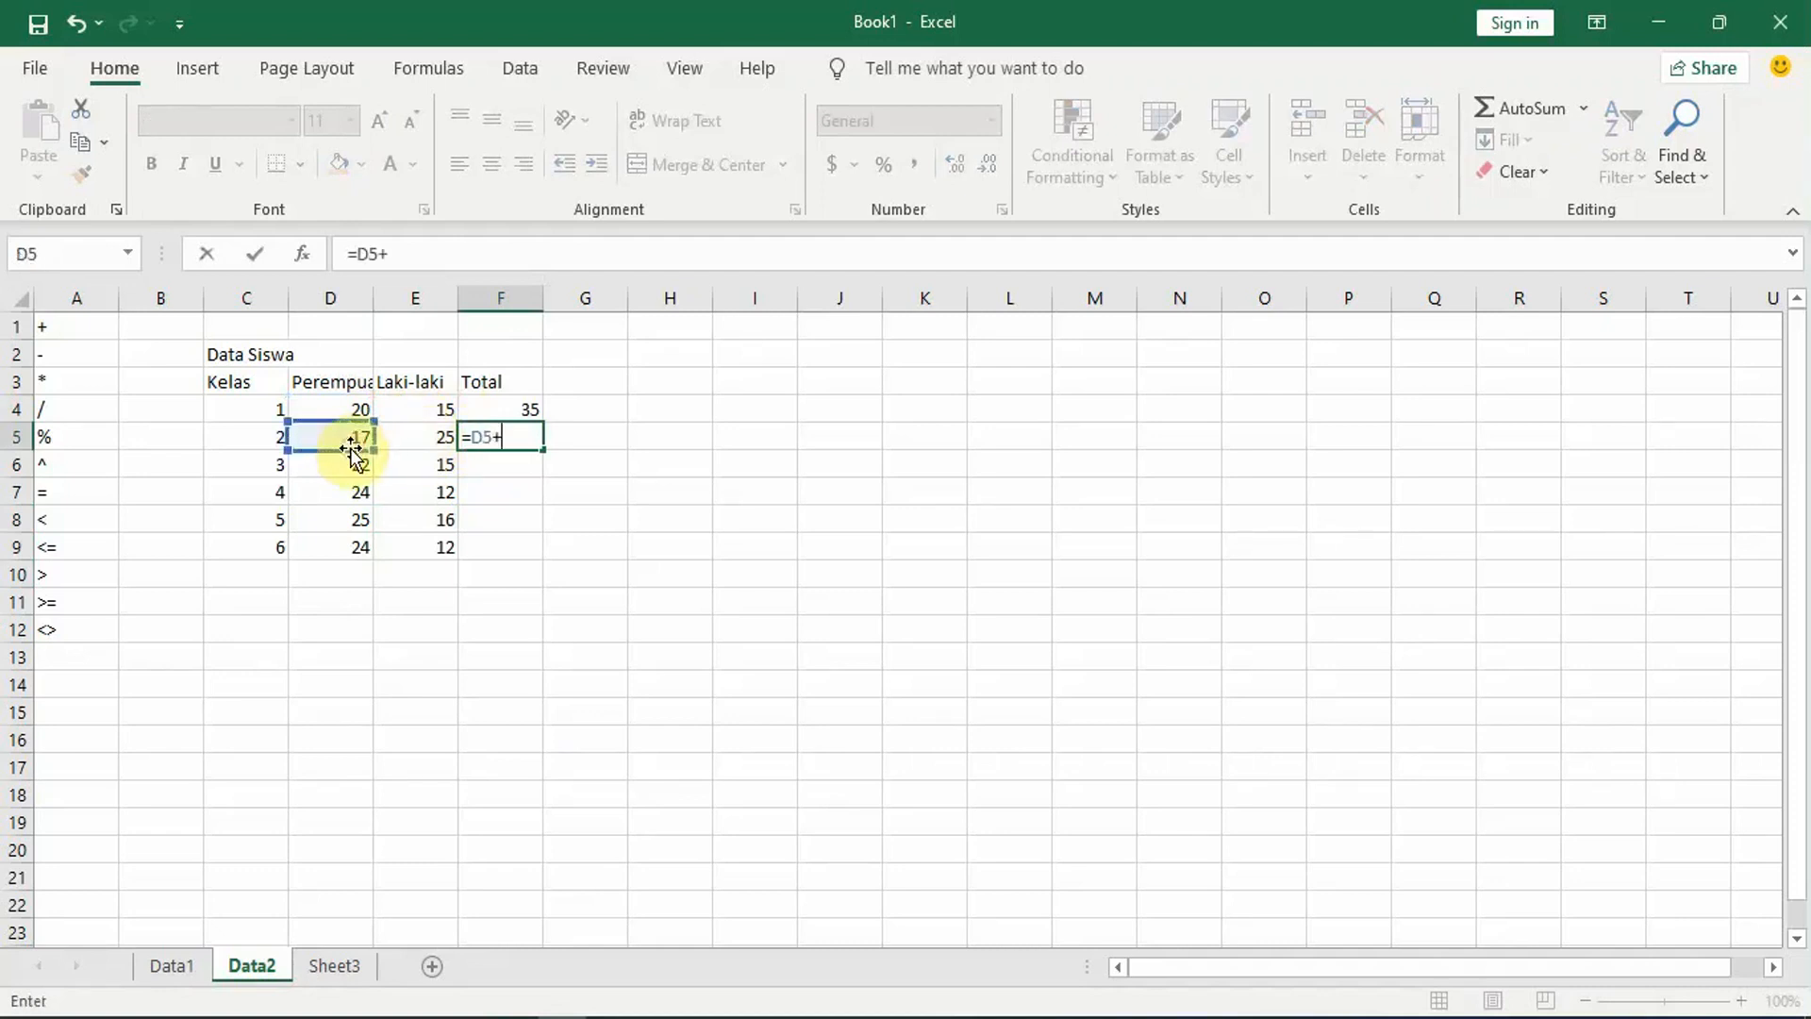
click(431, 440)
key(Return)
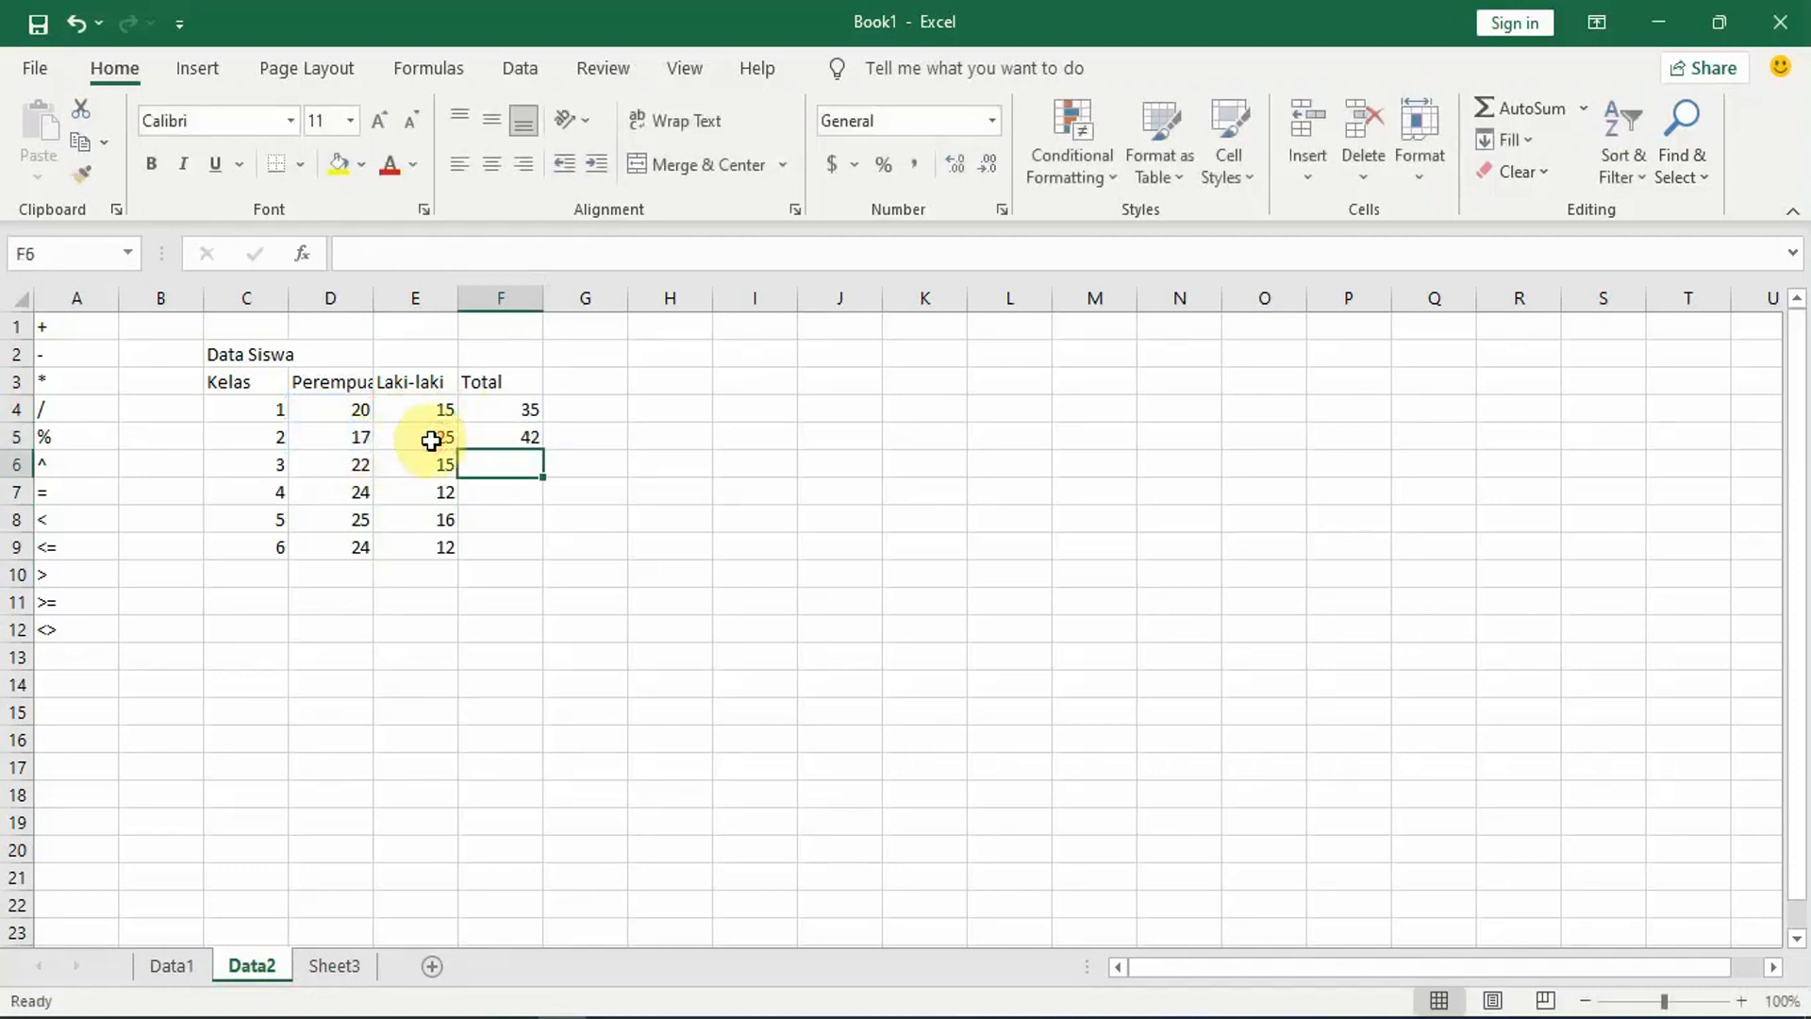
click(517, 436)
drag(543, 451, 532, 562)
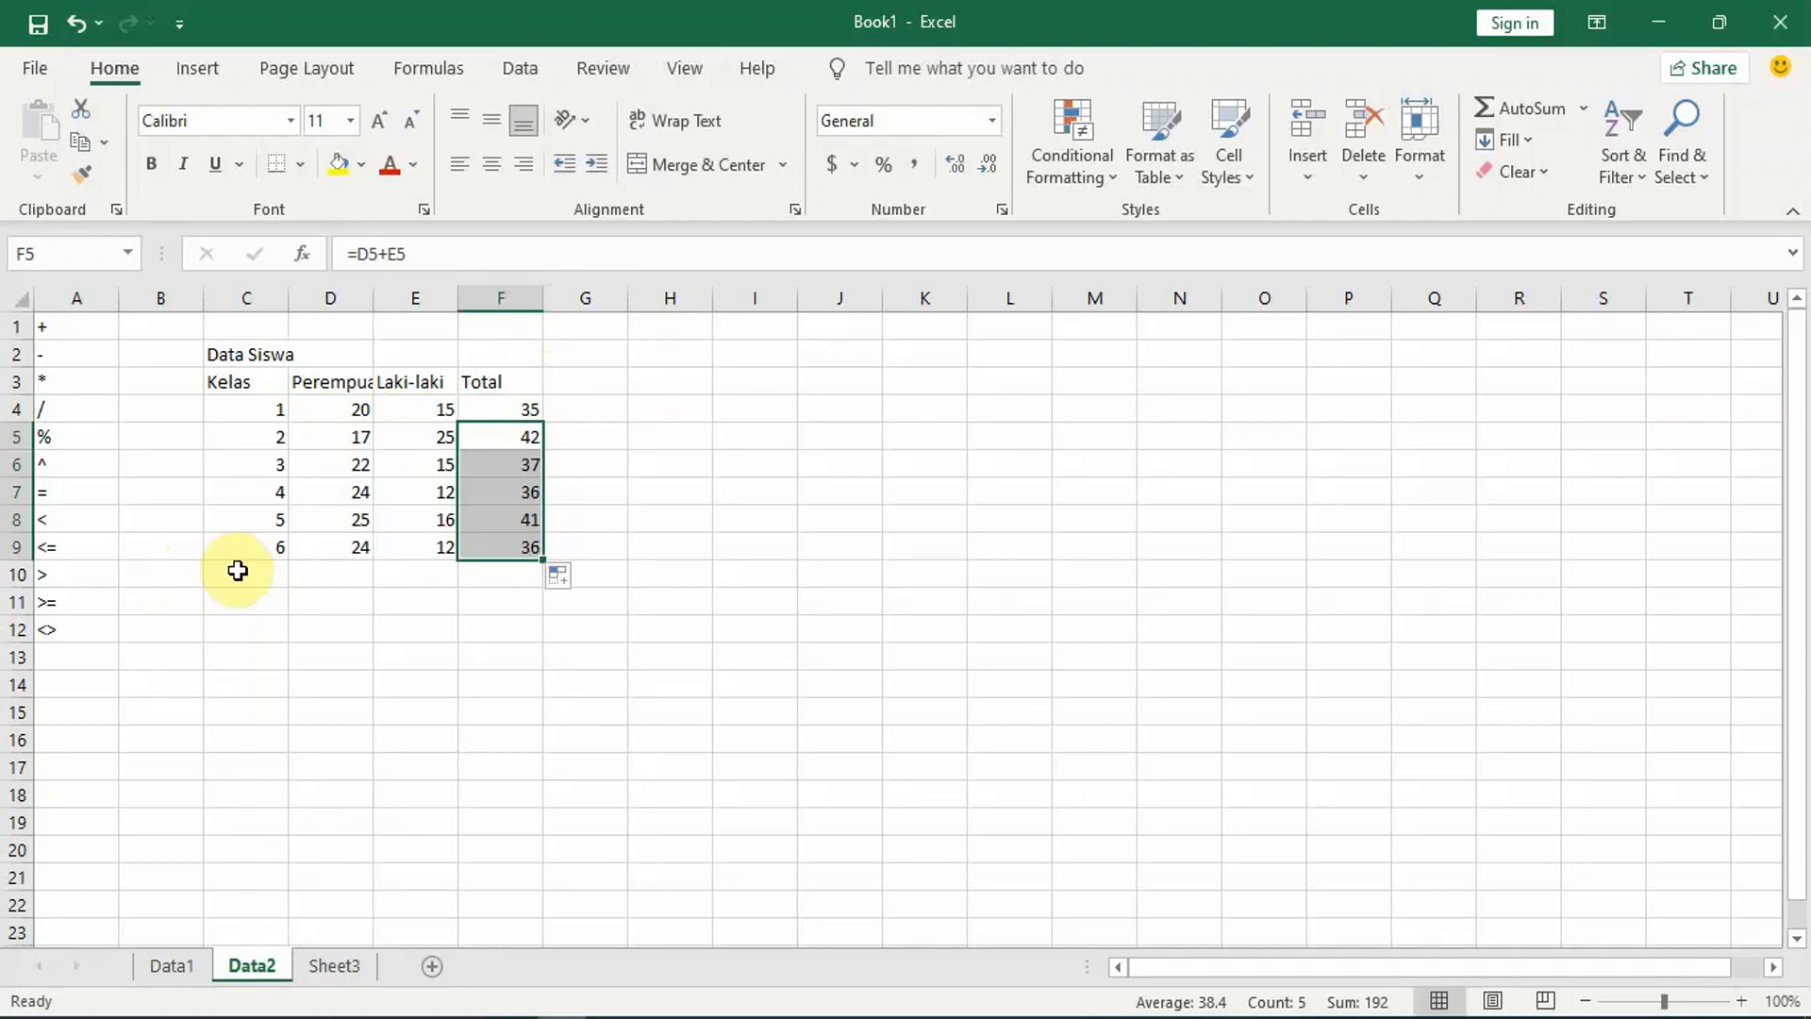
Step: Enter the row label Tota in cell C10 below the class numbers
click(161, 573)
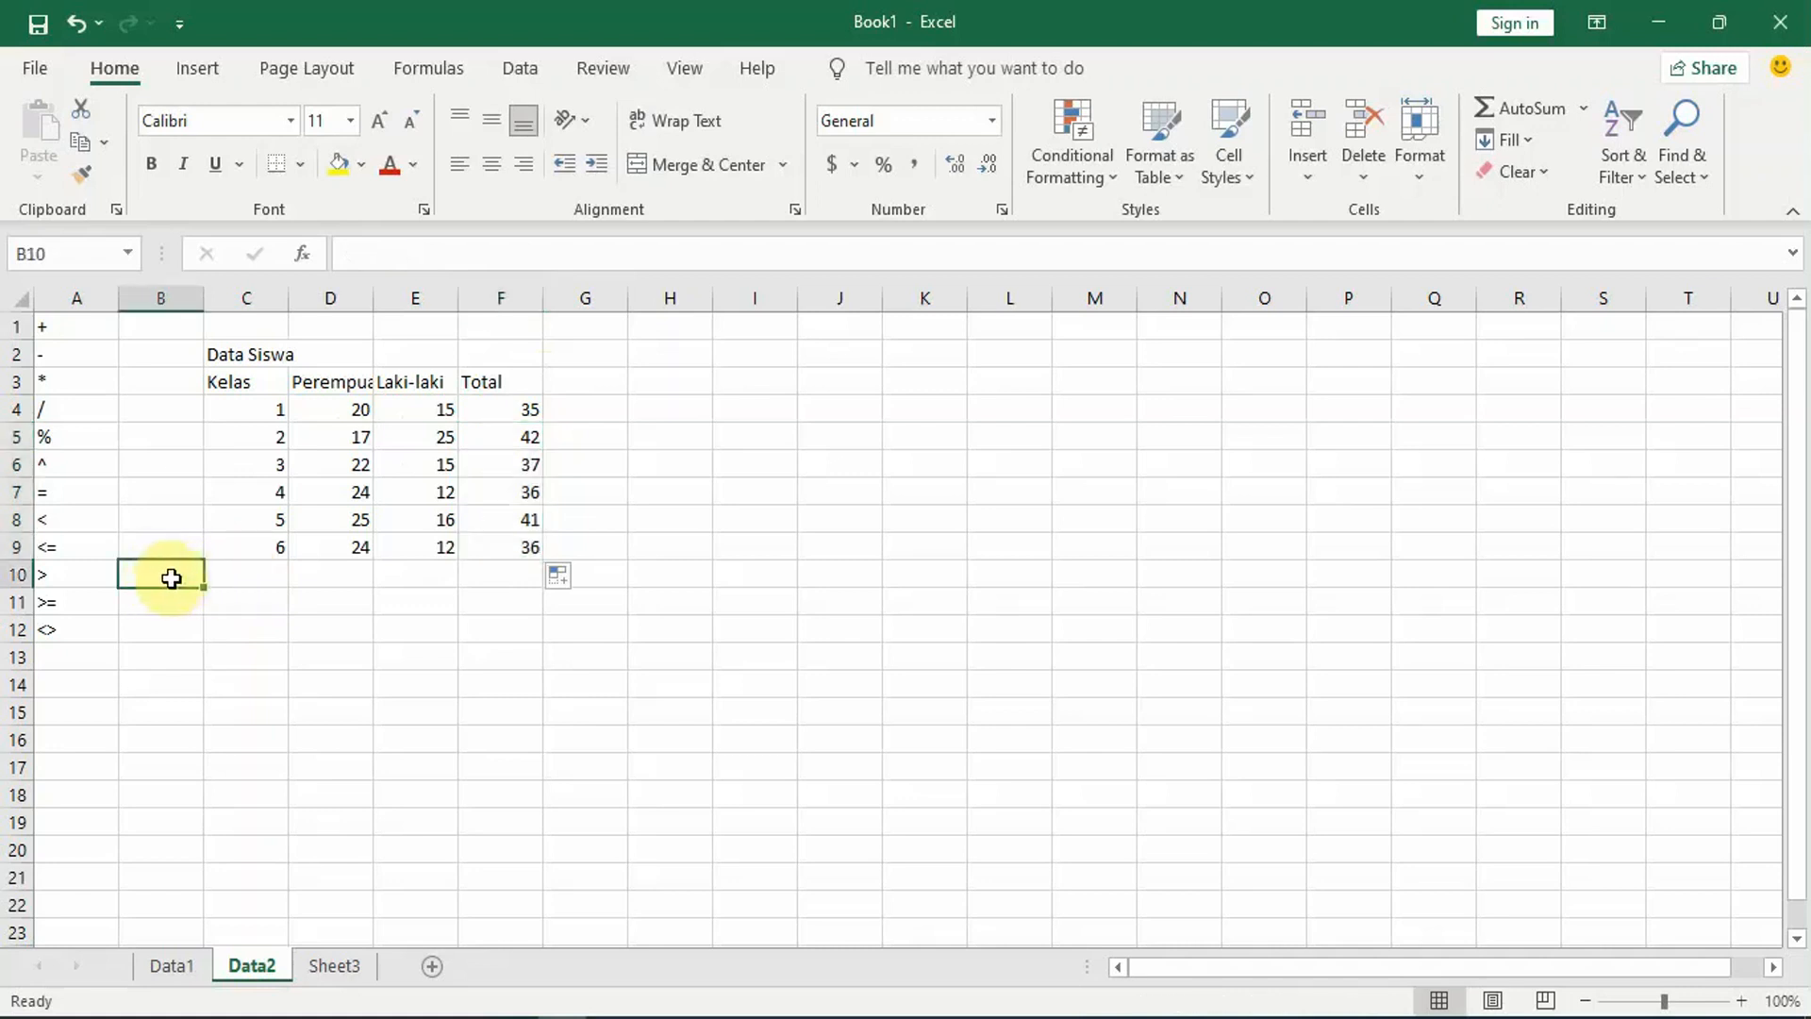
click(240, 577)
text(To)
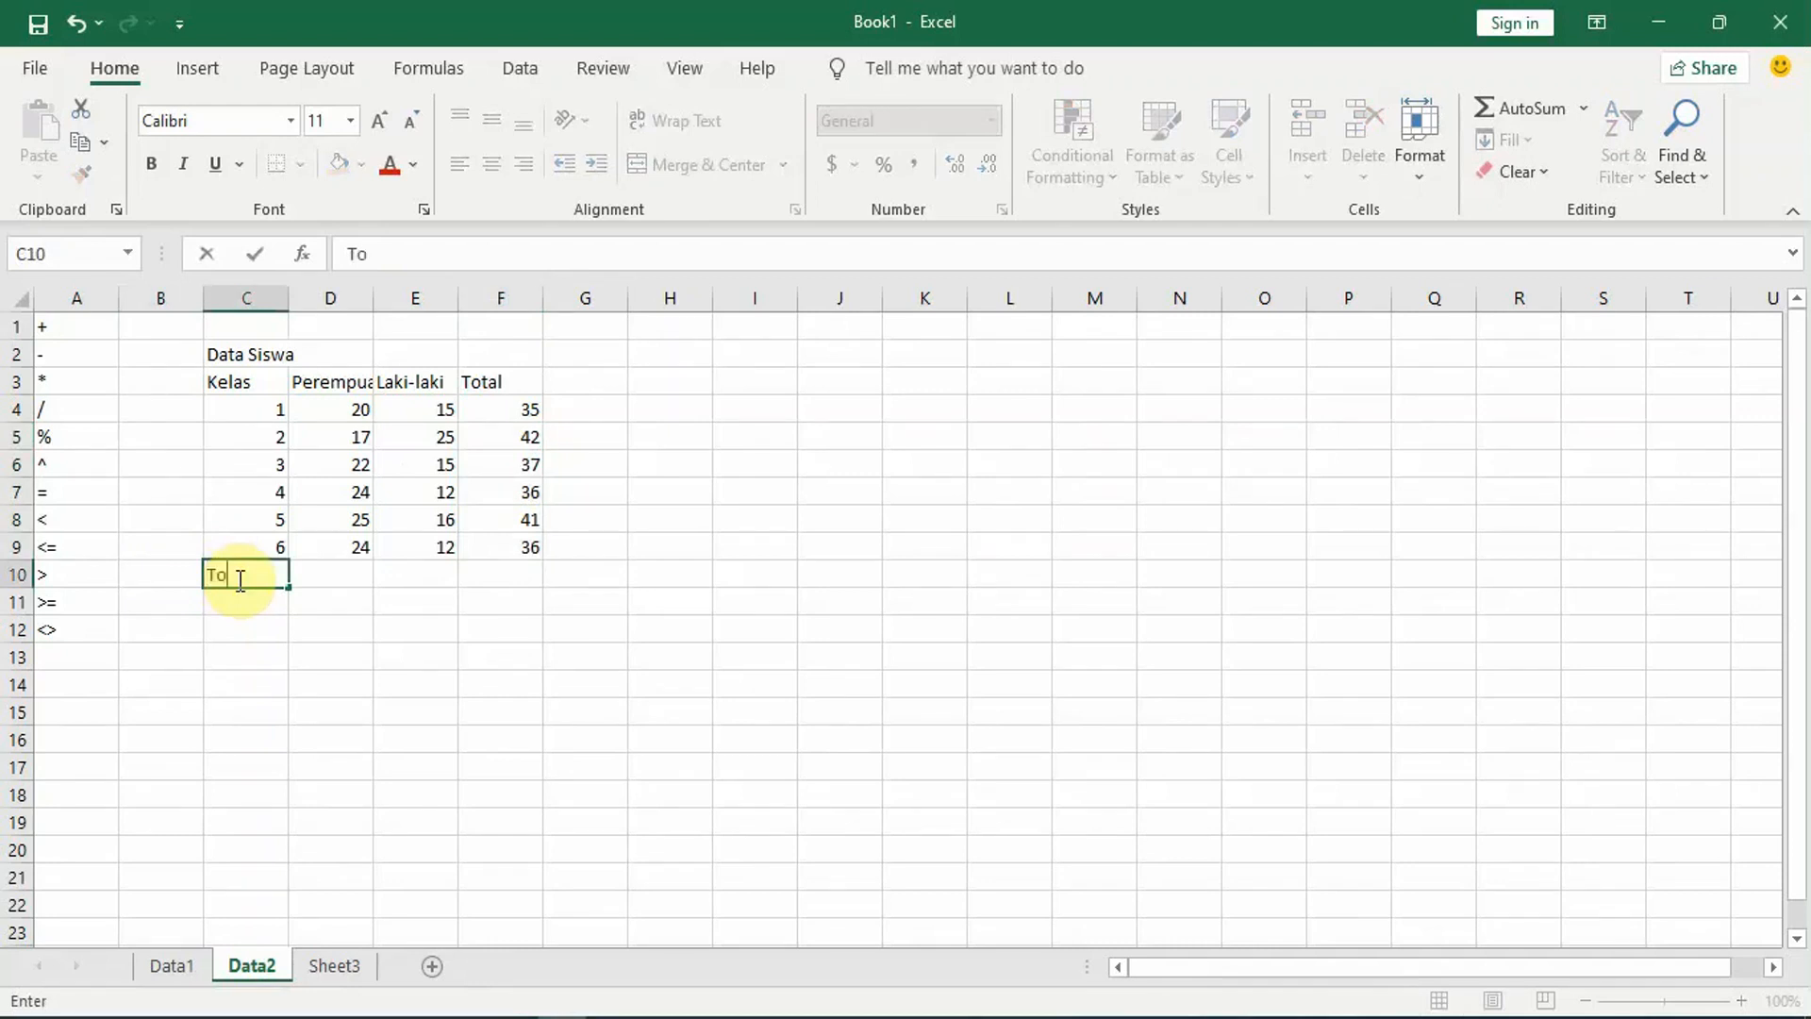
text(ta)
key(Return)
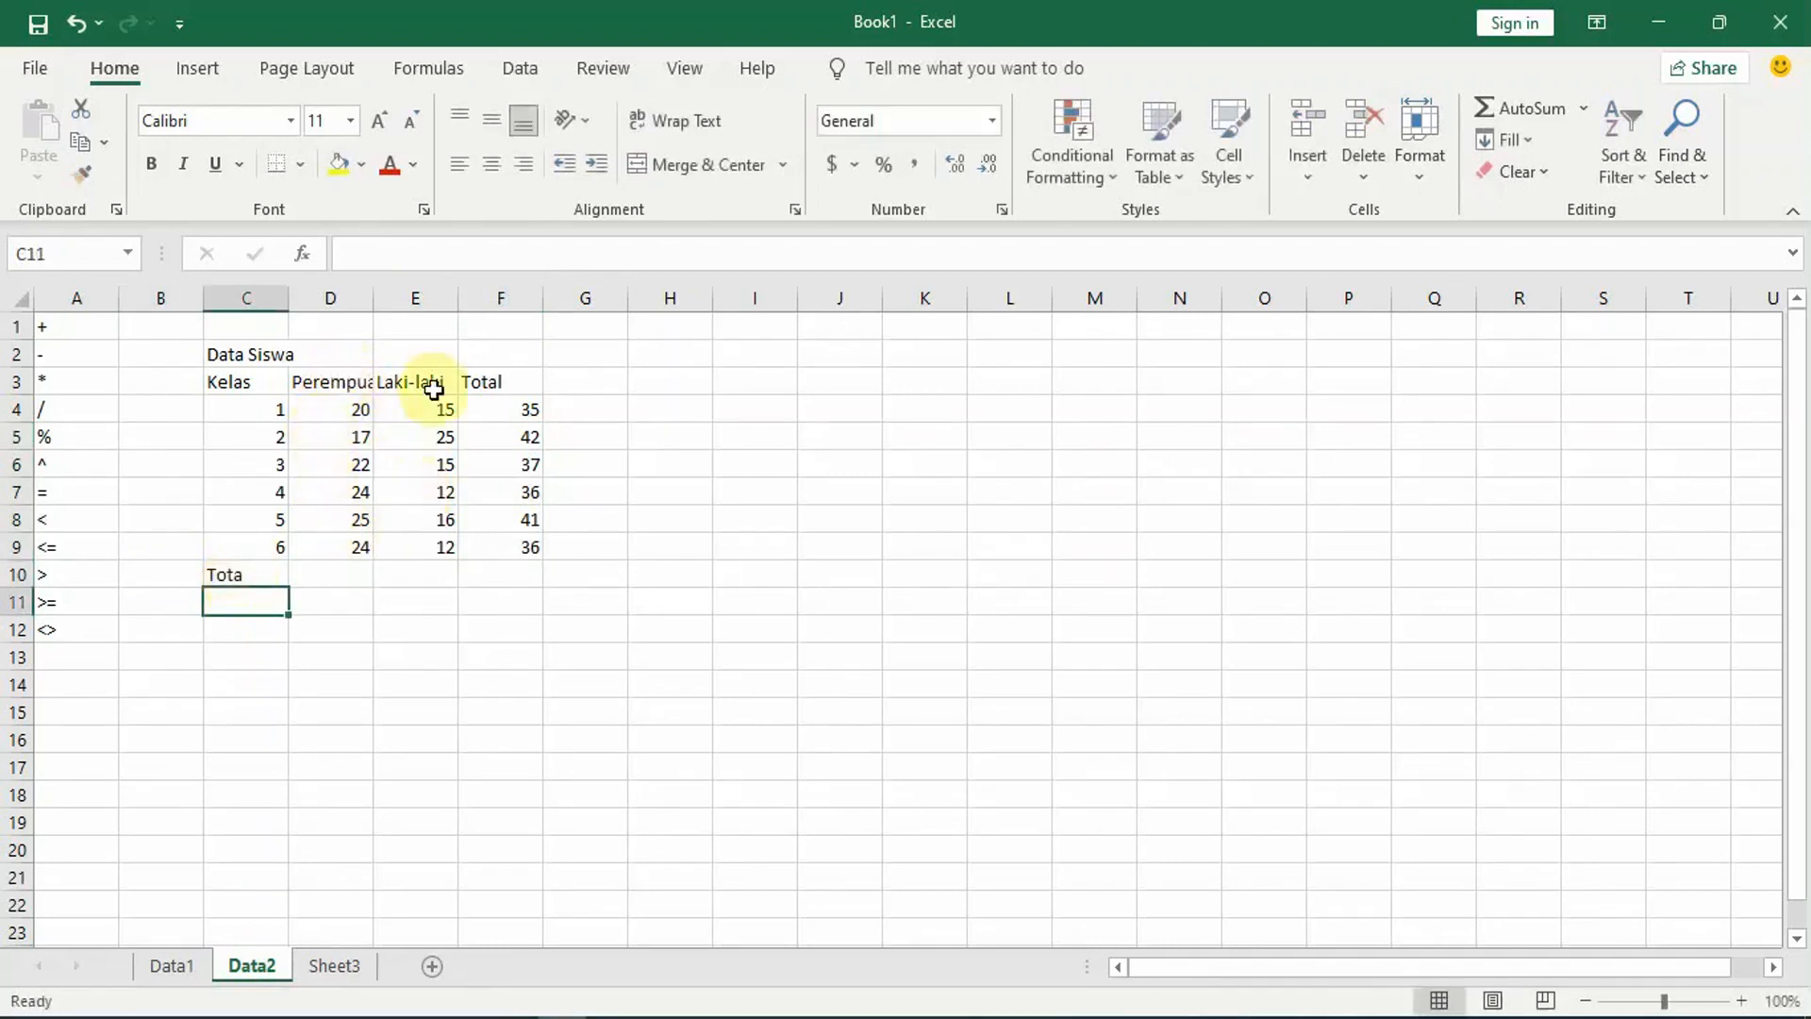
Step: Correct the row label in cell C10 to Total
click(241, 572)
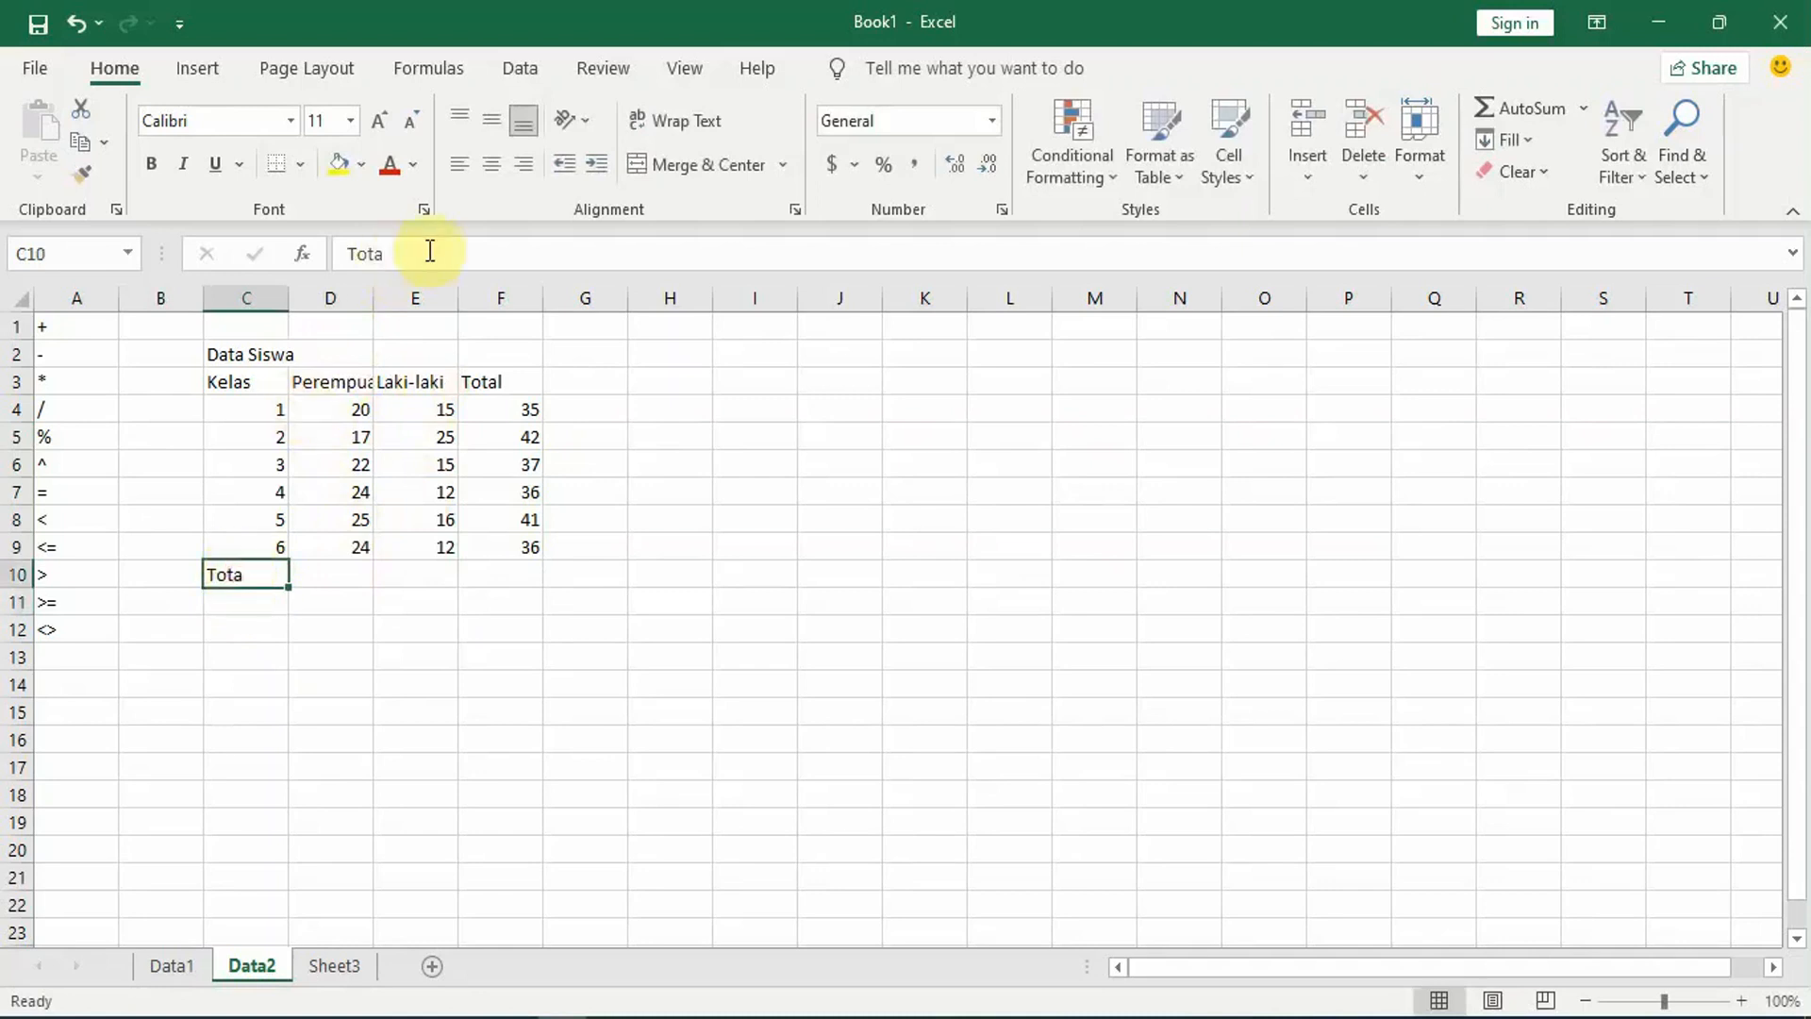
click(401, 243)
text(l)
key(Return)
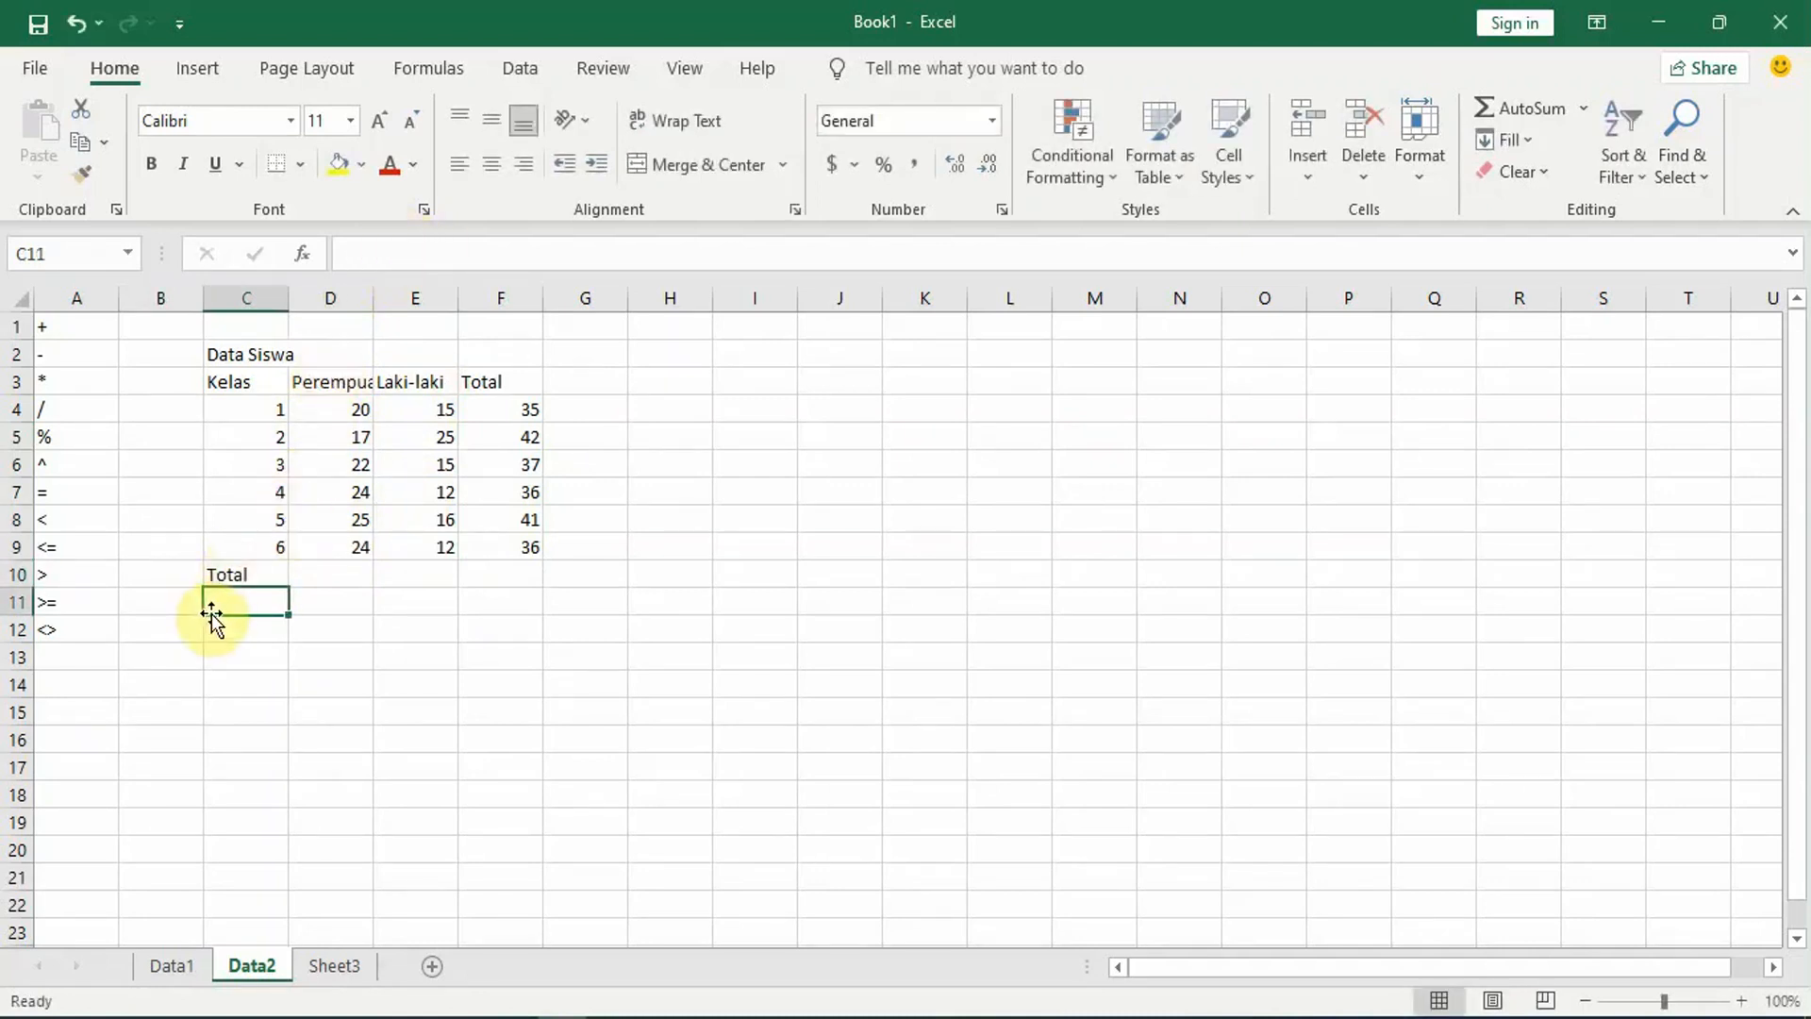
Step: Enter the row labels Rata-rata, Maksimum and Minimum in cells C11 to C13 below Total
text(Rat)
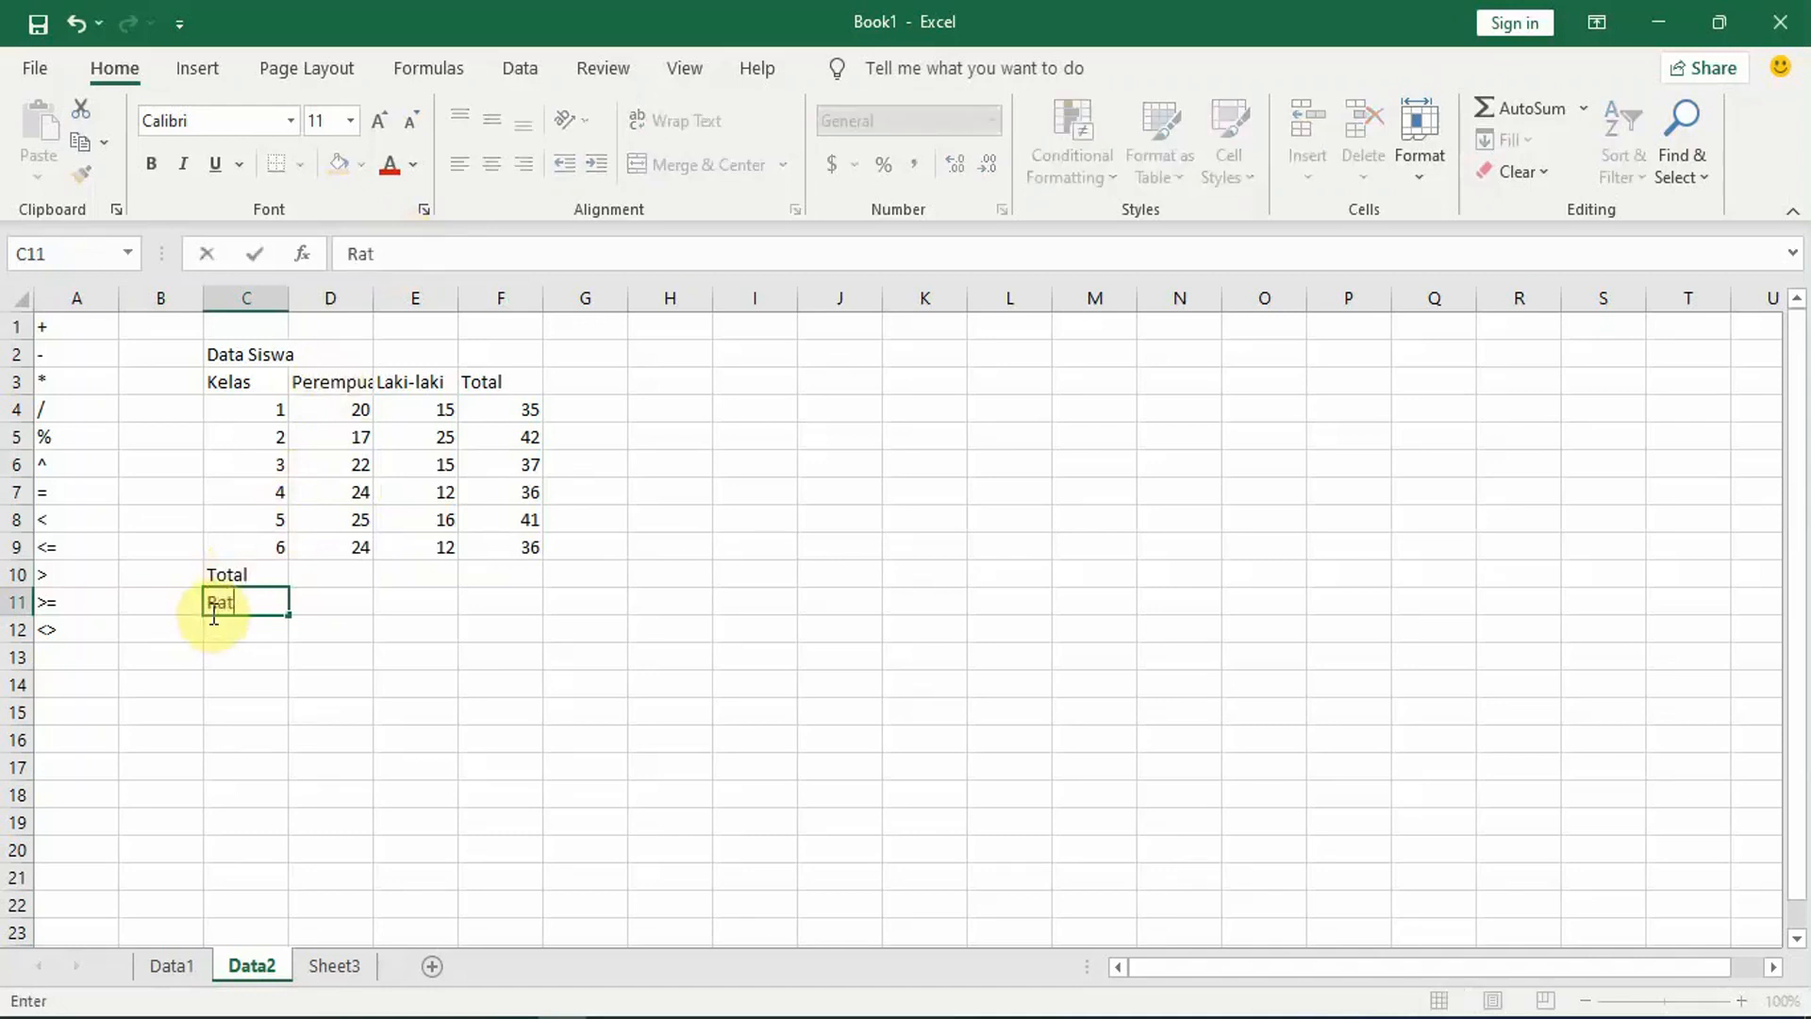
text(a-rata)
key(Return)
text(Mak)
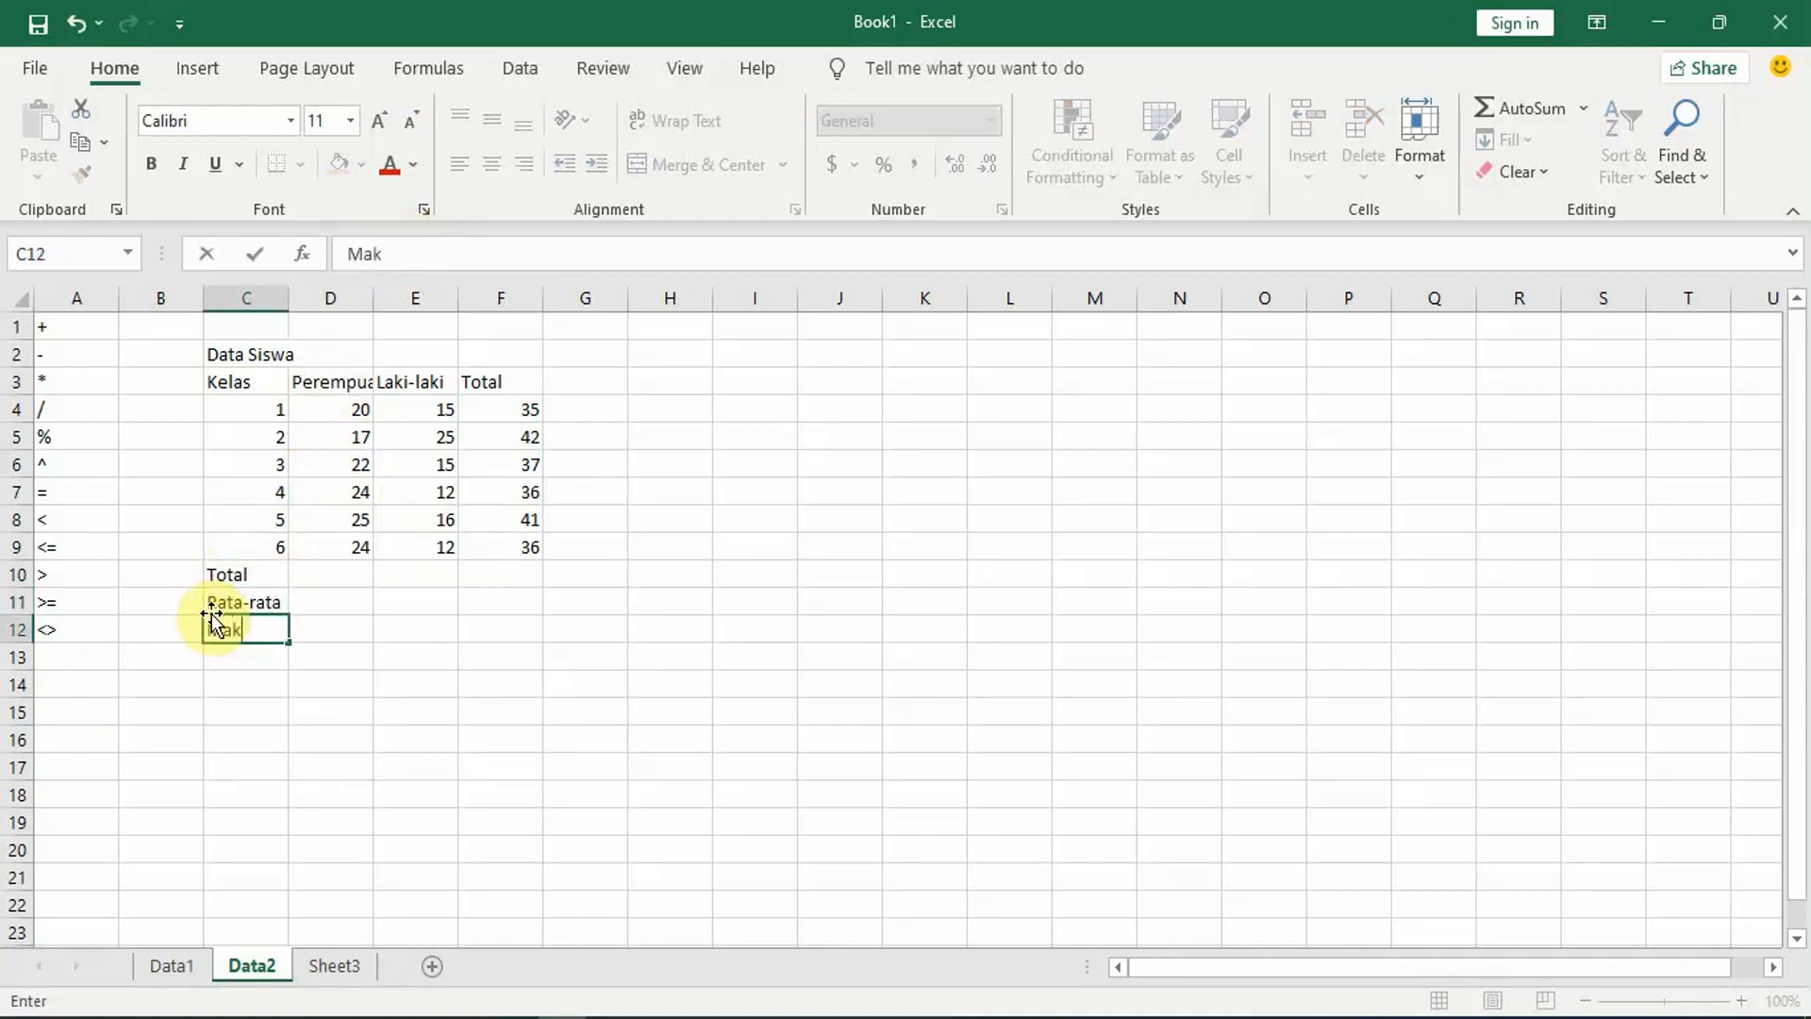
text(simum)
key(Return)
text(Minimu)
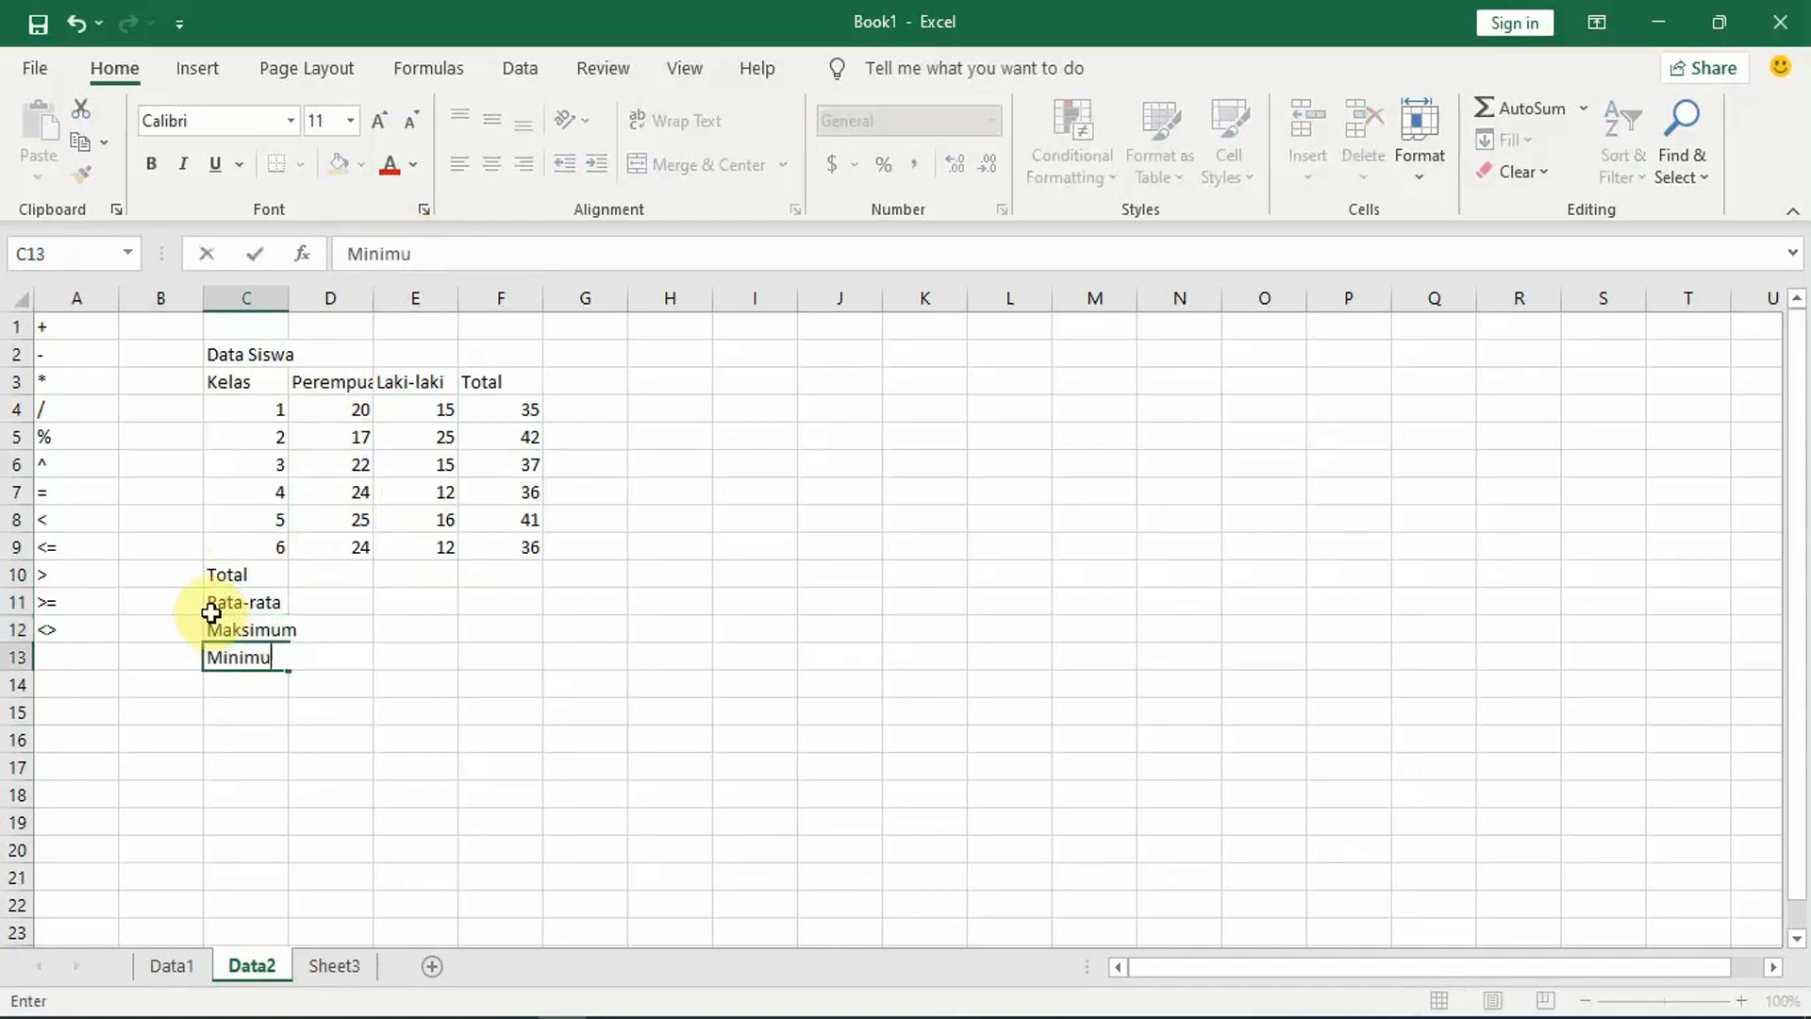
text(m)
click(342, 586)
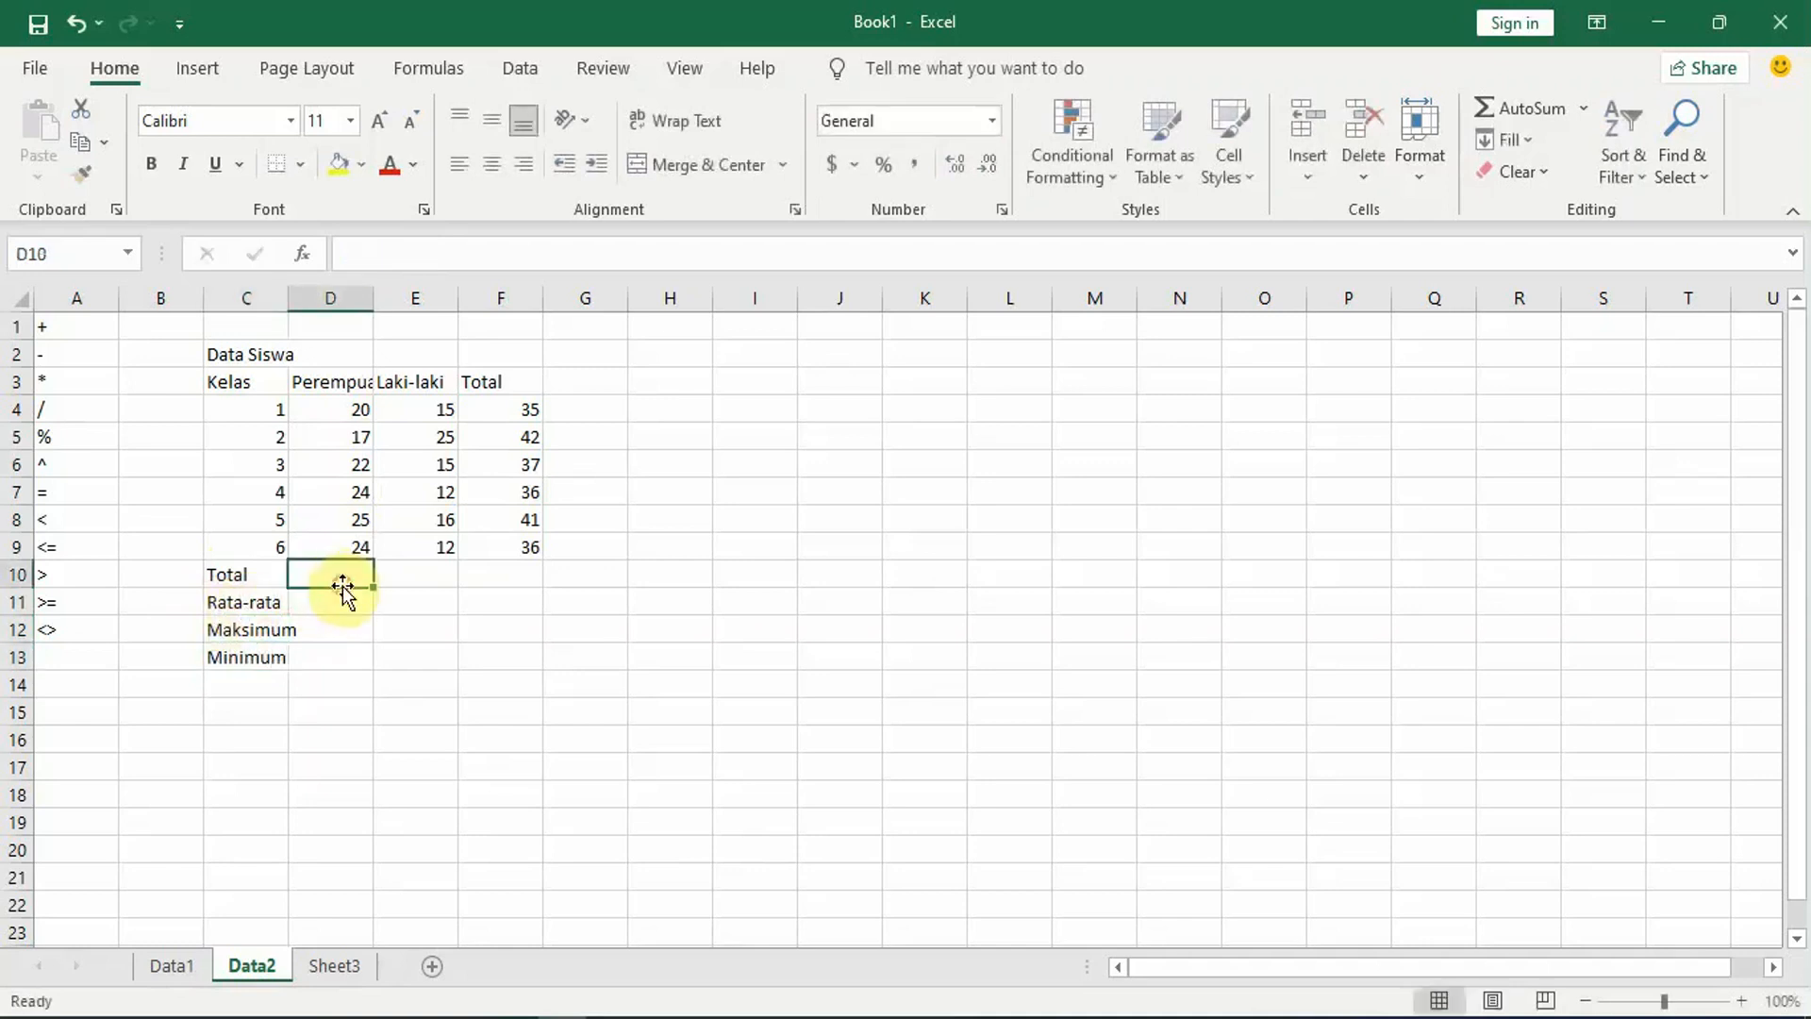
text(=)
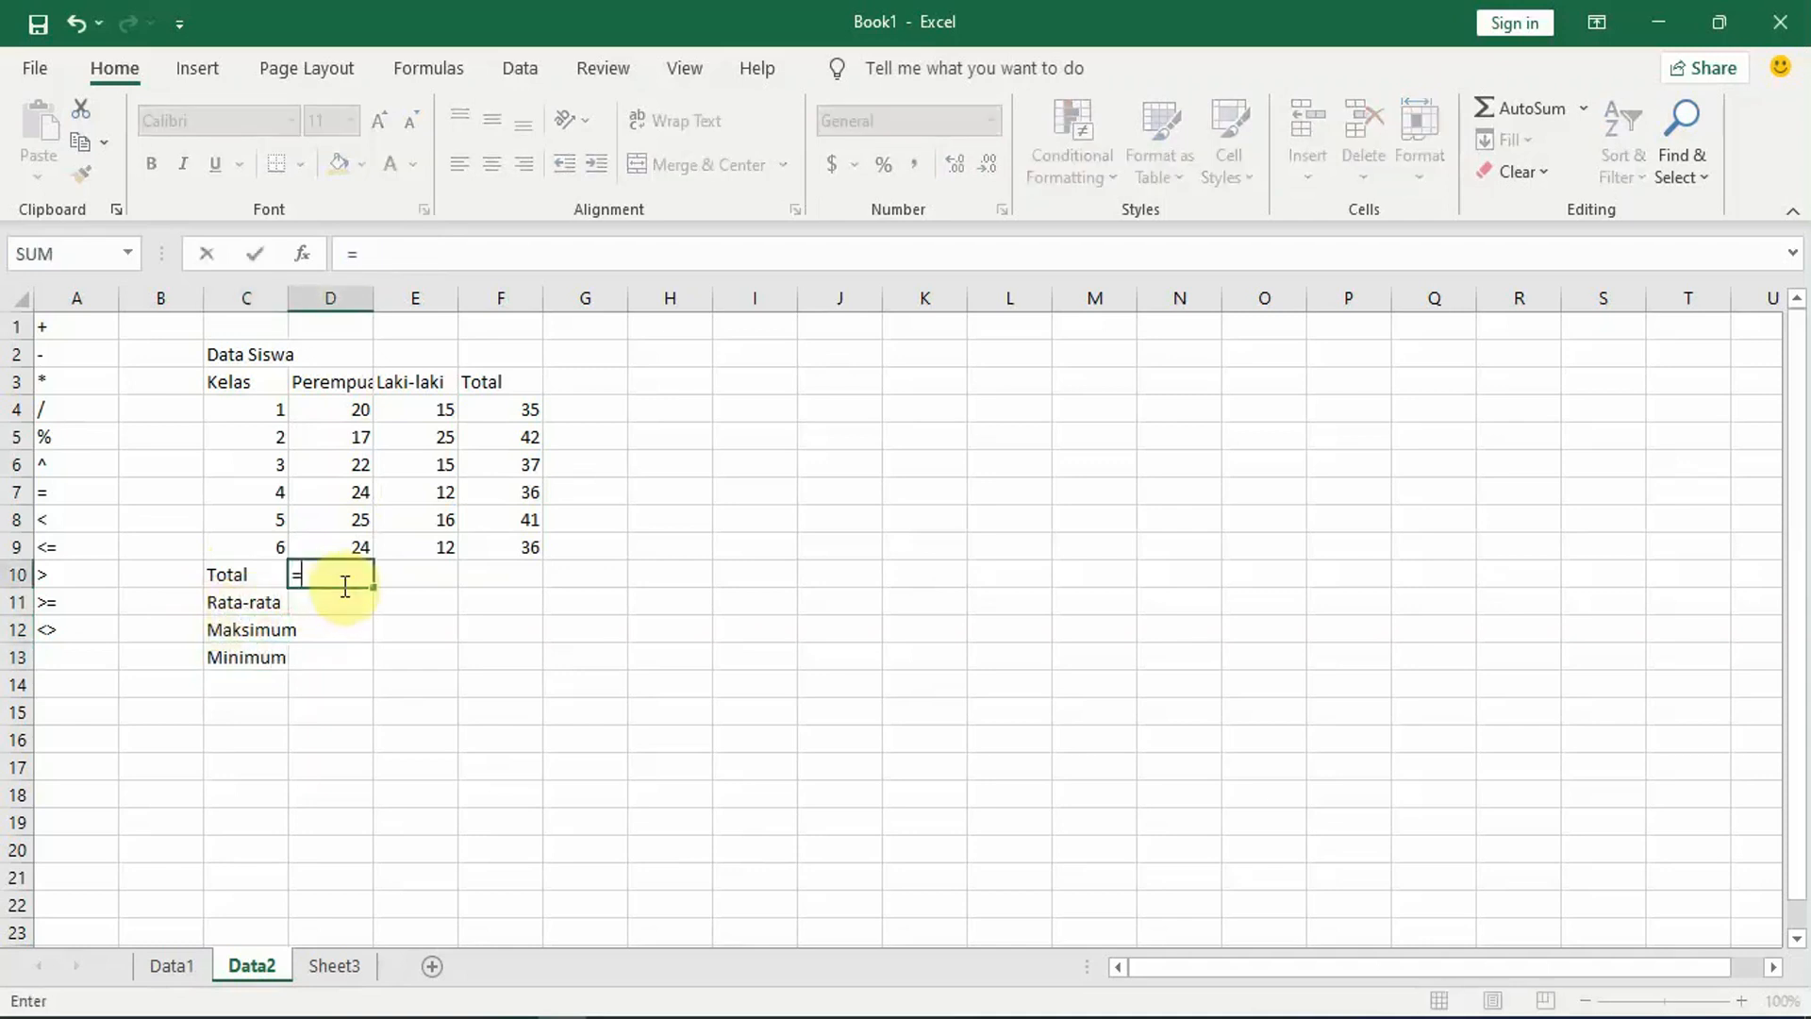
click(343, 409)
text(+)
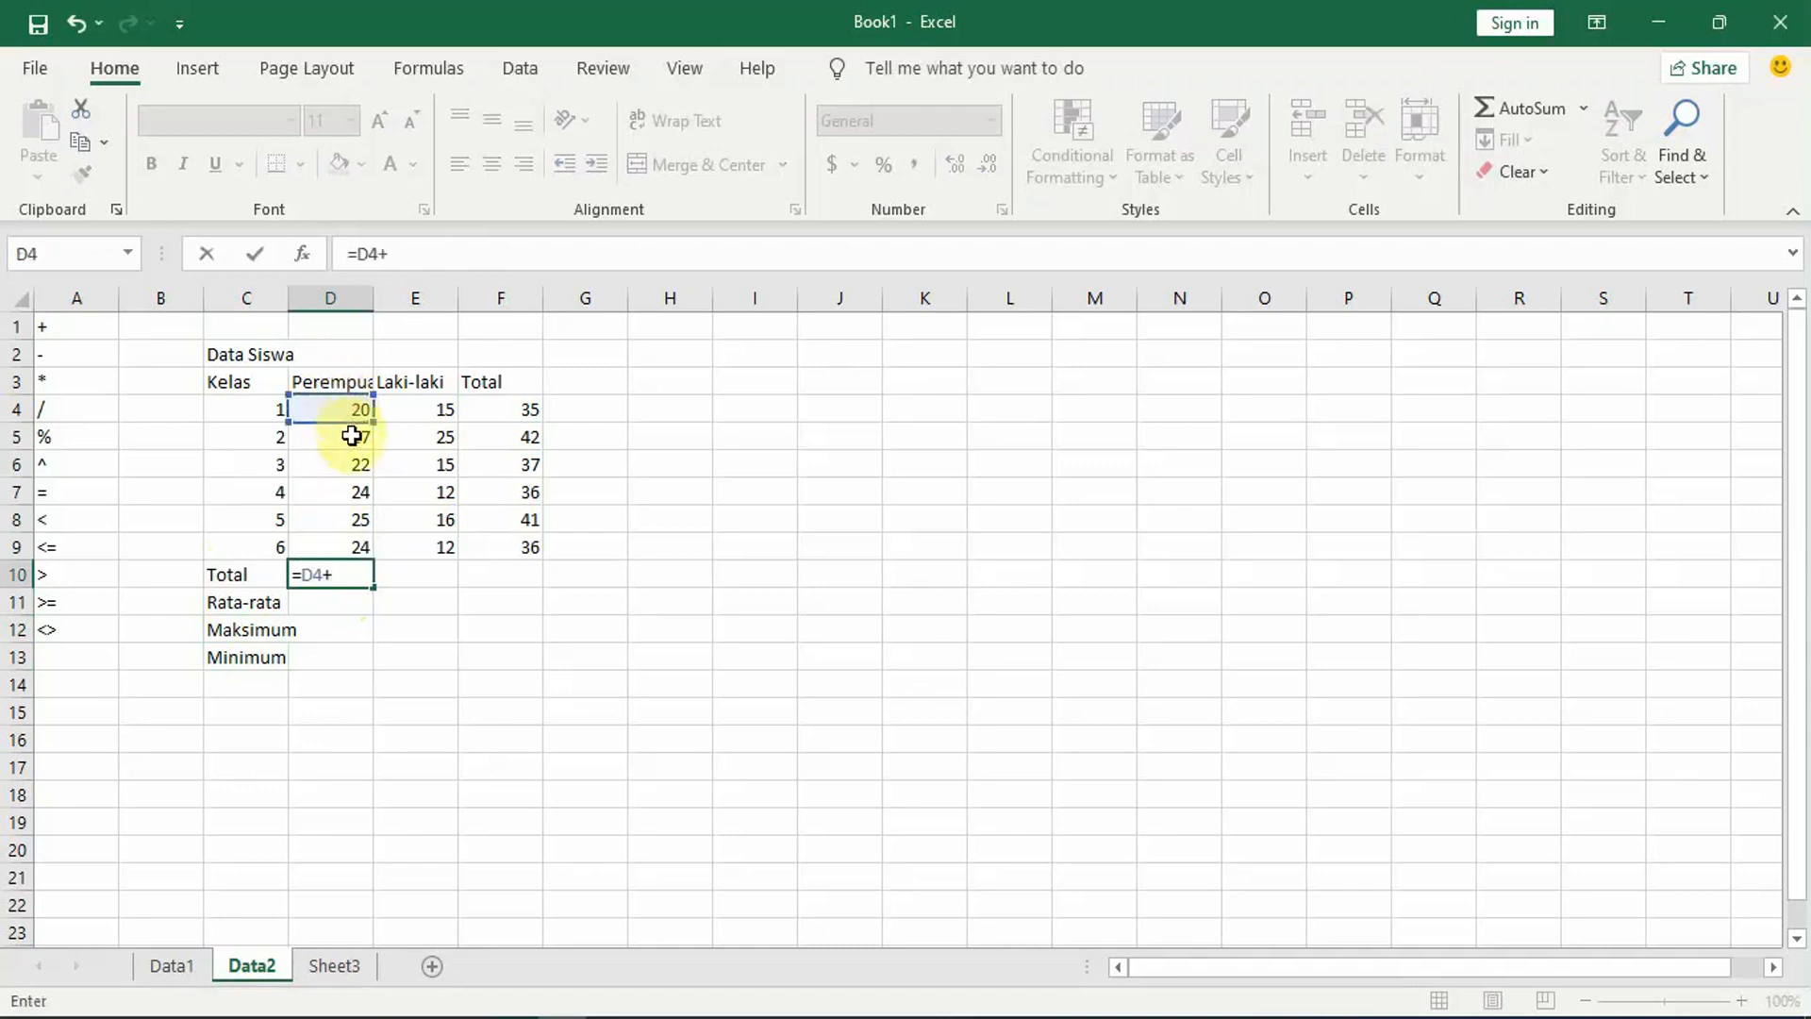
click(347, 440)
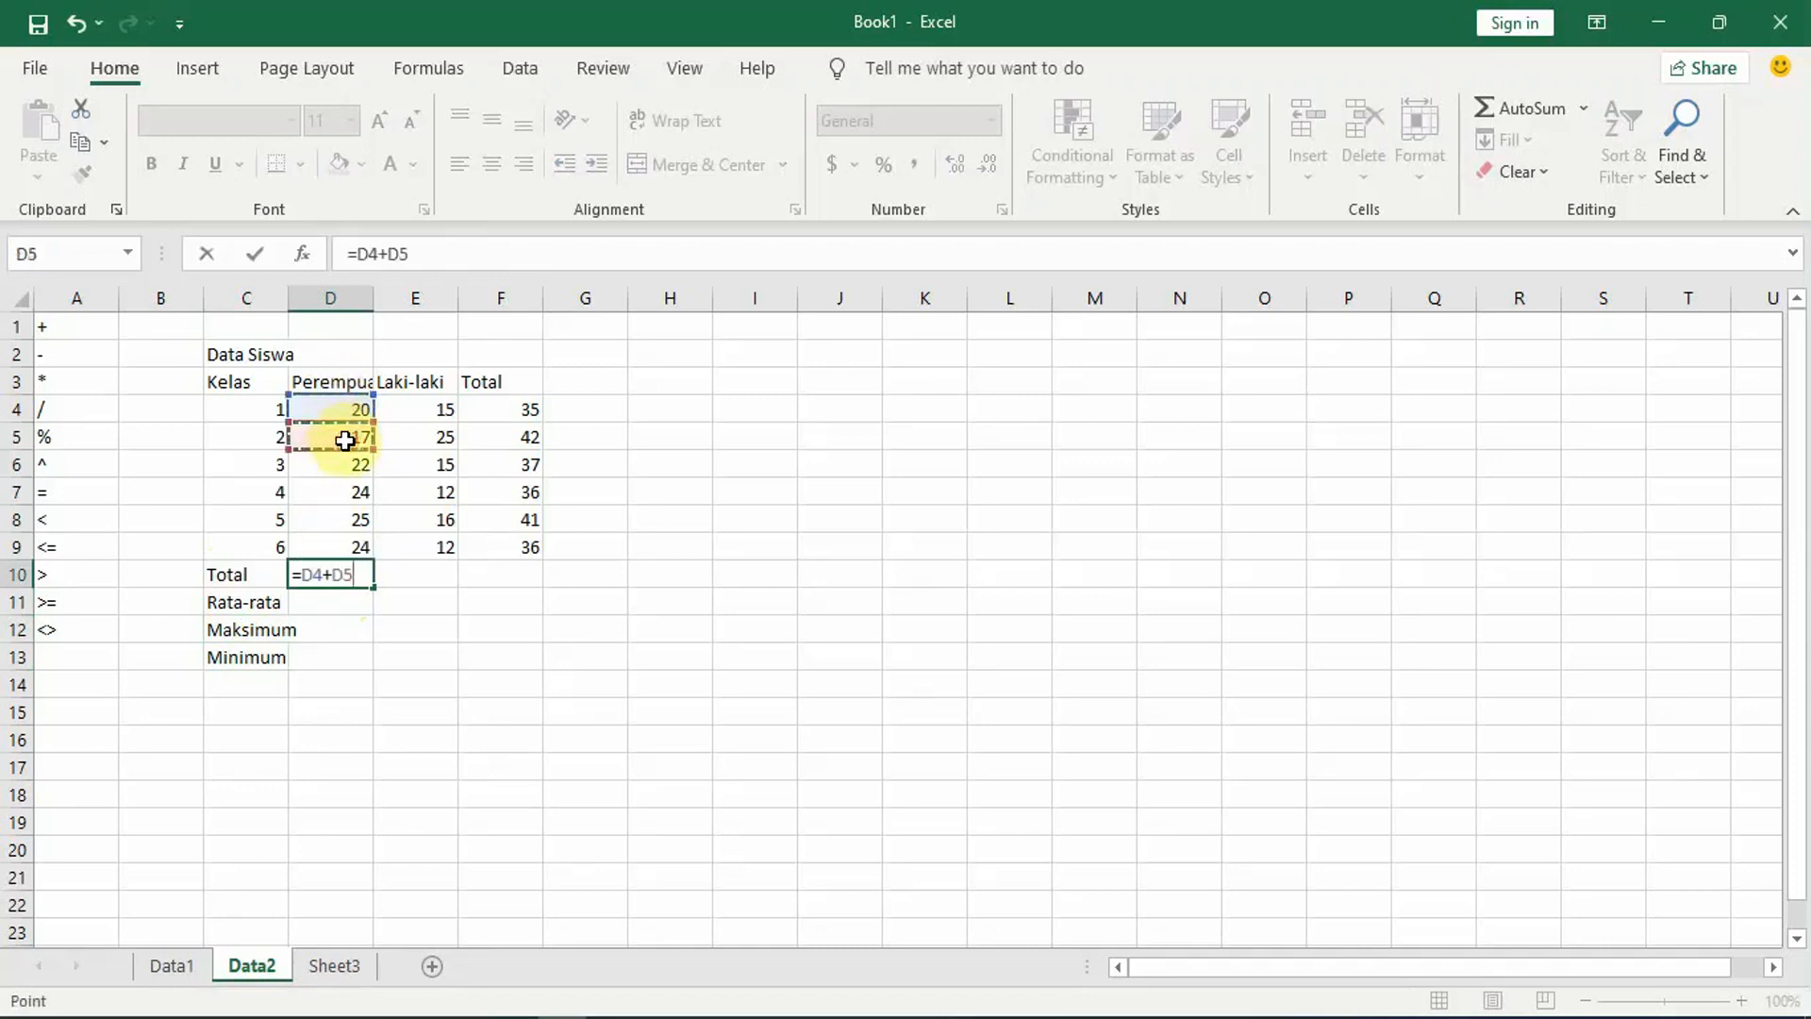
text(+)
key(BackSpace)
key(BackSpace)
key(BackSpace)
key(BackSpace)
key(BackSpace)
key(BackSpace)
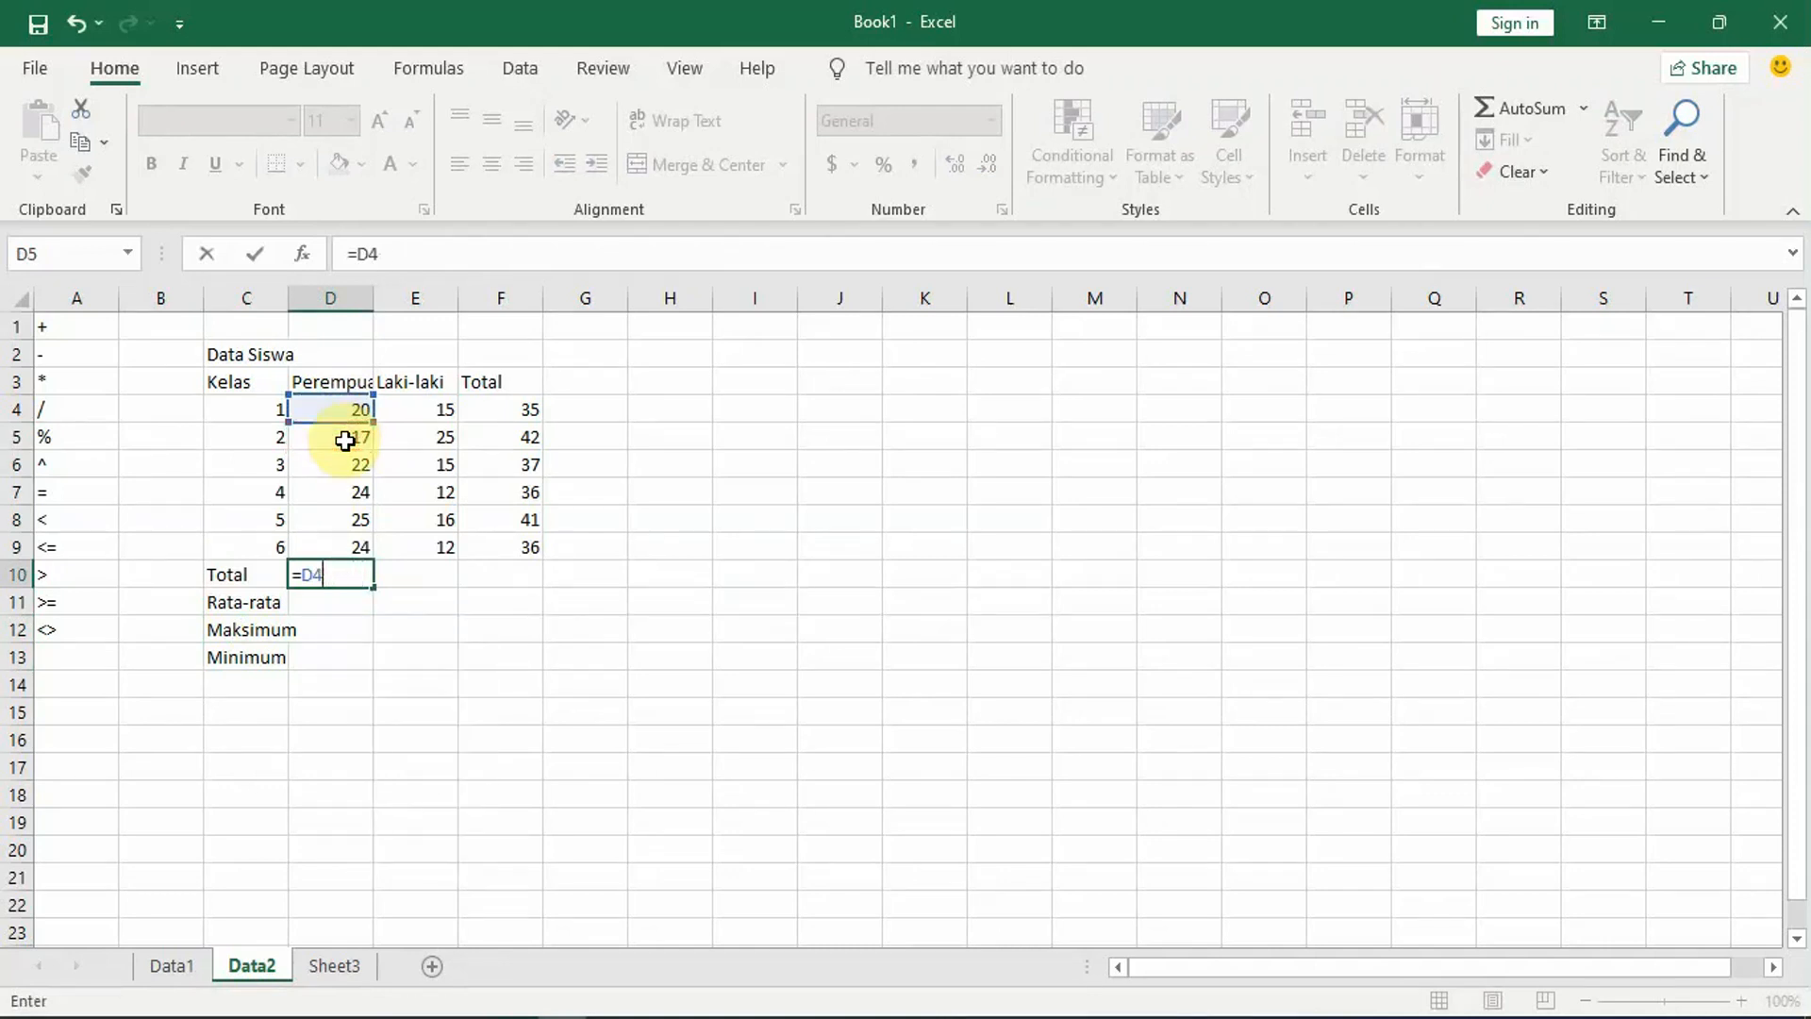
Step: Complete the formula in cell D10 as =SUM(D4:D9) to total the Perempuan column
text(sum)
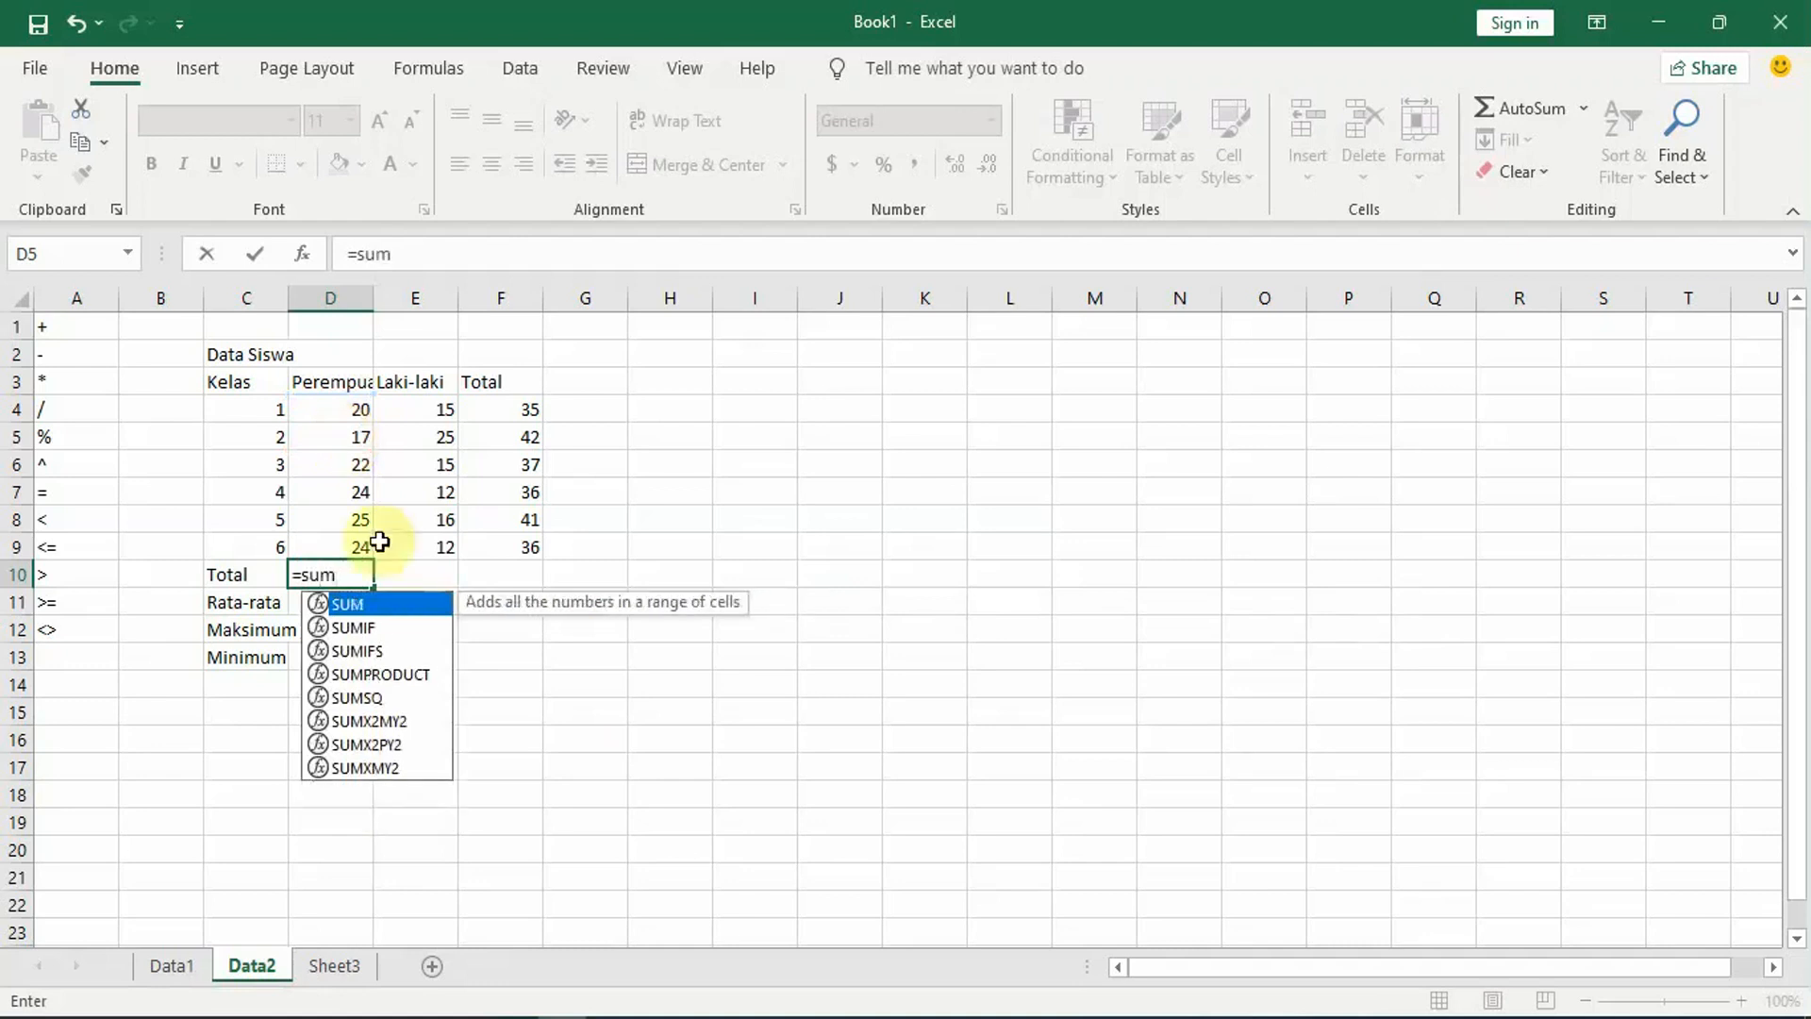
double_click(362, 600)
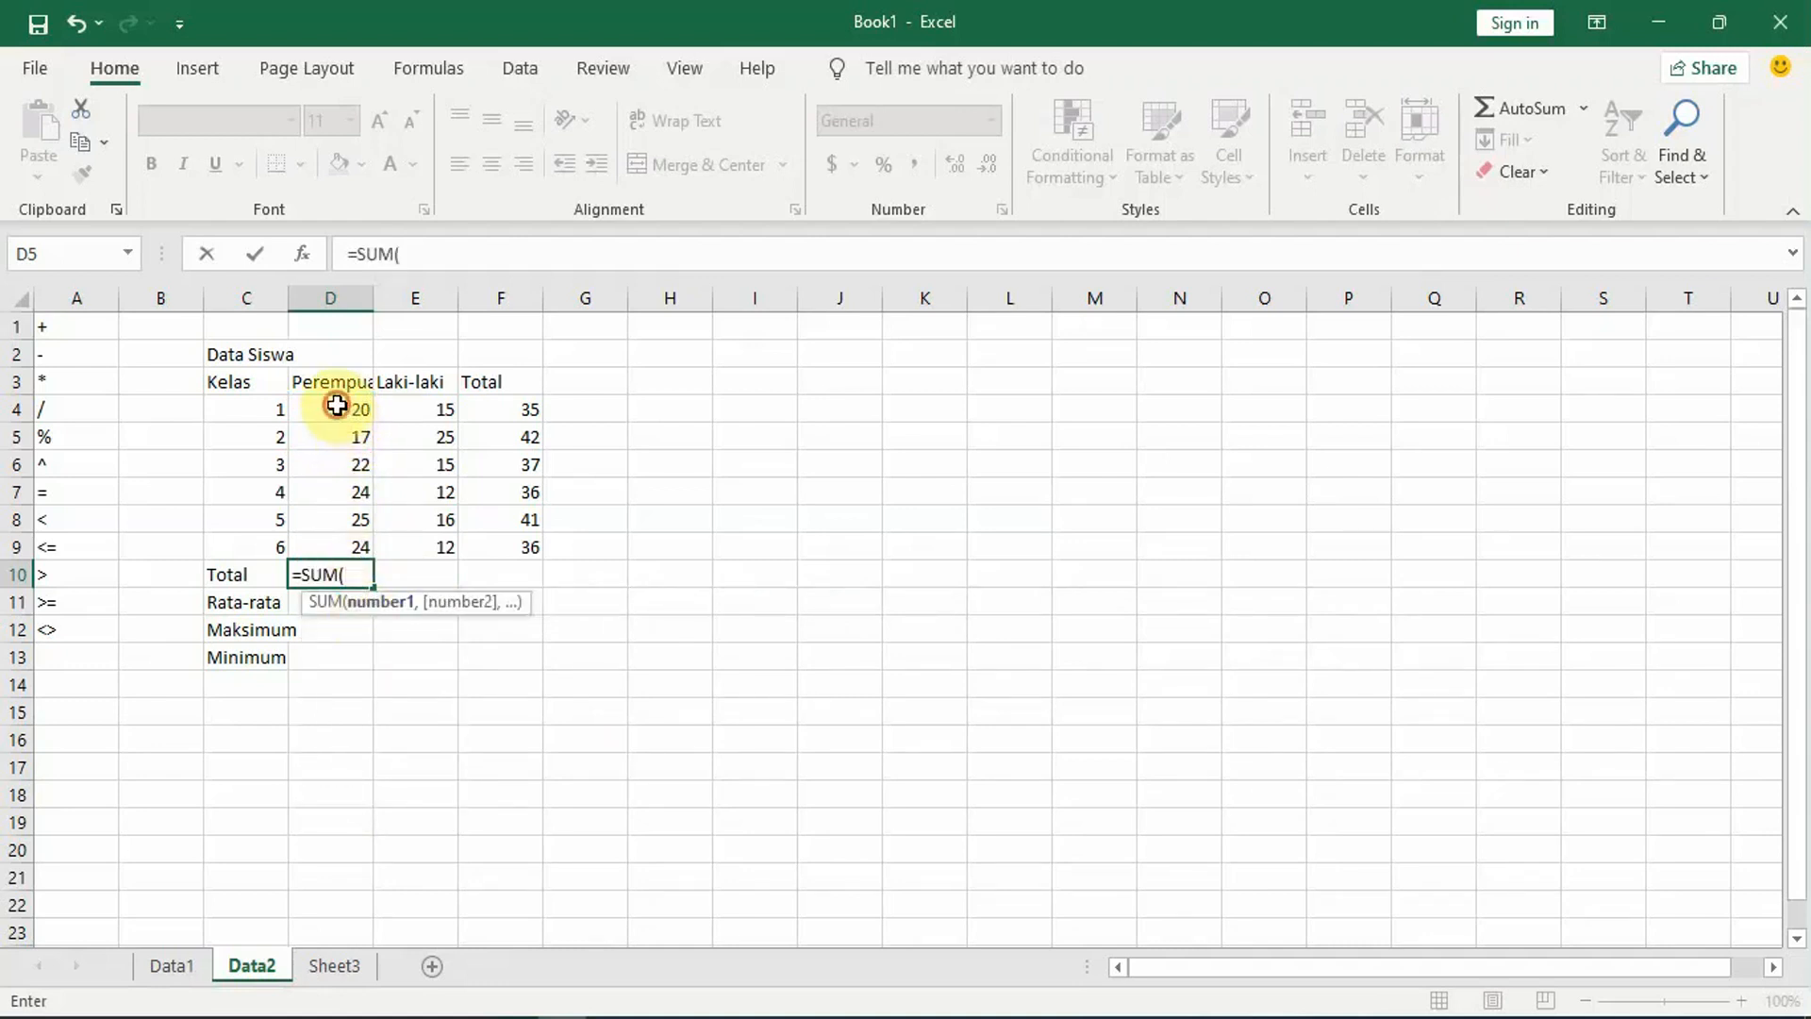
drag(336, 407, 340, 547)
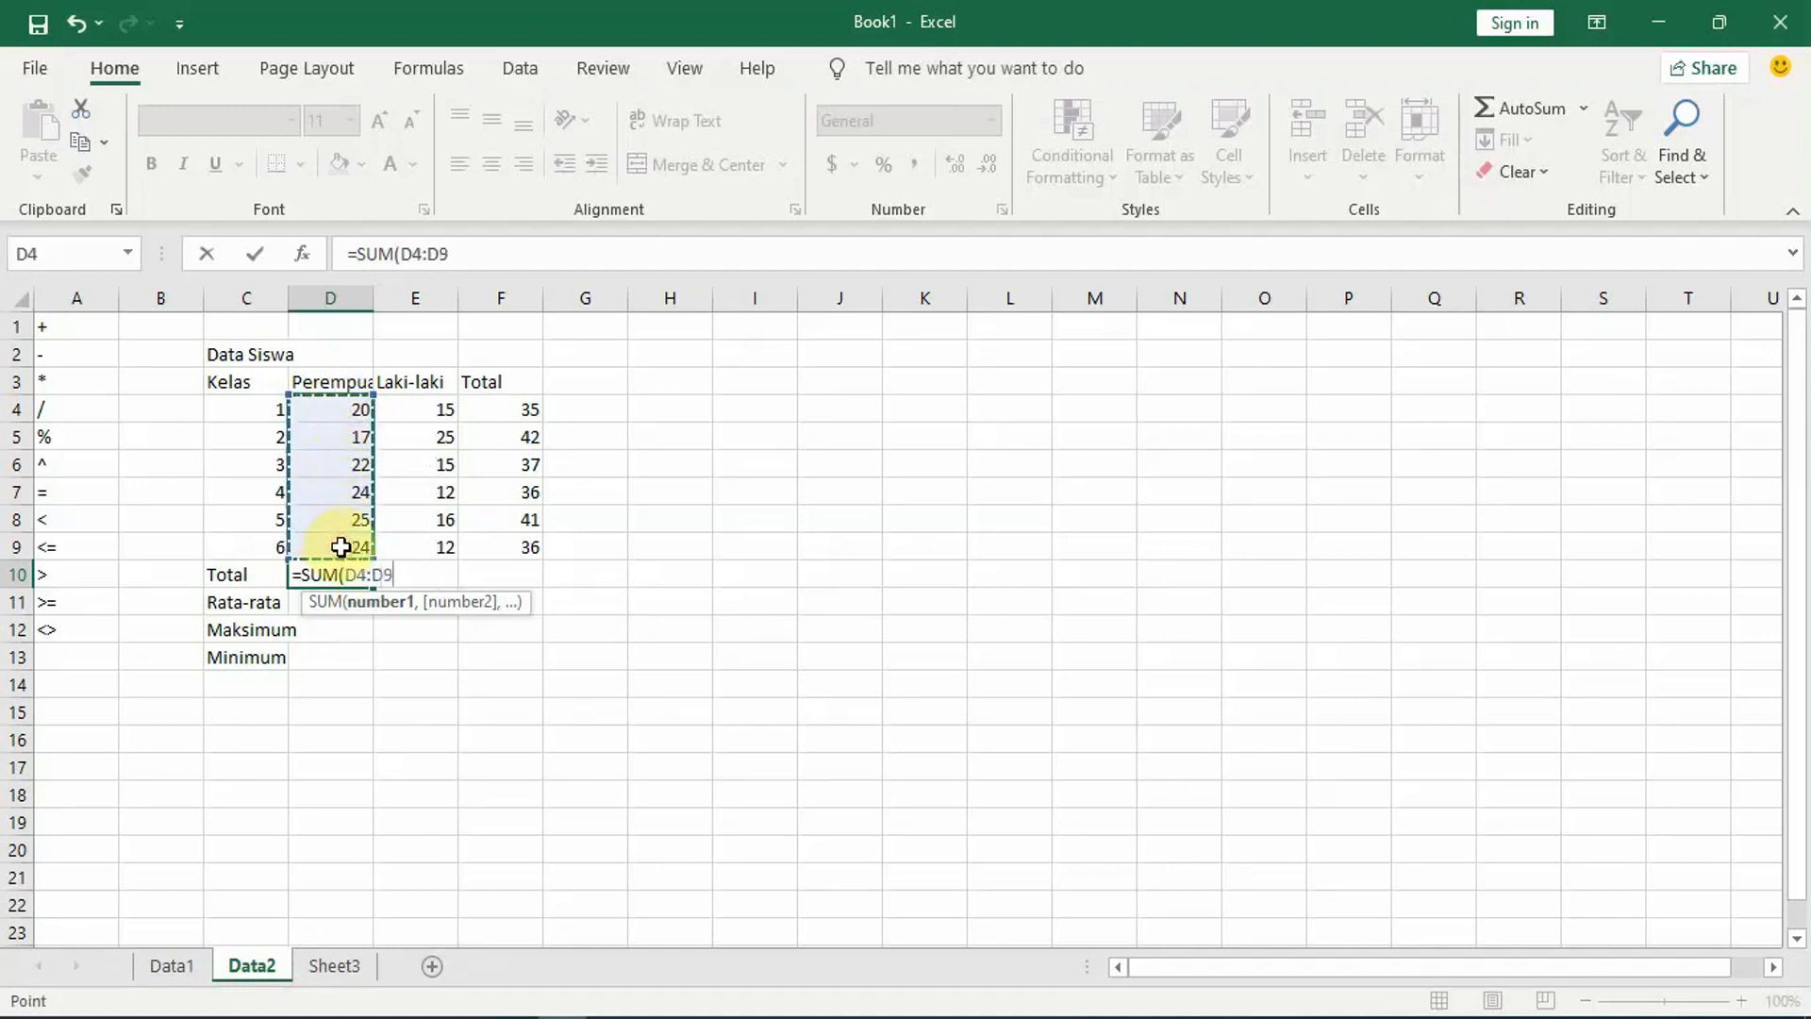
text())
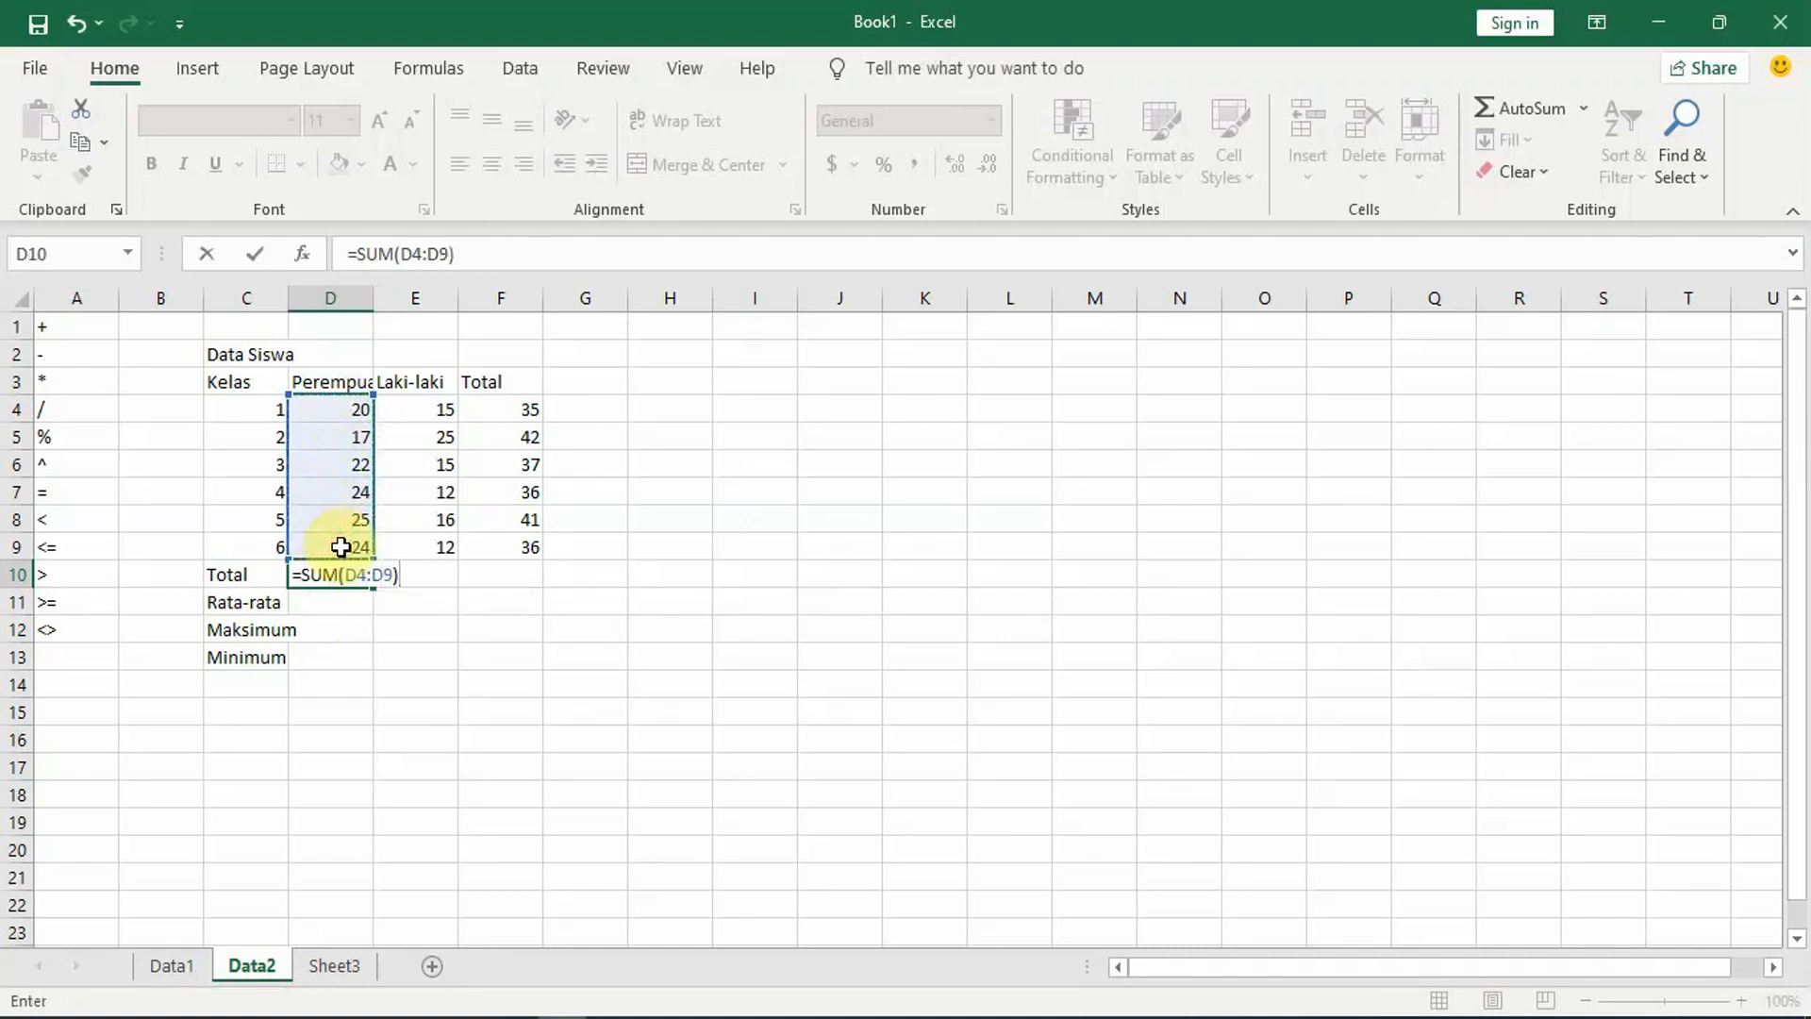
key(Return)
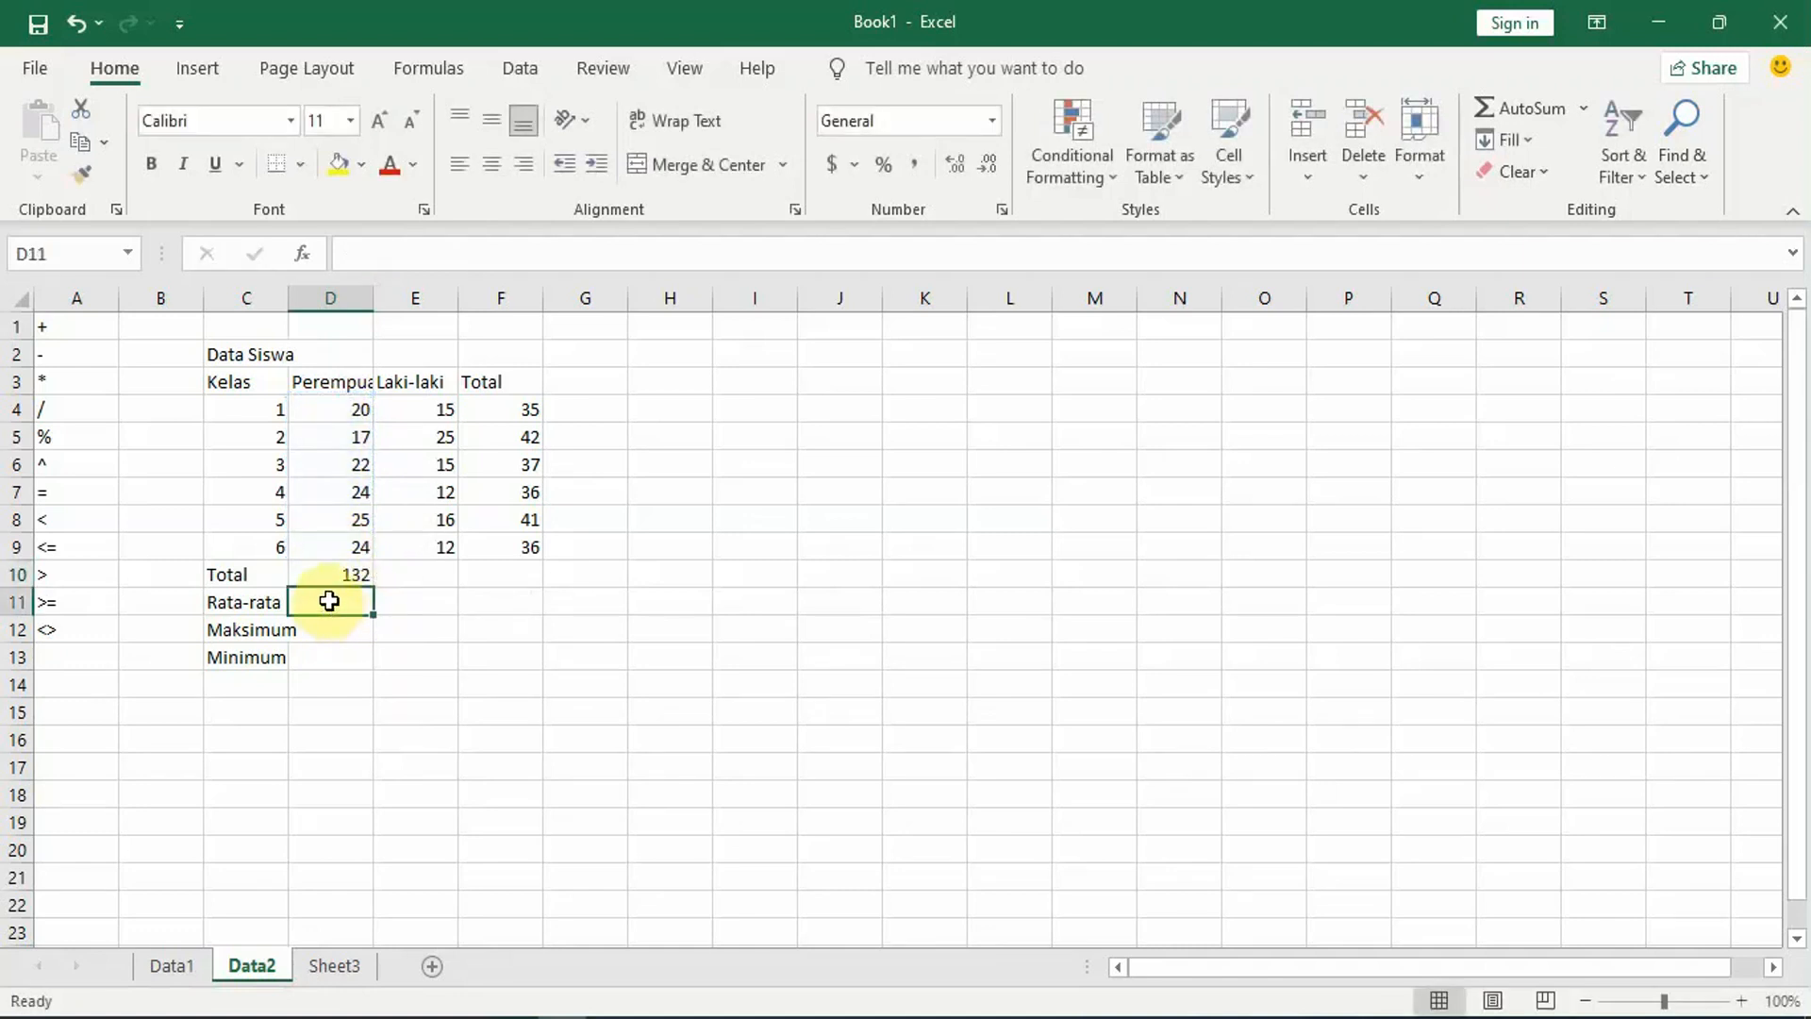
Step: Enter the formula =AVERAGE(D4:D9) in cell D11 for the Rata-rata of the Perempuan column
text(=)
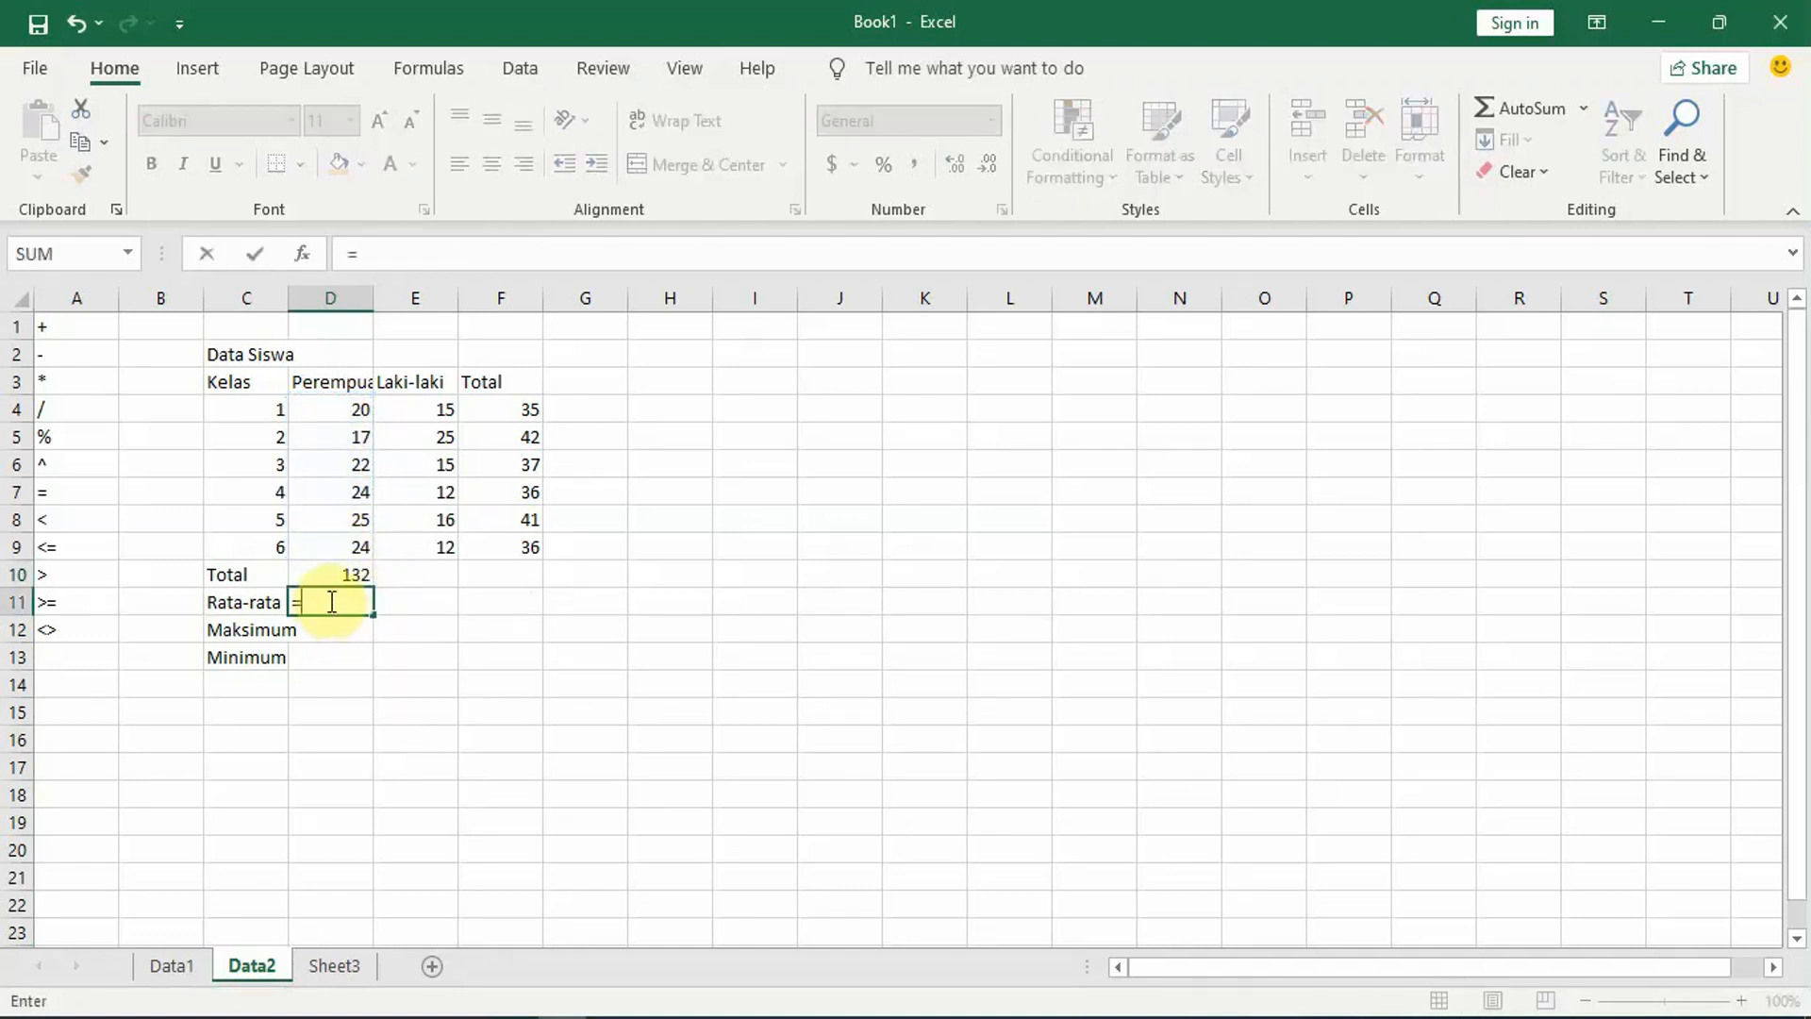
text(avera)
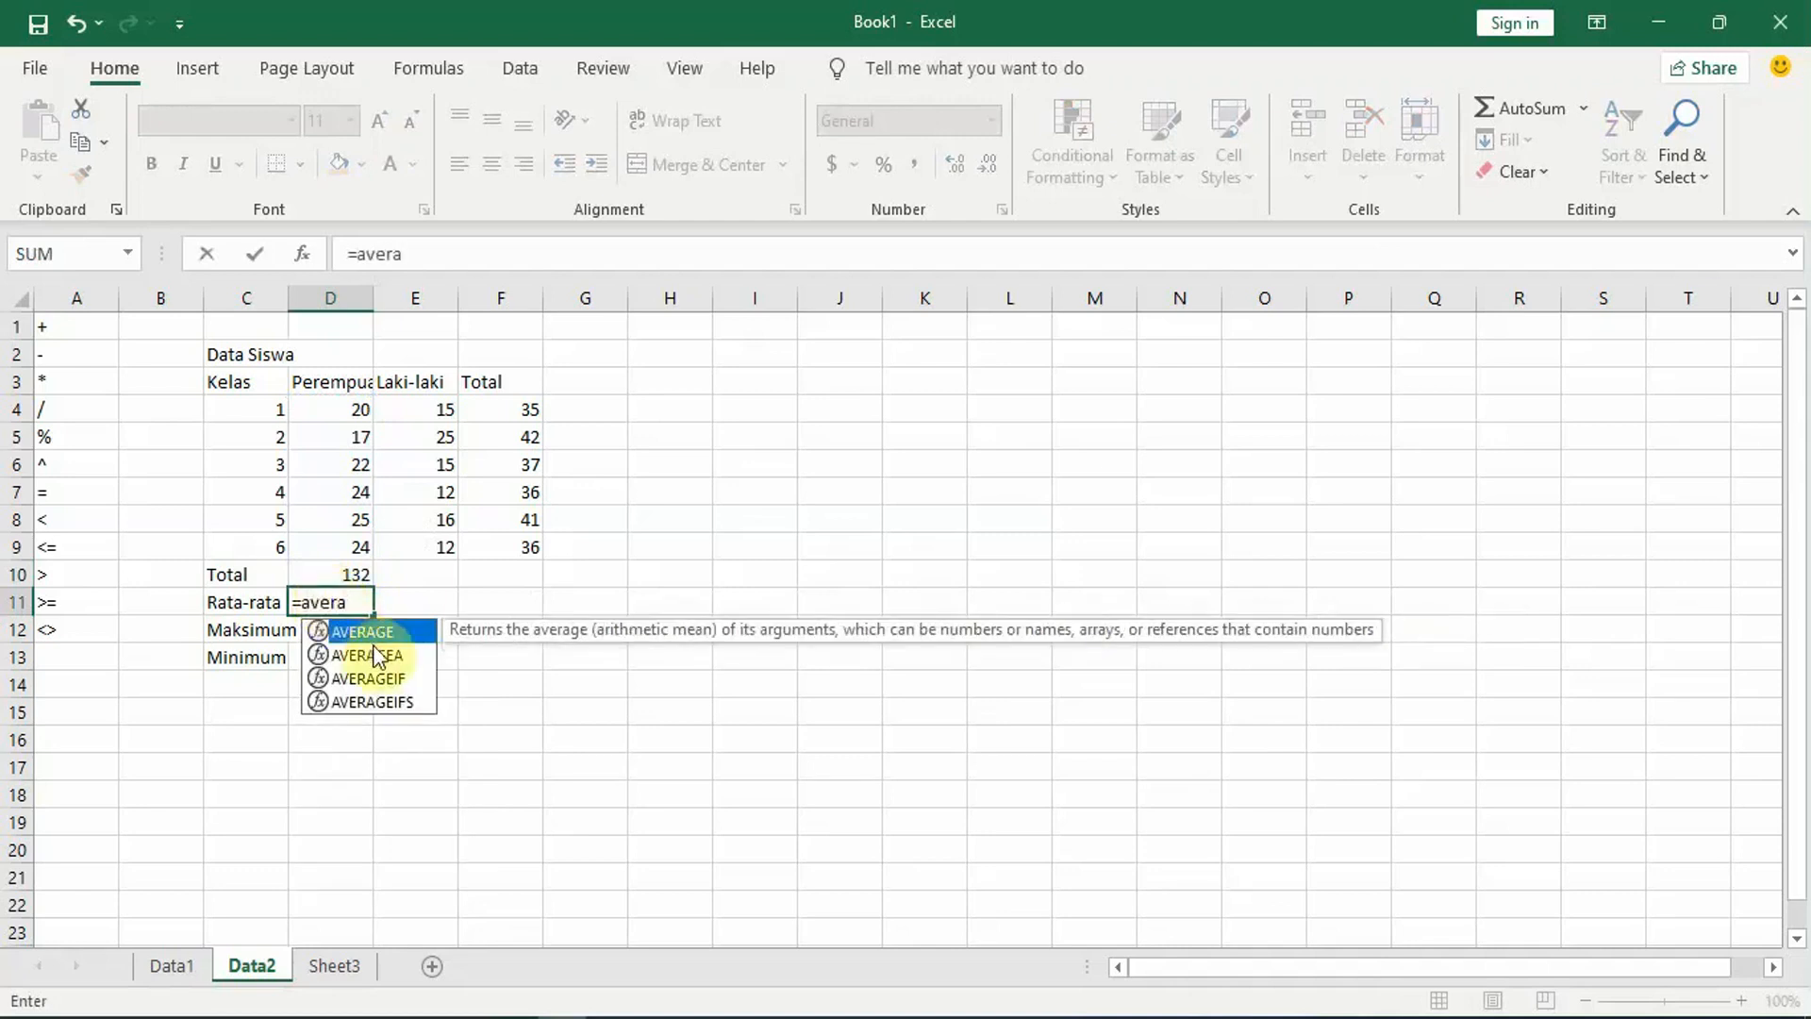
double_click(359, 630)
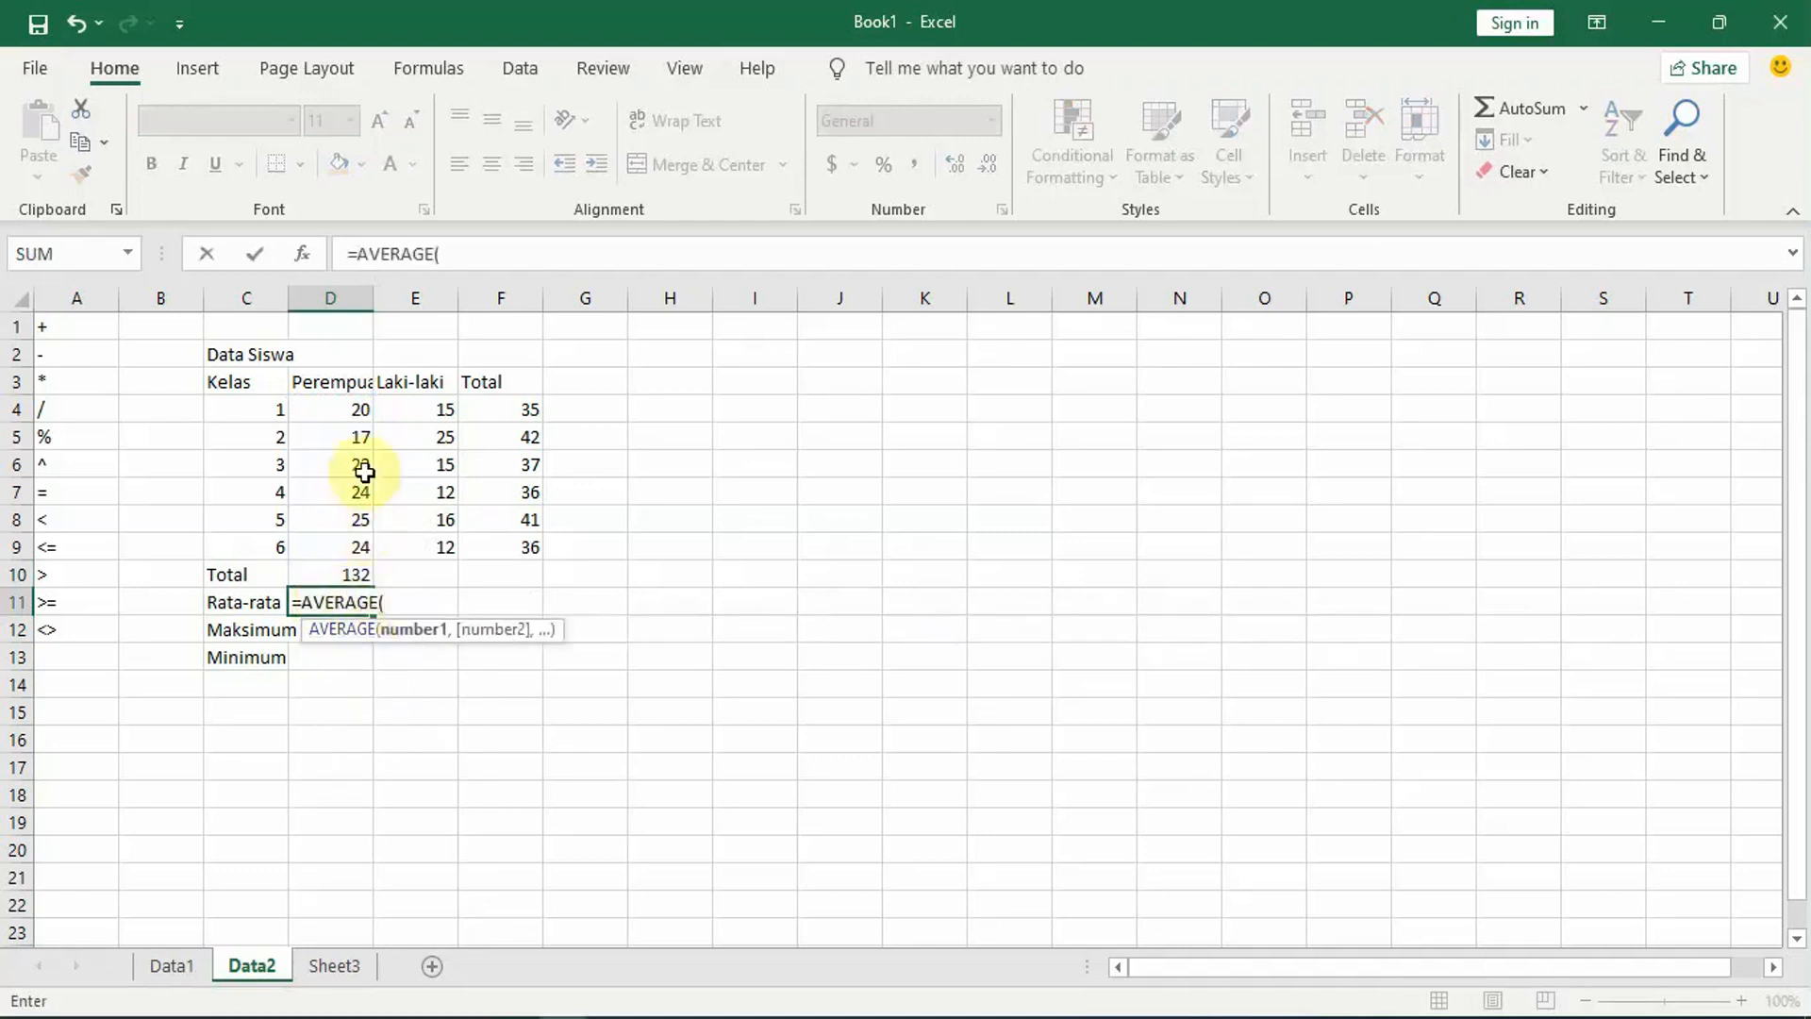
drag(358, 412, 356, 536)
text())
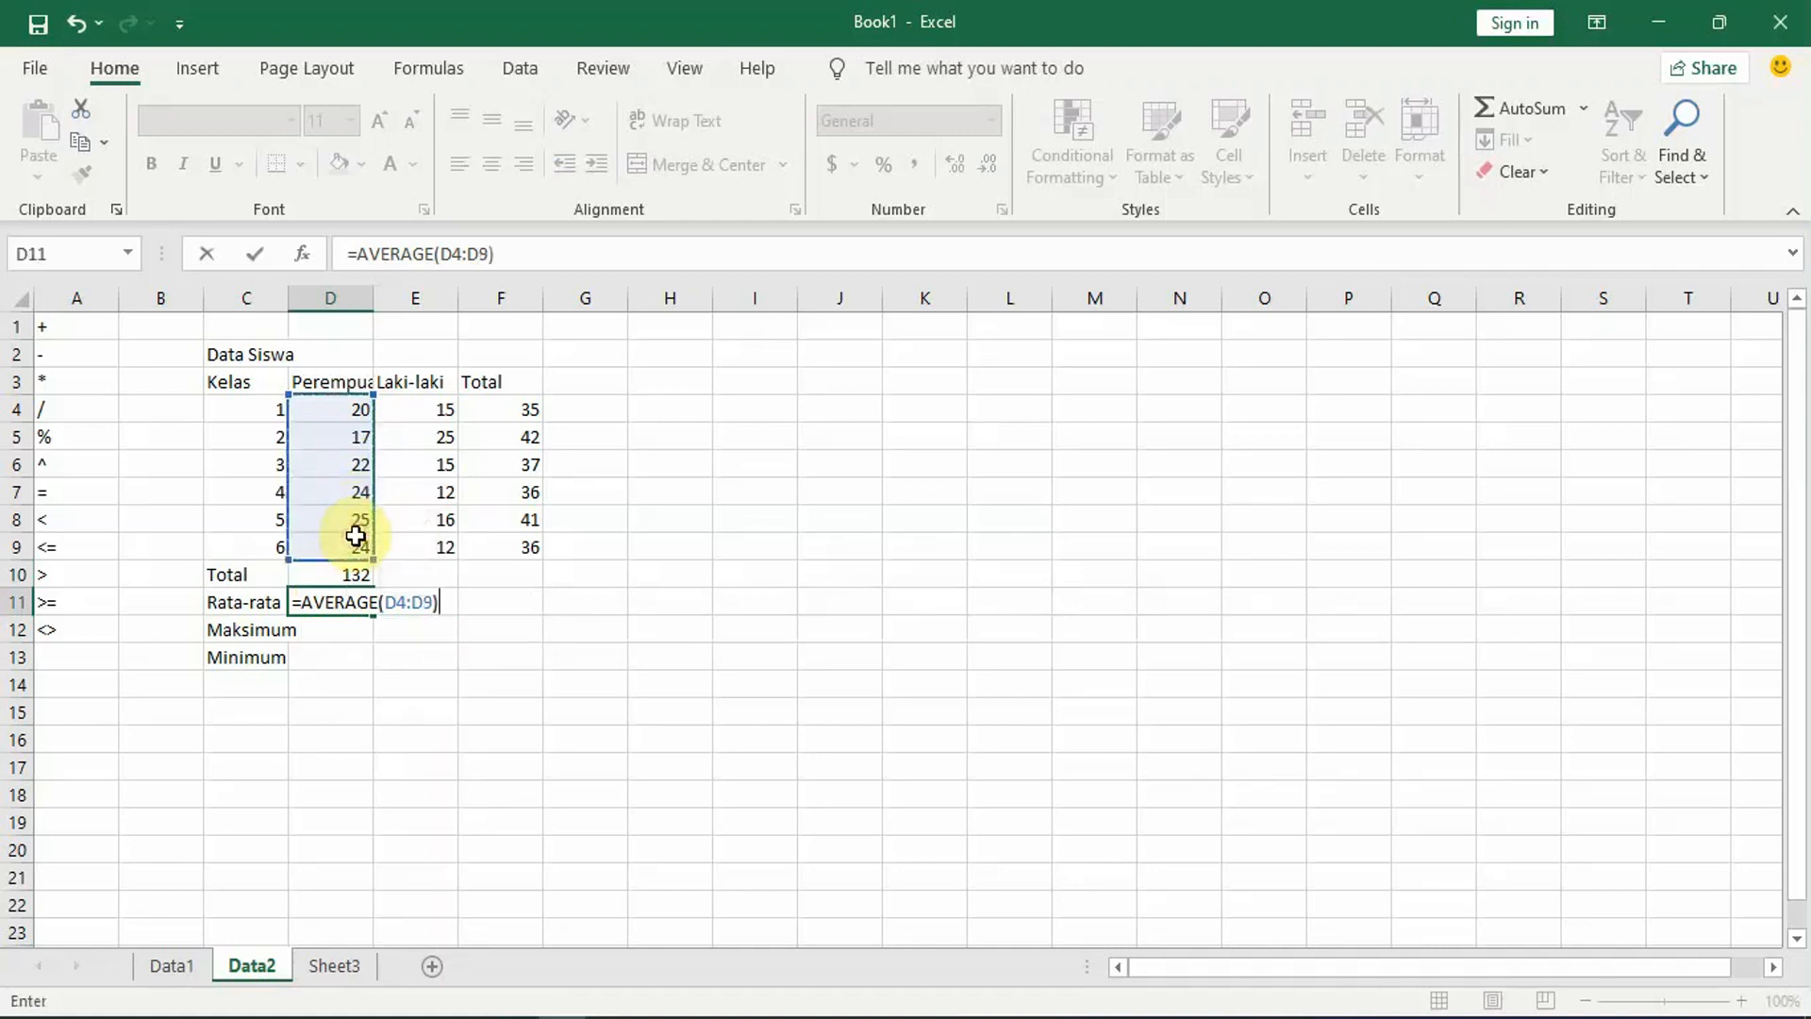
key(Return)
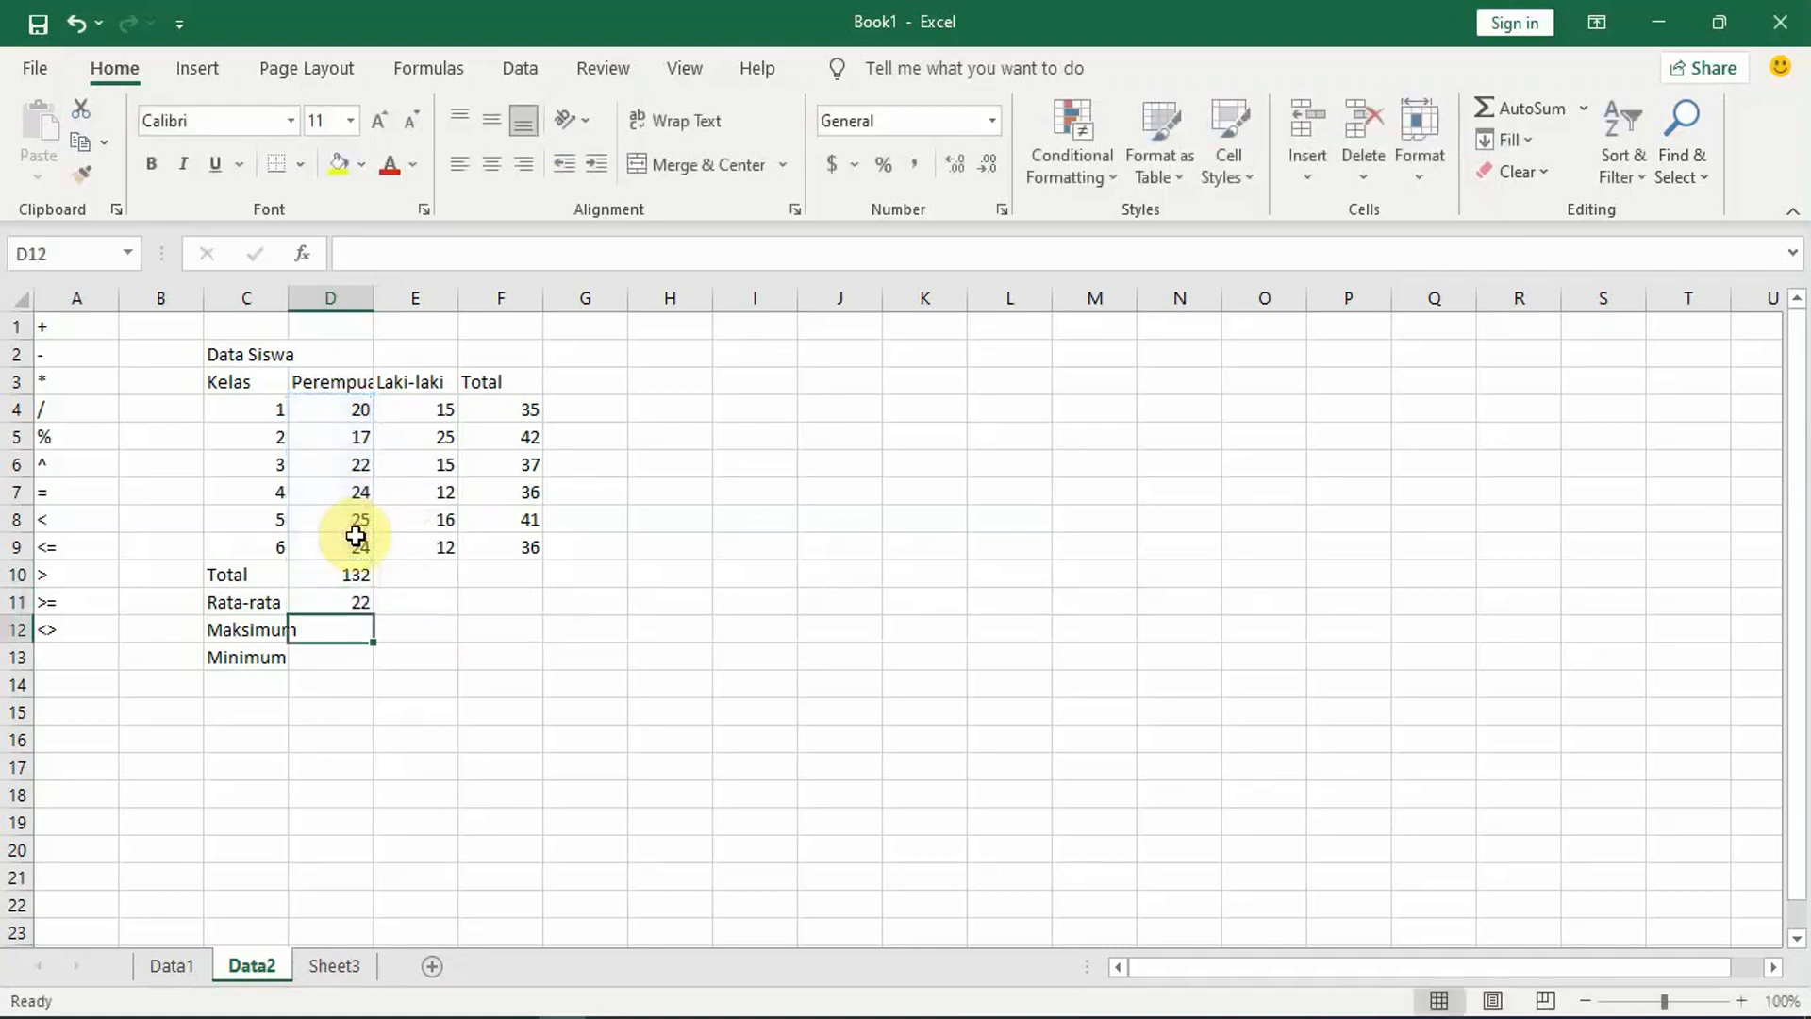
Step: Enter the formula =MAX(D4:D9) in cell D12 for the Maksimum of the Perempuan column
text(=max)
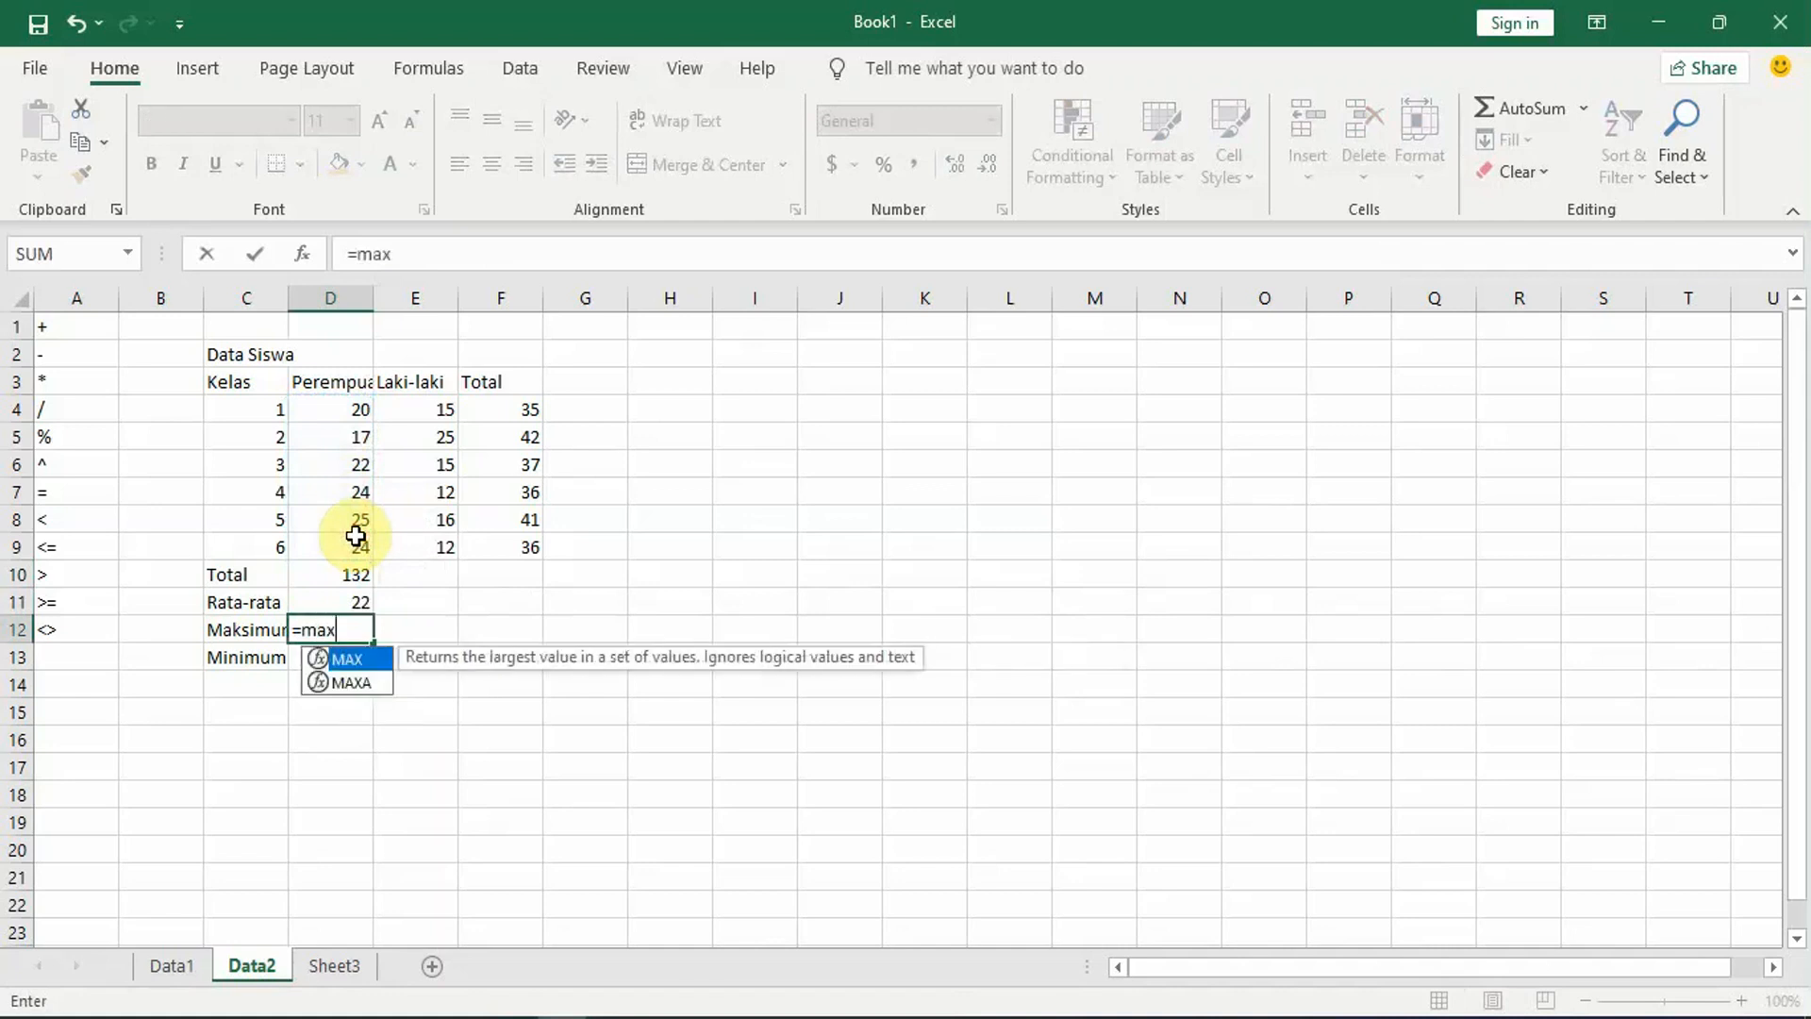
double_click(361, 671)
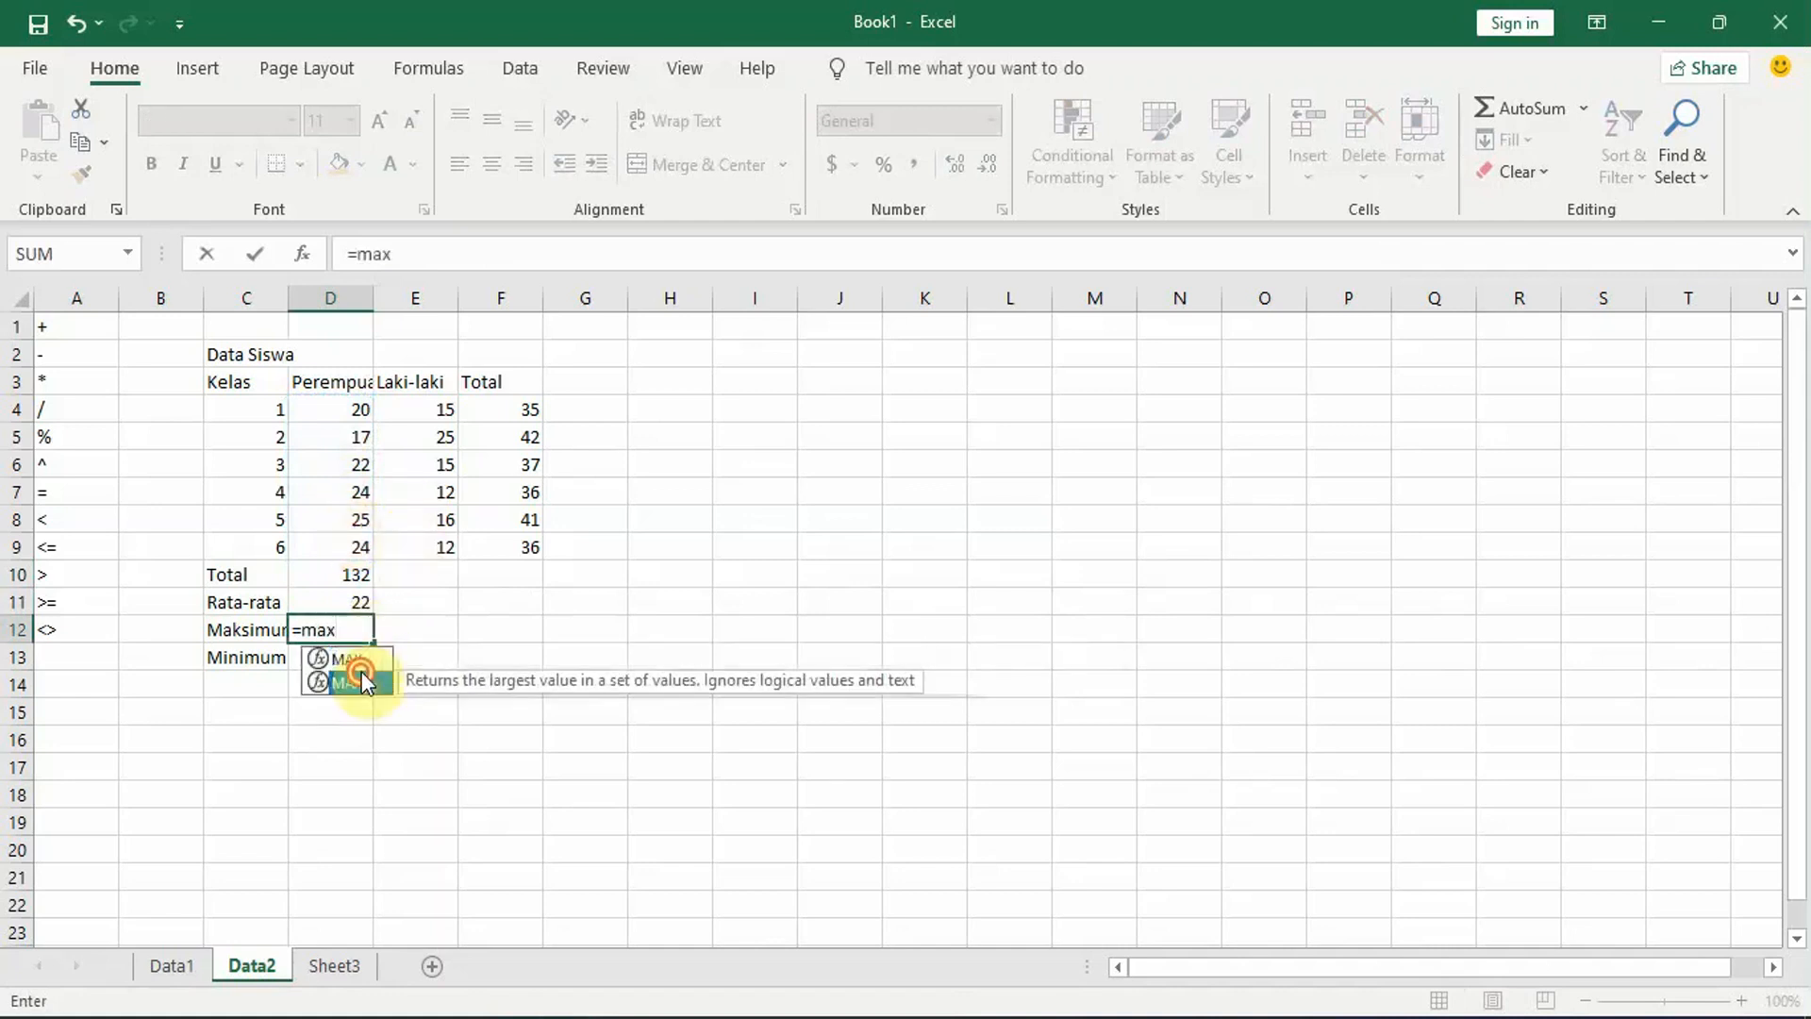
key(BackSpace)
key(BackSpace)
key(BackSpace)
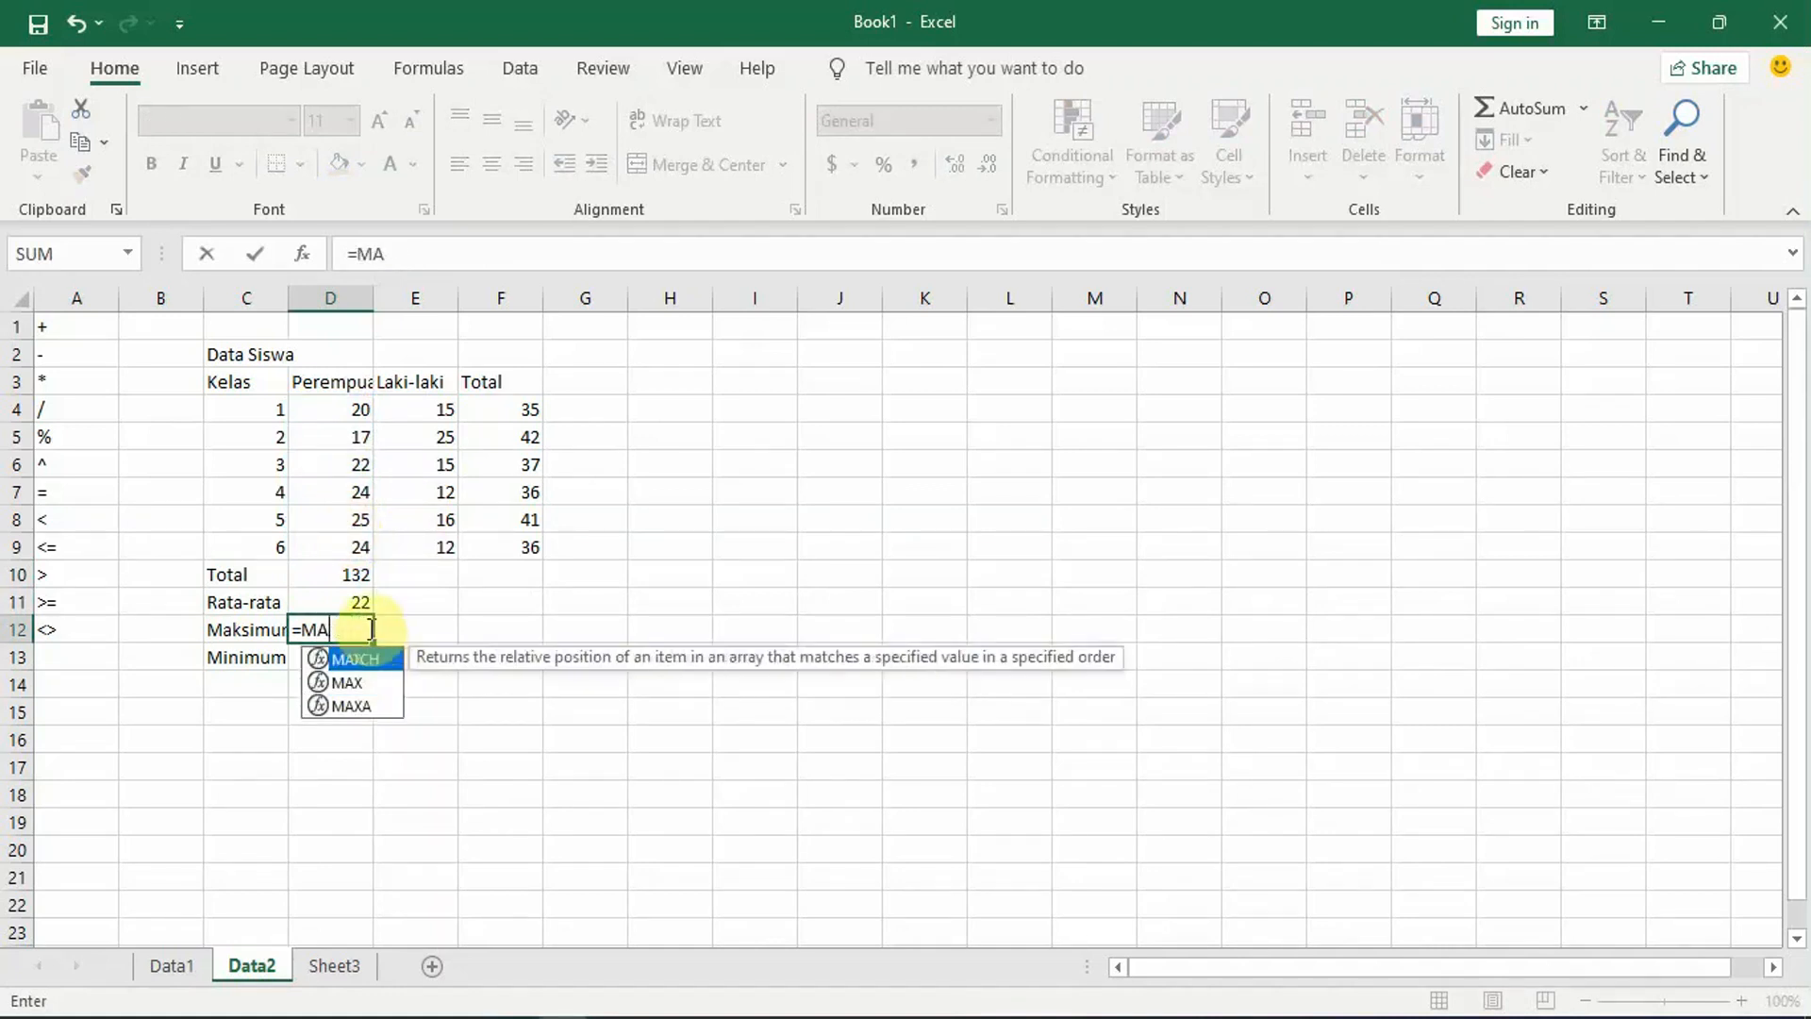
text(x)
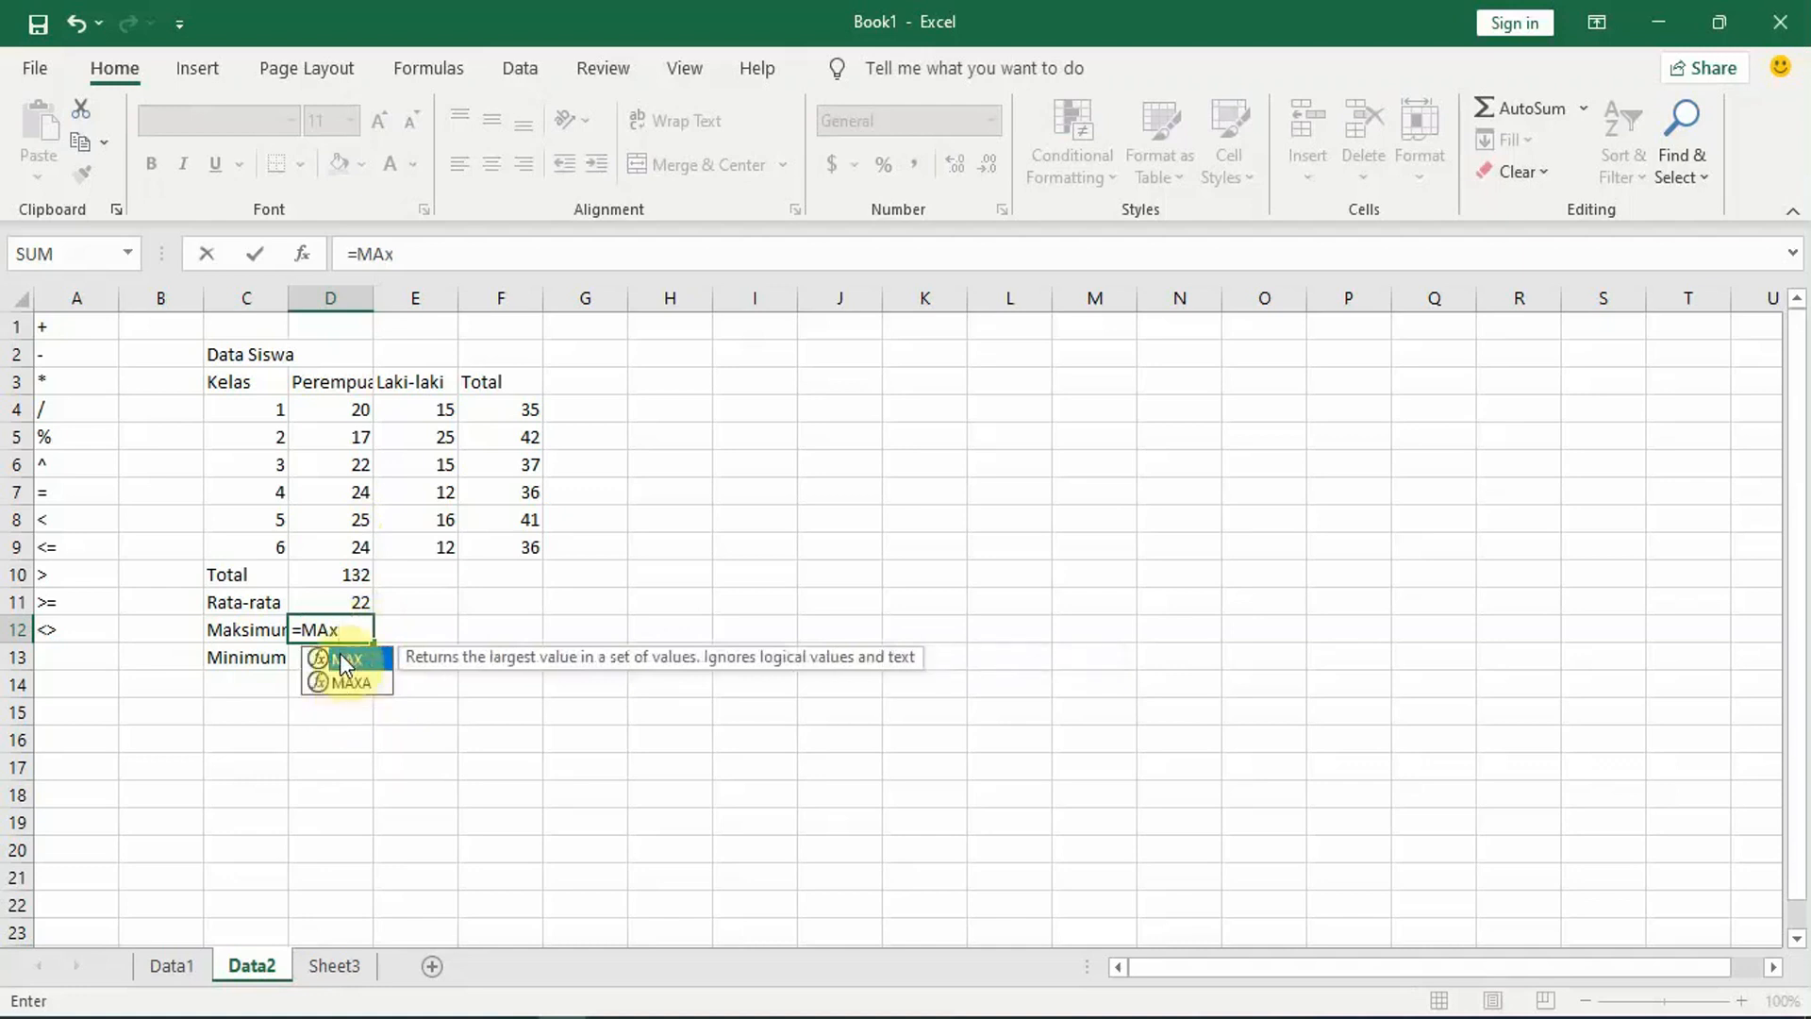
double_click(342, 658)
drag(344, 401, 355, 550)
key(Return)
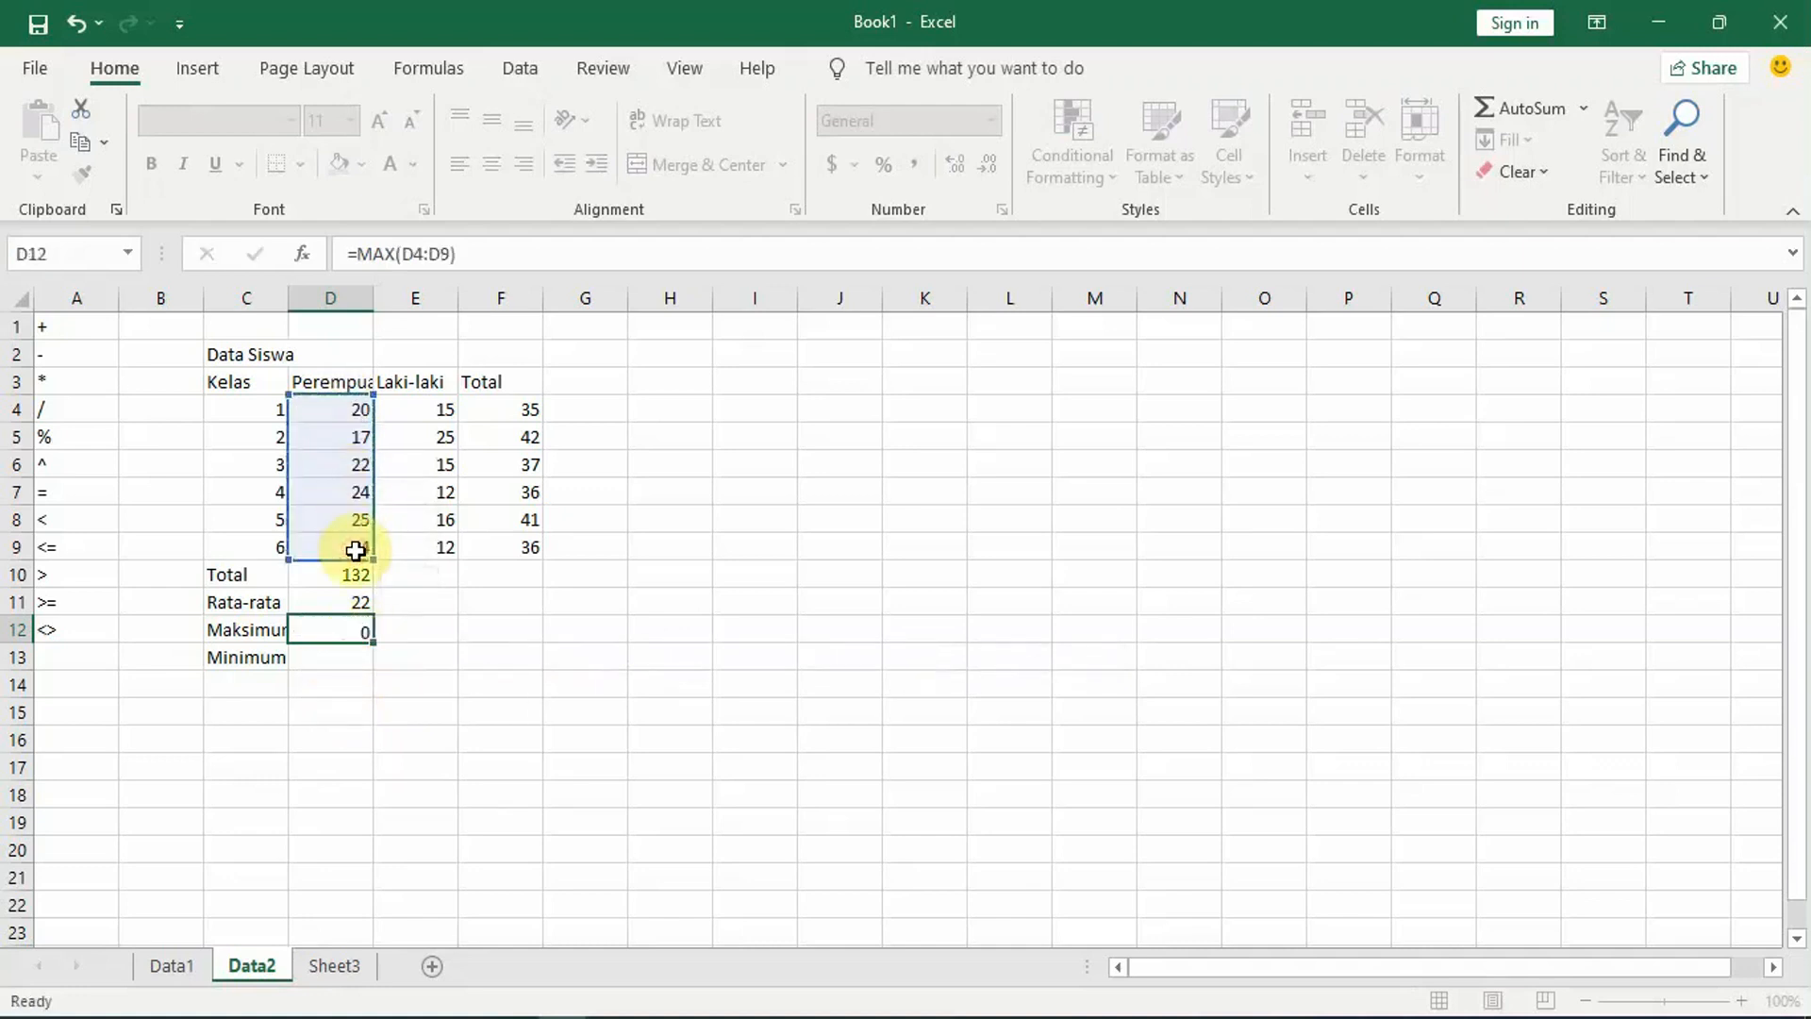
Step: Enter a MIN formula over D4:D9 in cell D13 for the Minimum of the Perempuan column
text(=min)
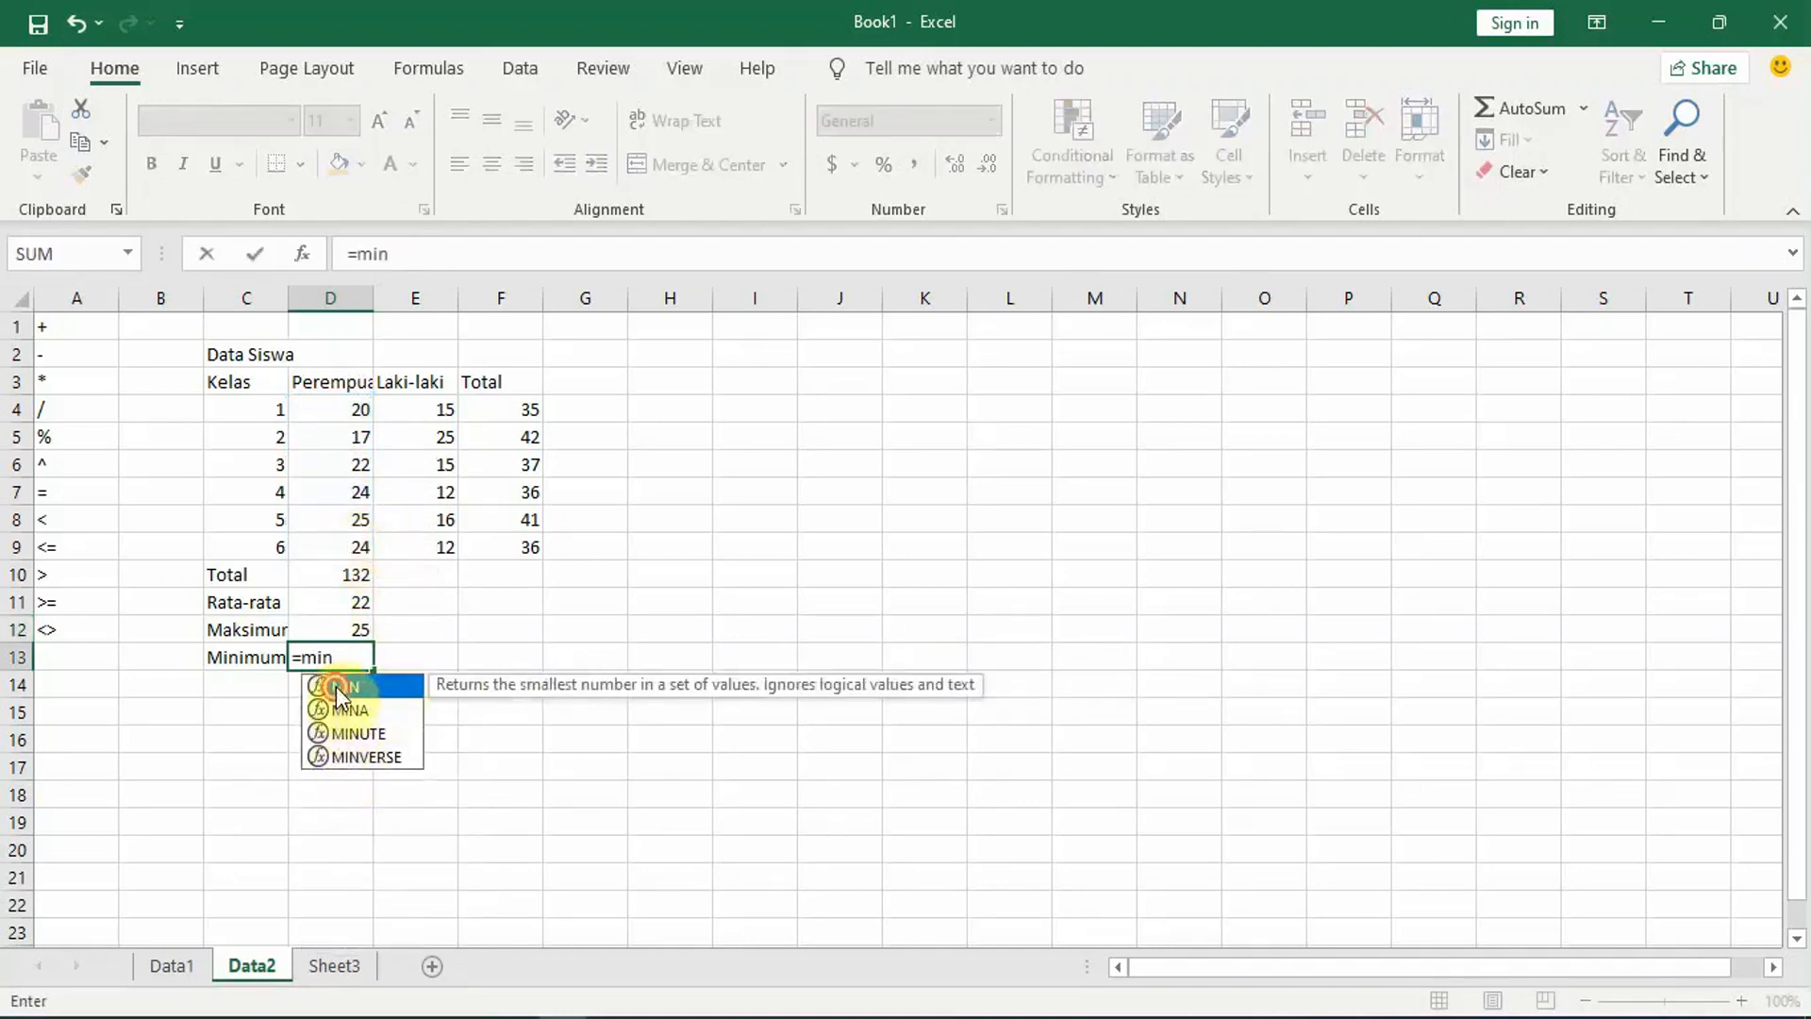
double_click(335, 686)
drag(344, 412, 345, 547)
text())
key(Return)
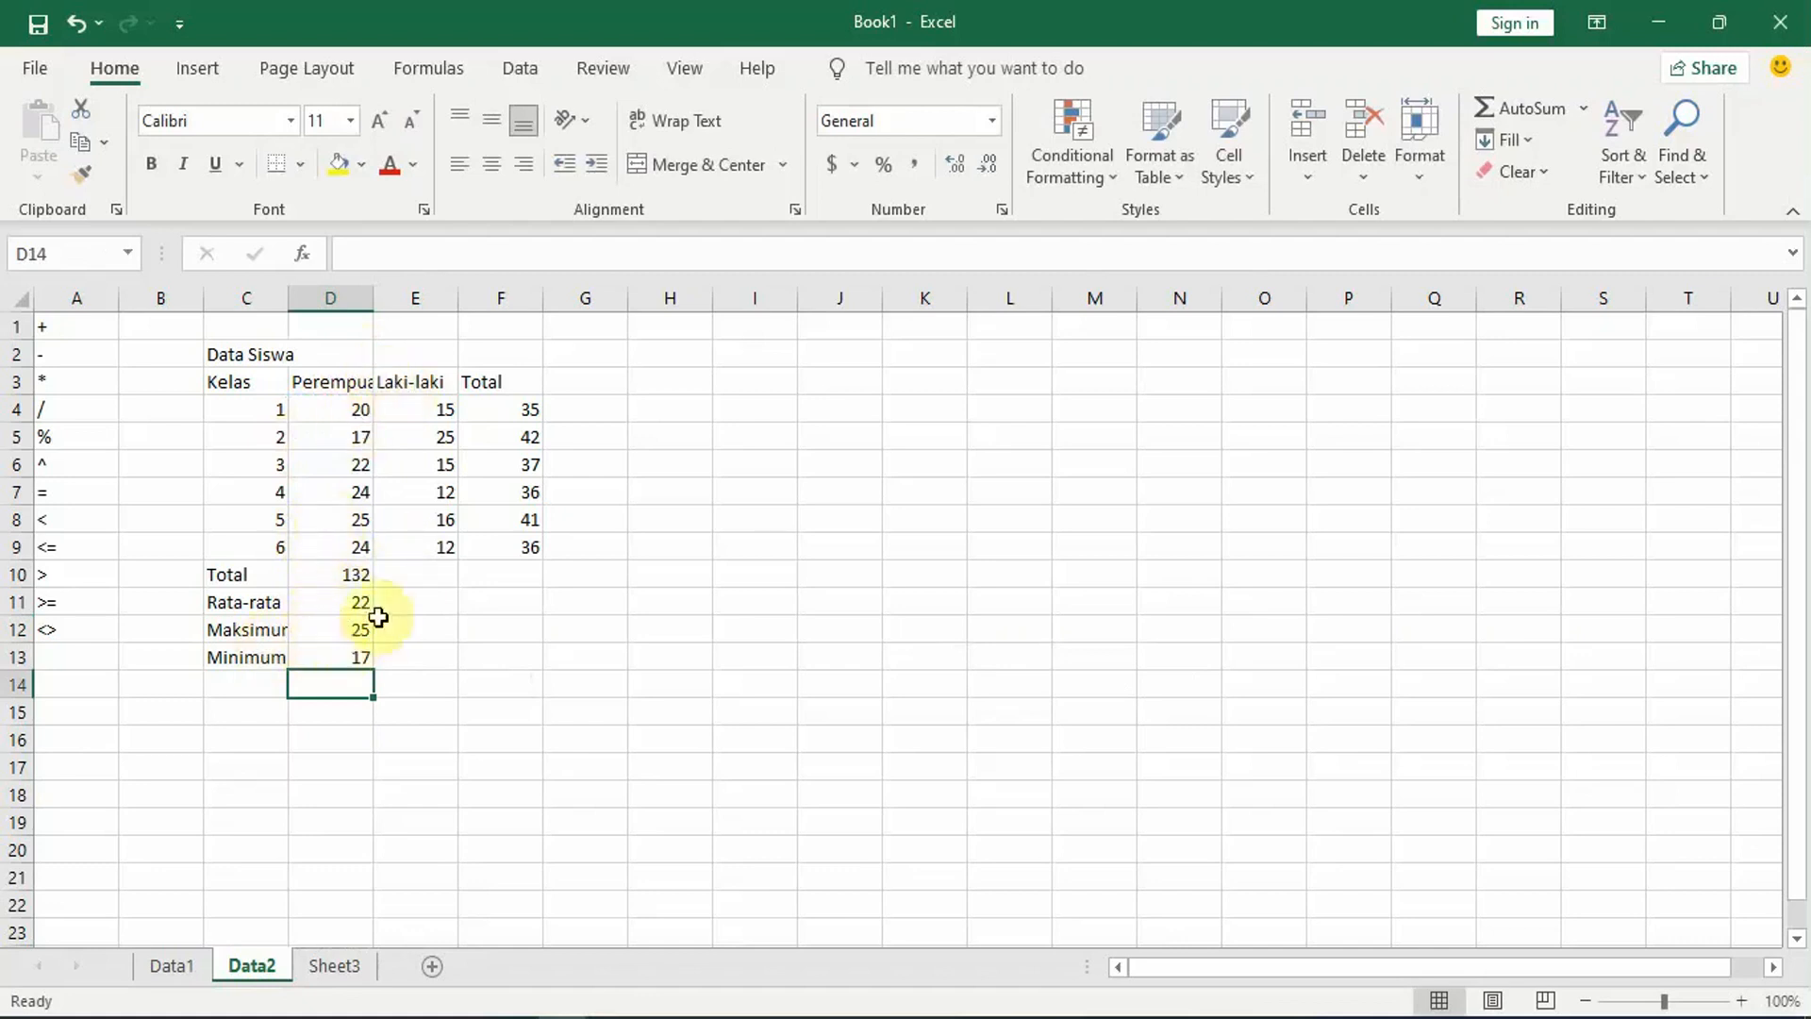
Step: Fill the Total, Rata-rata, Maksimum and Minimum formulas from D10:D13 across into the Laki-laki column, cells E10:E13
click(348, 576)
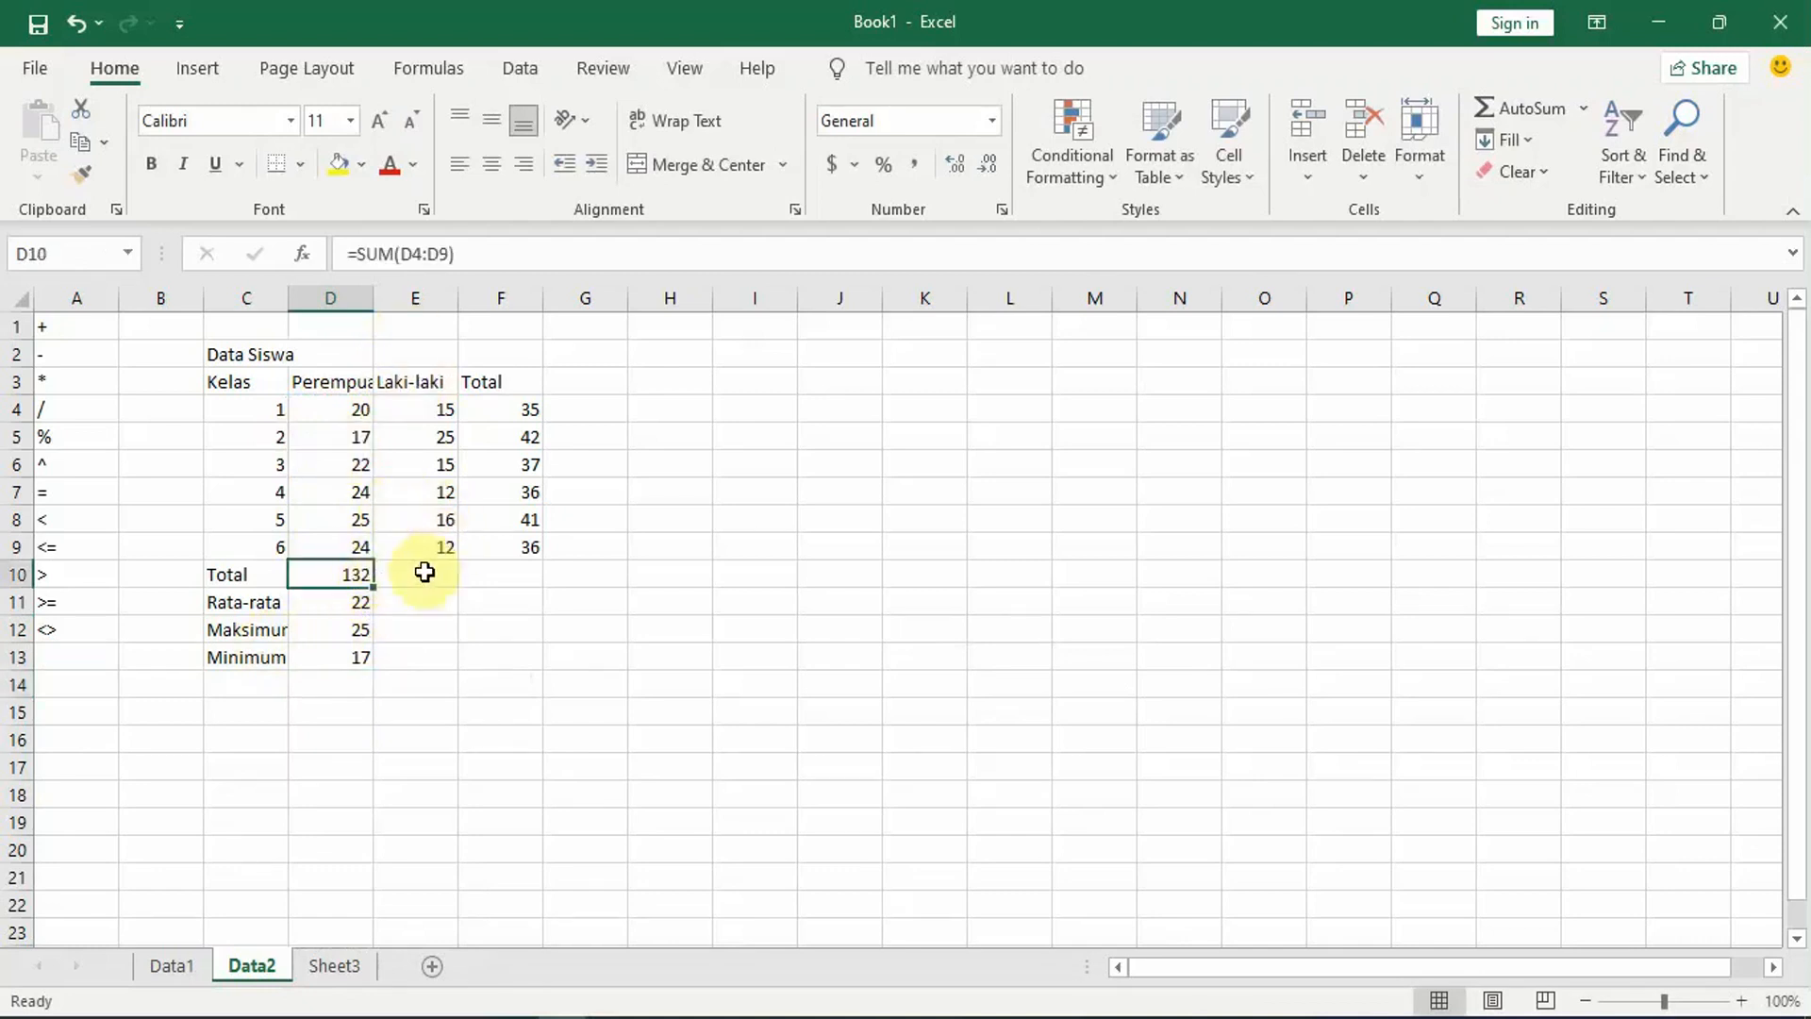
drag(373, 586, 438, 667)
click(365, 604)
click(336, 626)
click(349, 661)
click(755, 410)
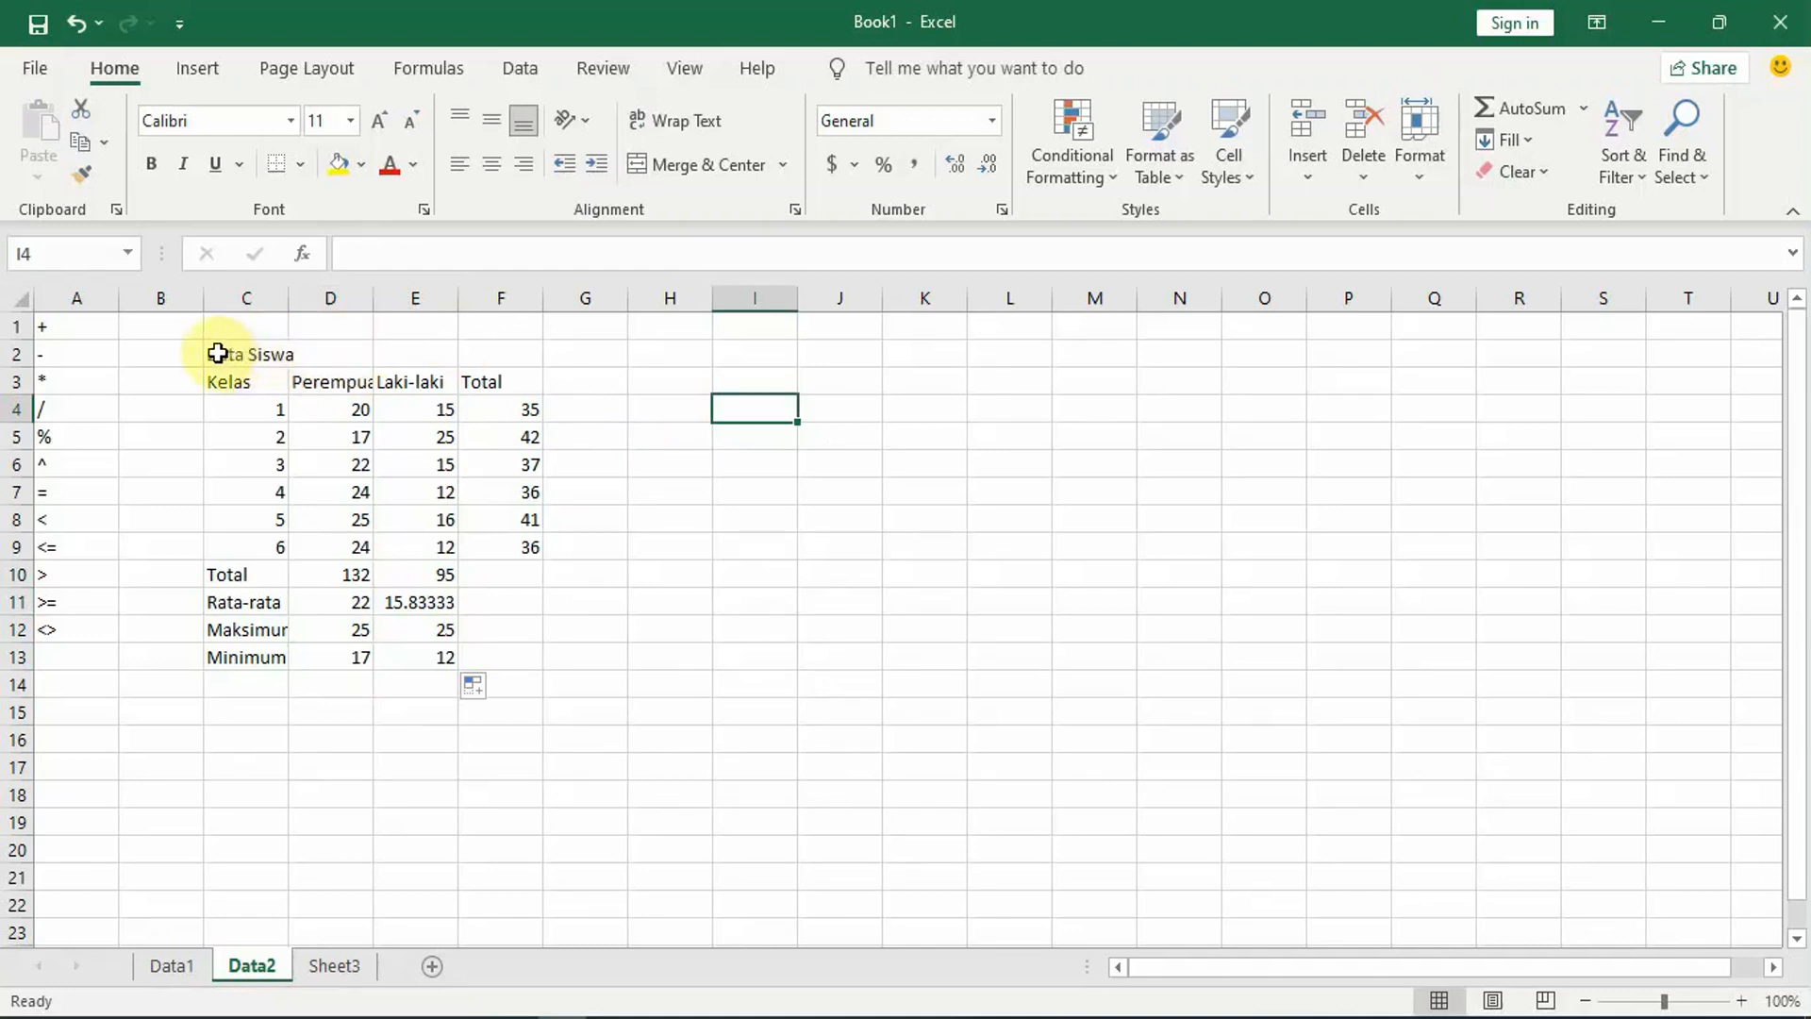
Step: Merge and center the Data Siswa title across cells C2:F2
drag(218, 352, 527, 353)
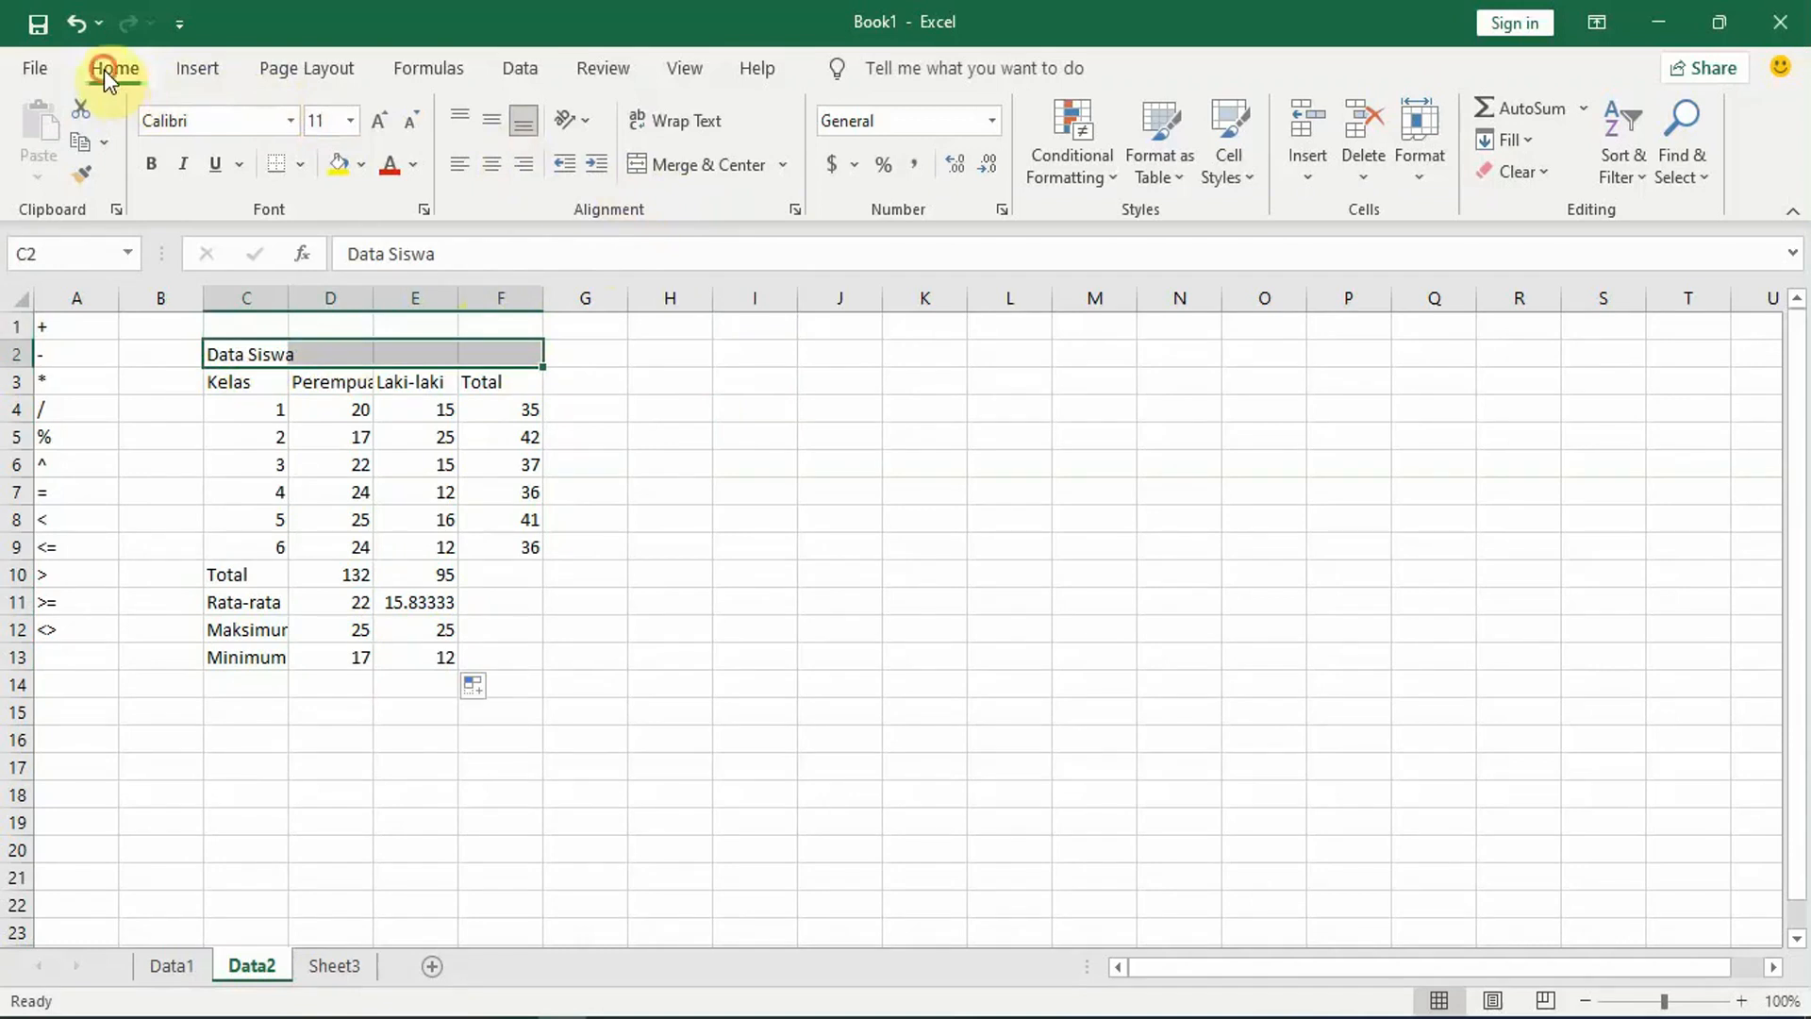
click(703, 166)
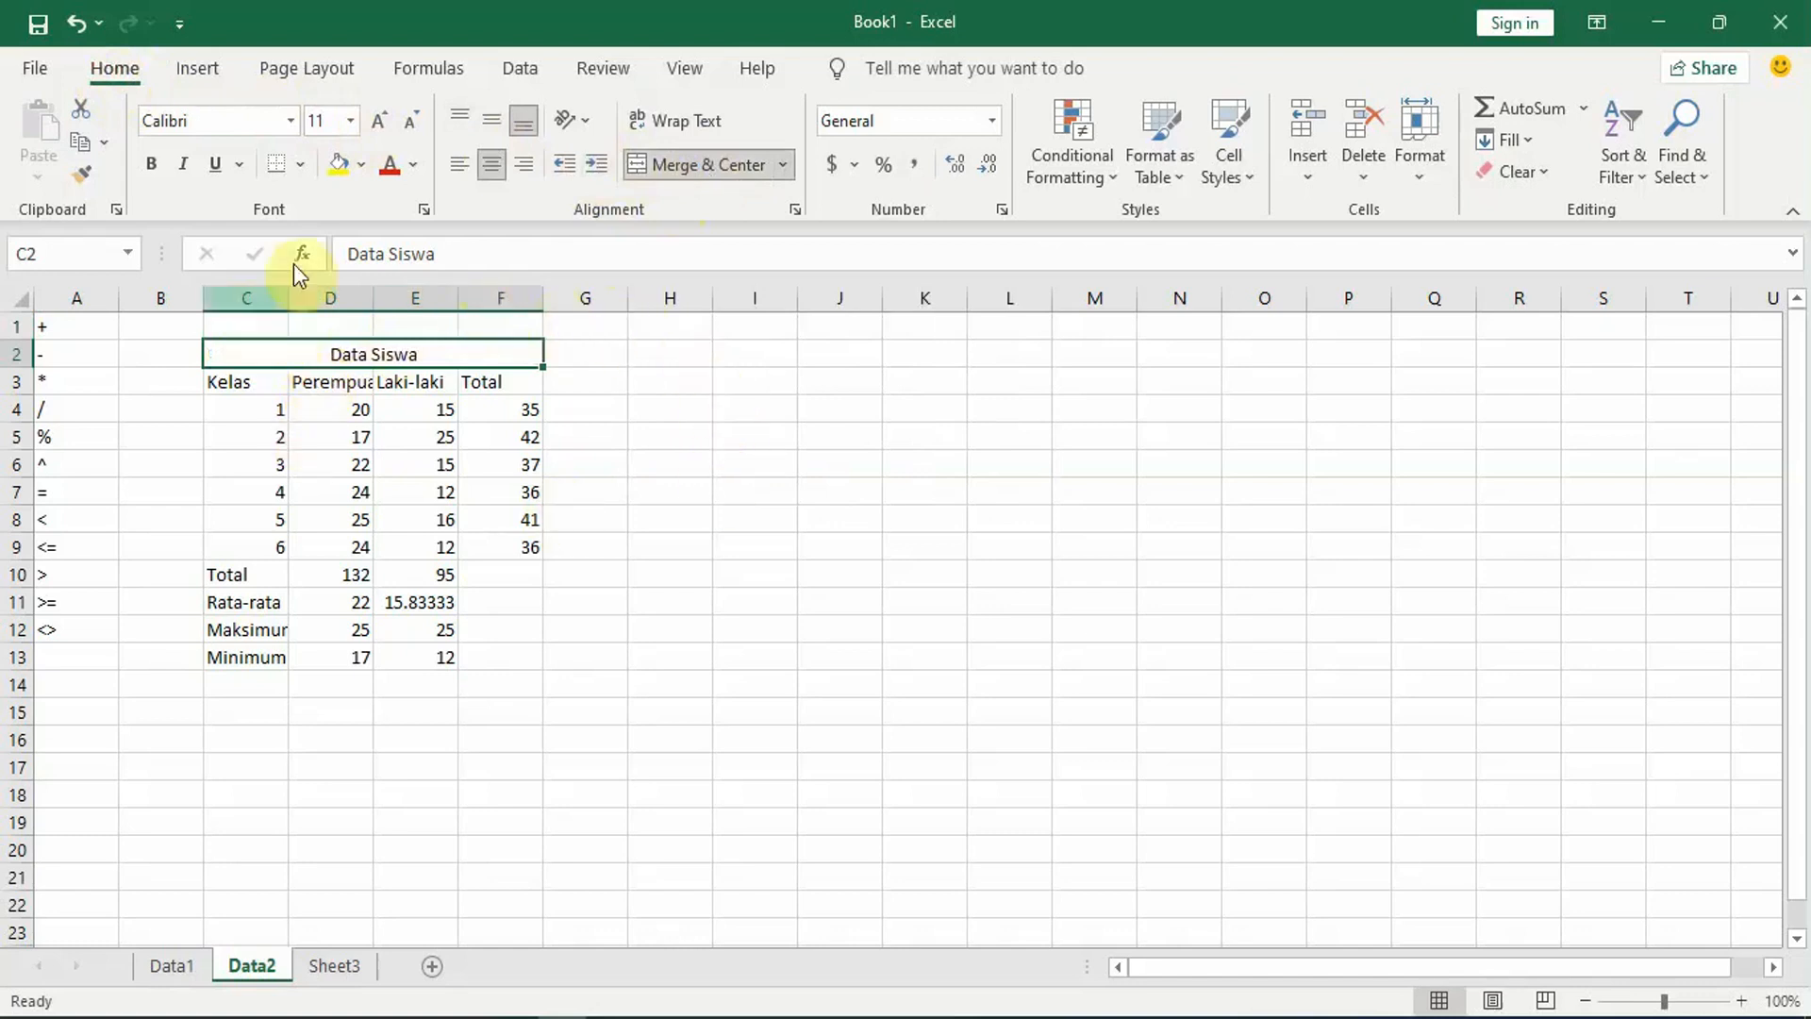
click(745, 436)
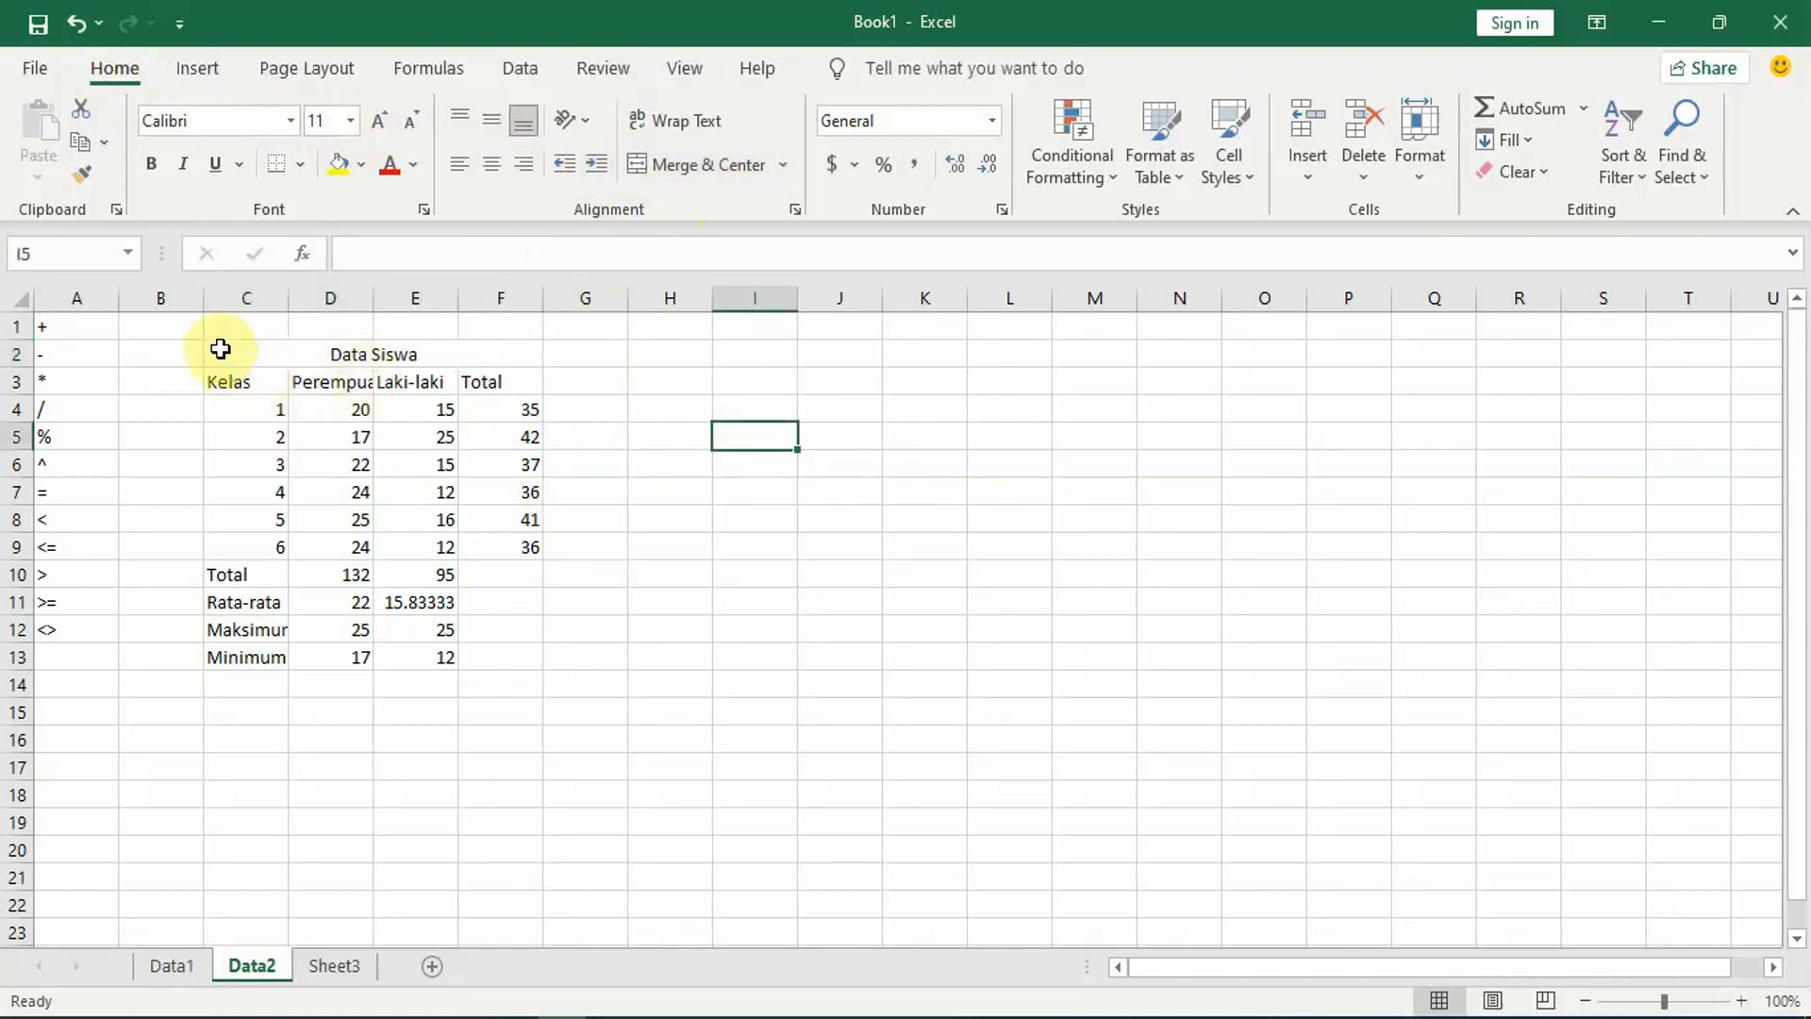
Step: Apply All Borders to the whole Data Siswa table, cells C2:F13
drag(220, 350, 441, 658)
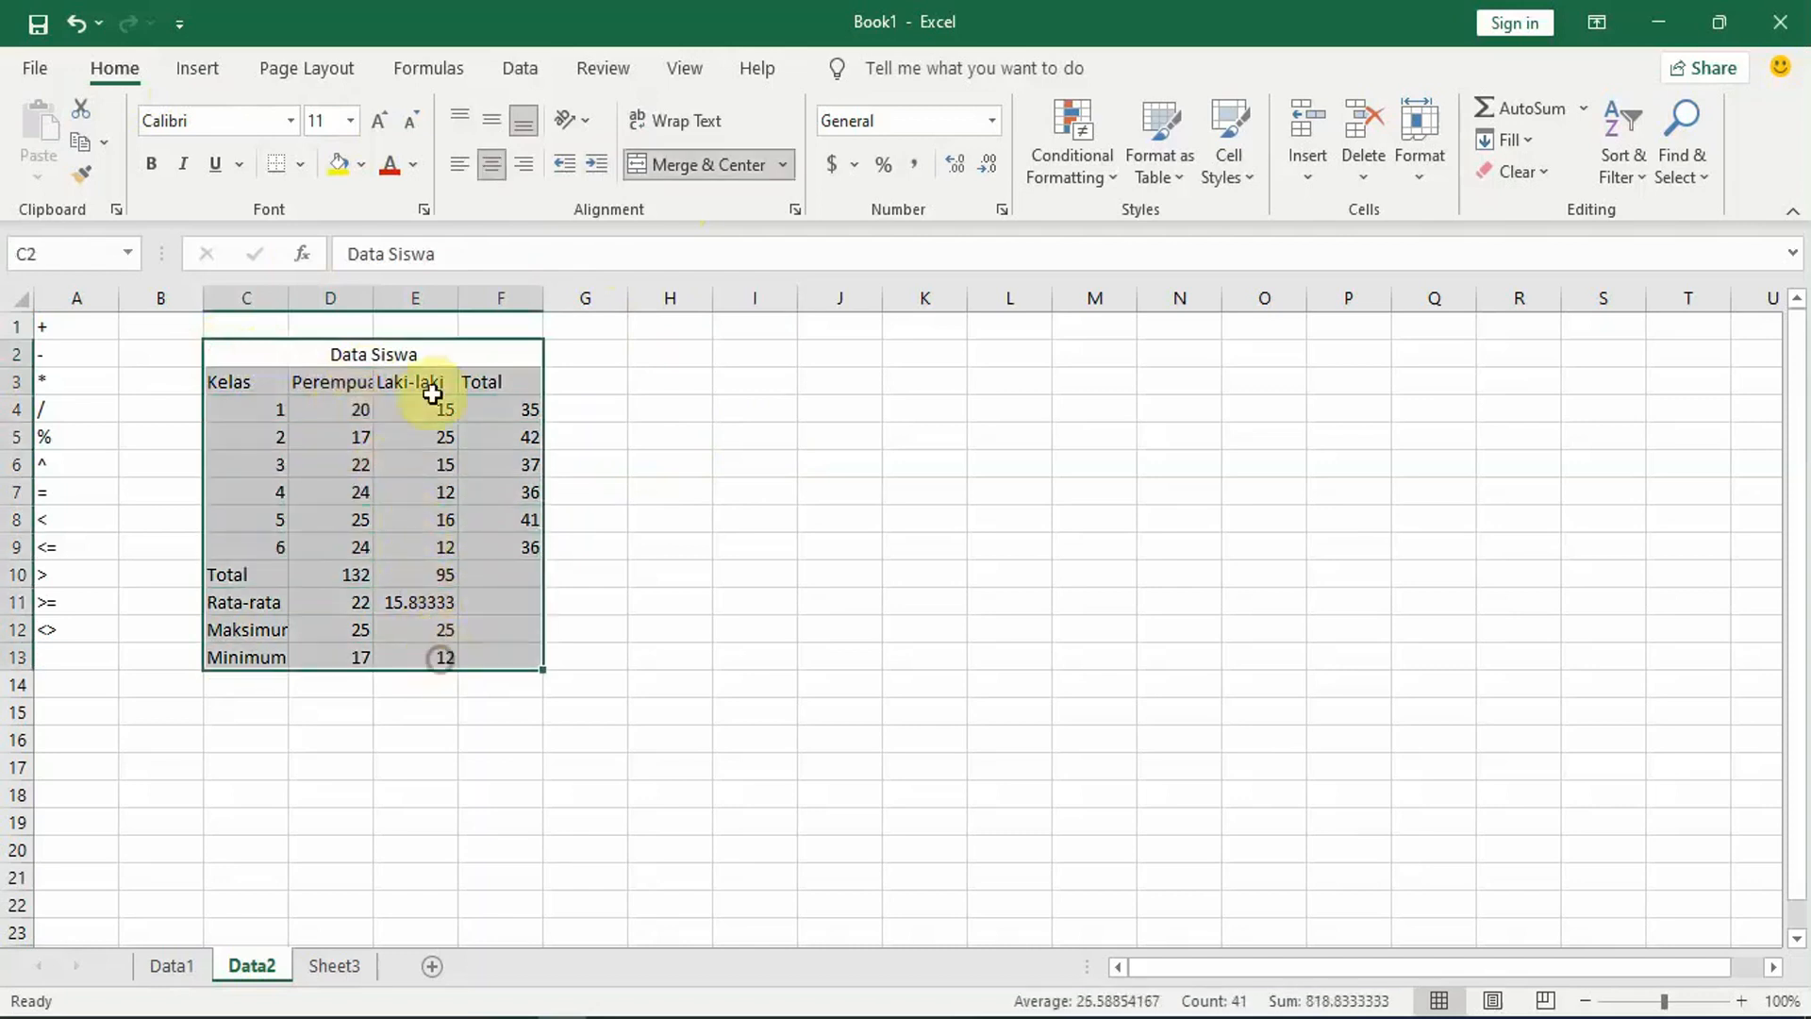
click(300, 164)
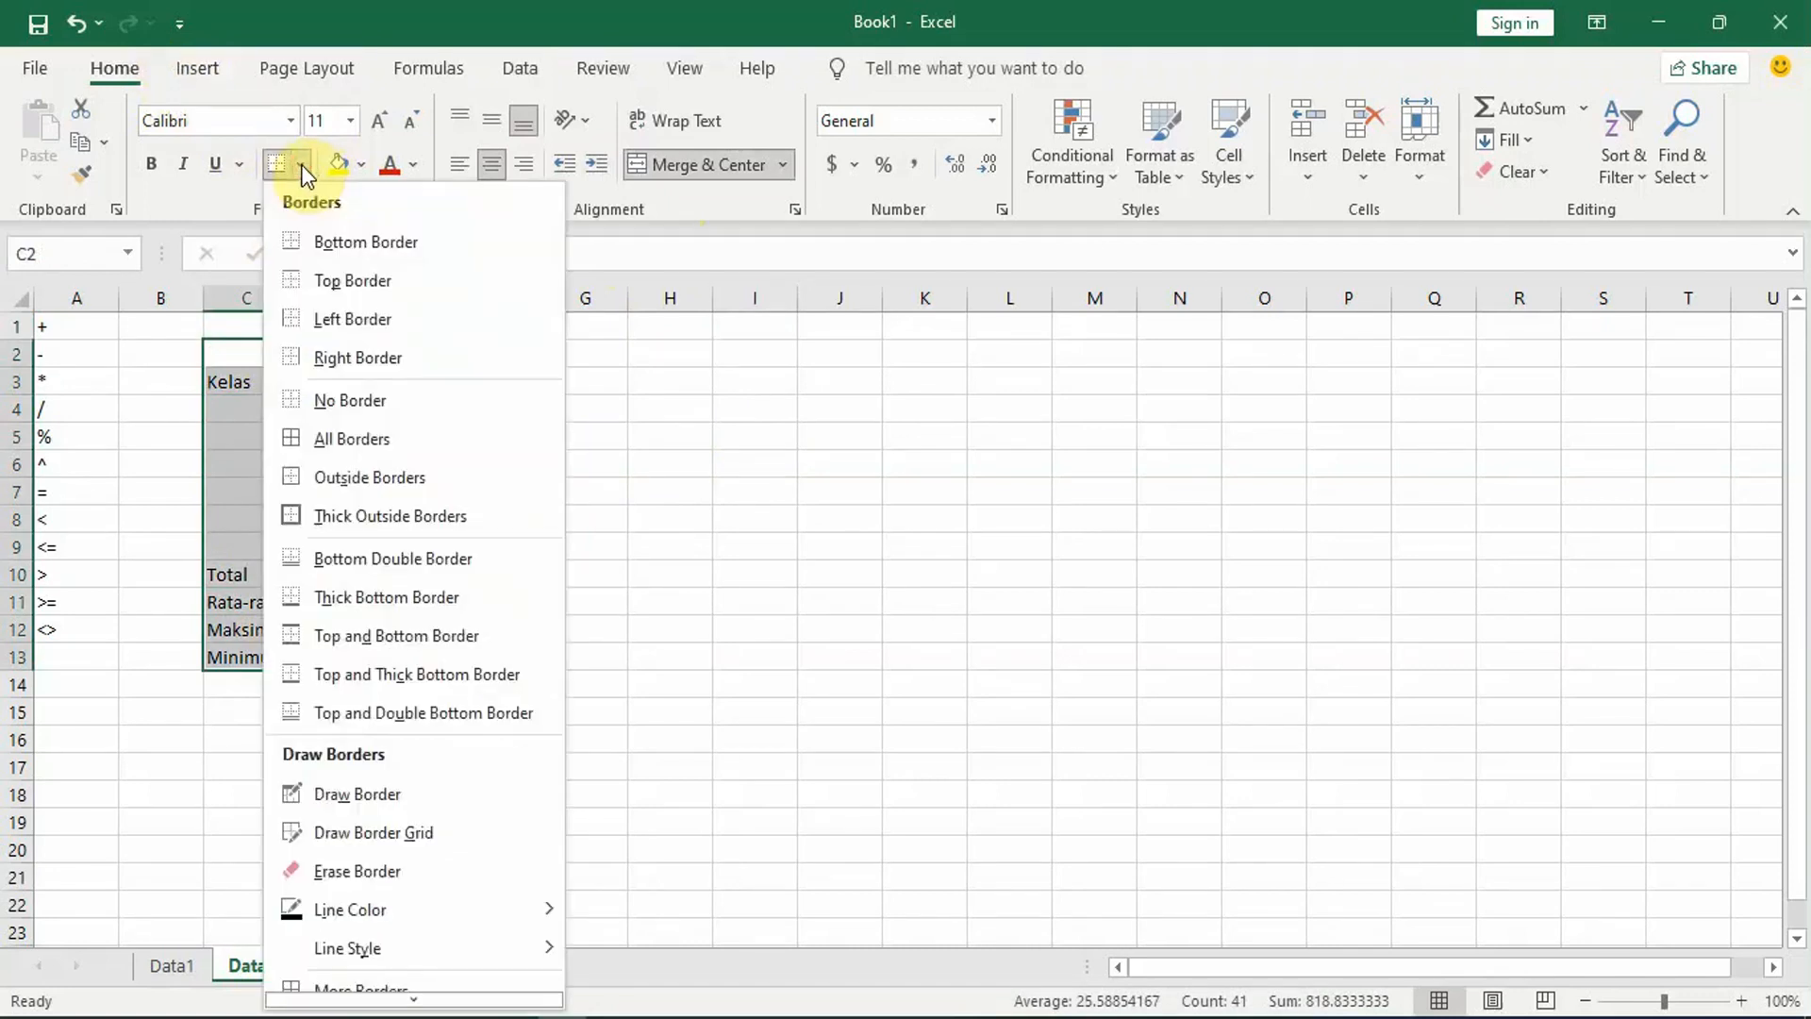
click(336, 438)
click(778, 460)
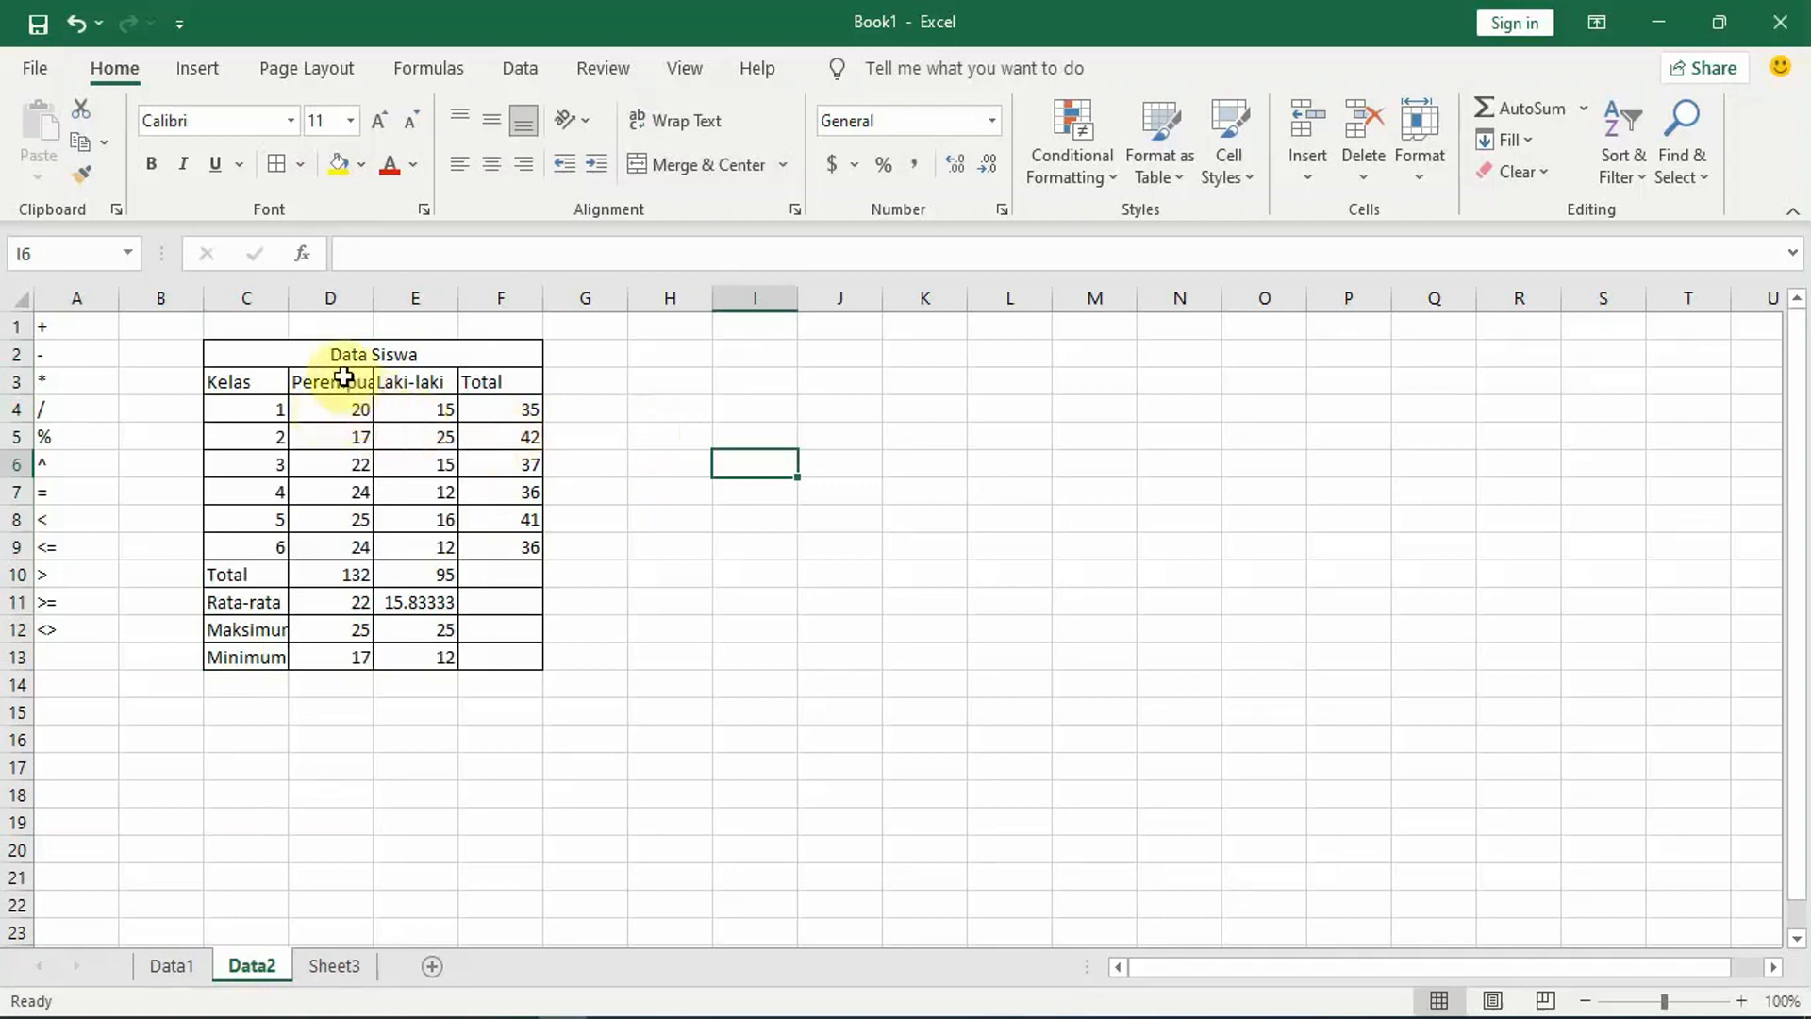
Step: Insert a 2-D clustered column chart of the Perempuan and Laki-laki data in D3:E9 and place it beside the table
drag(326, 384, 423, 546)
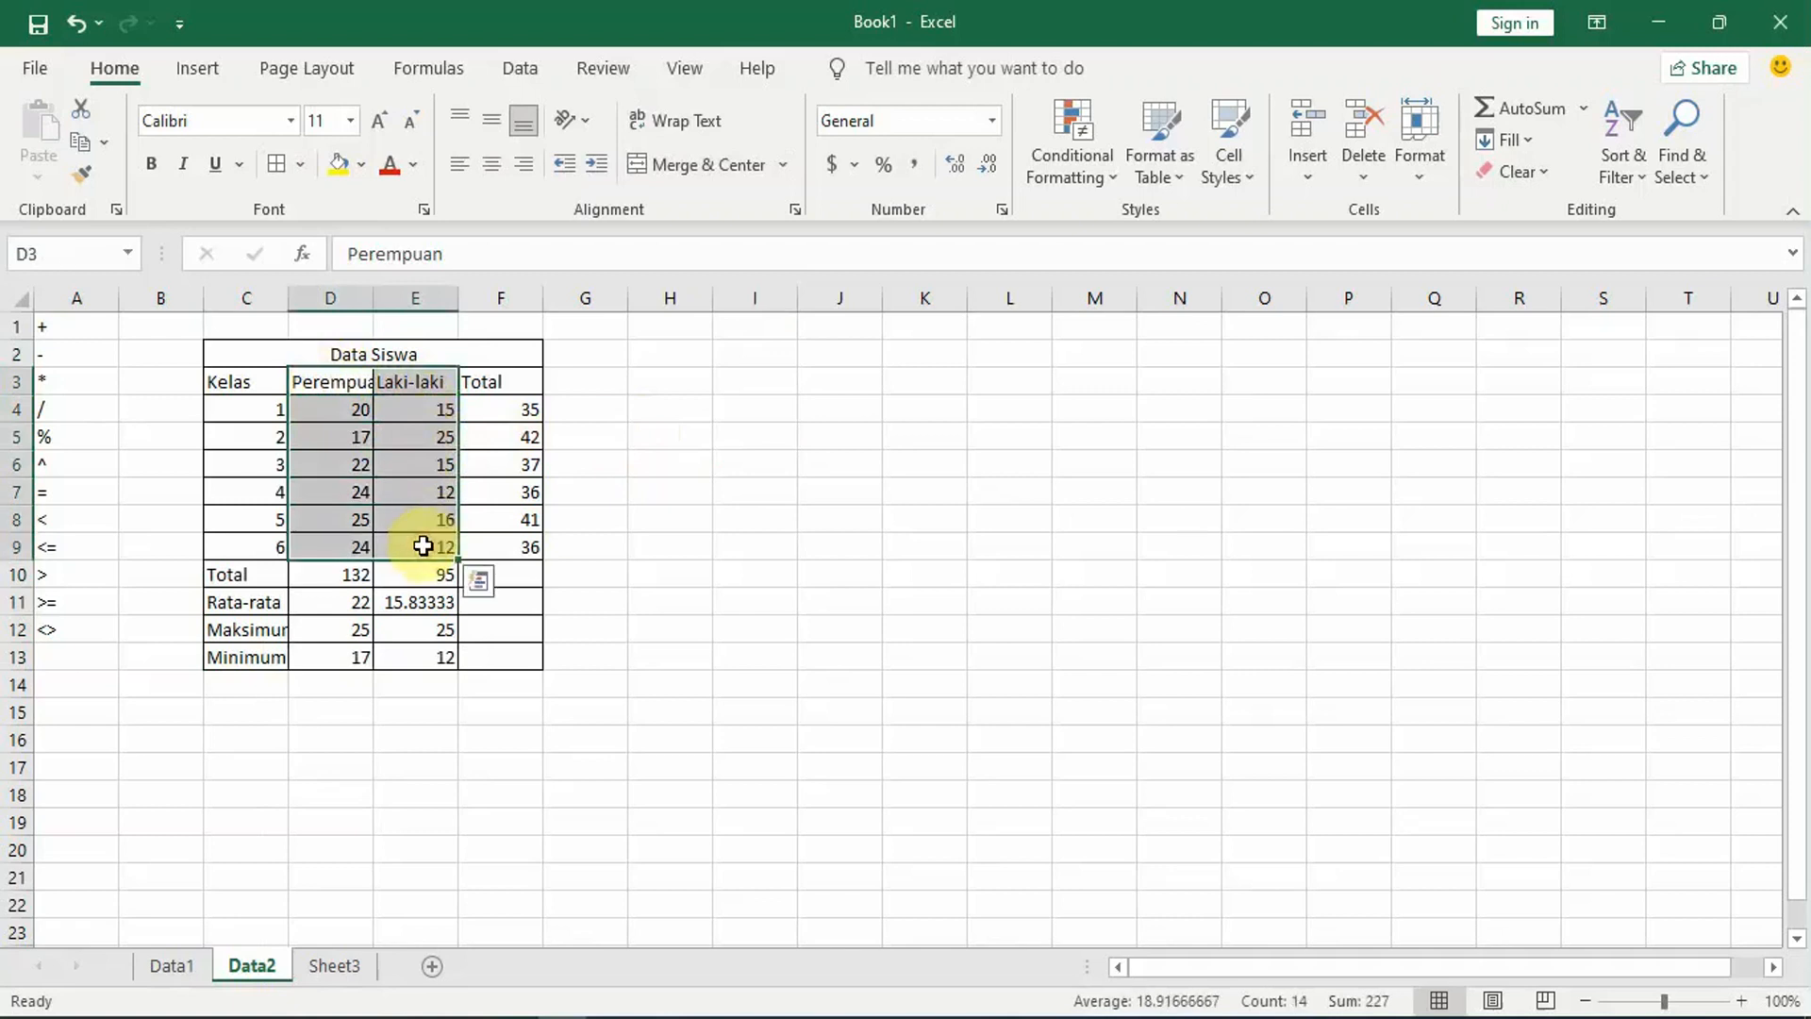
click(218, 73)
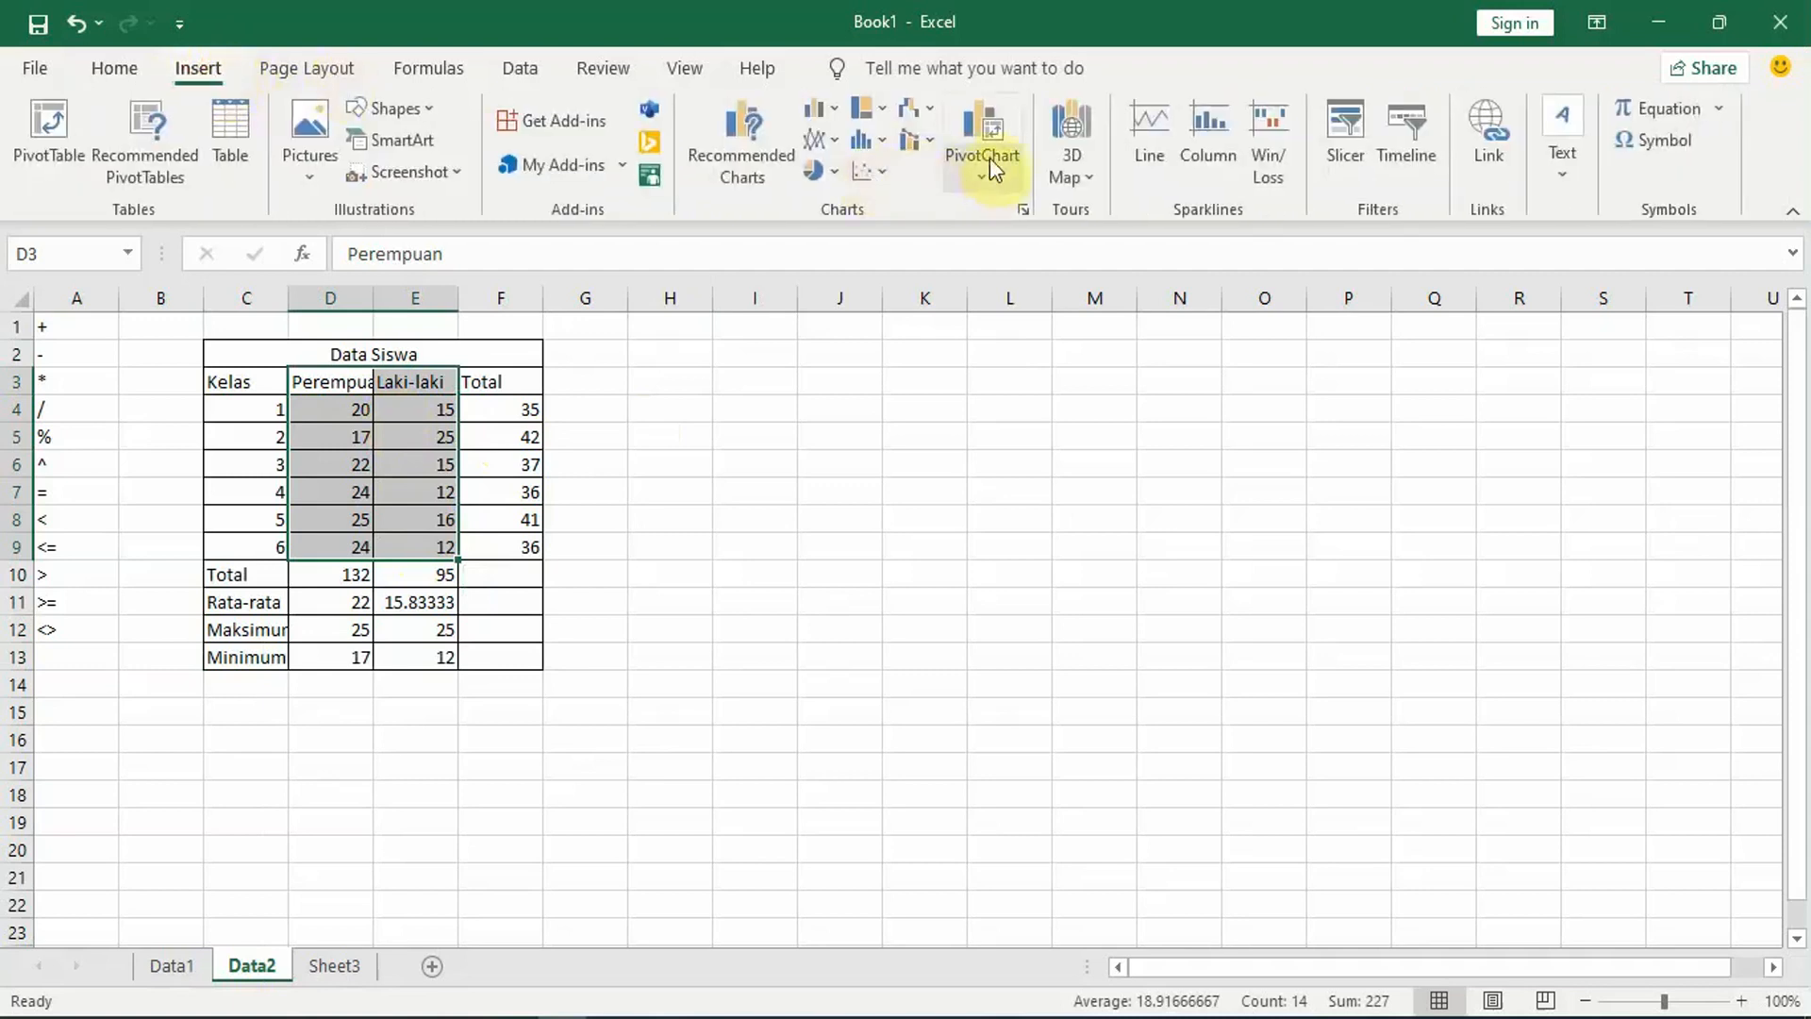
click(835, 111)
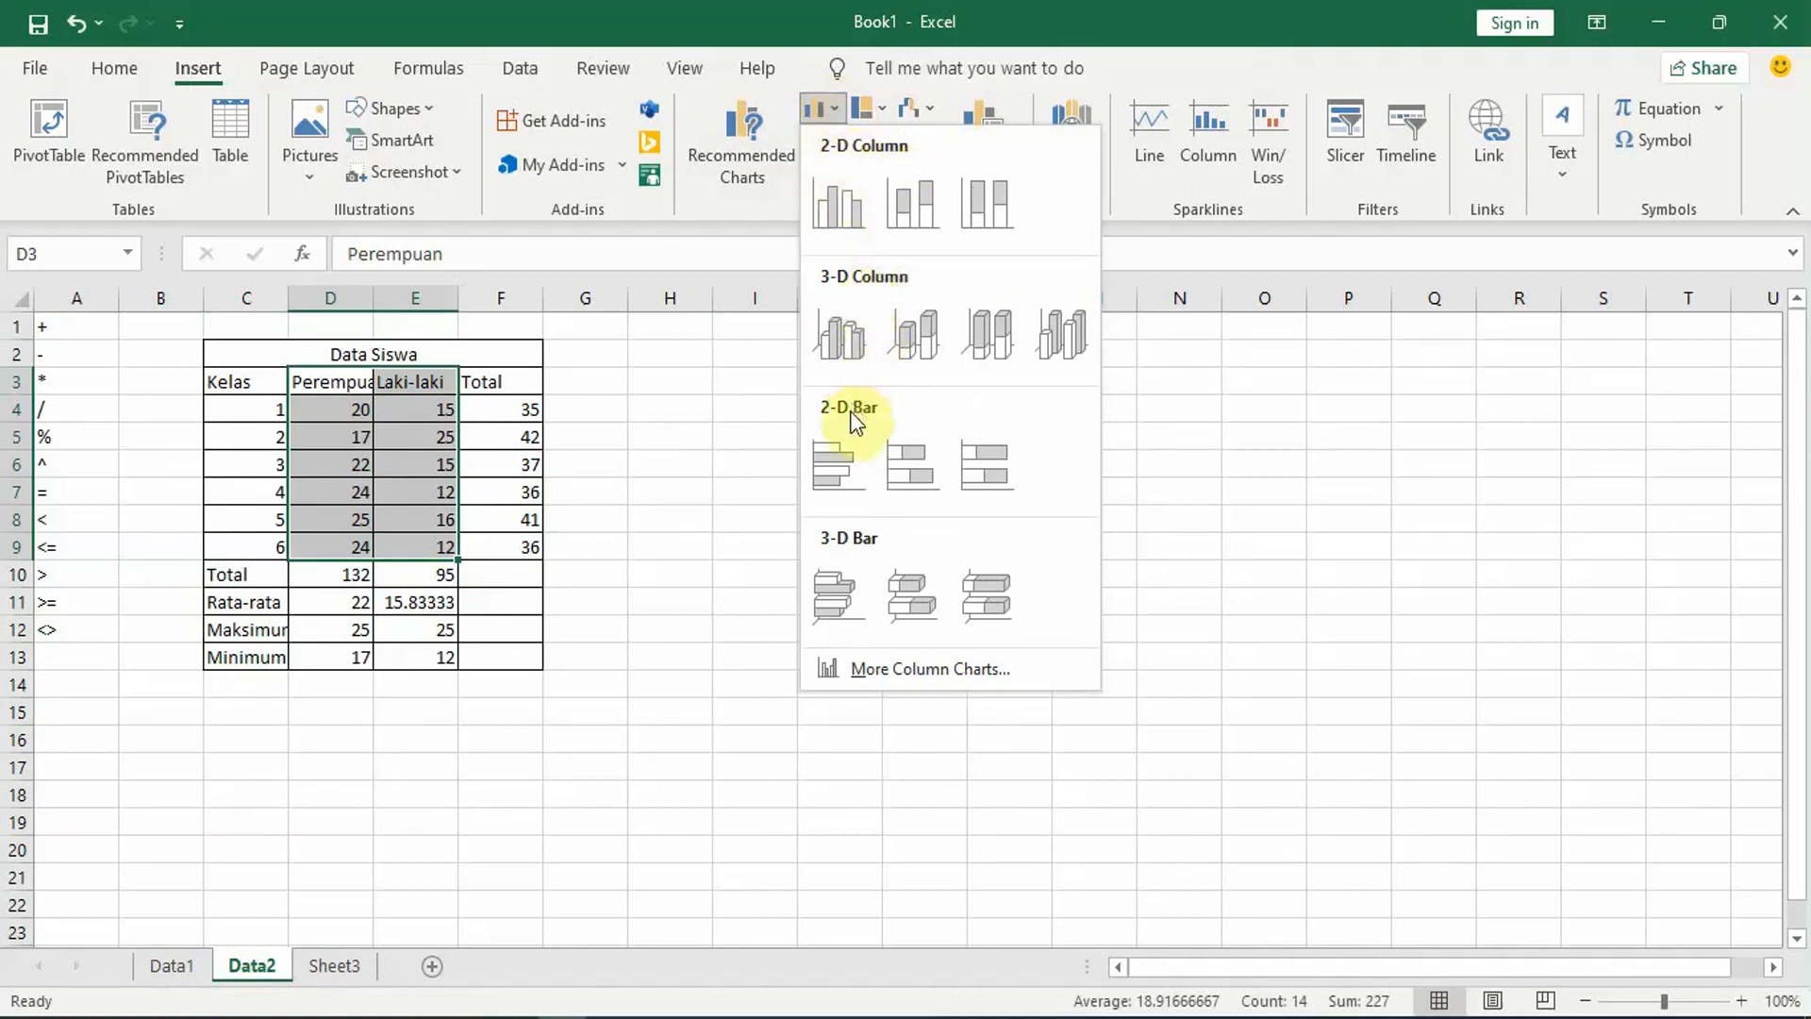
click(711, 439)
click(817, 140)
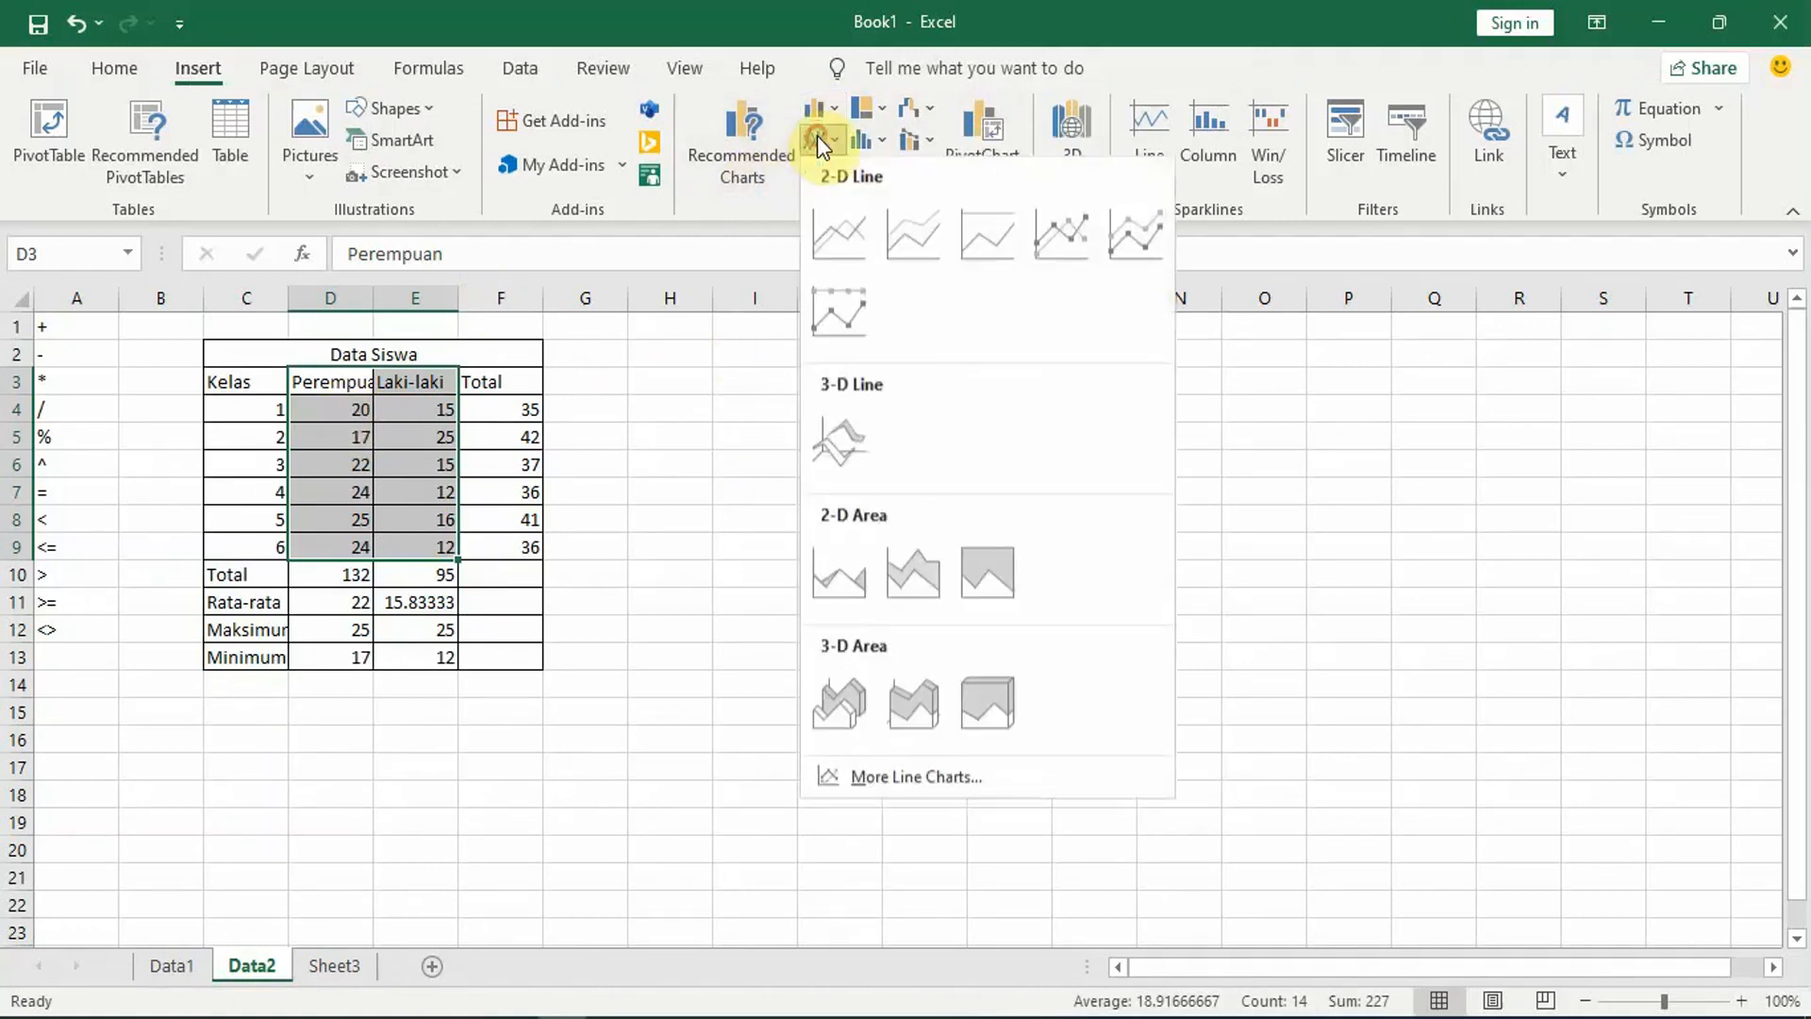
click(761, 200)
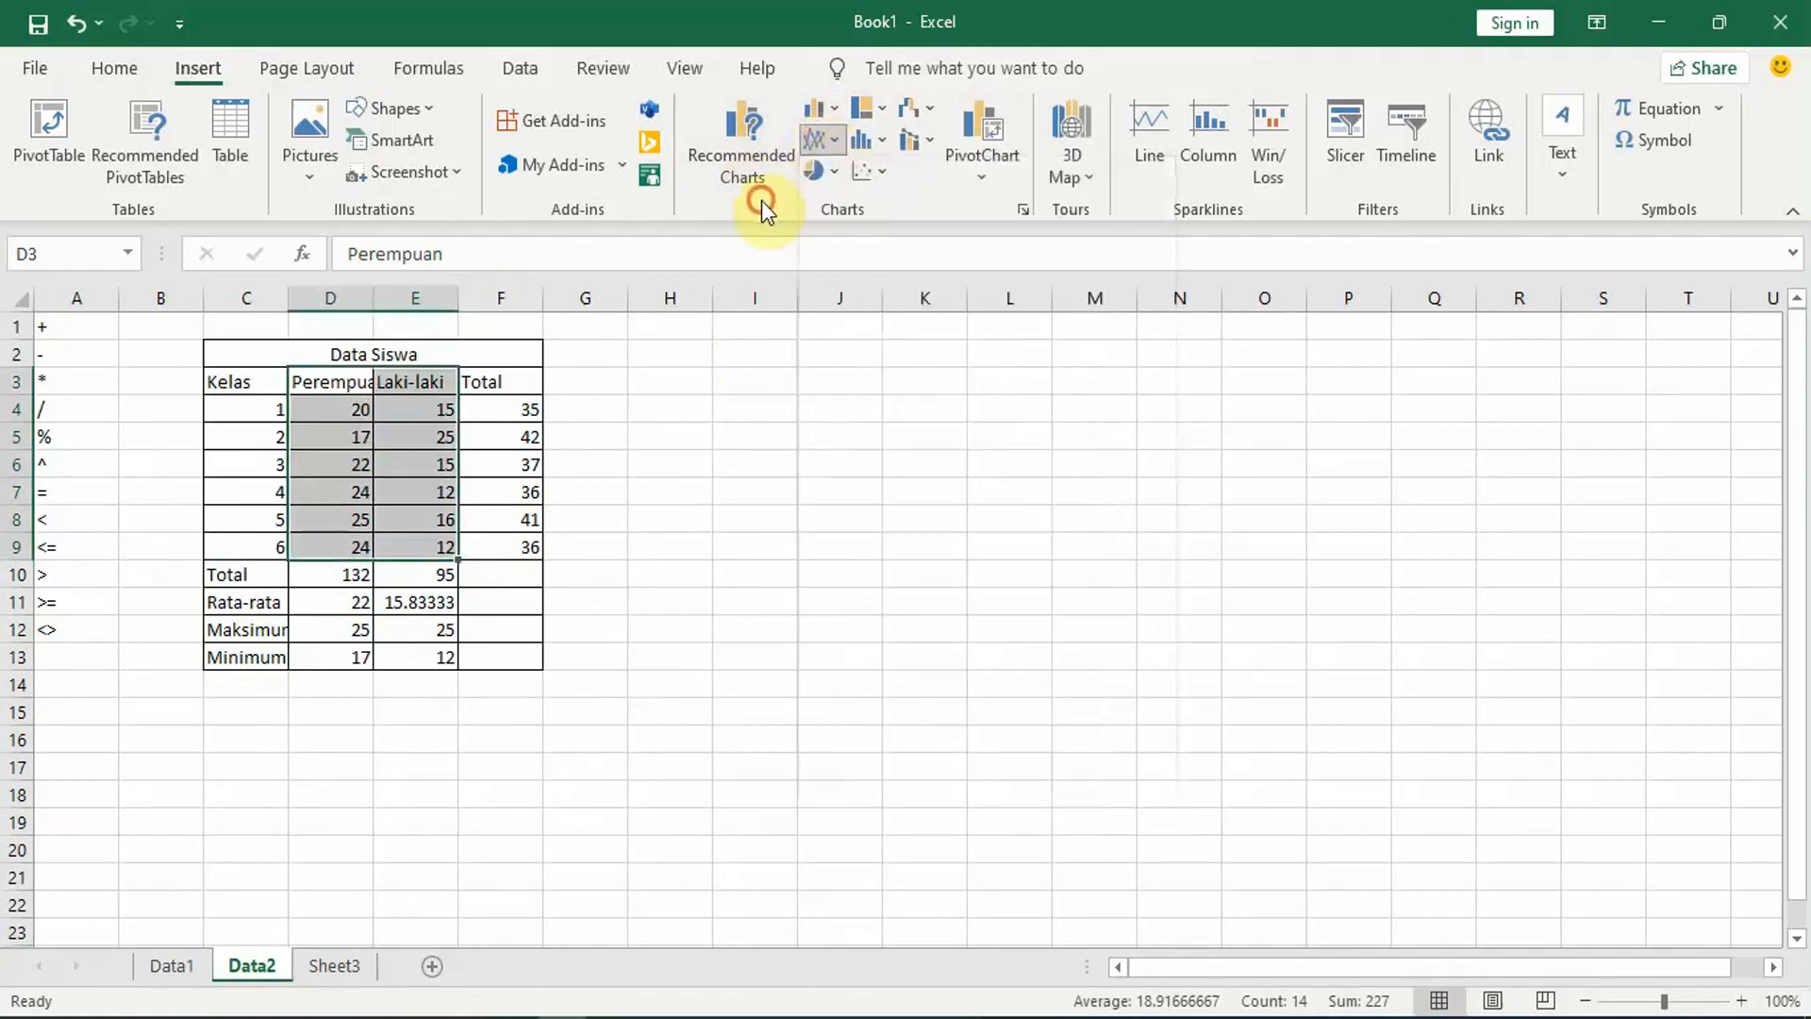
click(828, 174)
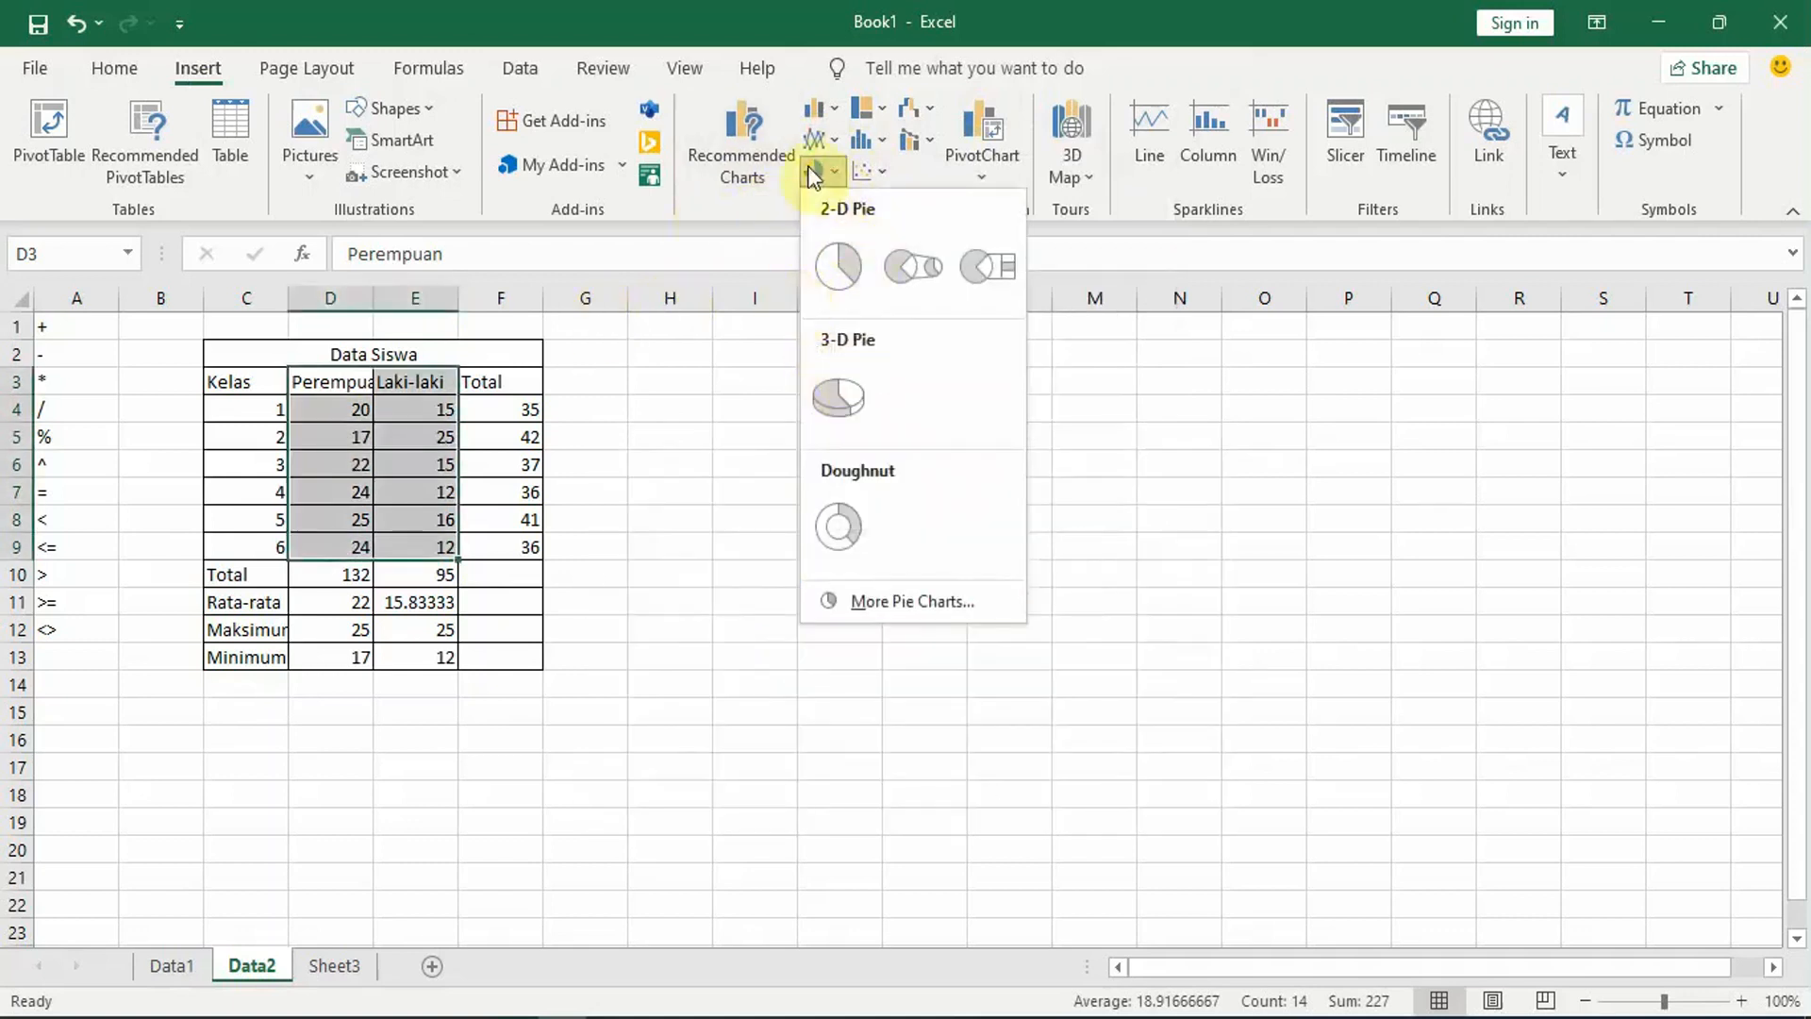
click(822, 103)
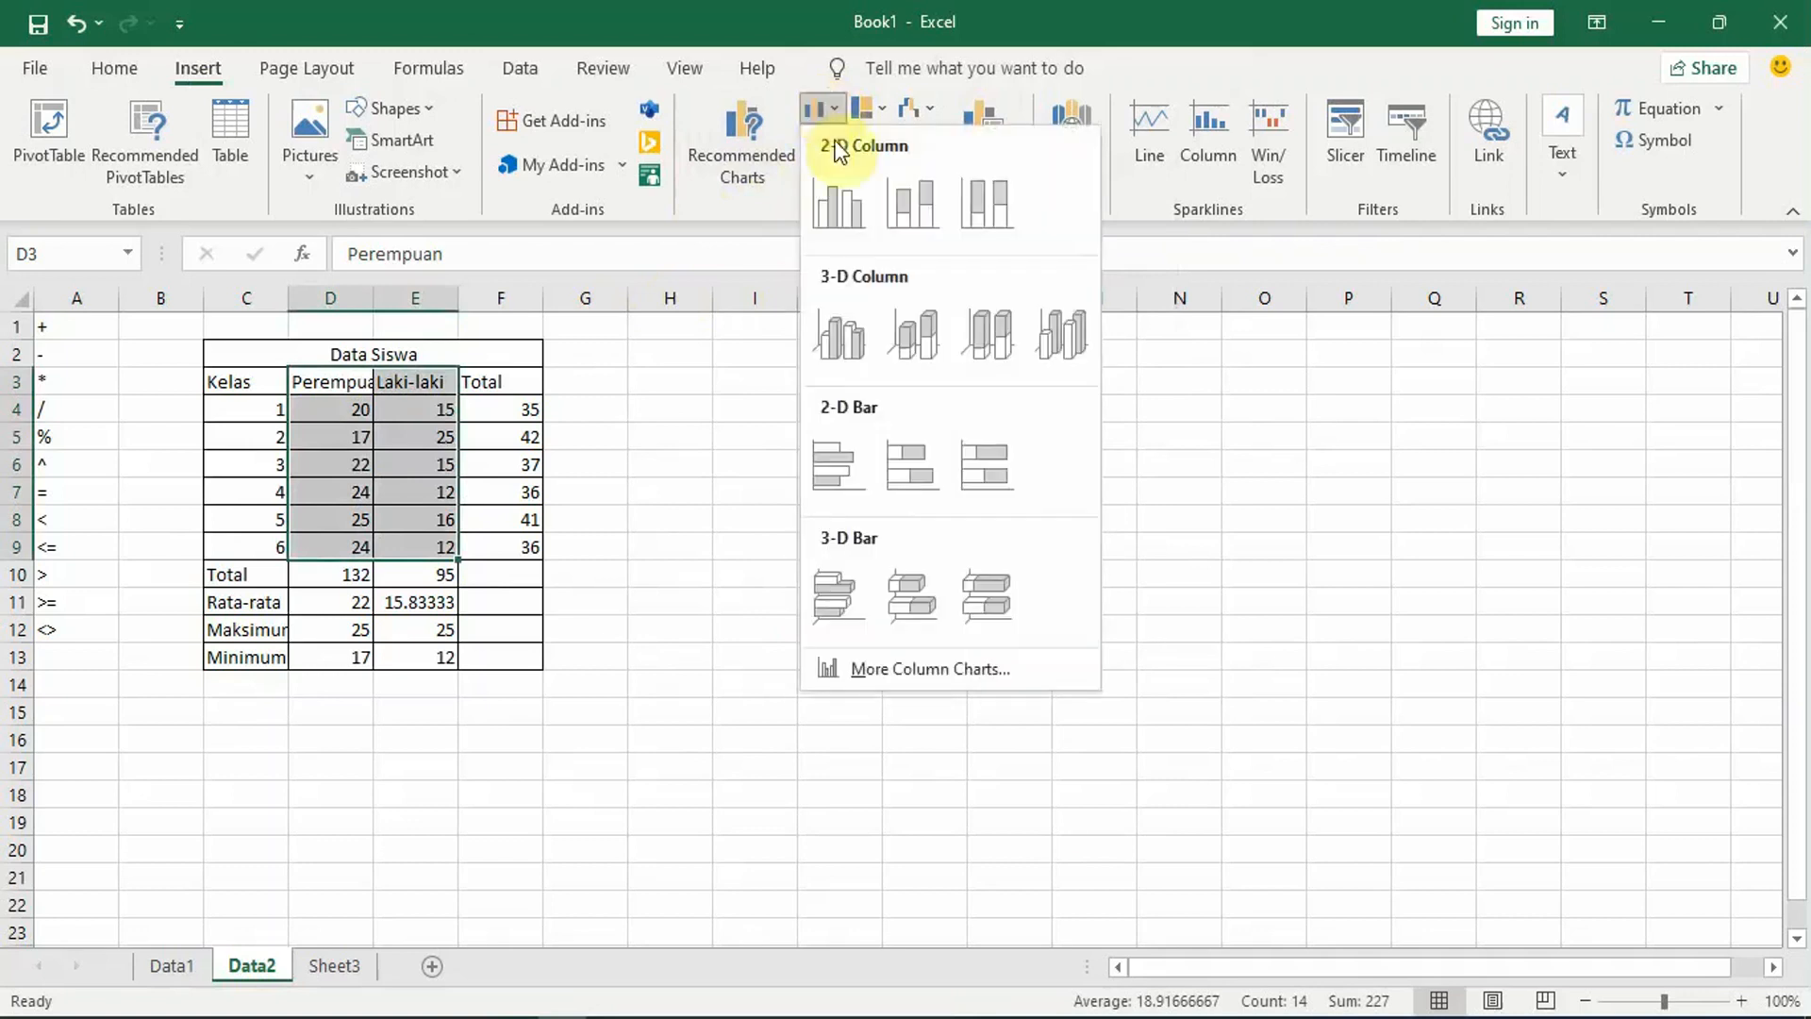
click(856, 207)
drag(991, 461, 1034, 432)
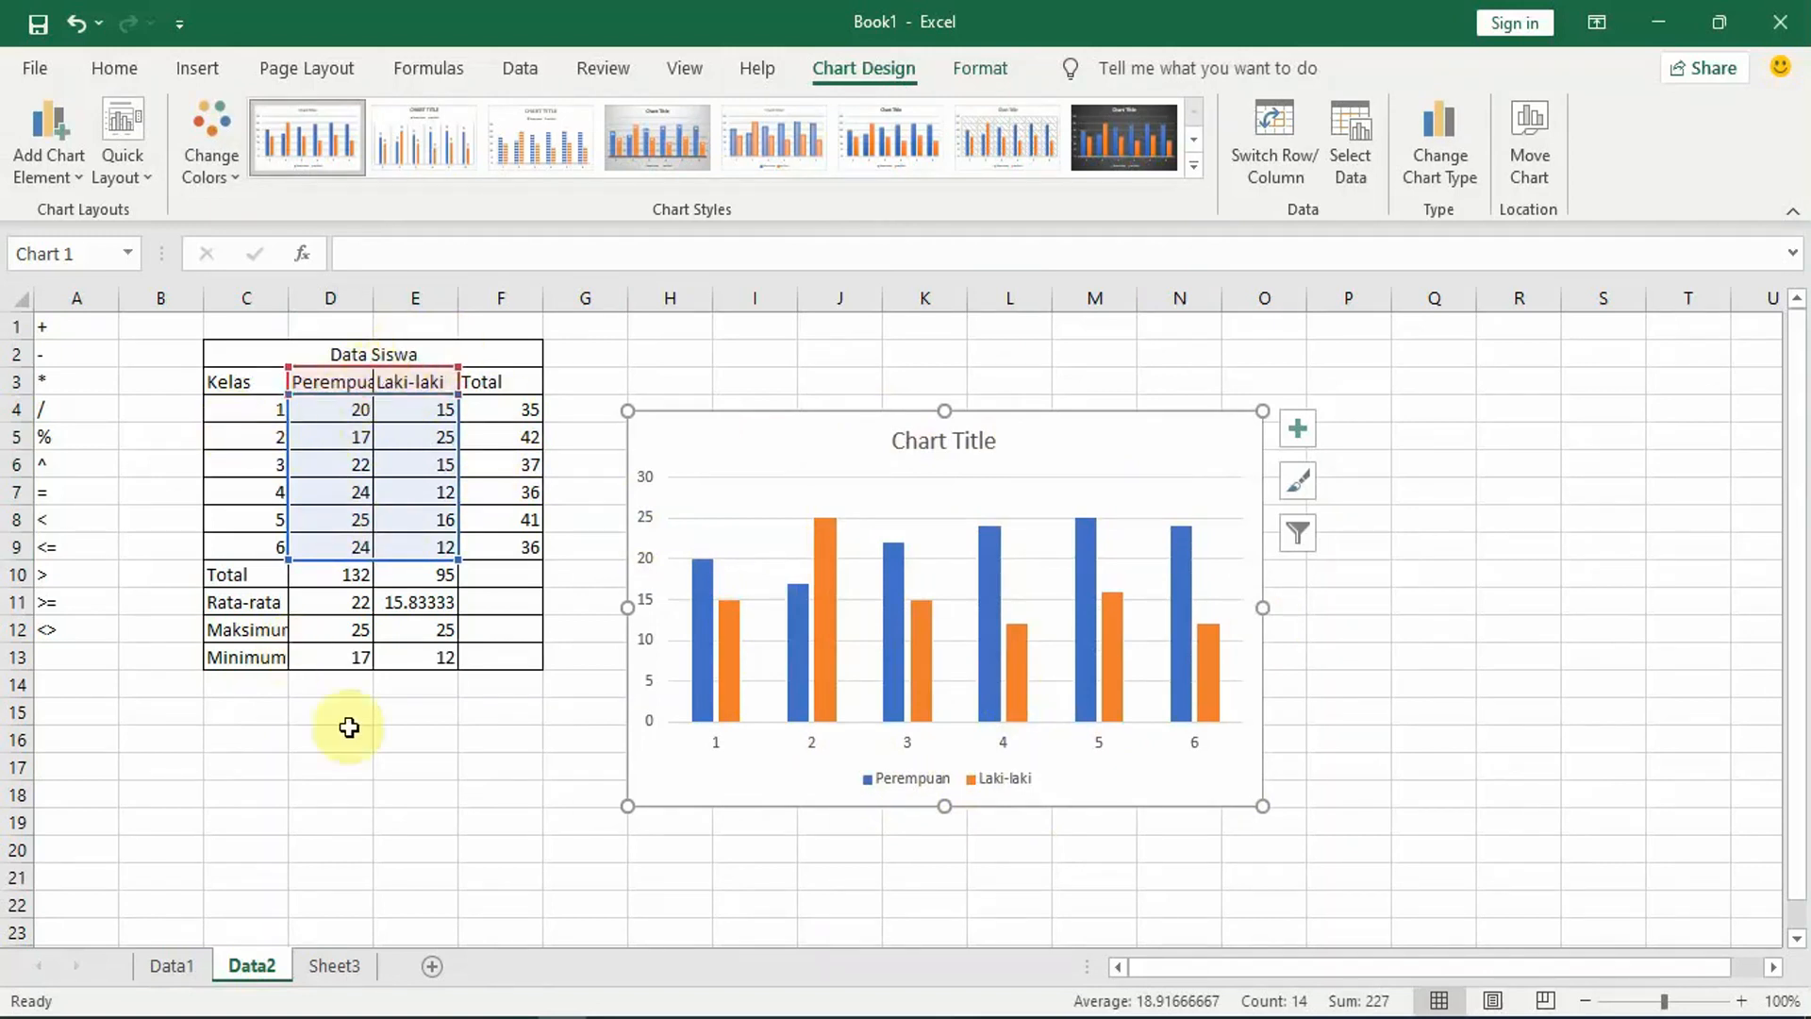
Step: Replace the column chart's title with "Data Siwa"
click(955, 436)
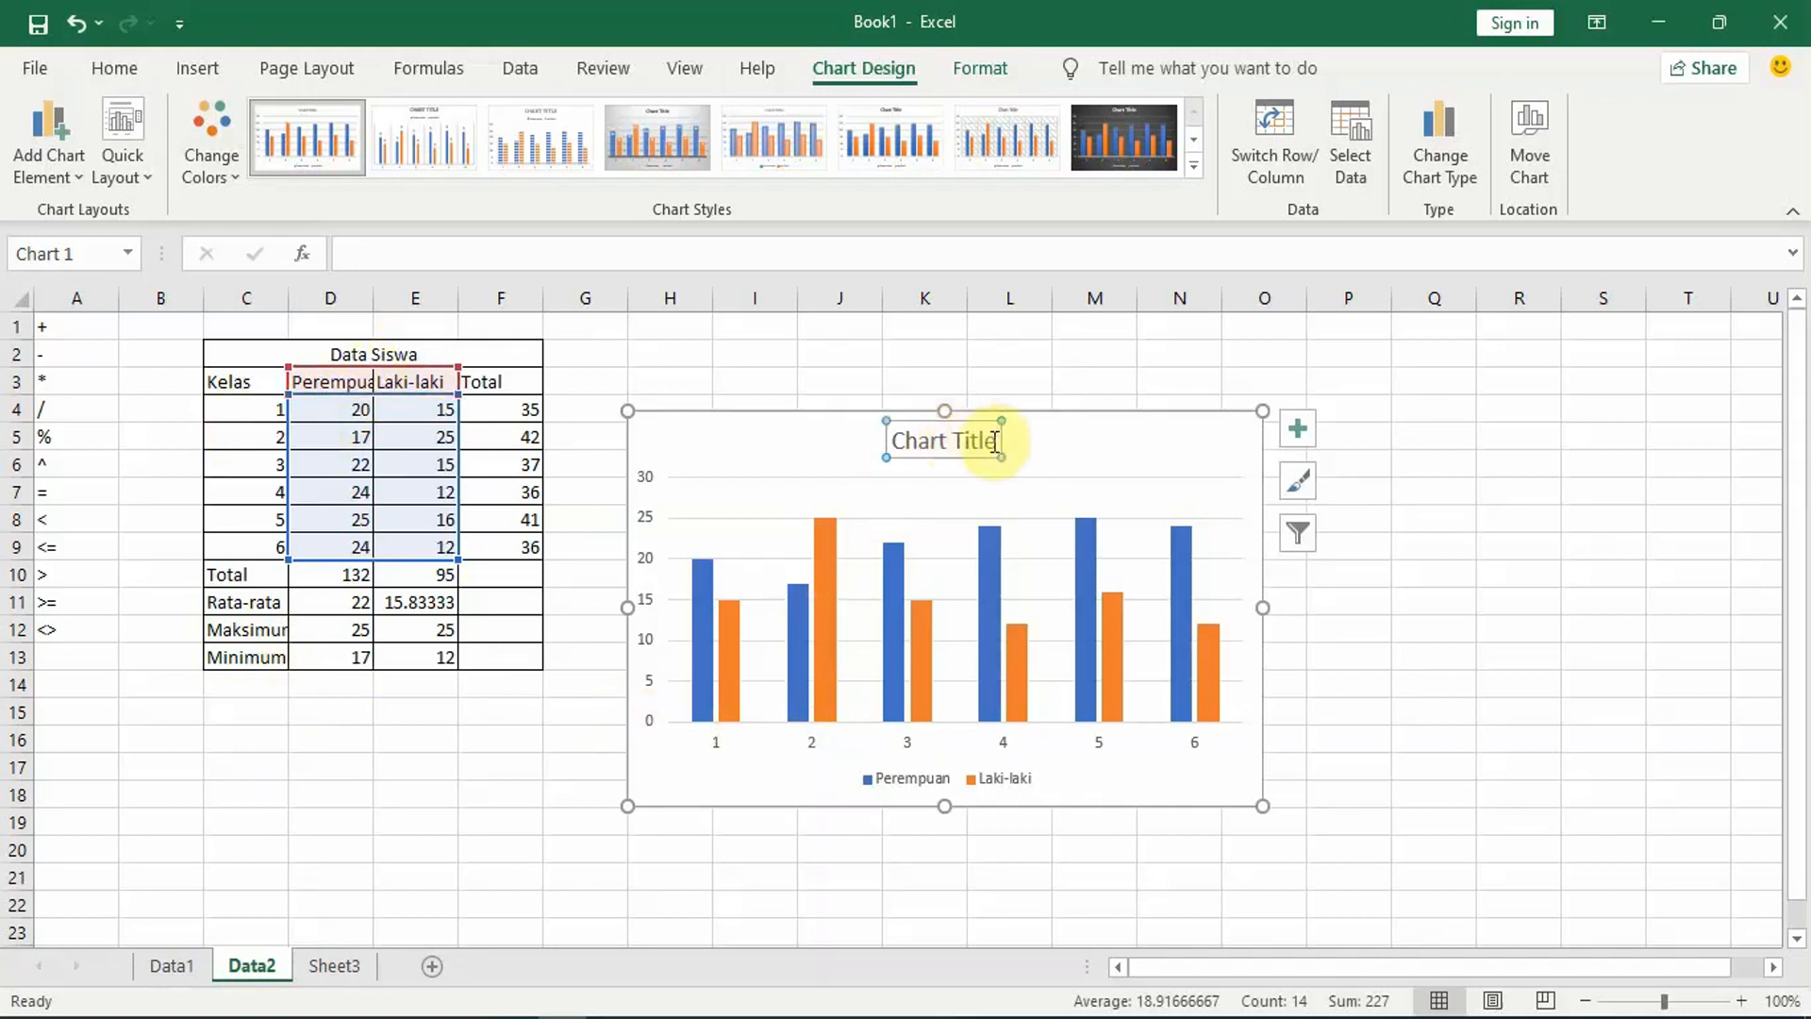
triple_click(974, 444)
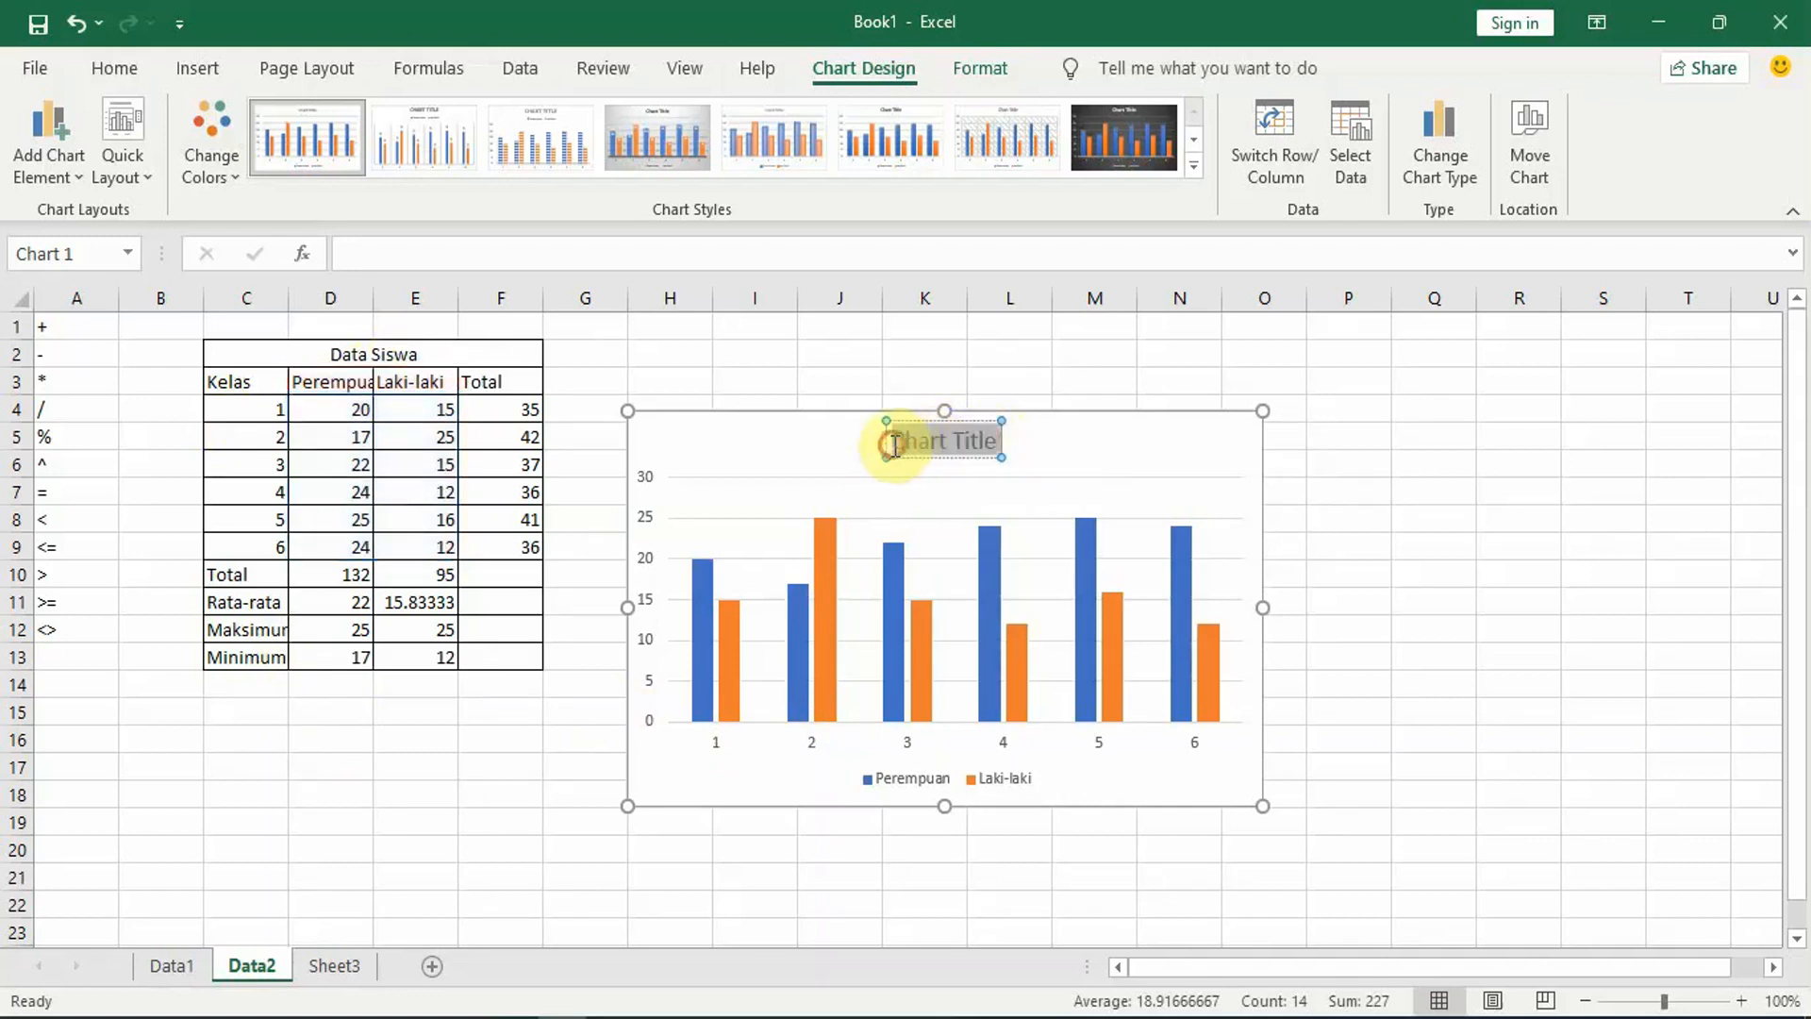
text(Da)
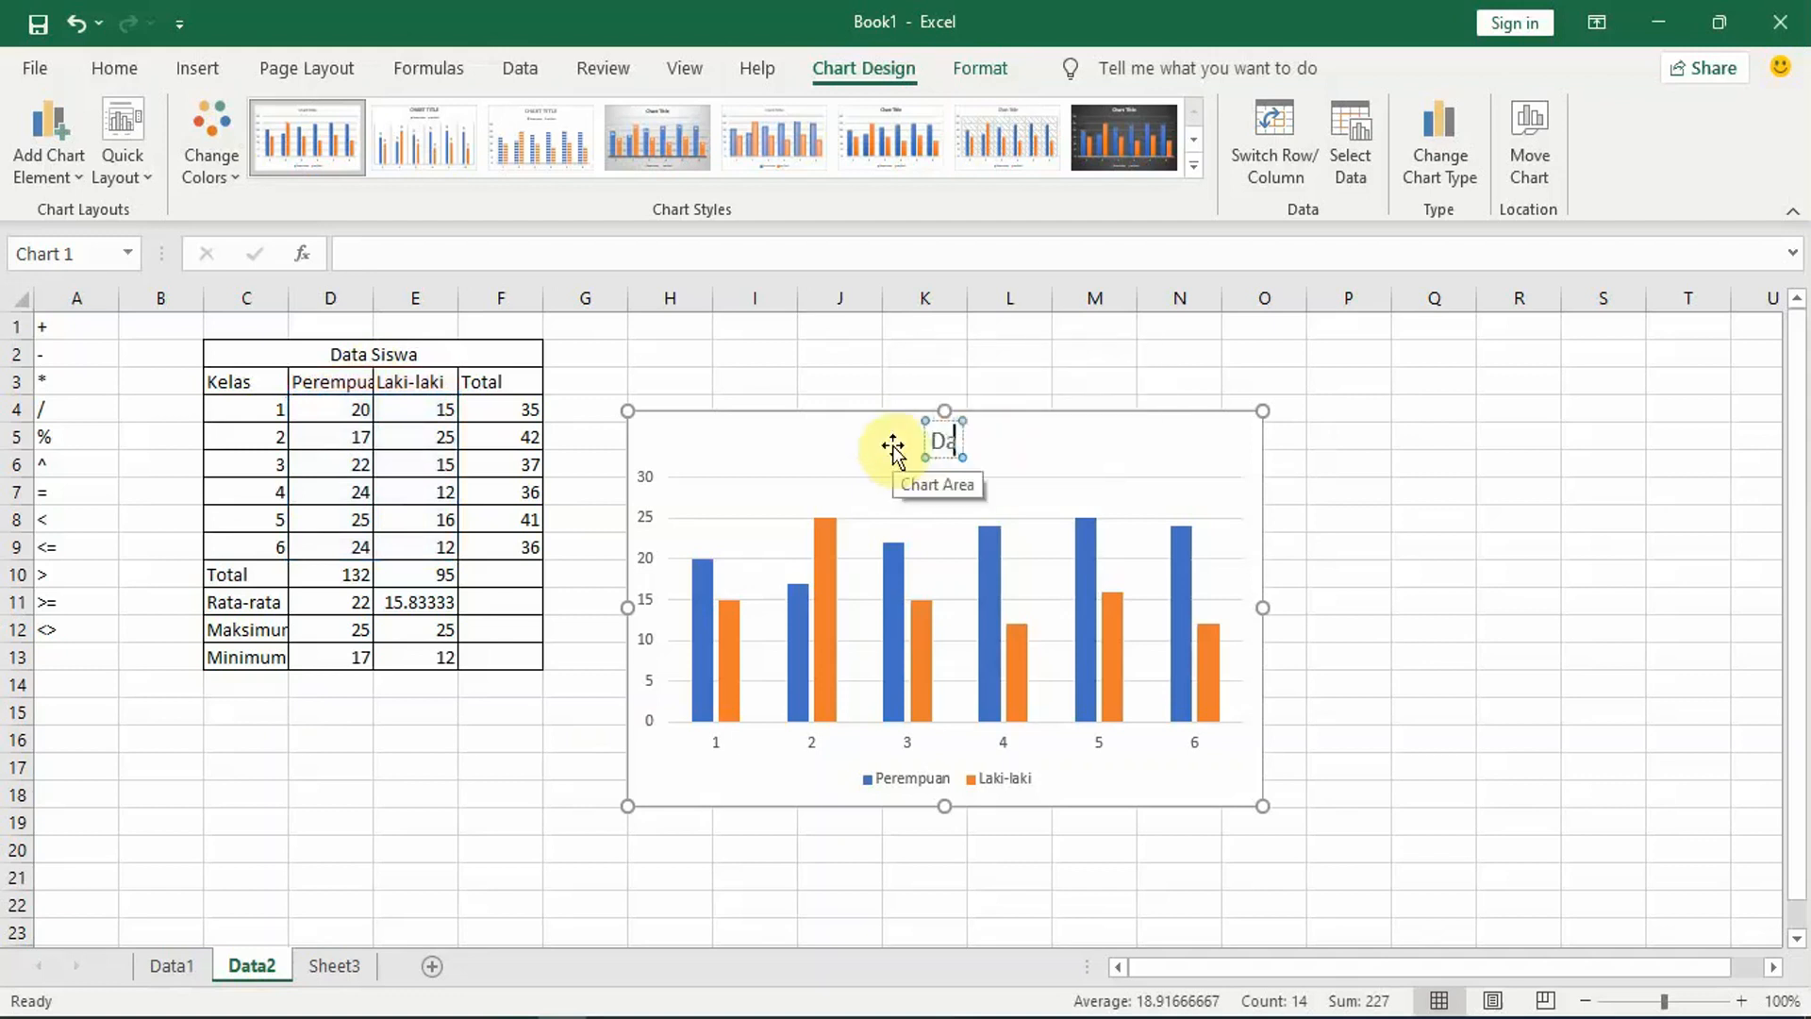
text(ta Siwa)
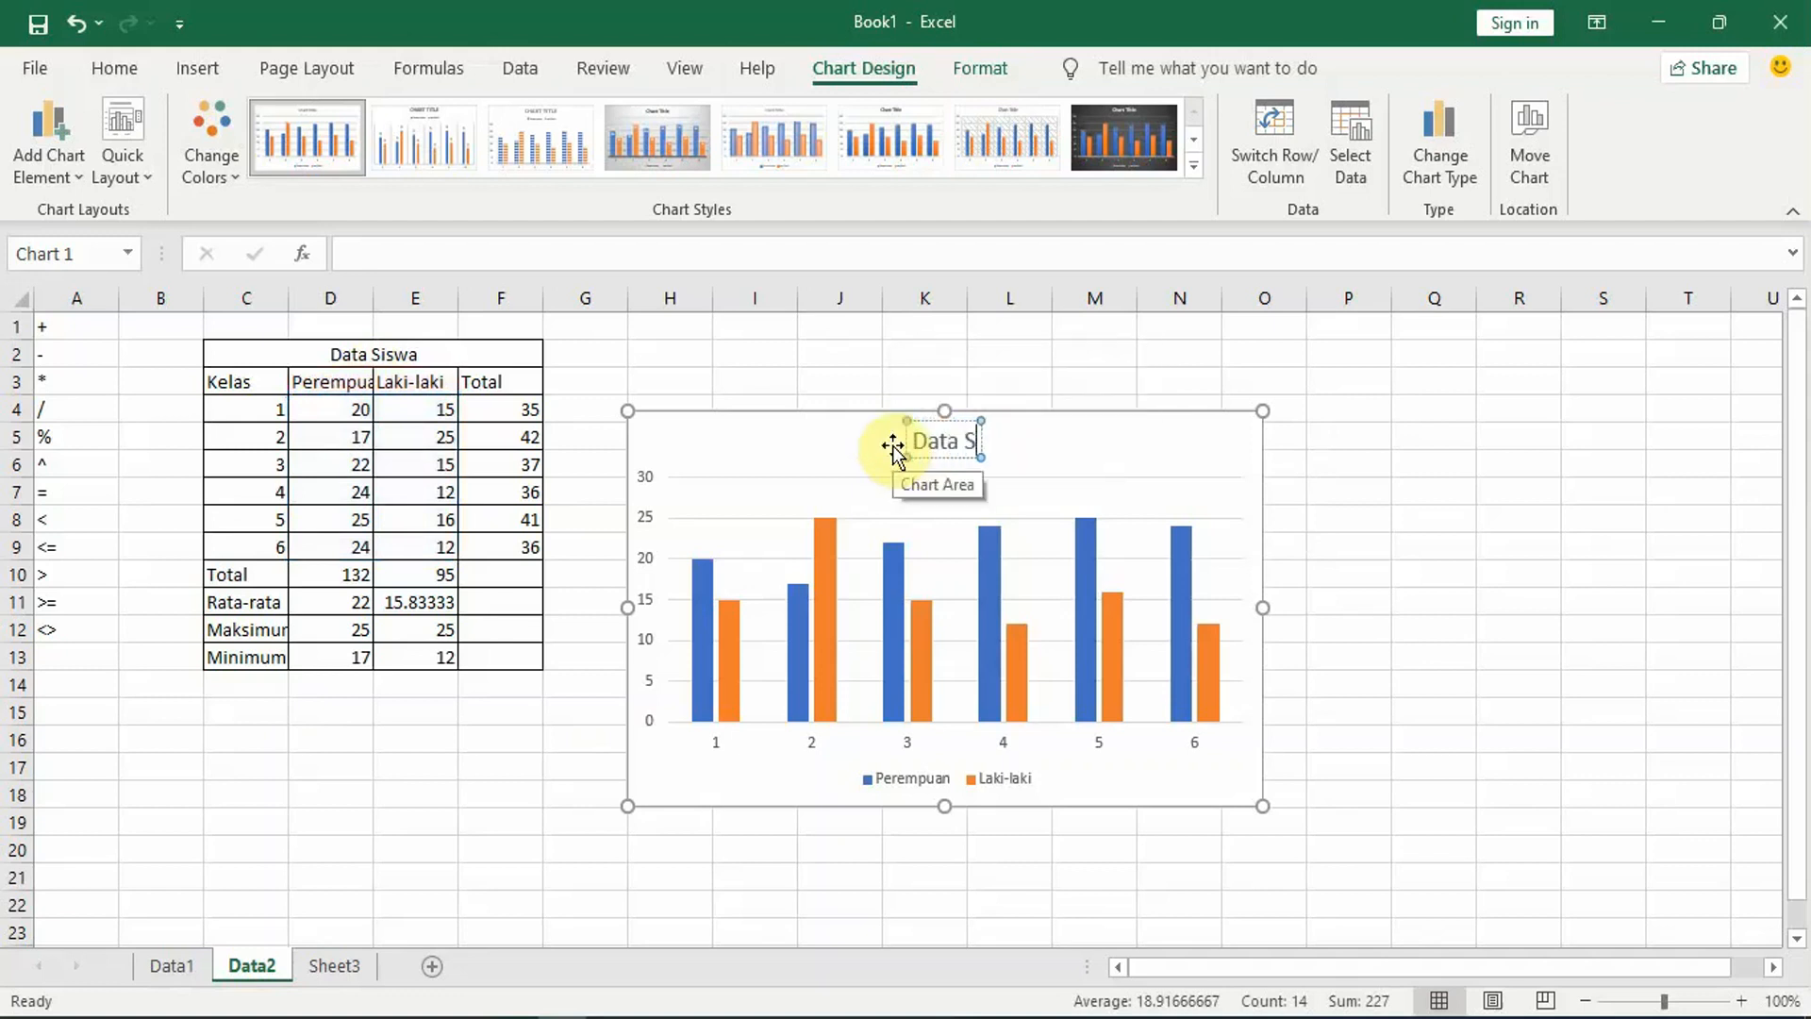
click(1378, 520)
Step: Add axis titles to the Data Siwa chart
click(1180, 500)
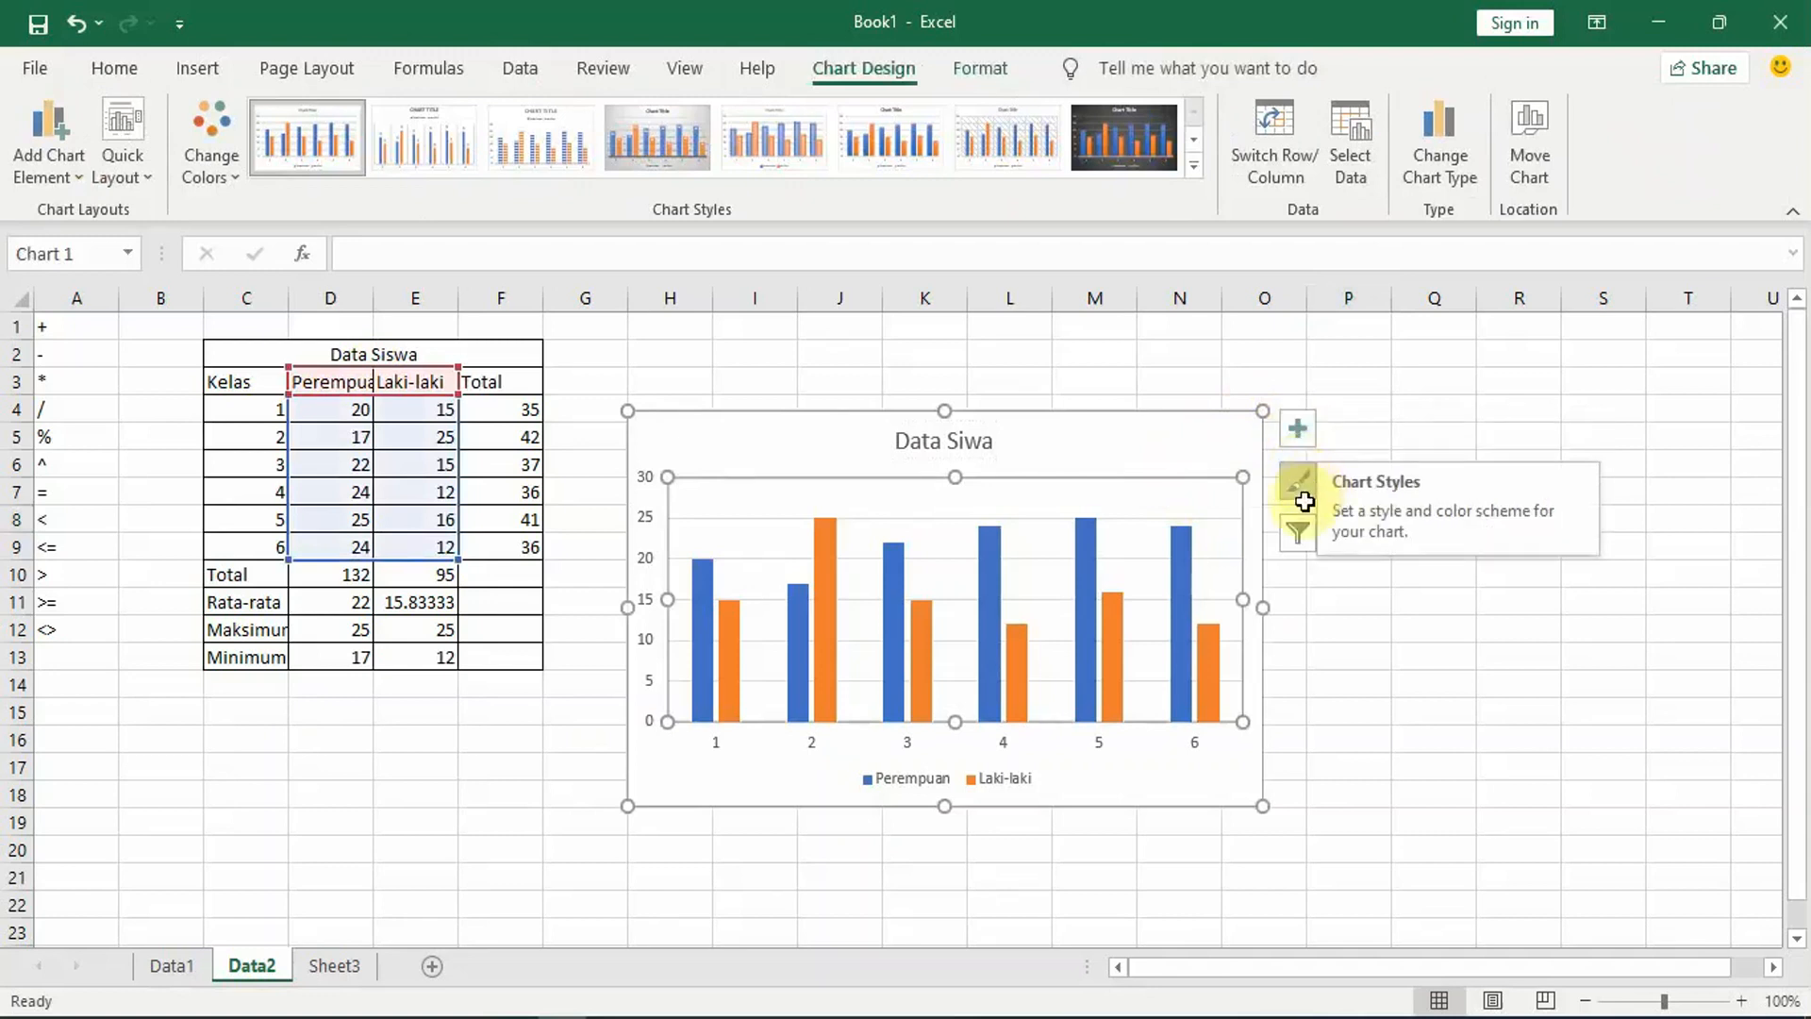
click(1298, 435)
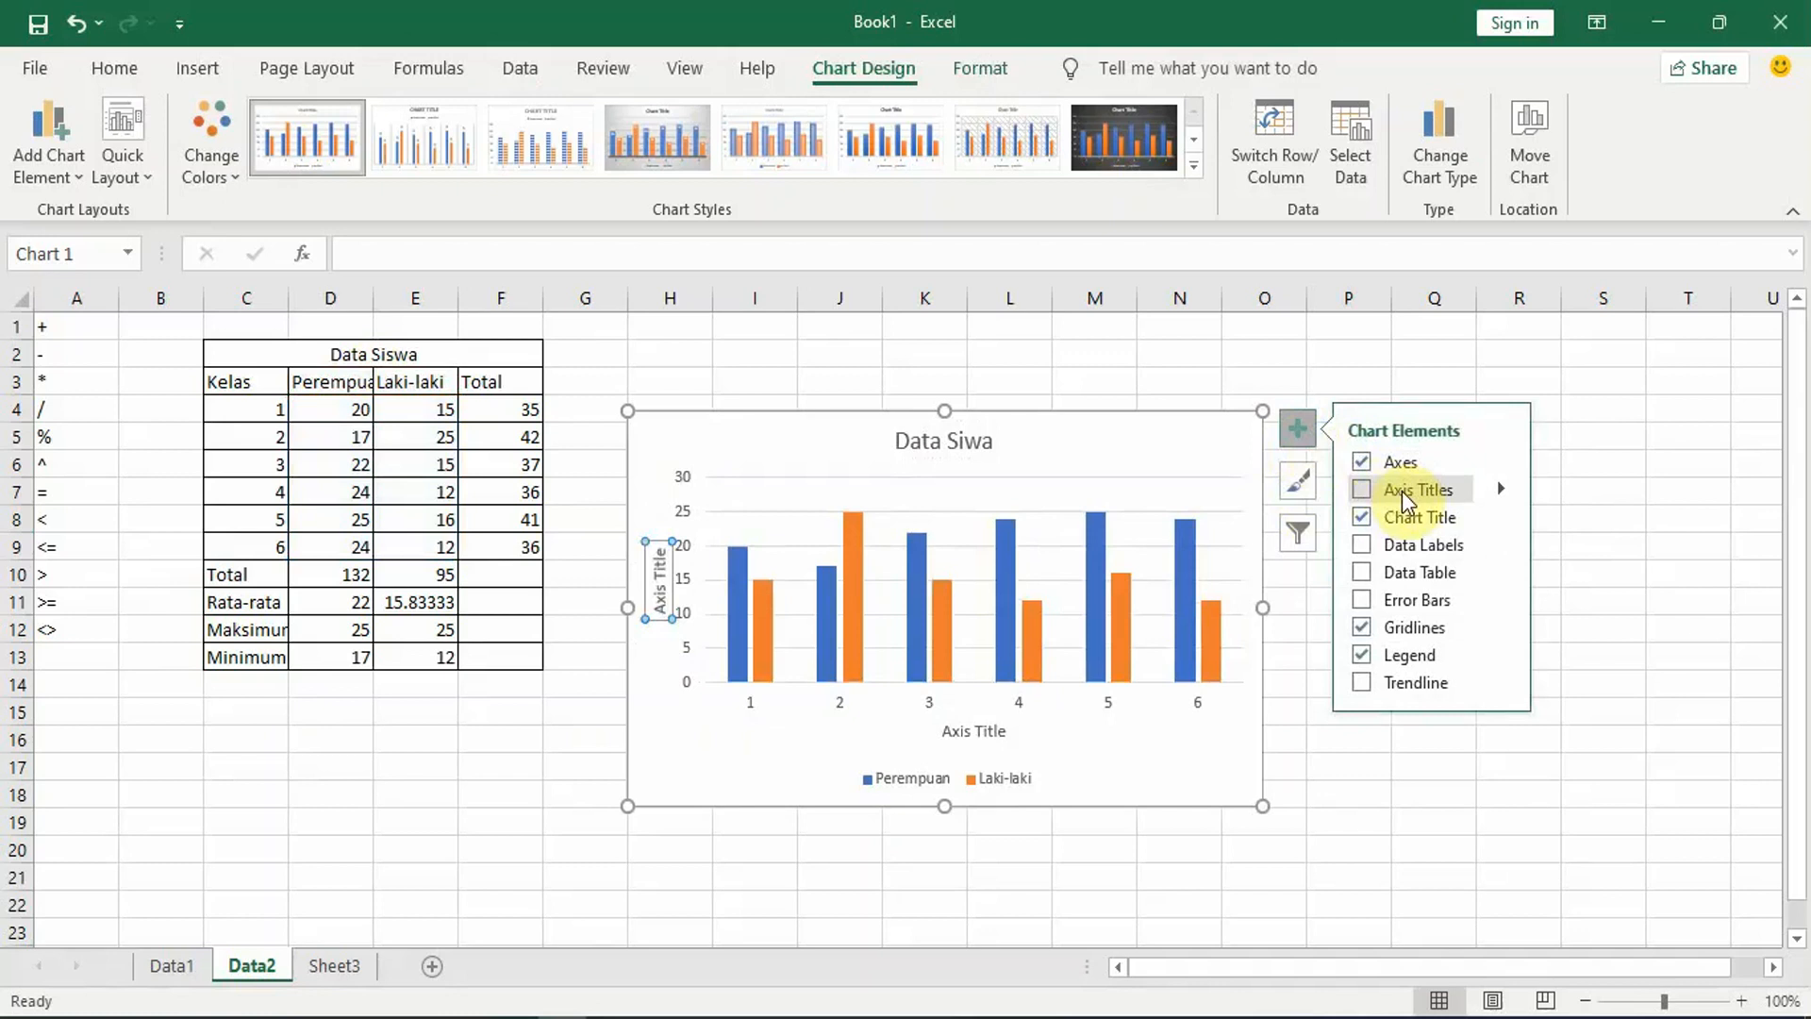
click(1402, 491)
click(658, 593)
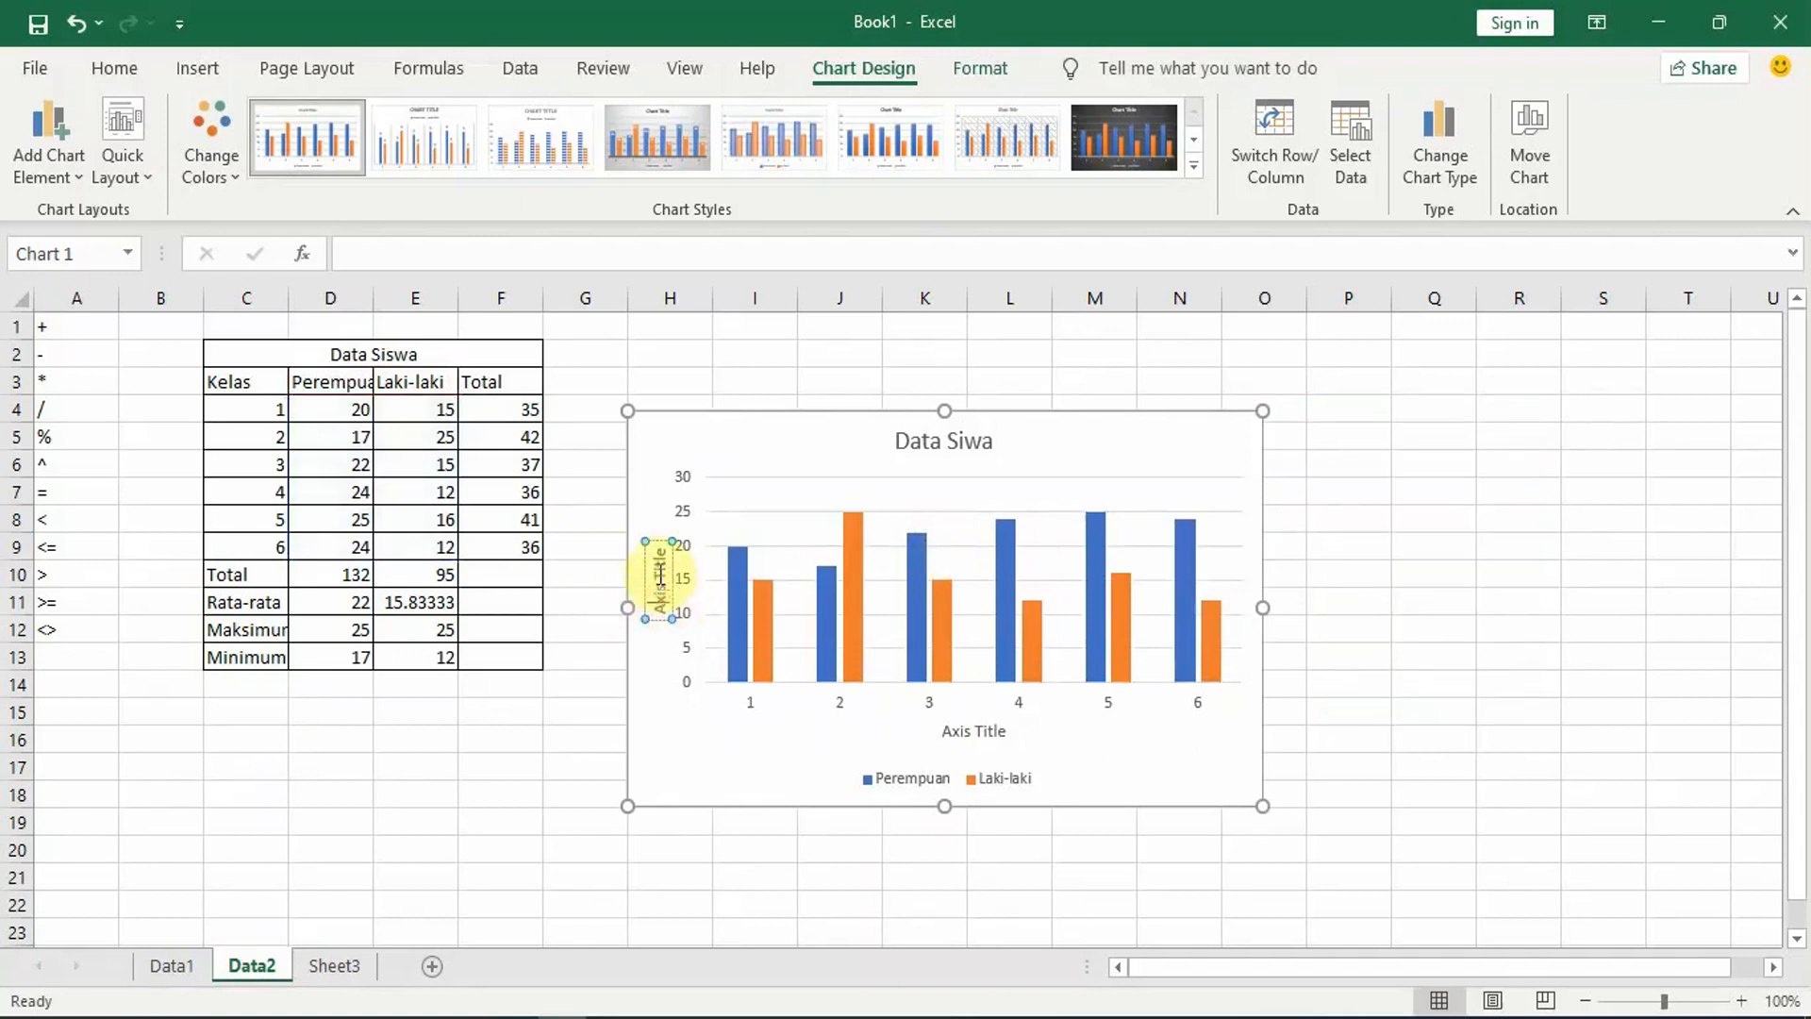
key(BackSpace)
key(BackSpace)
key(BackSpace)
key(BackSpace)
key(BackSpace)
key(BackSpace)
key(BackSpace)
key(BackSpace)
key(BackSpace)
key(BackSpace)
key(BackSpace)
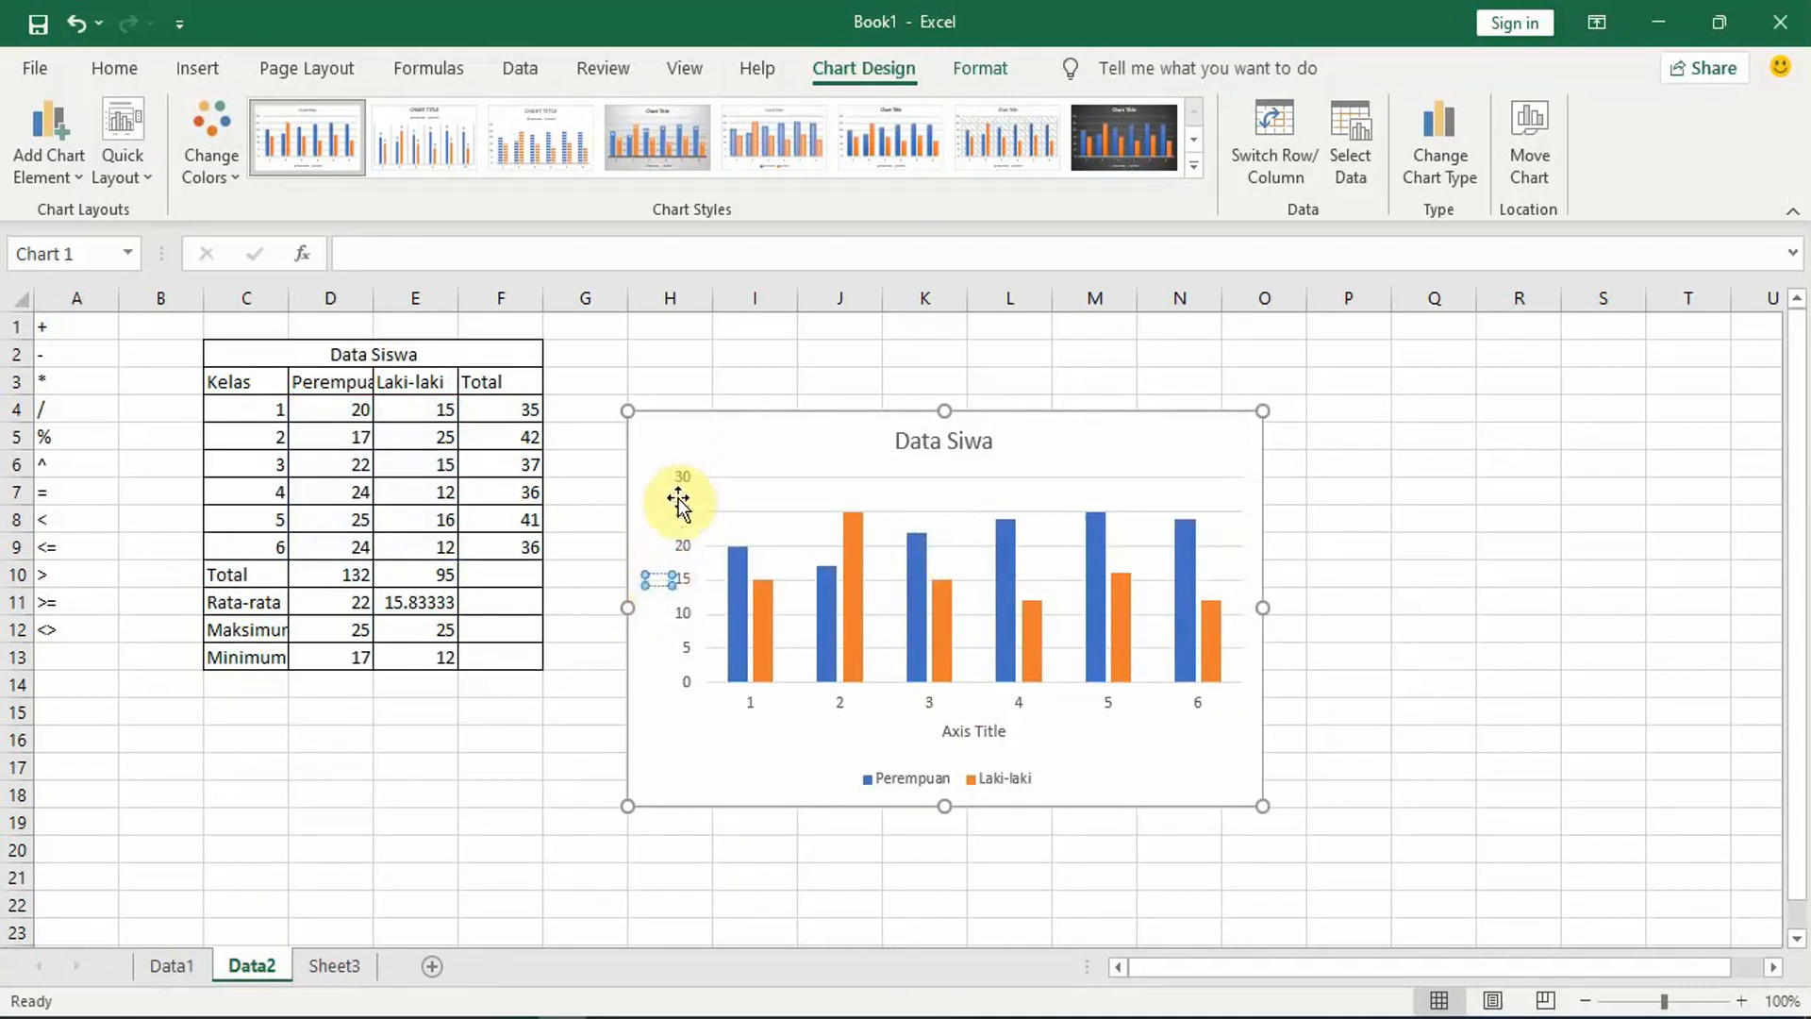
click(658, 552)
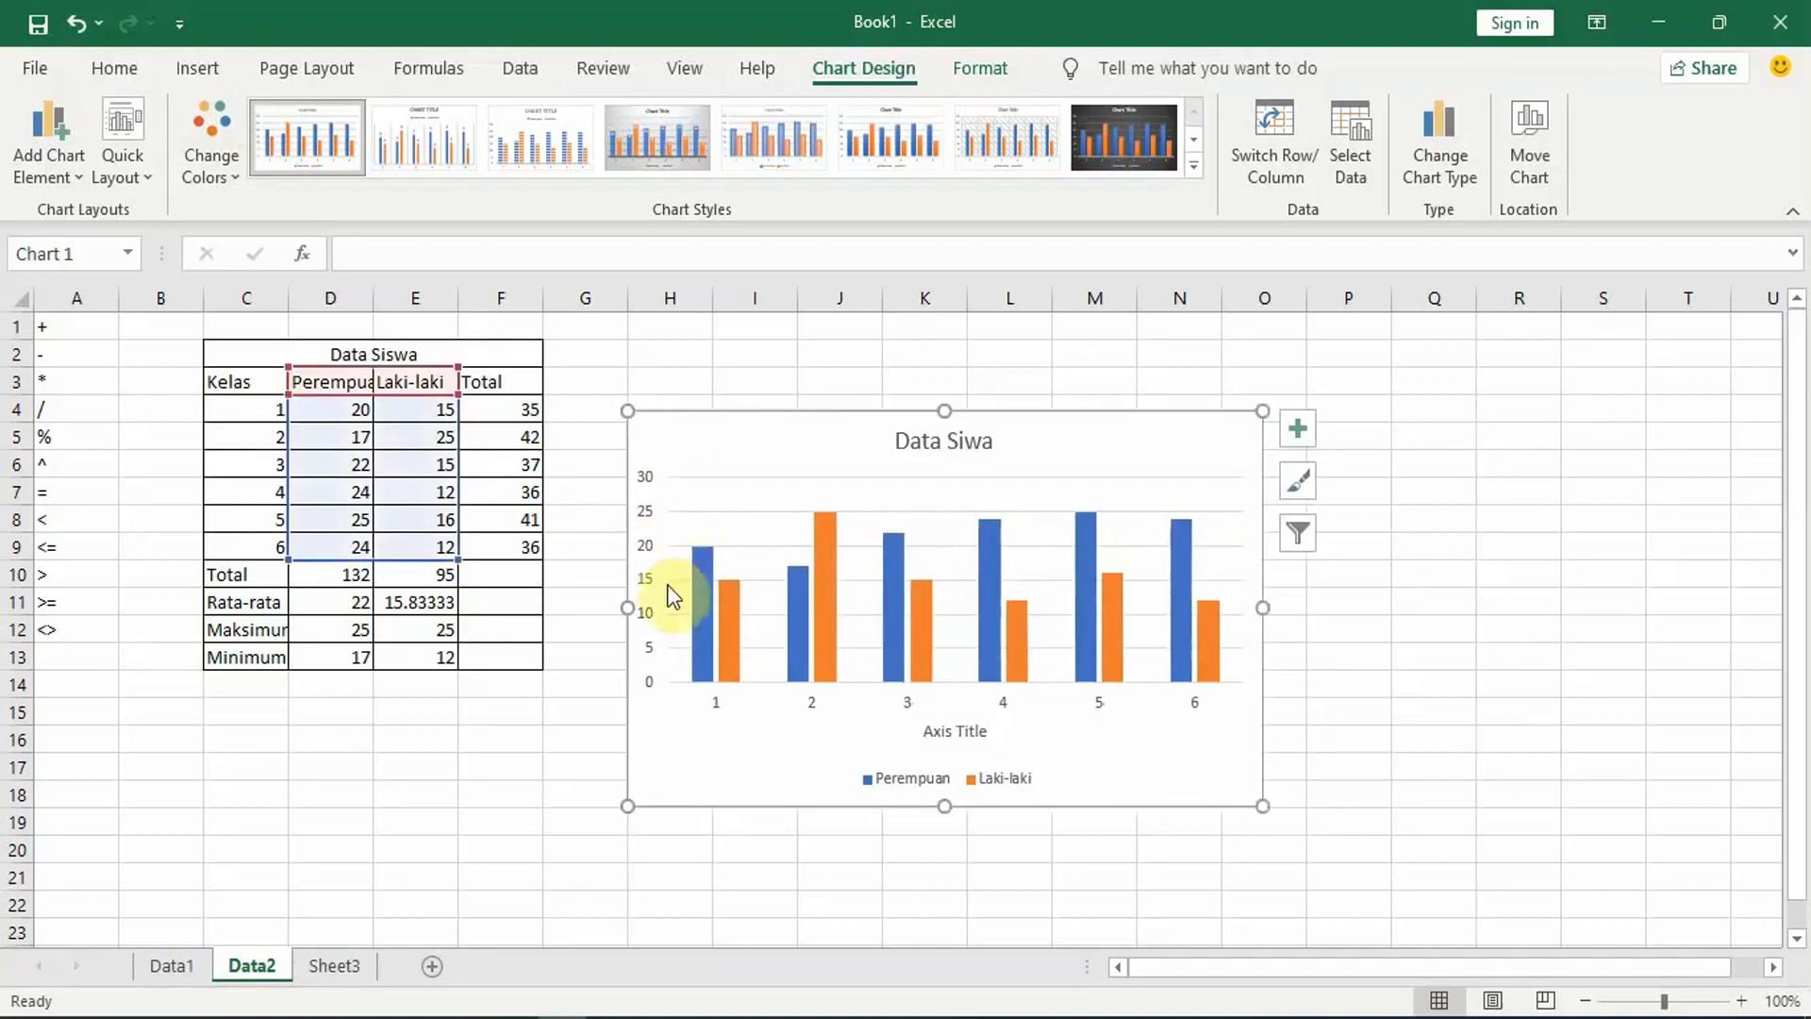
click(1294, 443)
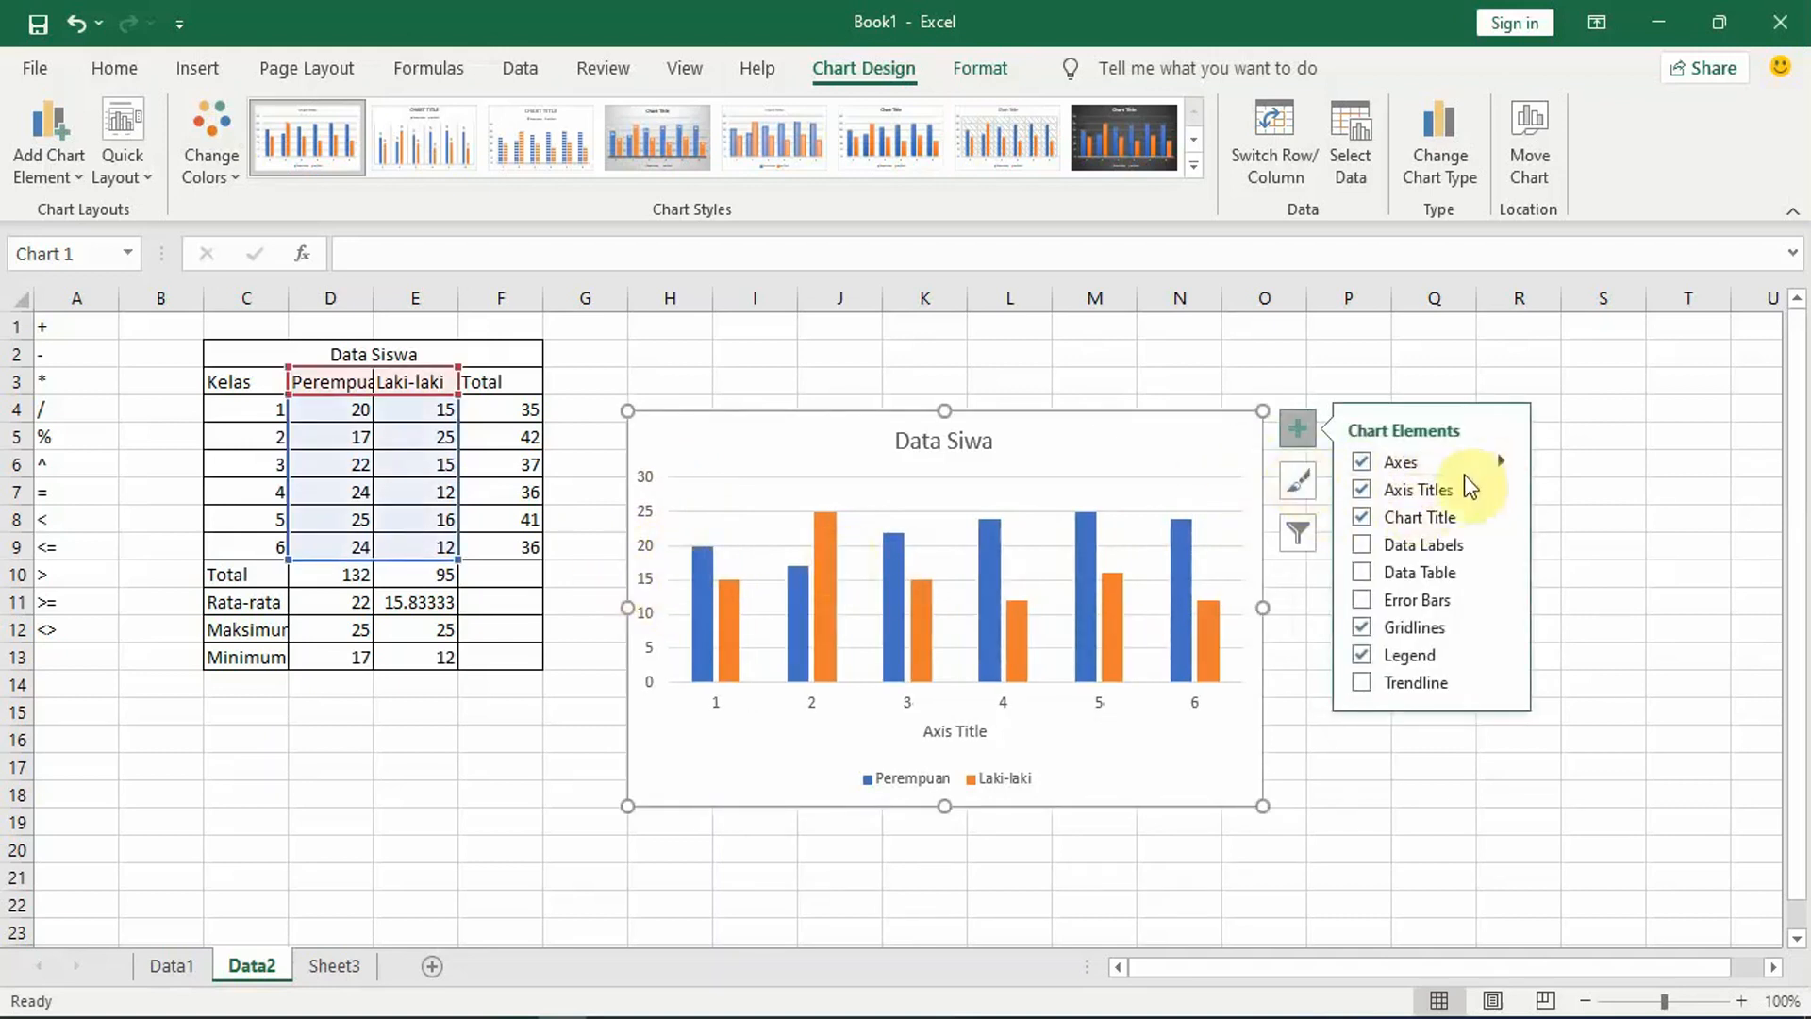
click(1439, 485)
click(1434, 486)
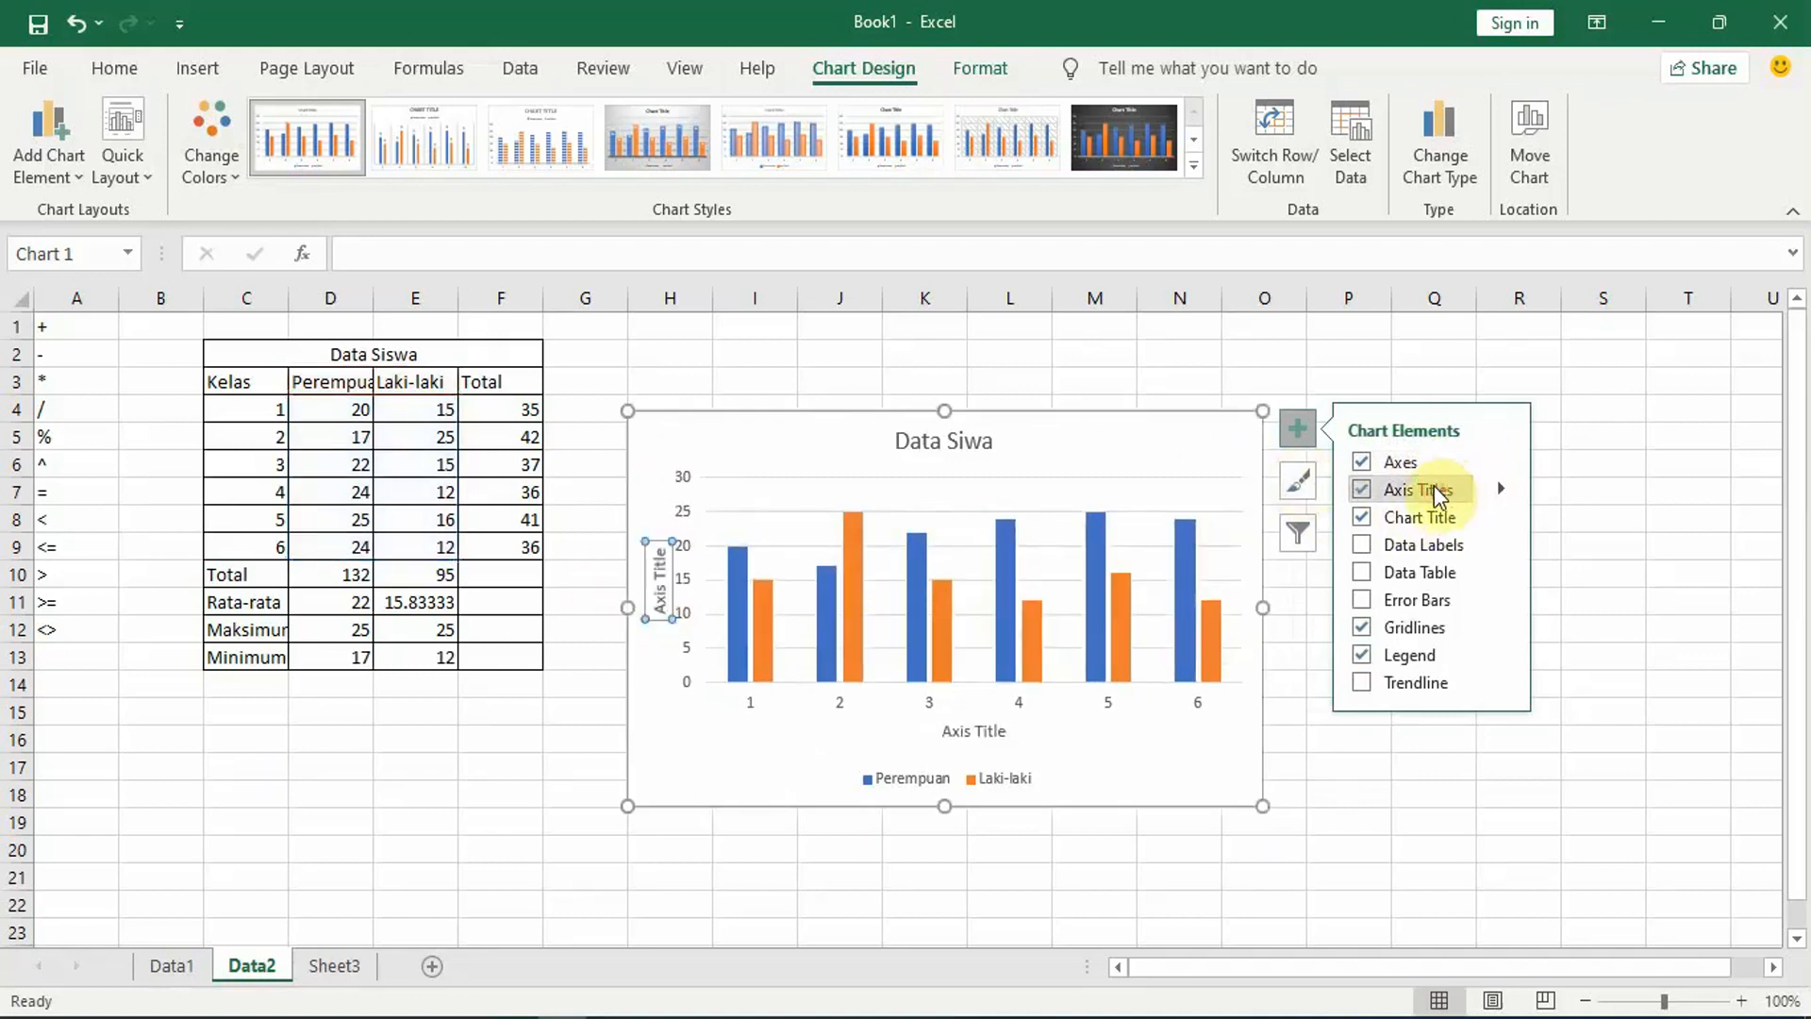
Step: Set the chart's vertical axis title to "Jumlah"
click(656, 596)
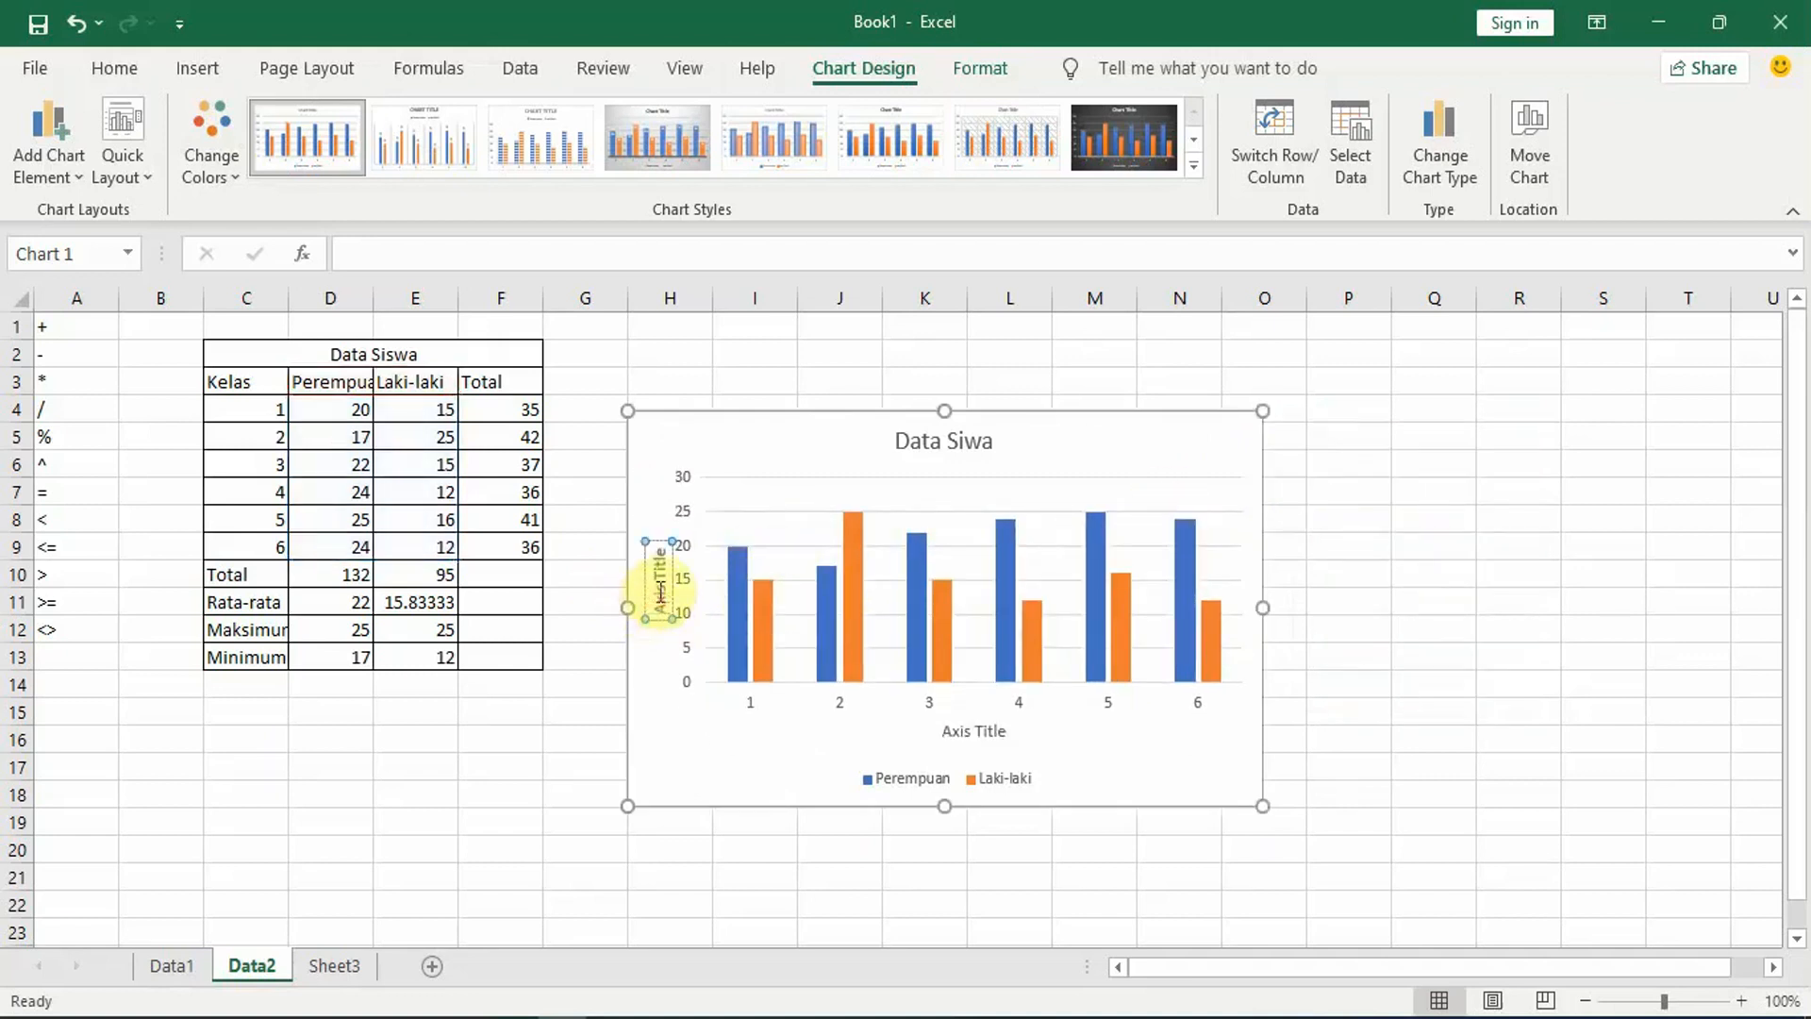
key(BackSpace)
key(BackSpace)
key(BackSpace)
key(BackSpace)
key(BackSpace)
key(BackSpace)
key(BackSpace)
key(BackSpace)
key(BackSpace)
key(BackSpace)
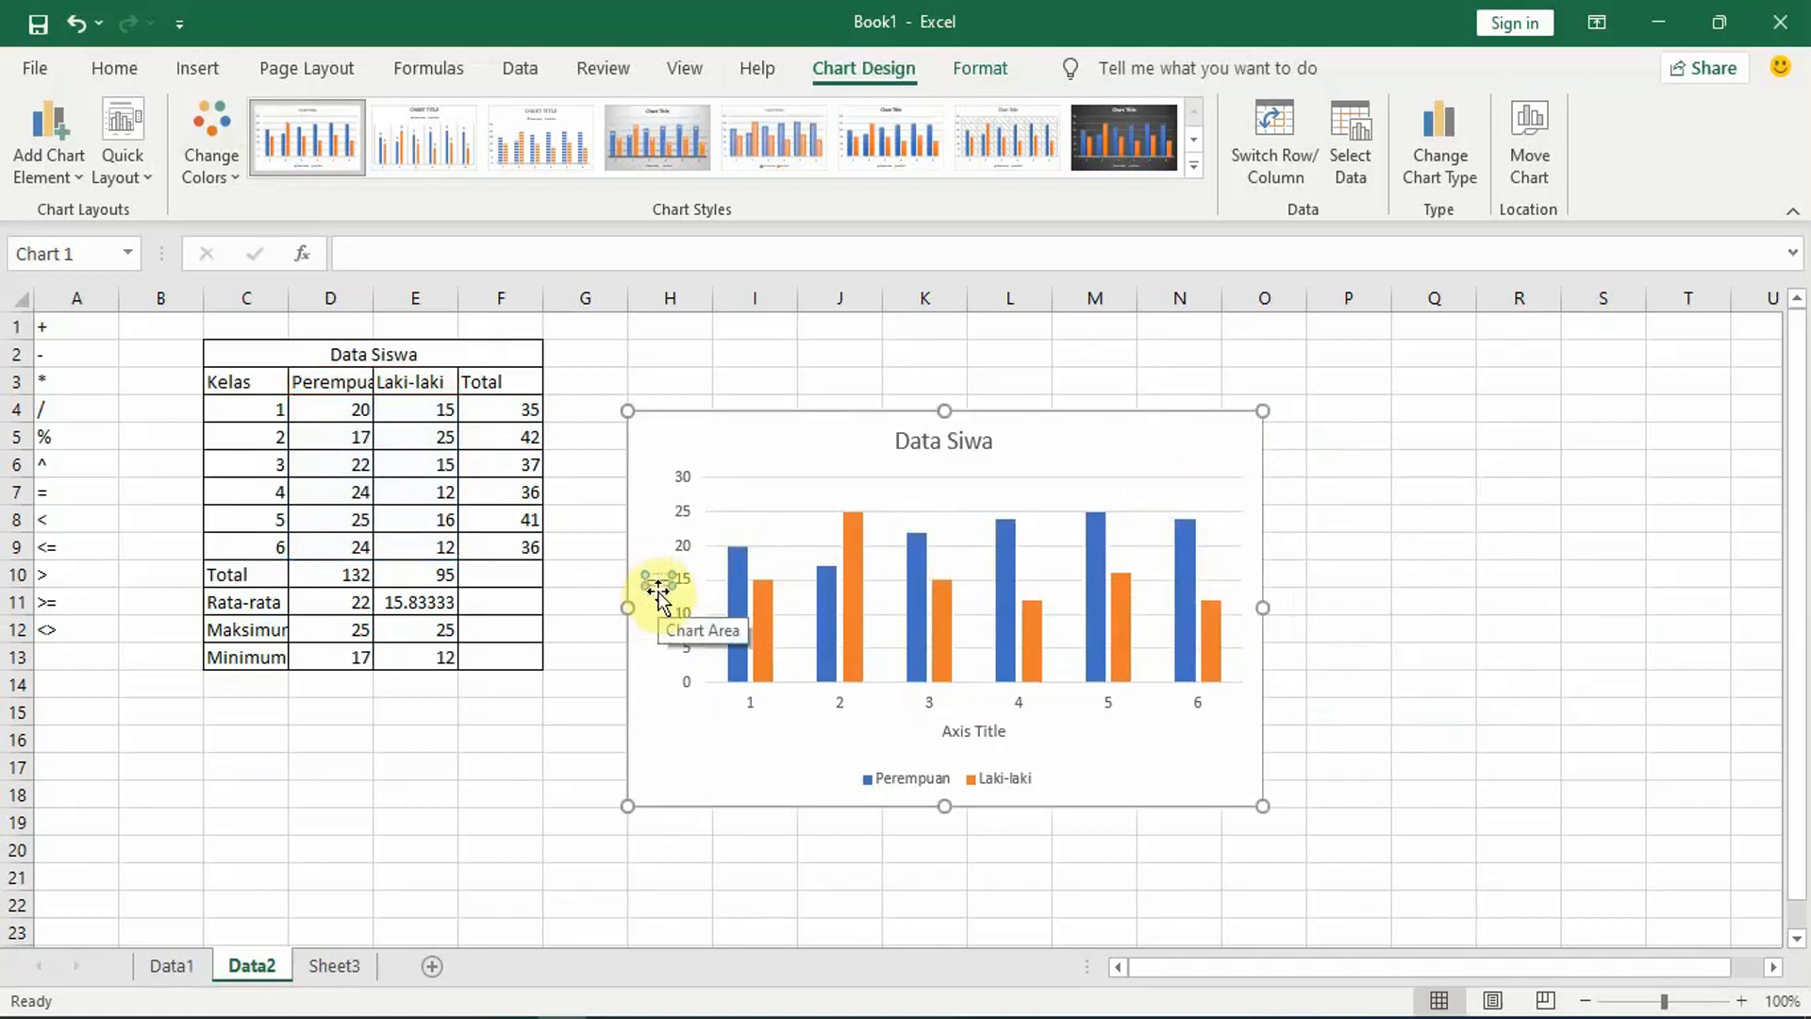
text(Sis)
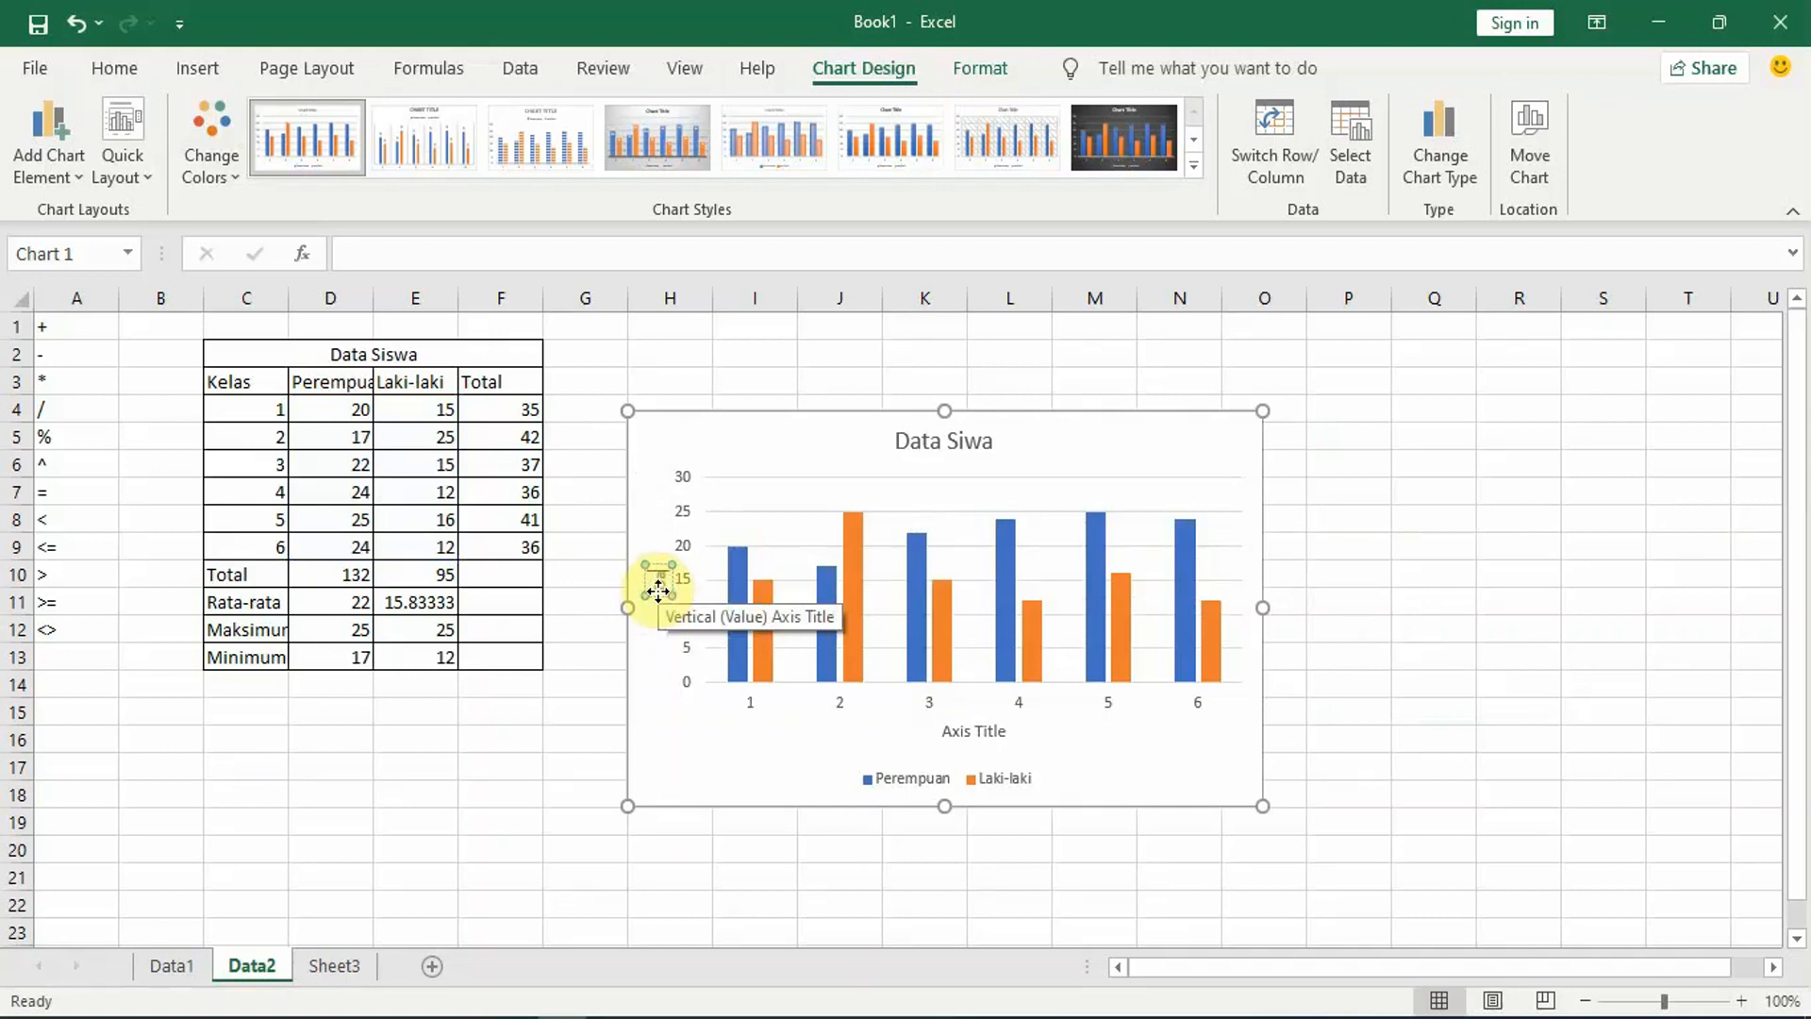
key(BackSpace)
key(BackSpace)
key(BackSpace)
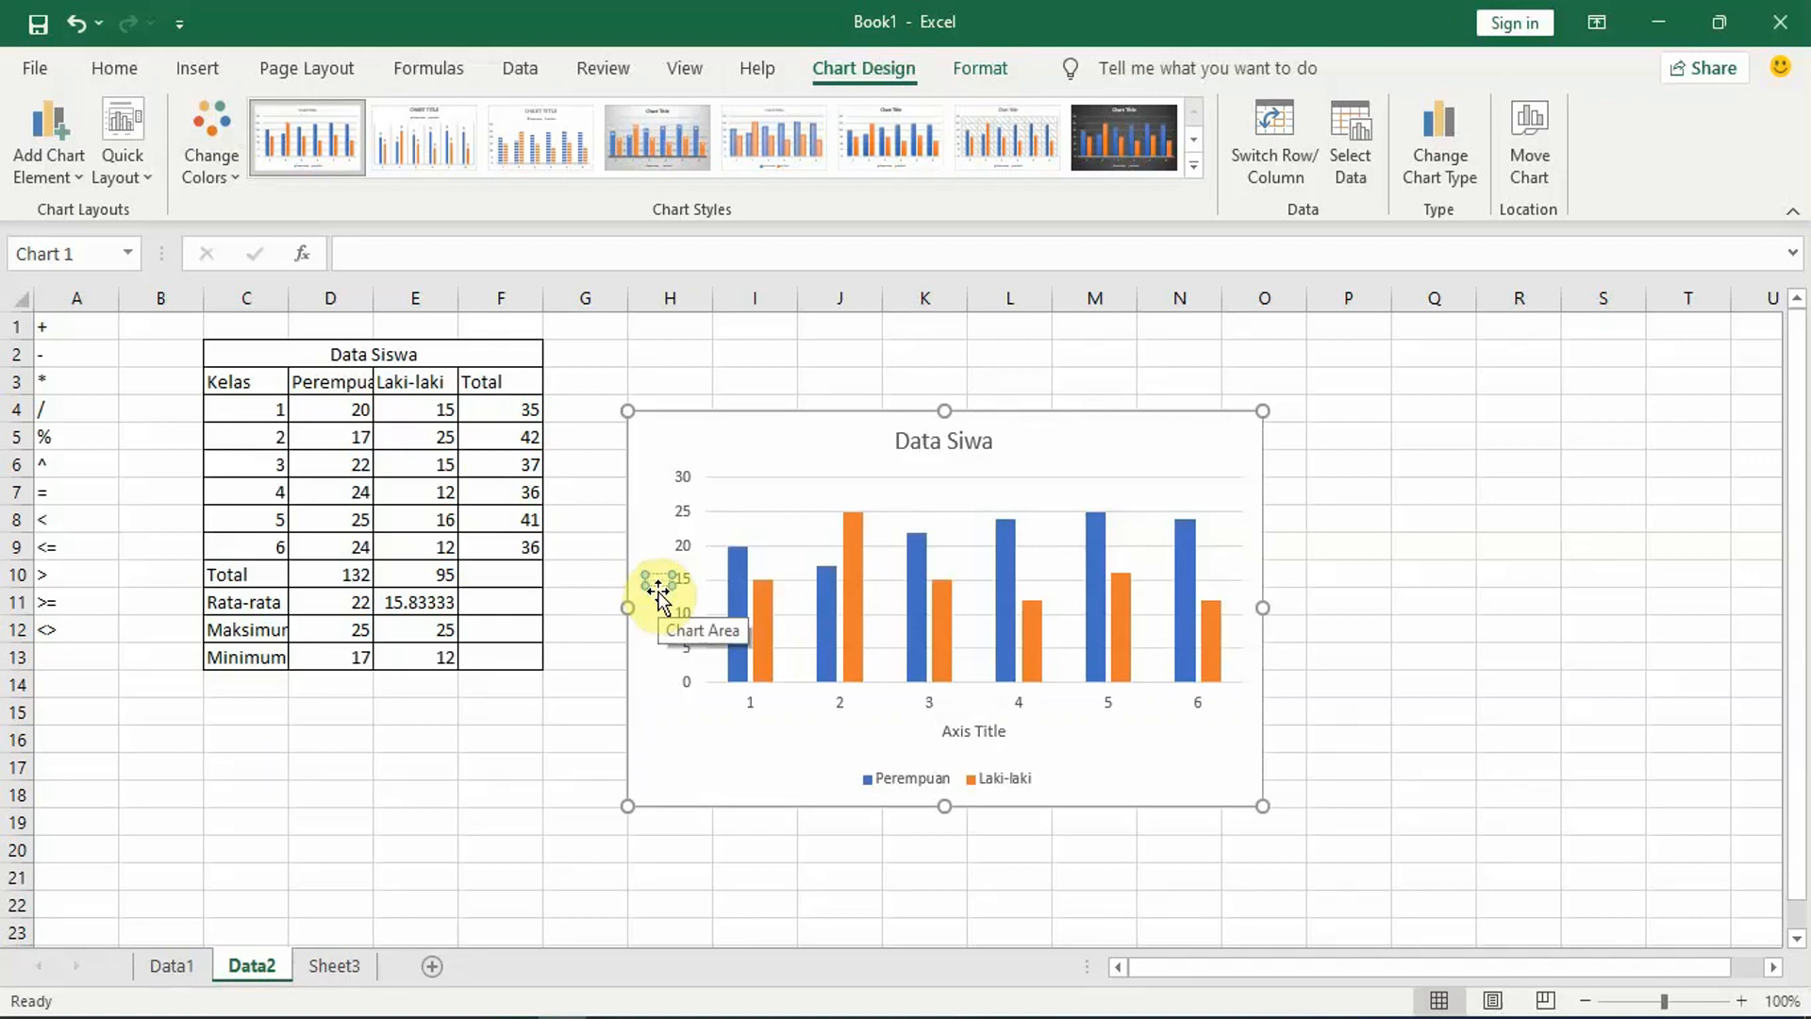
text(Jumla)
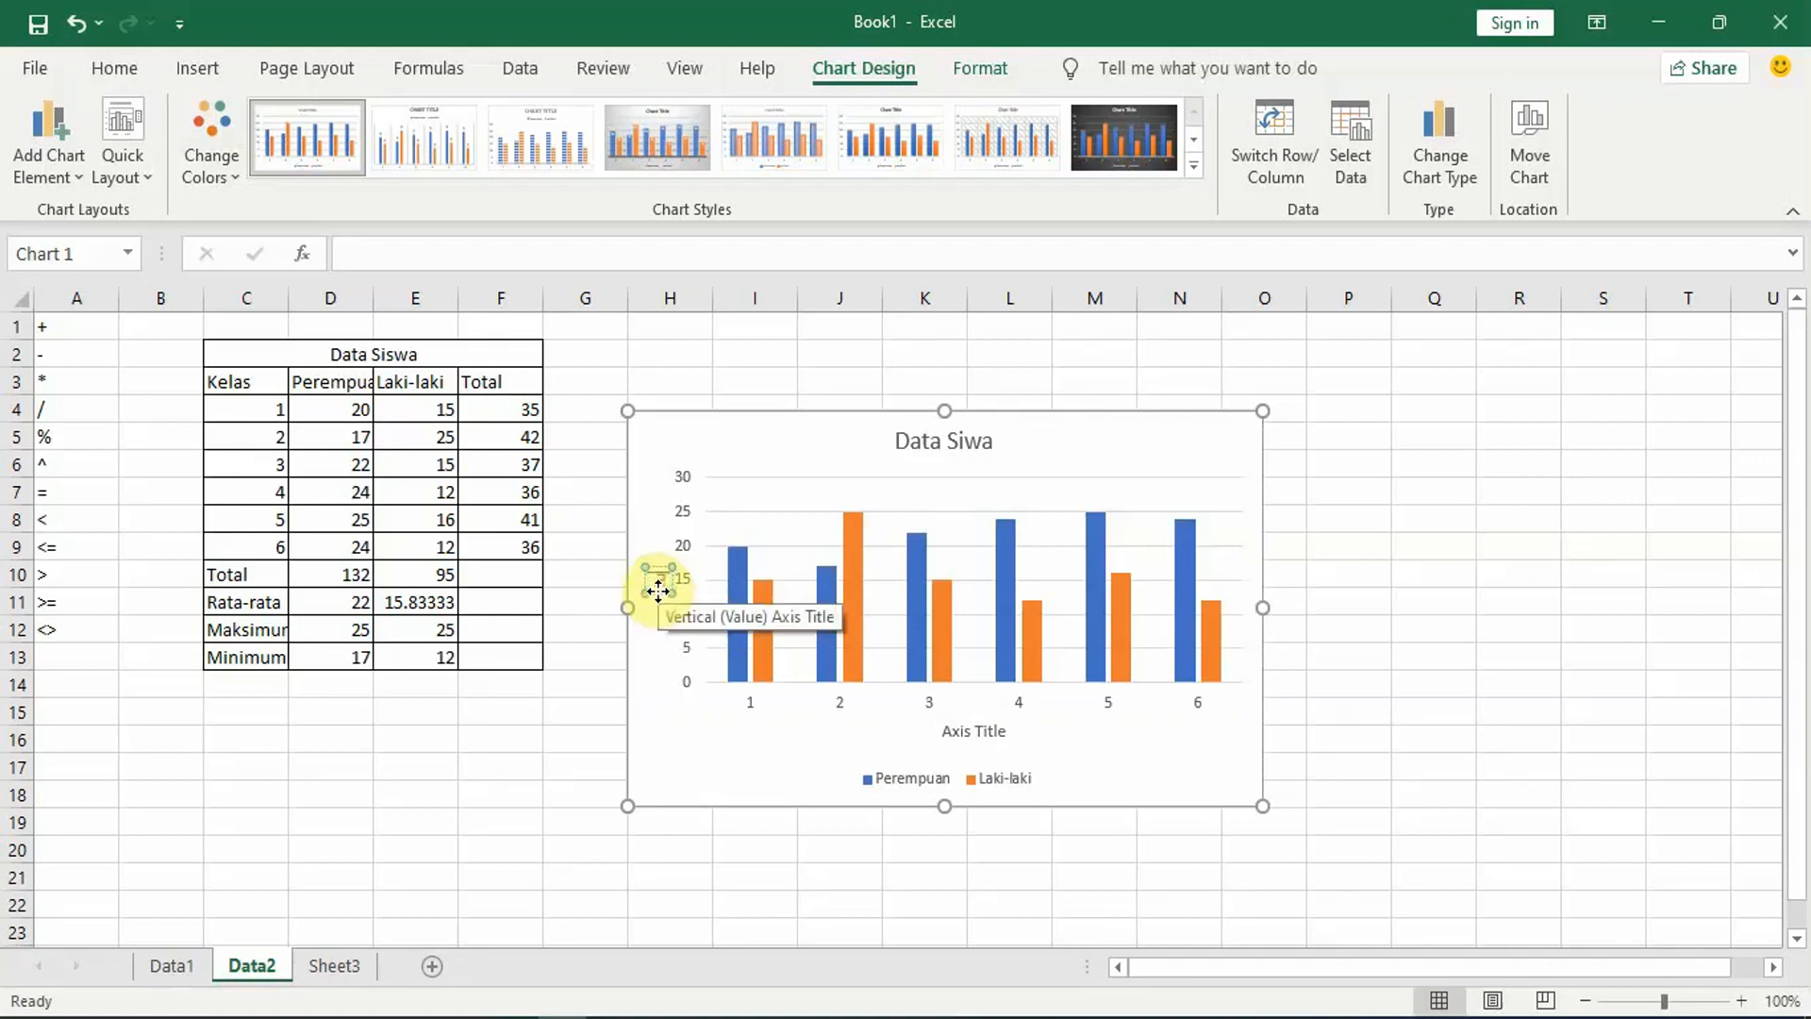
text(h)
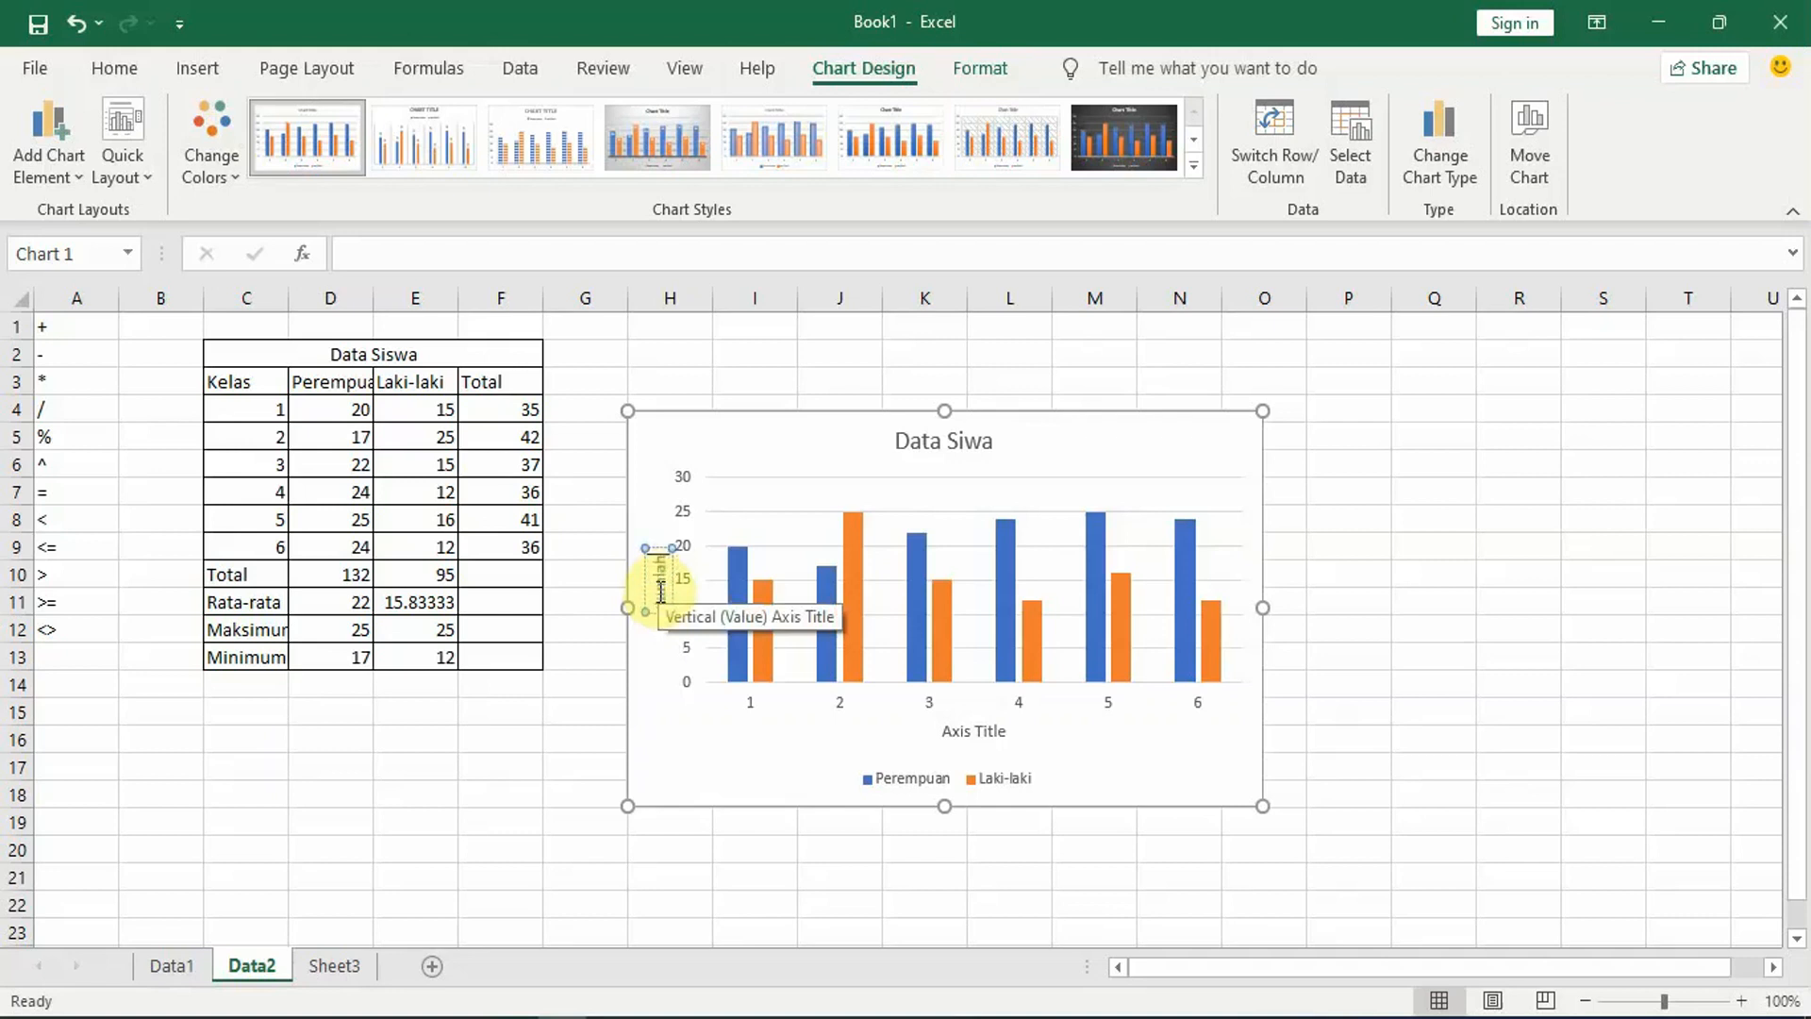
Step: Set the chart's horizontal axis title to "Kelas" and deselect the chart
click(977, 735)
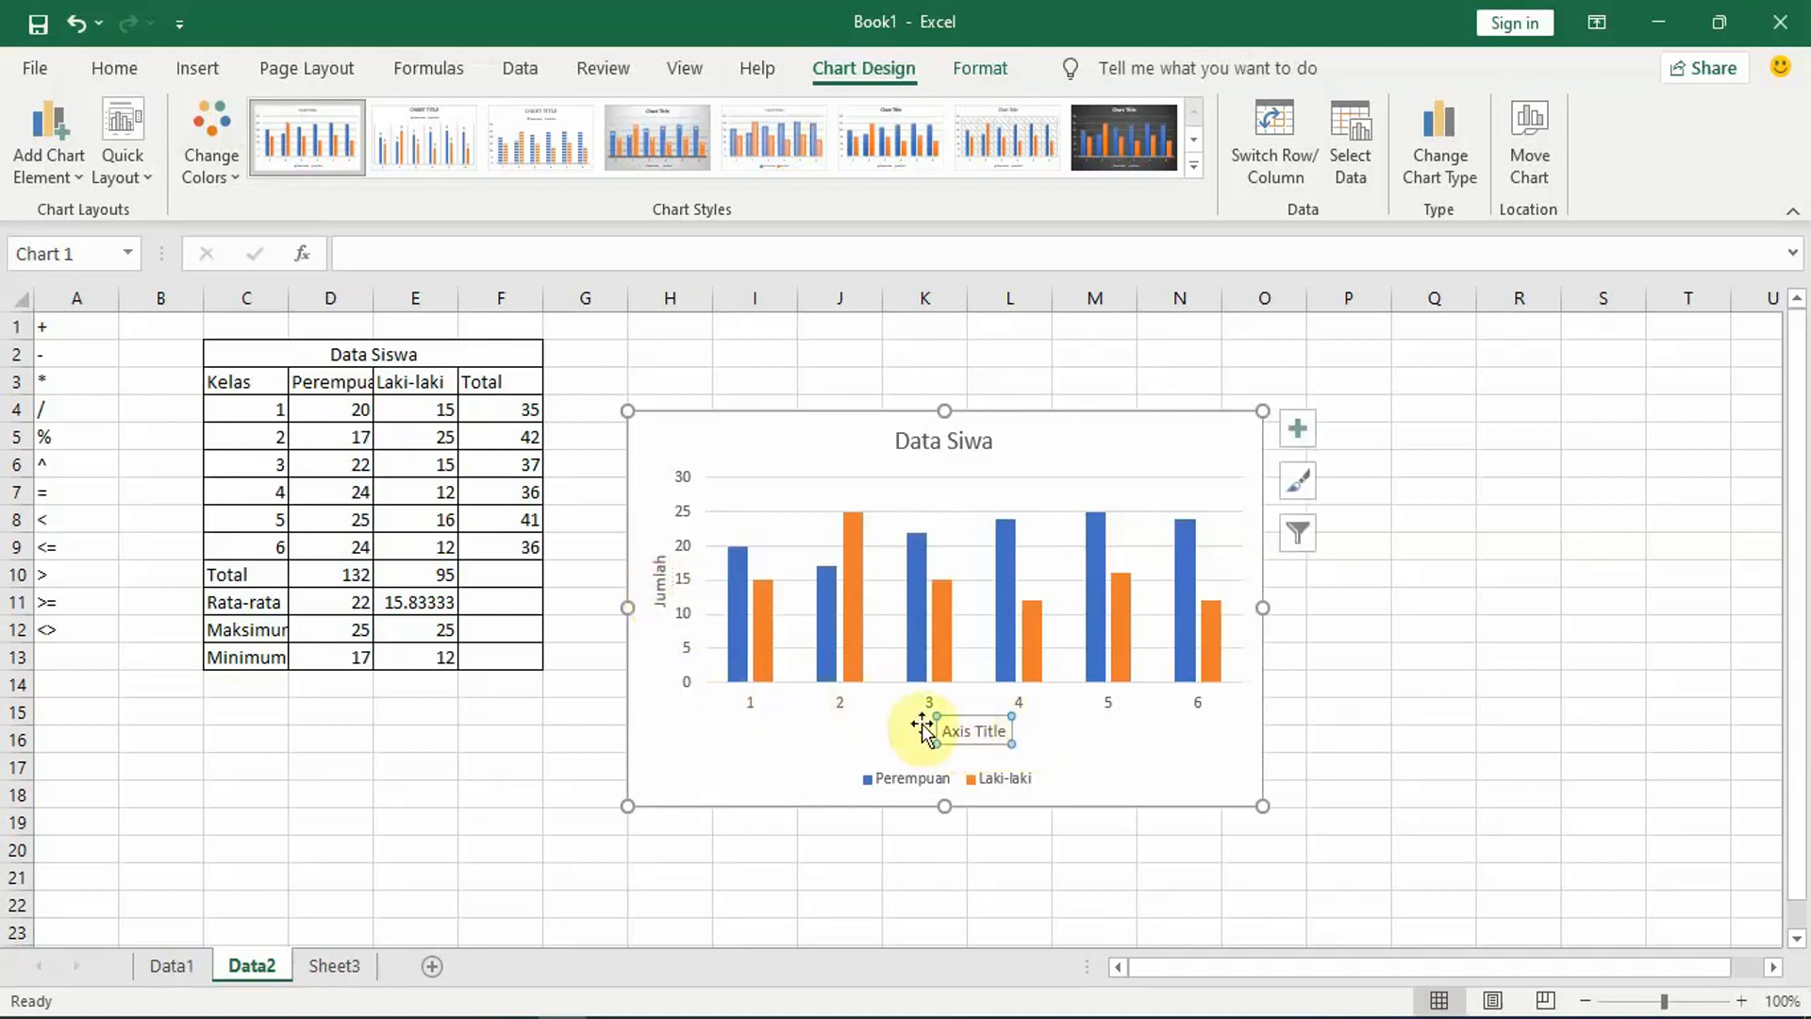
click(989, 732)
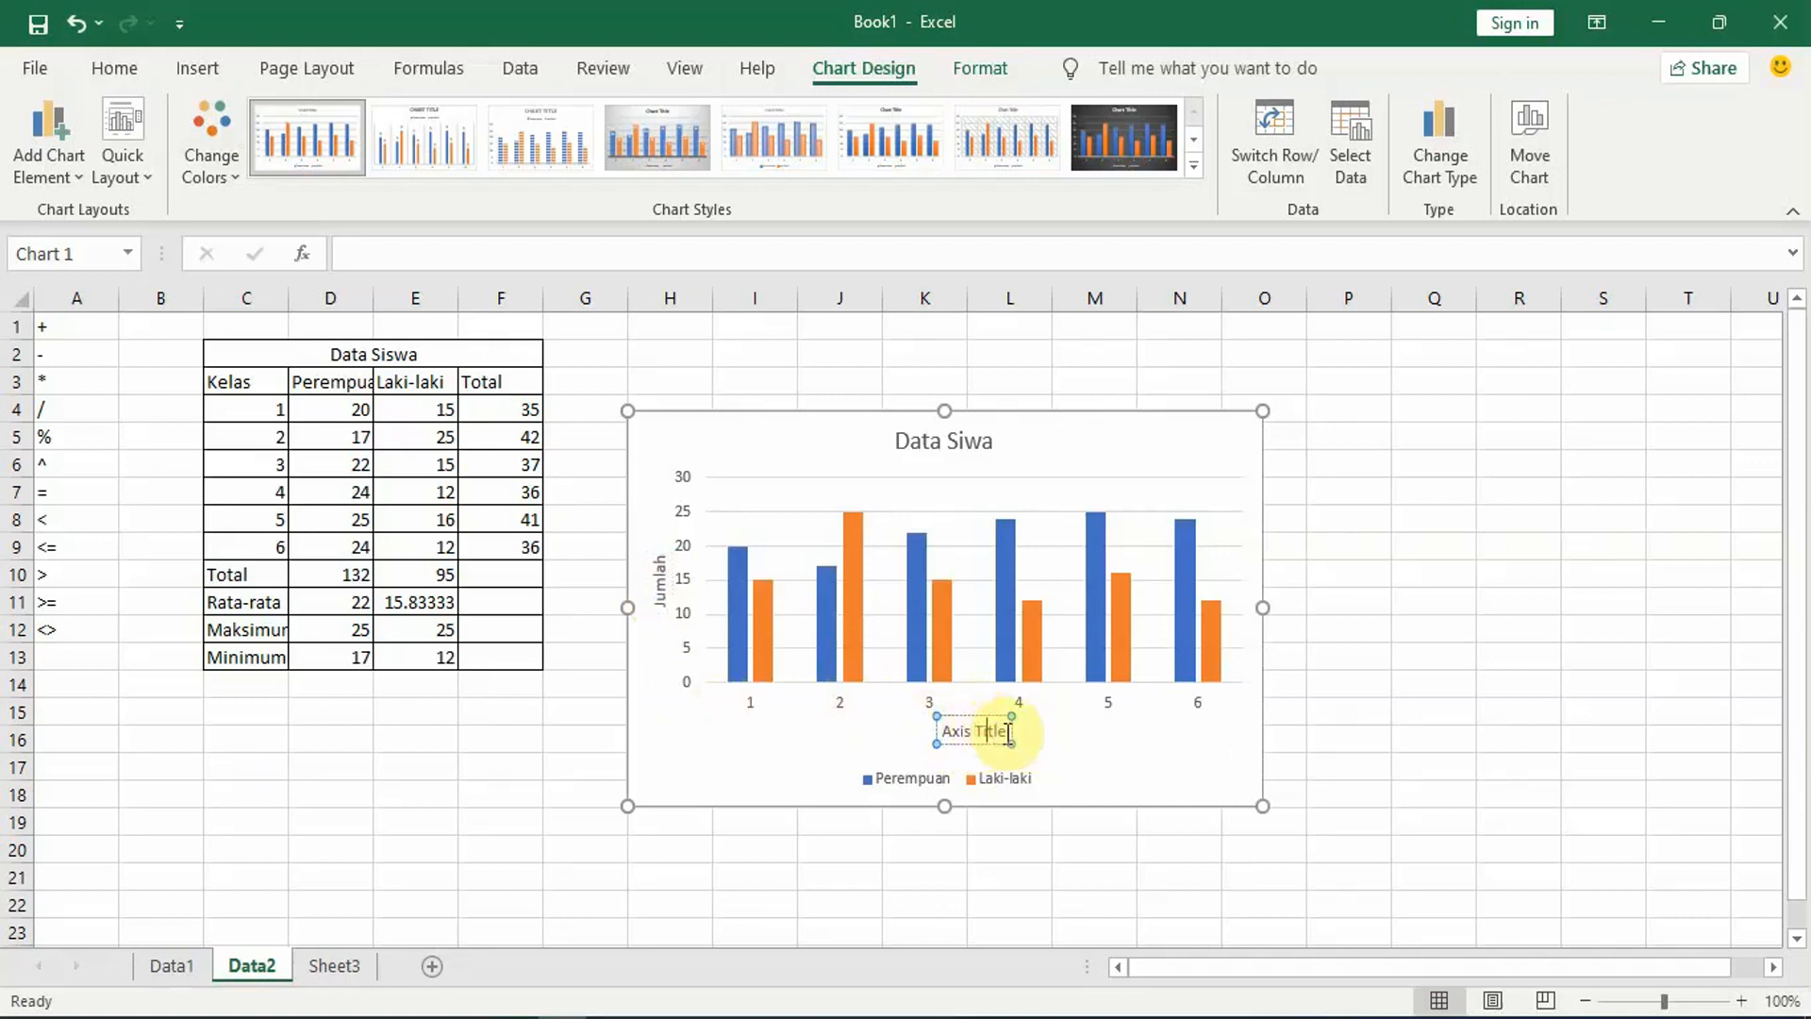
click(988, 732)
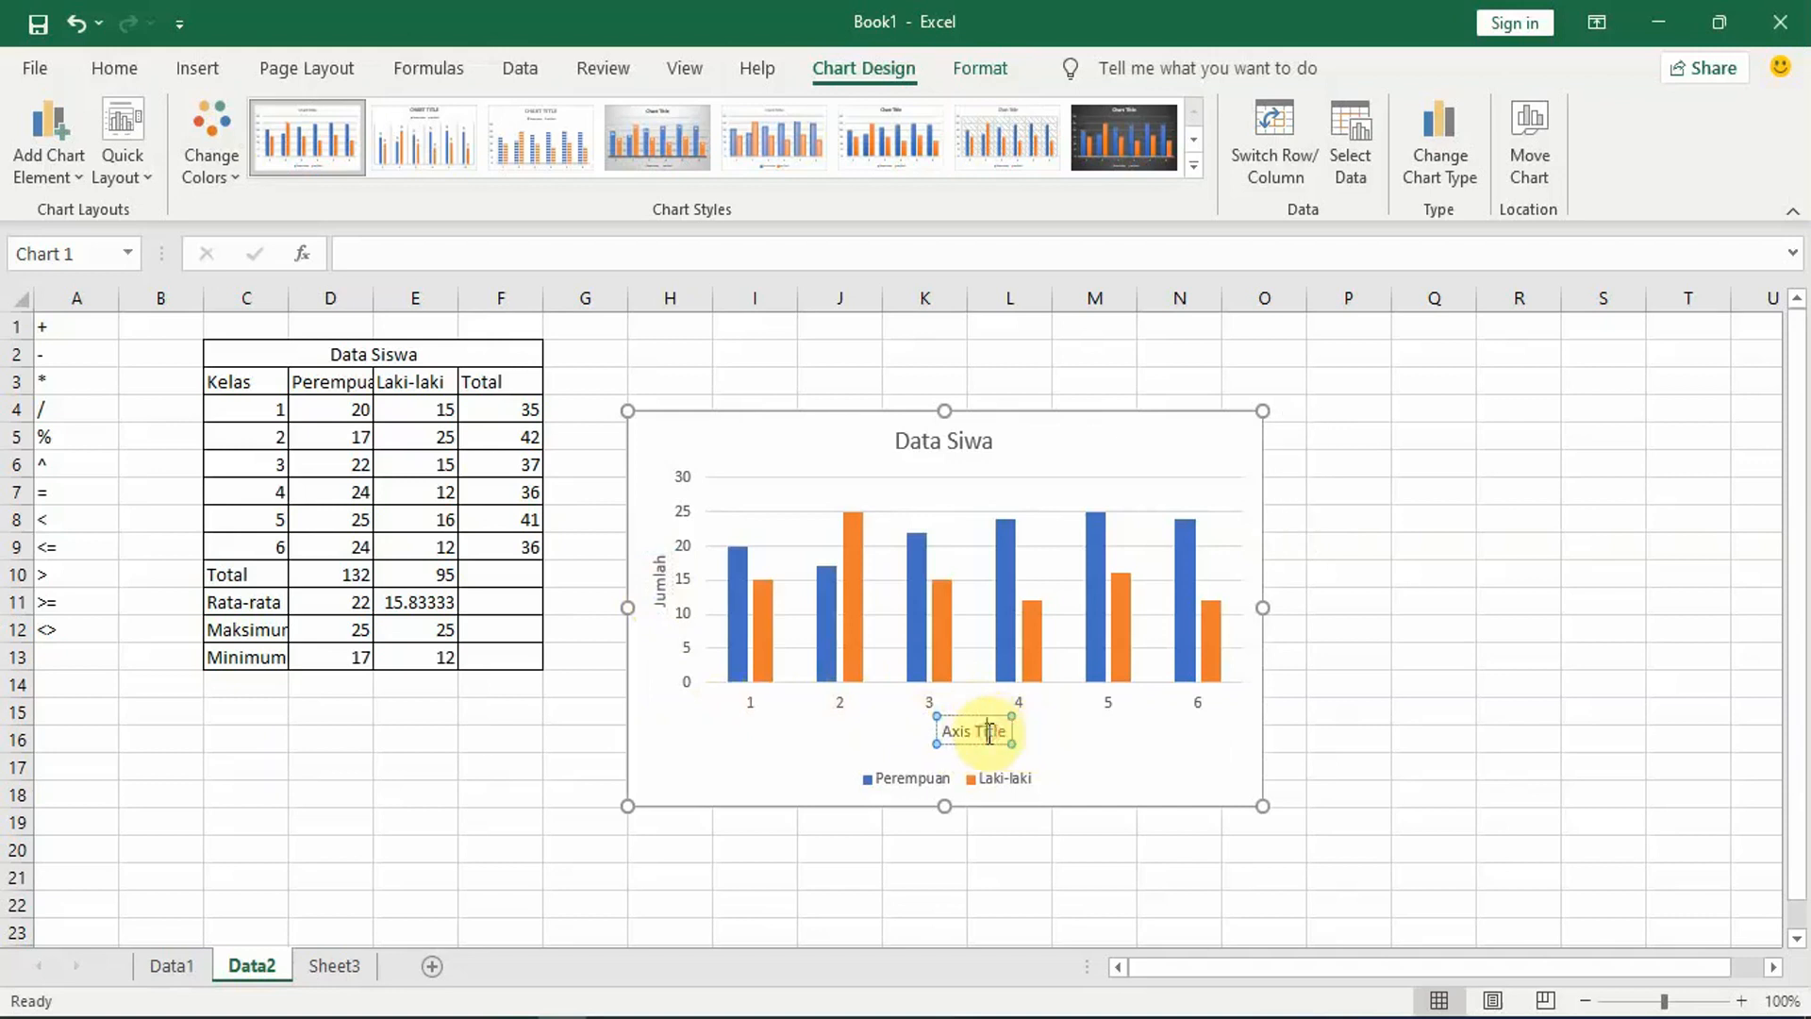
key(BackSpace)
key(BackSpace)
key(BackSpace)
key(BackSpace)
key(BackSpace)
key(BackSpace)
key(BackSpace)
key(BackSpace)
key(BackSpace)
key(BackSpace)
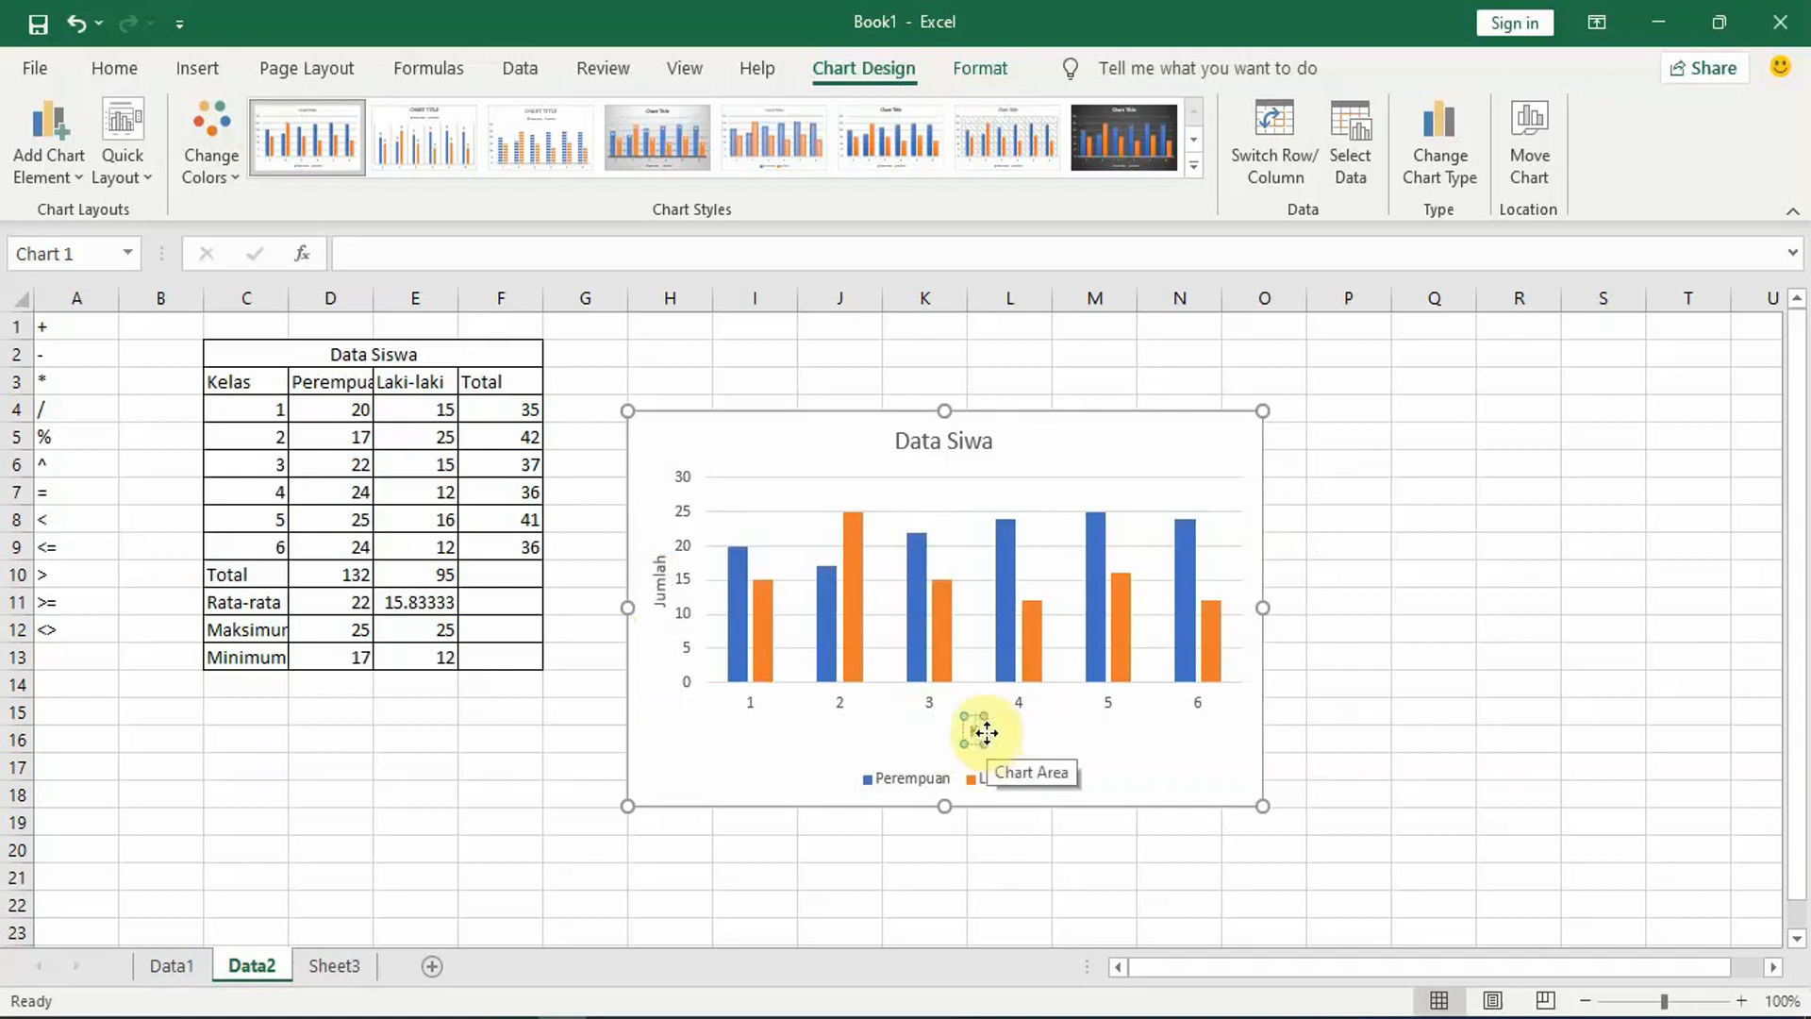
text(Kelas)
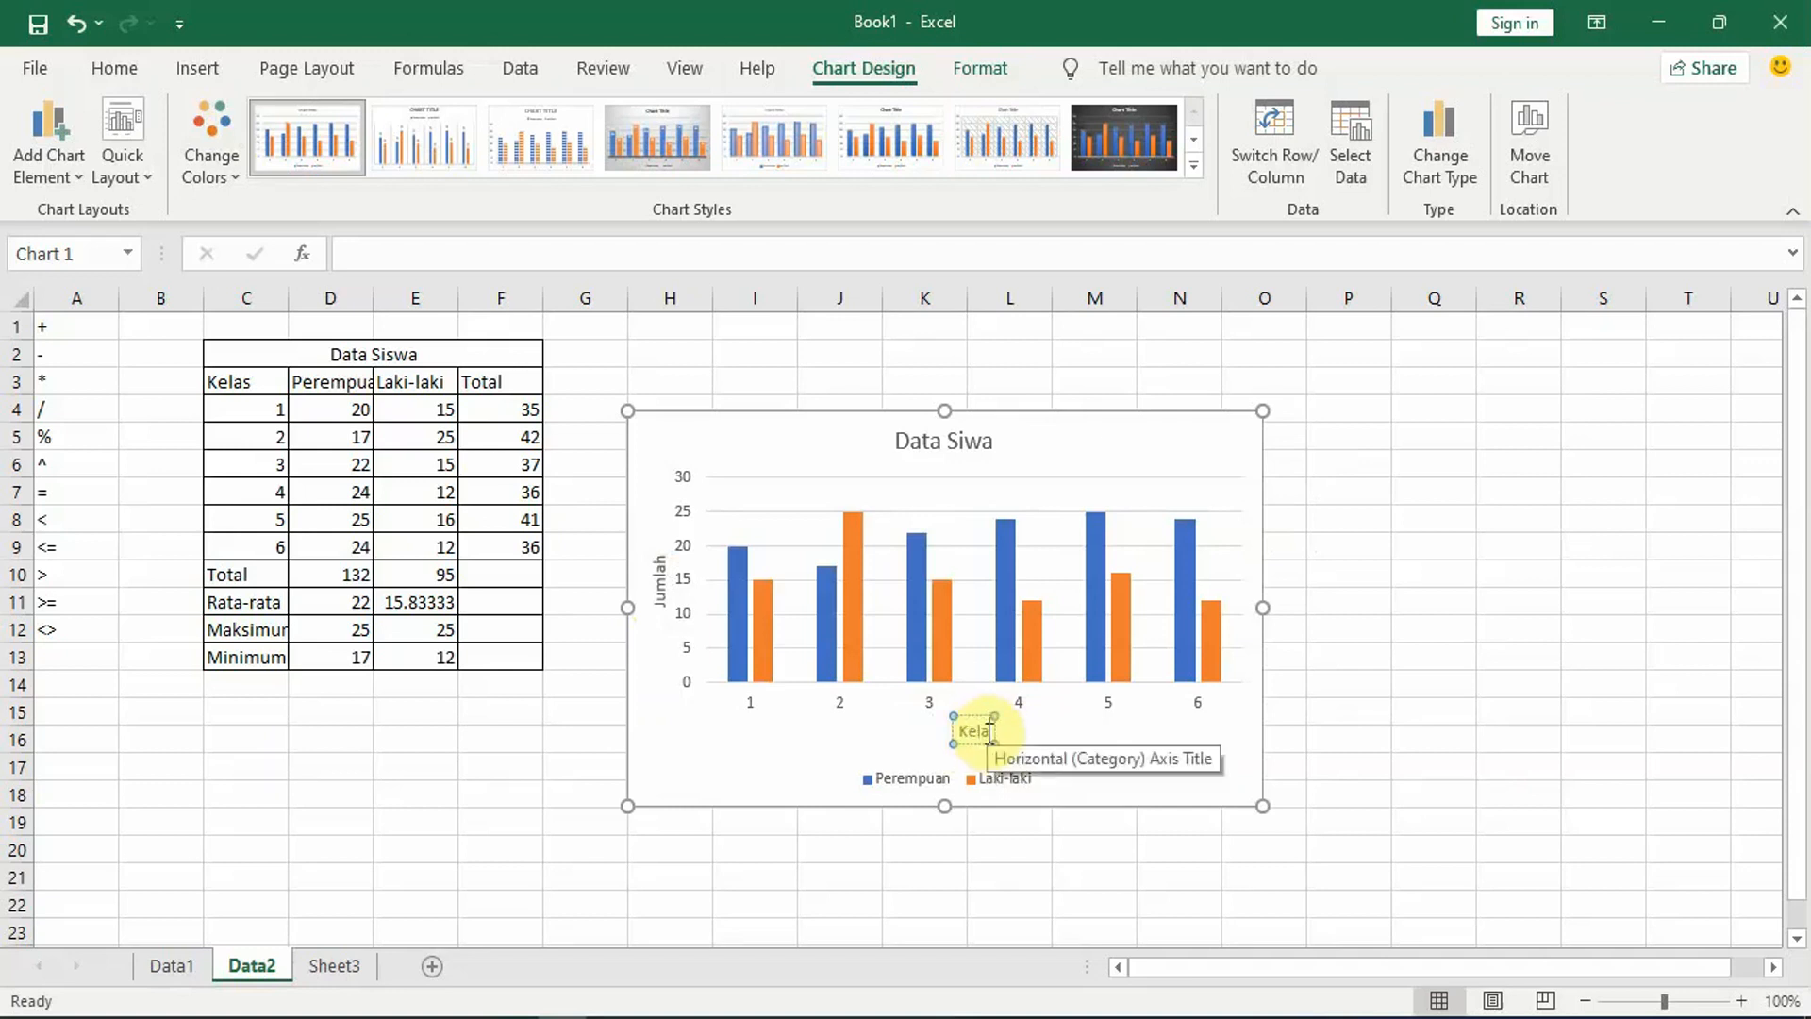
click(1427, 654)
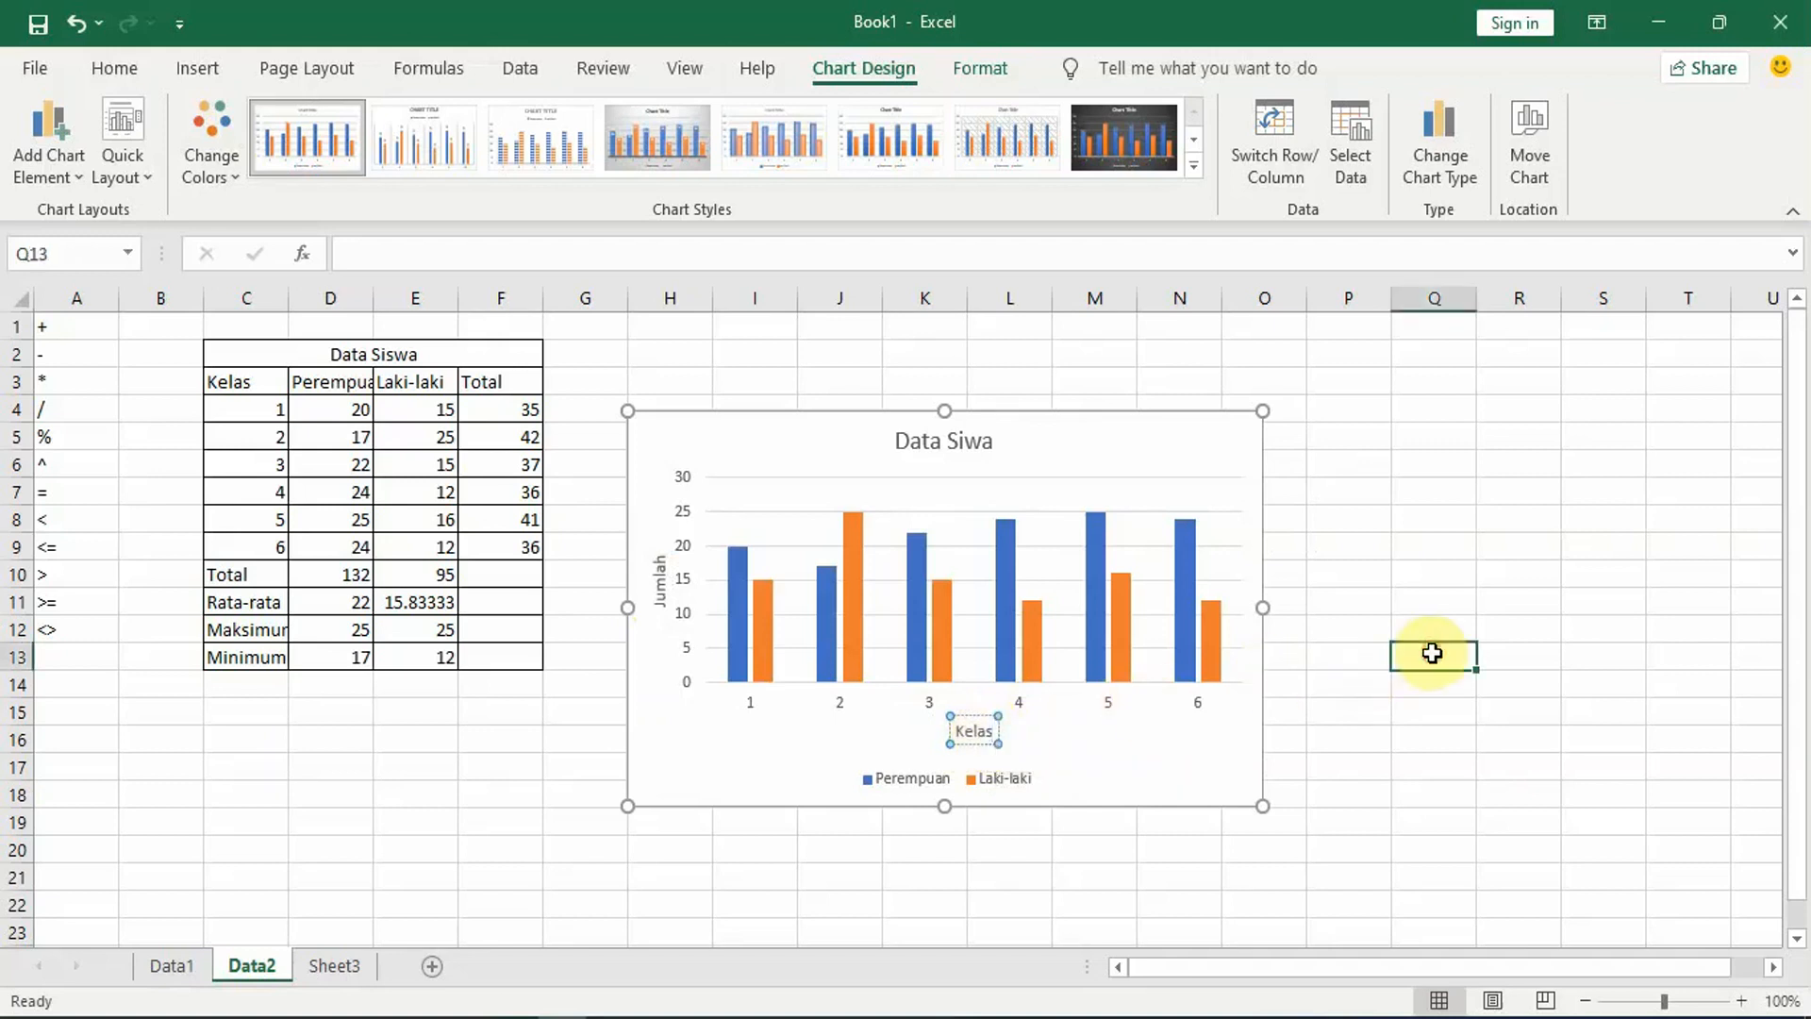
Step: Apply chart Style 2 to the Data Siwa column chart and browse the remaining styles
click(1186, 478)
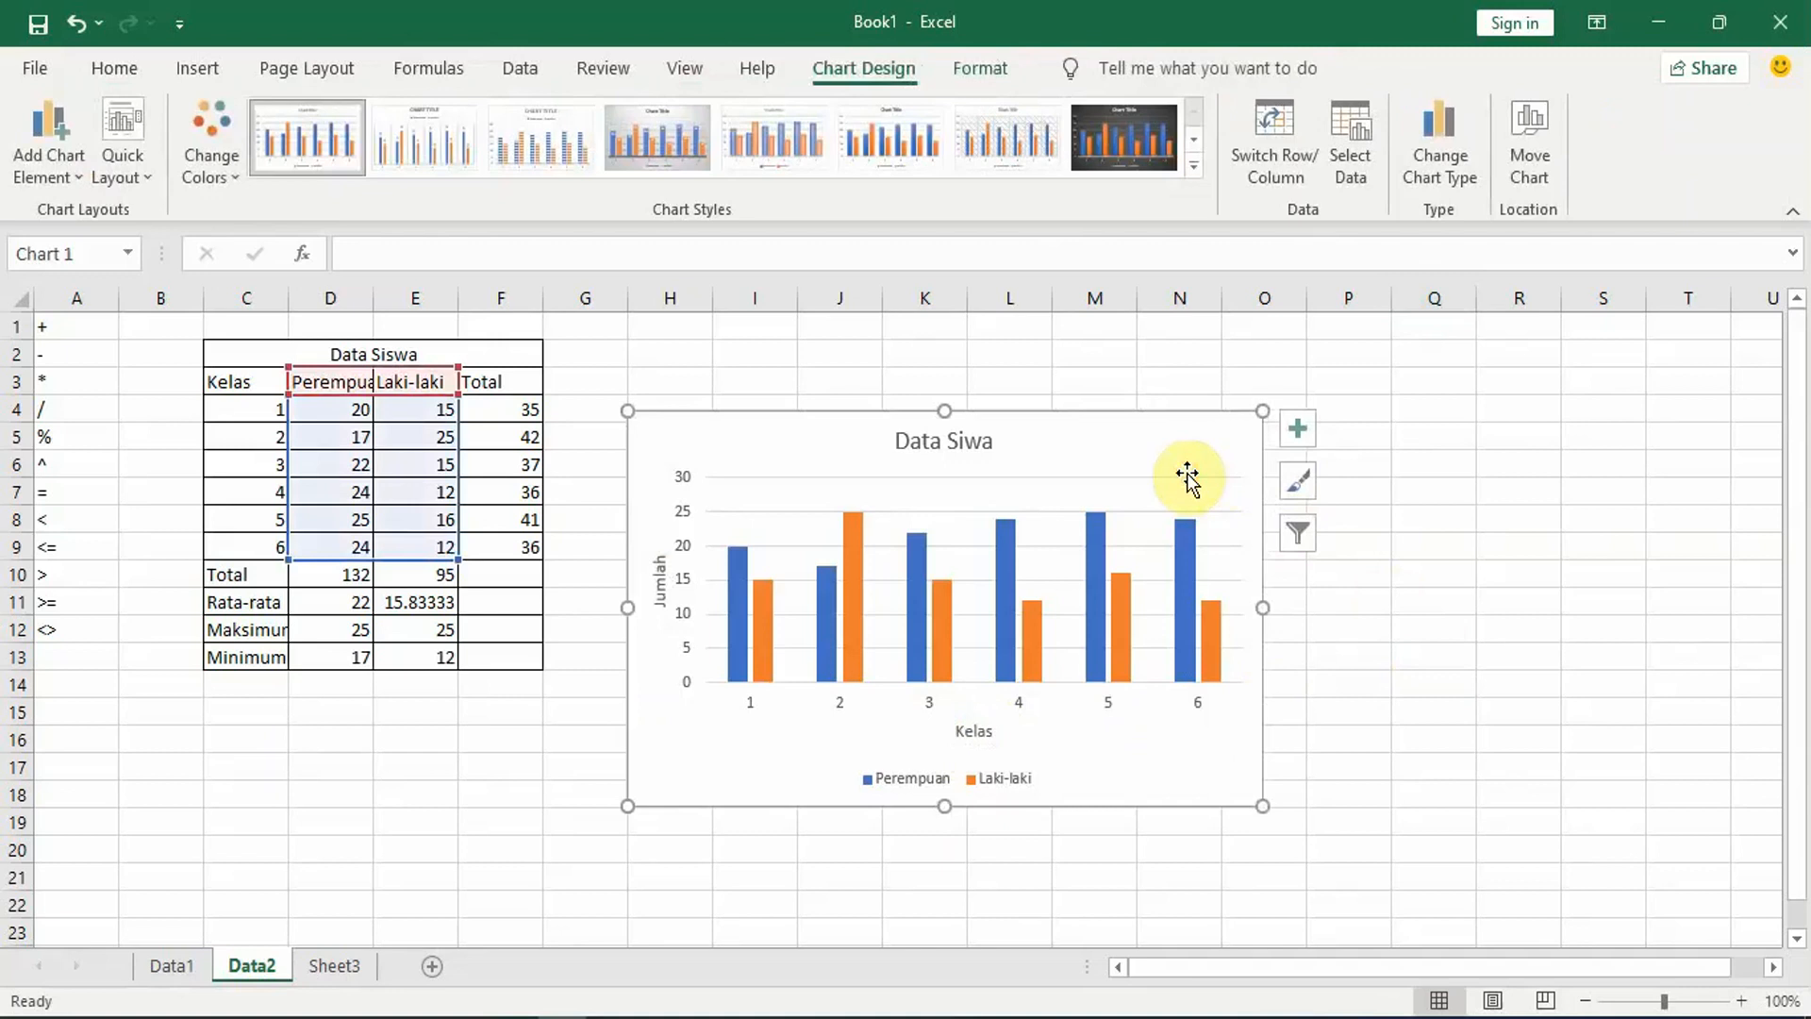
click(1309, 485)
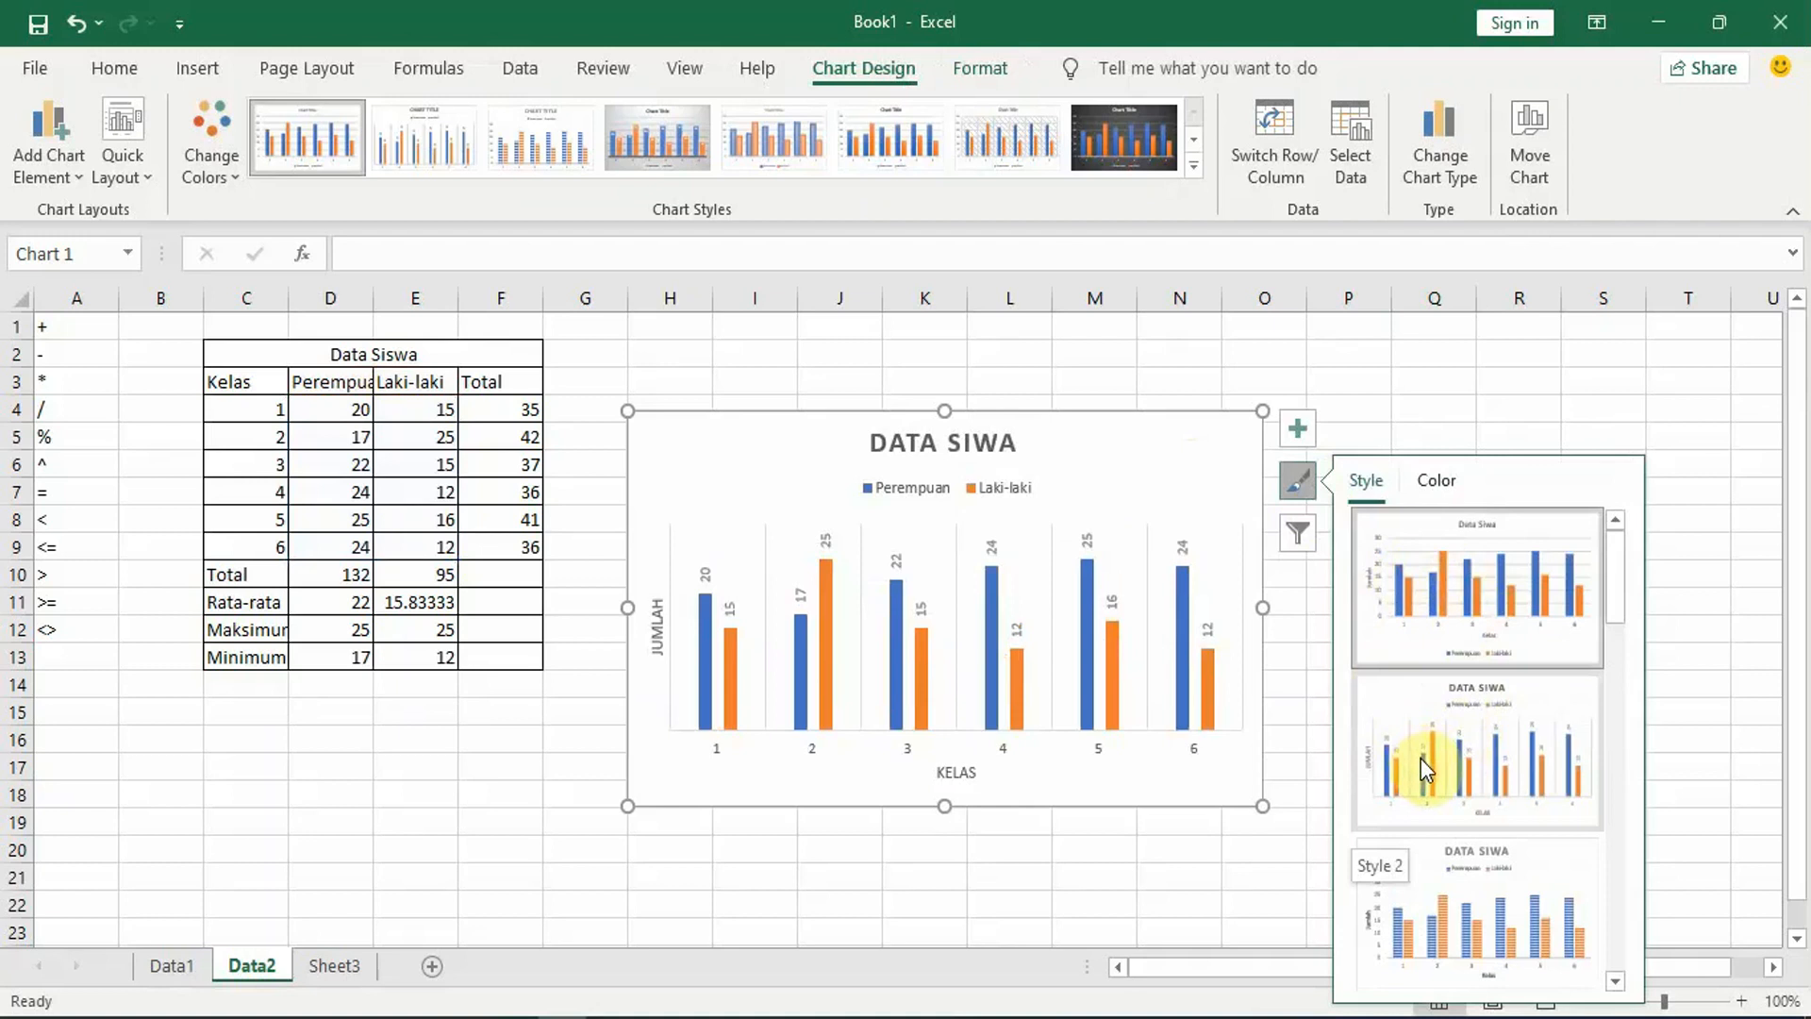
click(1421, 758)
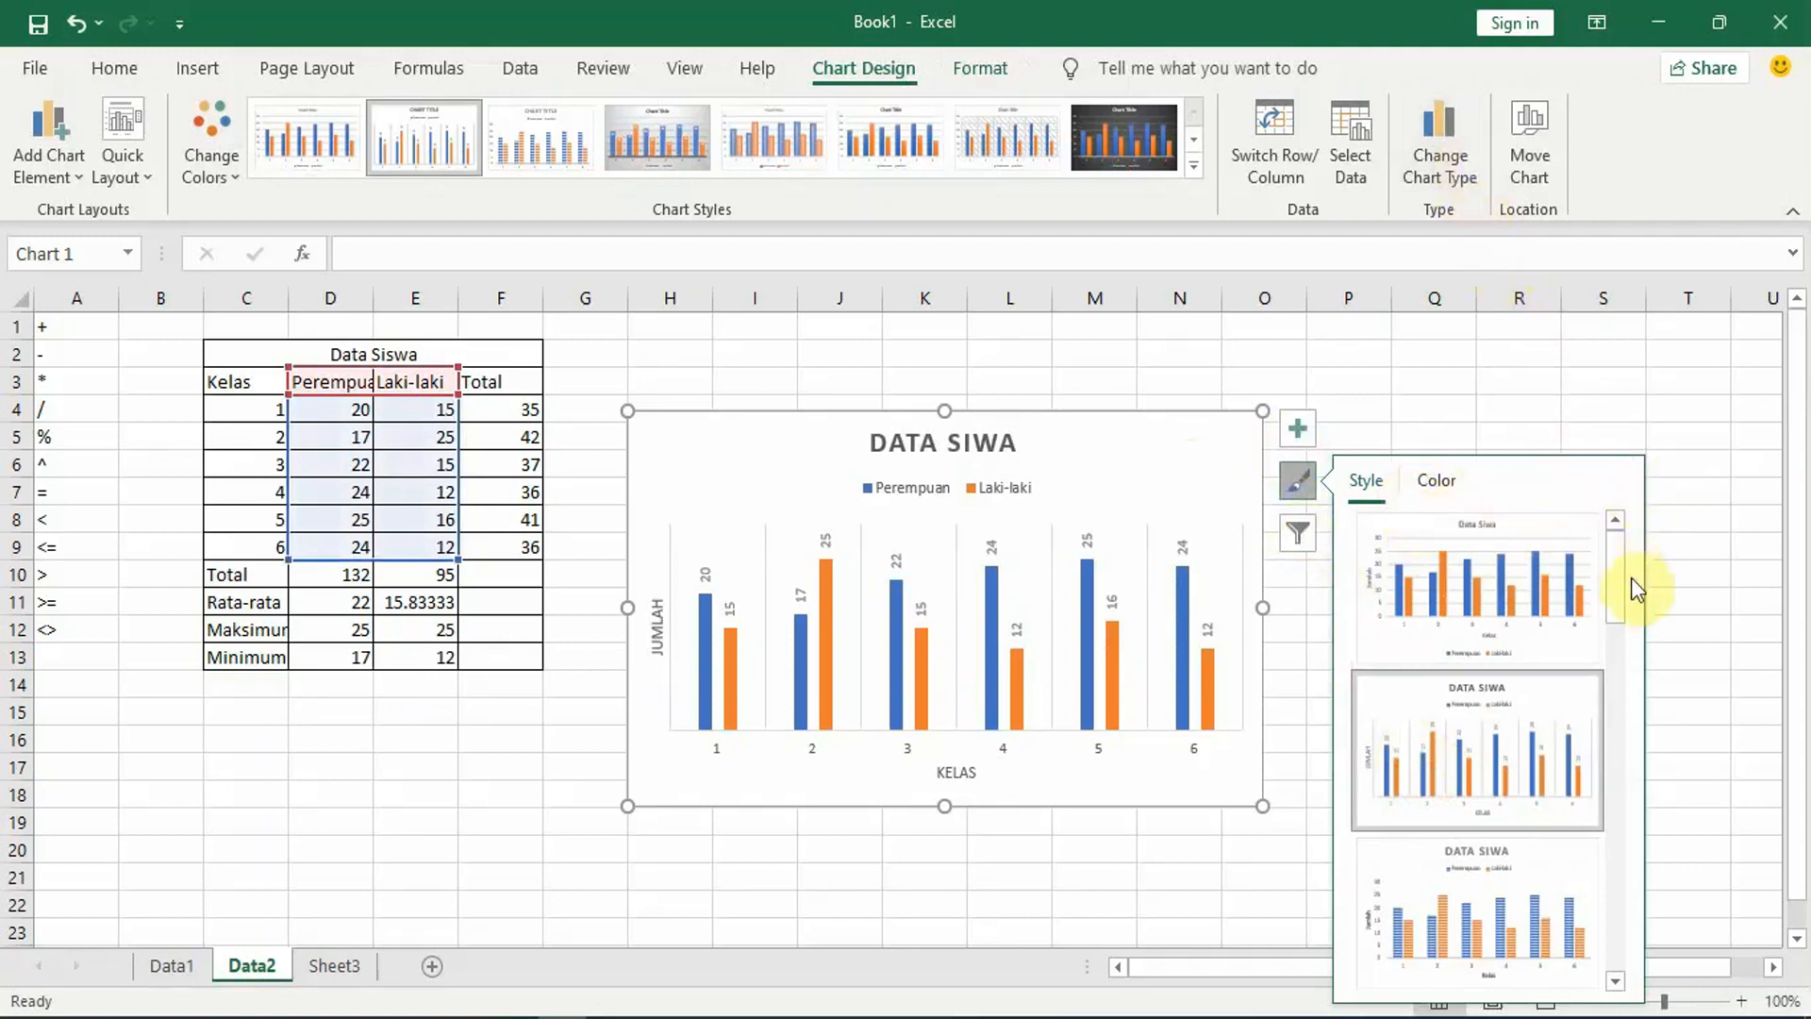
drag(1618, 602, 1631, 809)
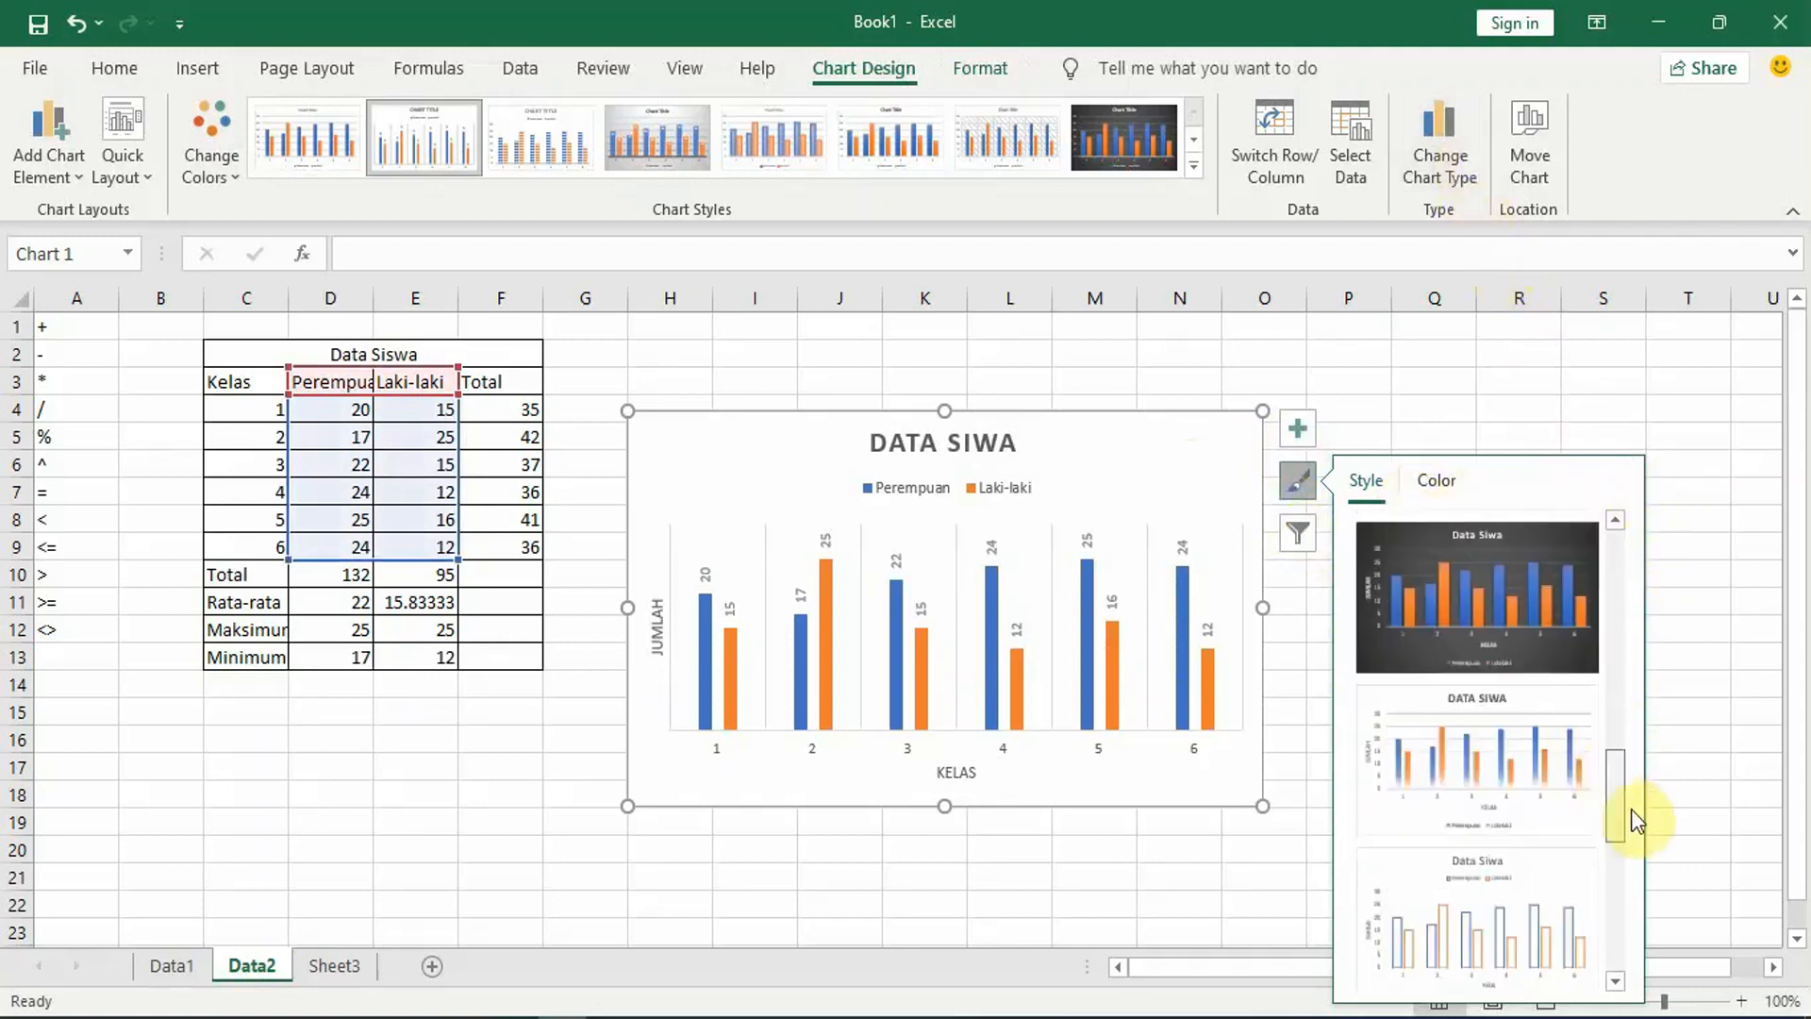
Step: Examine the series and category filter options of the Data Siwa column chart
click(1293, 523)
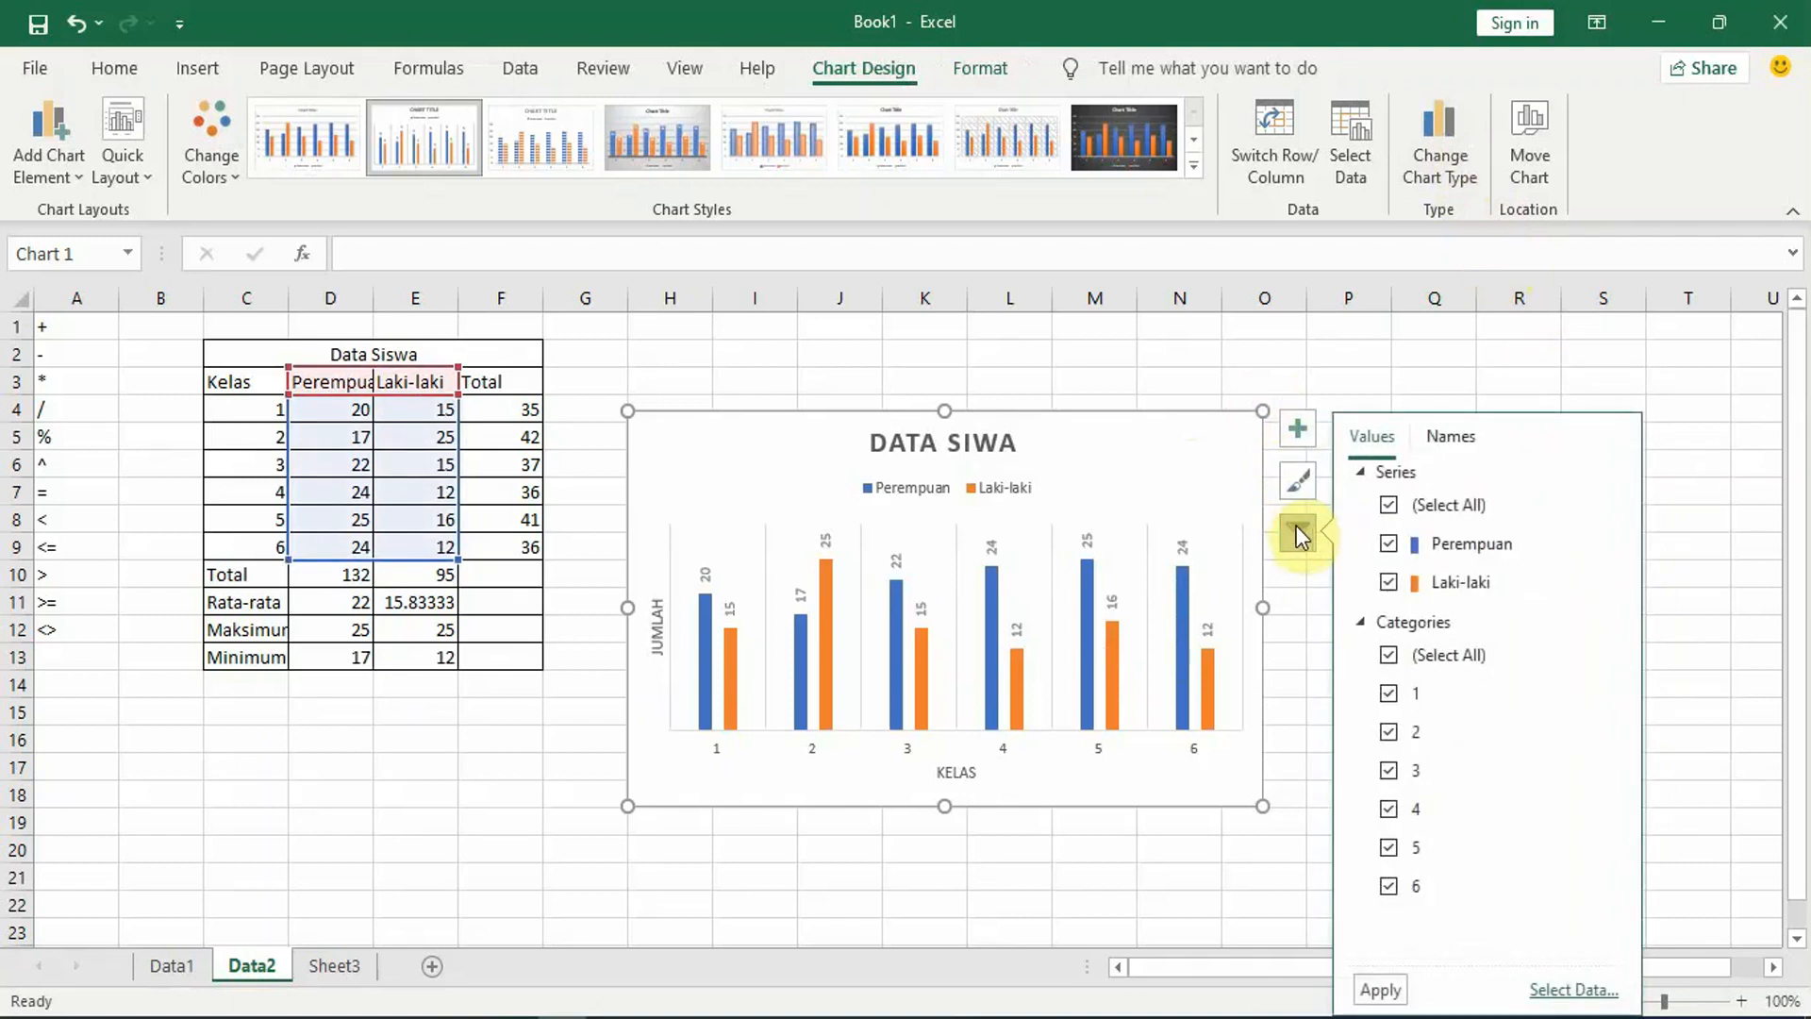
click(1294, 528)
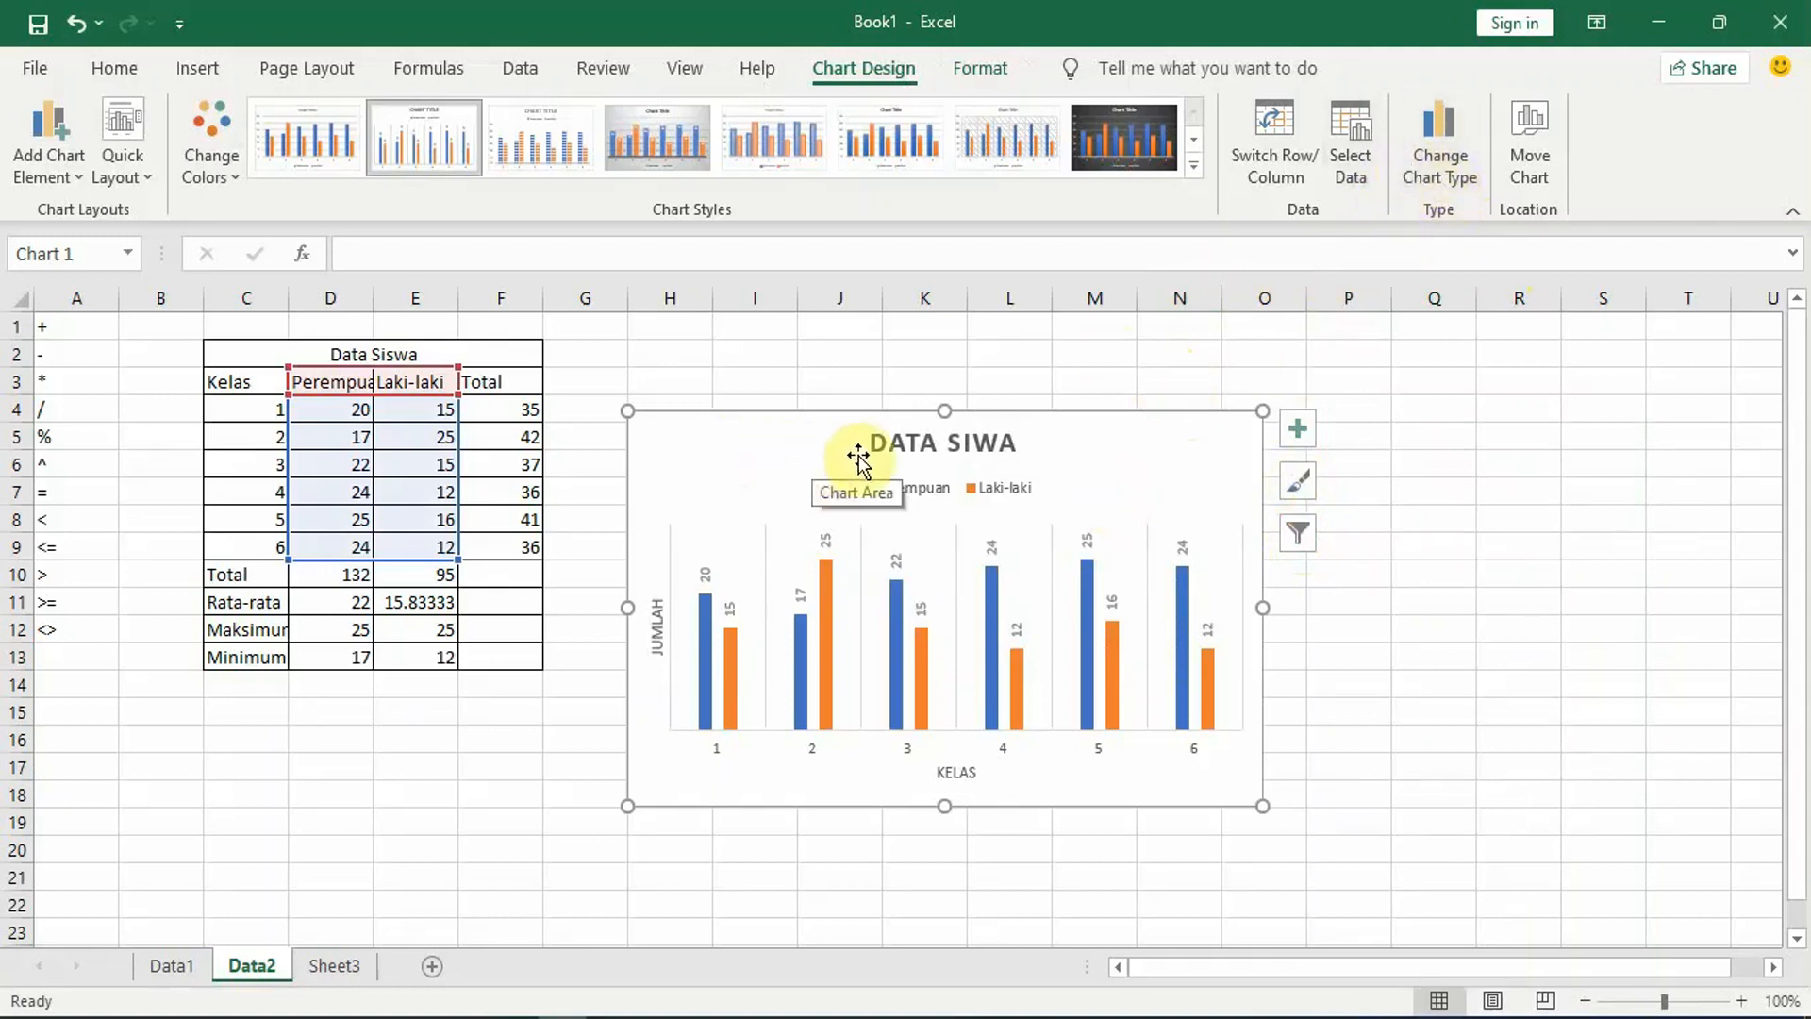
click(1442, 191)
click(1440, 184)
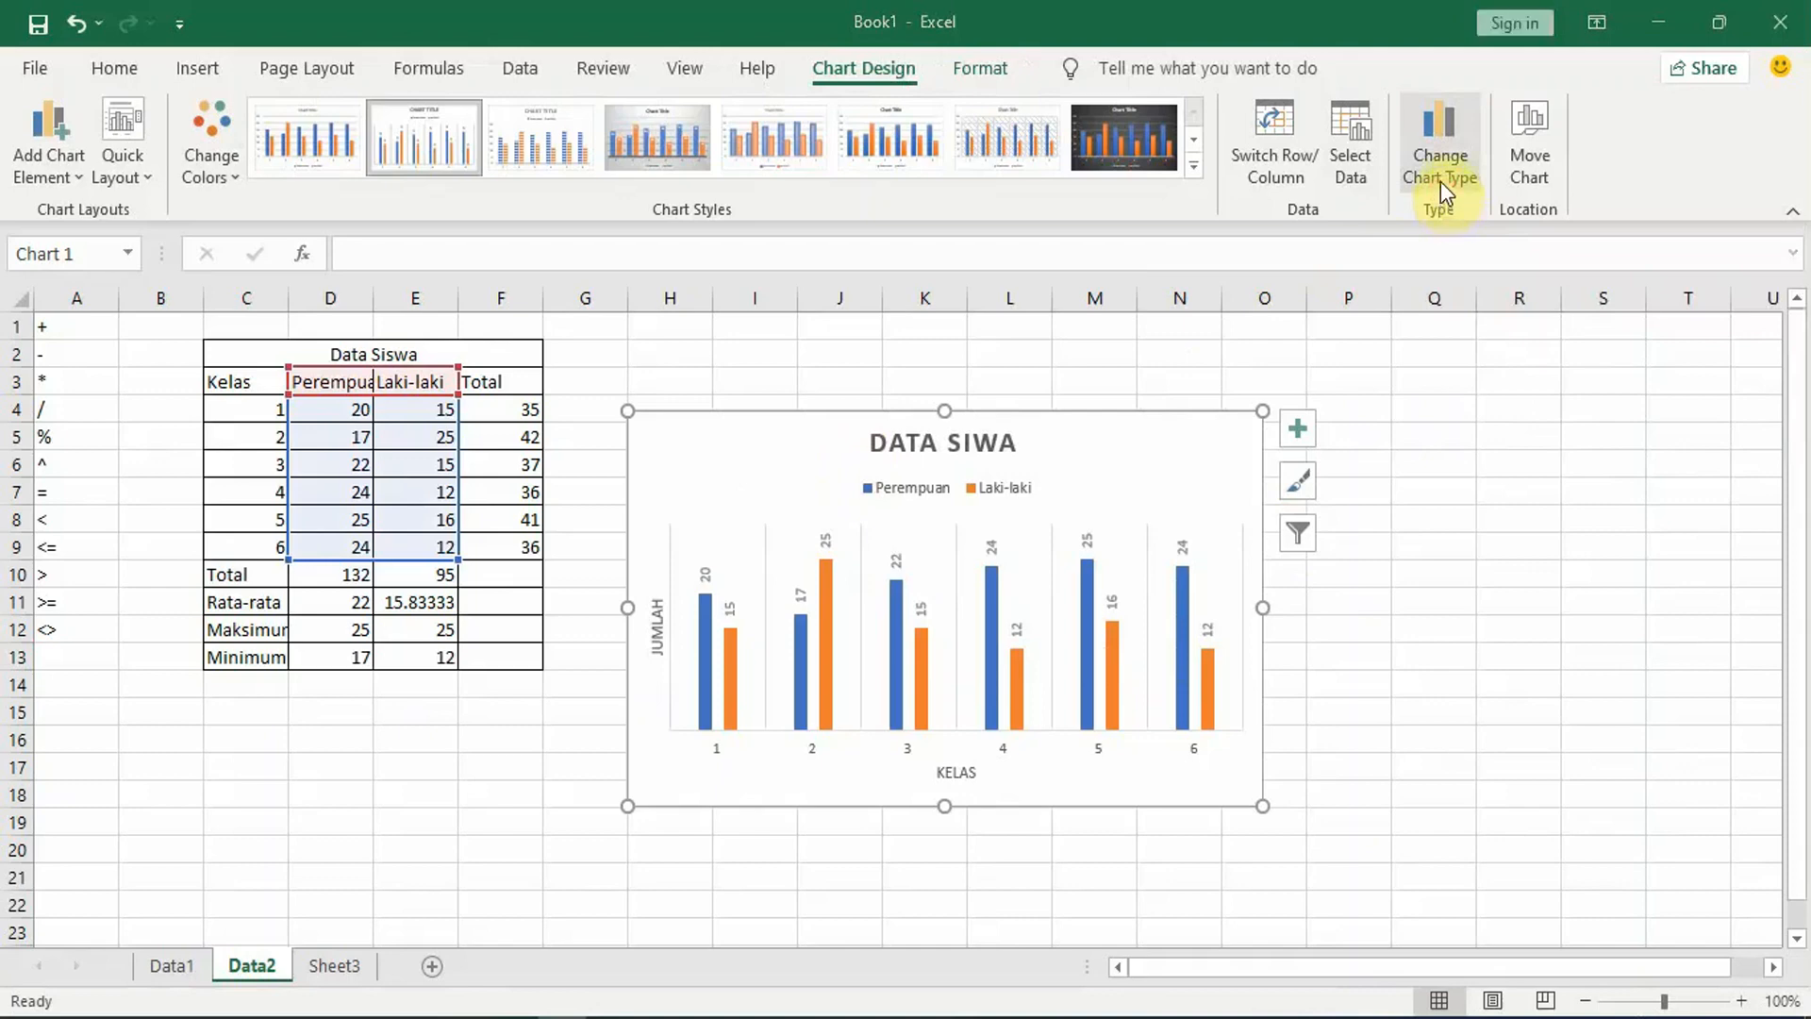
click(1277, 115)
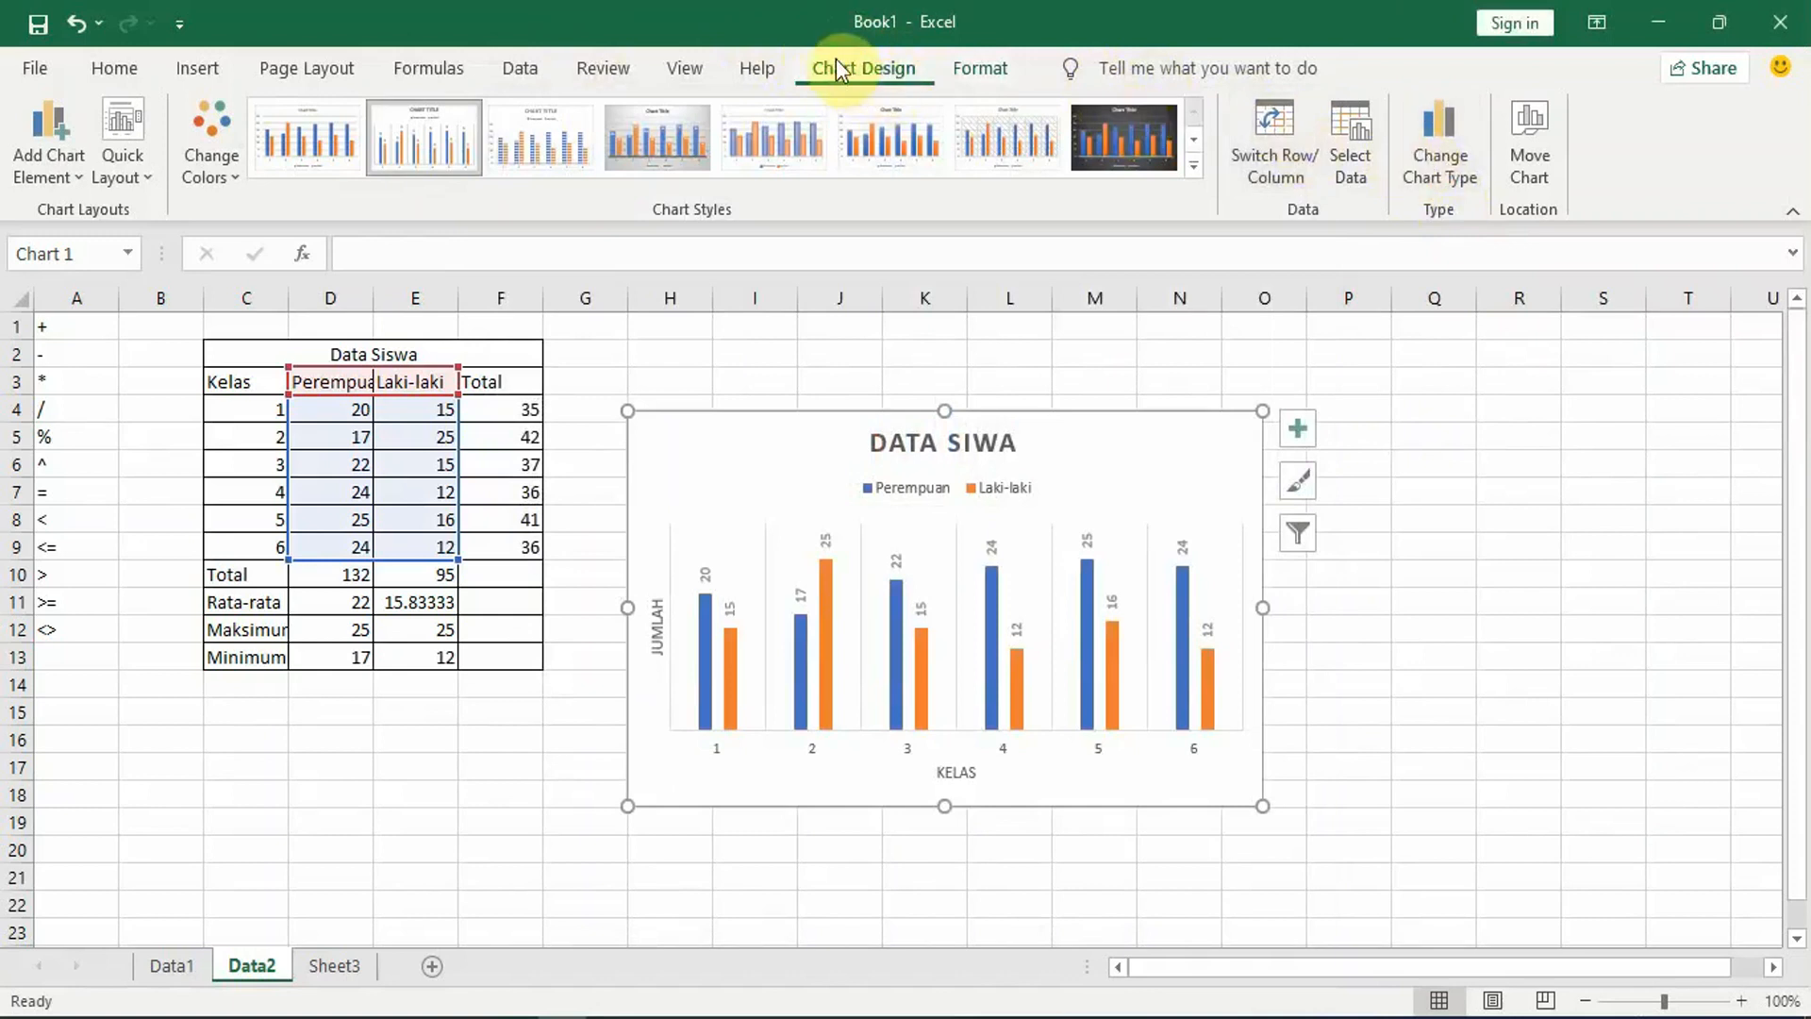
Step: Change the Data Siwa chart from a clustered column chart to the basic Pie type
click(1441, 164)
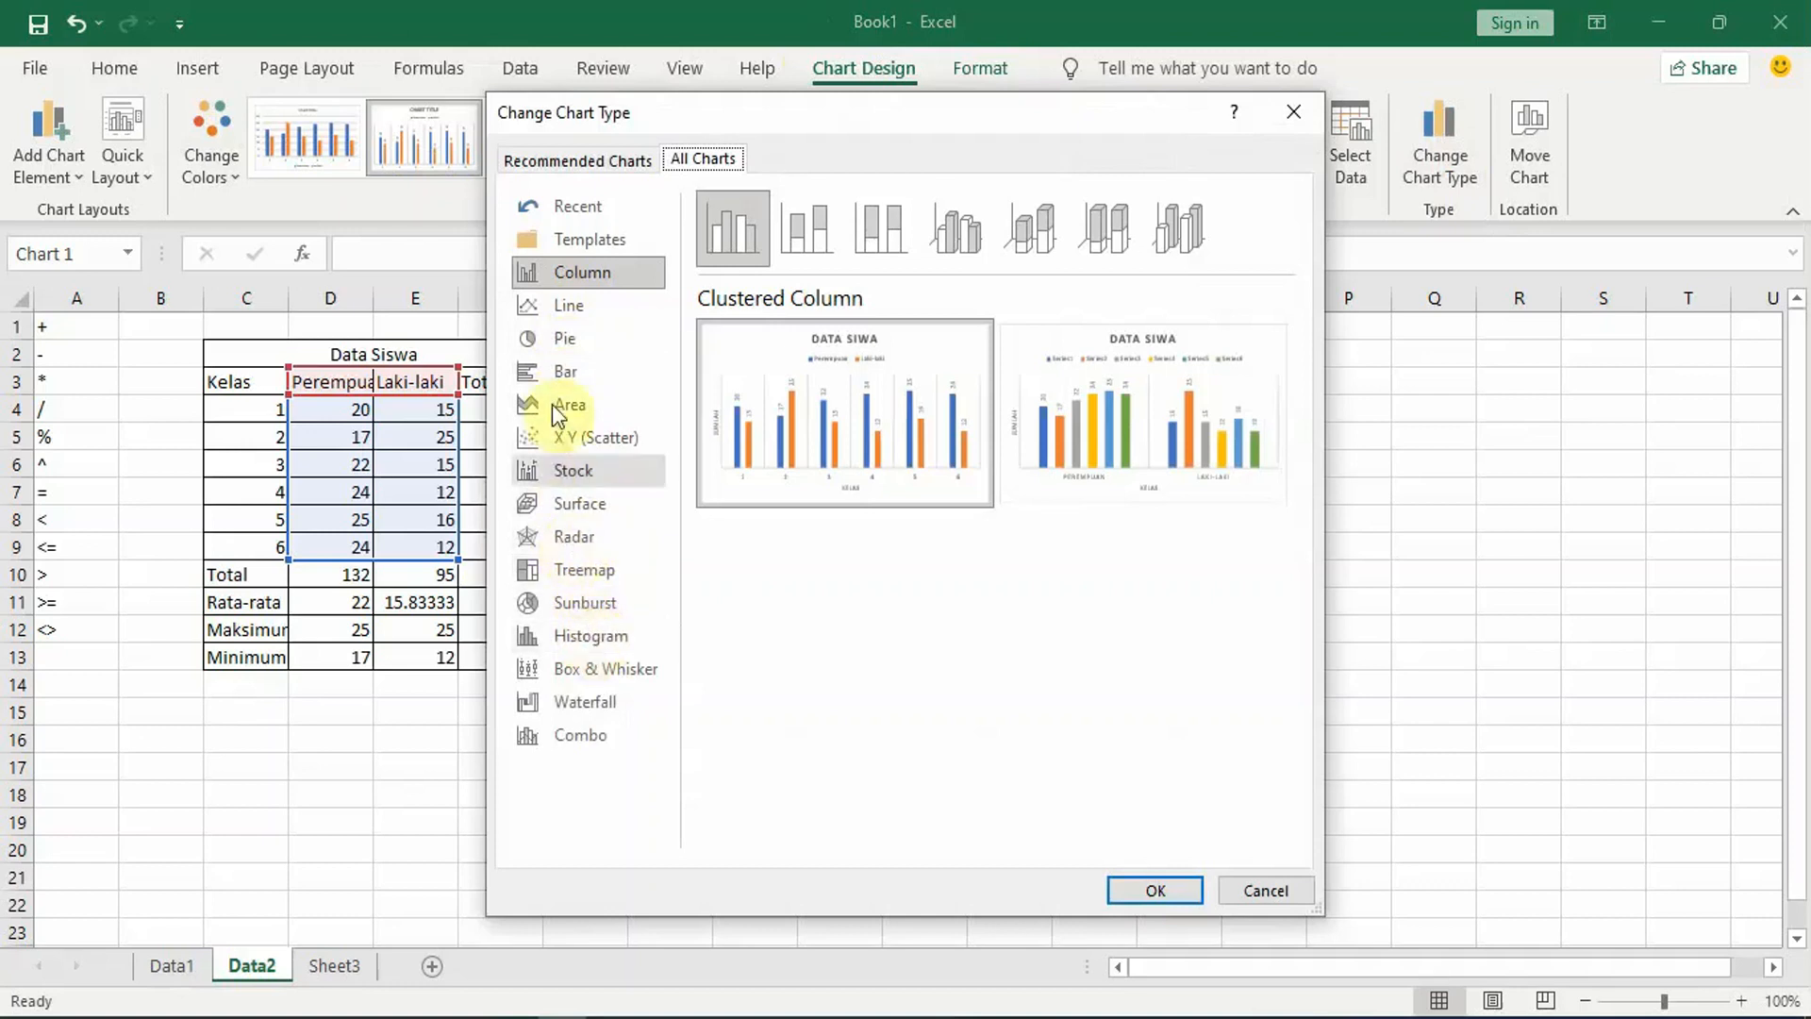
click(563, 342)
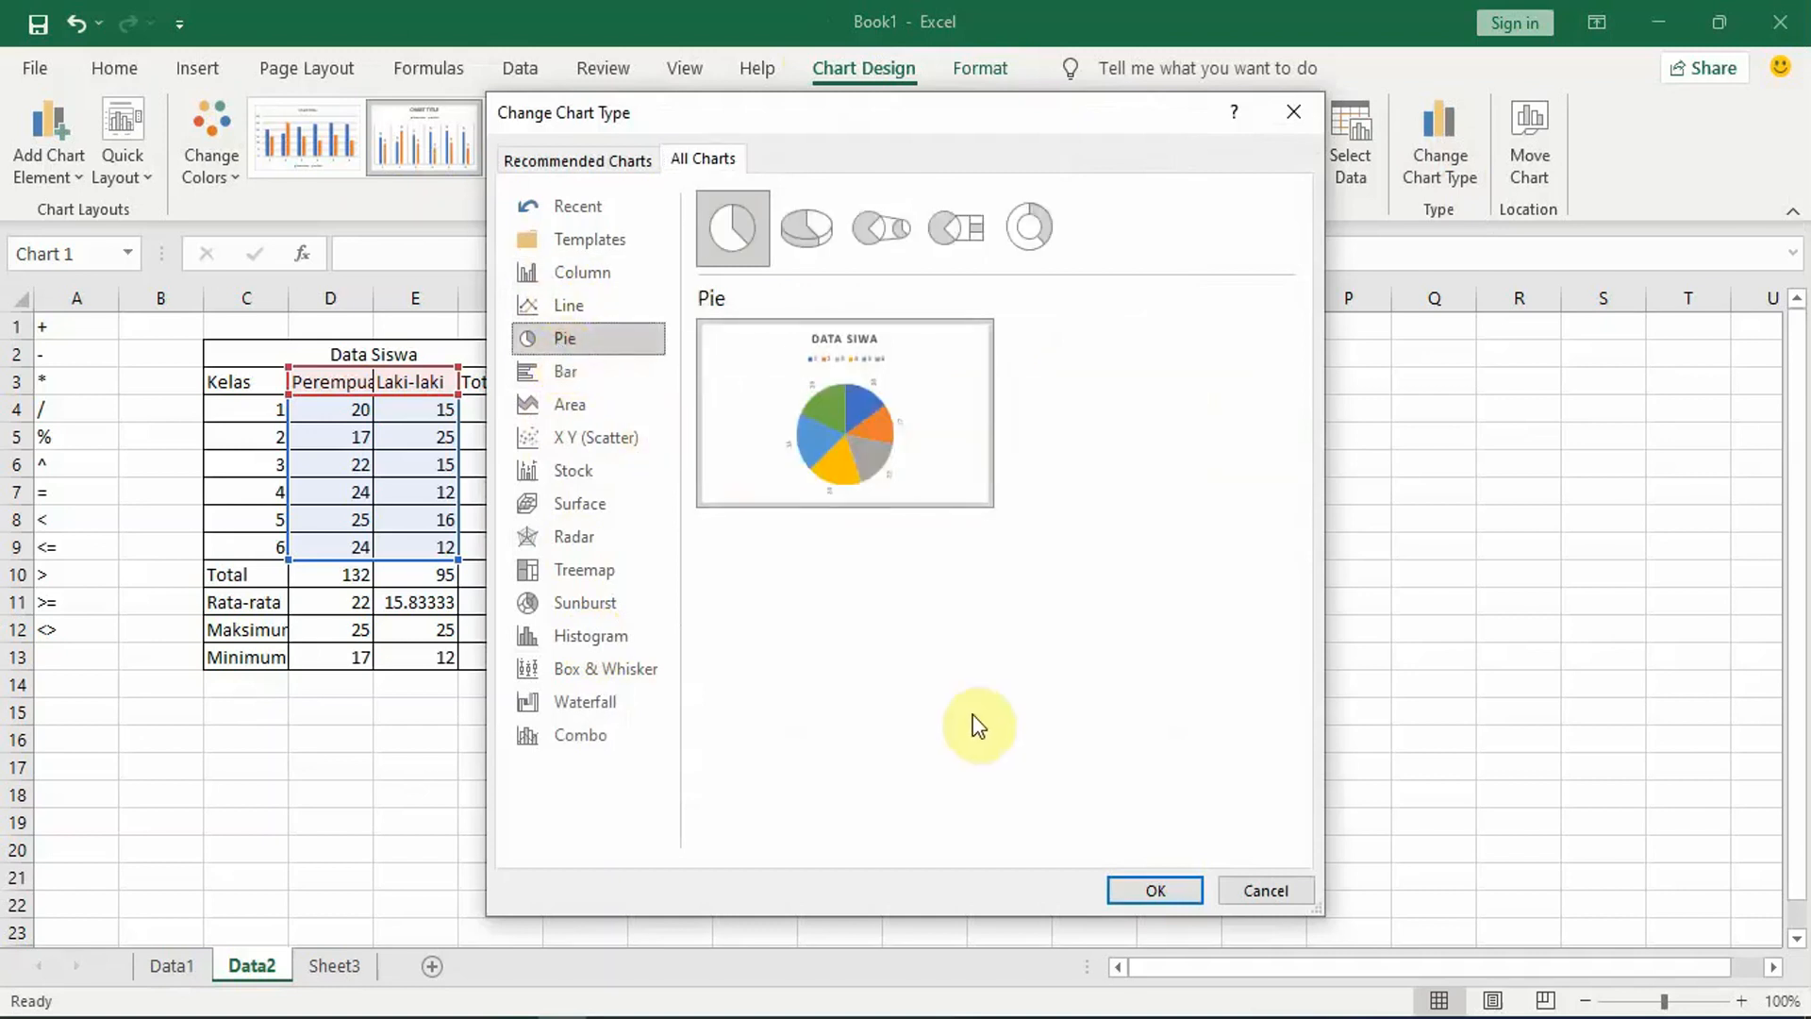
click(1140, 894)
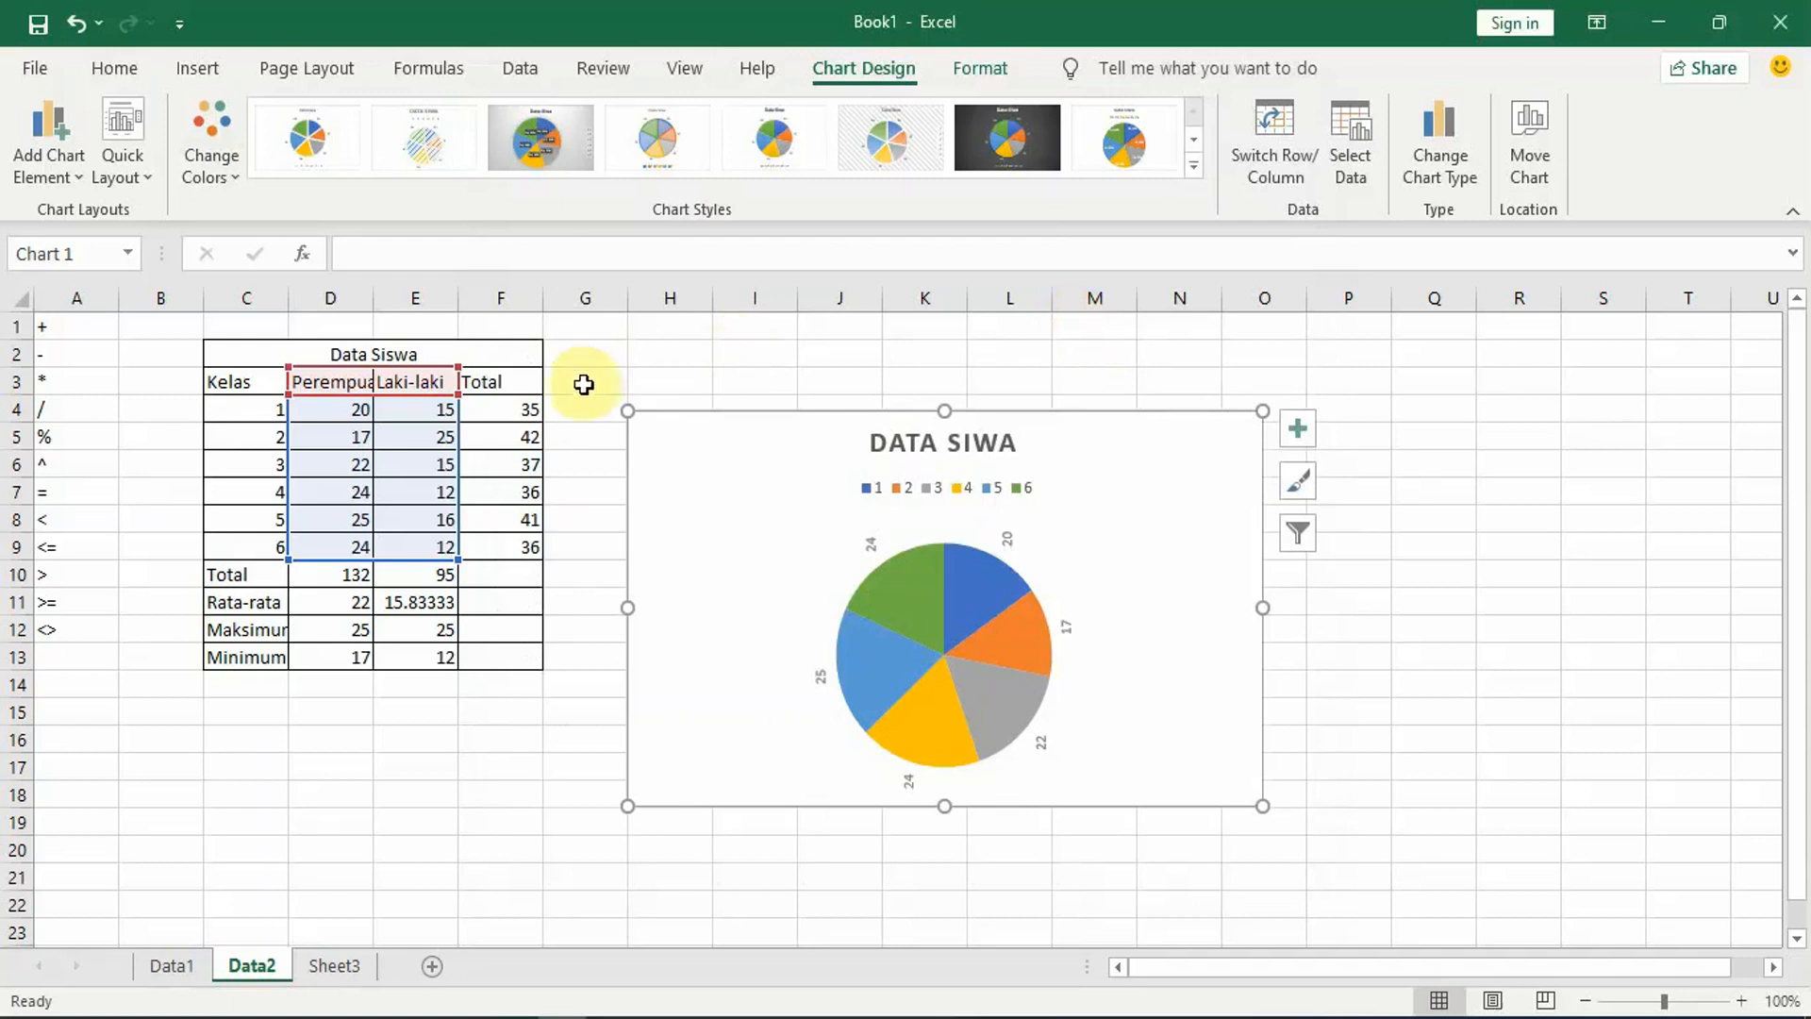
Step: Set the Perempuan count for class 1 in cell D4 to 21
click(336, 416)
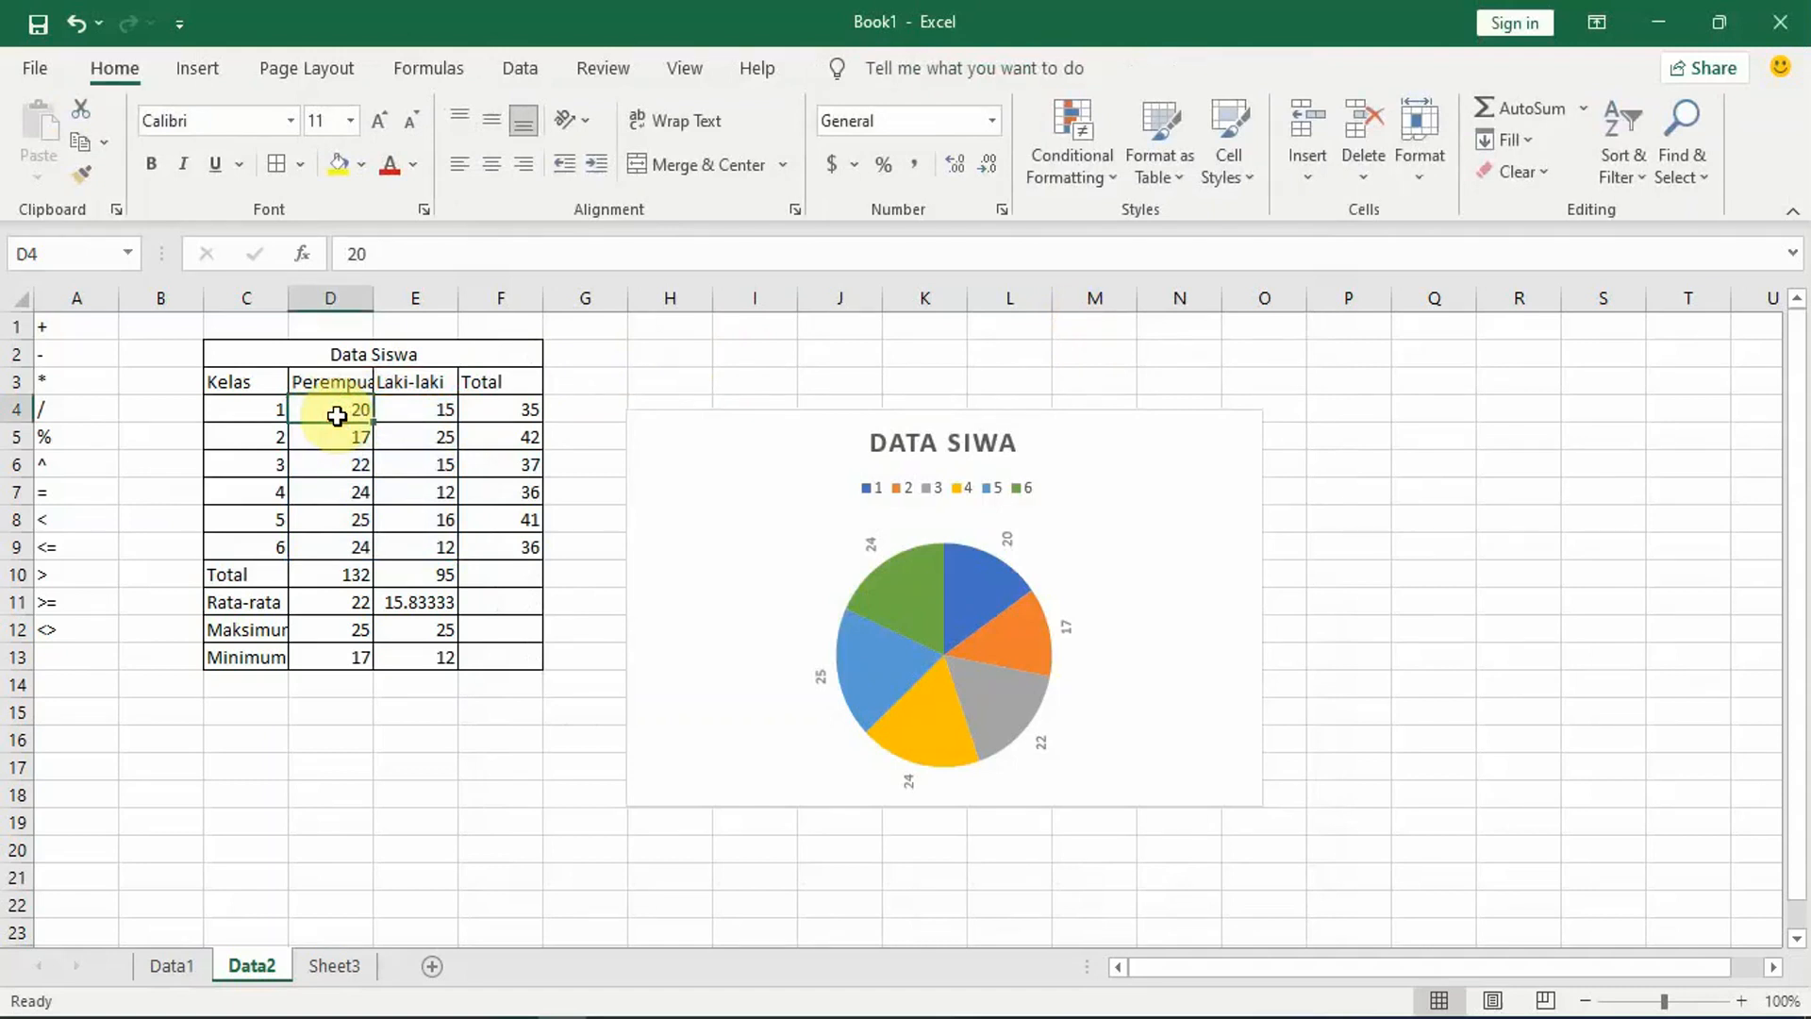
text(21)
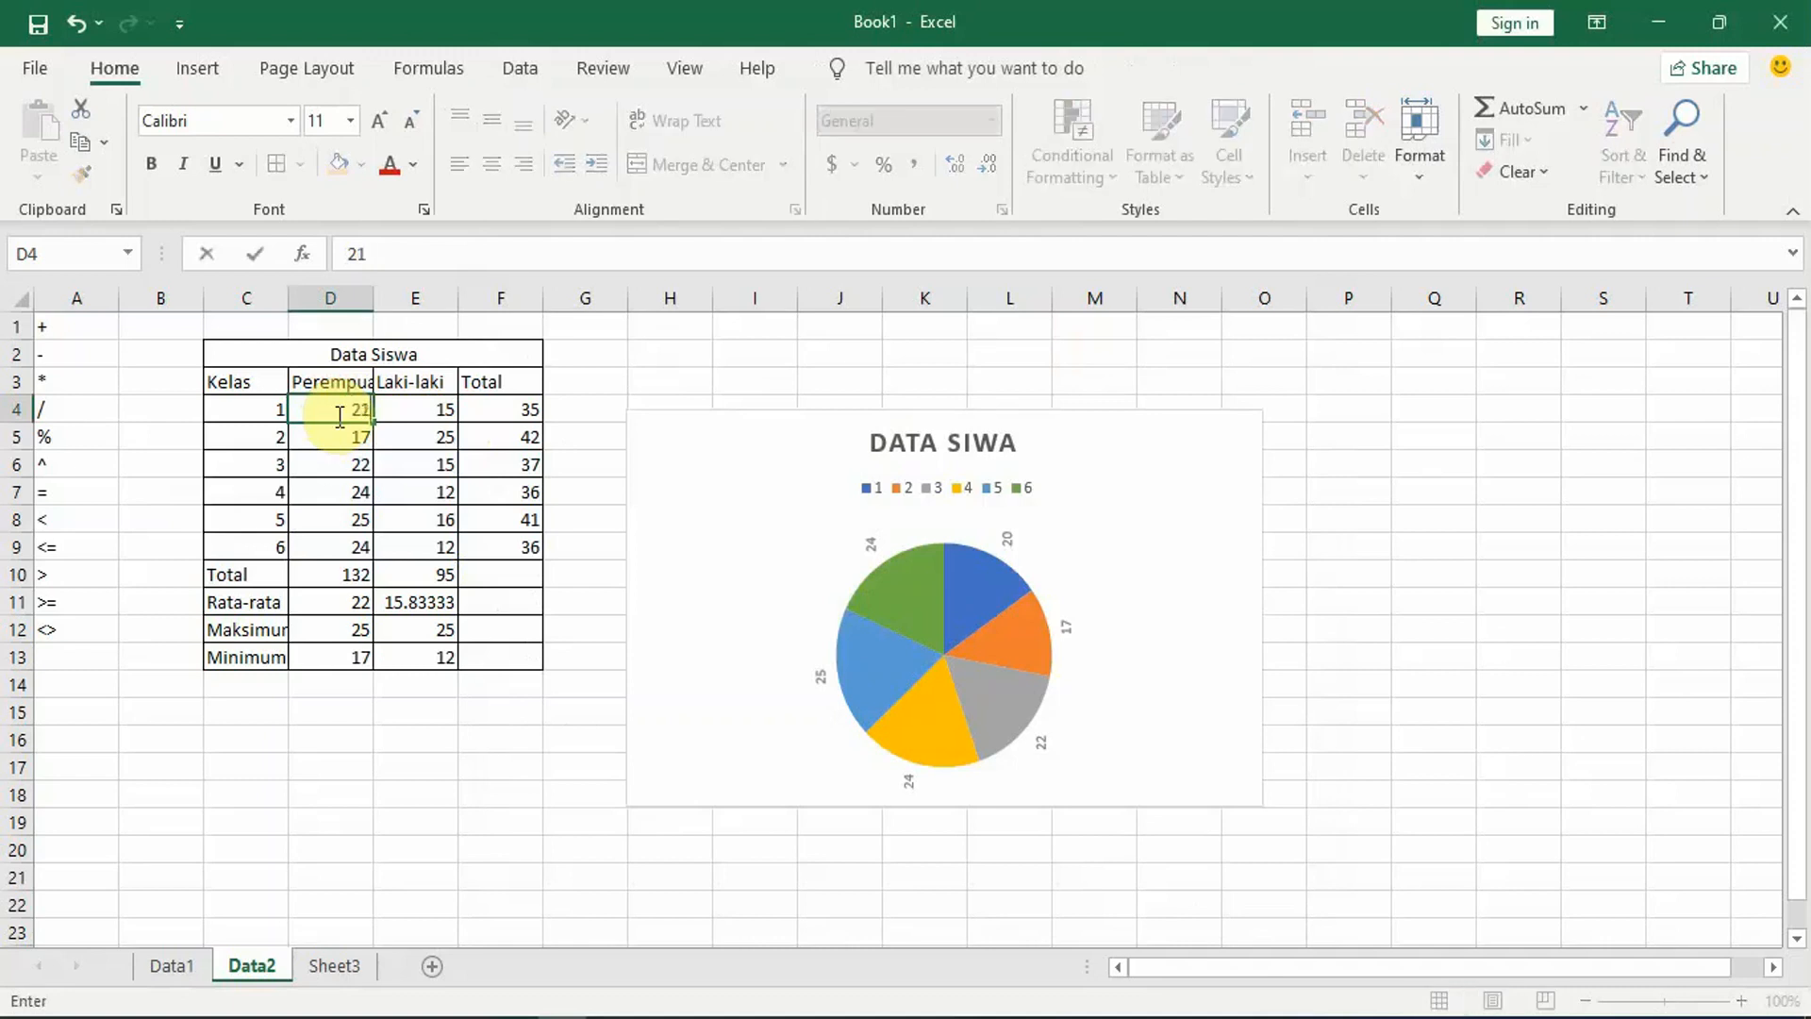
key(Return)
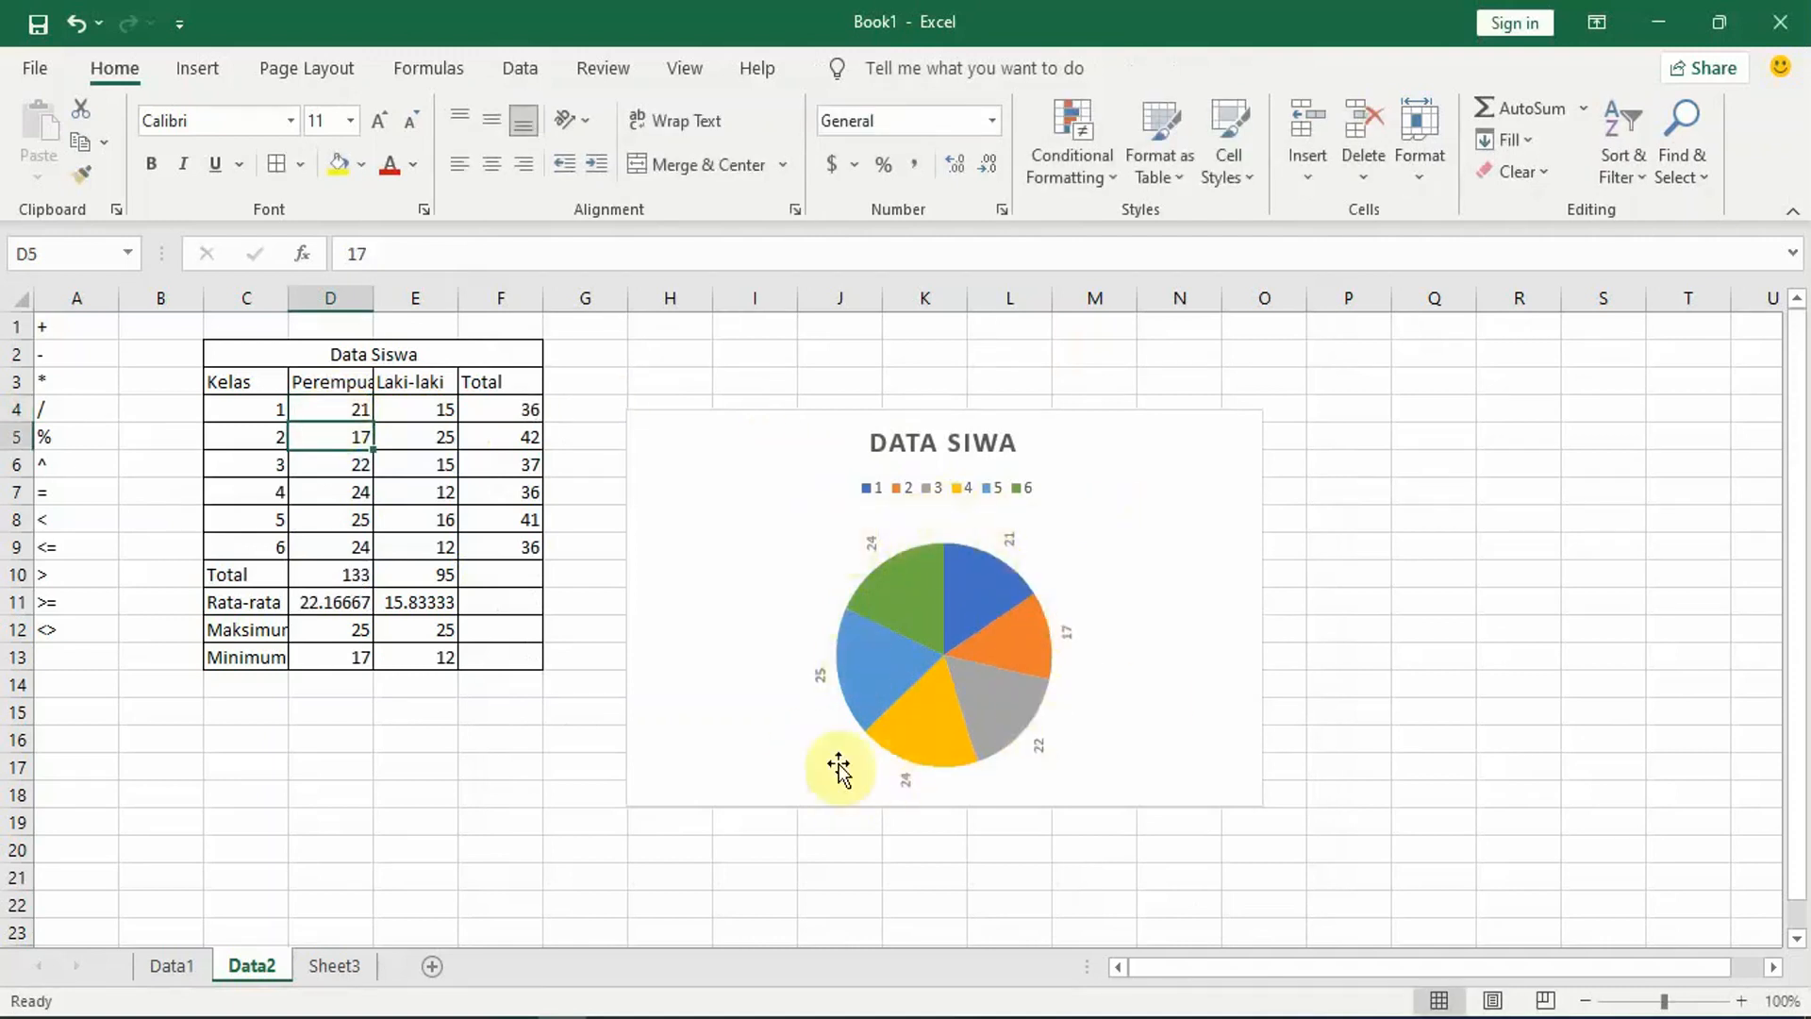
Step: Enter the Laki-laki counts 20, 28 and 15 for classes 1 to 3 in cells E4 to E6
click(432, 408)
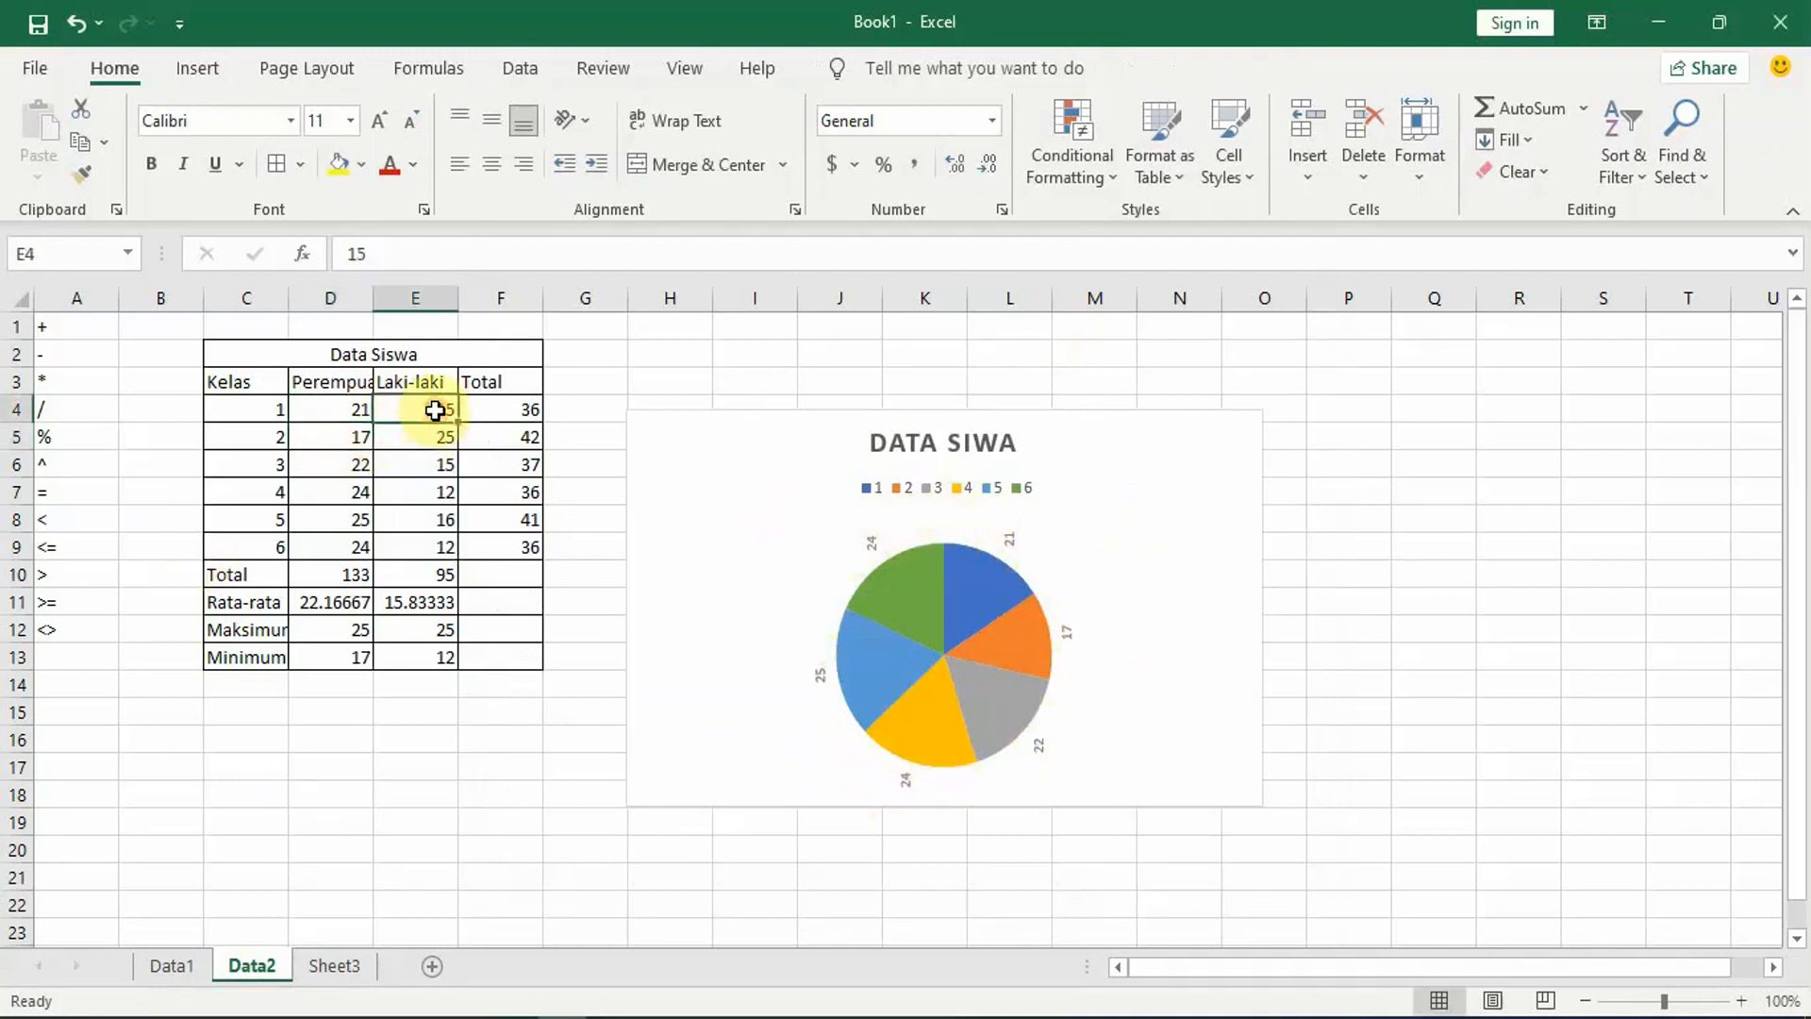
text(20)
key(Return)
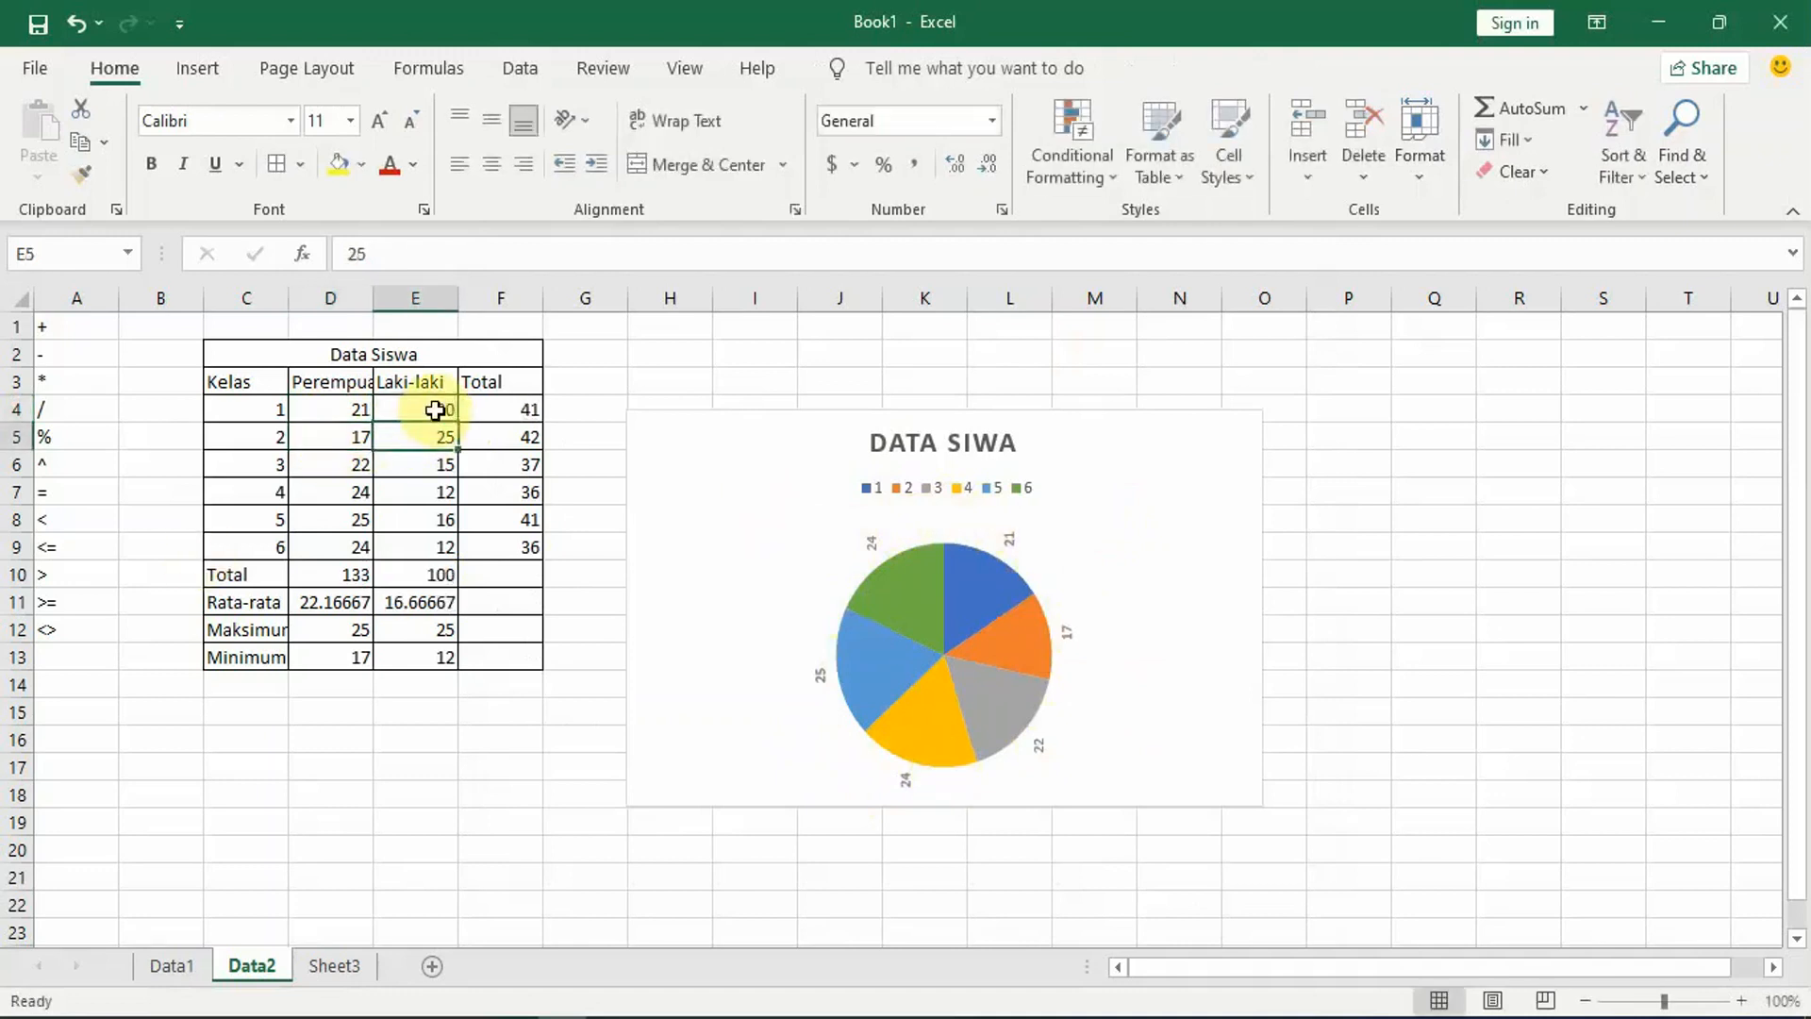
text(28)
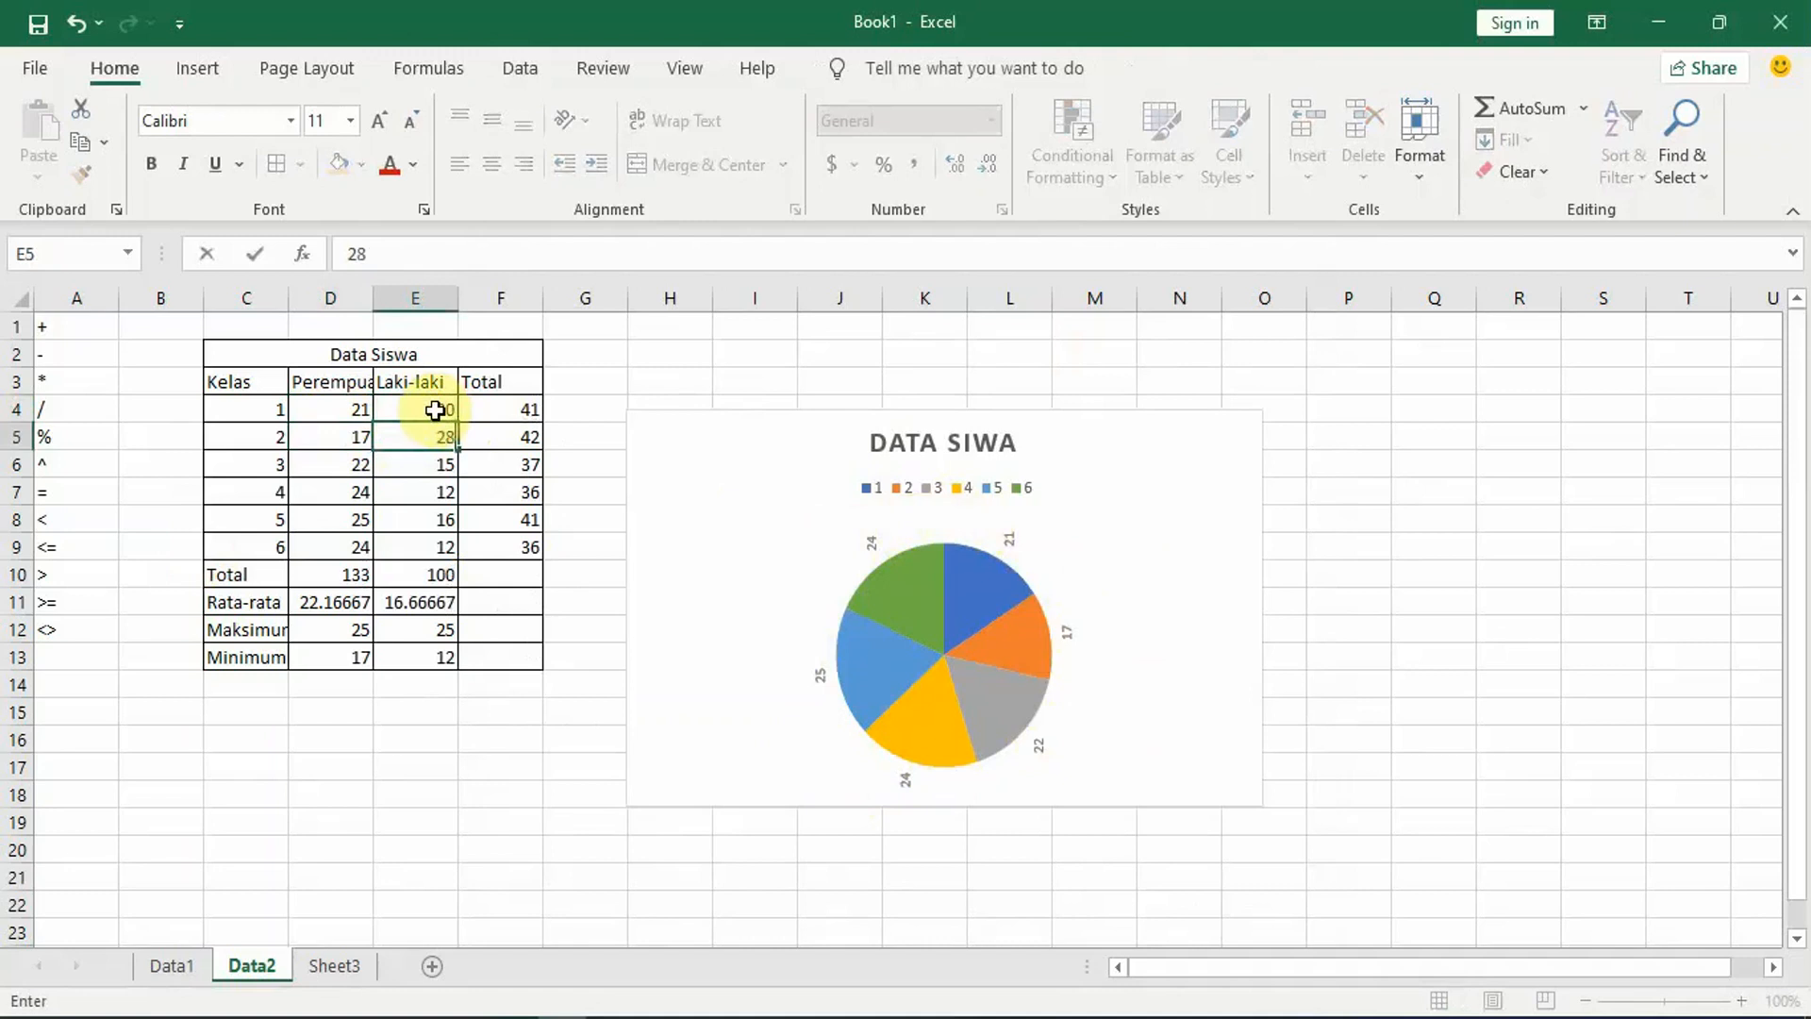
key(Return)
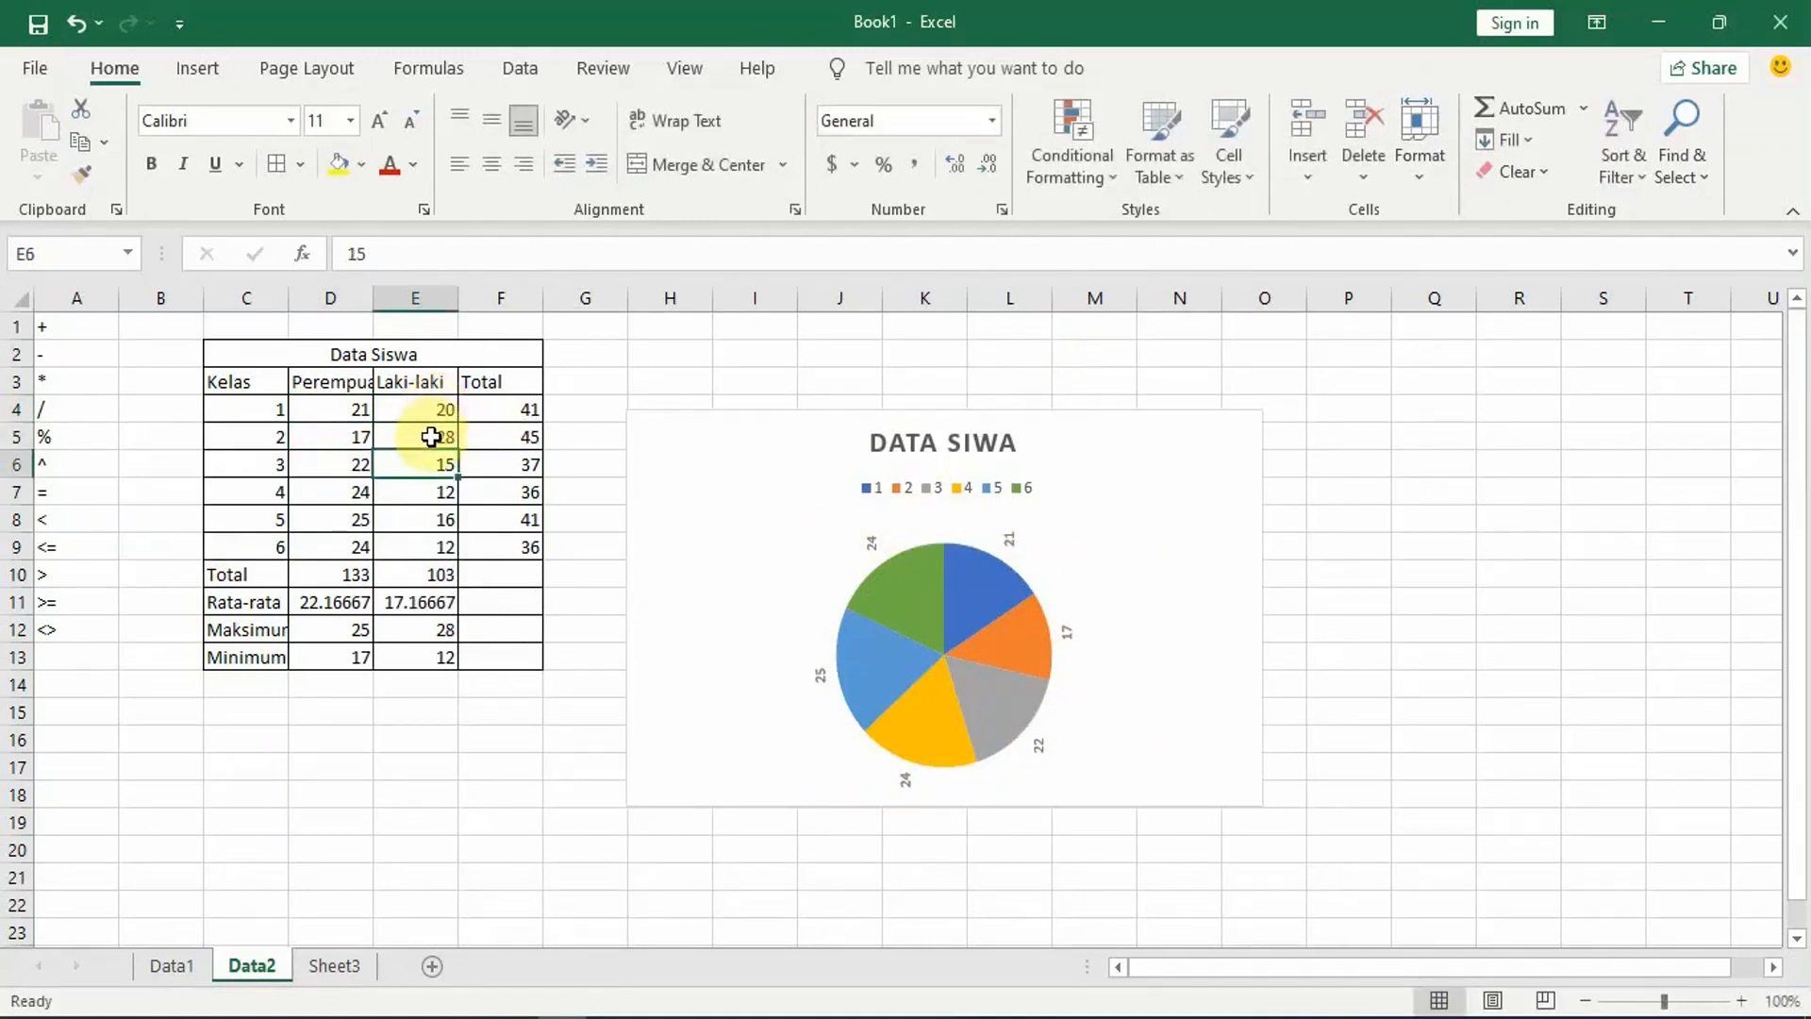
text(15)
key(Return)
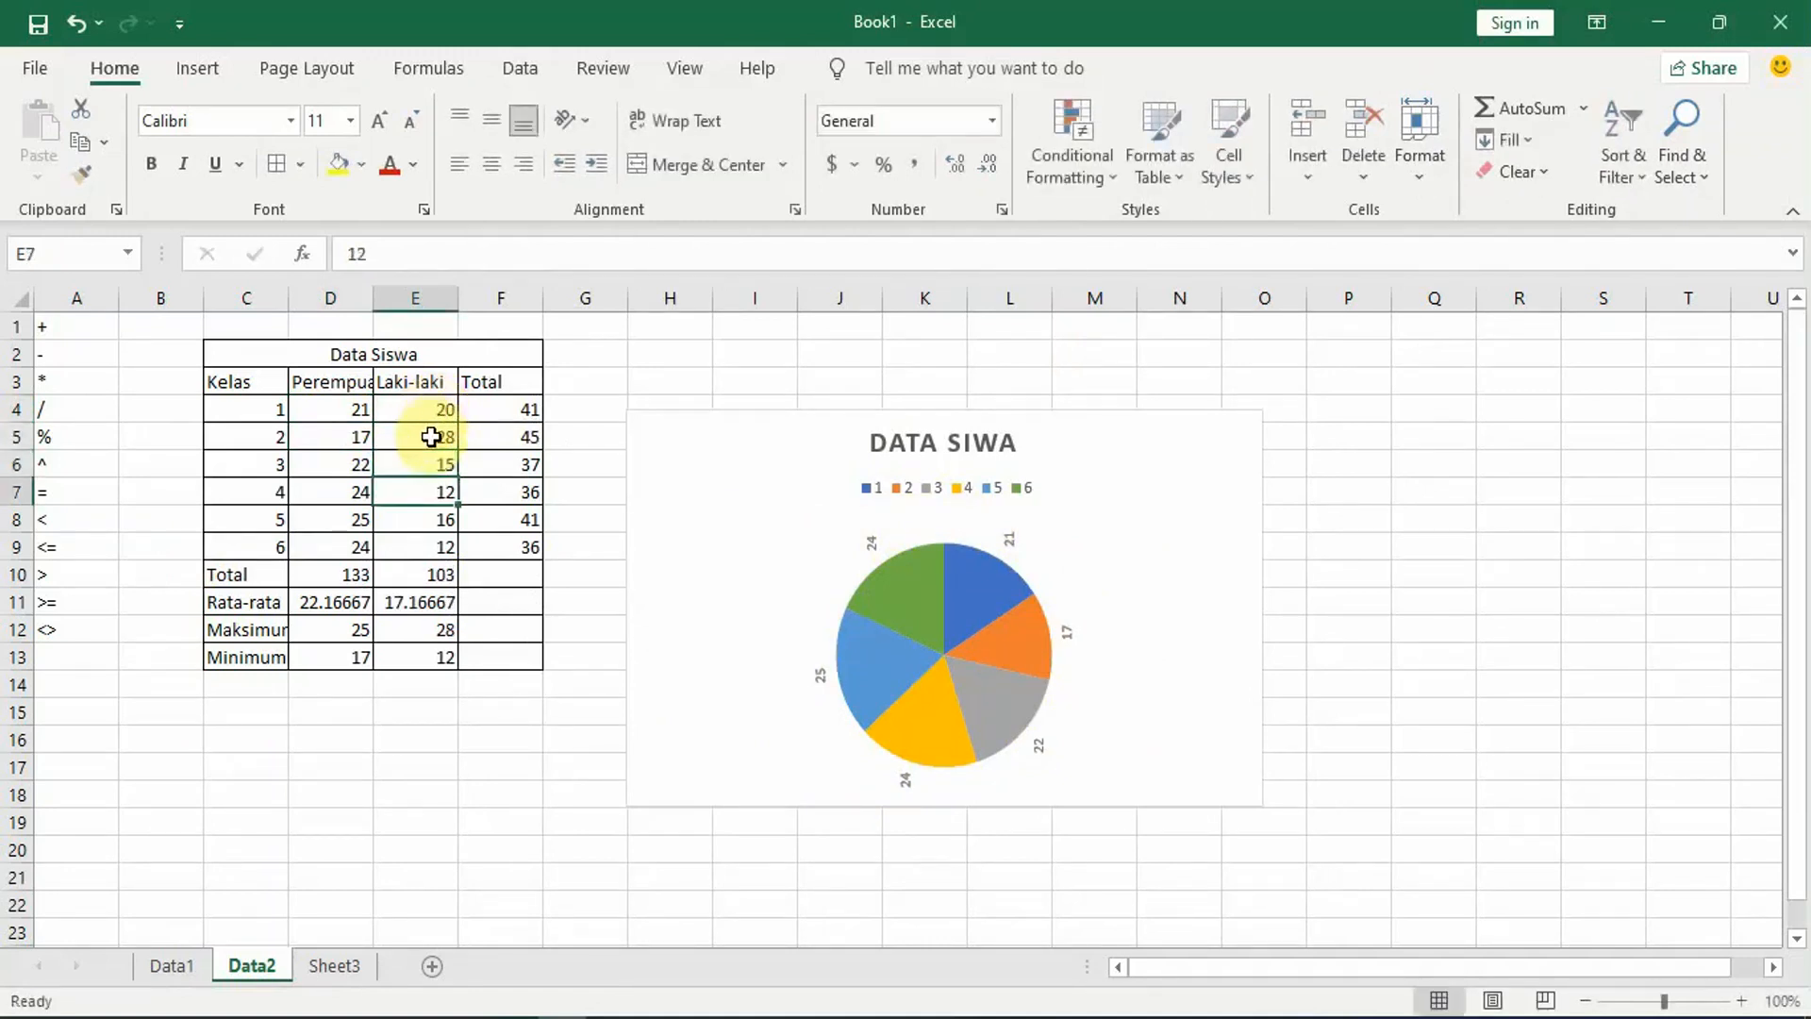
Step: Set the Perempuan count for class 5 in cell D8 to 28
click(343, 523)
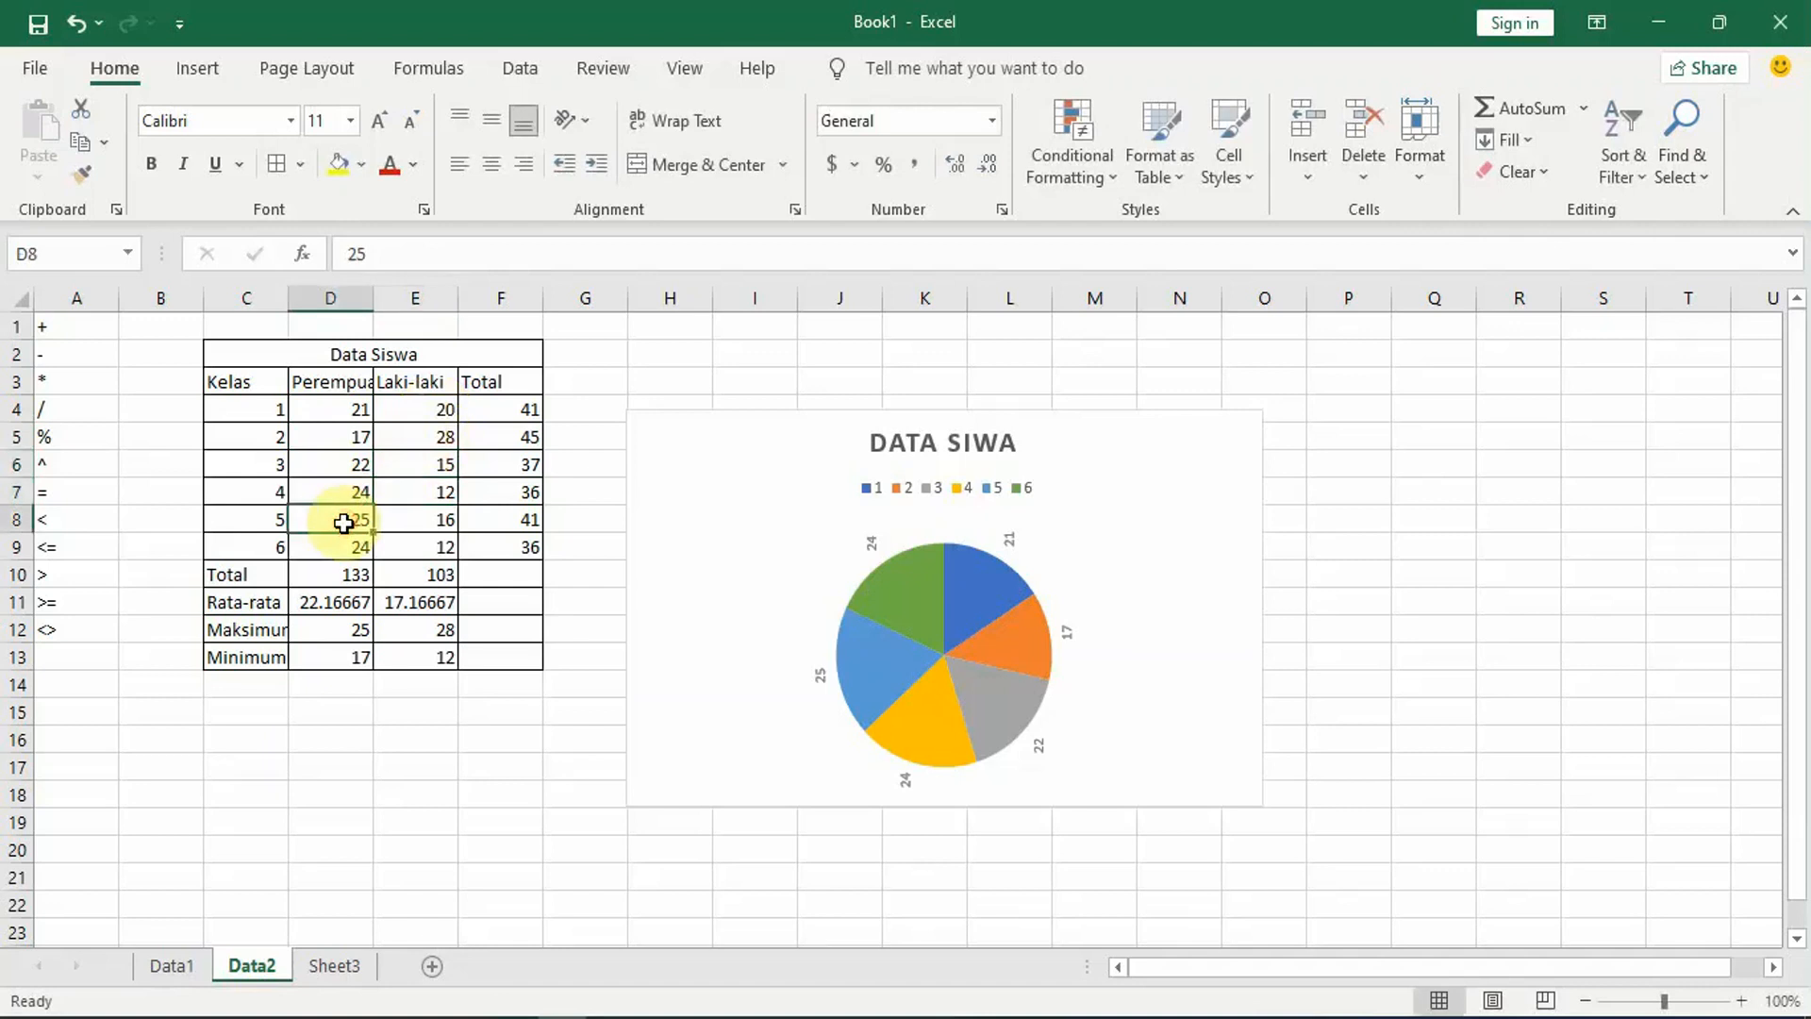
text(28)
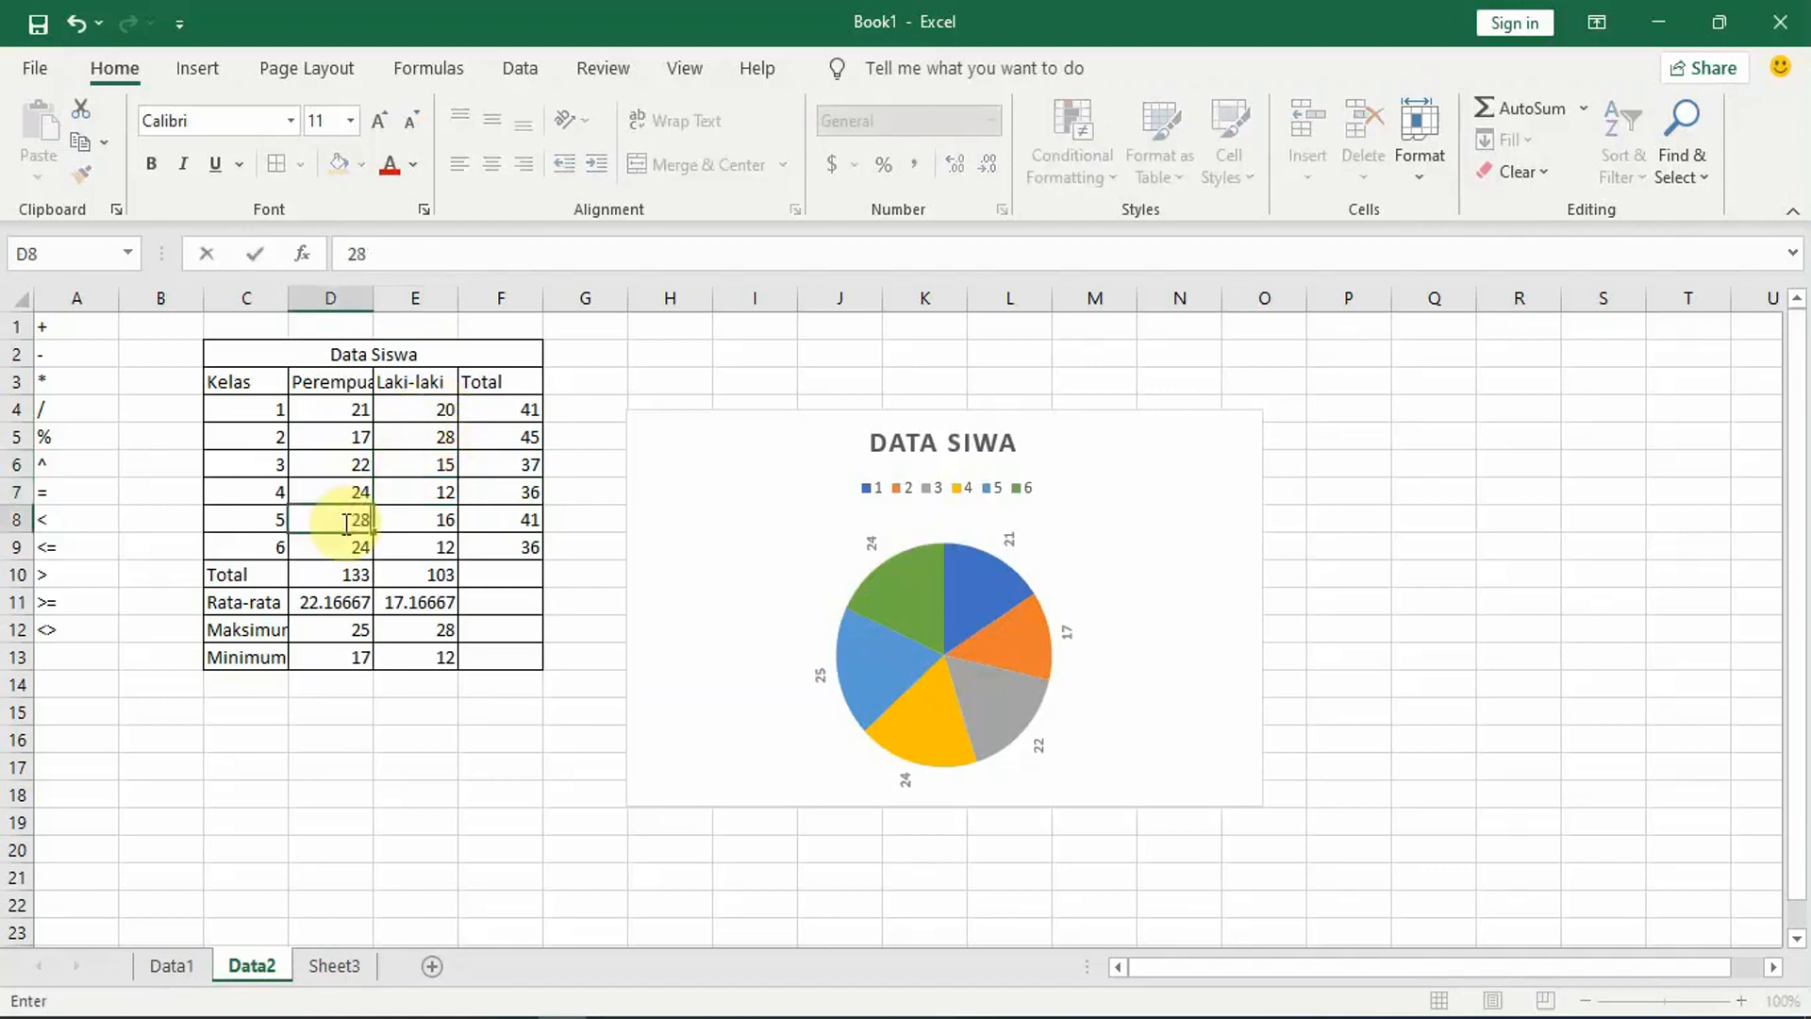
key(Return)
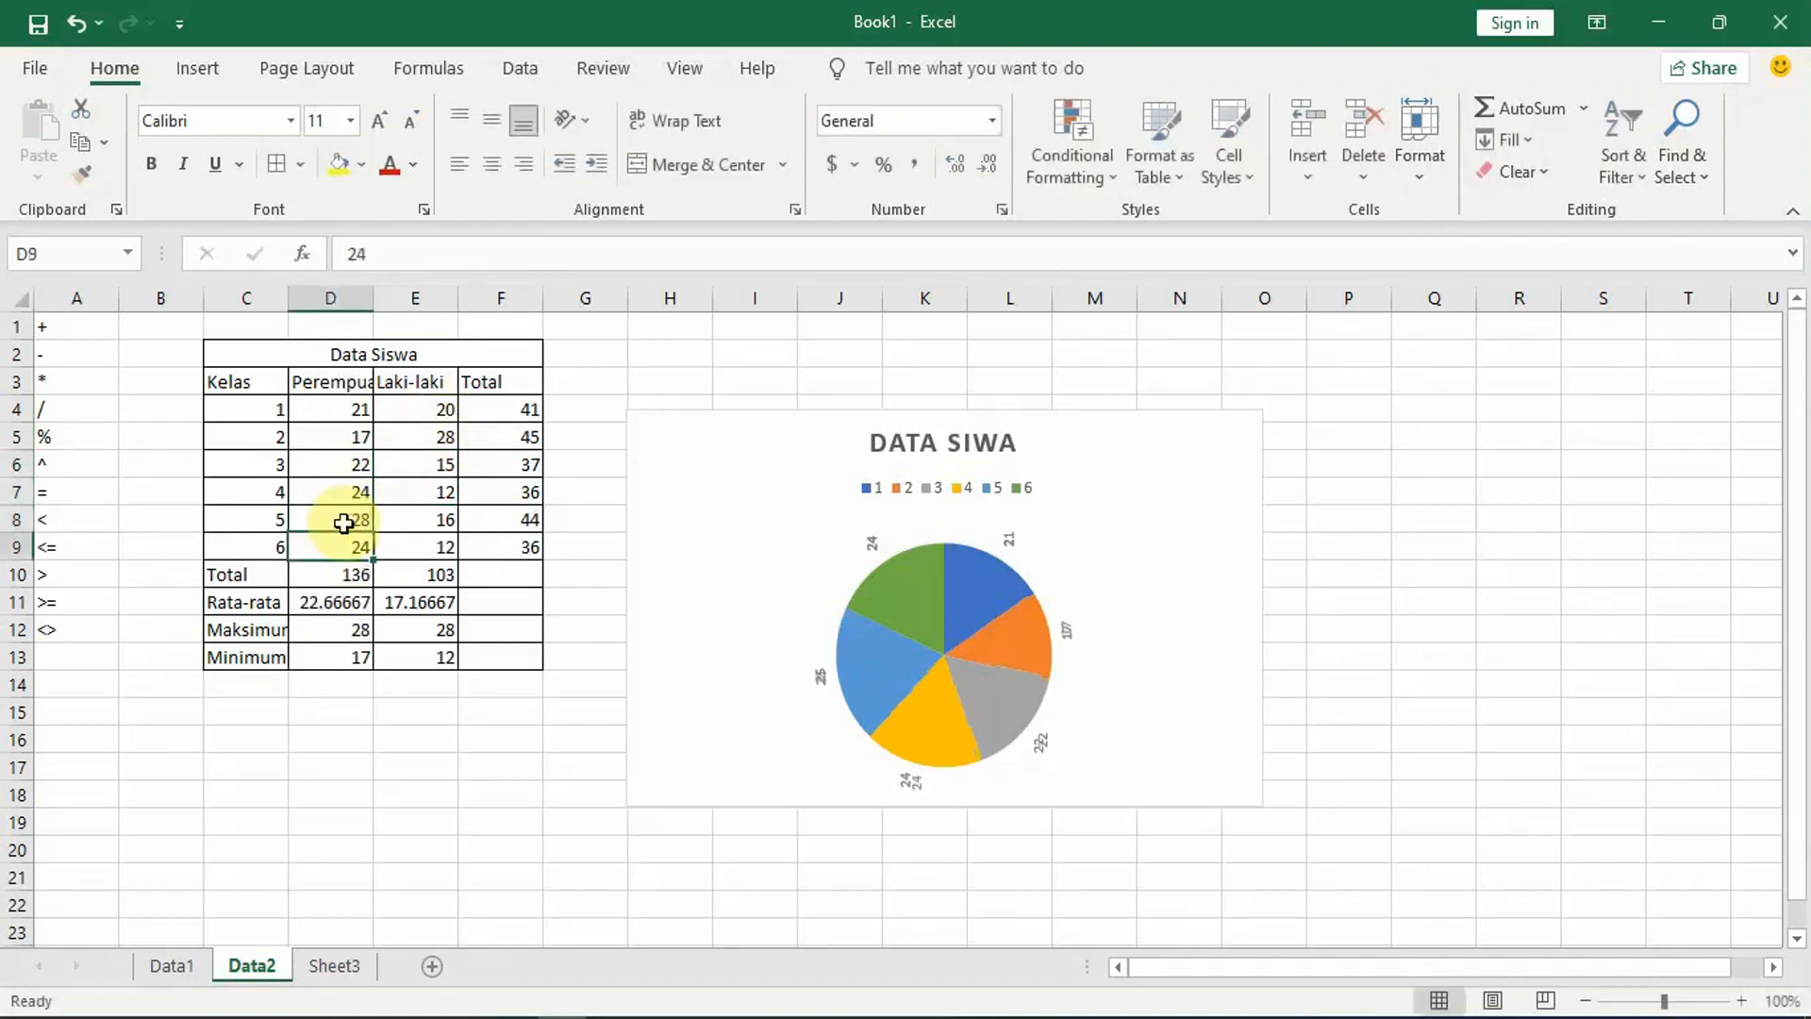
Step: Apply the chart style with the dark grey gradient background to the Data Siwa pie chart
click(1172, 522)
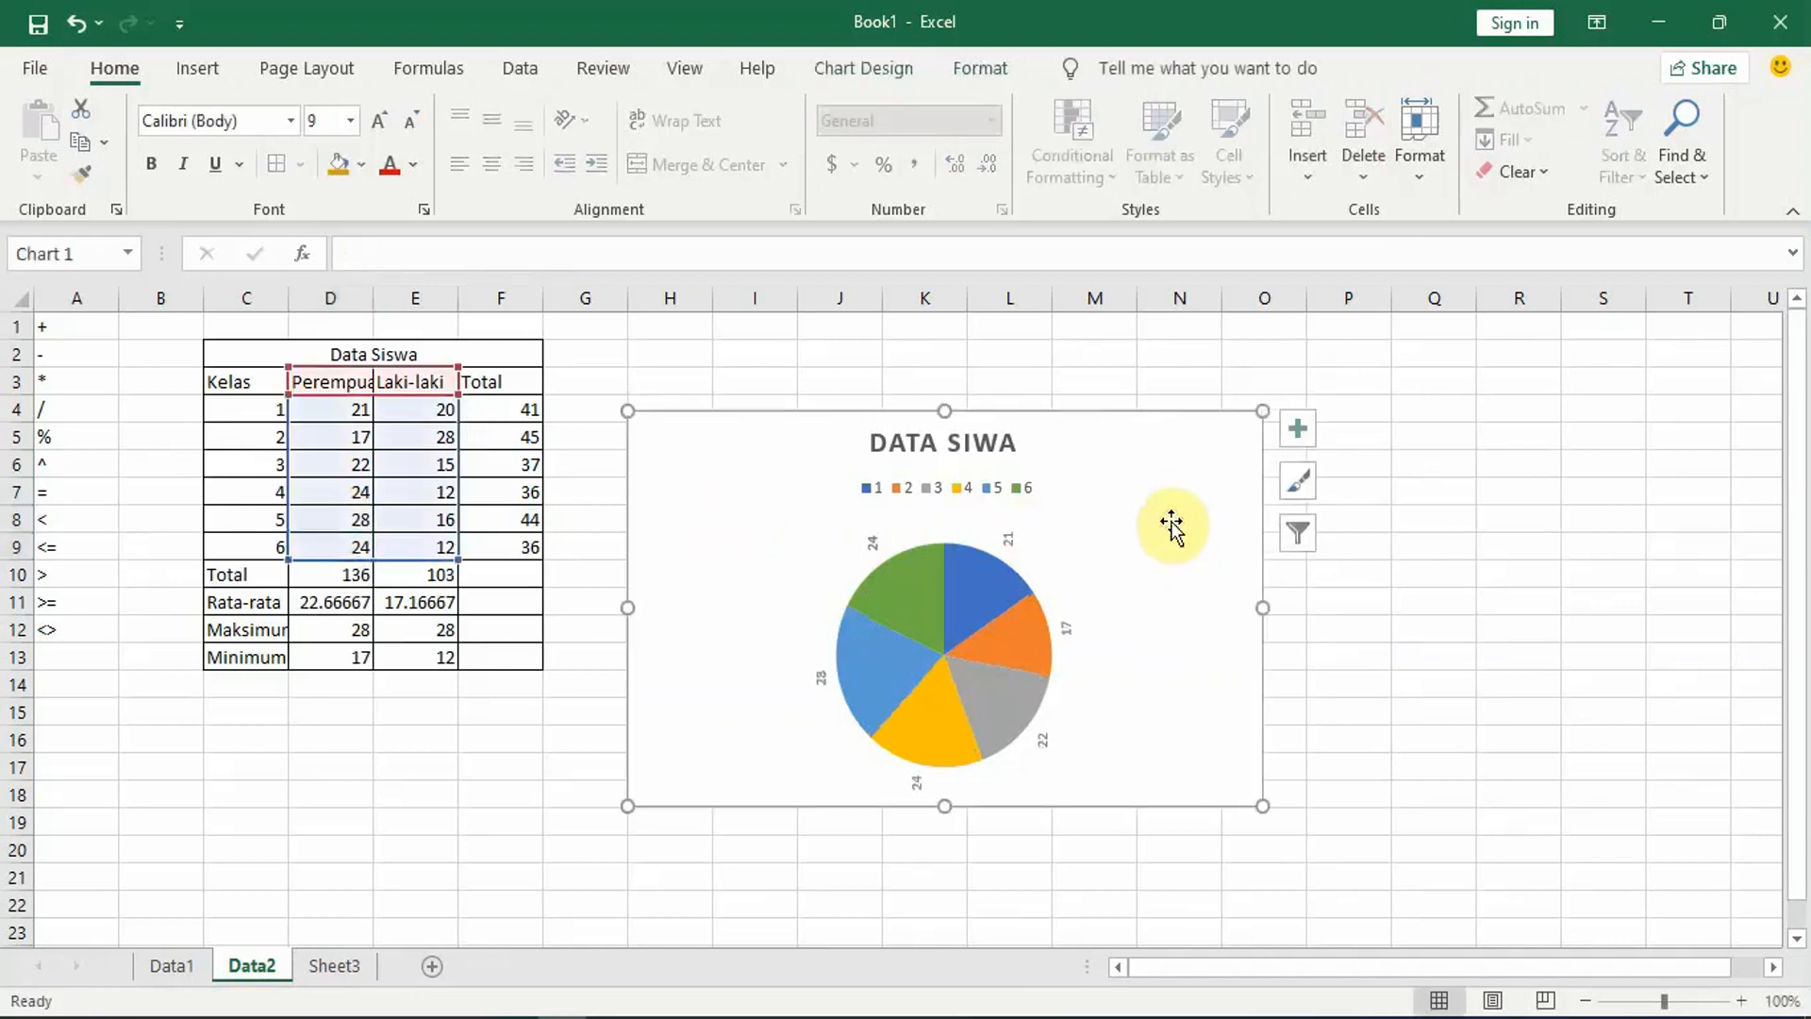
click(889, 549)
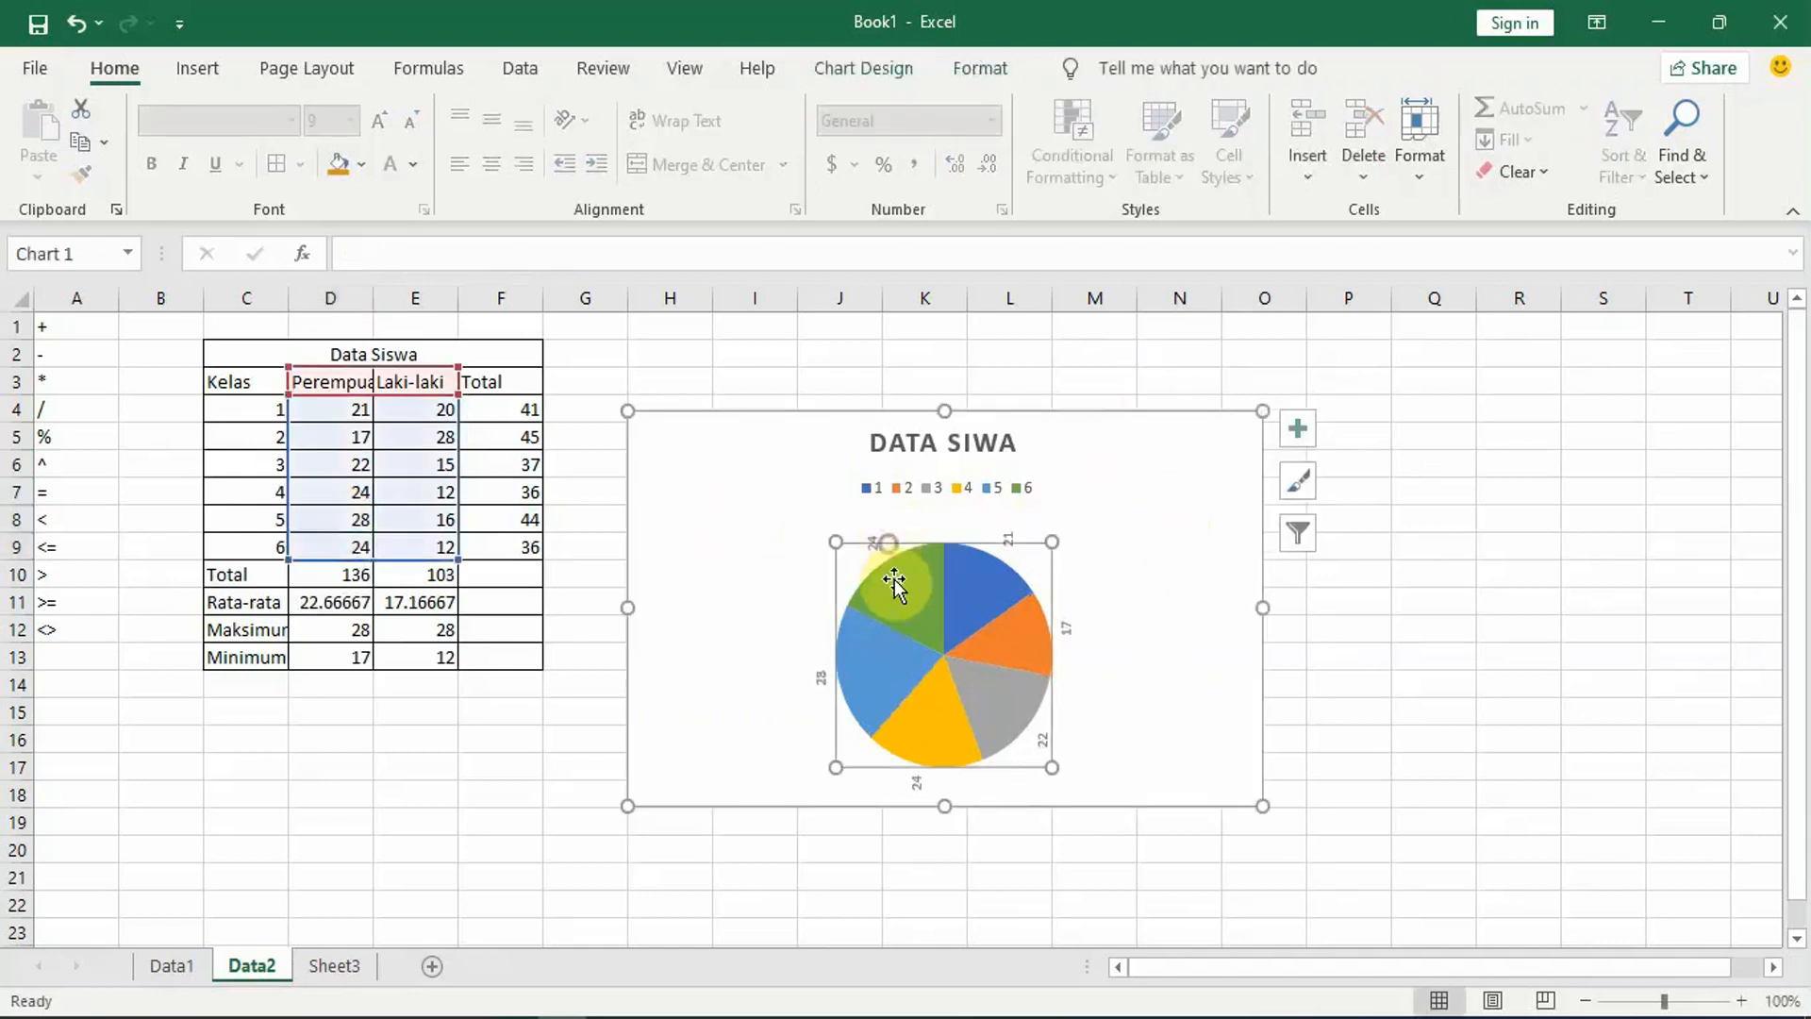
click(660, 524)
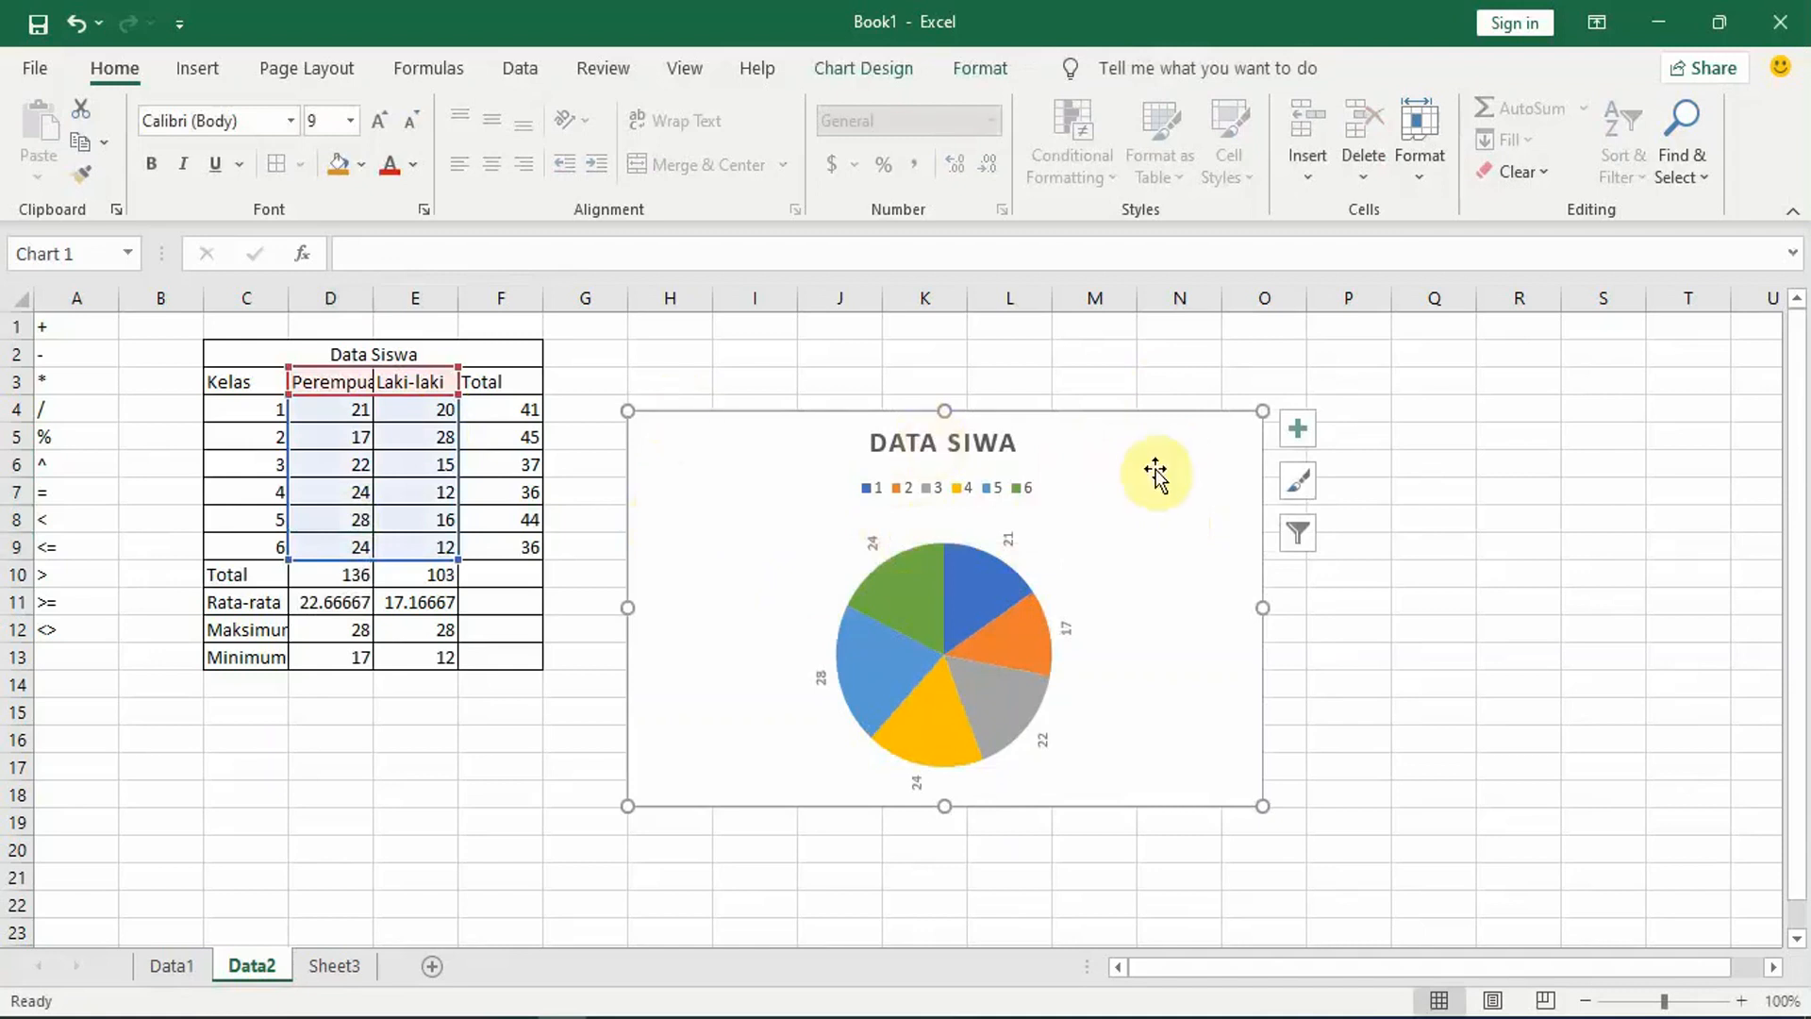
click(1299, 535)
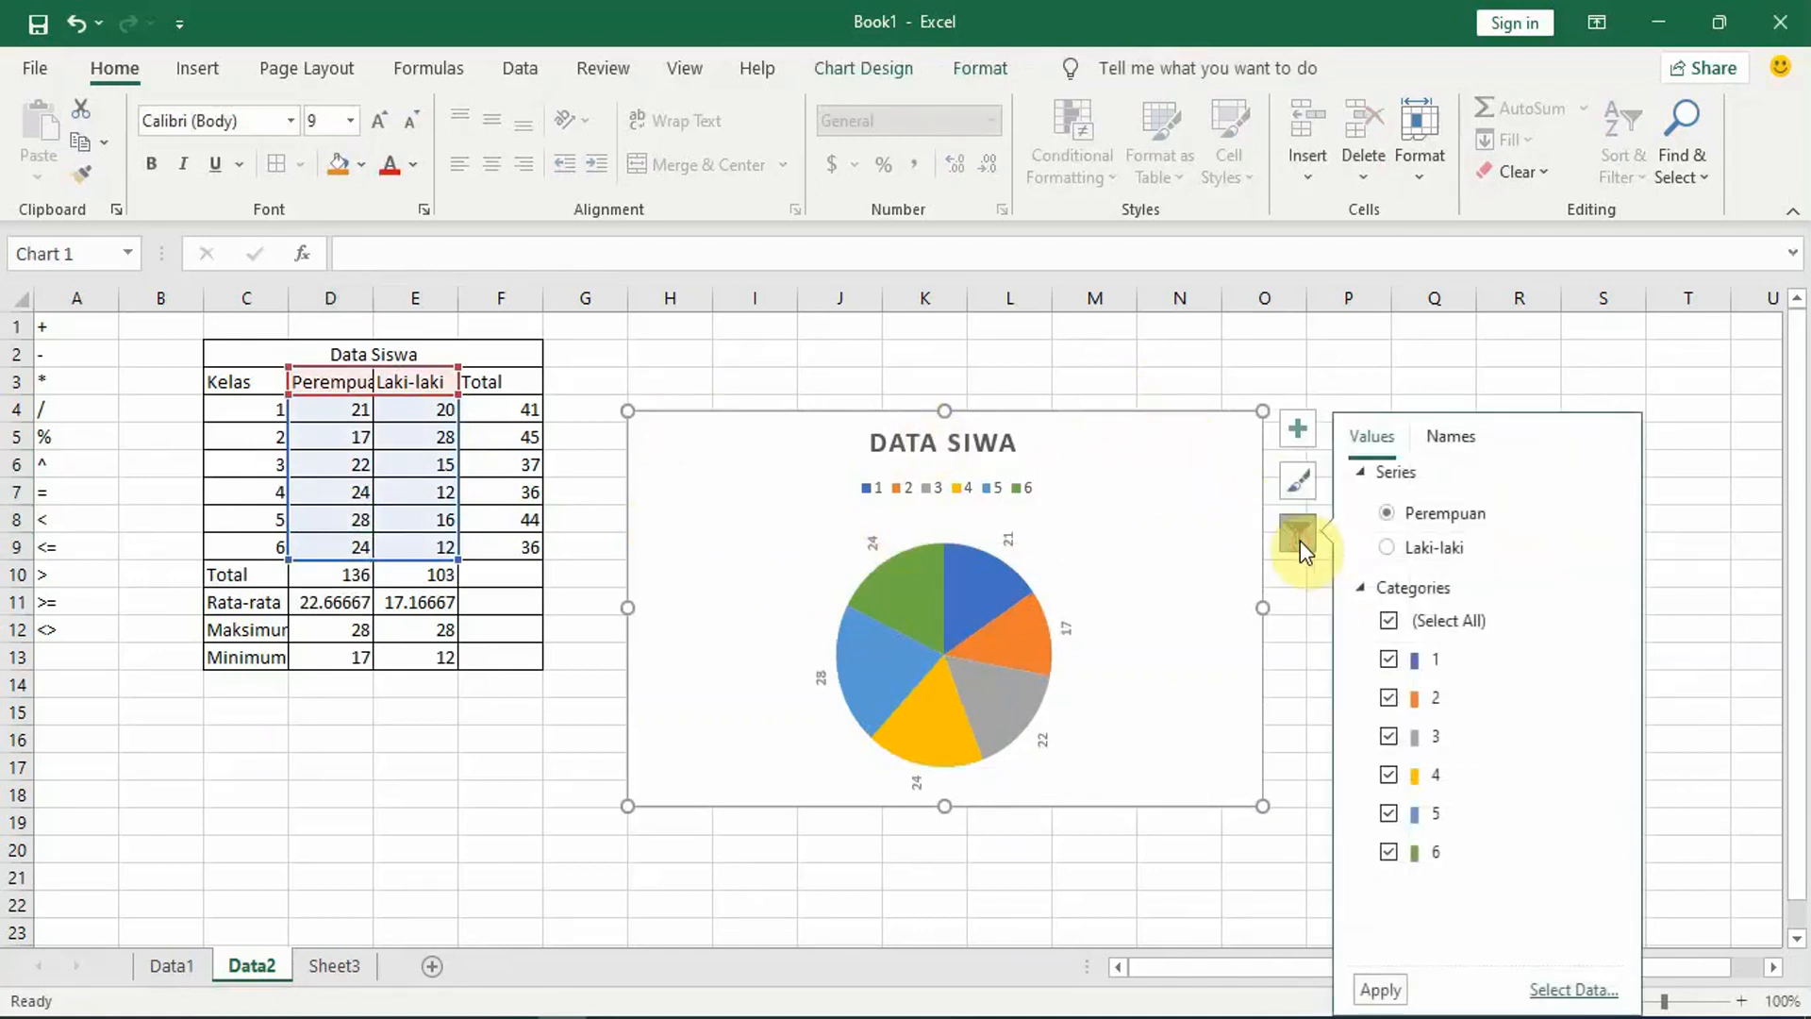
click(1300, 486)
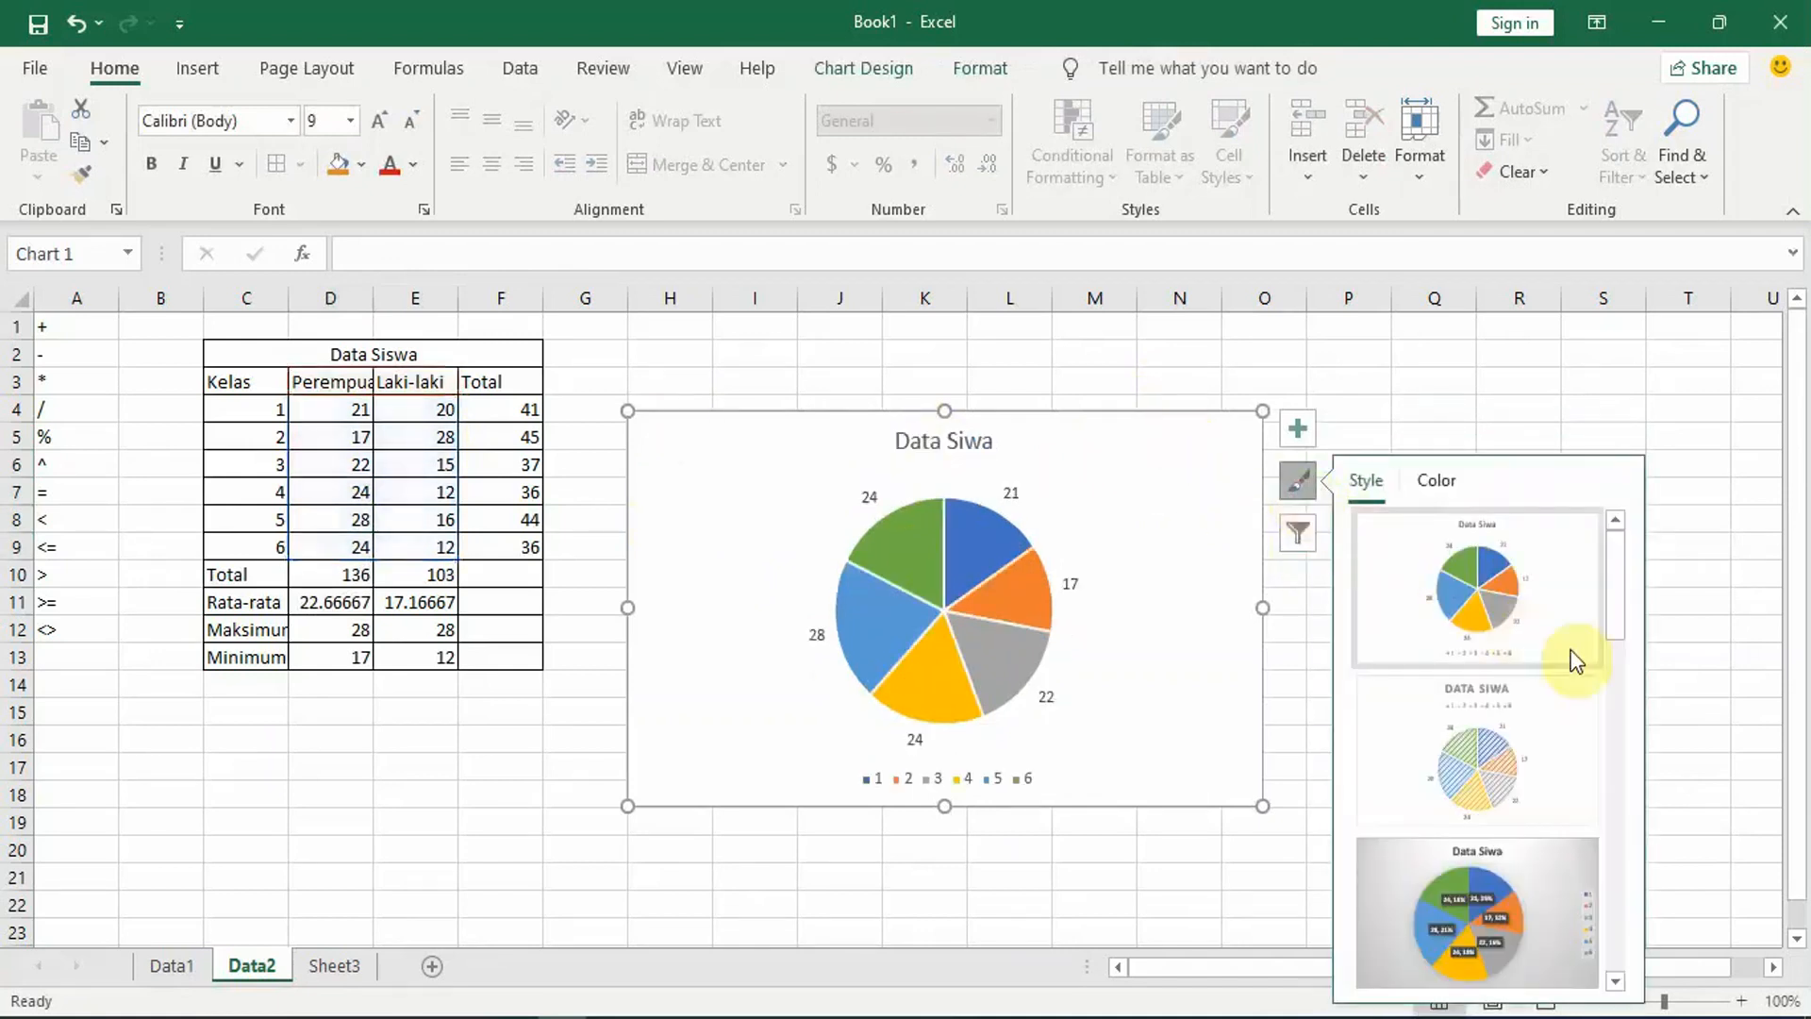
drag(1621, 592, 1631, 811)
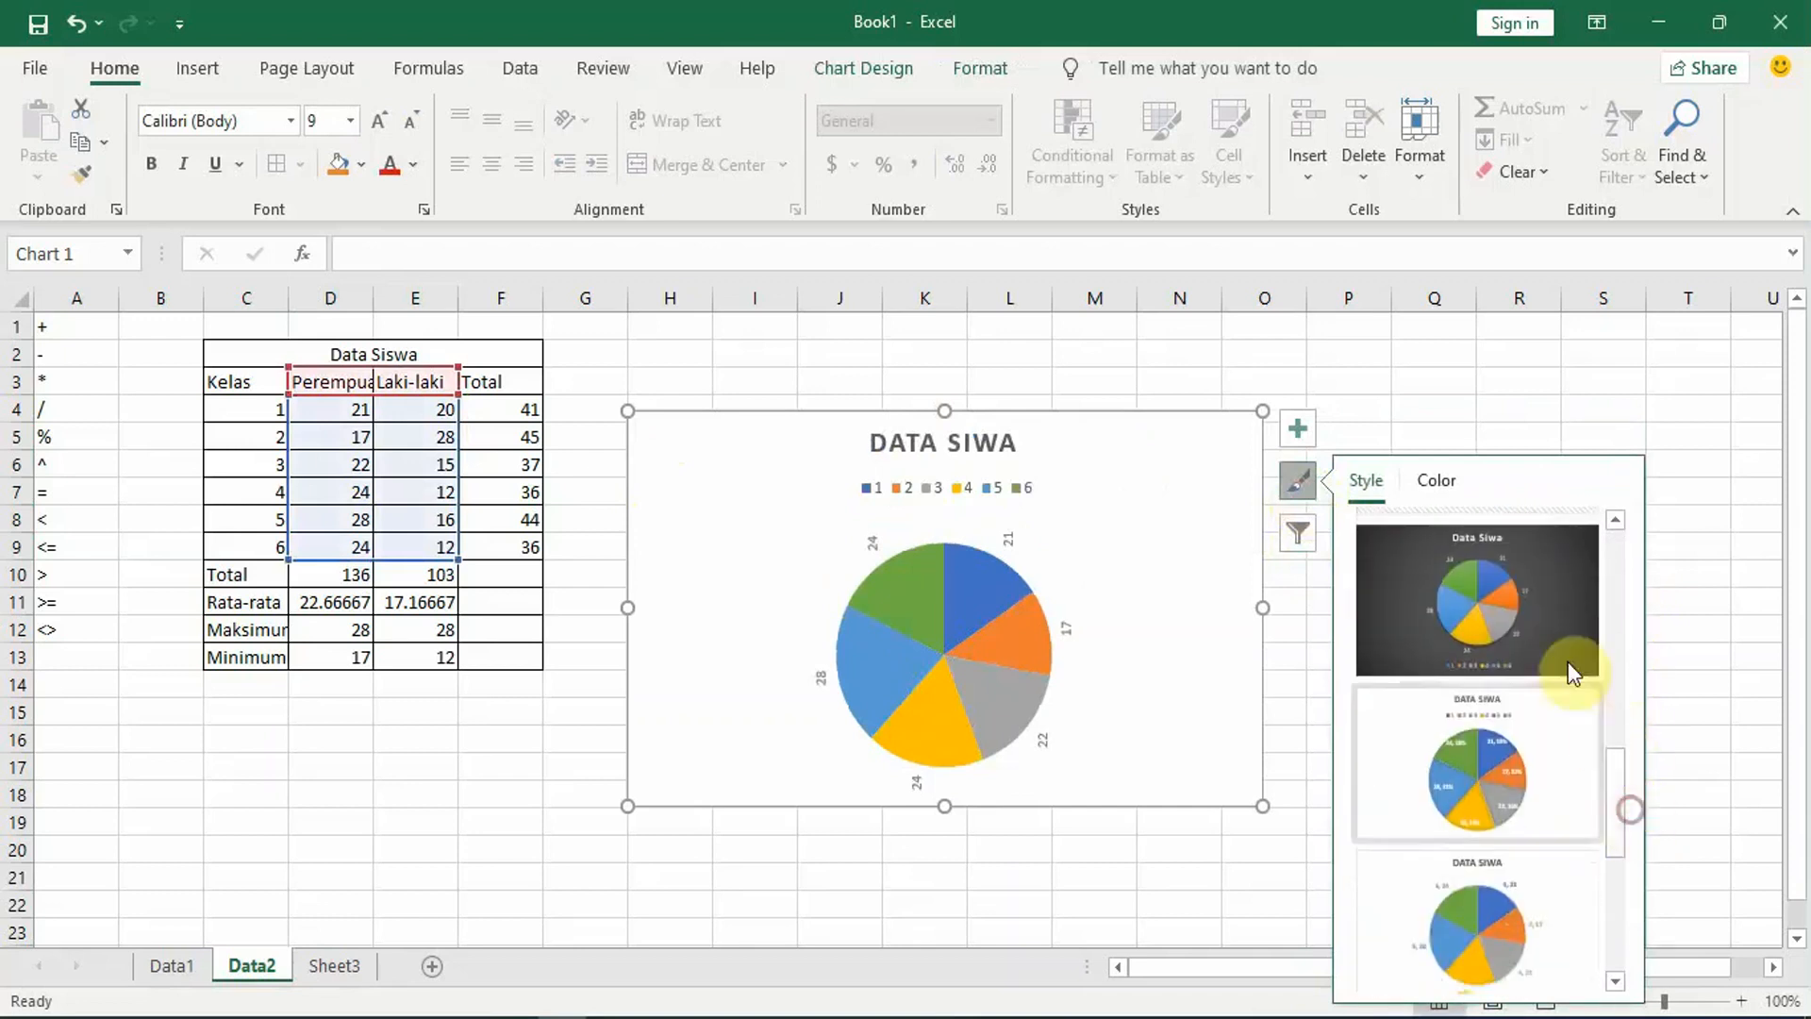
click(1552, 617)
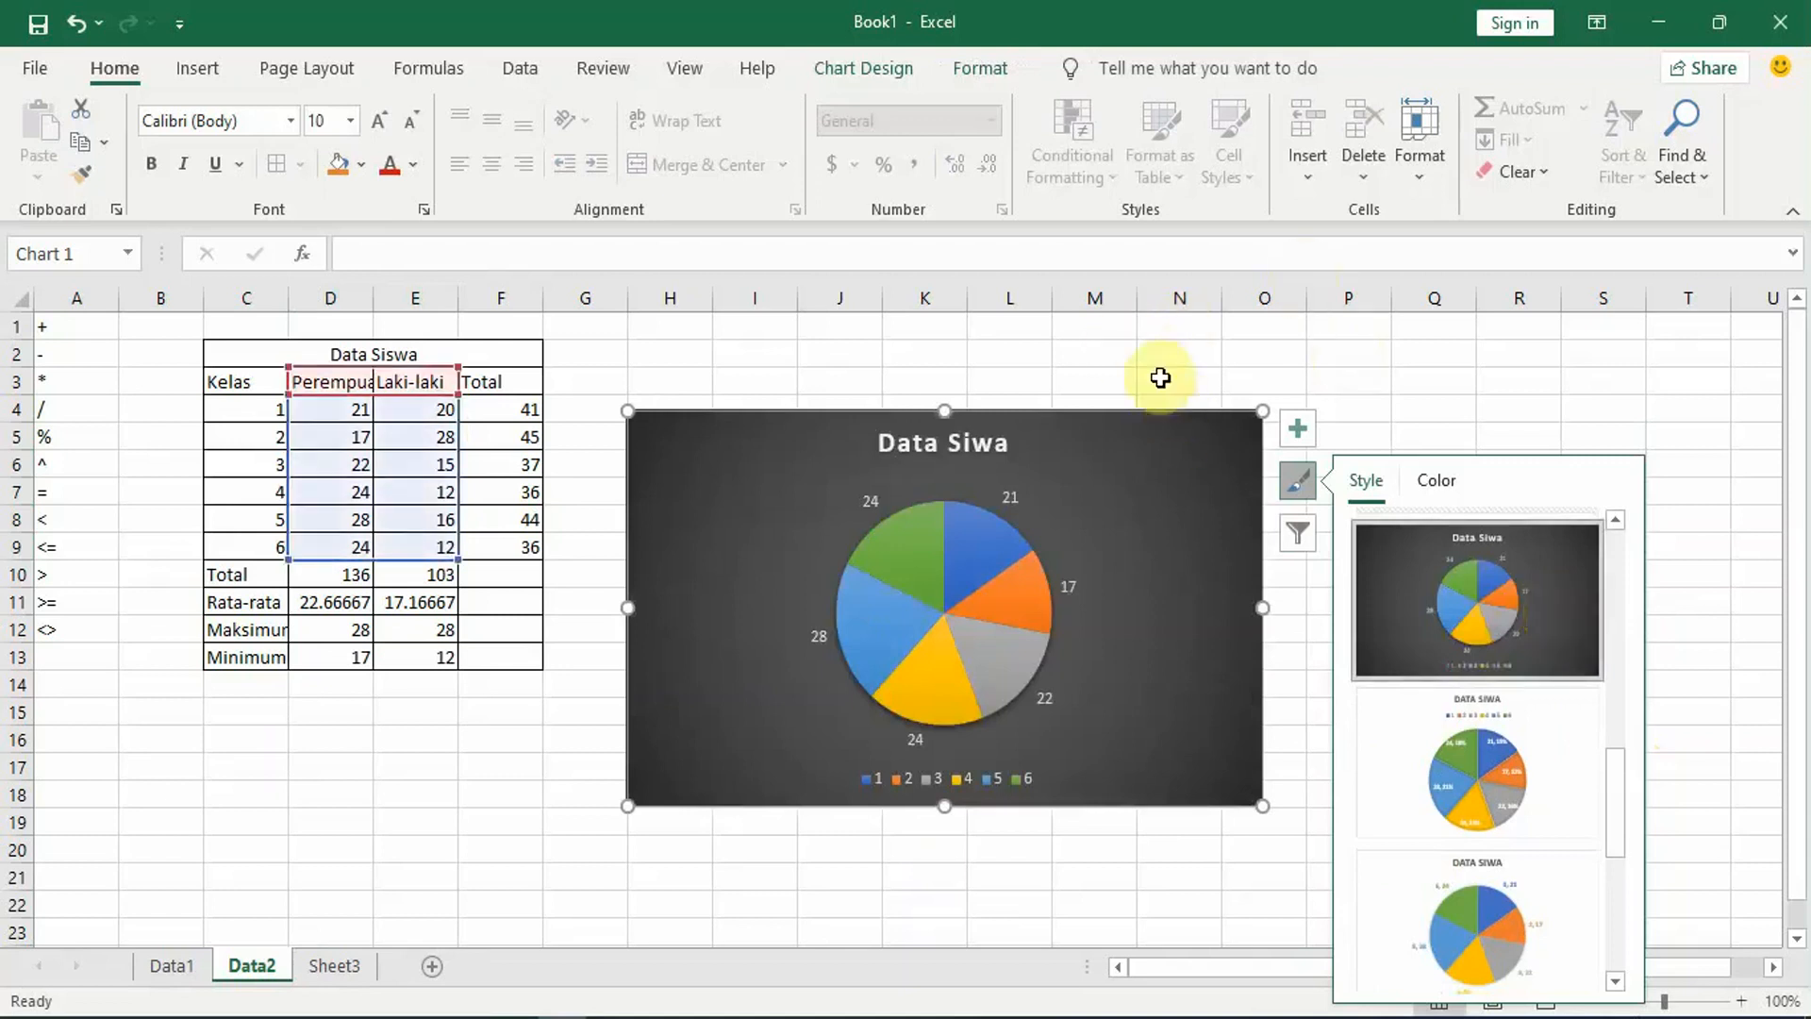
Step: Try several Colorful palettes on the pie chart, keep the fourth one starting with green, and deselect the chart
click(1440, 482)
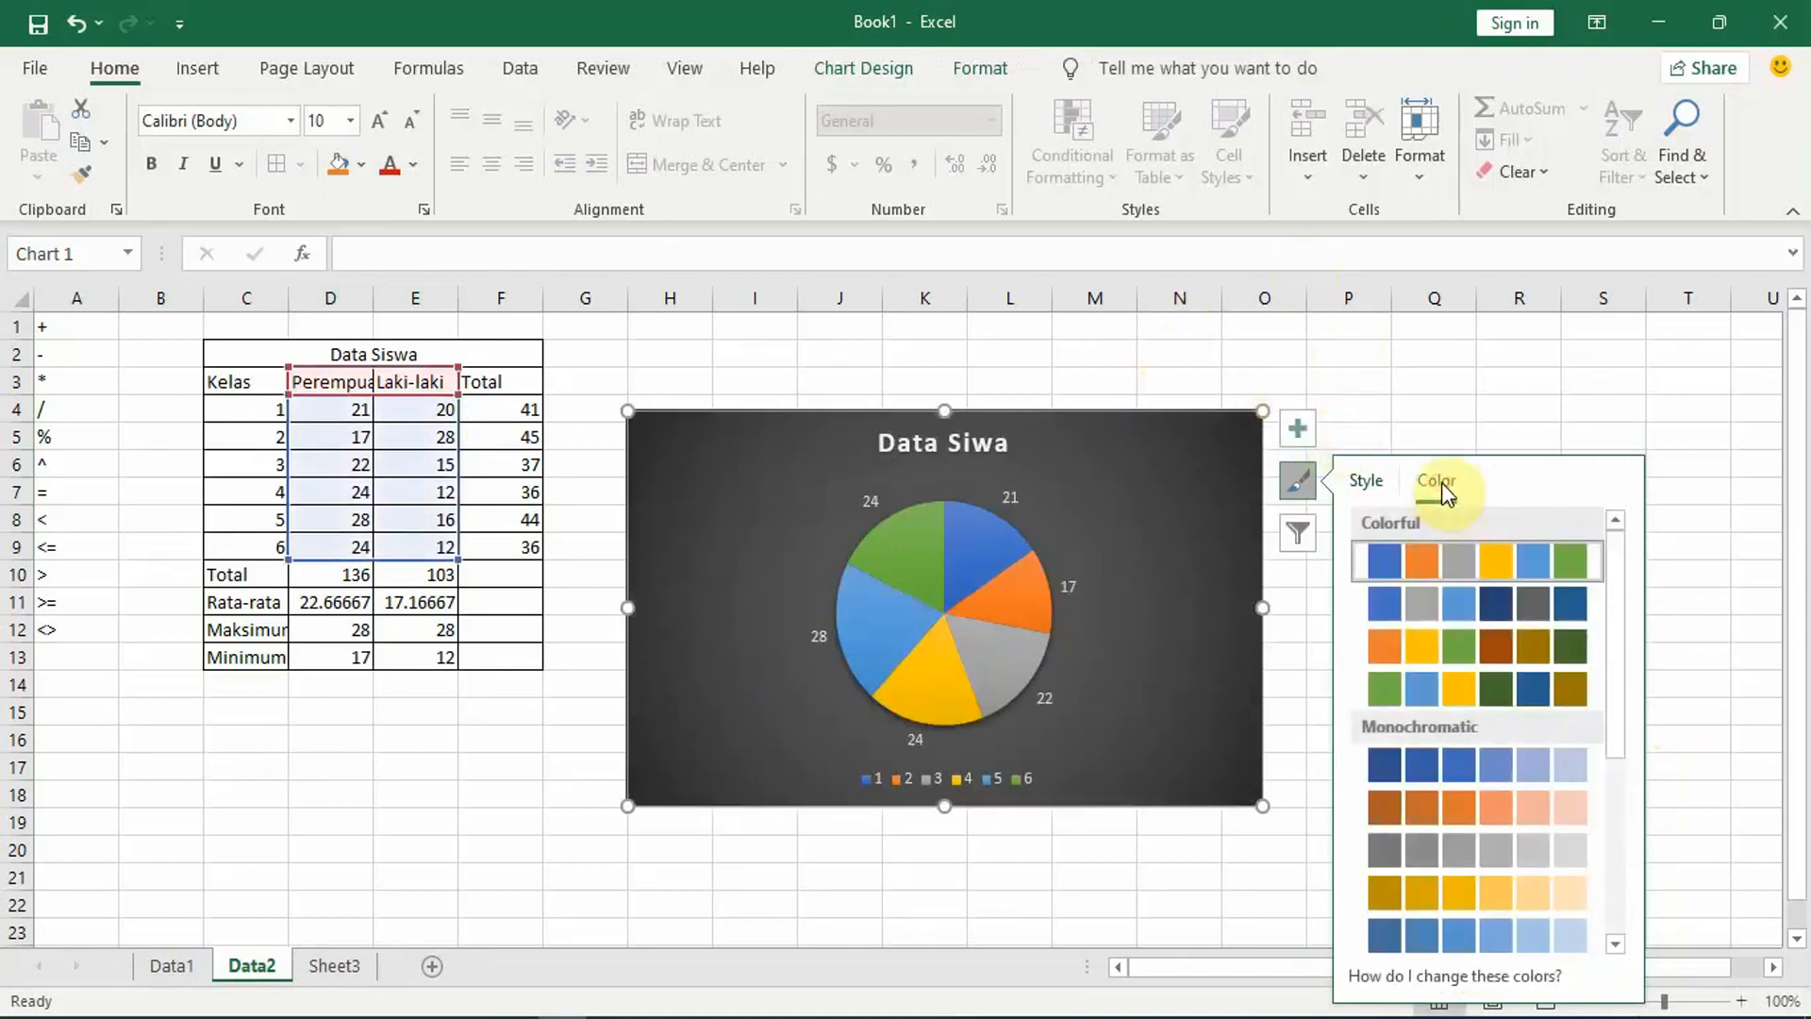
click(1429, 654)
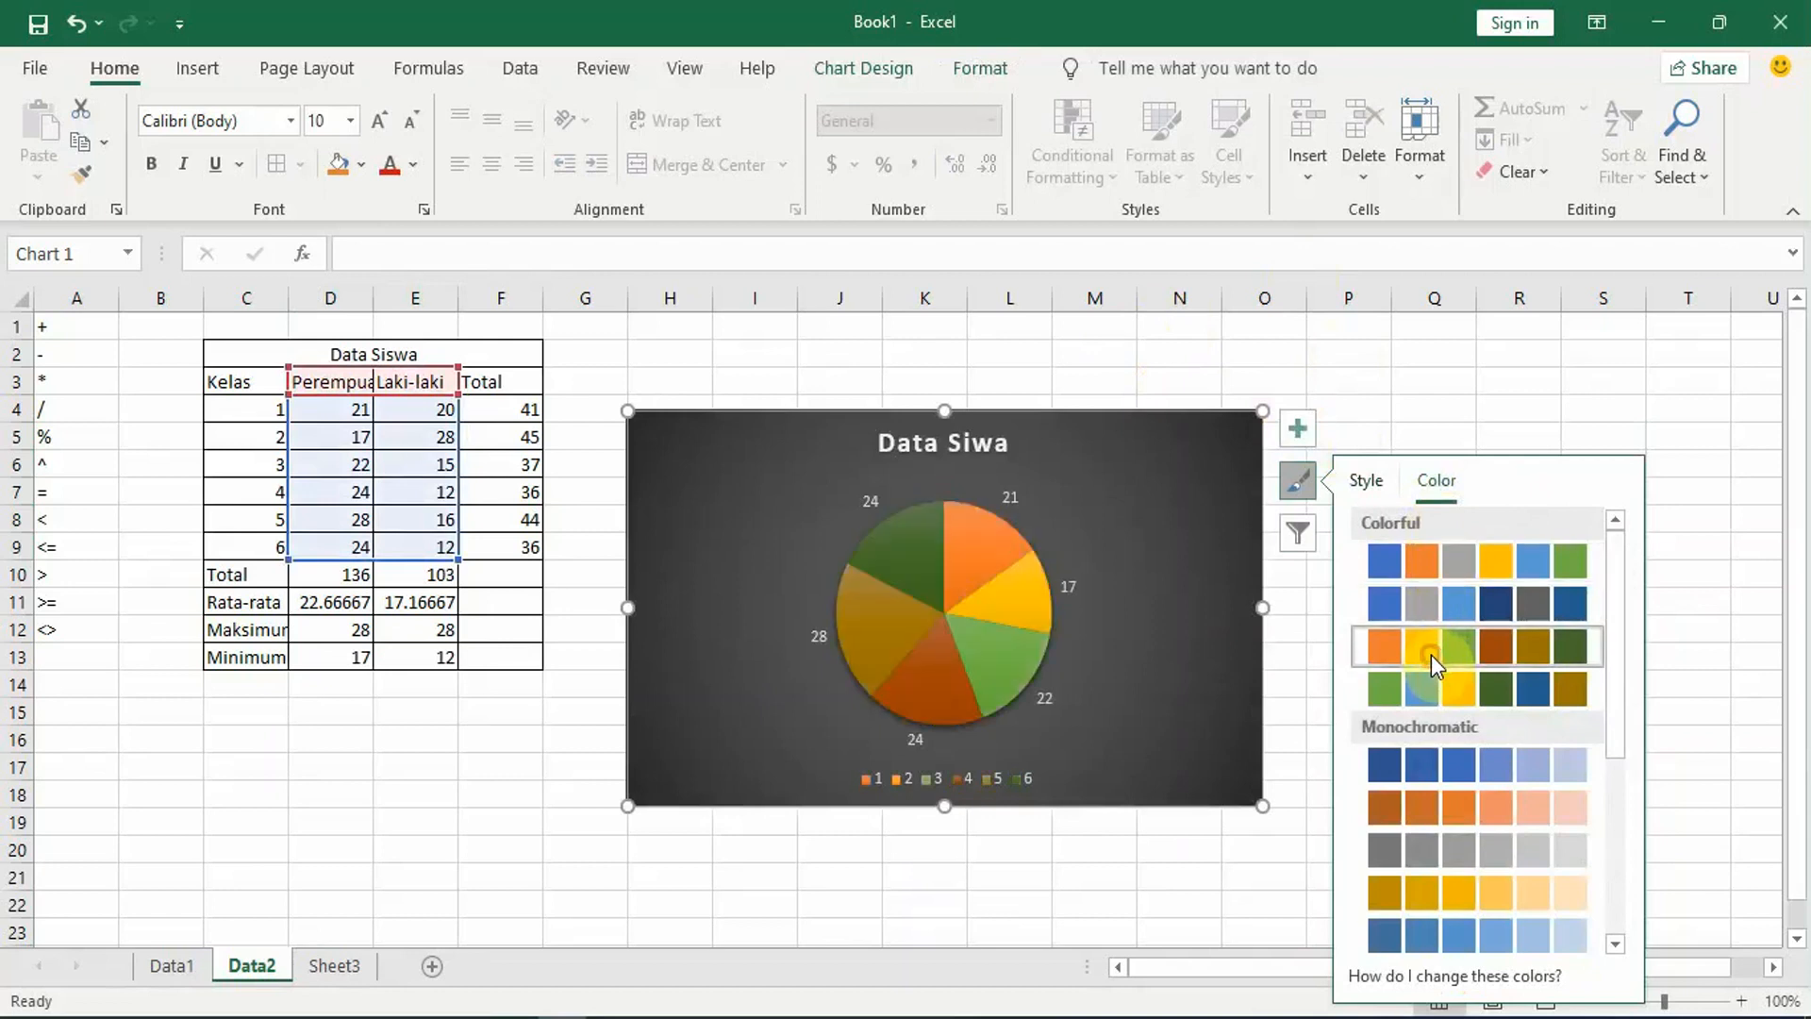
click(1382, 603)
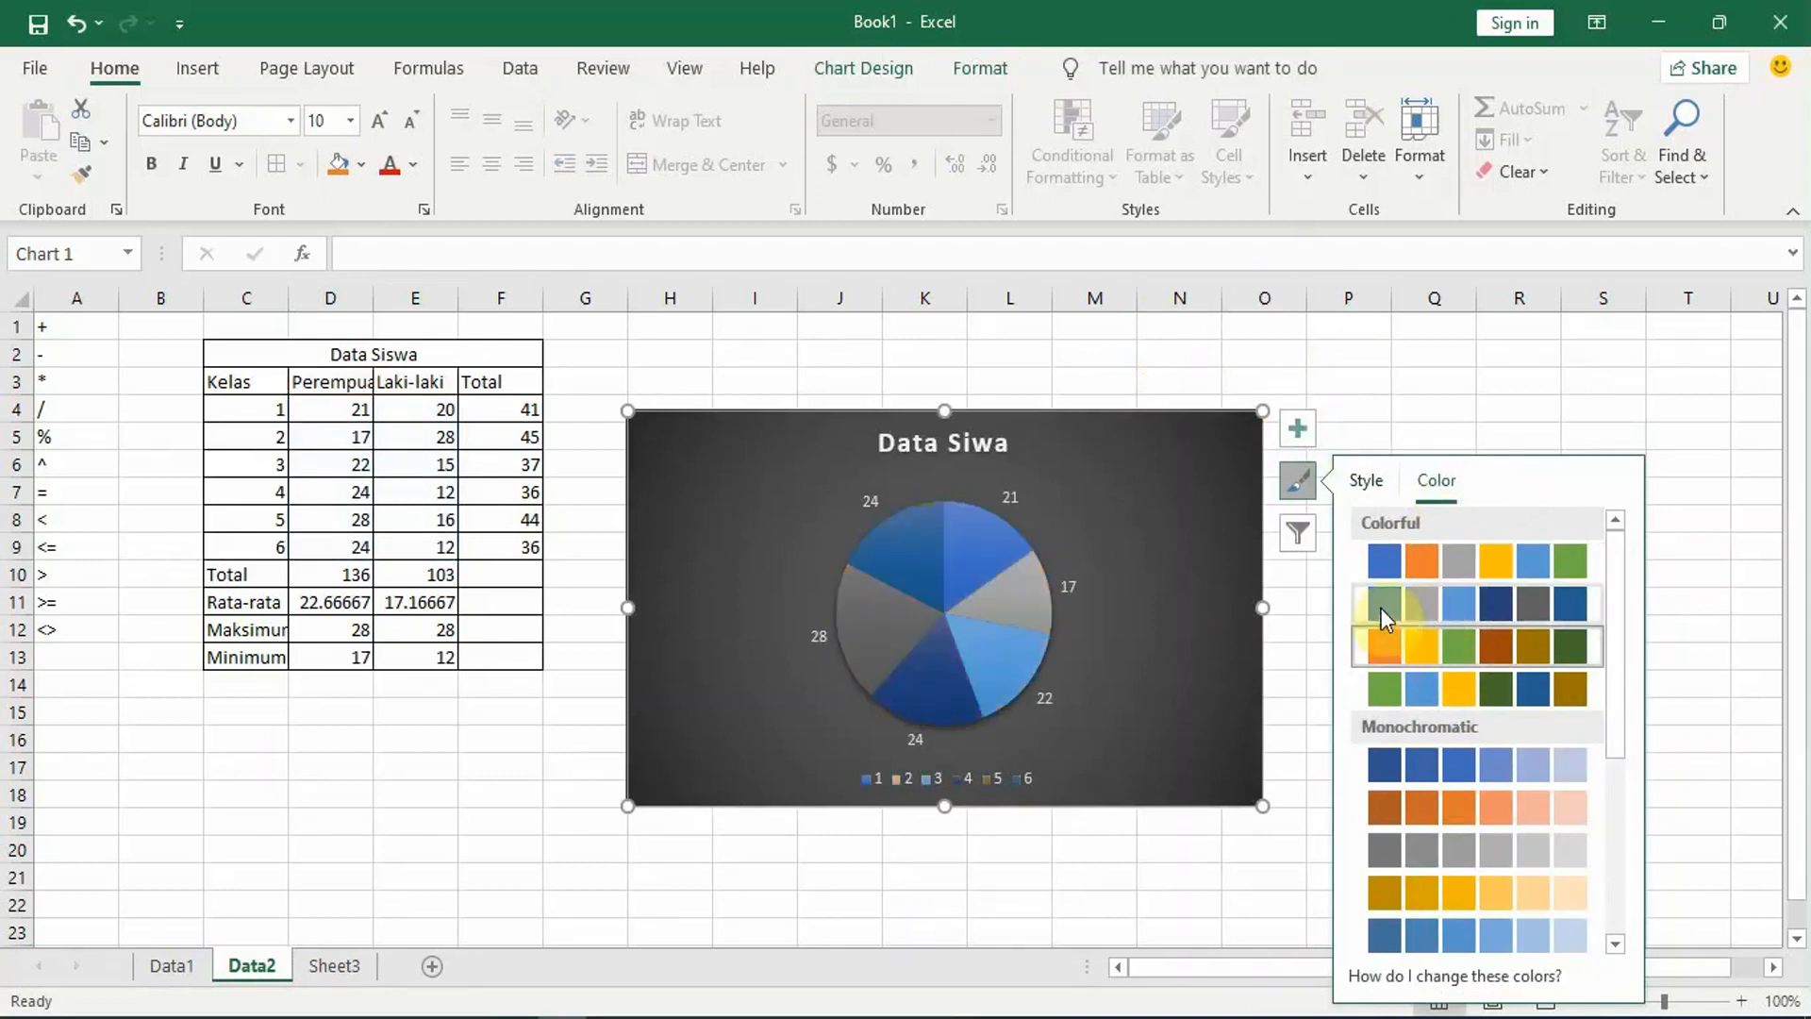
click(1400, 694)
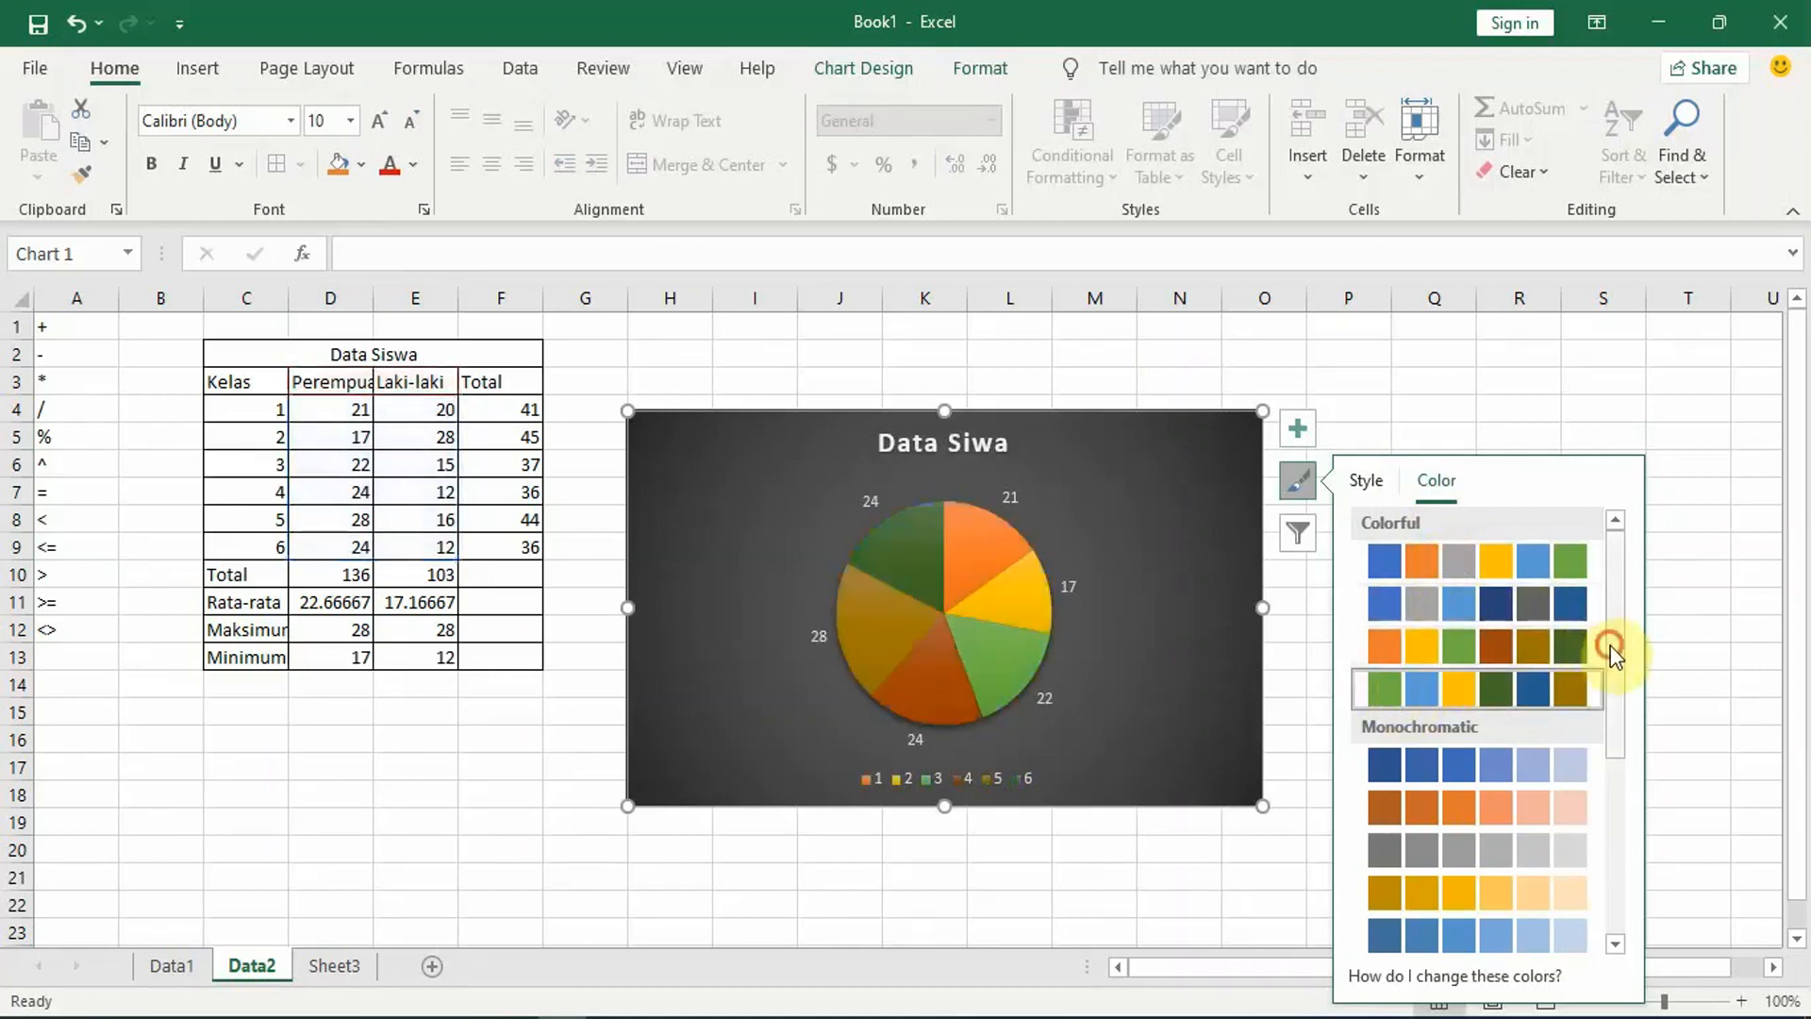
drag(1610, 645, 1614, 813)
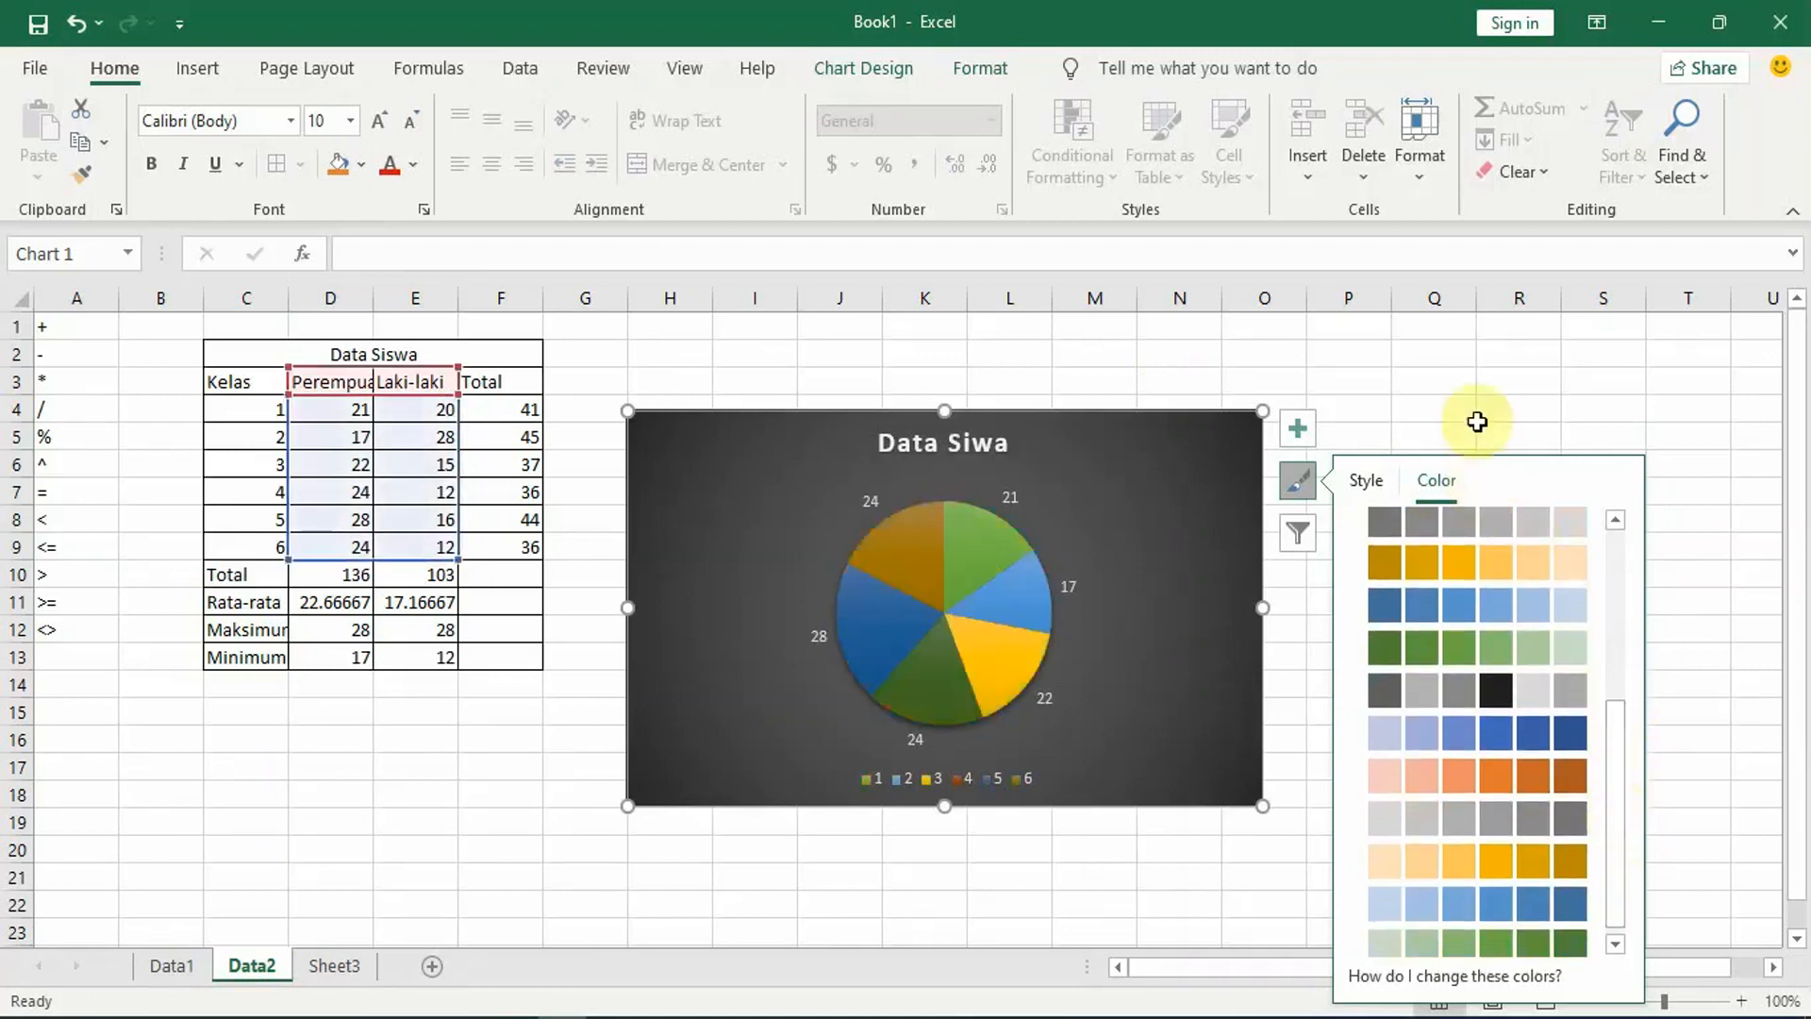
click(1478, 387)
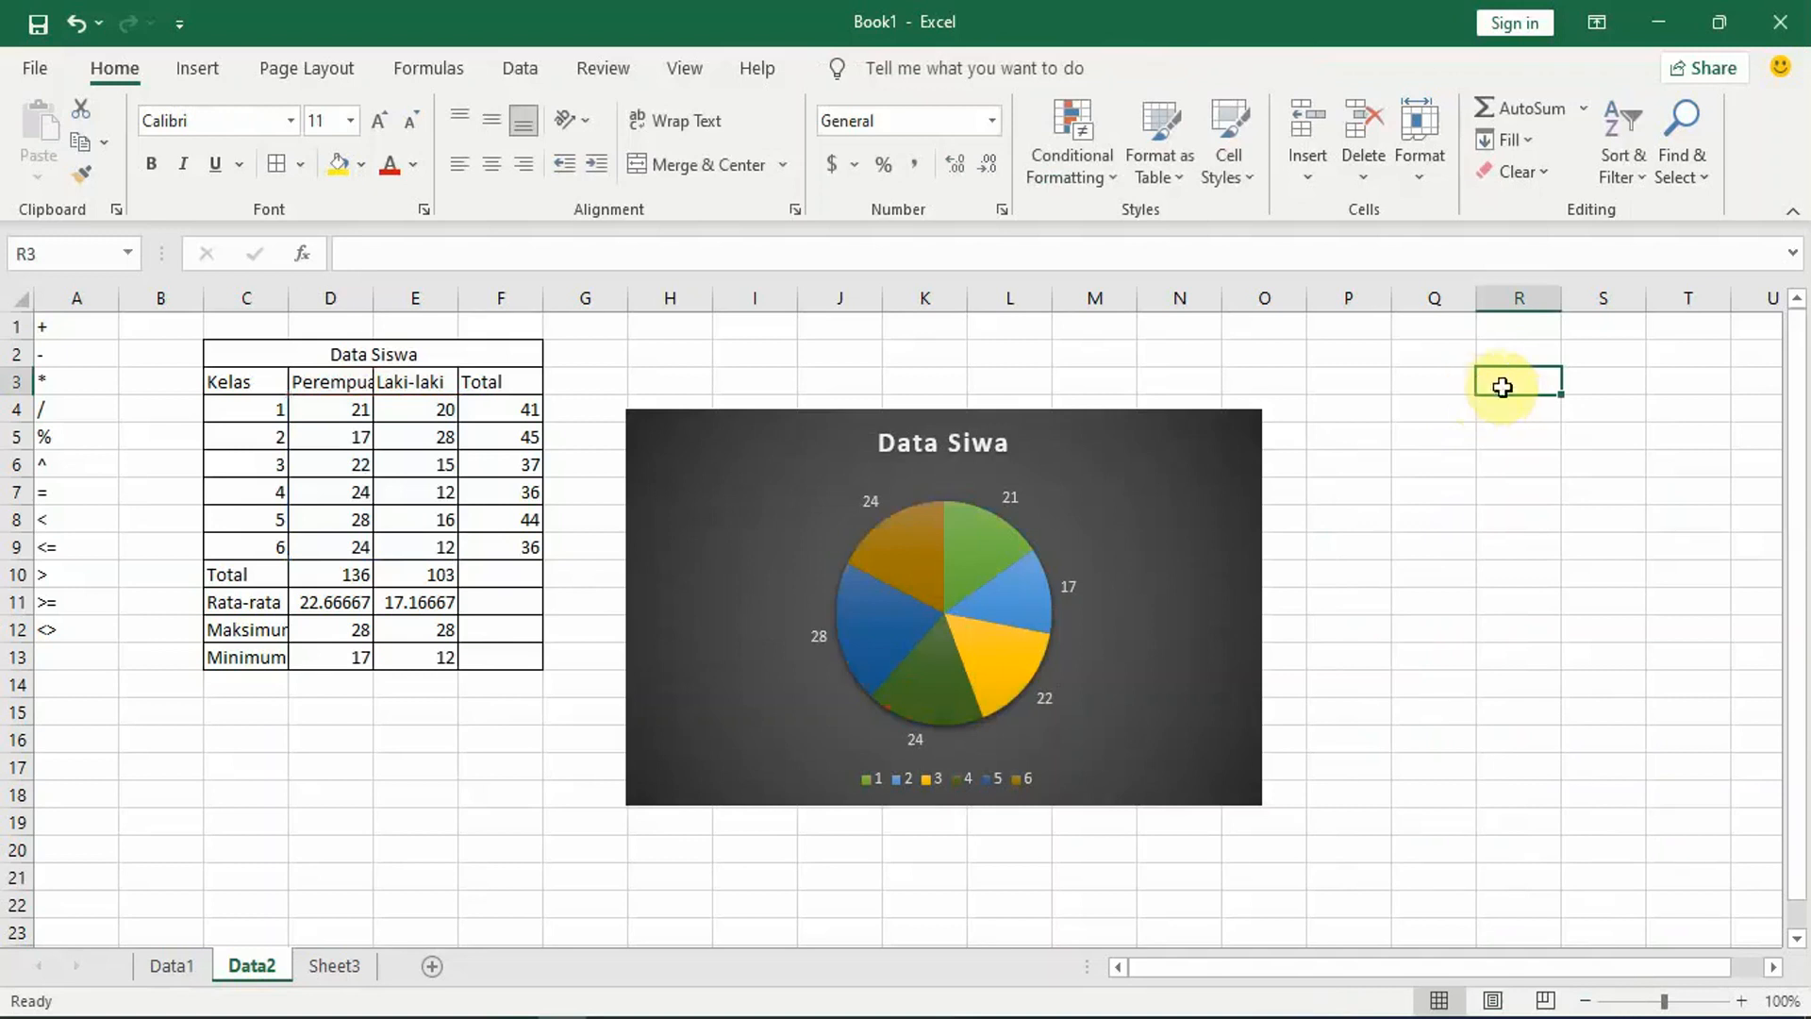
click(1451, 476)
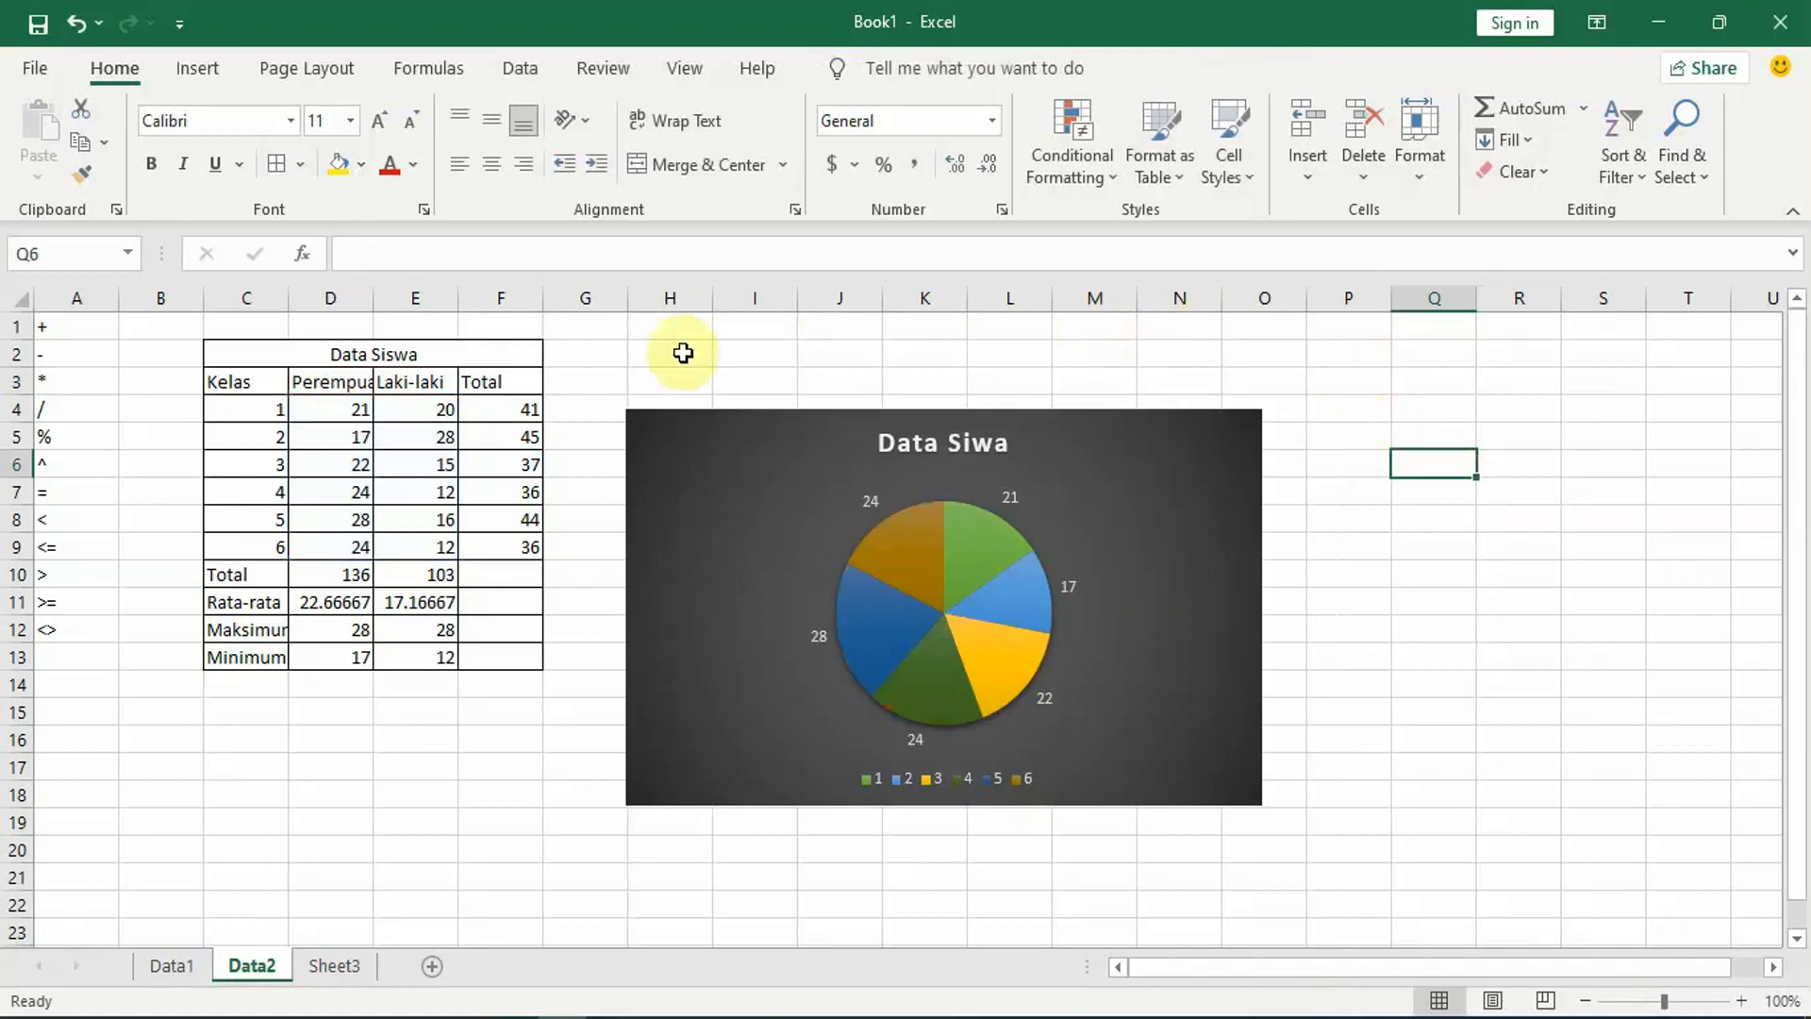
Step: Start saving the workbook as Data Siwa in the Documents folder, cancel the save and return to the worksheet
click(647, 350)
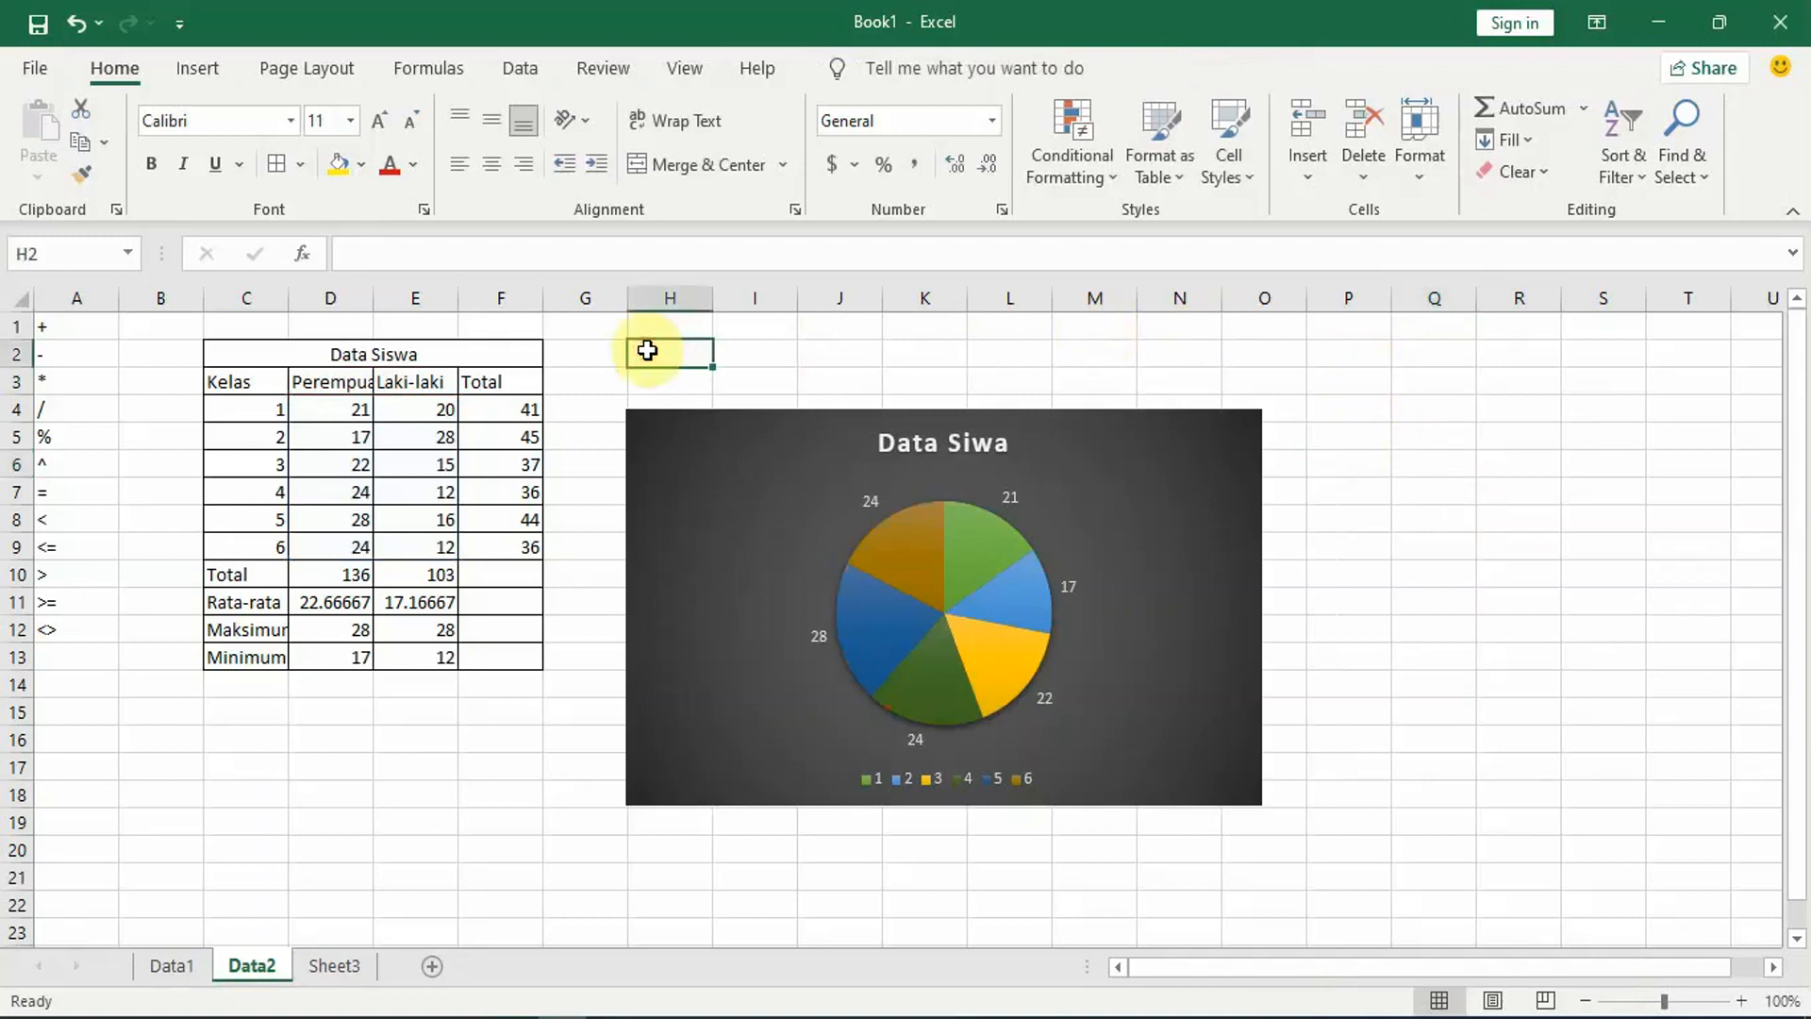
key(ctrl+s)
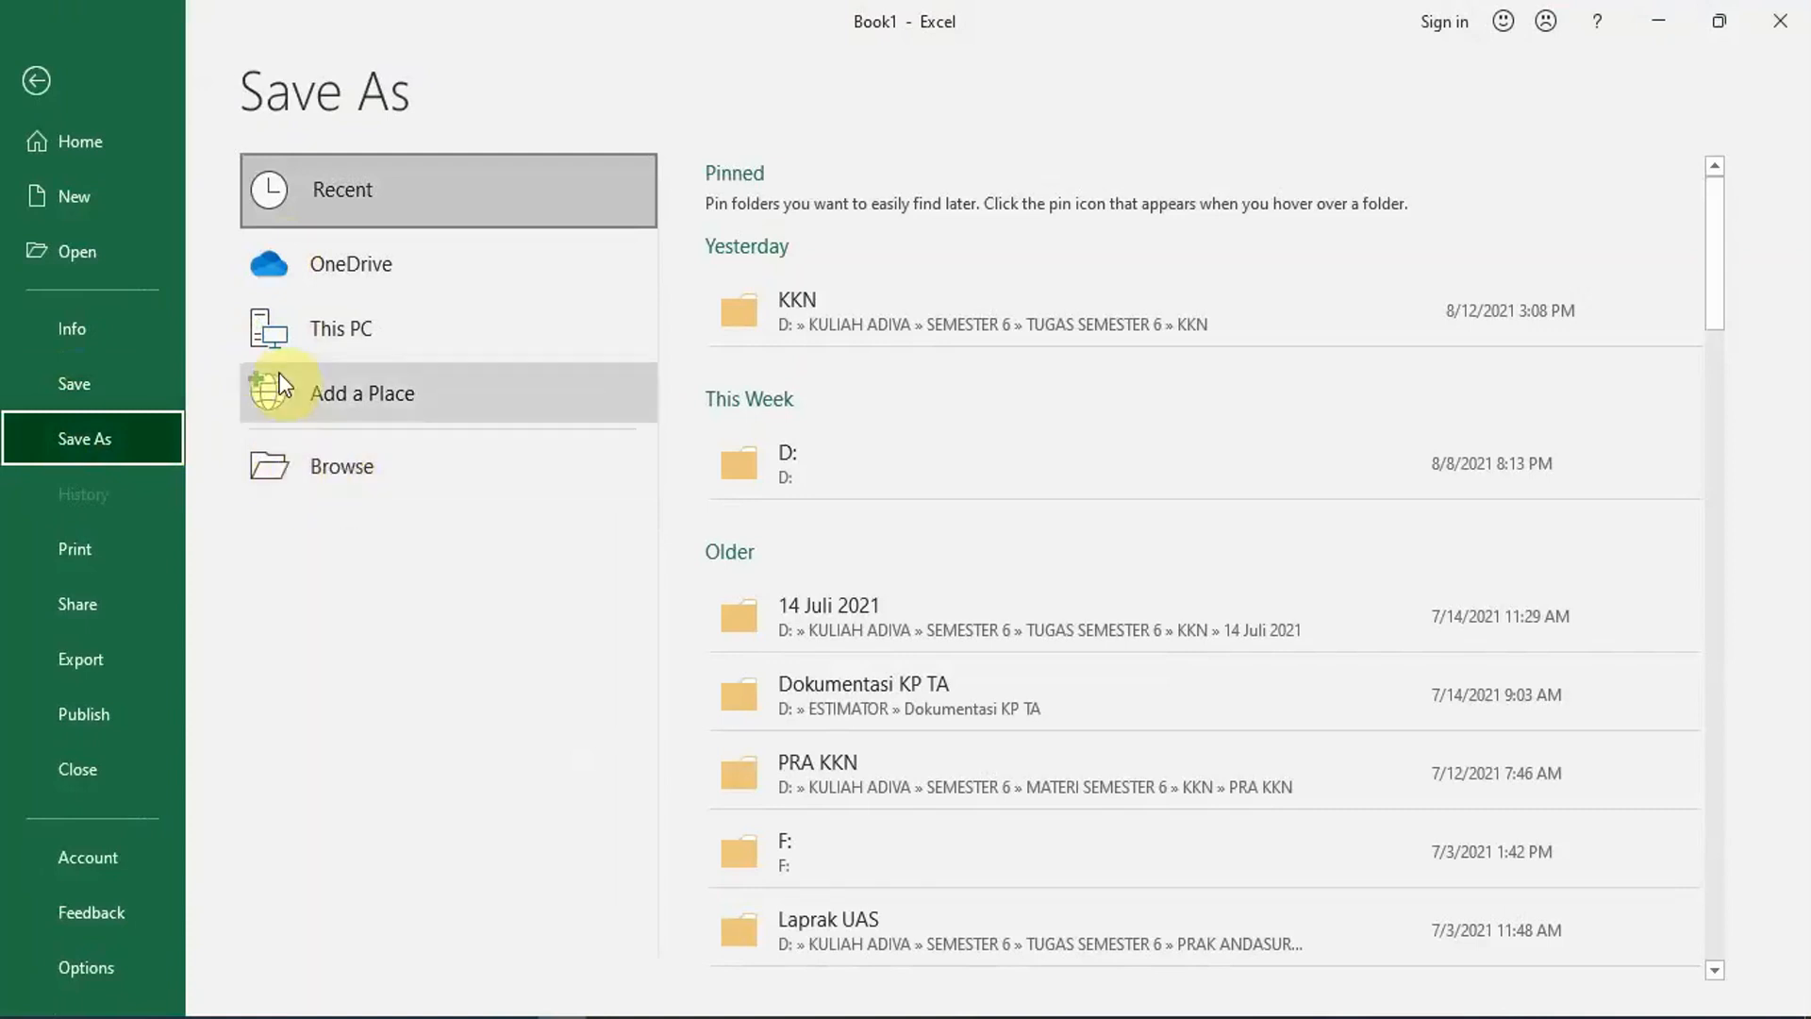
click(381, 456)
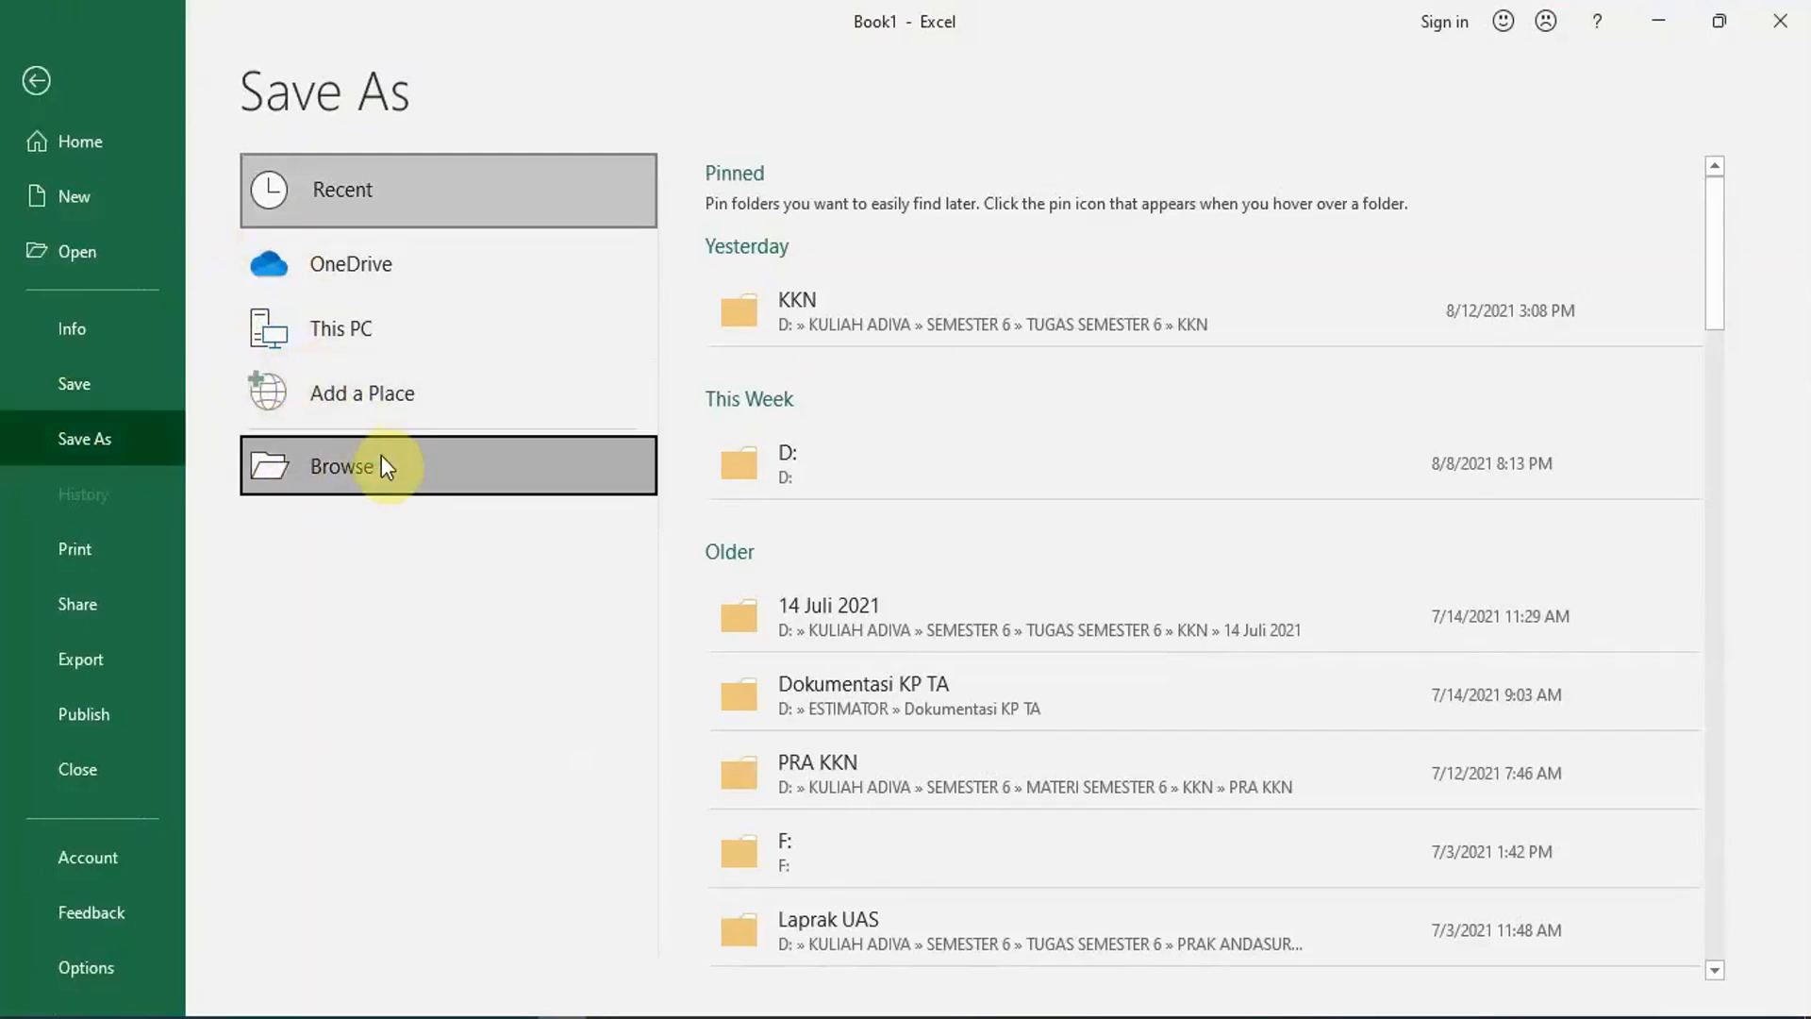
click(382, 466)
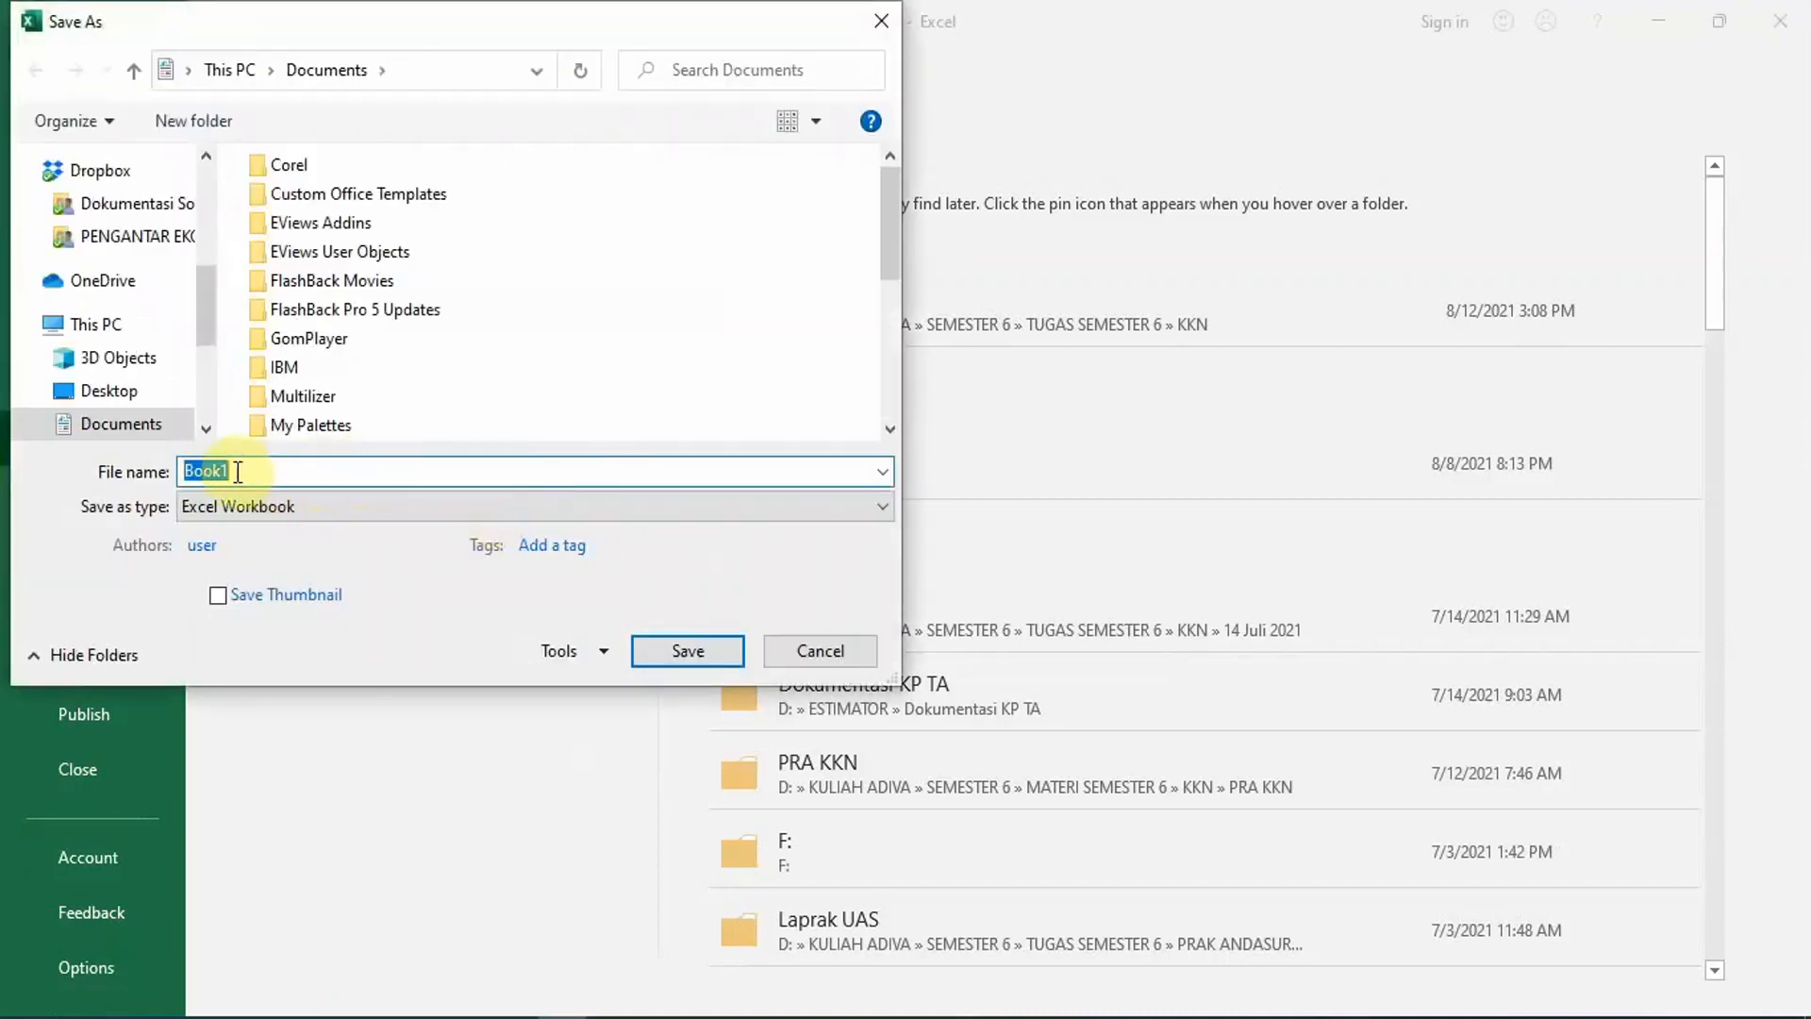
key(BackSpace)
text(Data S)
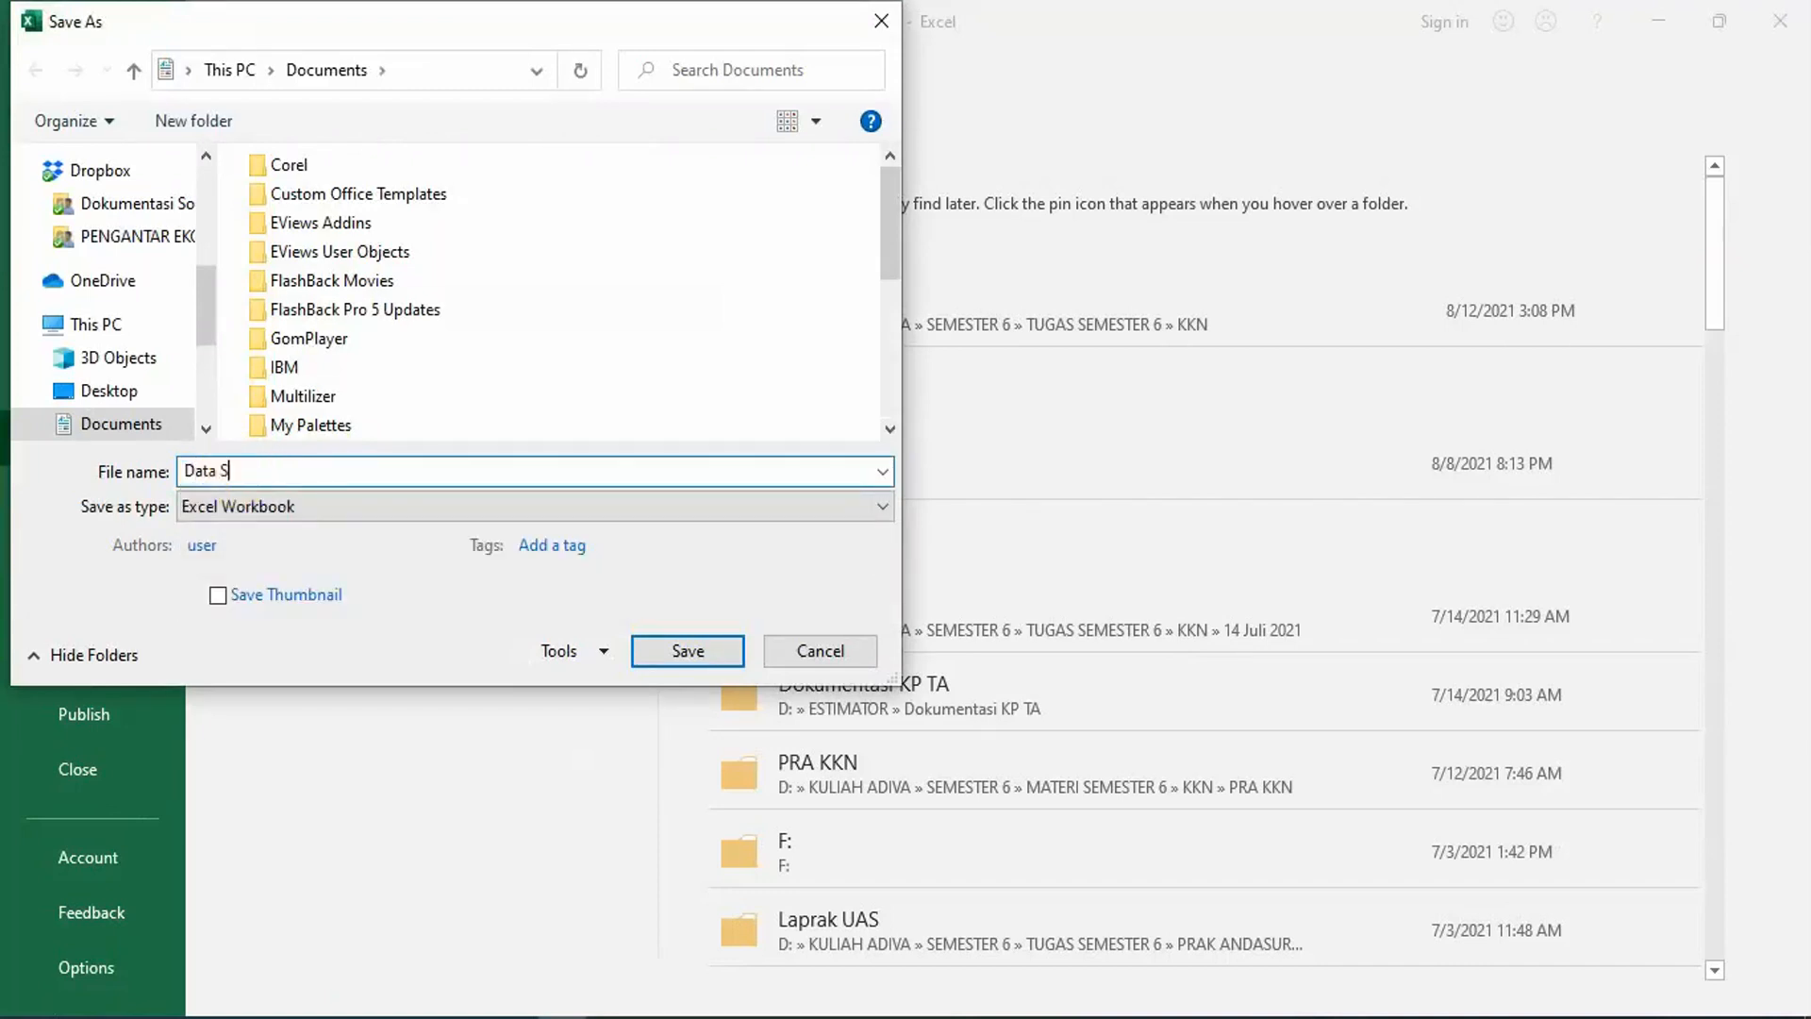
text(iwa)
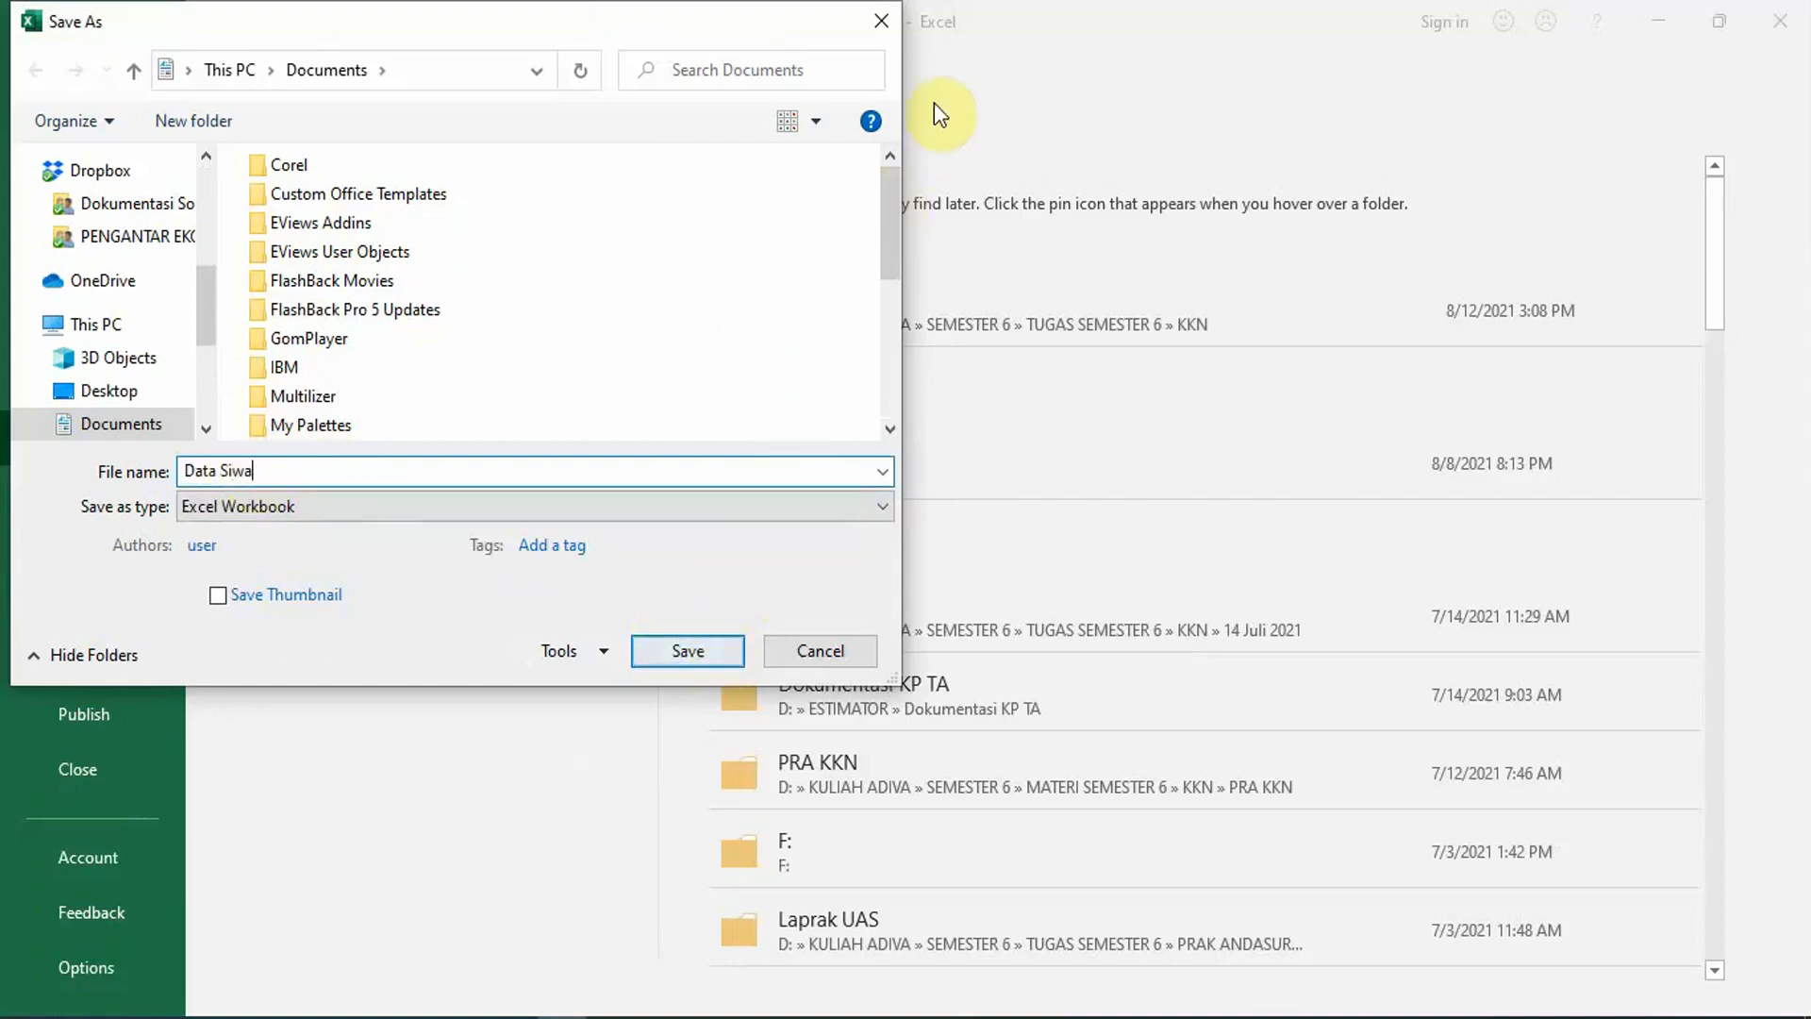
click(881, 20)
click(26, 81)
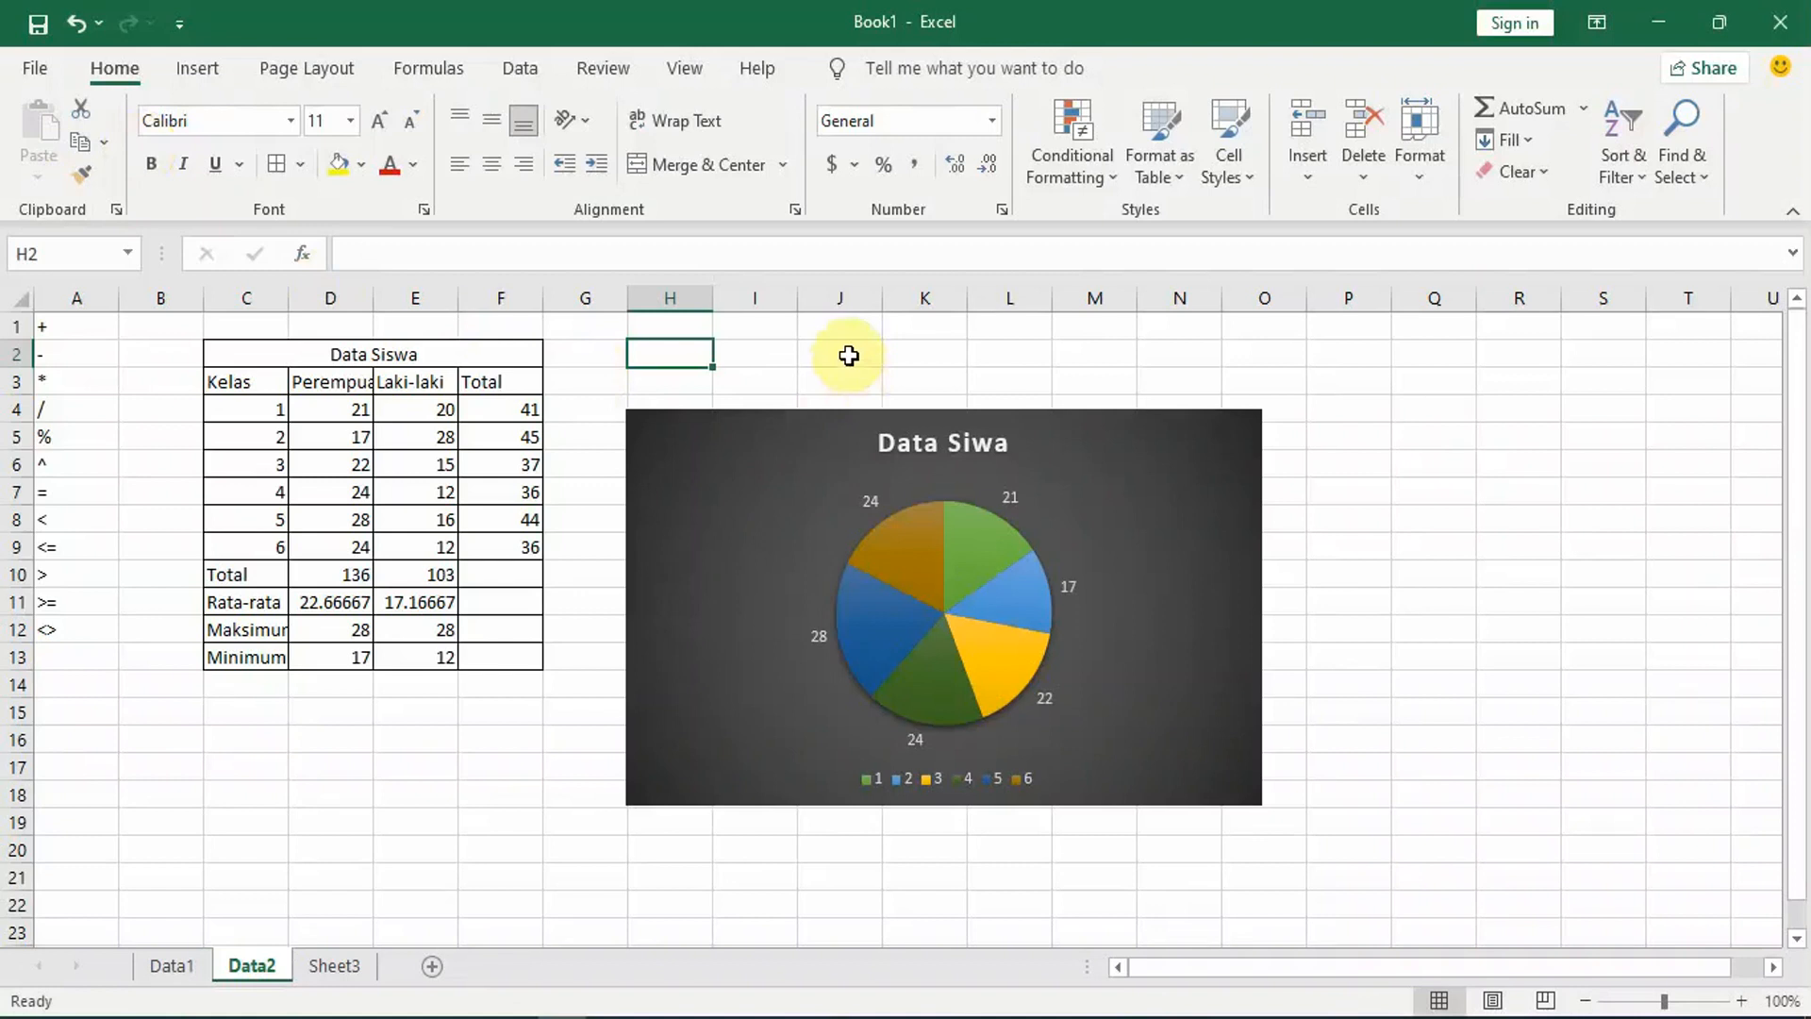
Step: Create a new blank workbook and switch back to the Book1 workbook
key(ctrl+n)
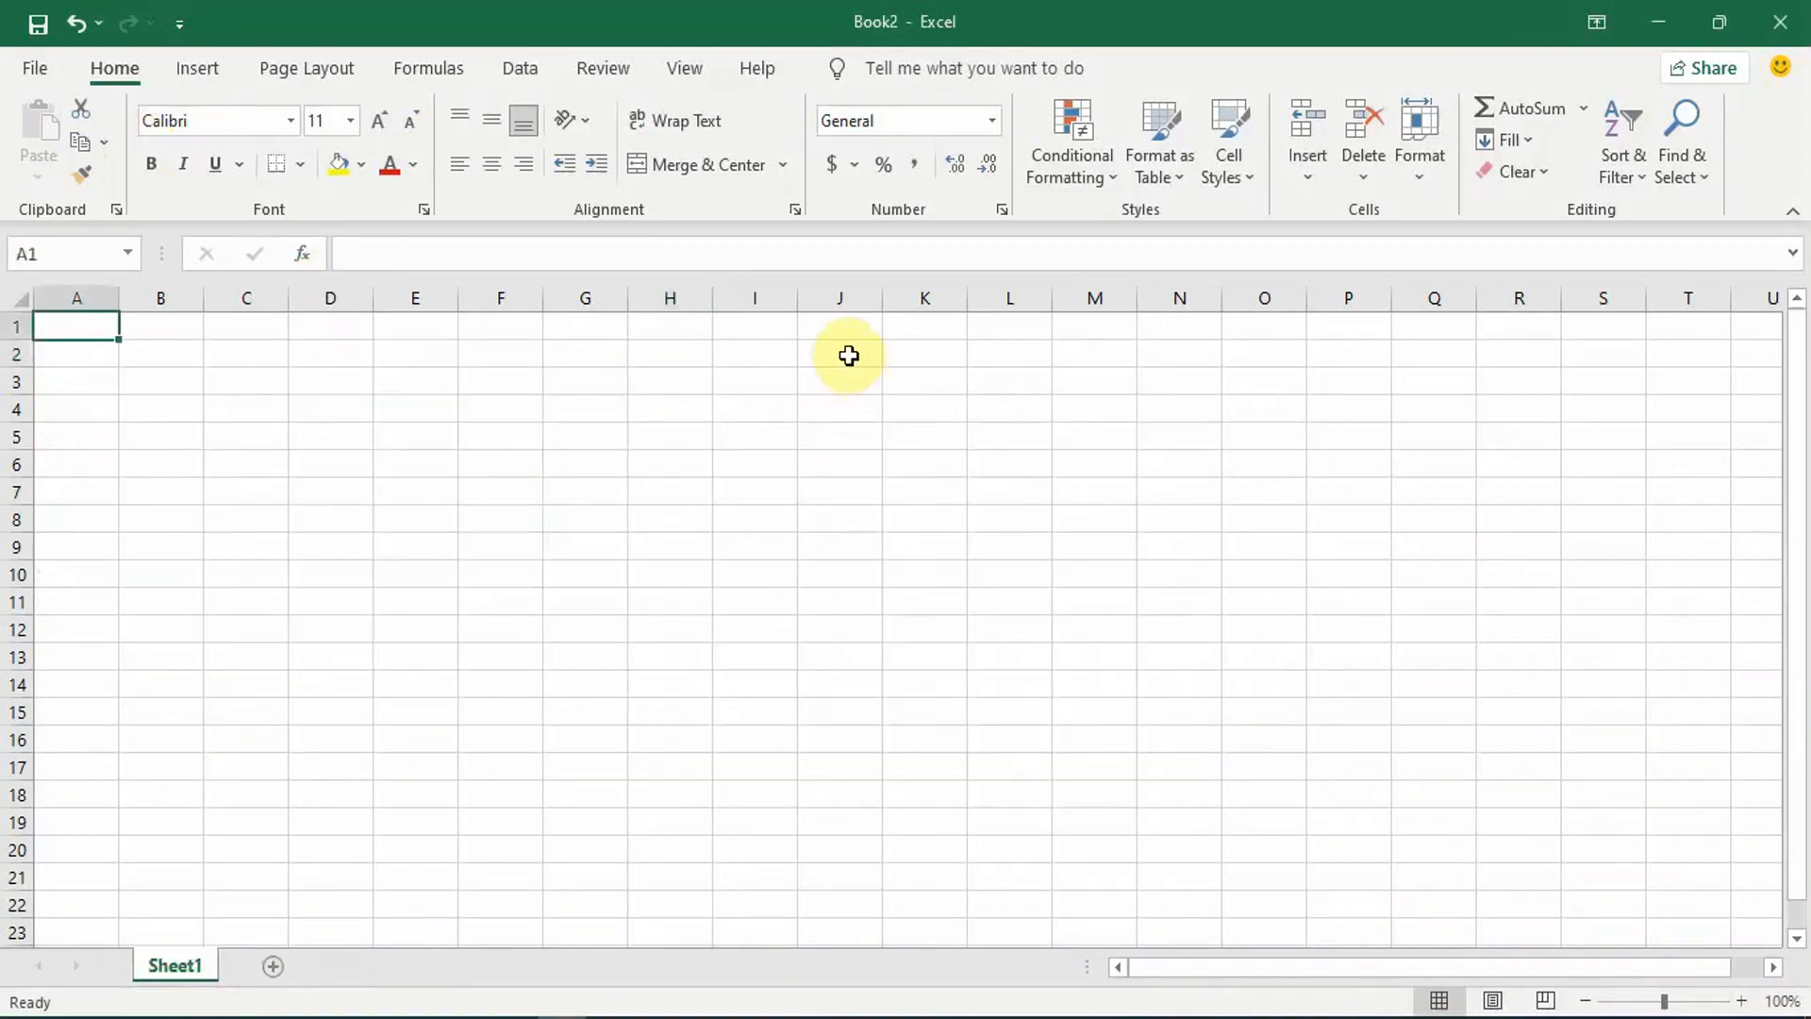
click(561, 1017)
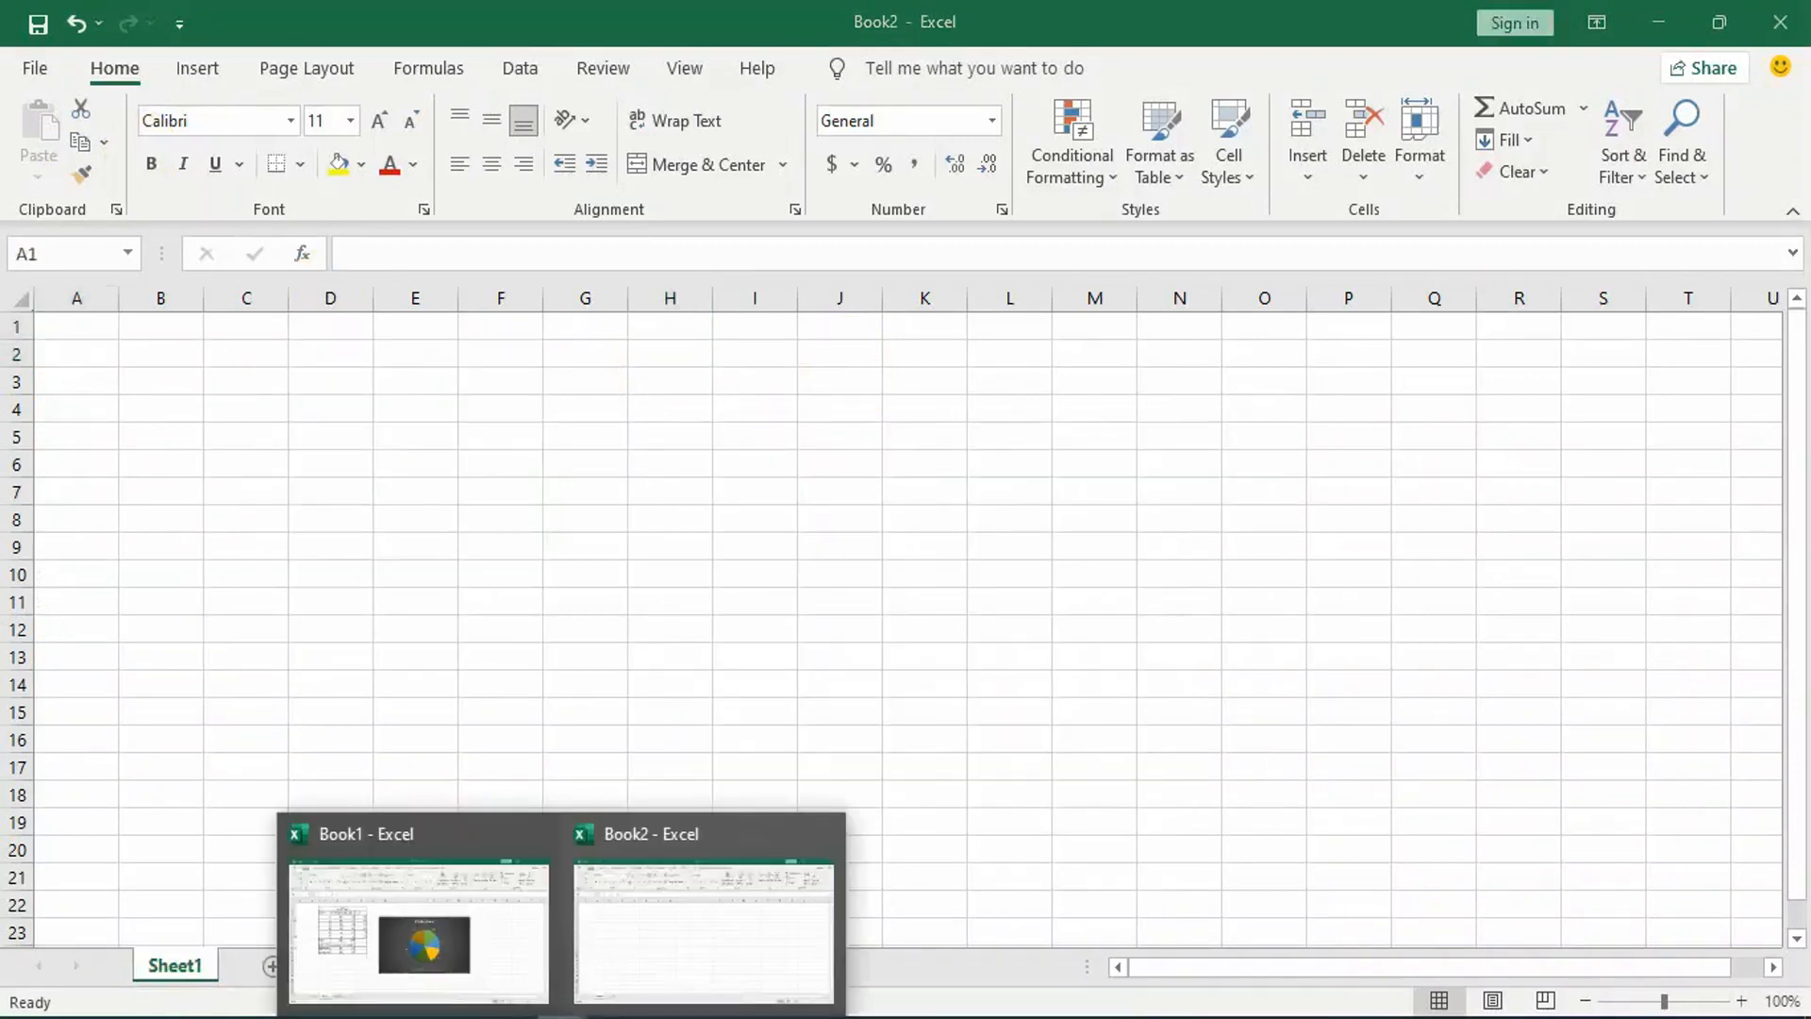
click(479, 903)
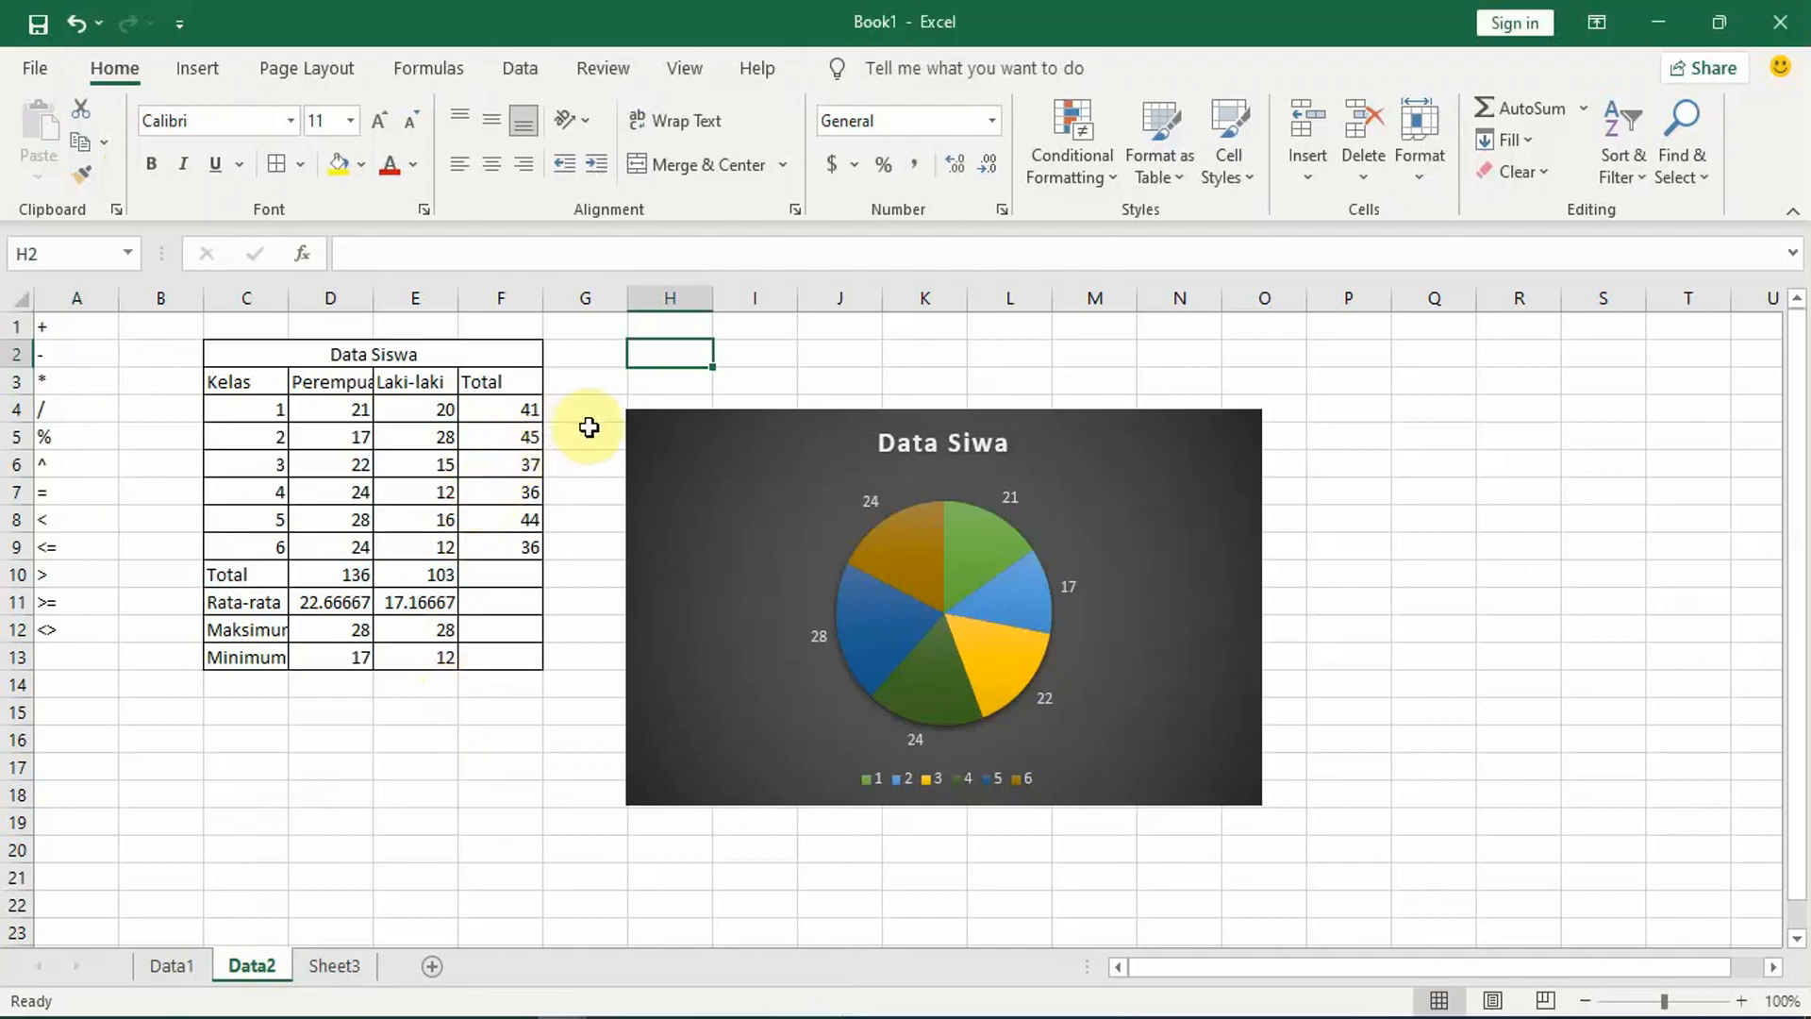
Step: Open the recent workbook Semester Ganjil 2021 - 2022 and switch back to Book1
key(ctrl+o)
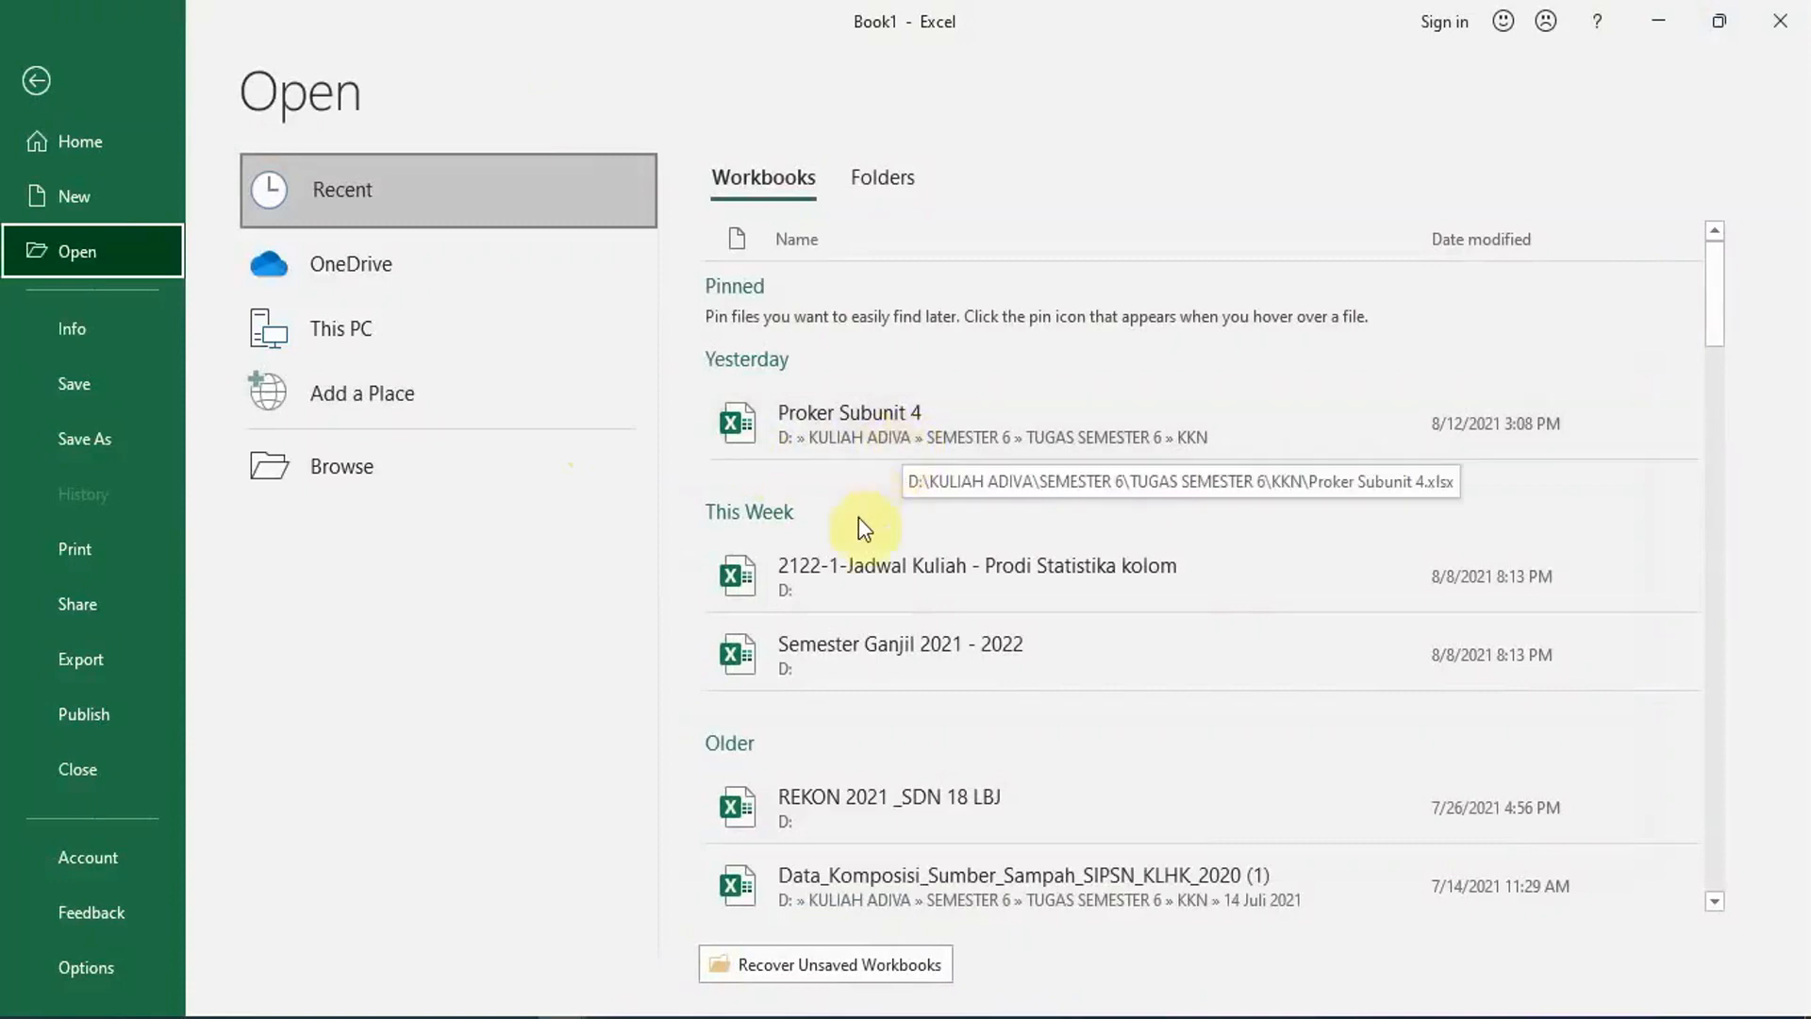
click(939, 658)
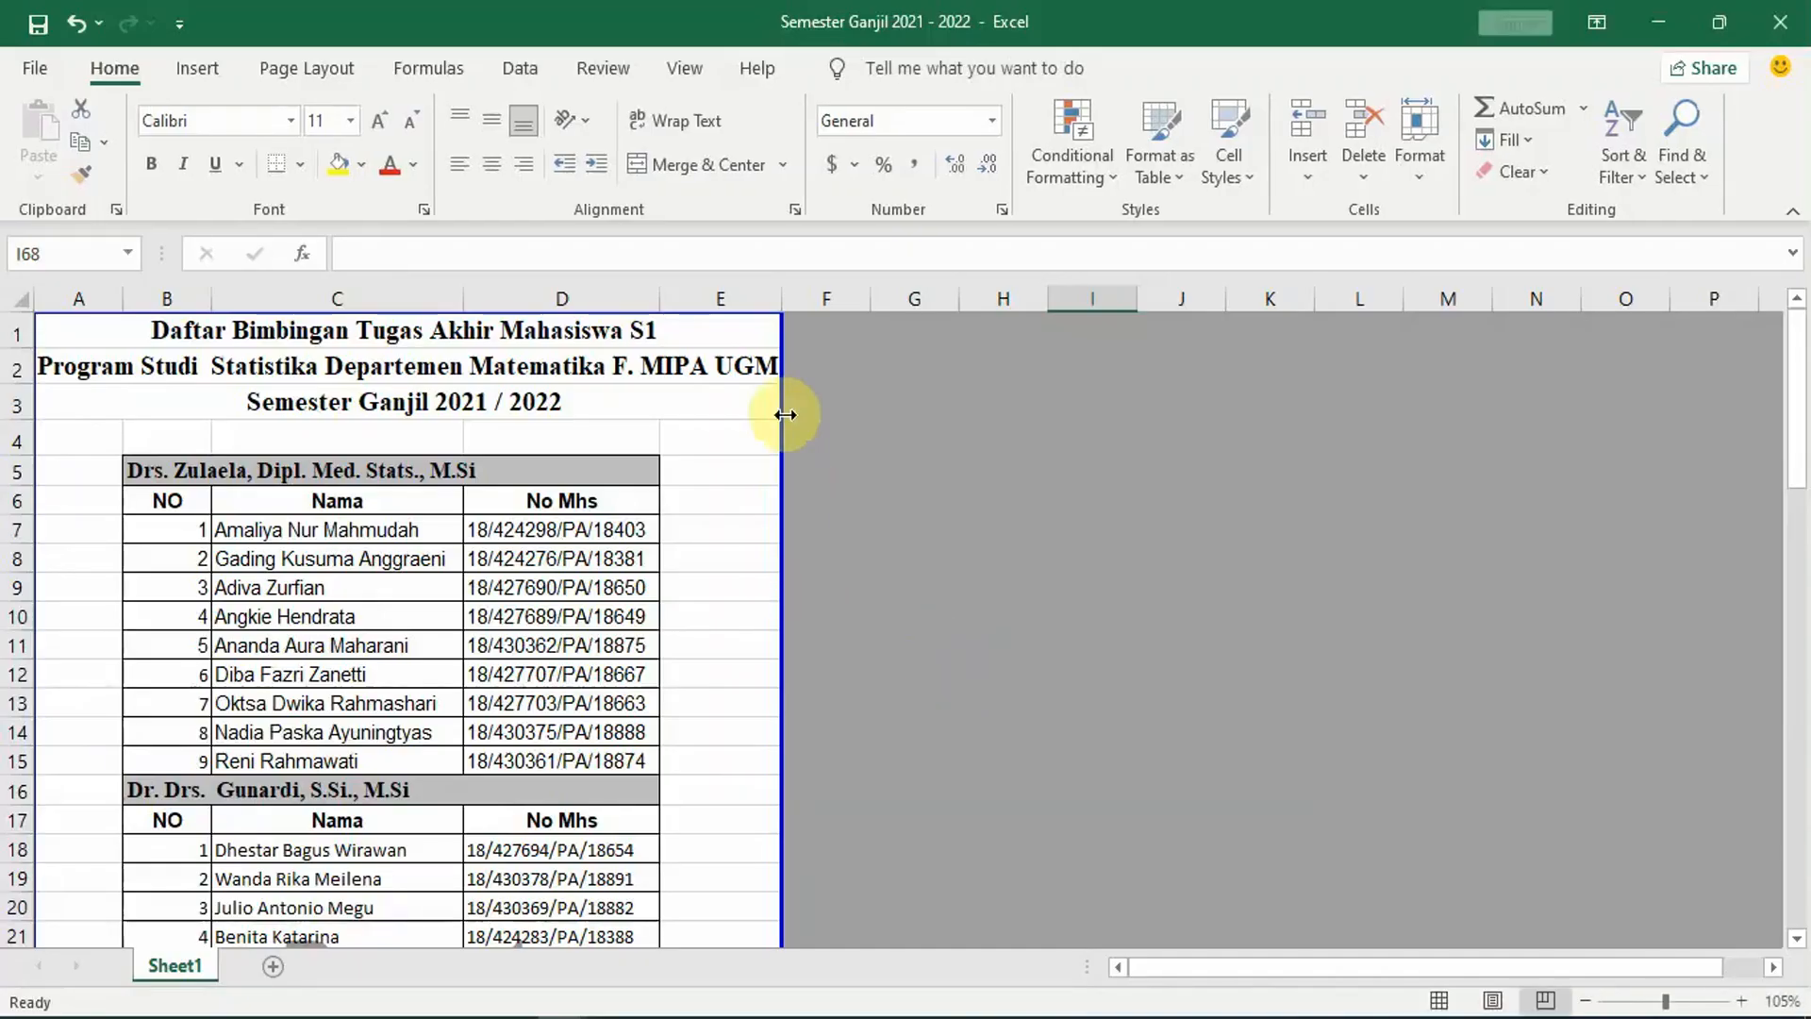
mouse_move(563, 1016)
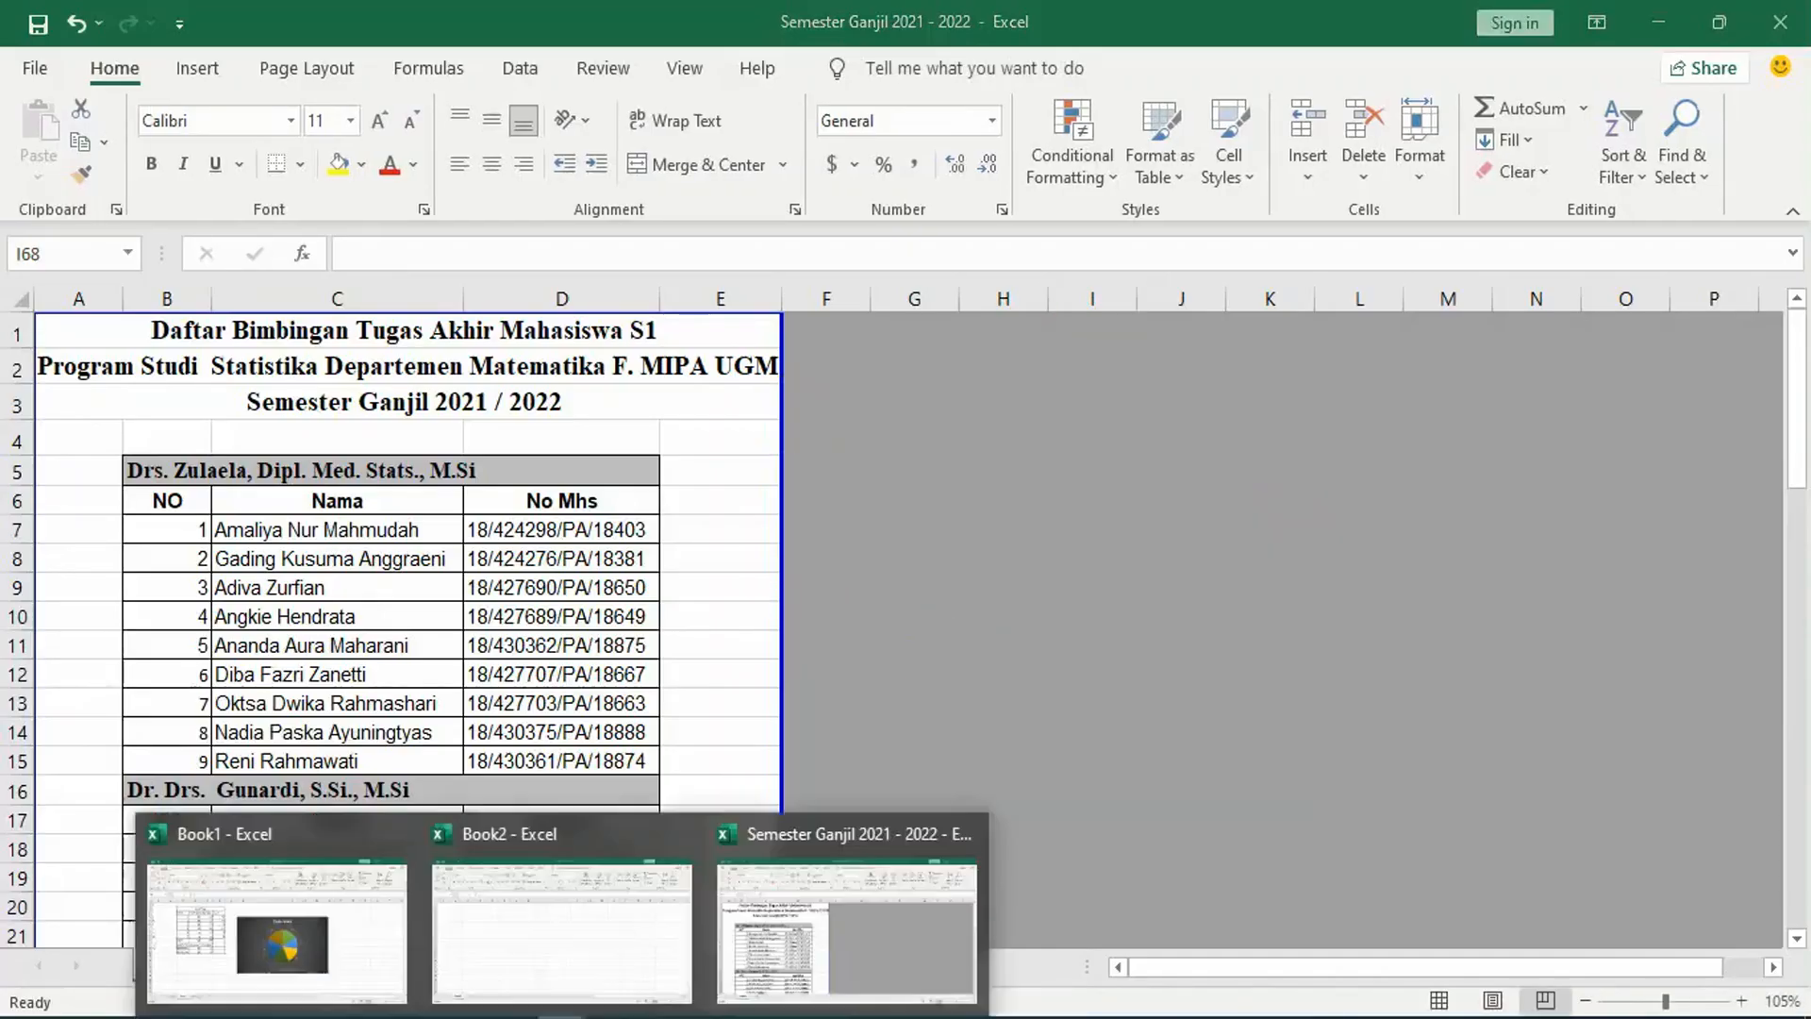
click(327, 937)
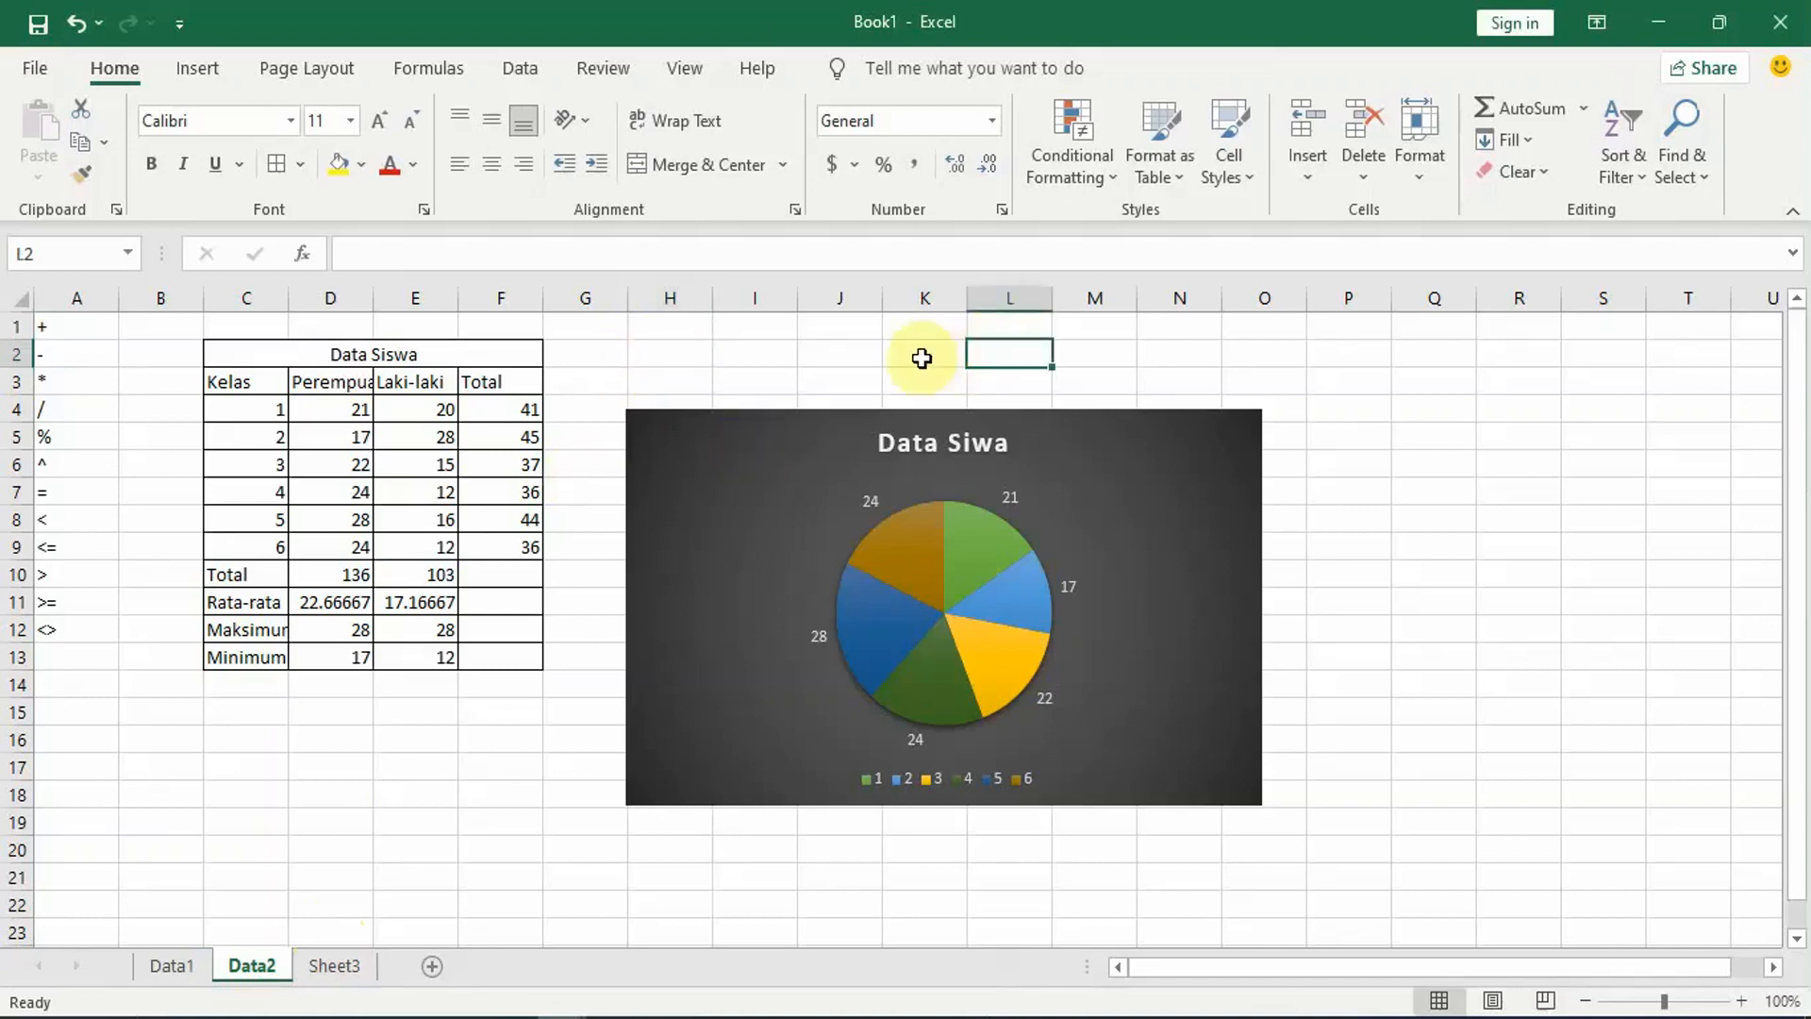
click(690, 375)
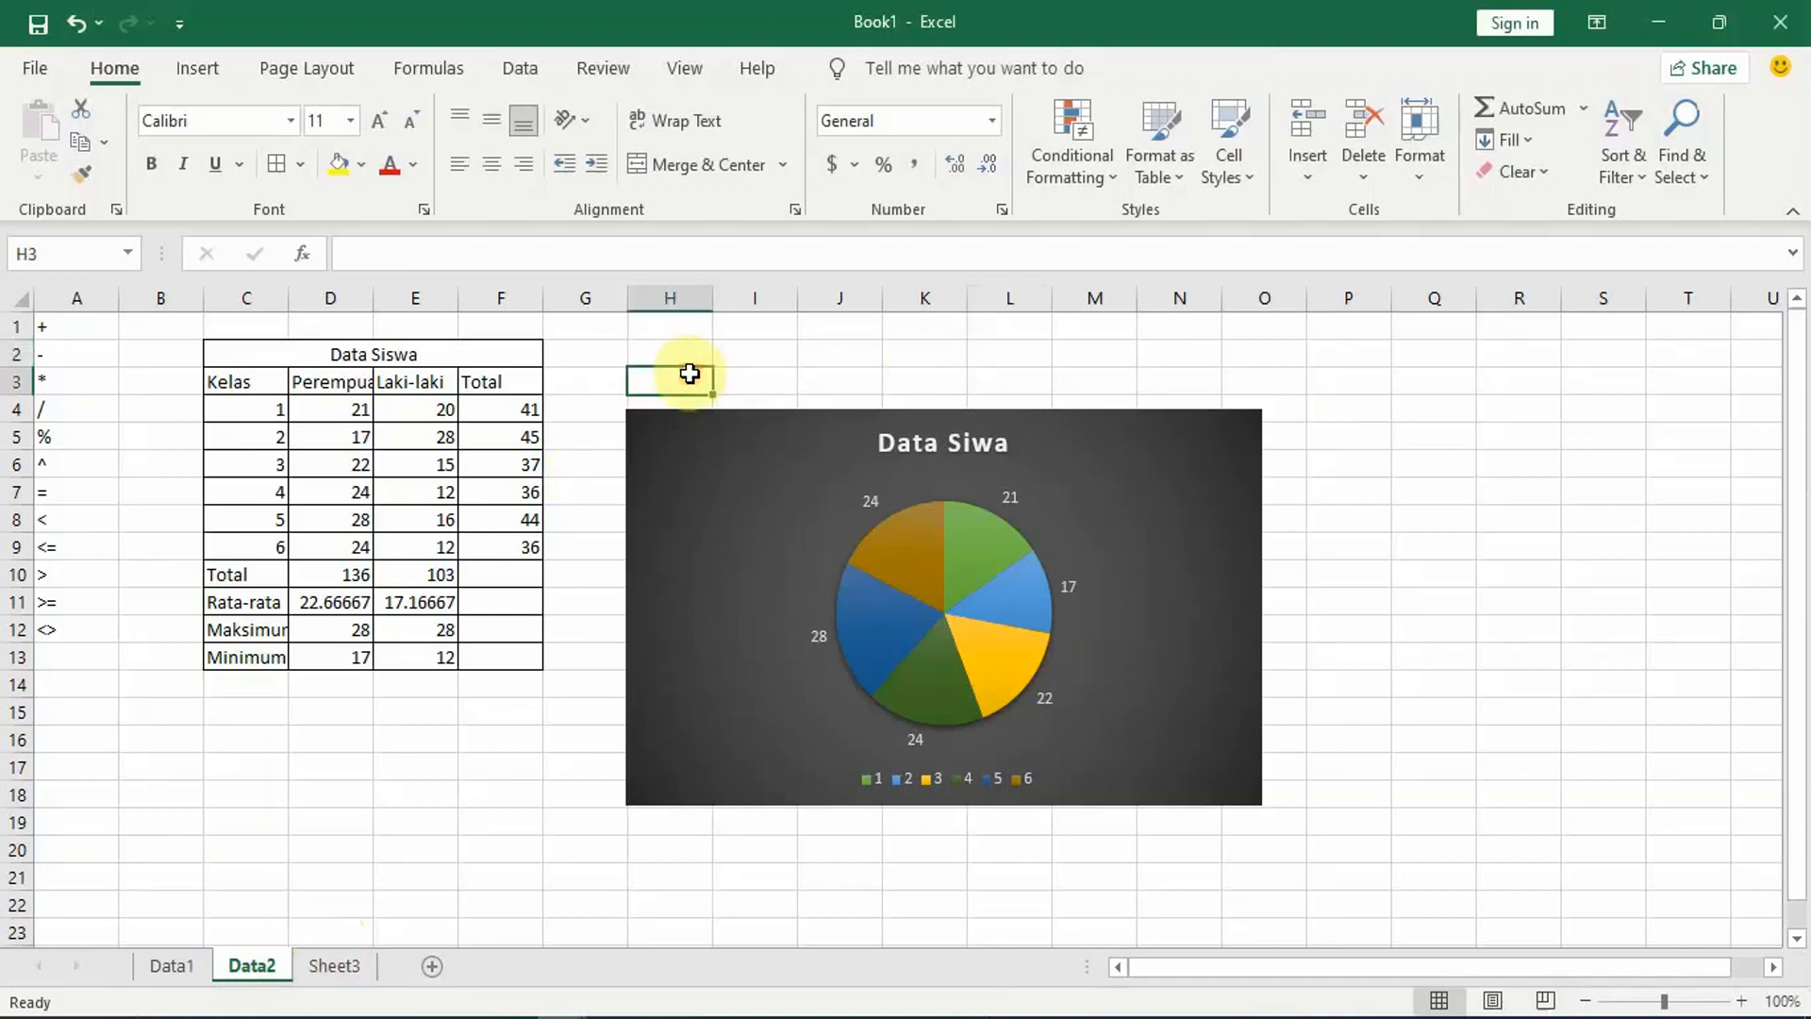
click(200, 68)
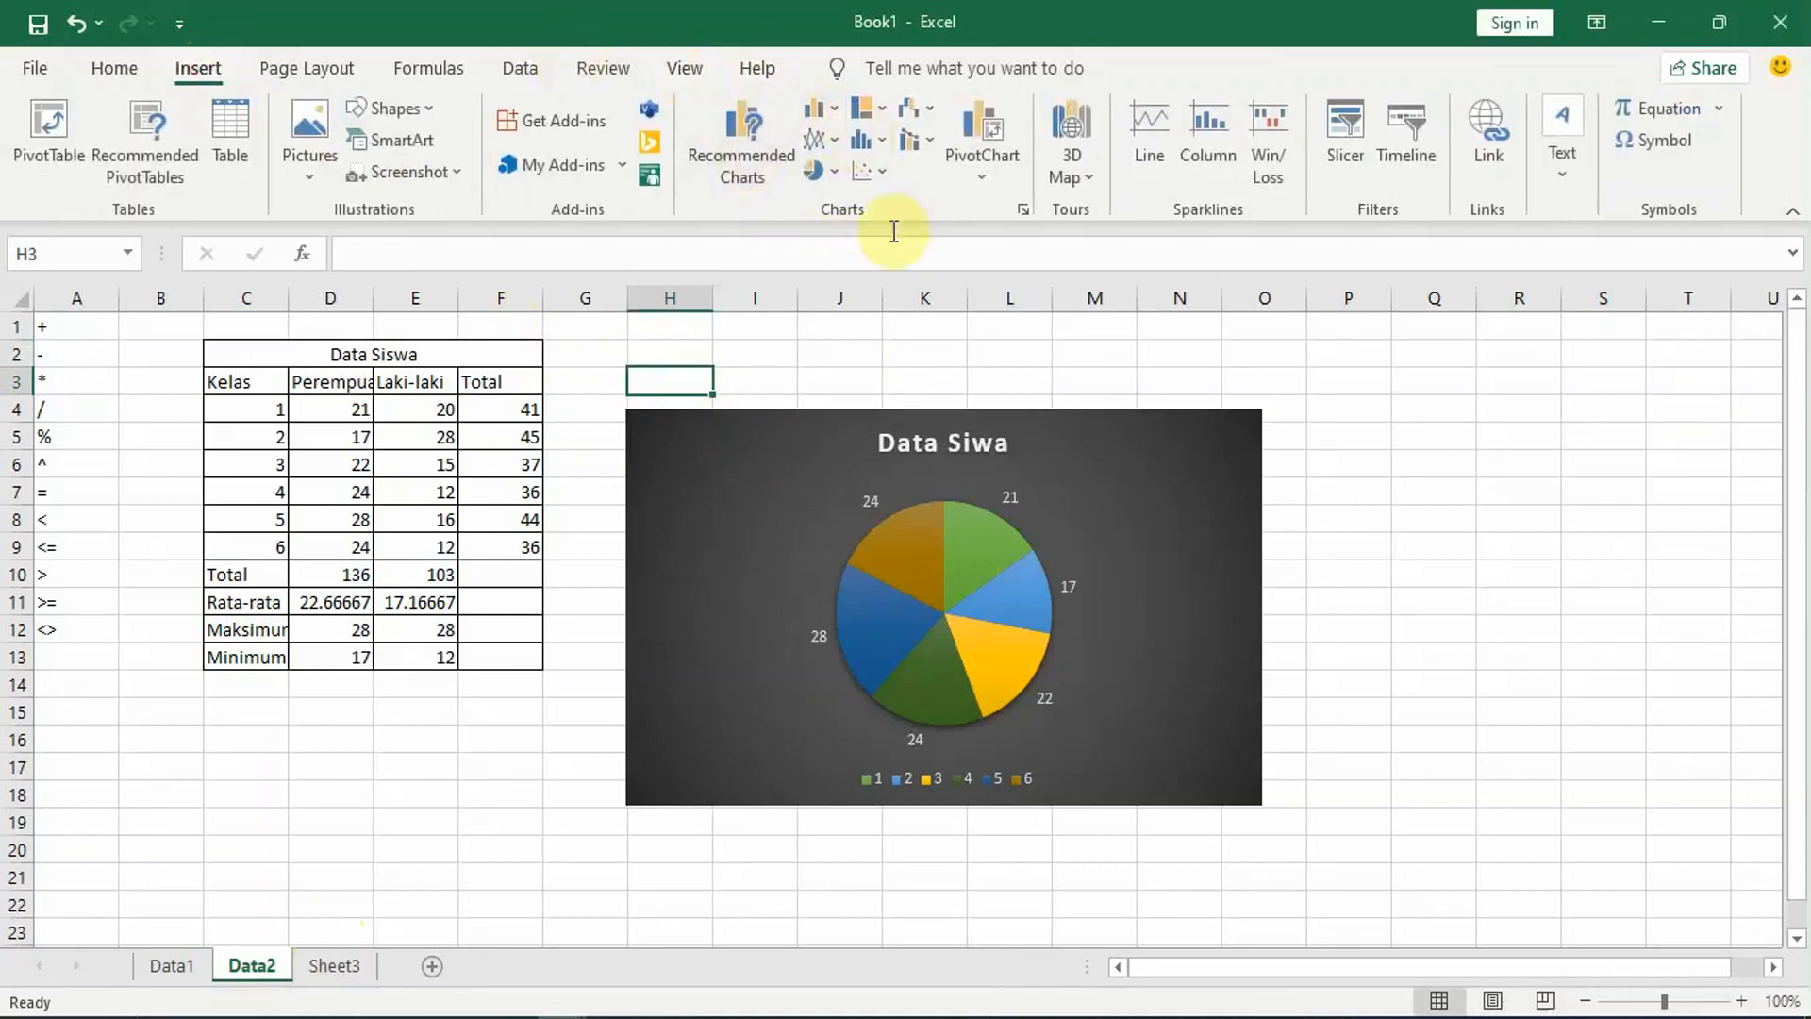
click(821, 350)
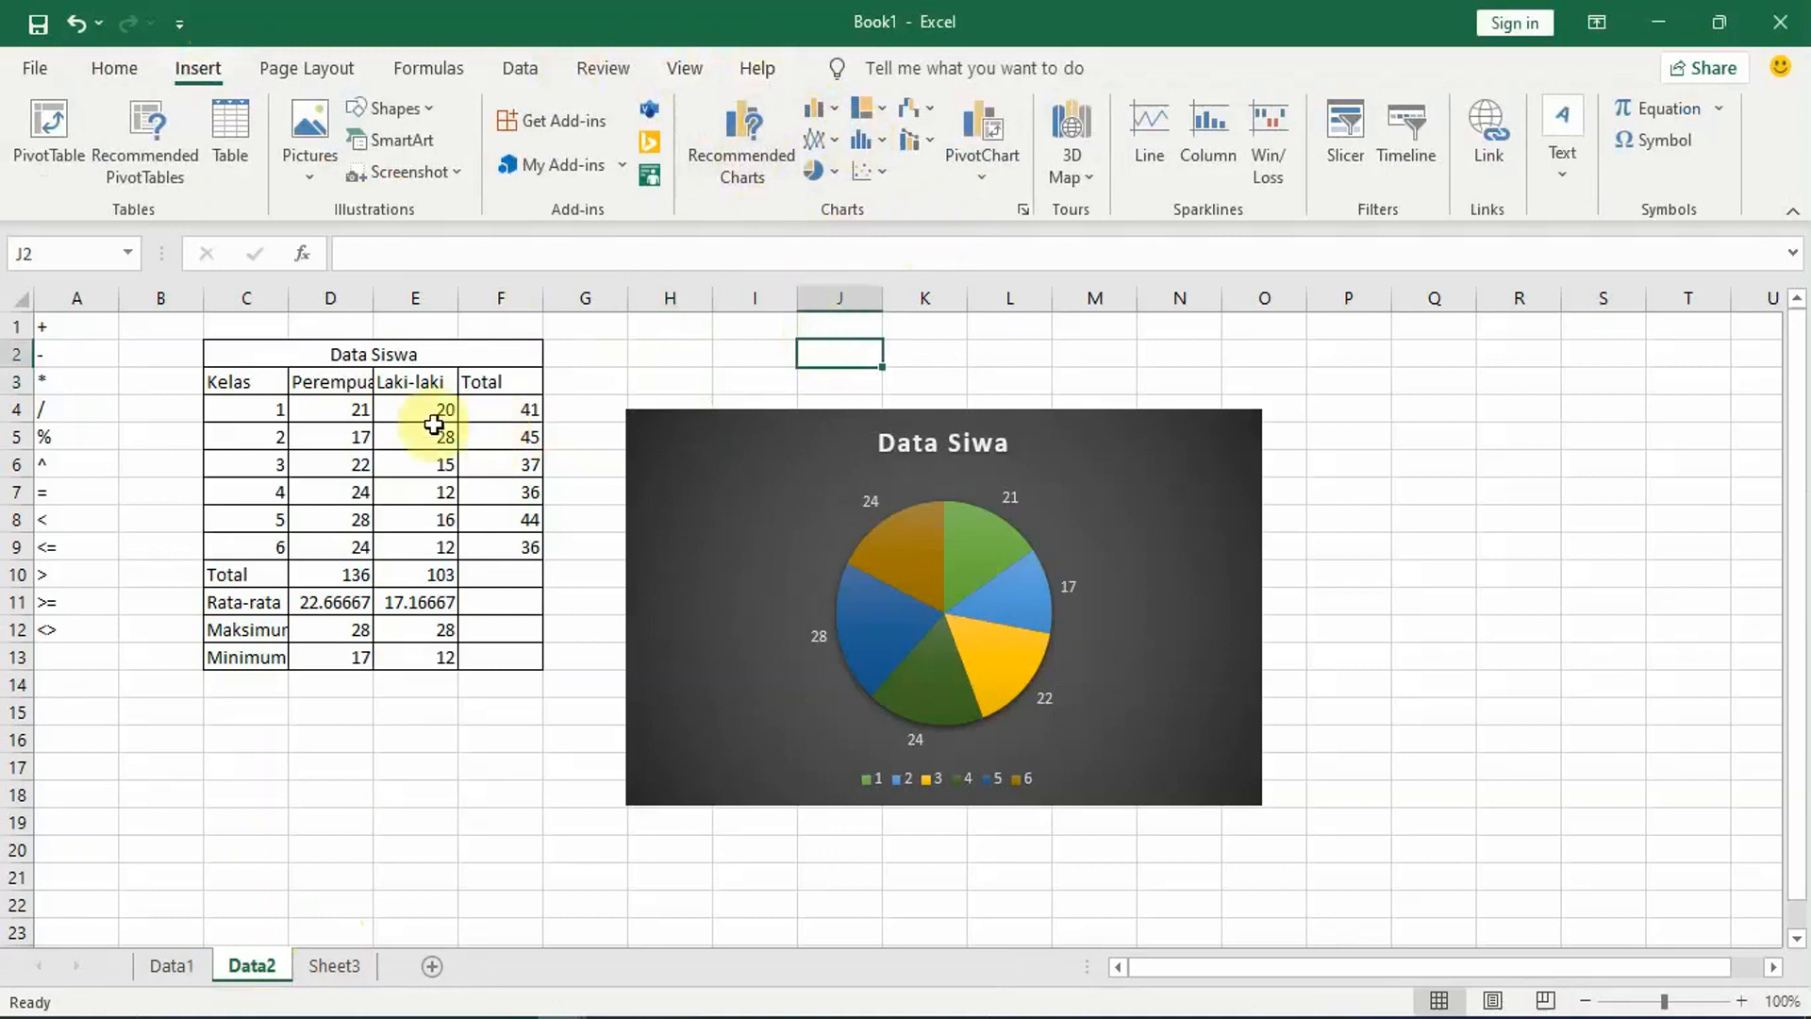
Step: Insert a clustered column chart from the Perempuan and Laki-laki data in cells D3 to E9
drag(331, 385, 423, 557)
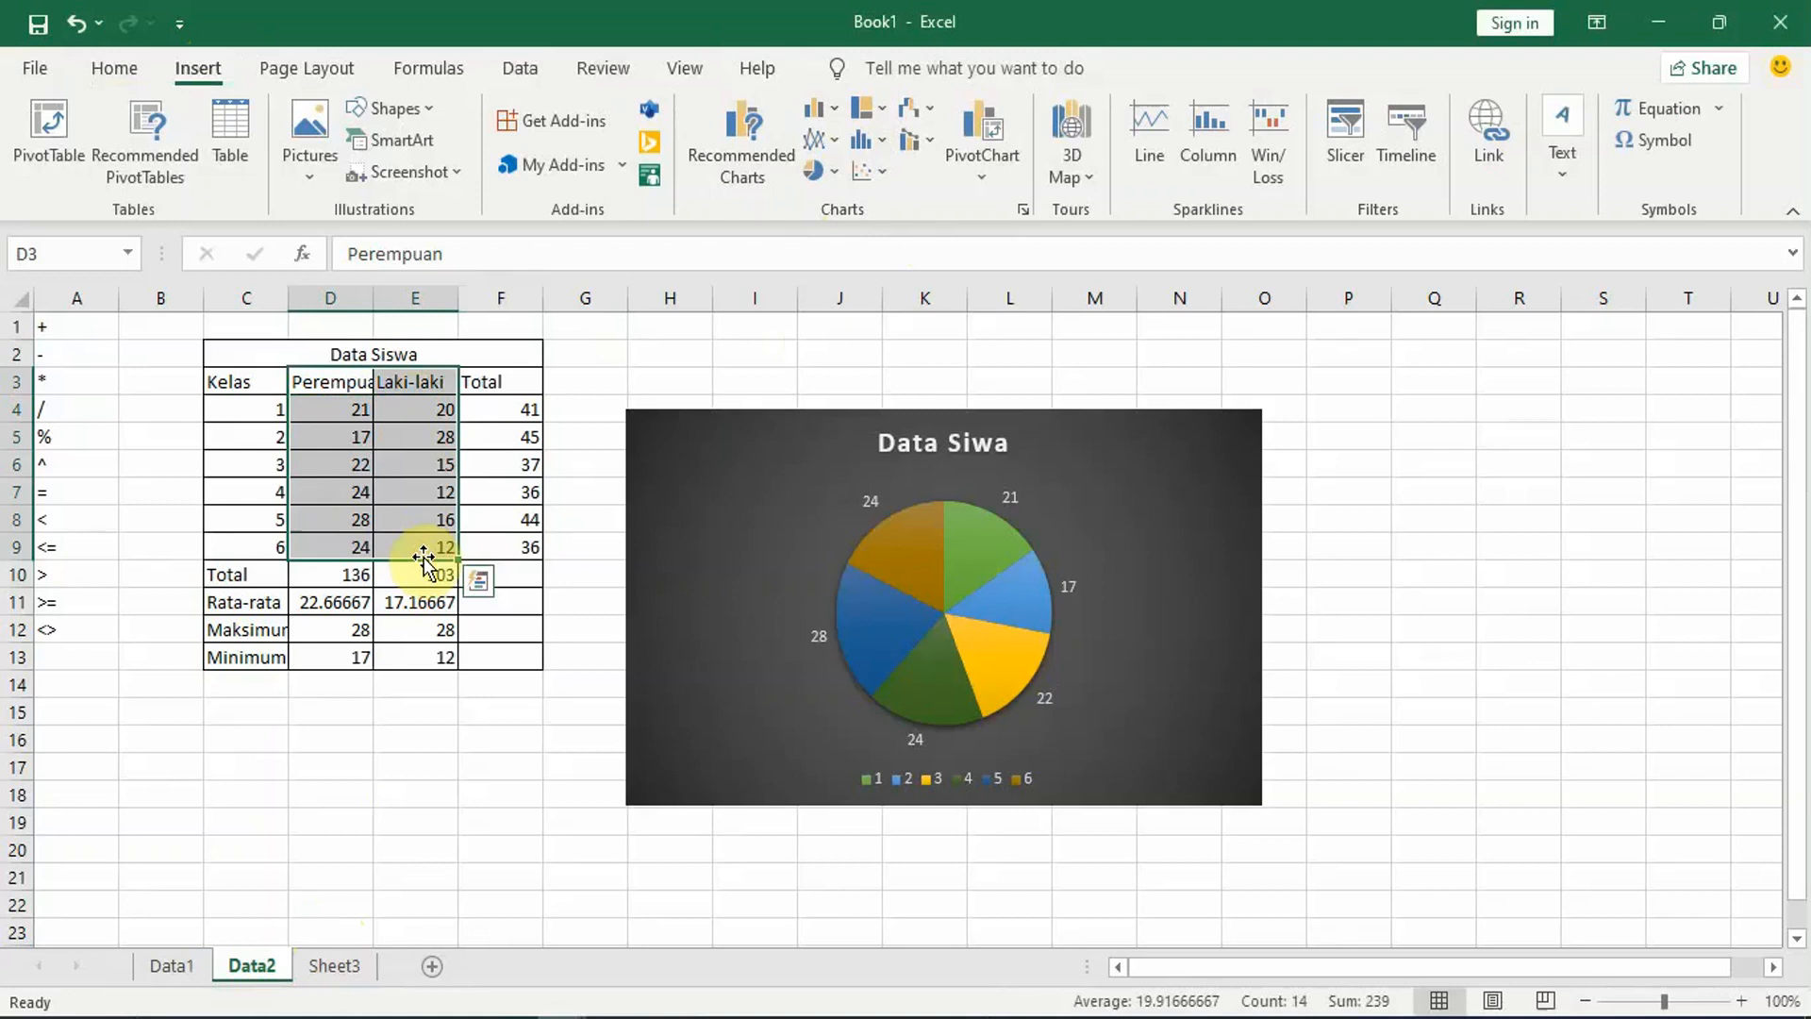
key(alt)
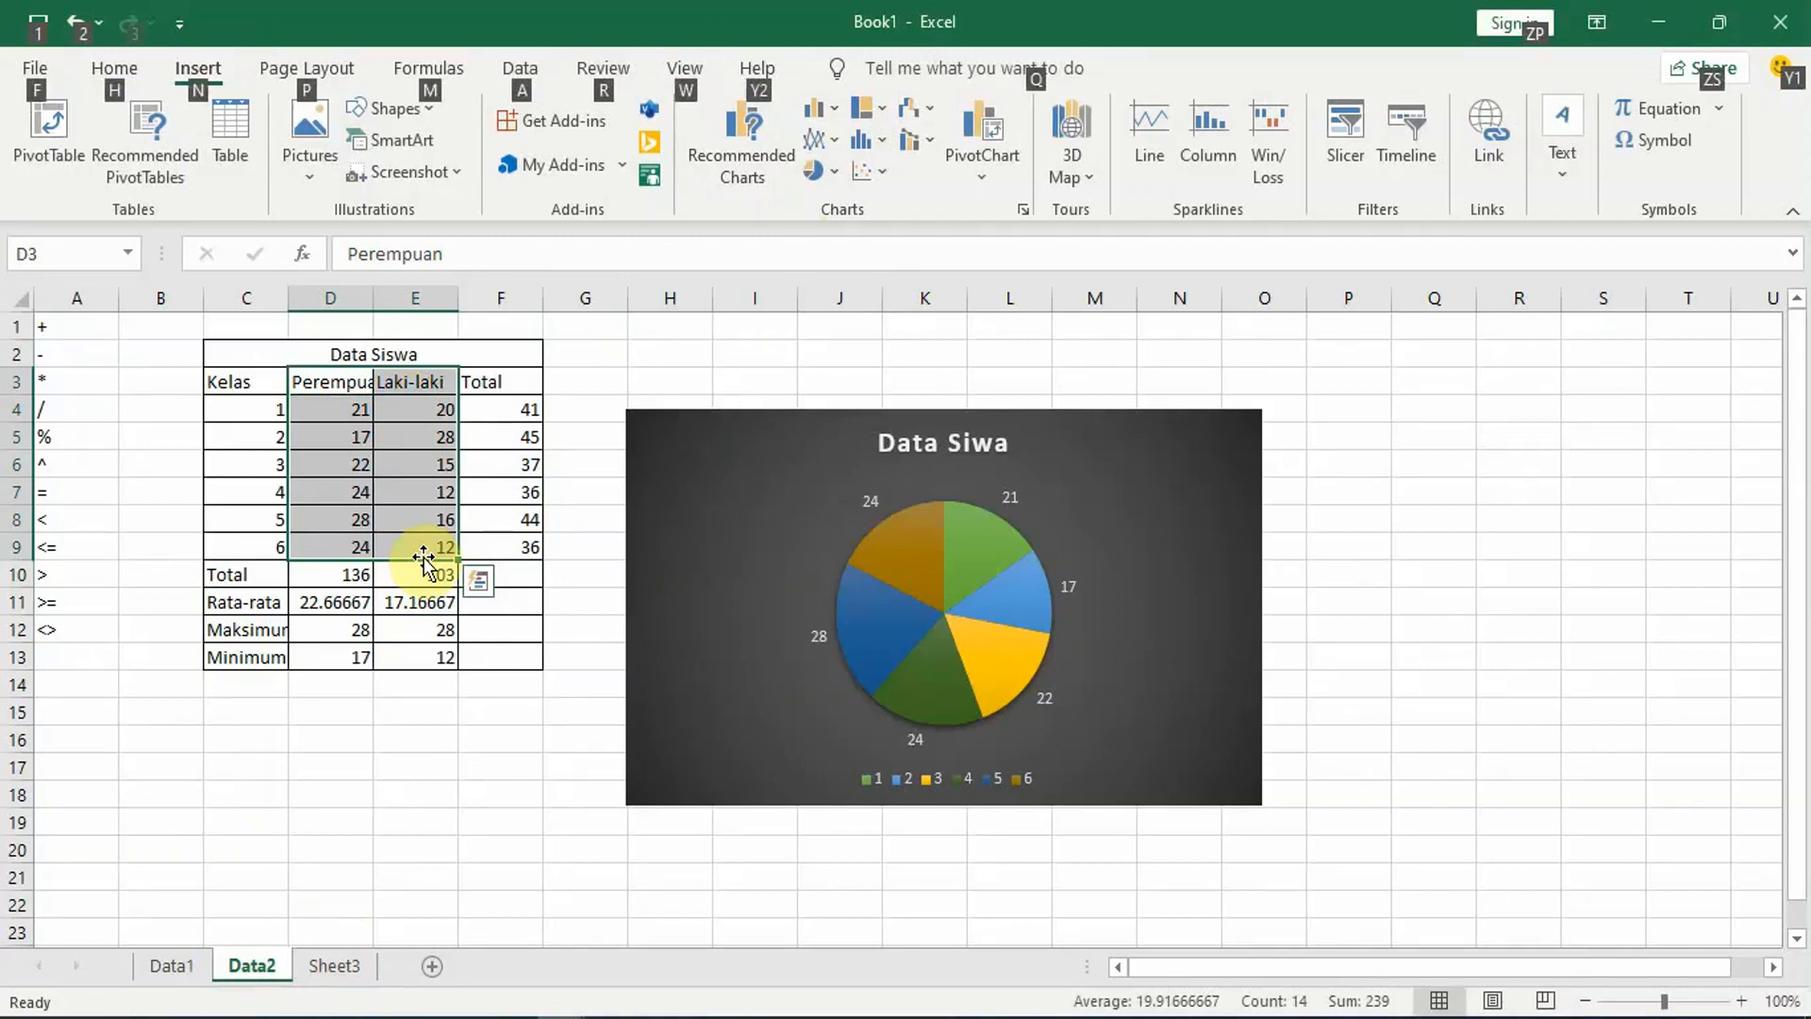
key(alt+F4)
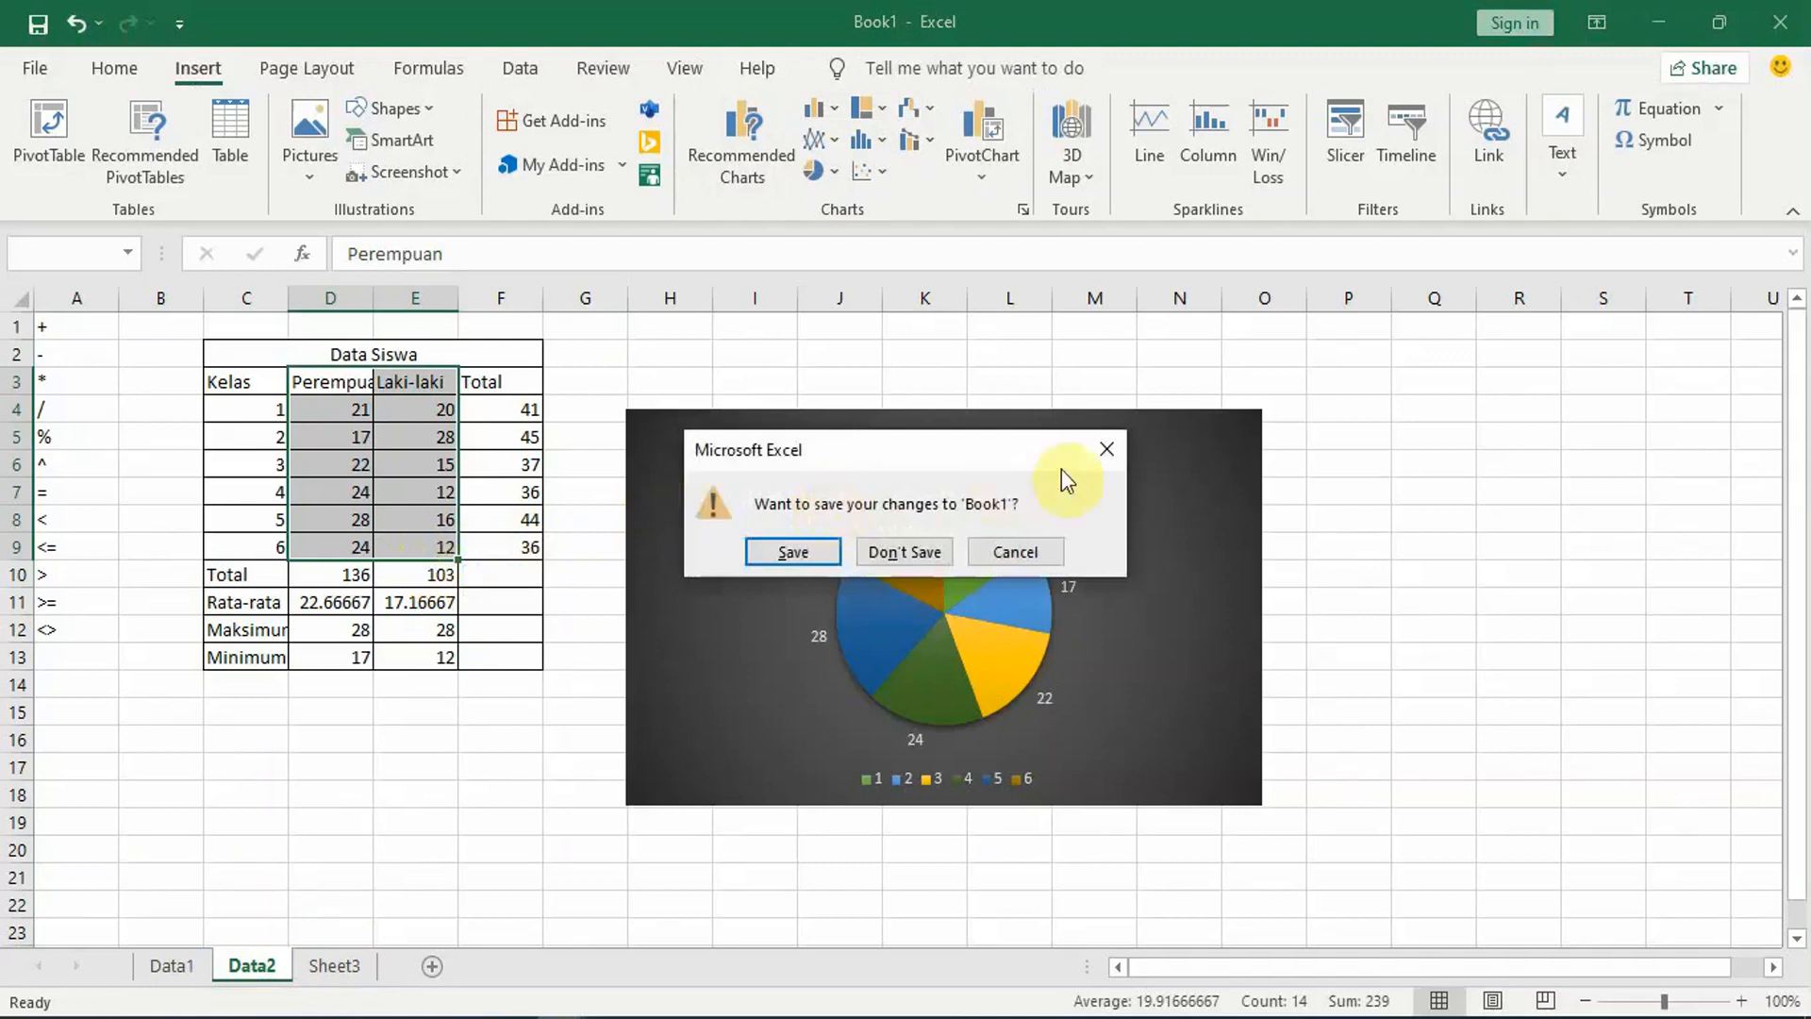
click(1111, 457)
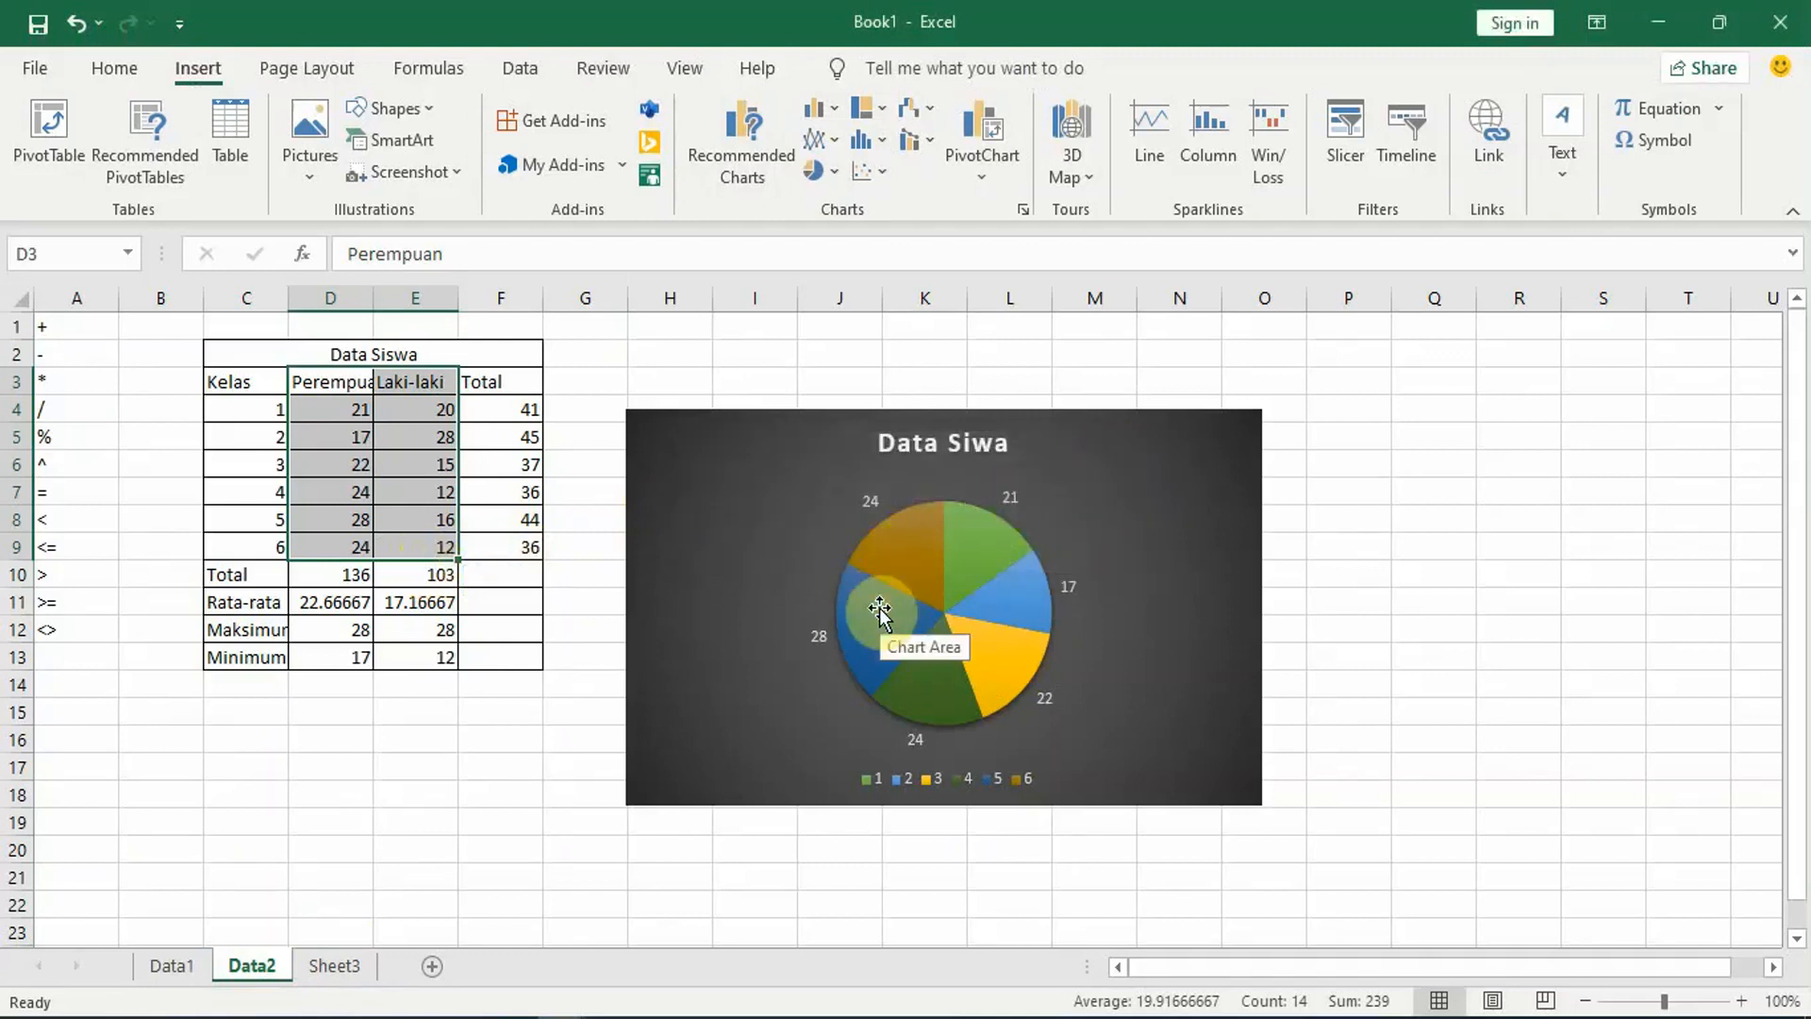
mouse_move(879, 610)
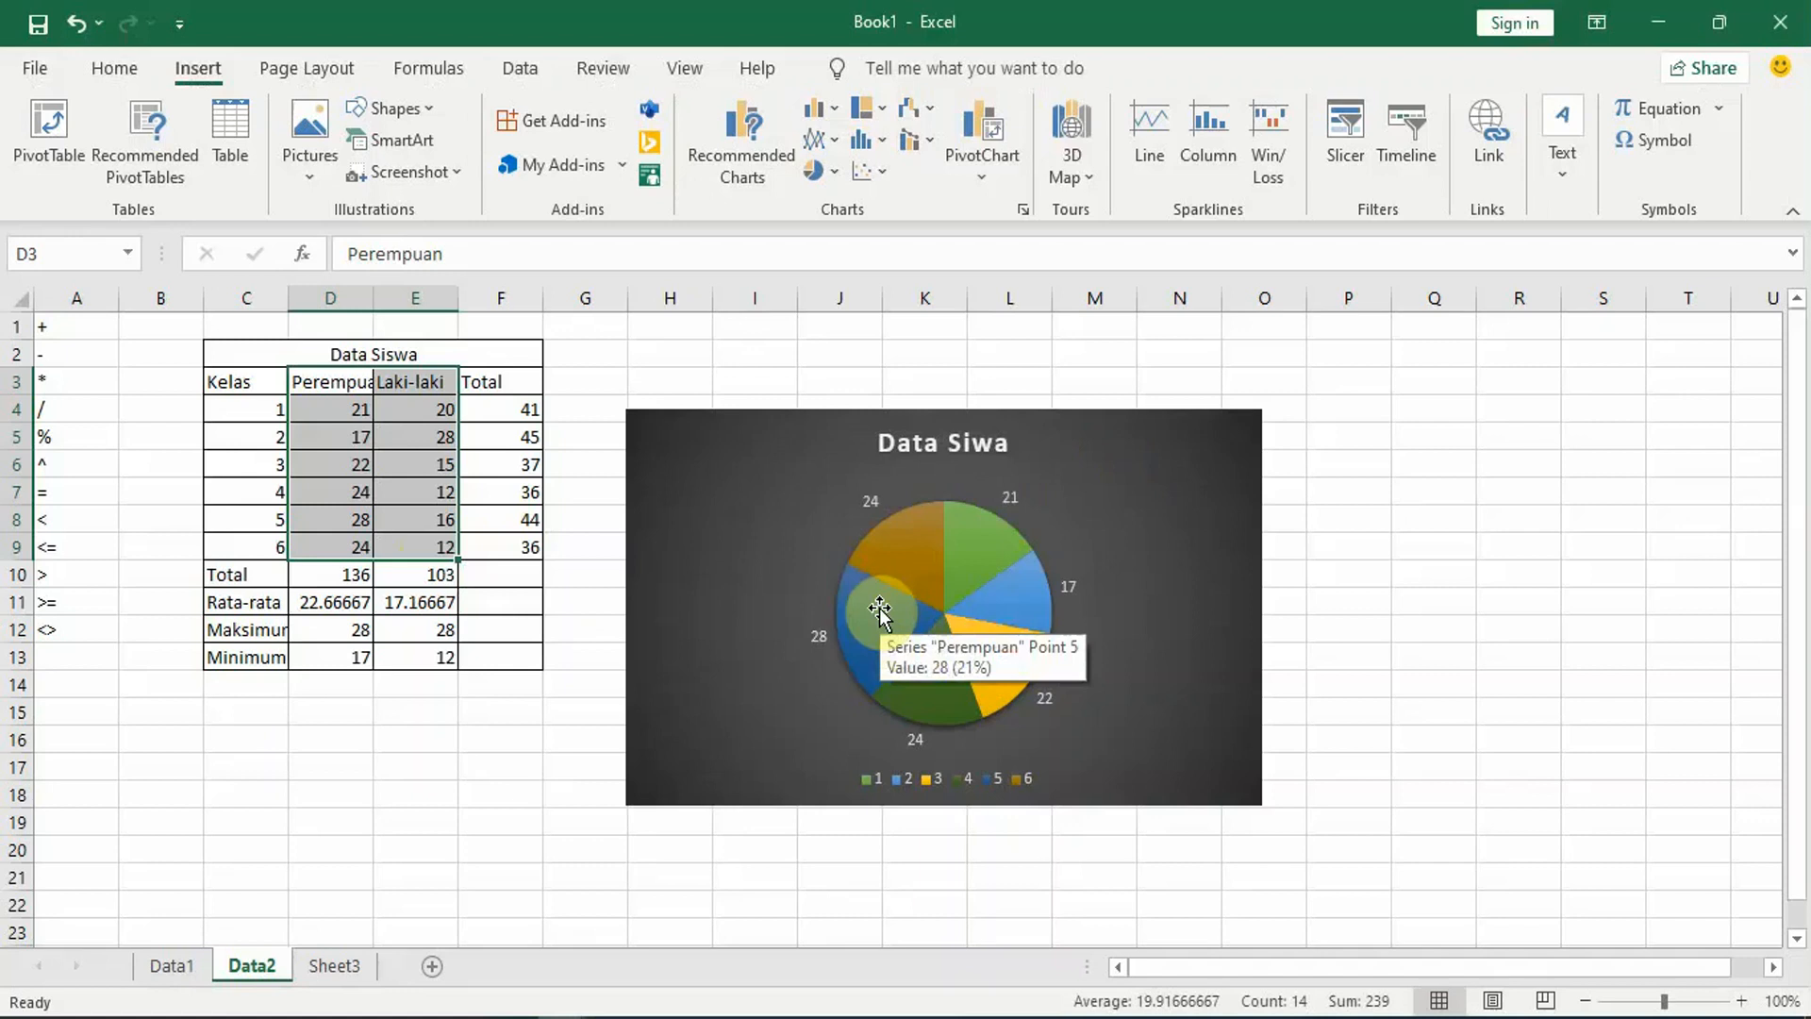
key(alt)
key(alt+F1)
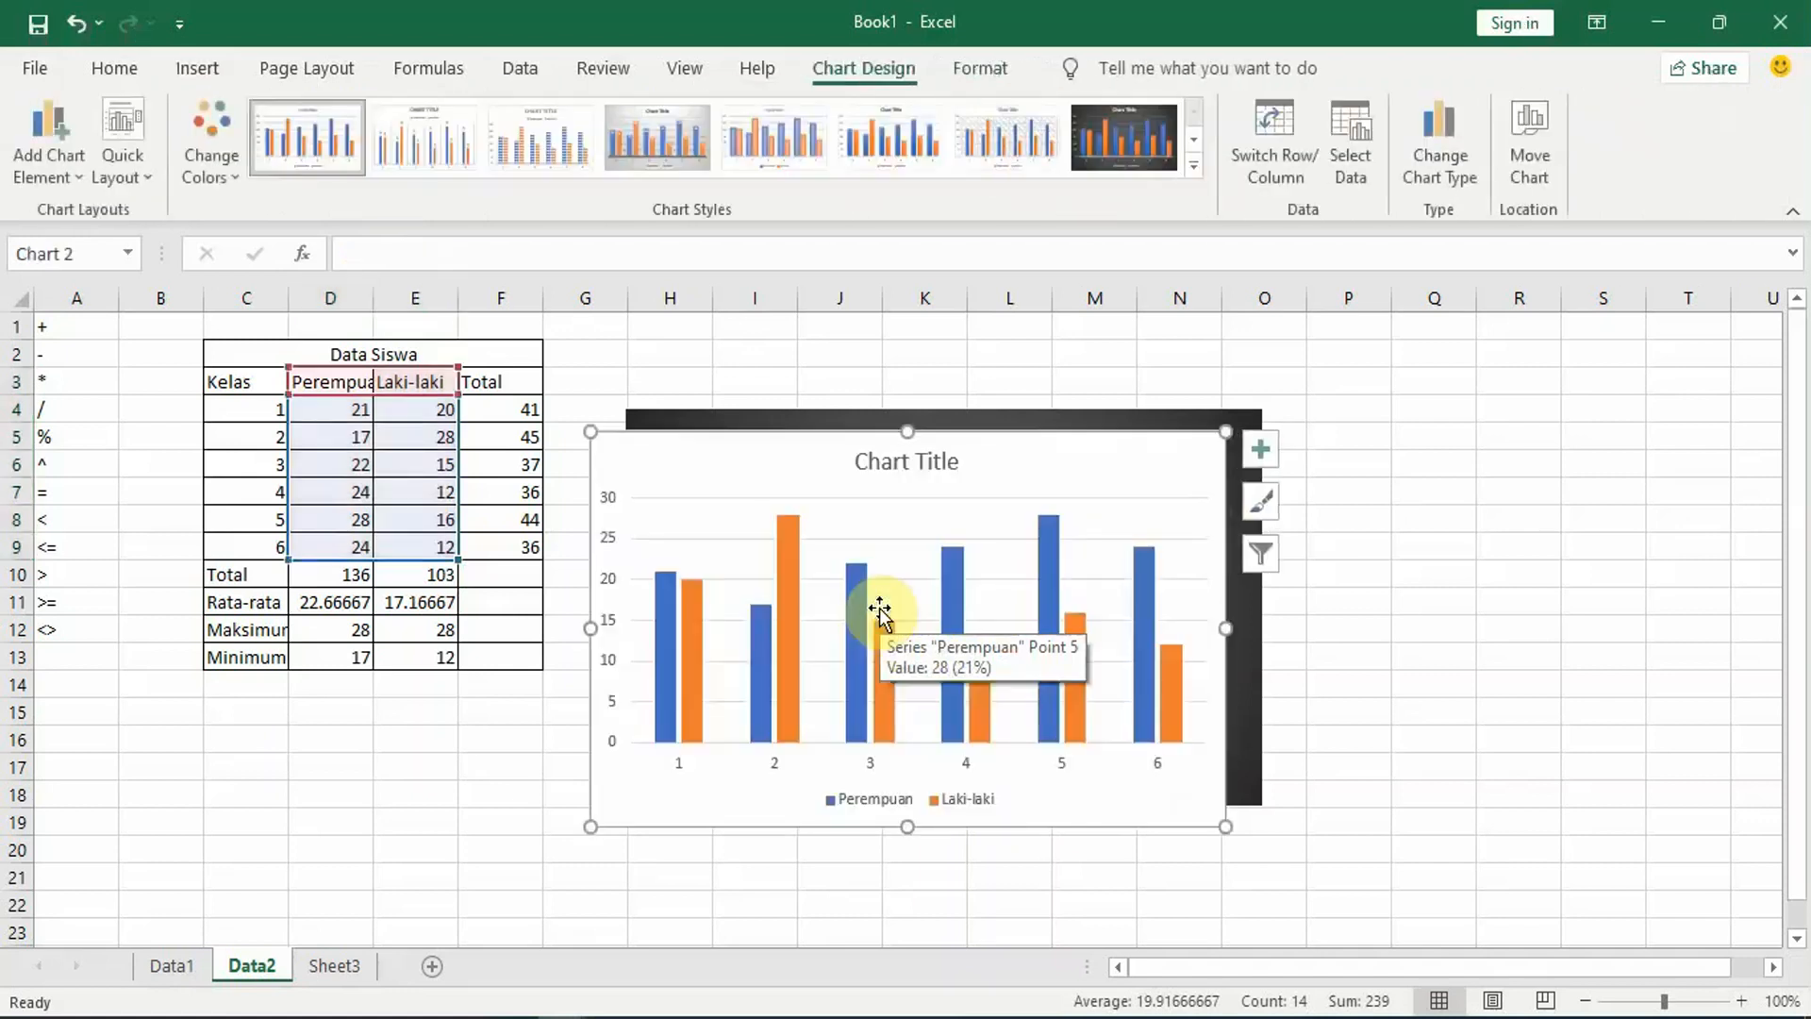
Step: Move the new column chart over the Data Siswa table and shrink it to end at column F
drag(1031, 459, 471, 376)
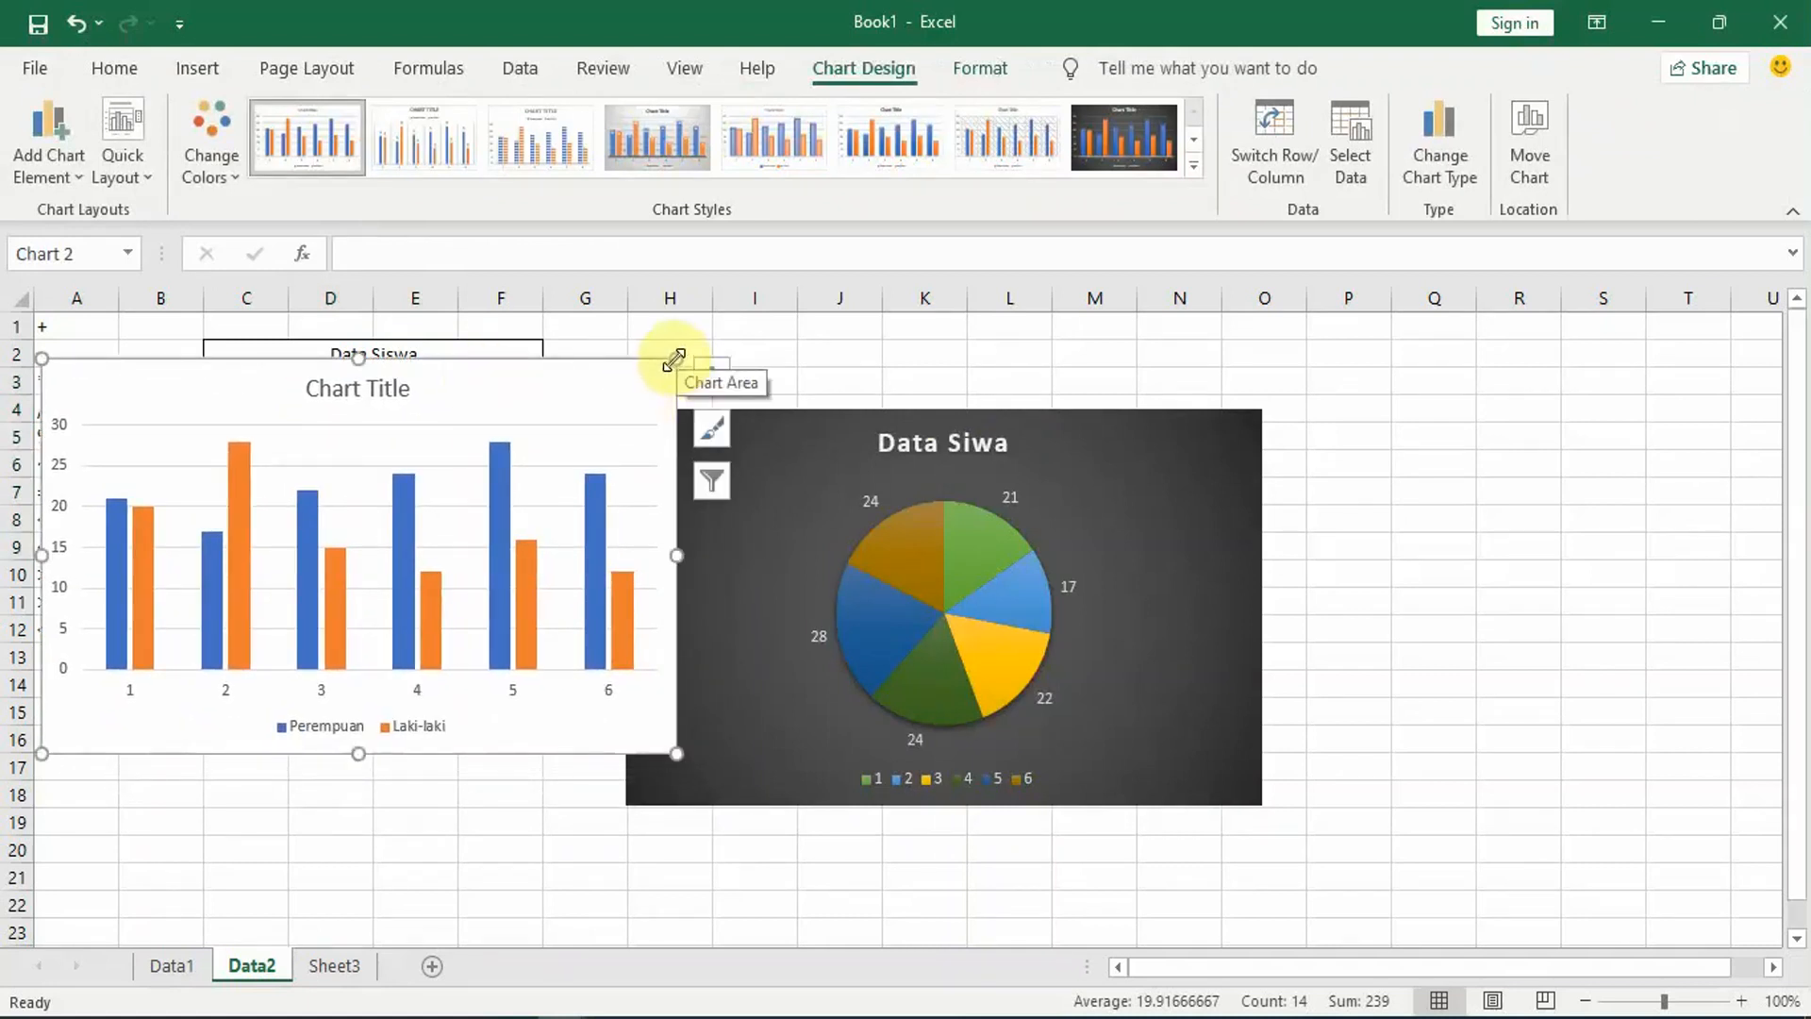
drag(676, 359, 538, 399)
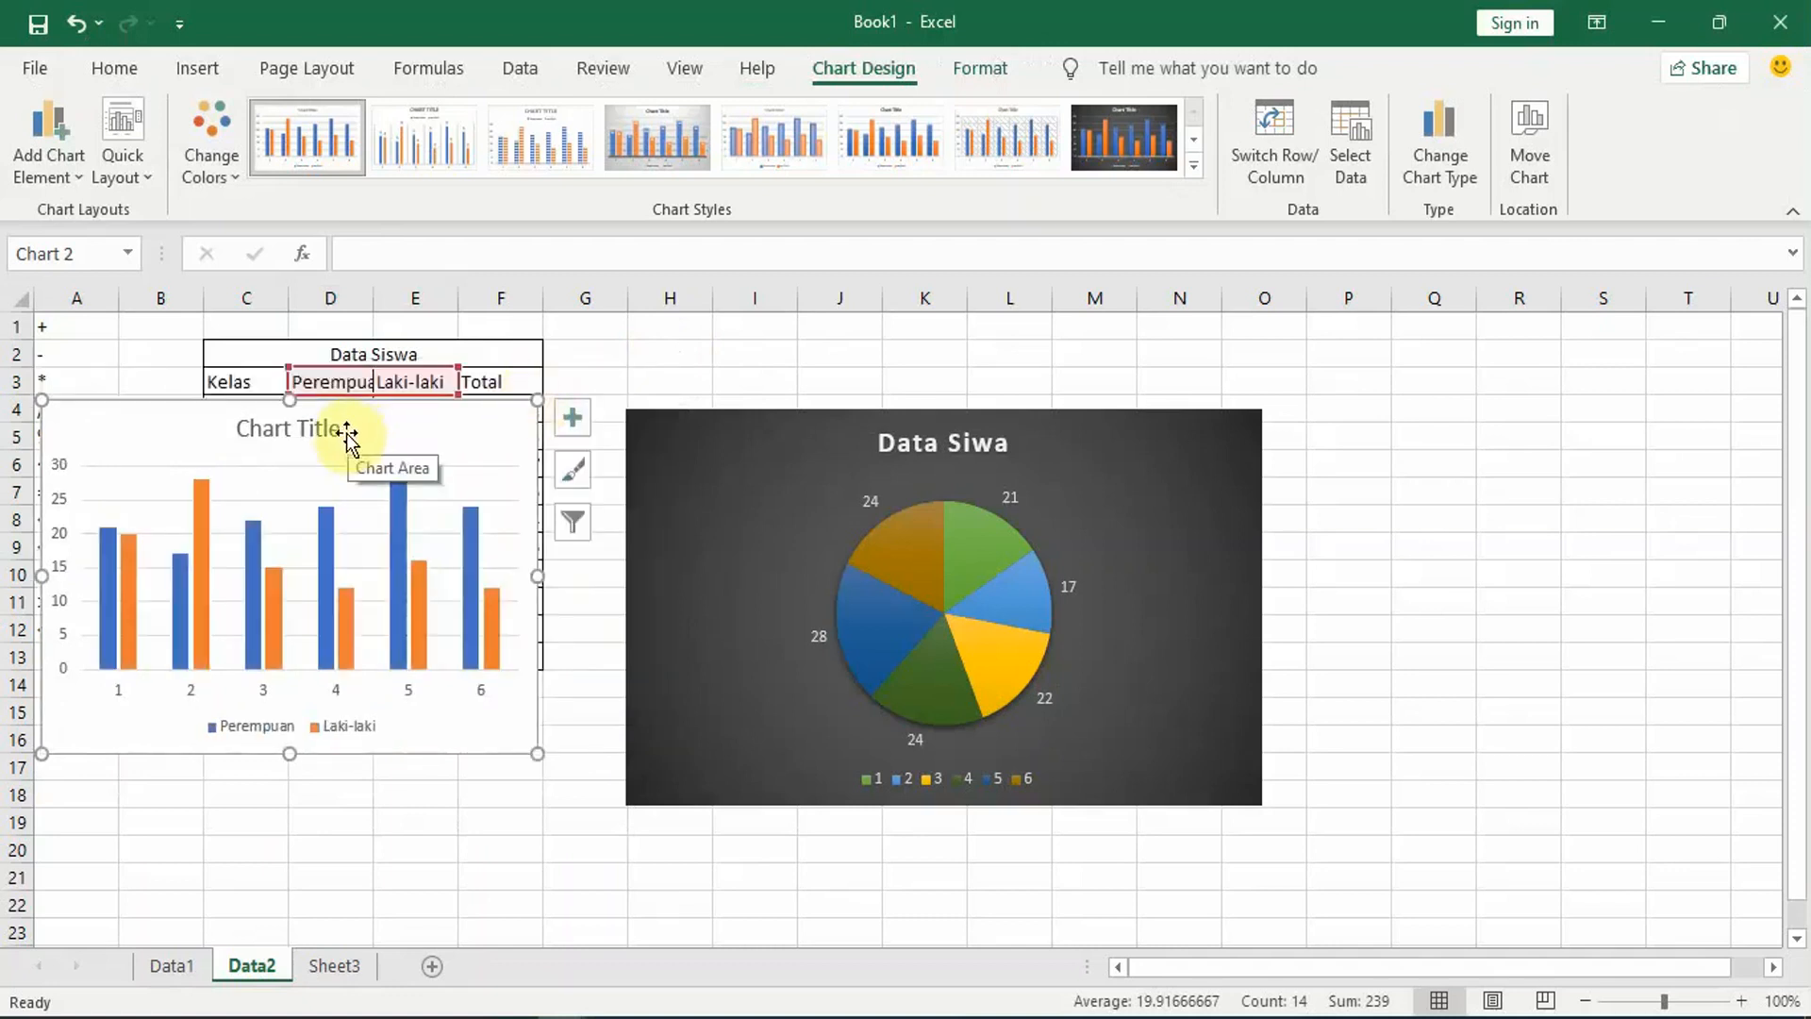
Step: Look through all the chart types offered for the column chart and leave without choosing one
click(1450, 155)
click(703, 158)
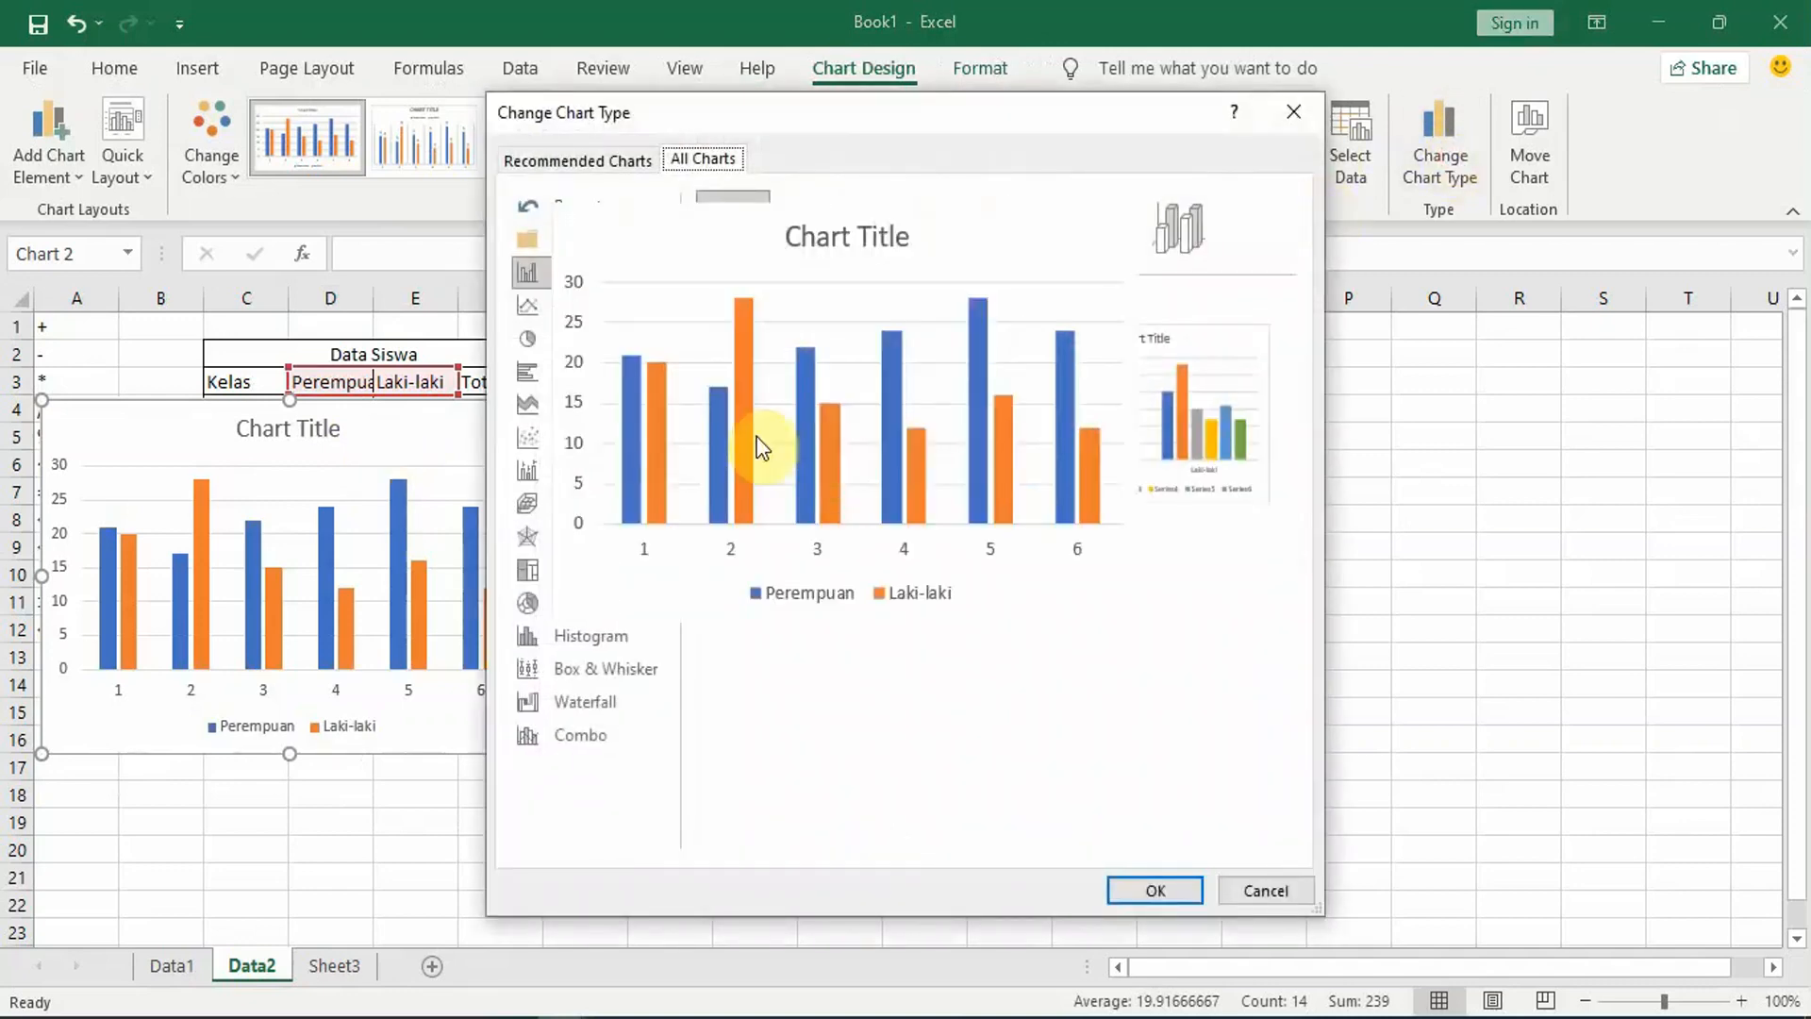
click(541, 337)
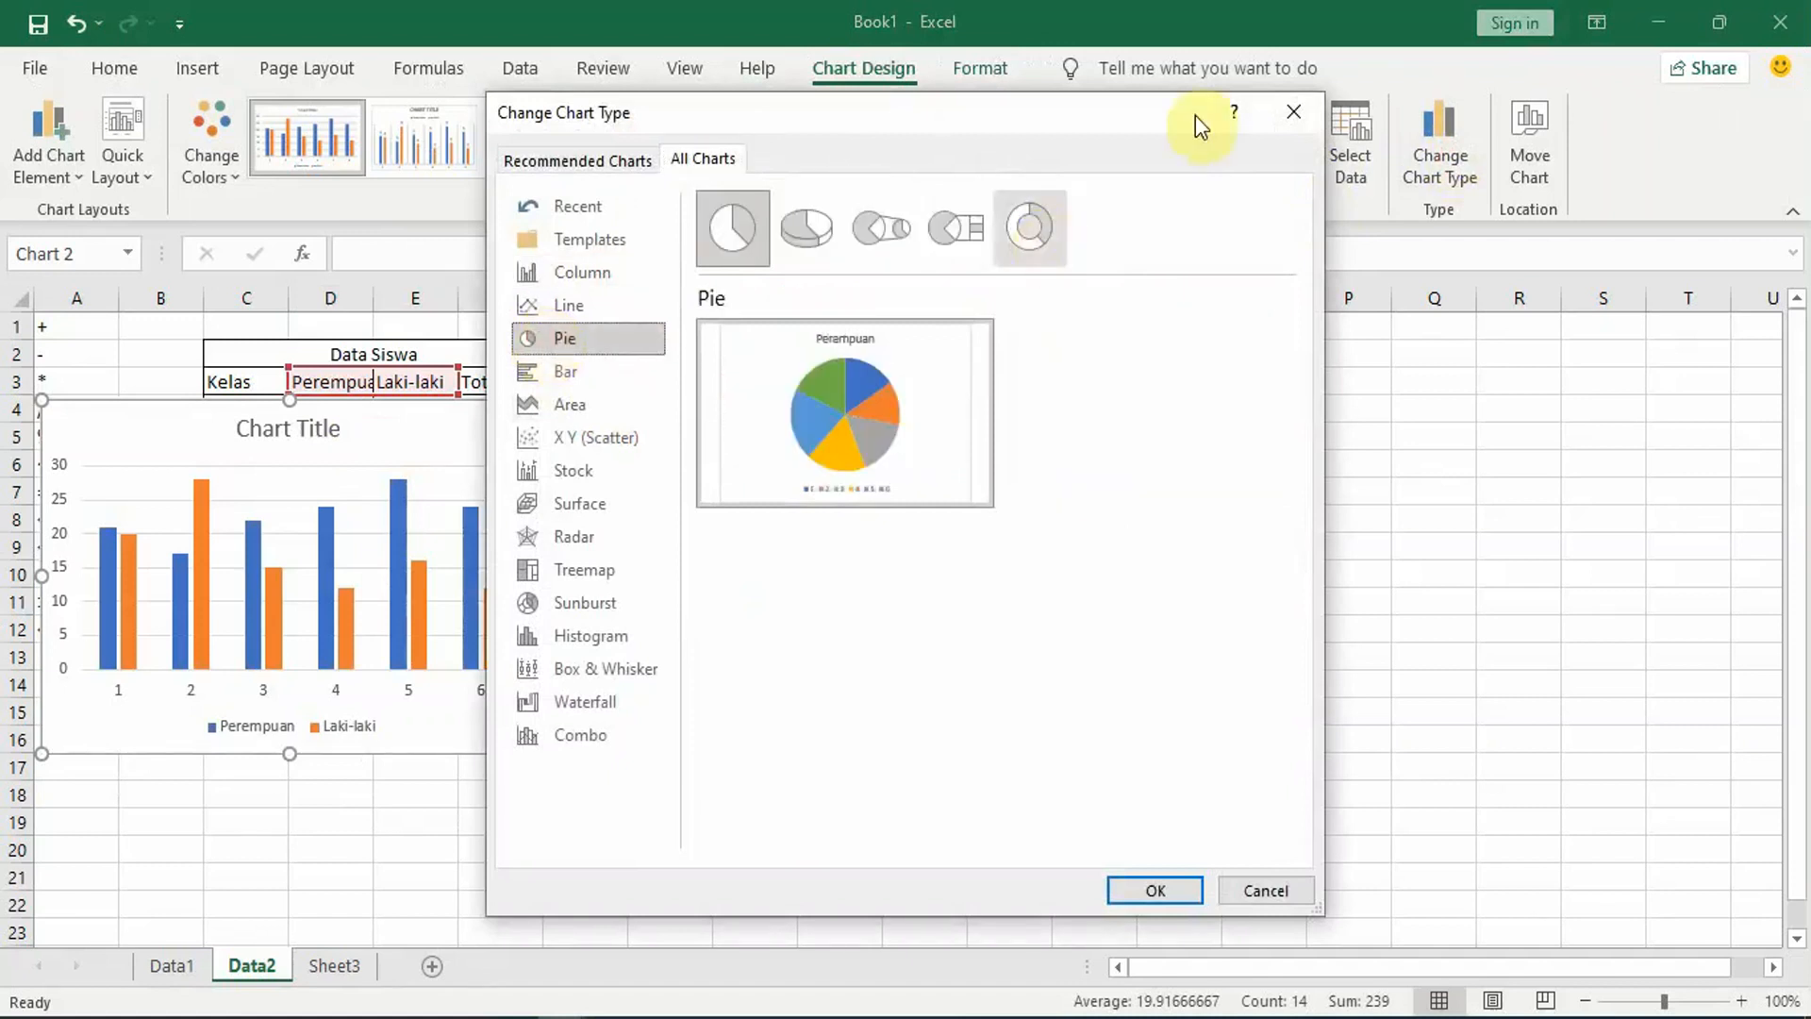
Step: Delete the column chart that covers the Data Siswa table
click(443, 478)
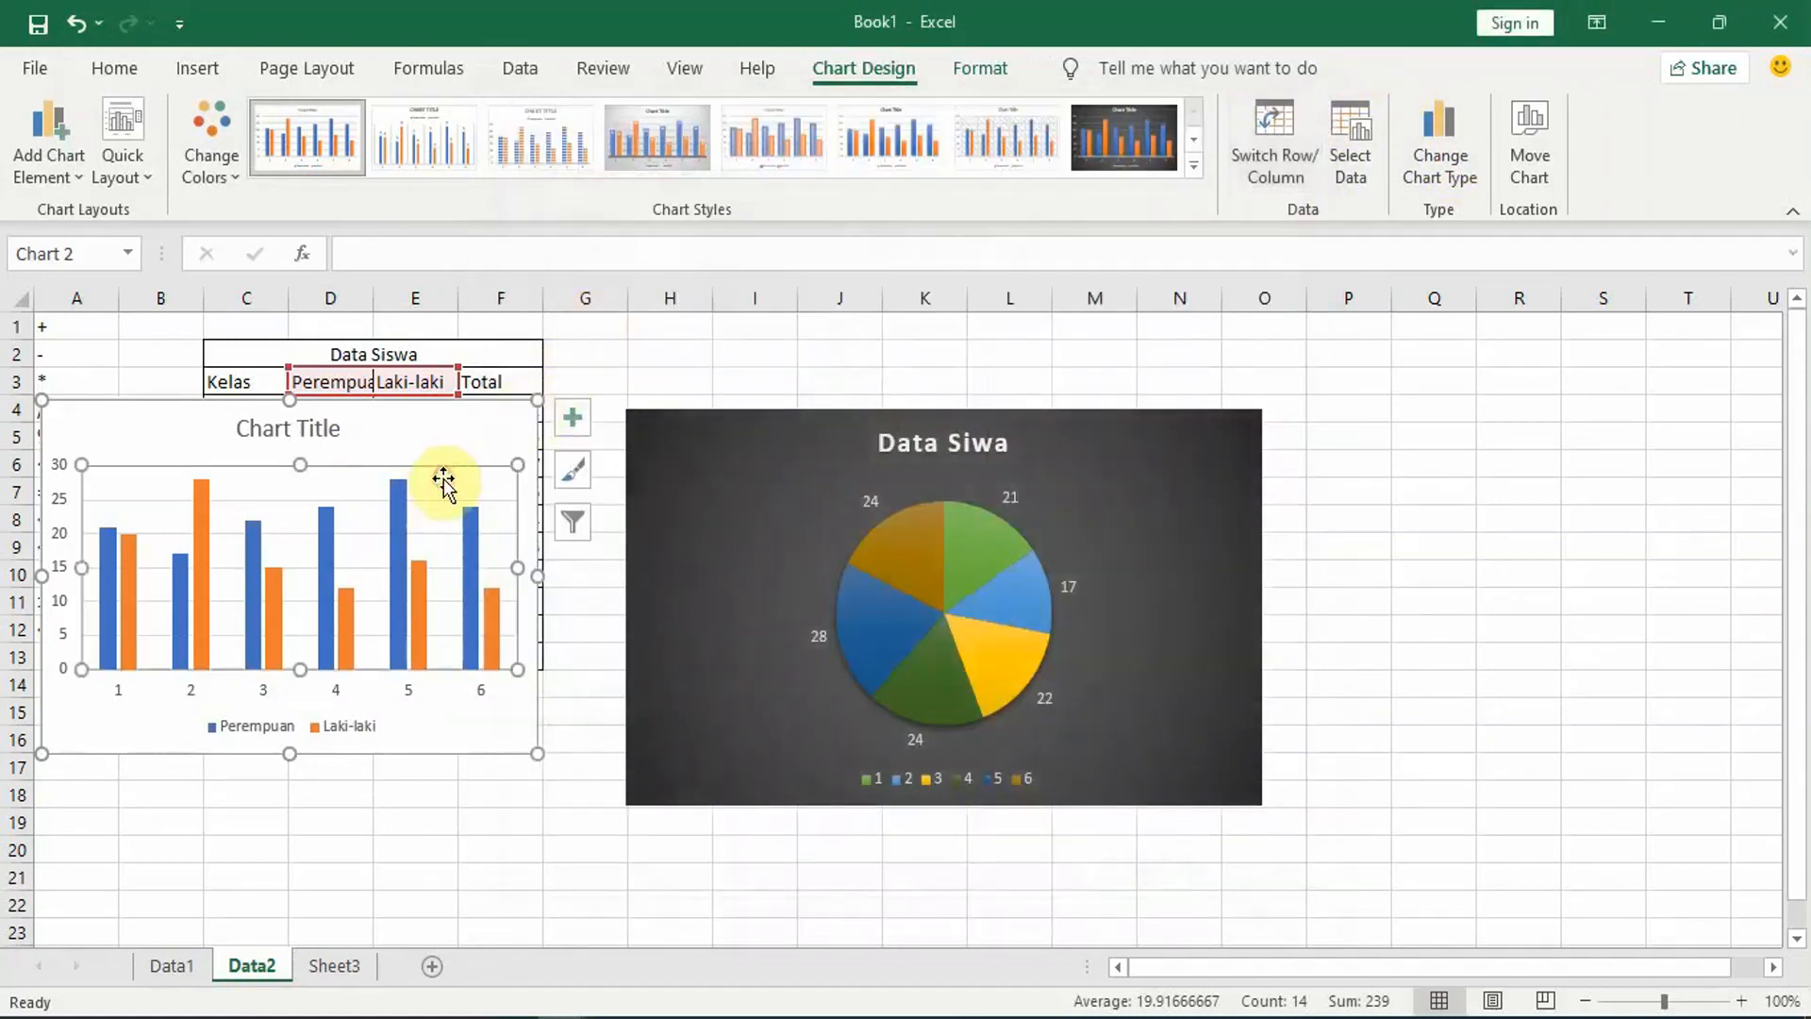
click(415, 439)
key(Delete)
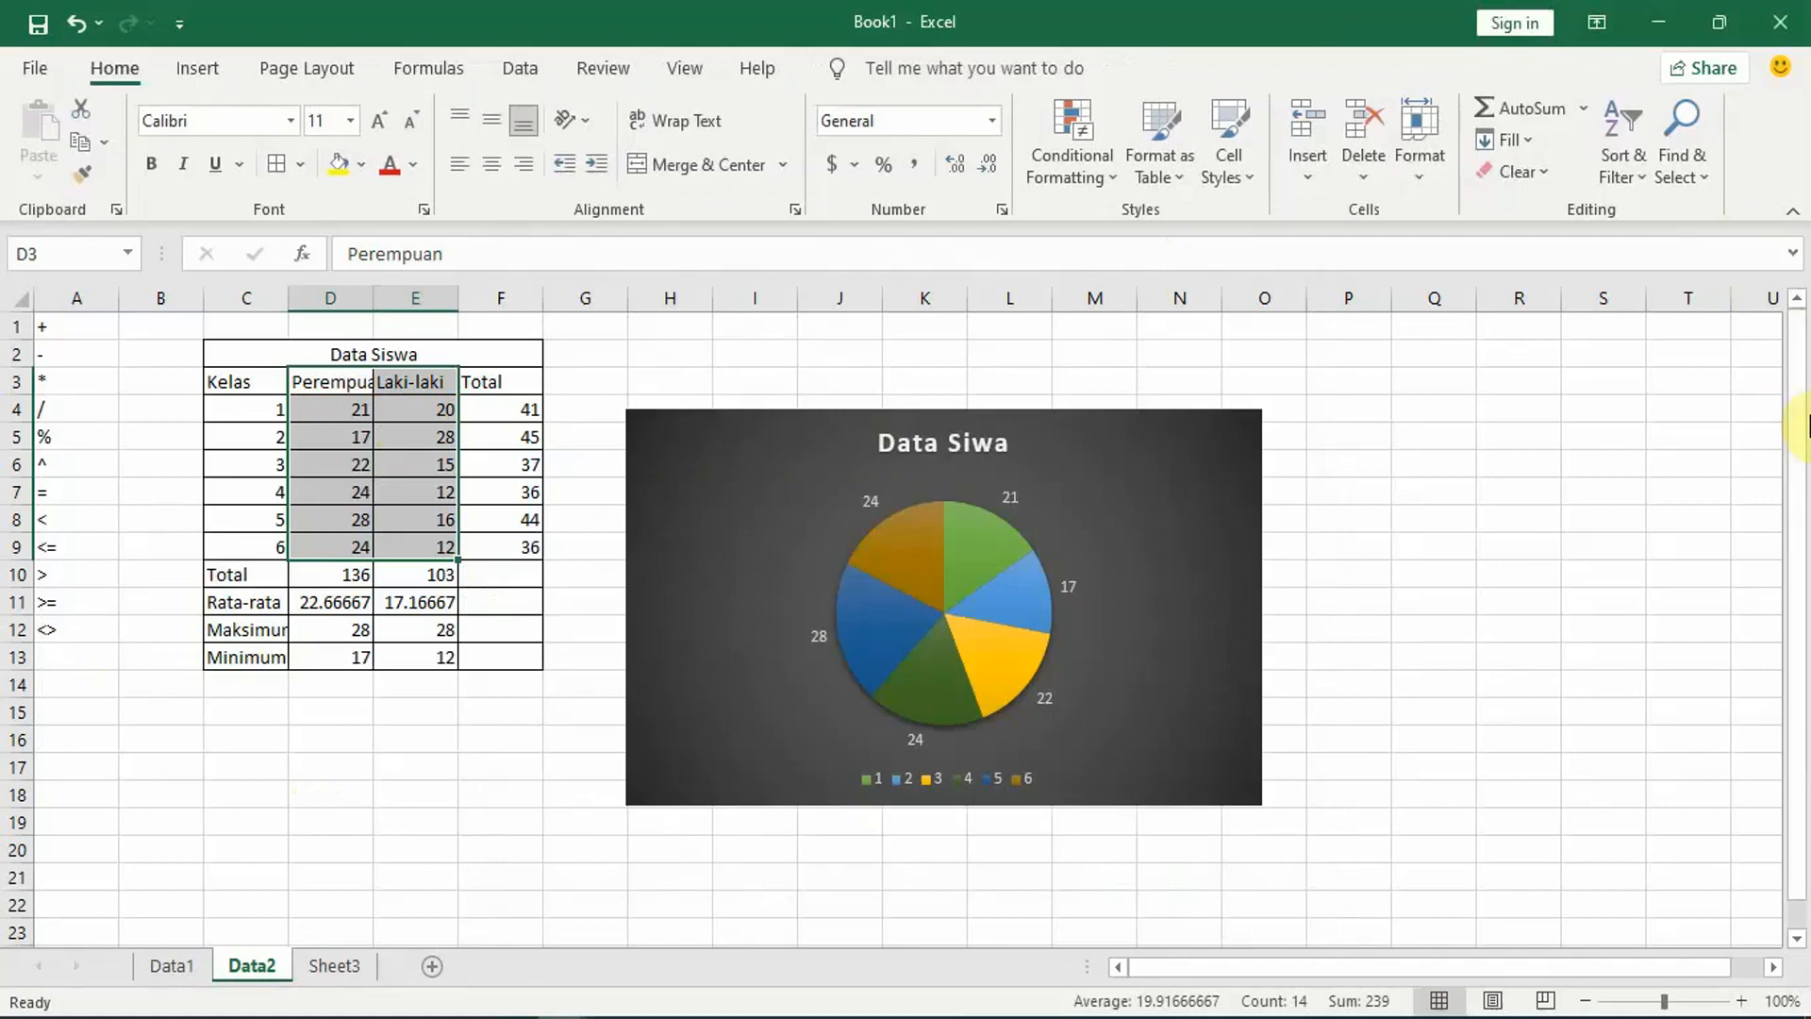
Step: View the print settings and page preview for the active sheet and return to the worksheet
key(ctrl+p)
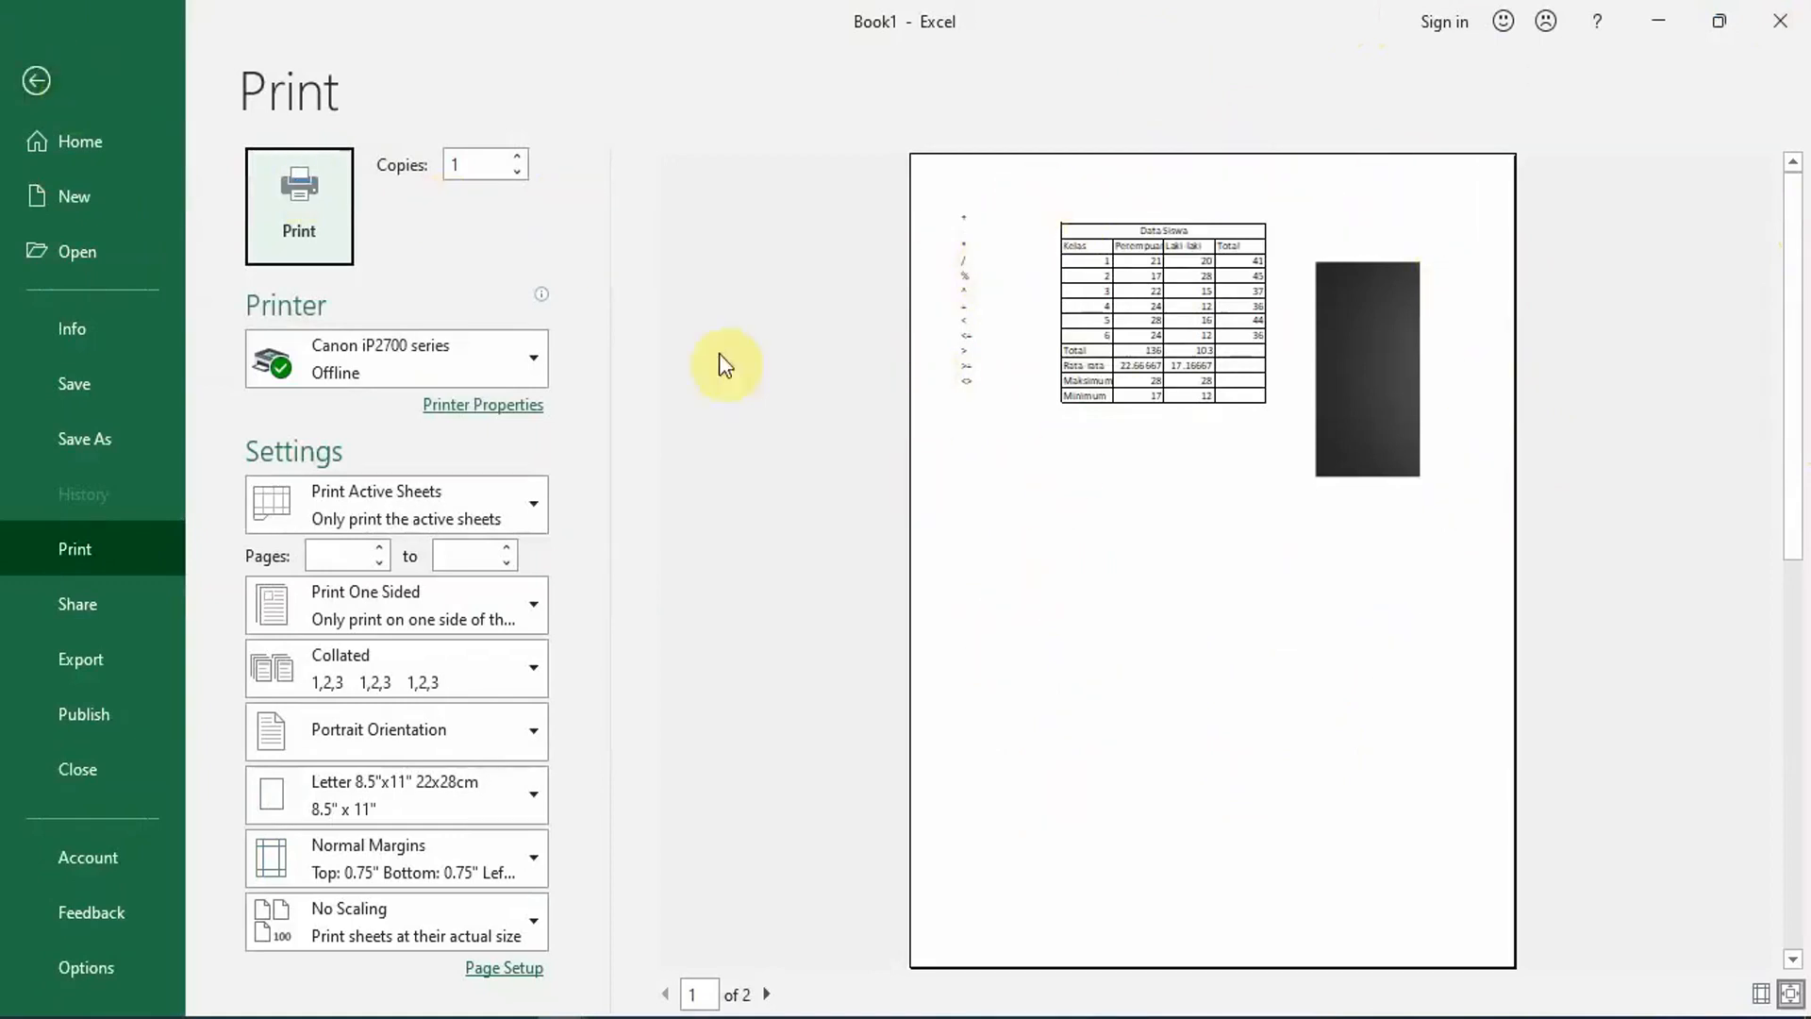
click(34, 78)
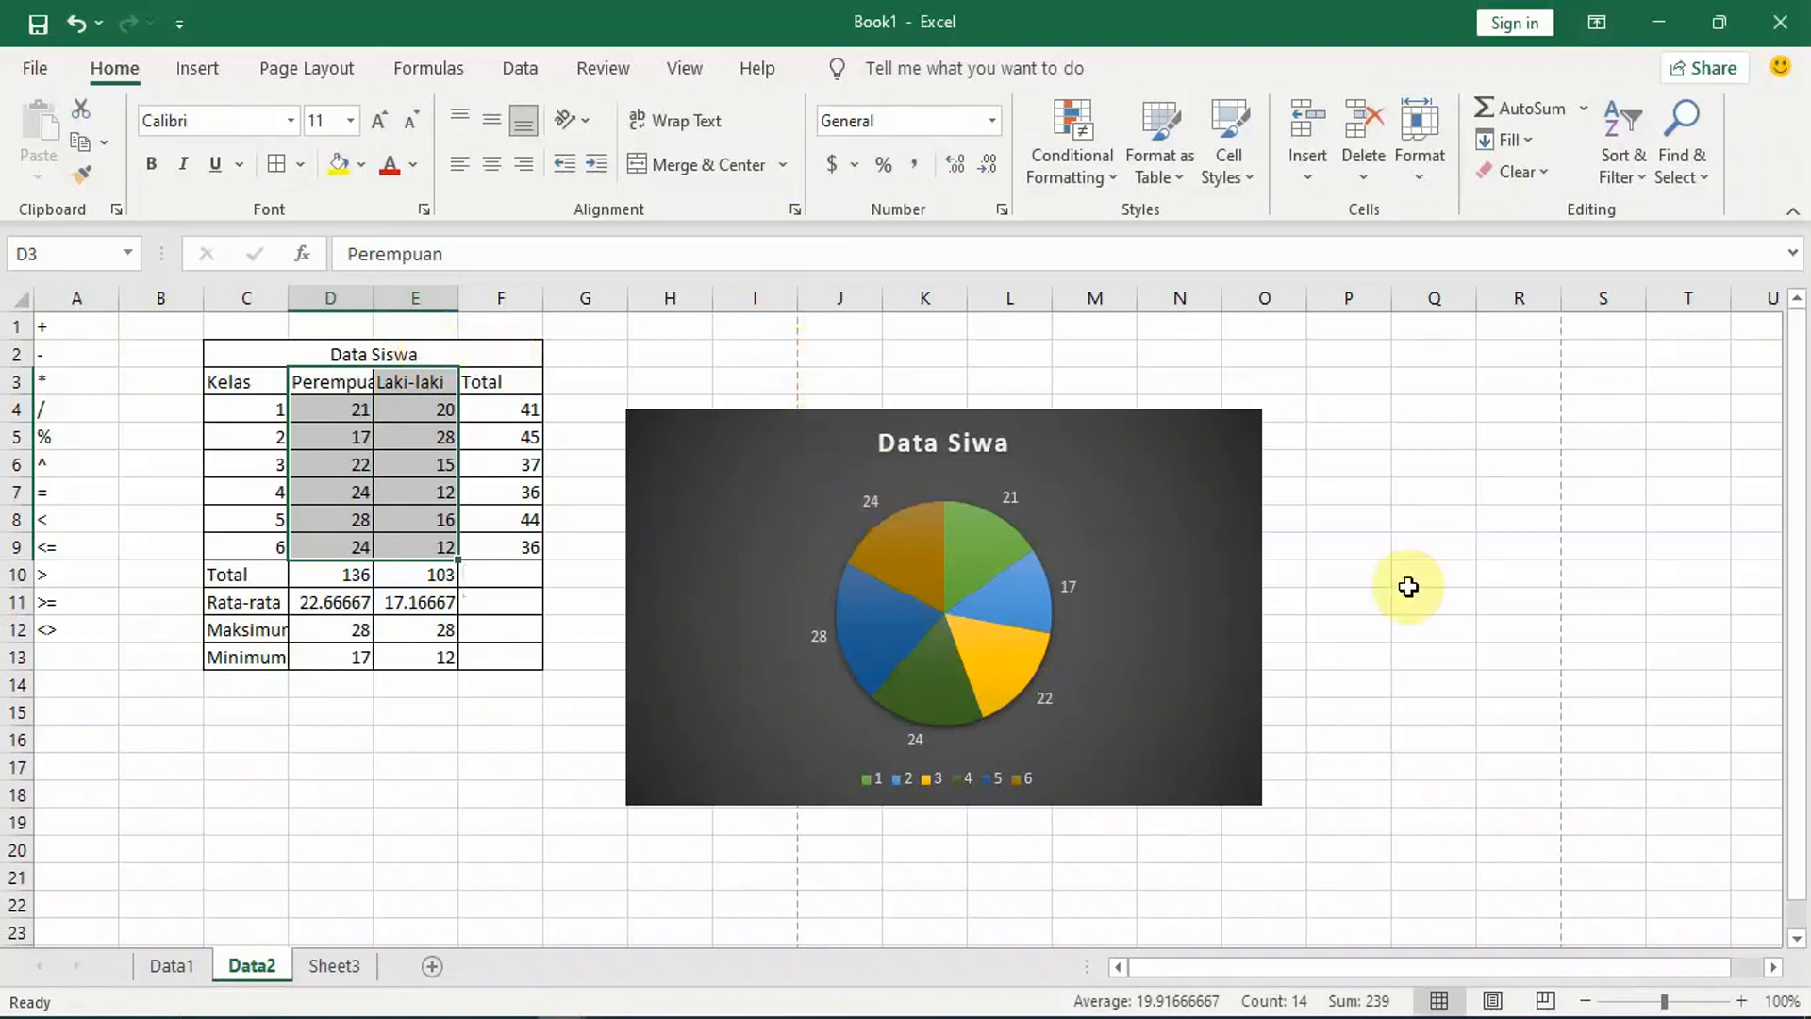
drag(1805, 439, 1791, 364)
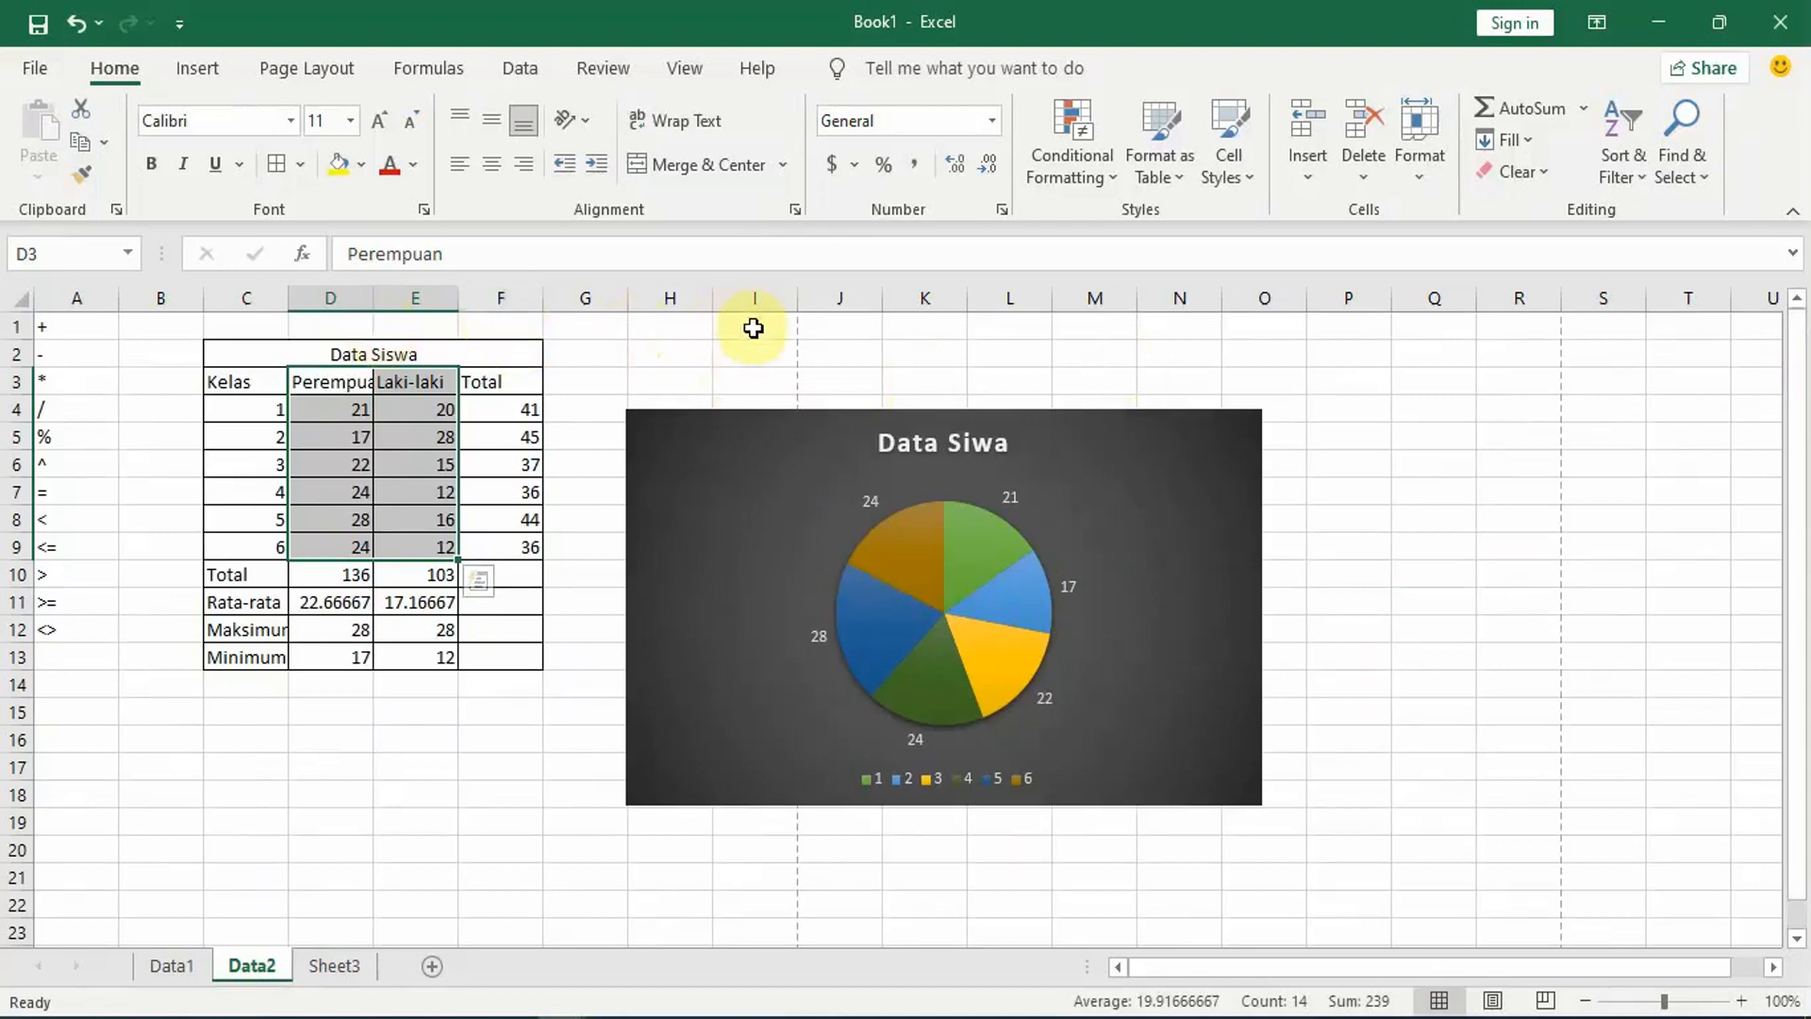
Step: Move the Data Siwa pie chart below the Data Siswa table, with its upper edge at row 15
click(675, 350)
click(1026, 354)
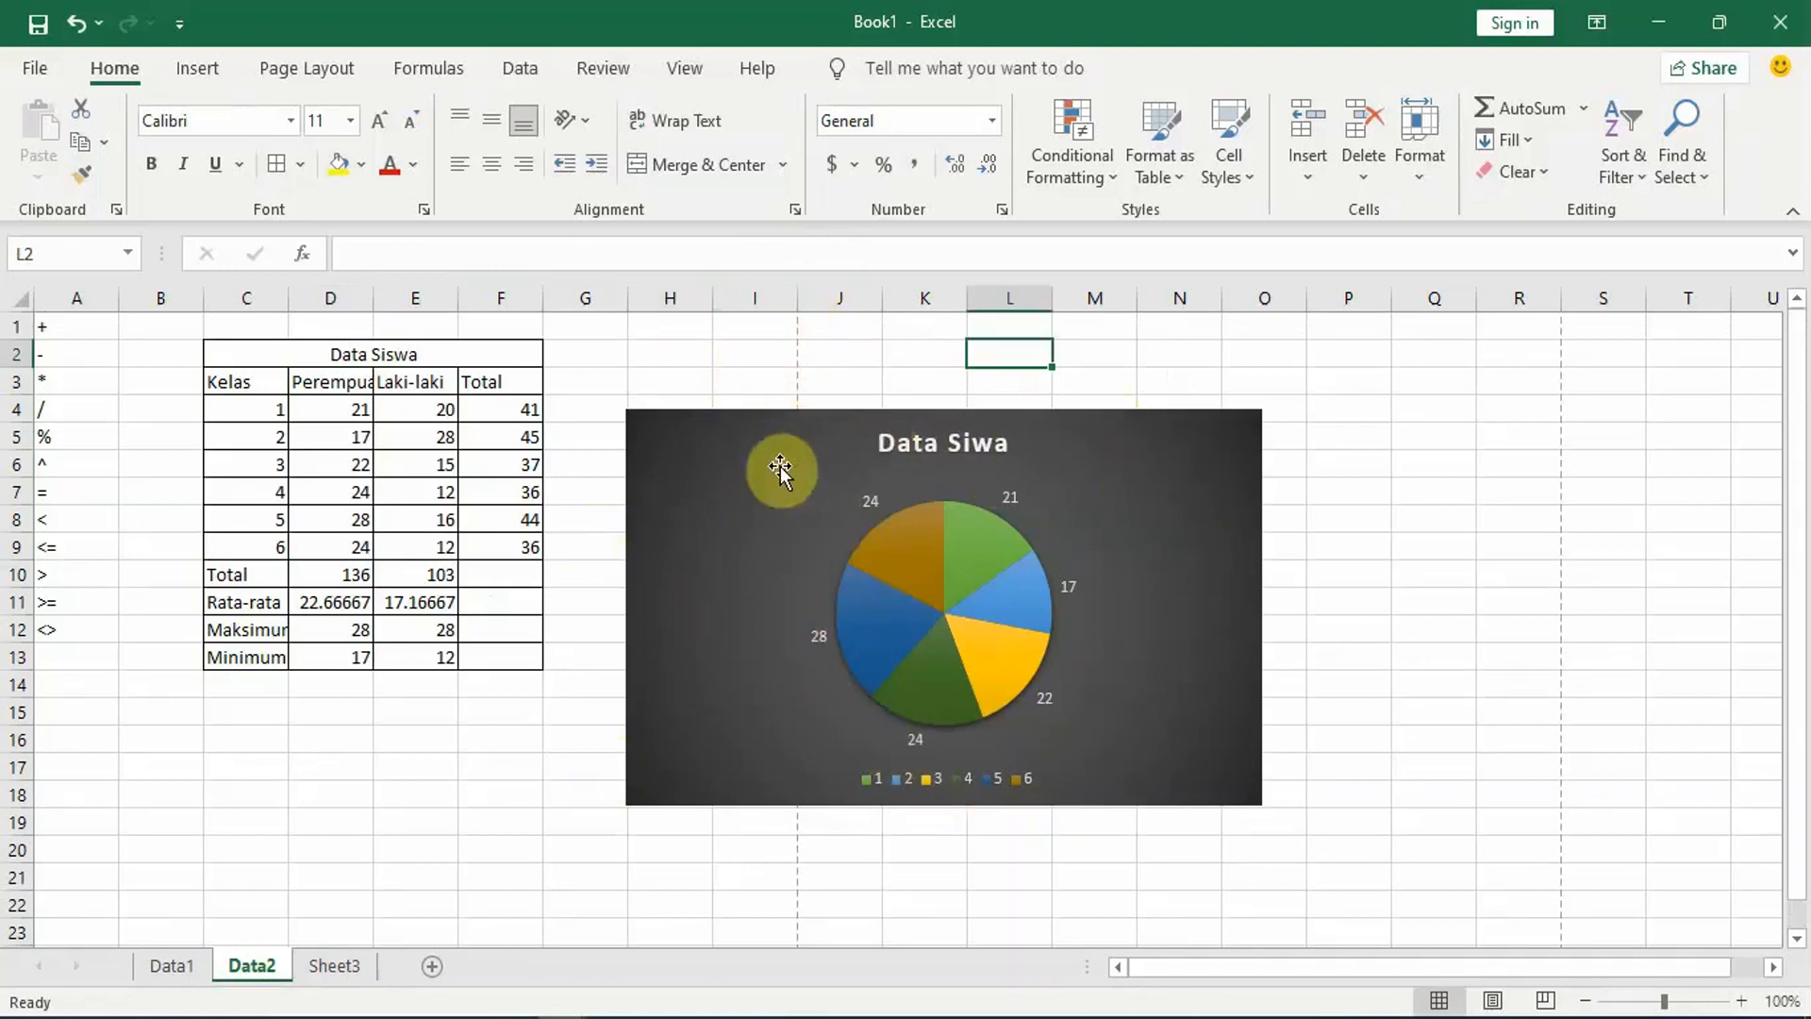
drag(779, 469, 203, 762)
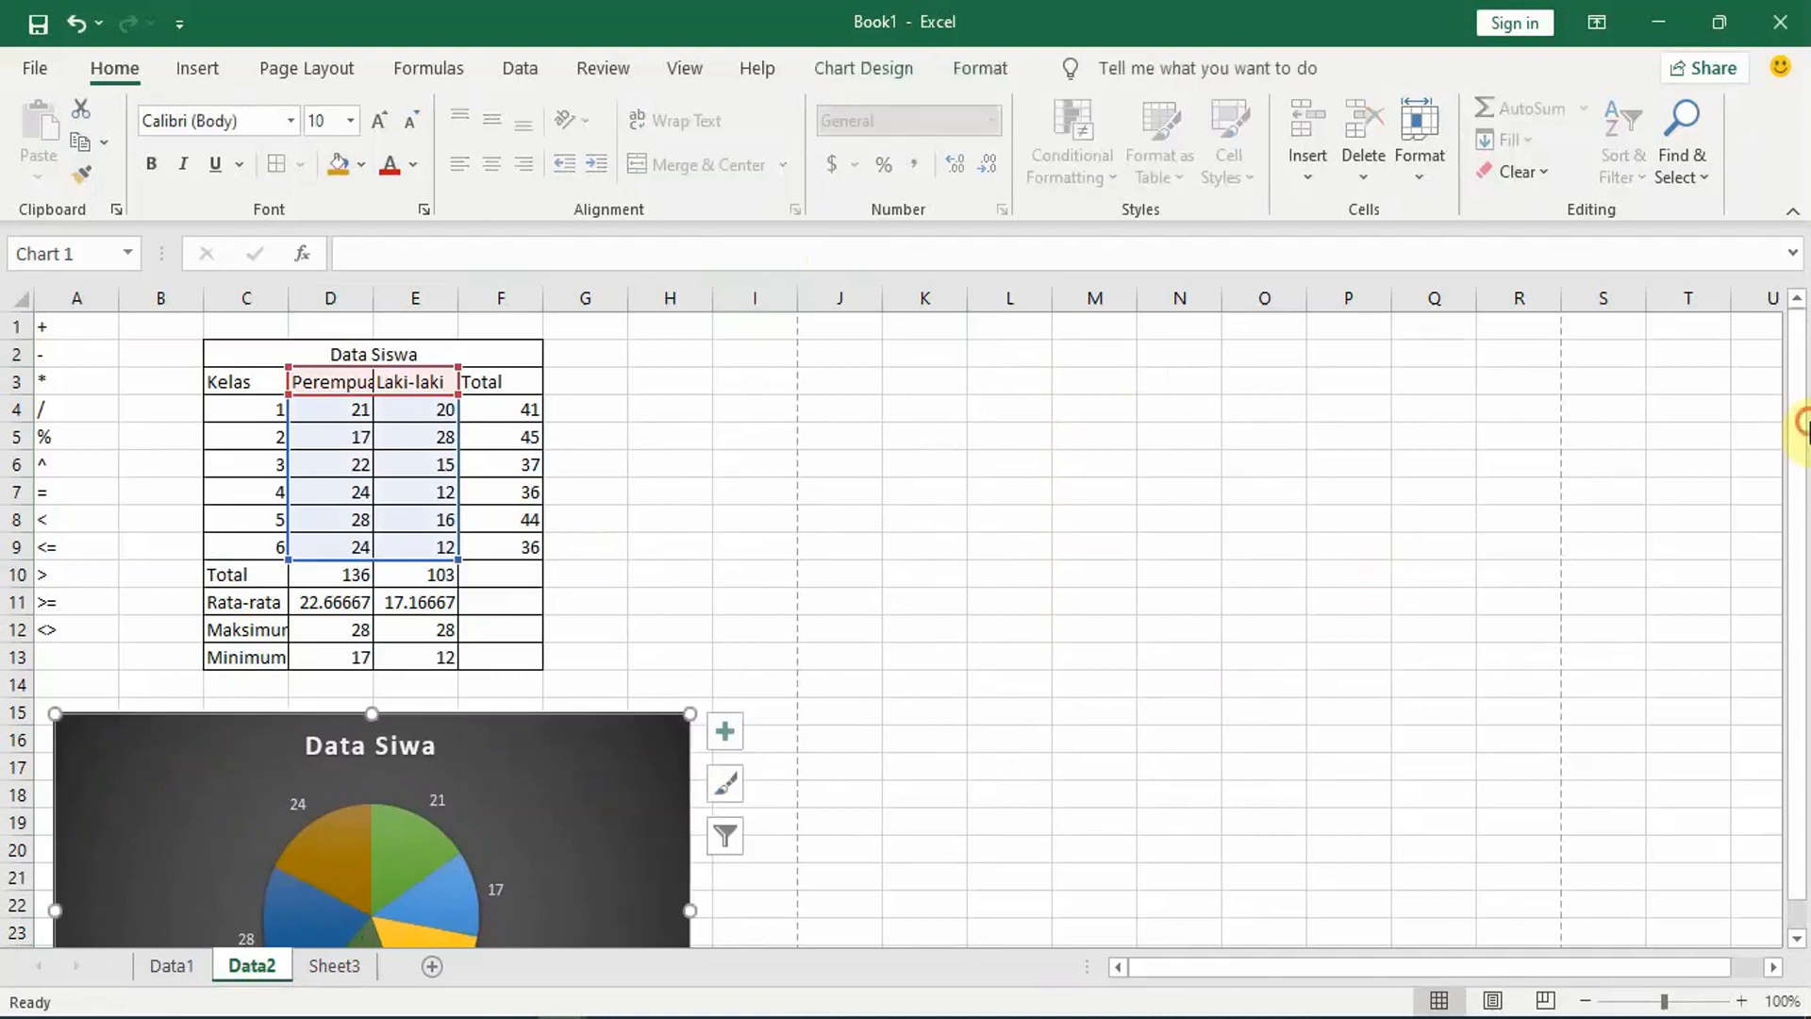
drag(1802, 546, 1785, 502)
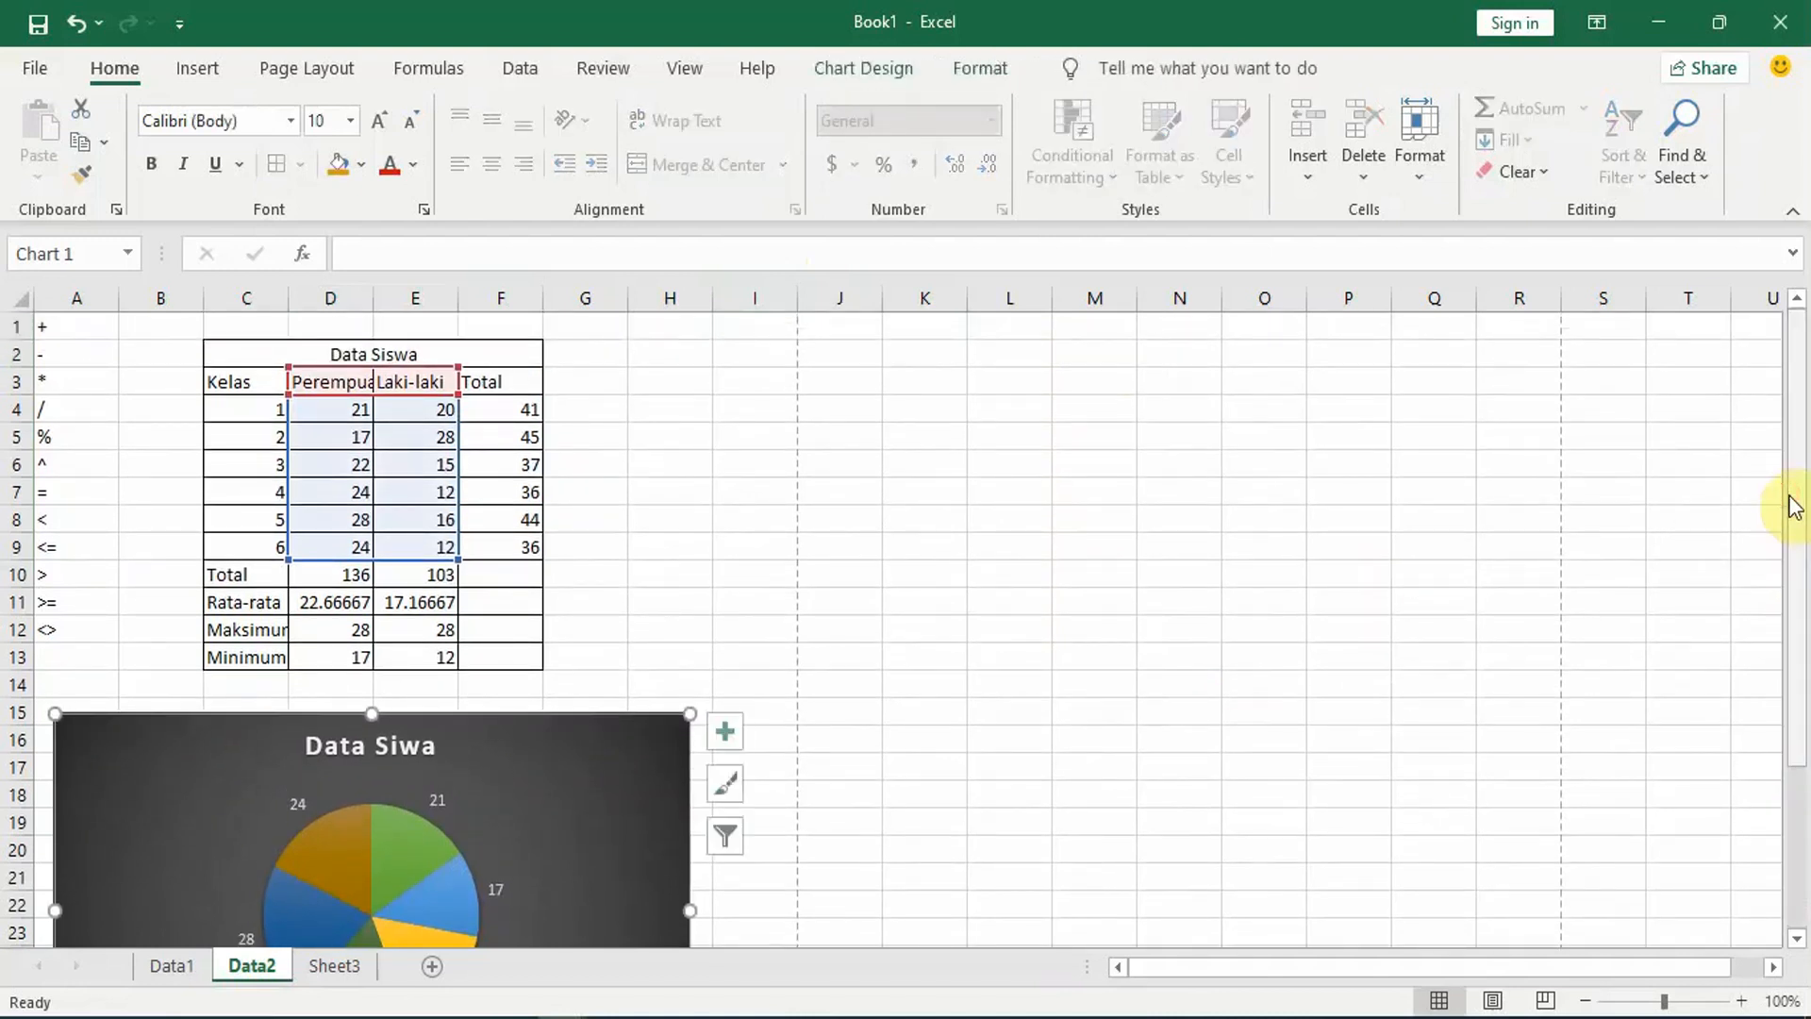
Step: View the print settings and page preview for the selected Data Siwa pie chart and return to the worksheet
key(ctrl+p)
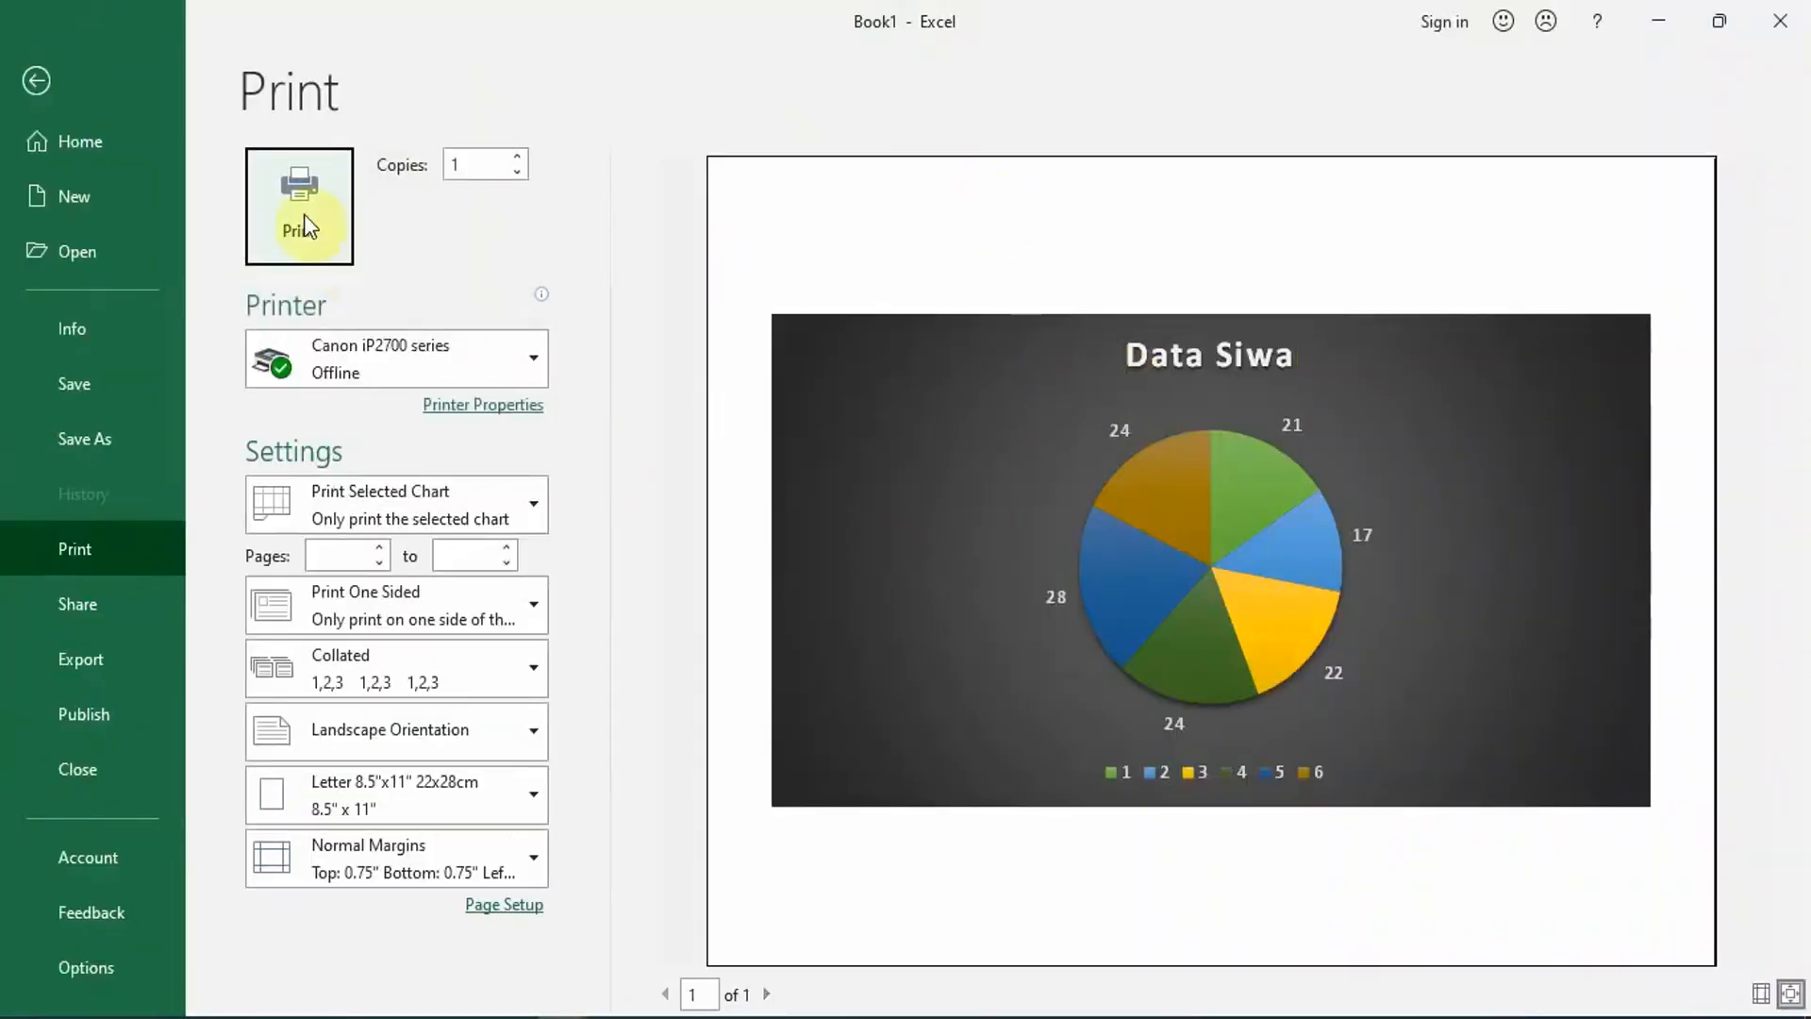
click(34, 79)
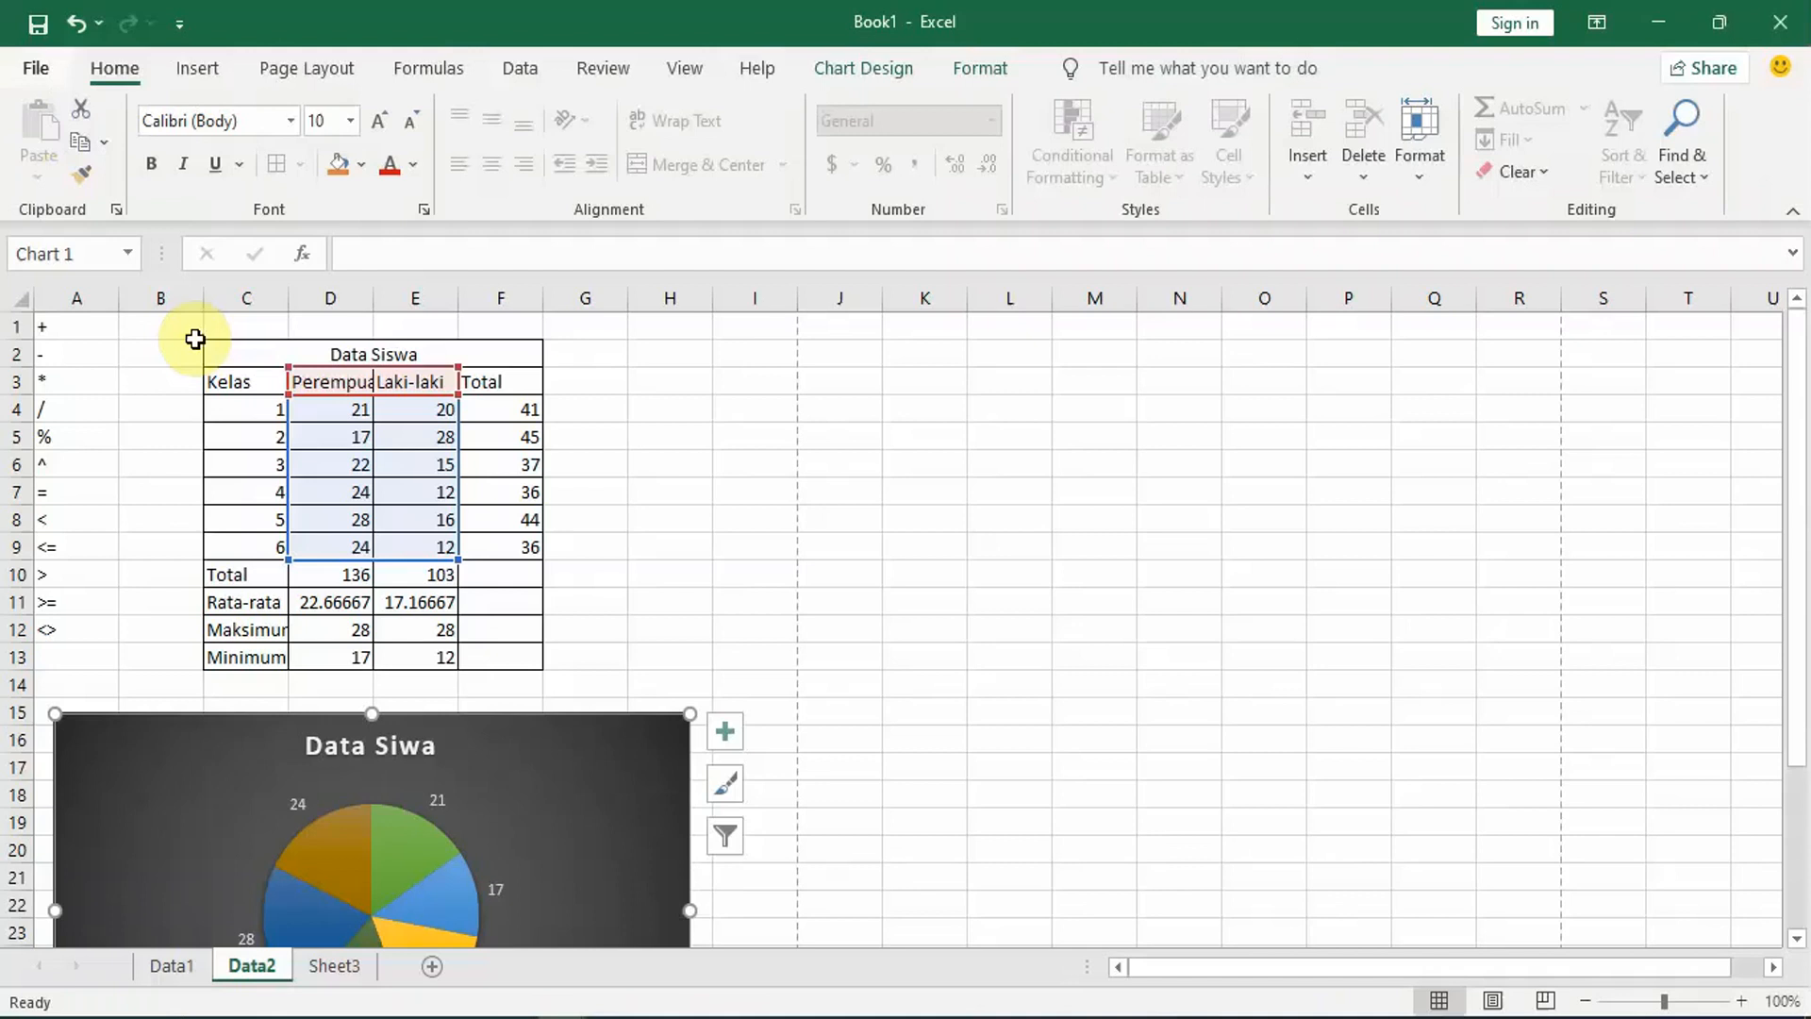
Step: Deselect the pie chart by selecting cell G3 and collapse the ribbon to show more of the worksheet
click(603, 486)
click(554, 373)
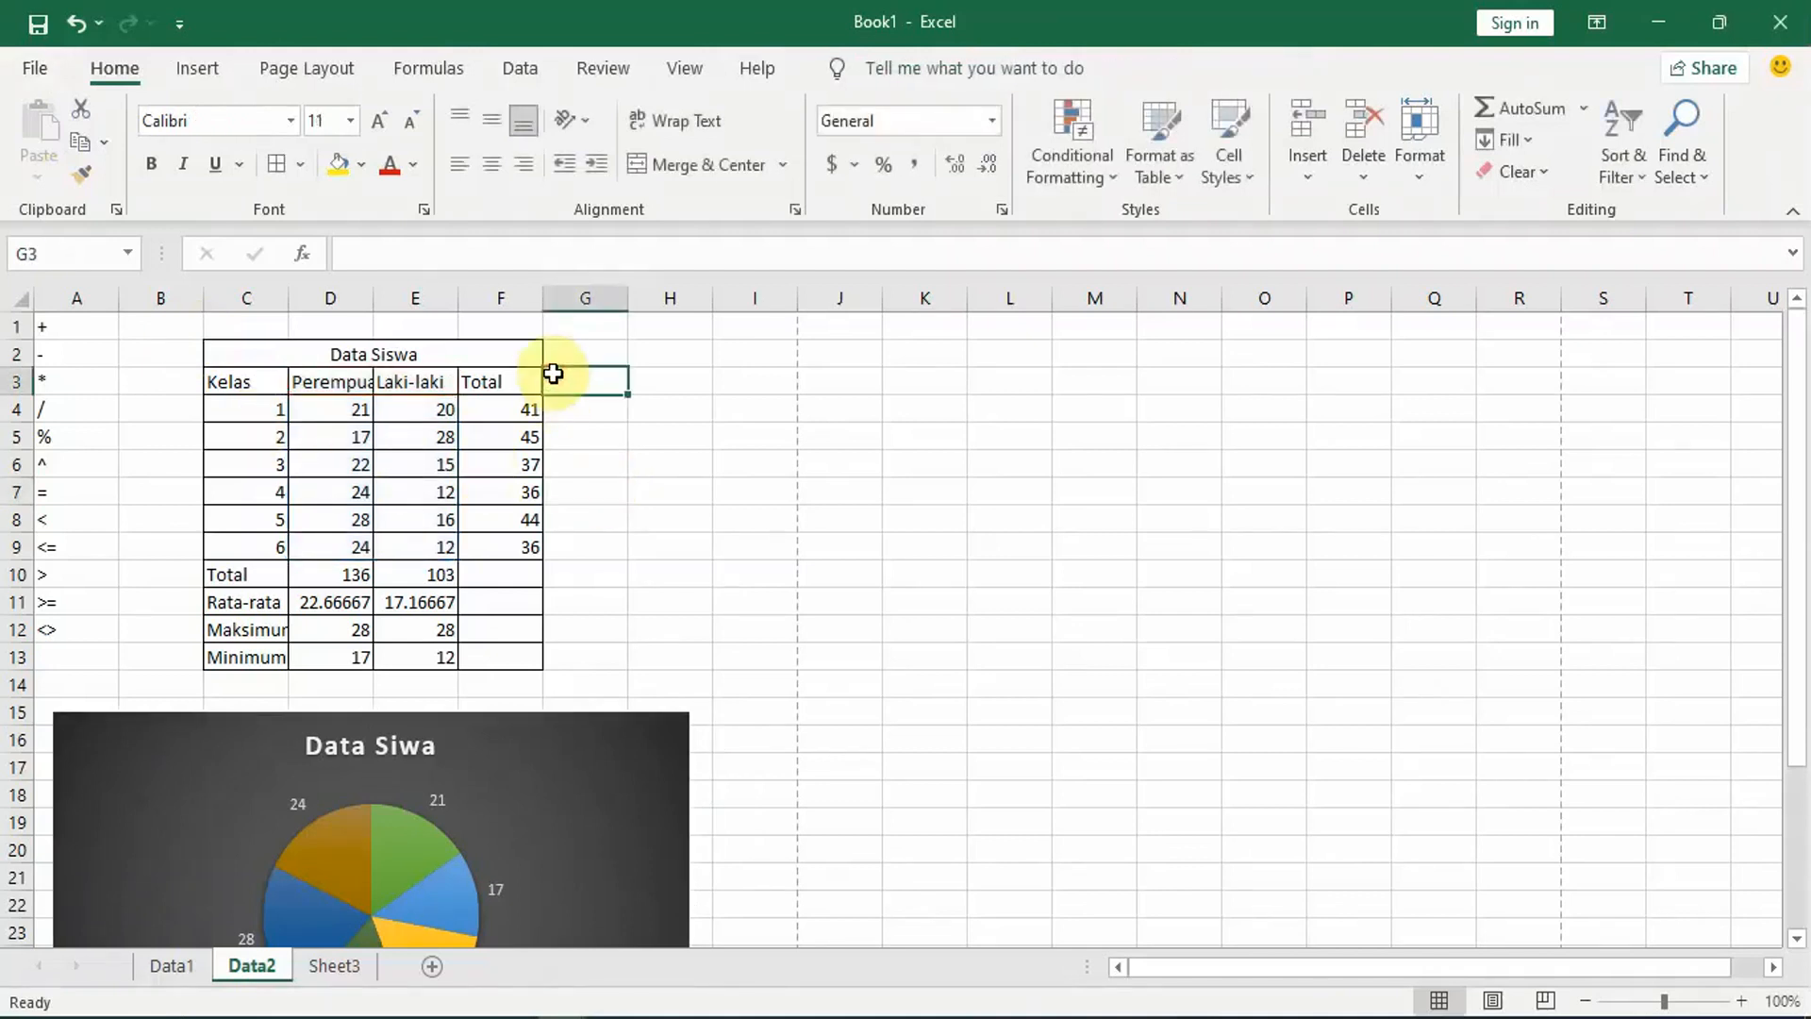
key(ctrl+F1)
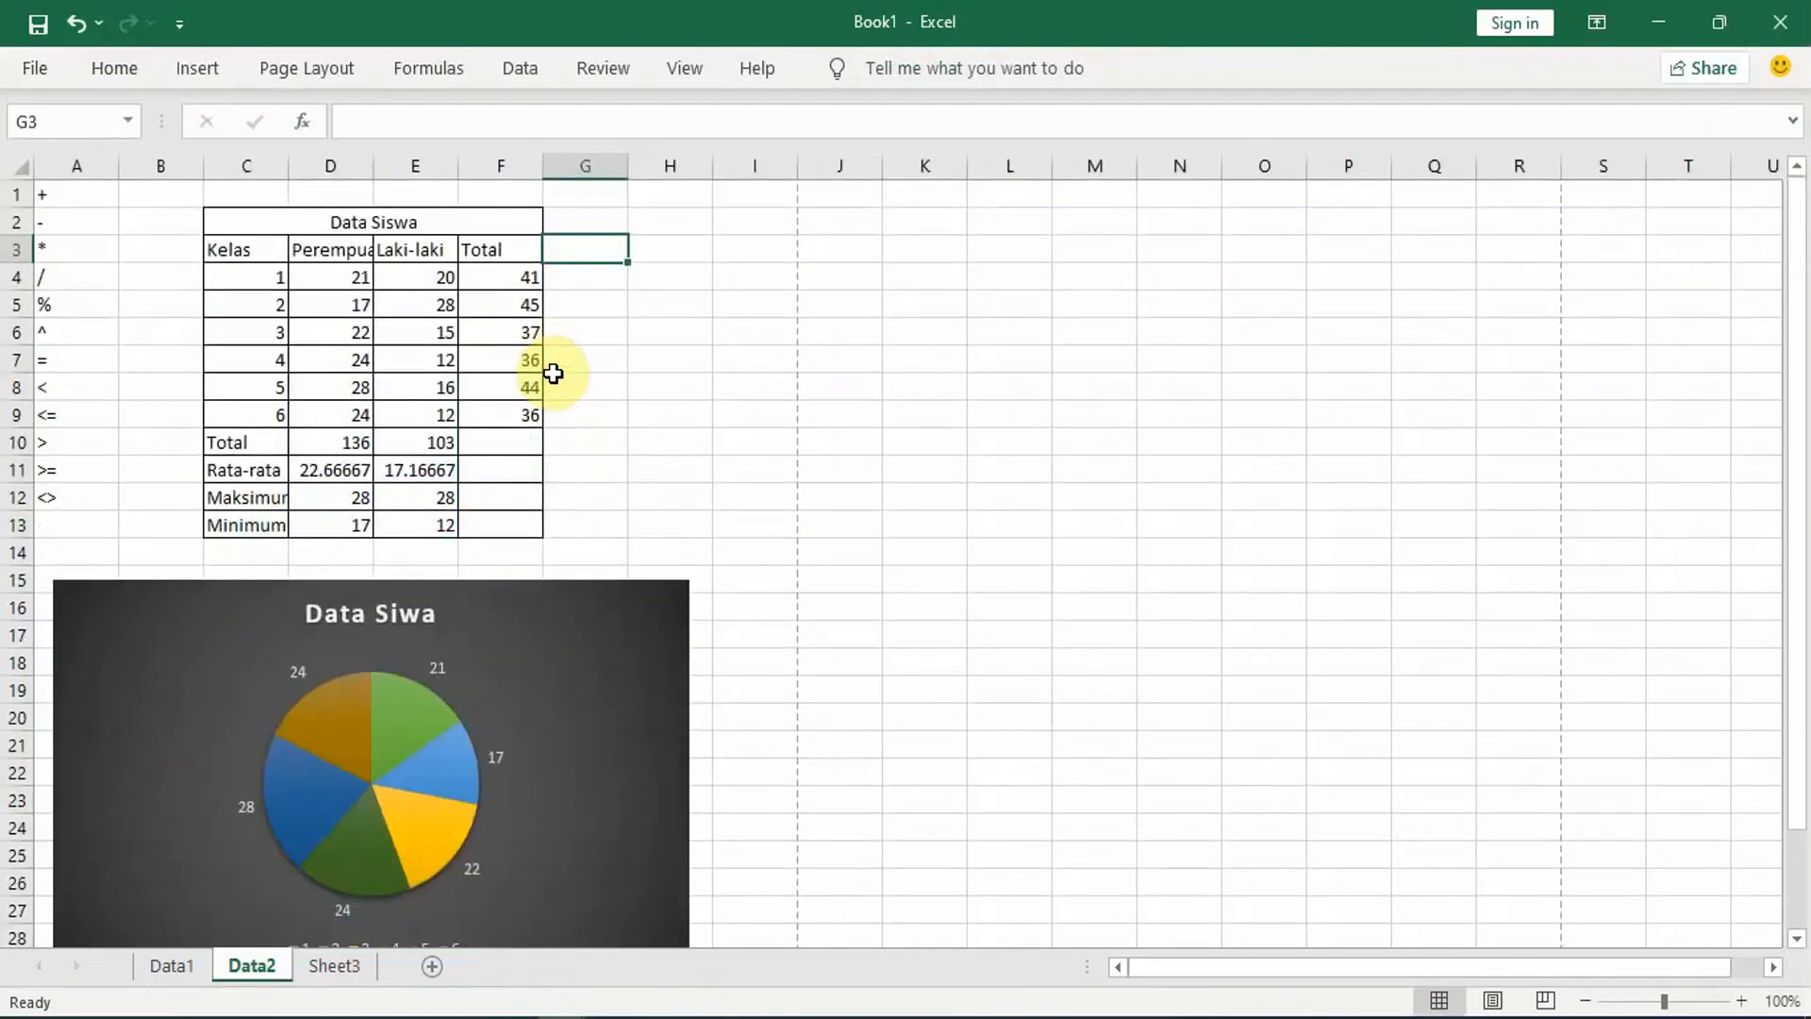
Step: Preview the printout of the active sheet with the Data Siswa table and pie chart, and return to the worksheet
drag(1803, 489, 1802, 238)
key(ctrl+p)
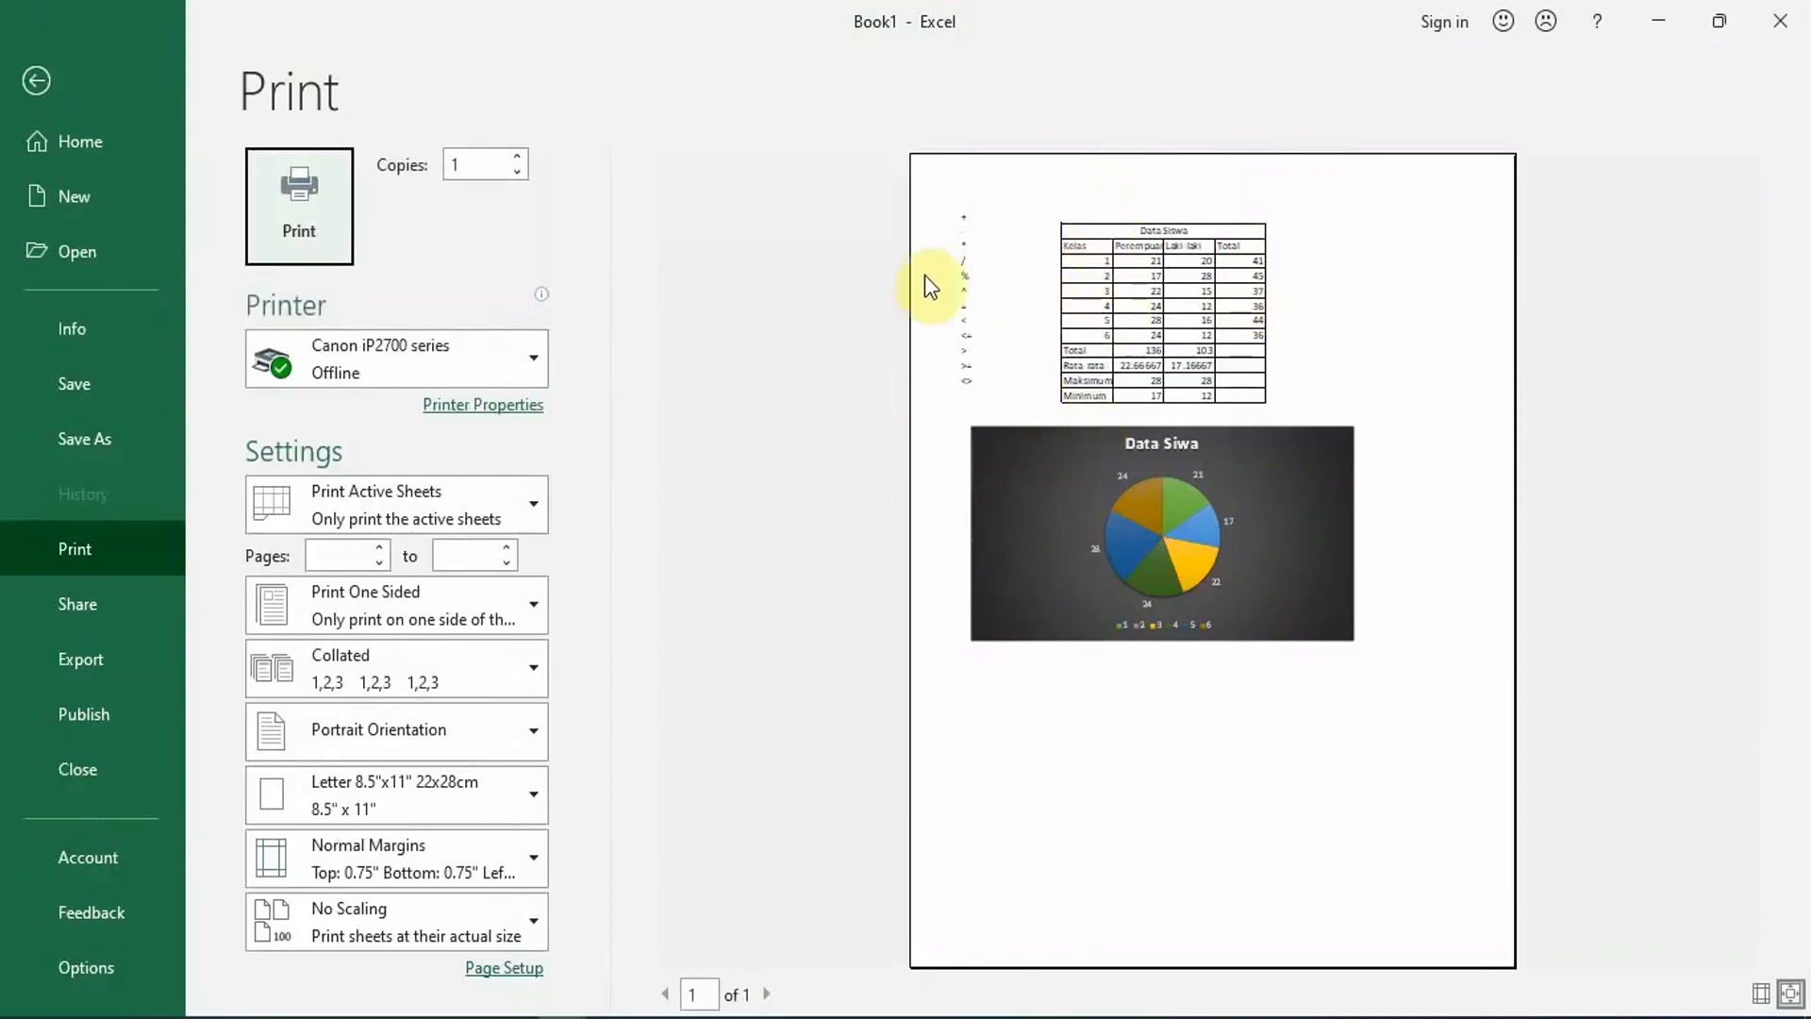
click(34, 81)
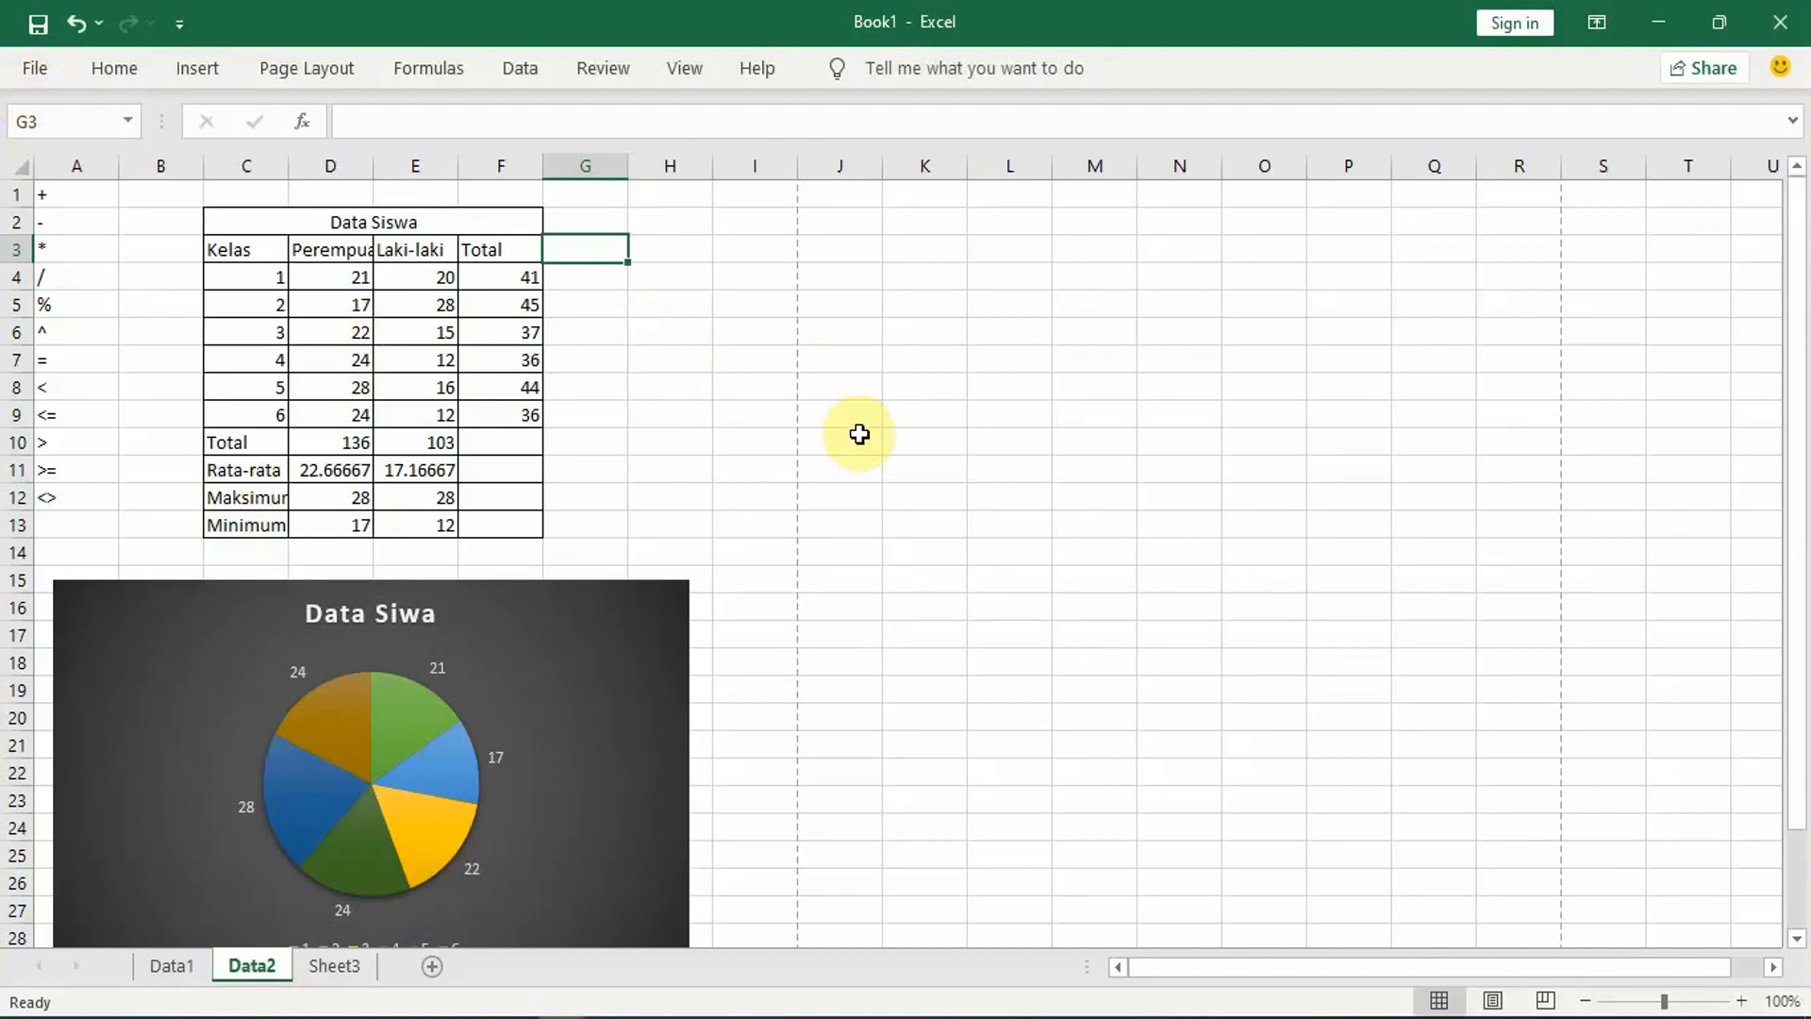
Step: Start closing the workbook, cancel instead of saving or discarding the changes, and select cell I8
key(ctrl+w)
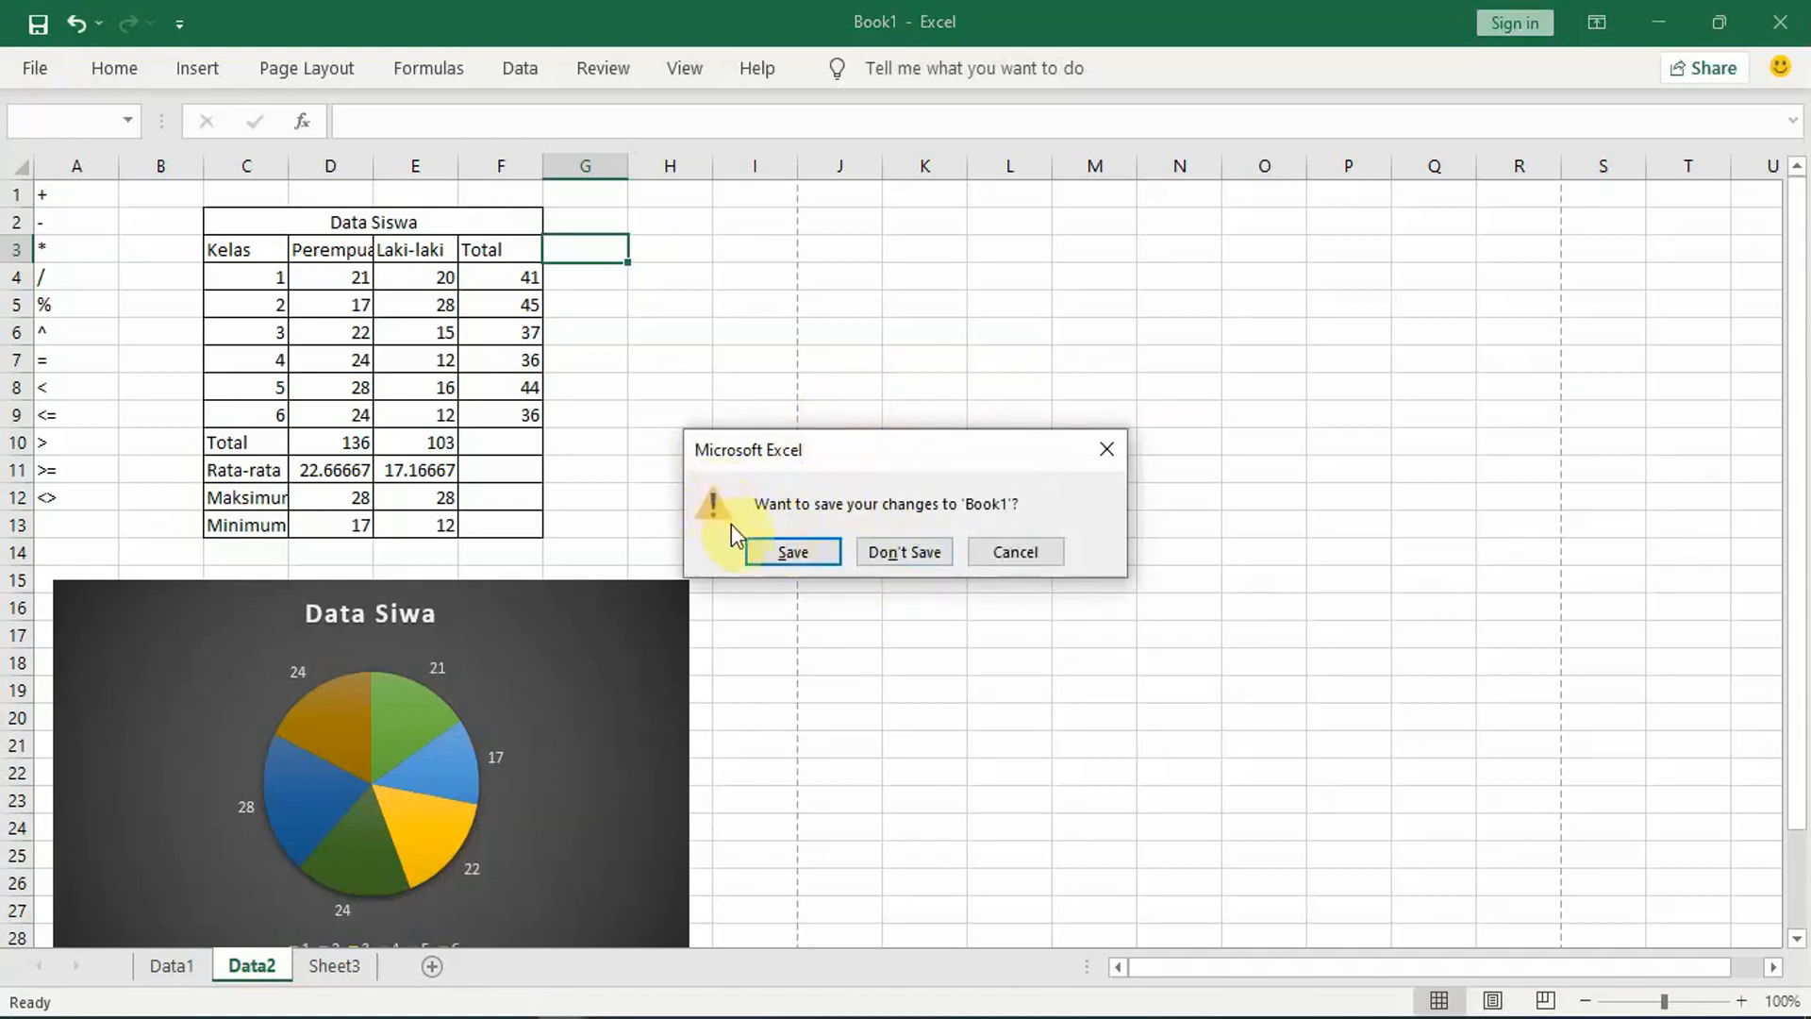
click(1020, 554)
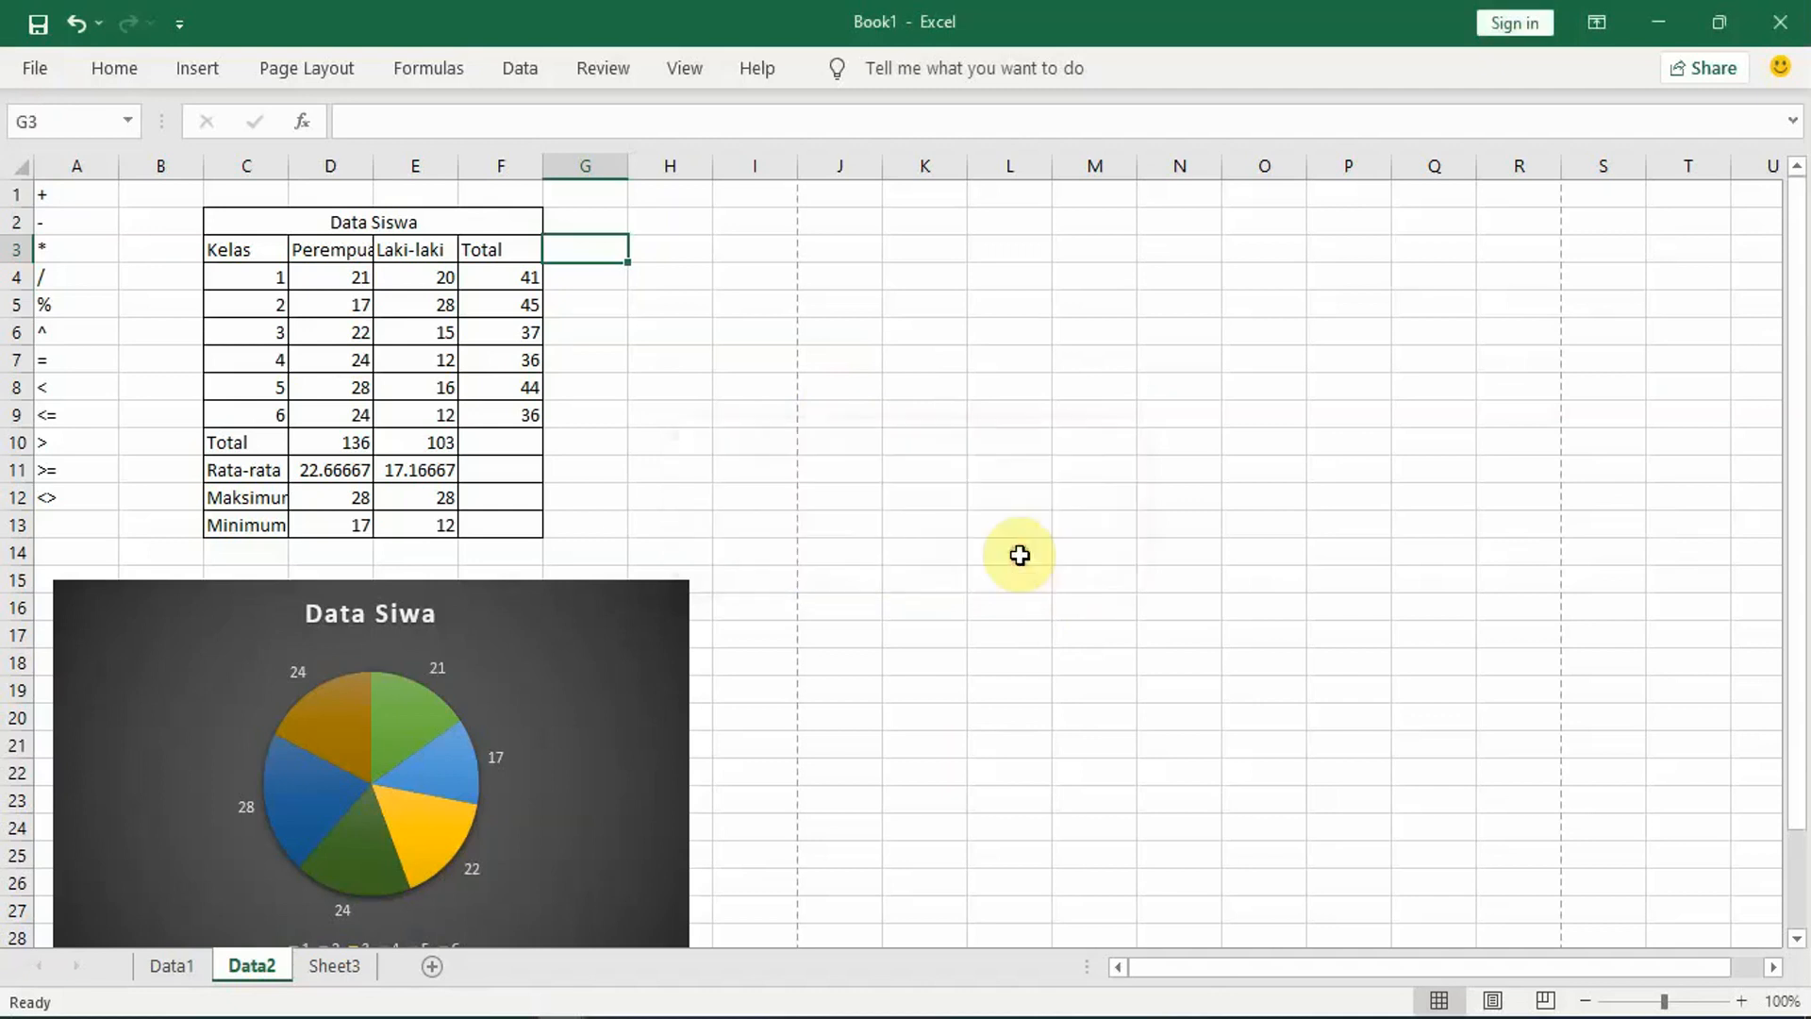
click(731, 382)
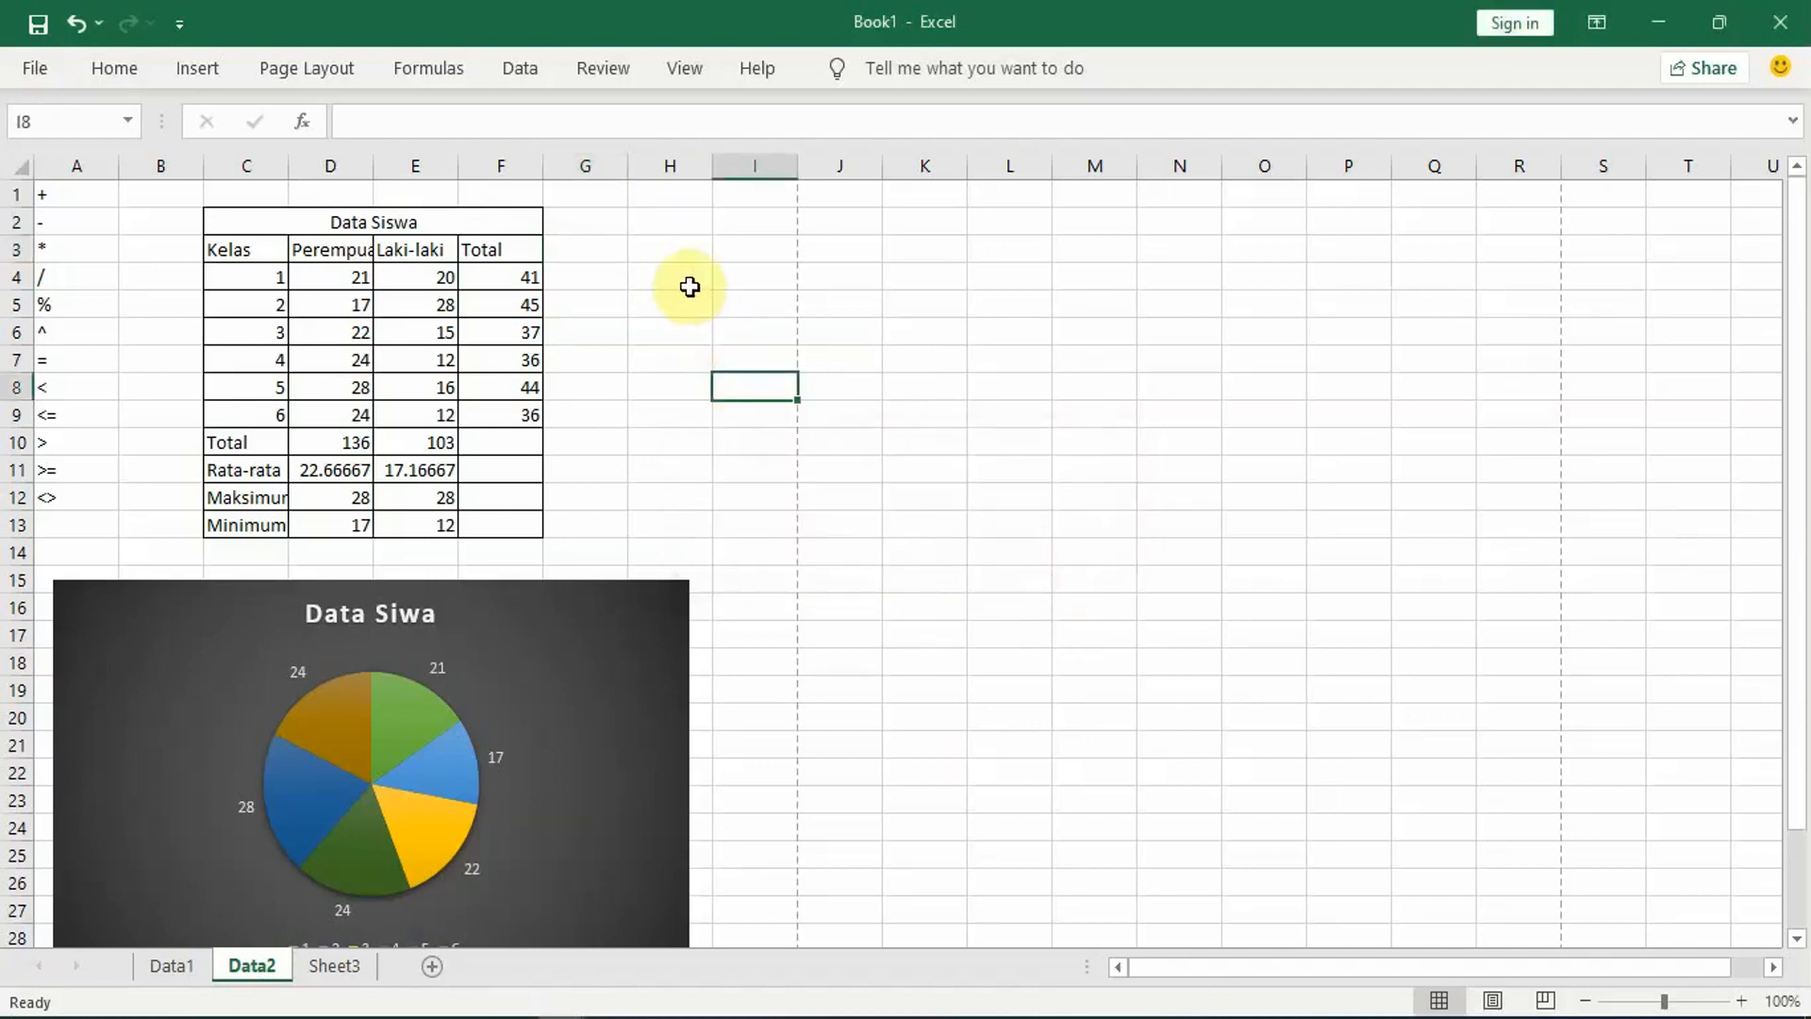